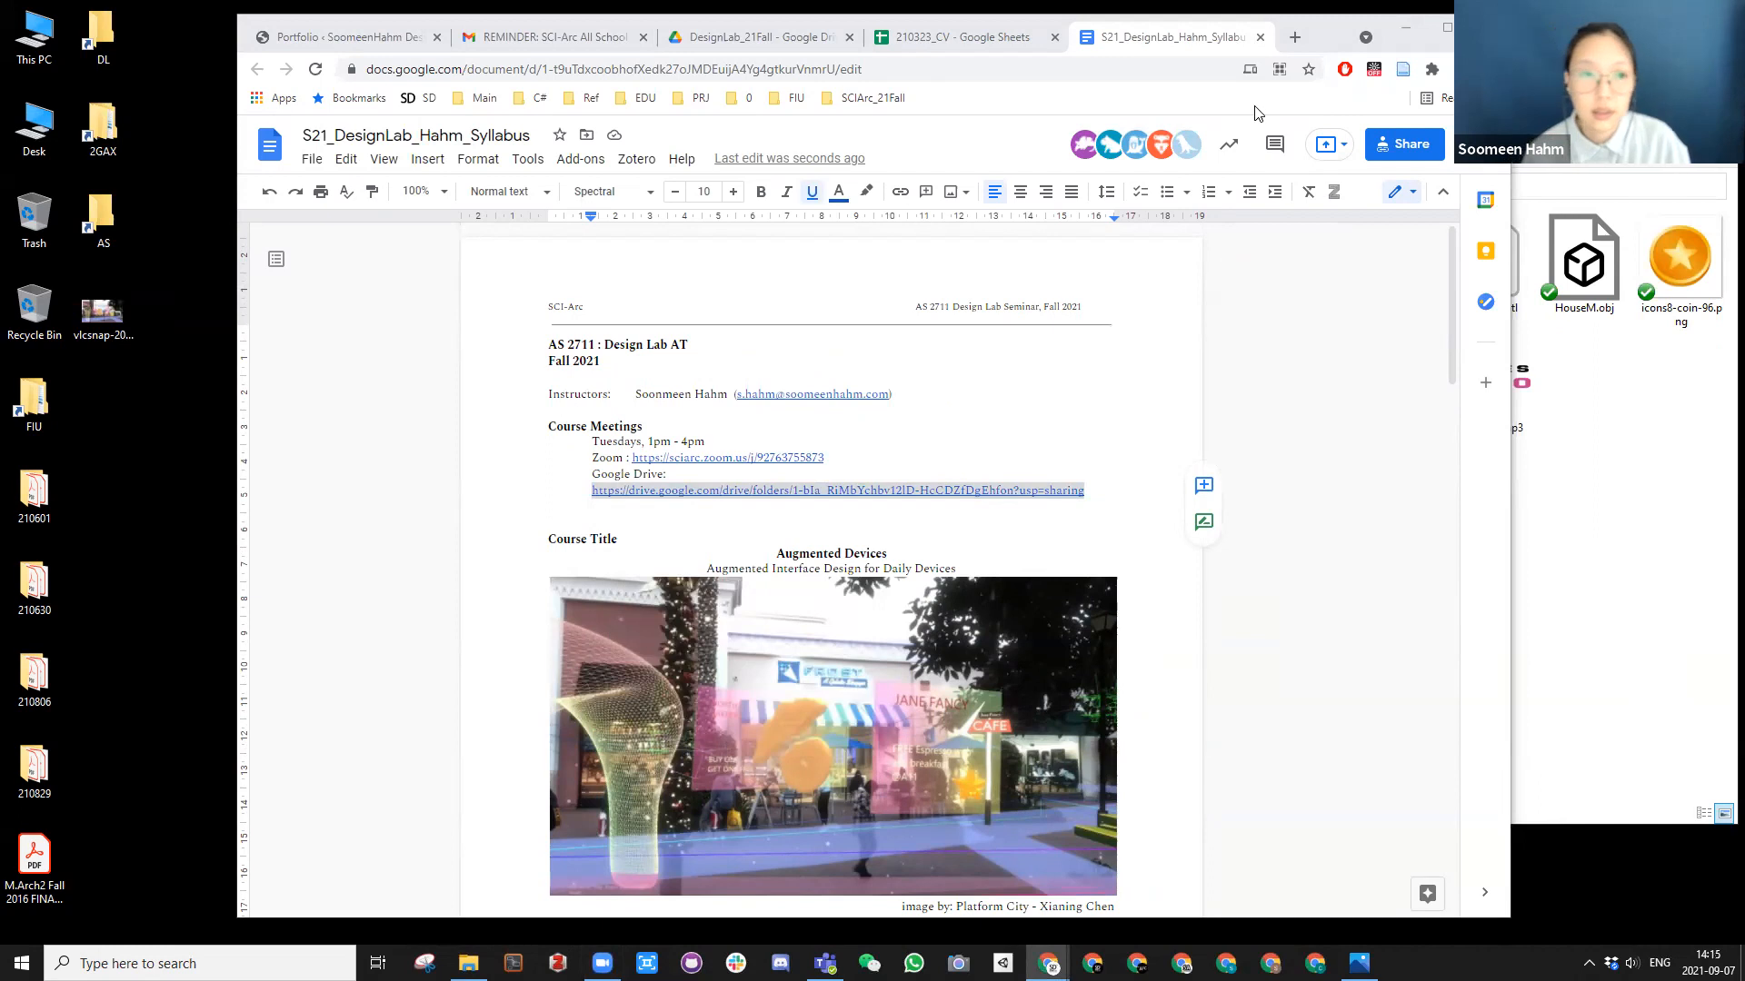
Step: Clear the open browser and file windows off the desktop and switch to Unity Hub
{"action": "left_click", "coordinate": [1336, 37]}
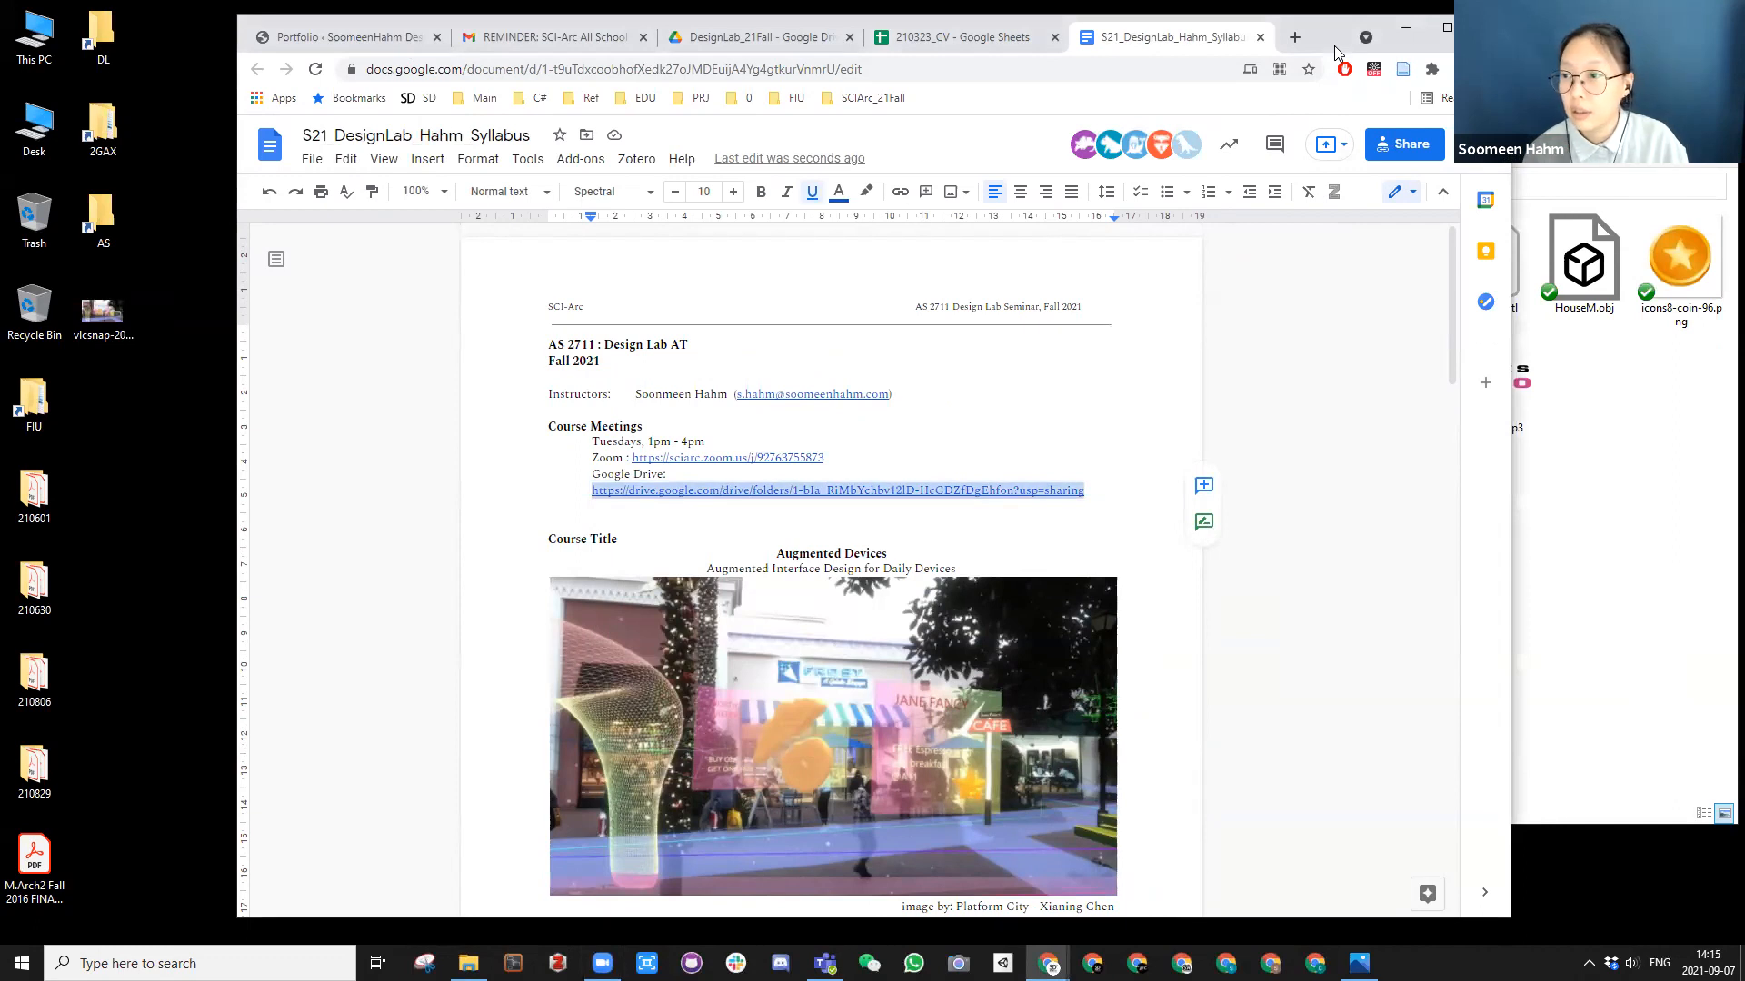
{"action": "left_click_drag", "start_coordinate": [1336, 47], "coordinate": [1456, 68]}
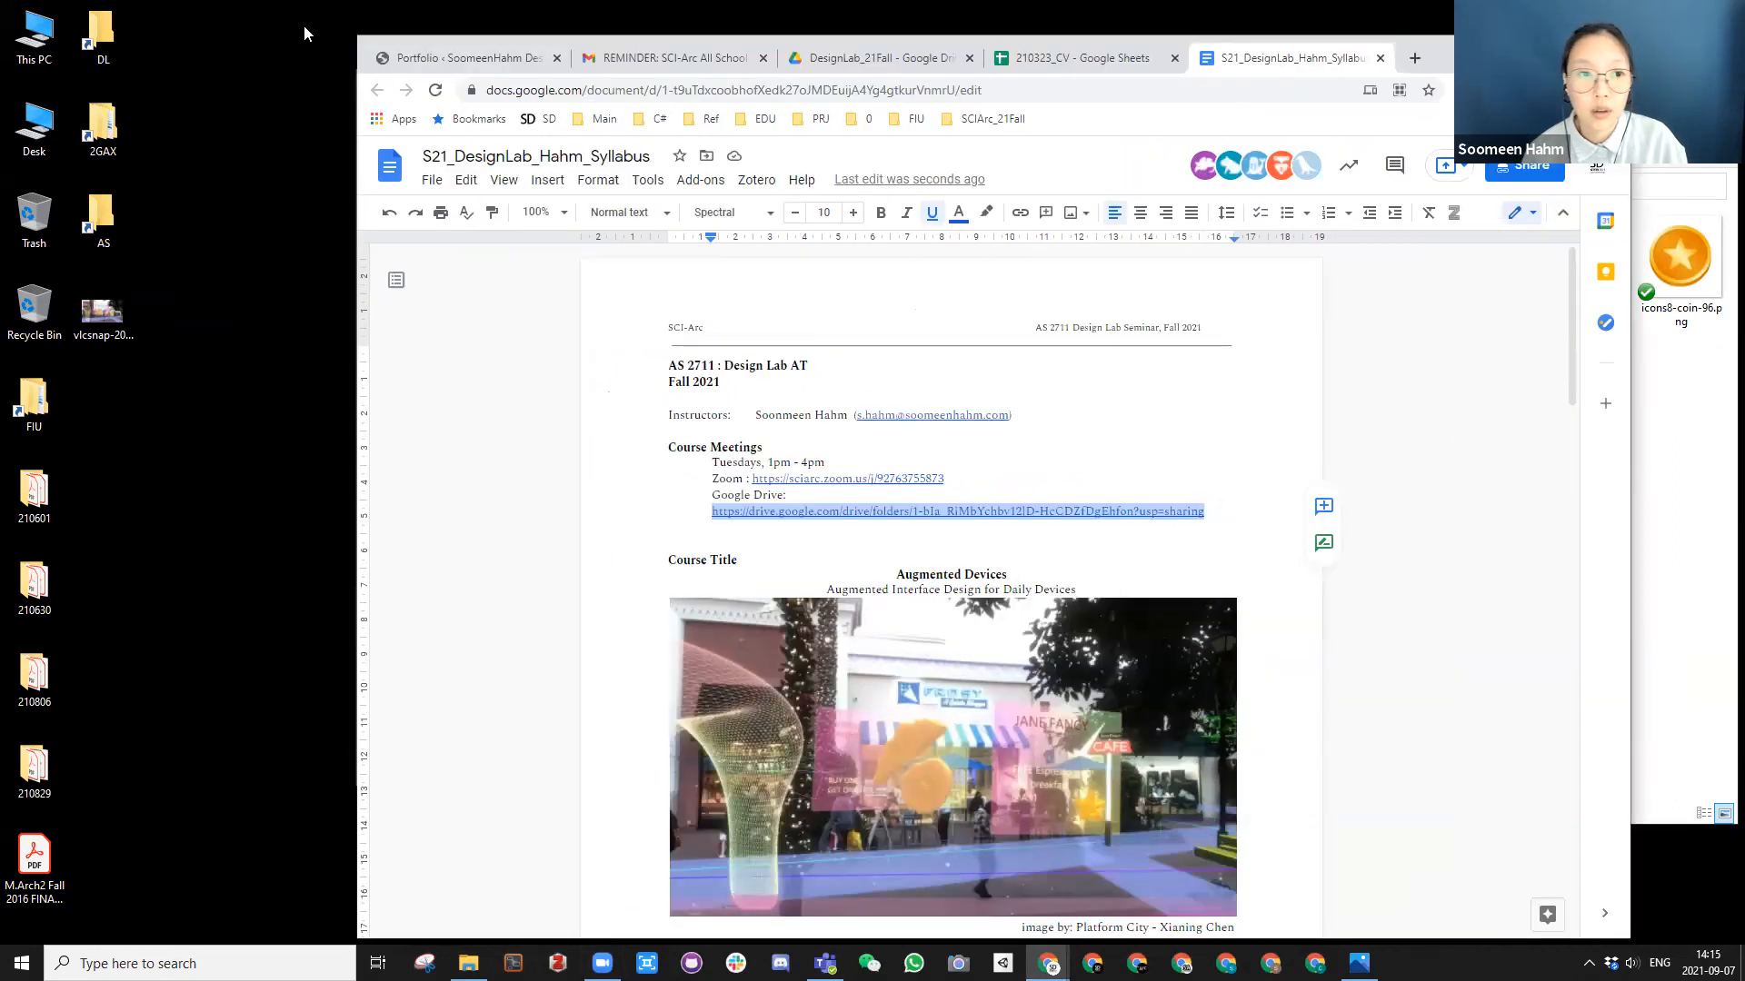
{"action": "left_click", "coordinate": [876, 62]}
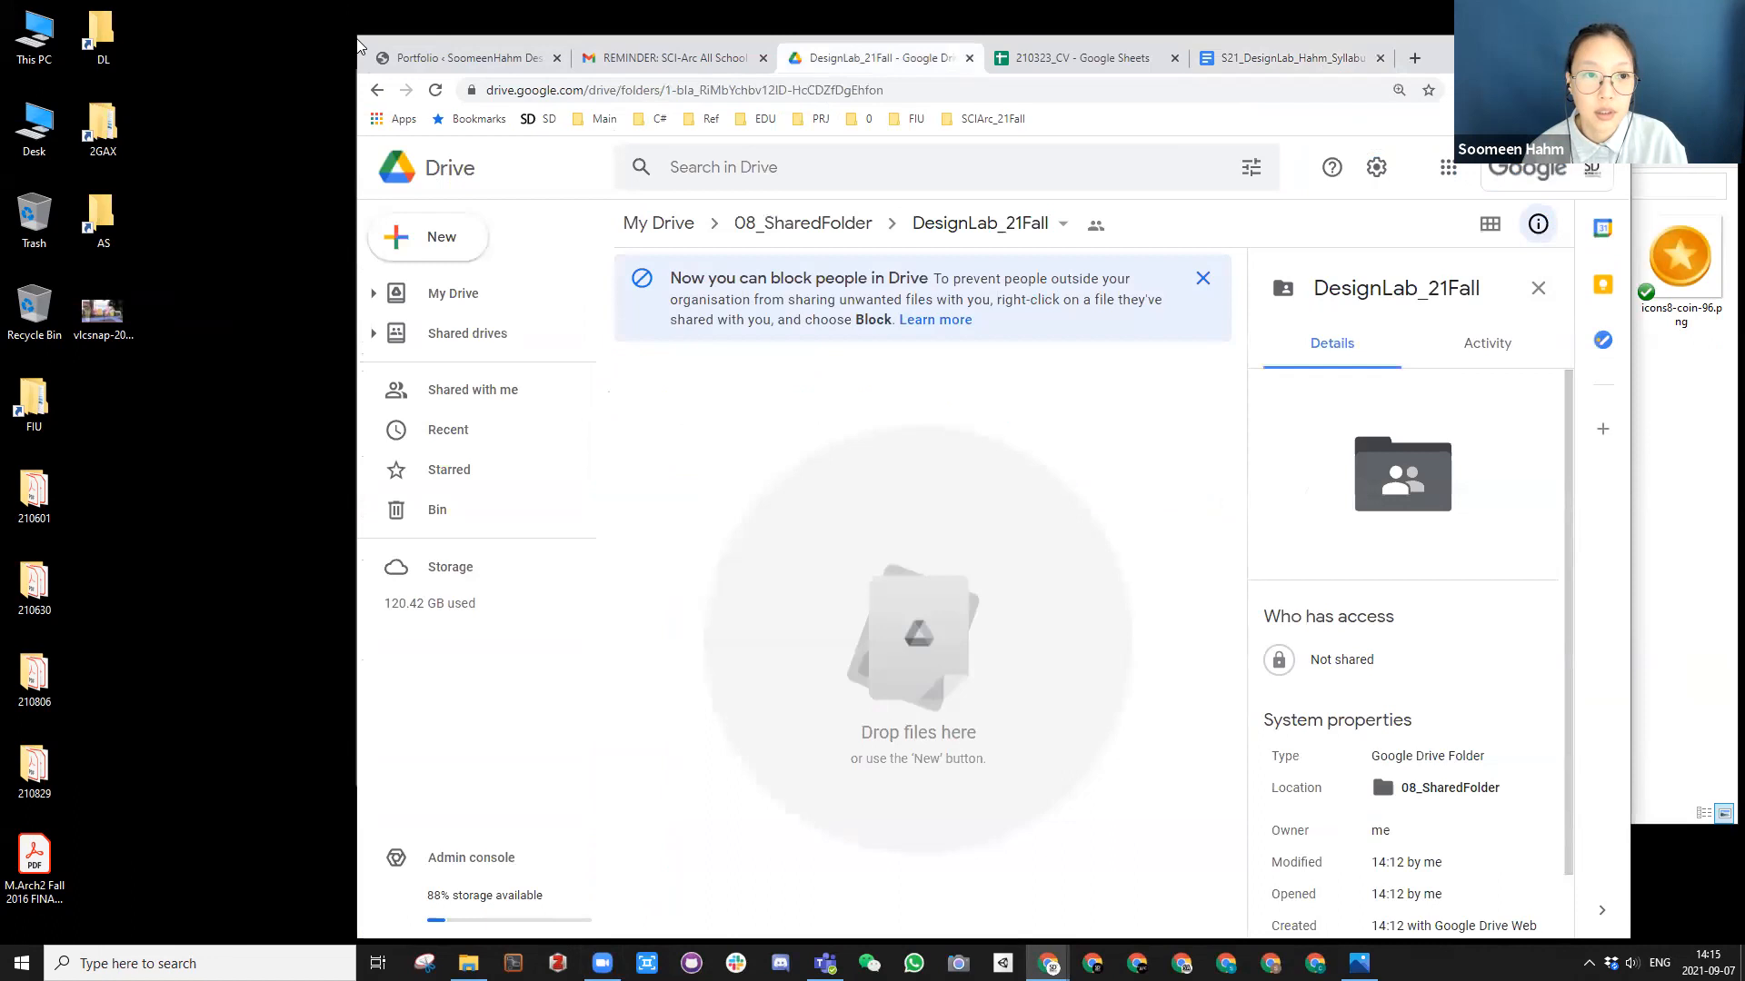
{"action": "left_click_drag", "start_coordinate": [356, 35], "coordinate": [804, 331]}
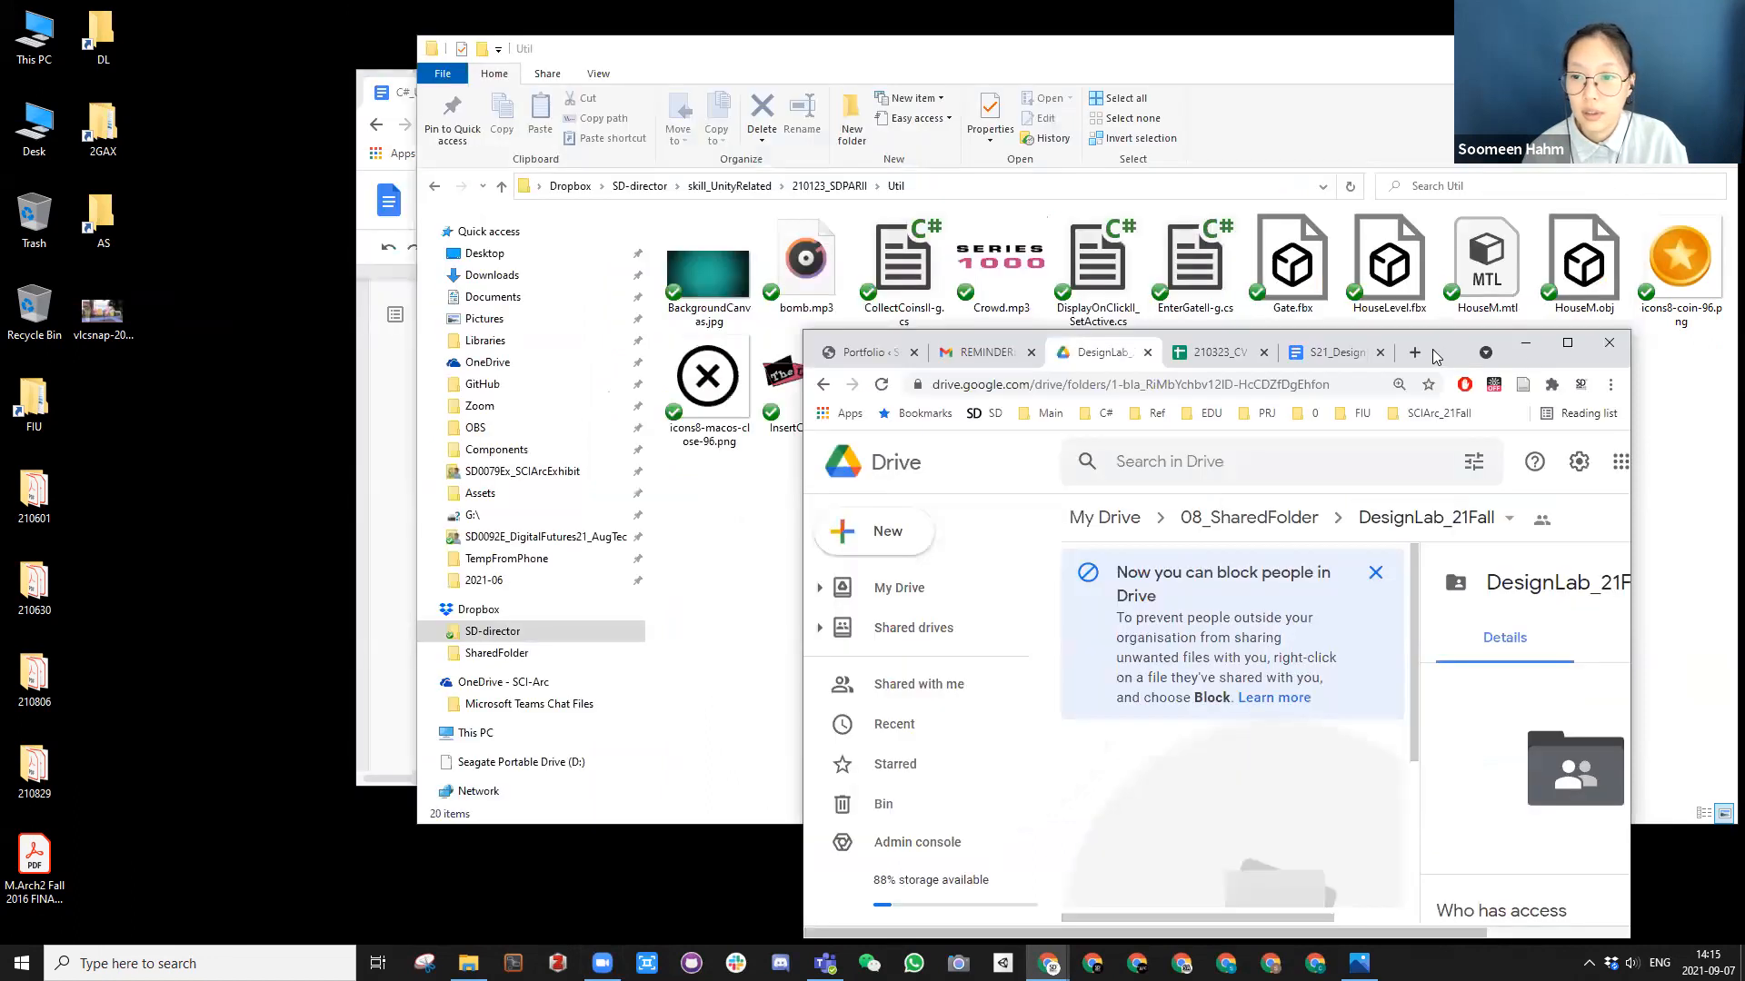
{"action": "left_click", "coordinate": [1525, 344]}
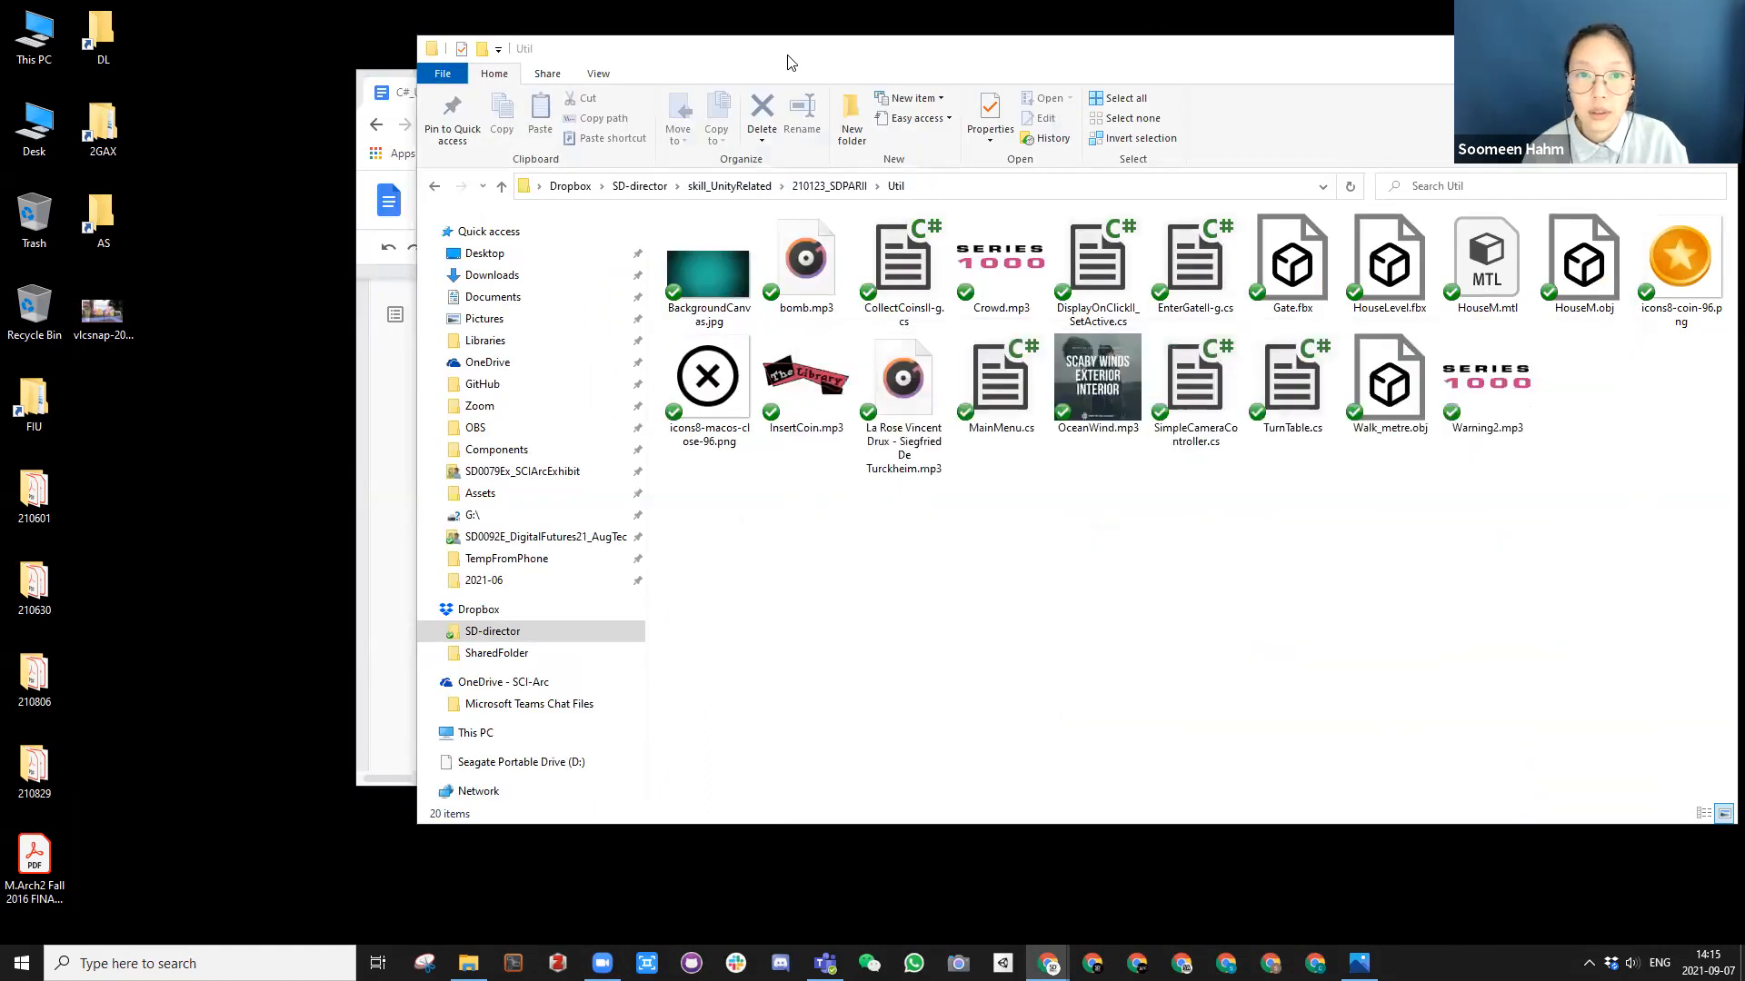
{"action": "key", "text": "super+Down"}
{"action": "left_click", "coordinate": [1278, 85]}
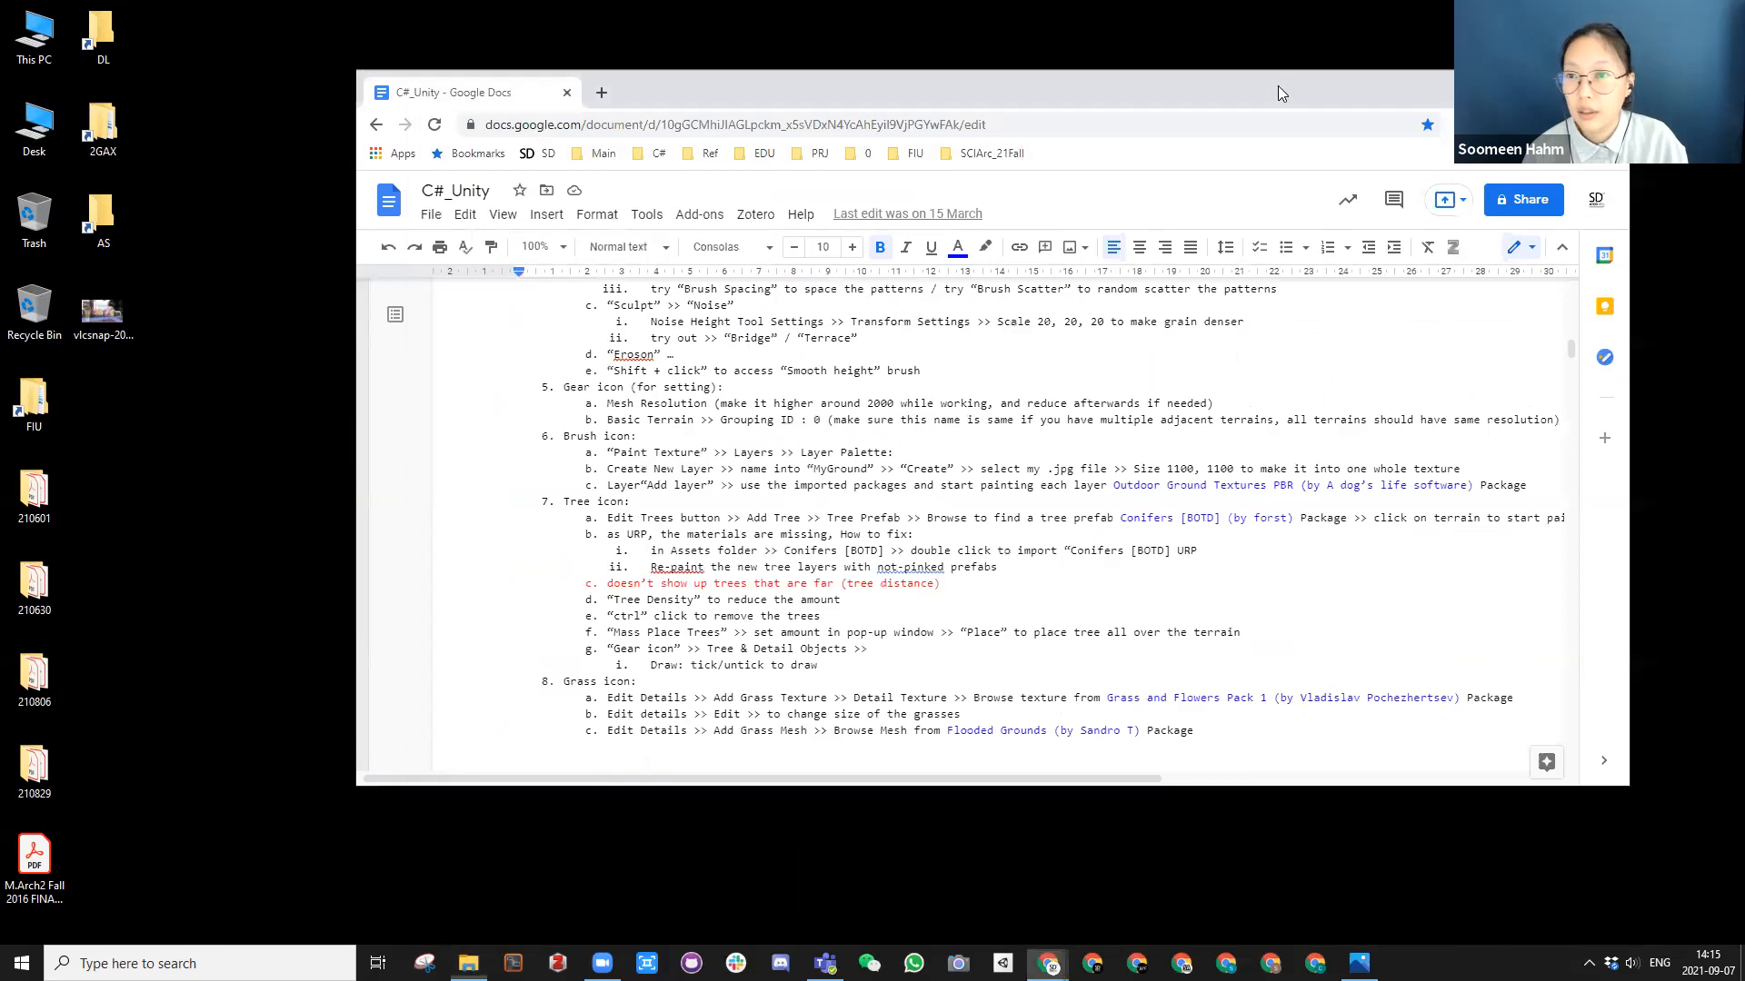
{"action": "key", "text": "super+Down"}
{"action": "left_click", "coordinate": [1003, 963]}
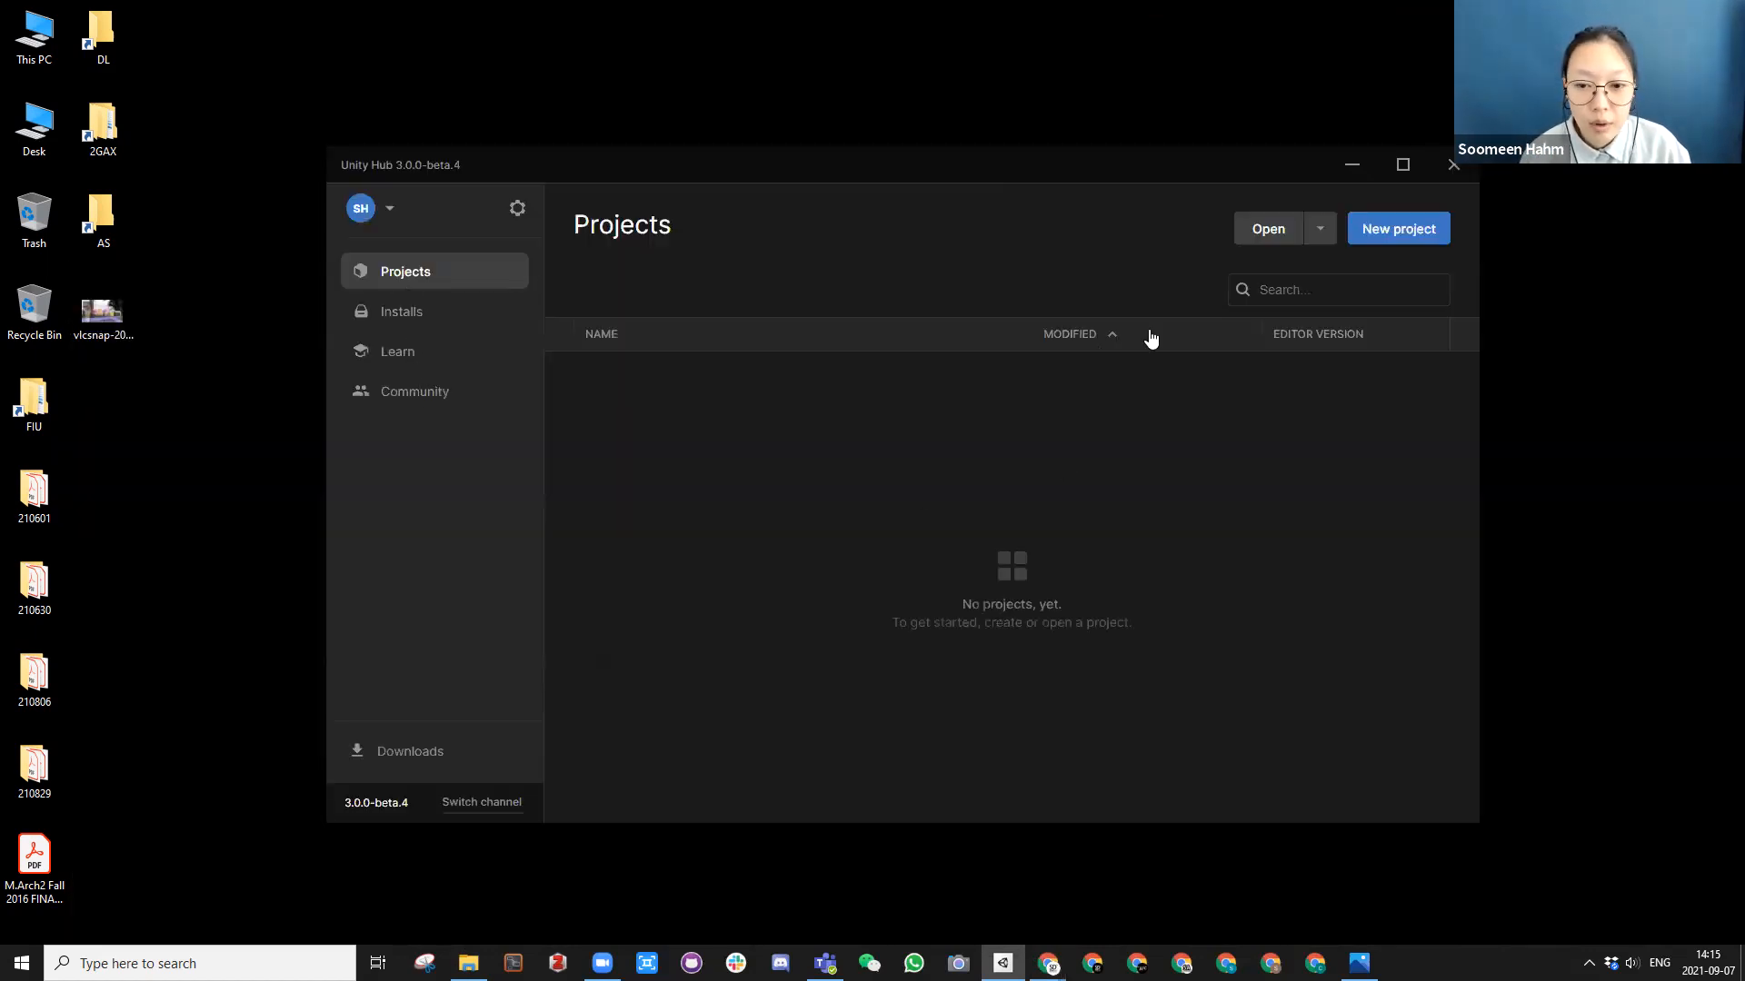
Step: Review the installed Unity editors and the official, pre-release and archive versions offered for installation
{"action": "left_click", "coordinate": [405, 311]}
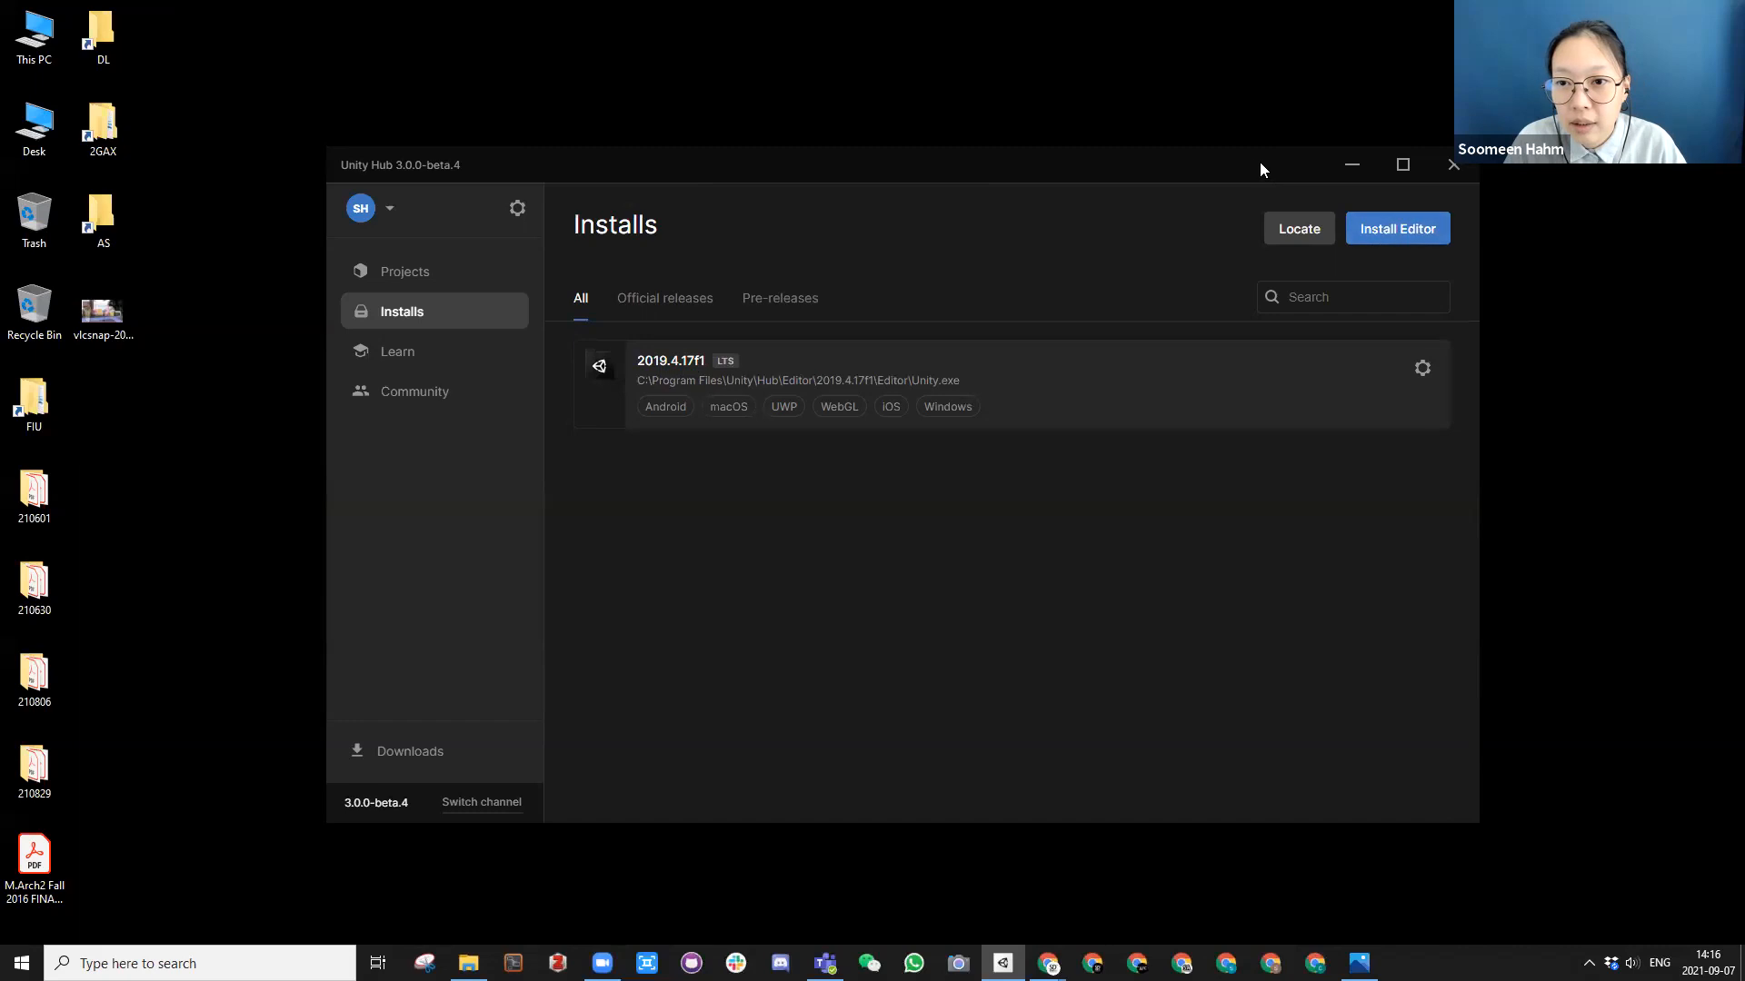
{"action": "left_click_drag", "start_coordinate": [1256, 160], "coordinate": [1223, 134]}
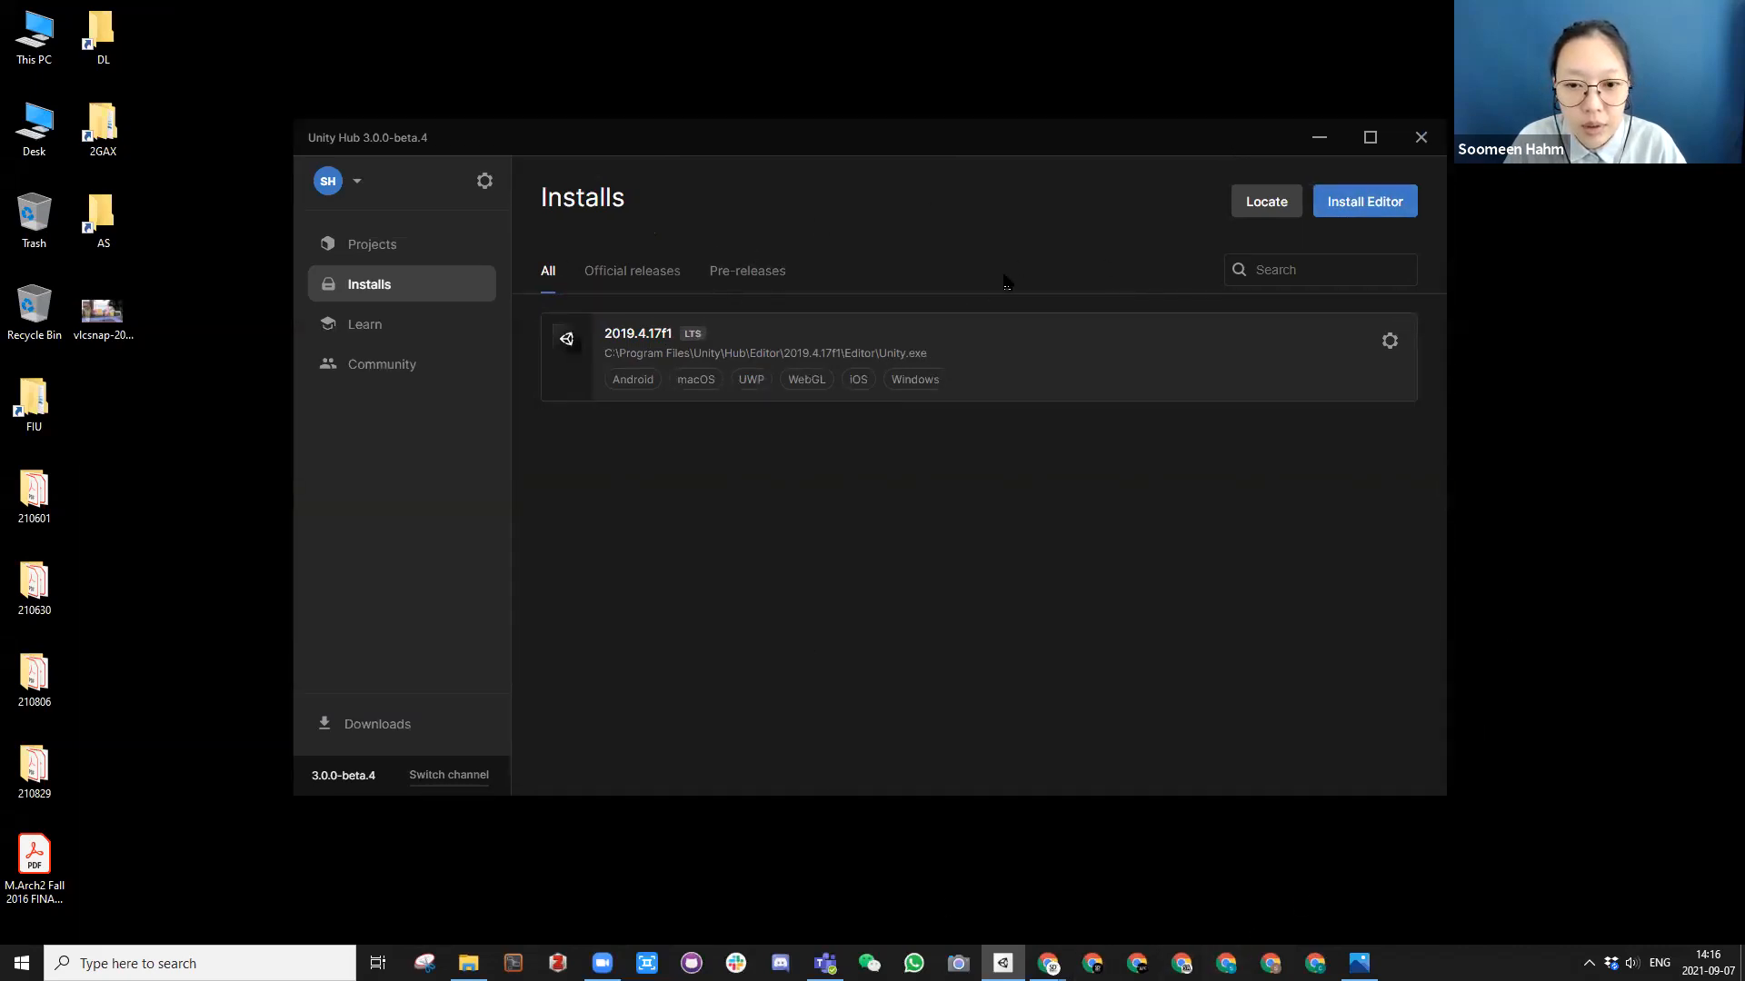
{"action": "left_click_drag", "start_coordinate": [1029, 133], "coordinate": [1045, 144]}
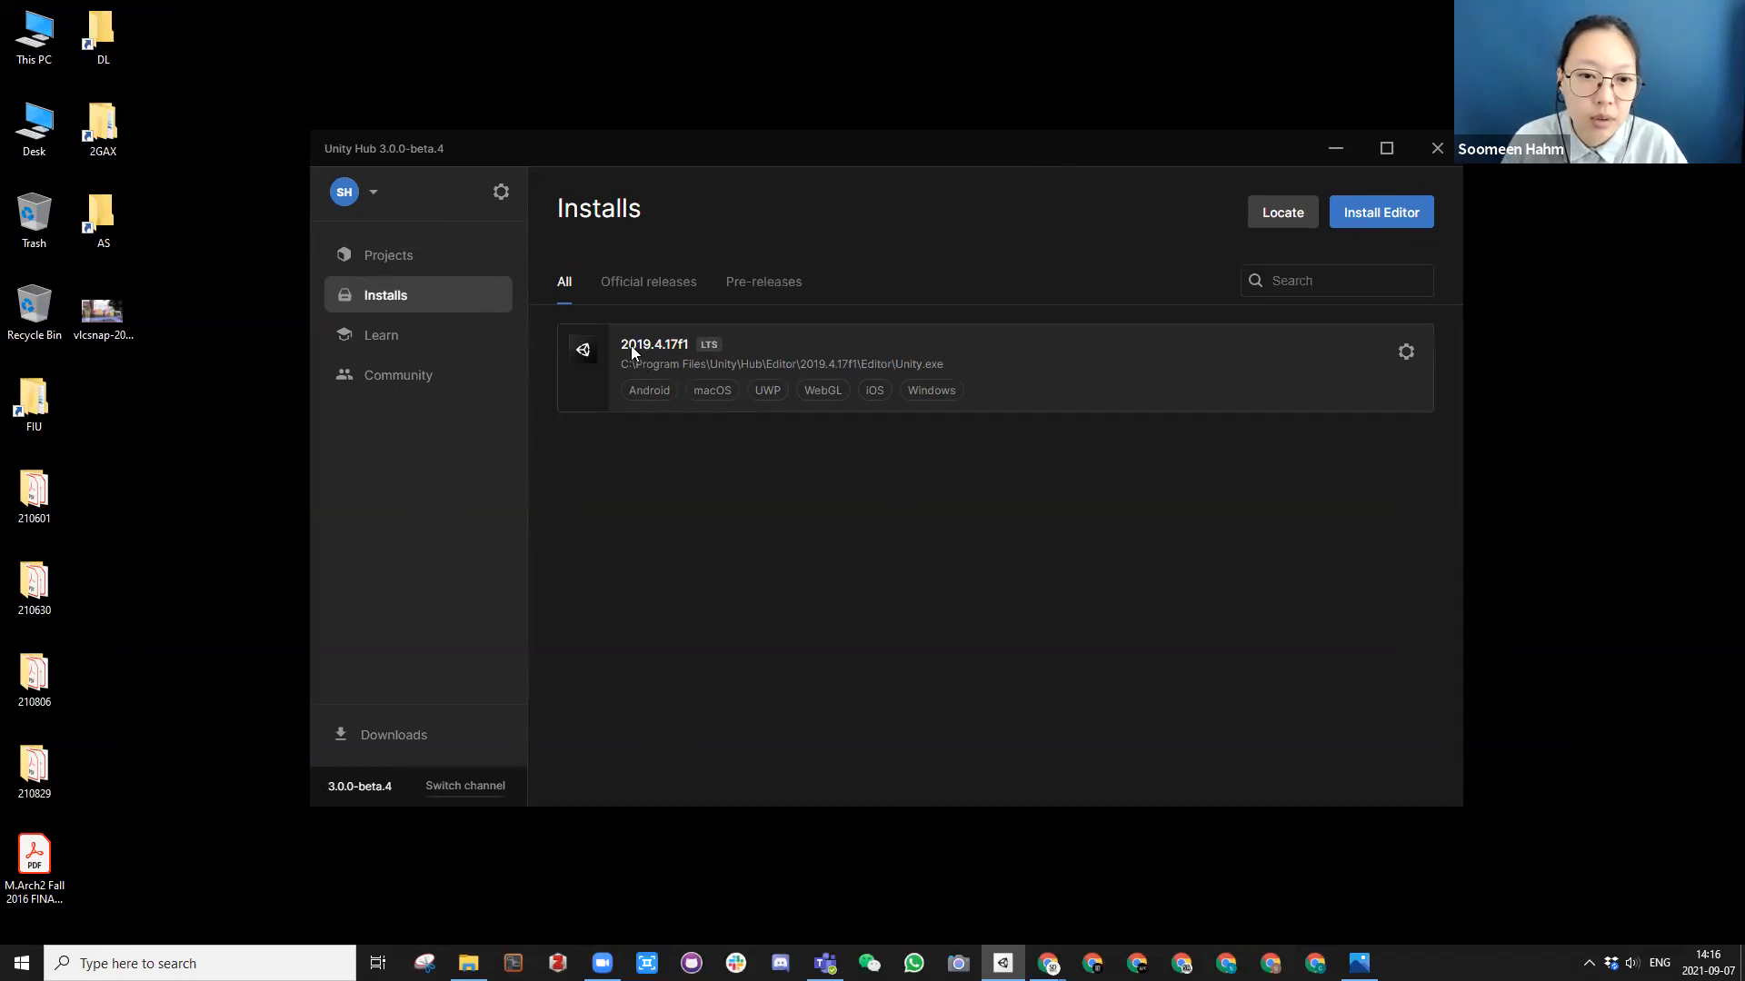
{"action": "left_click", "coordinate": [1372, 221]}
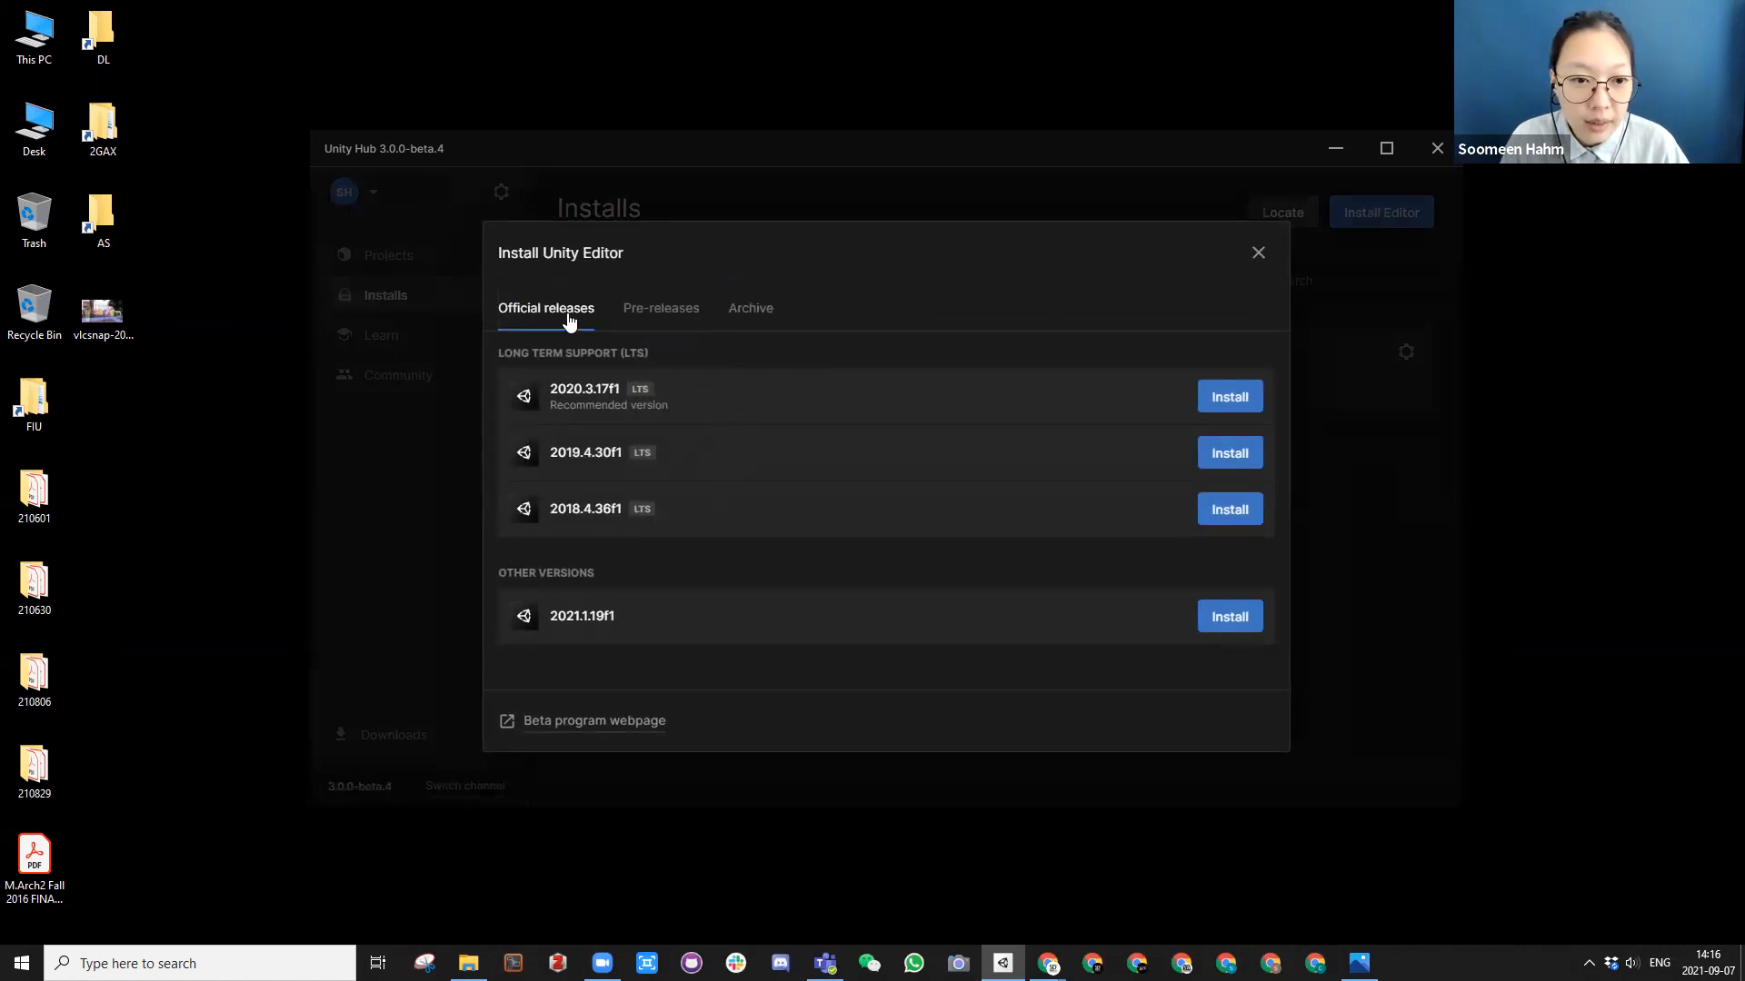
{"action": "left_click", "coordinate": [654, 329]}
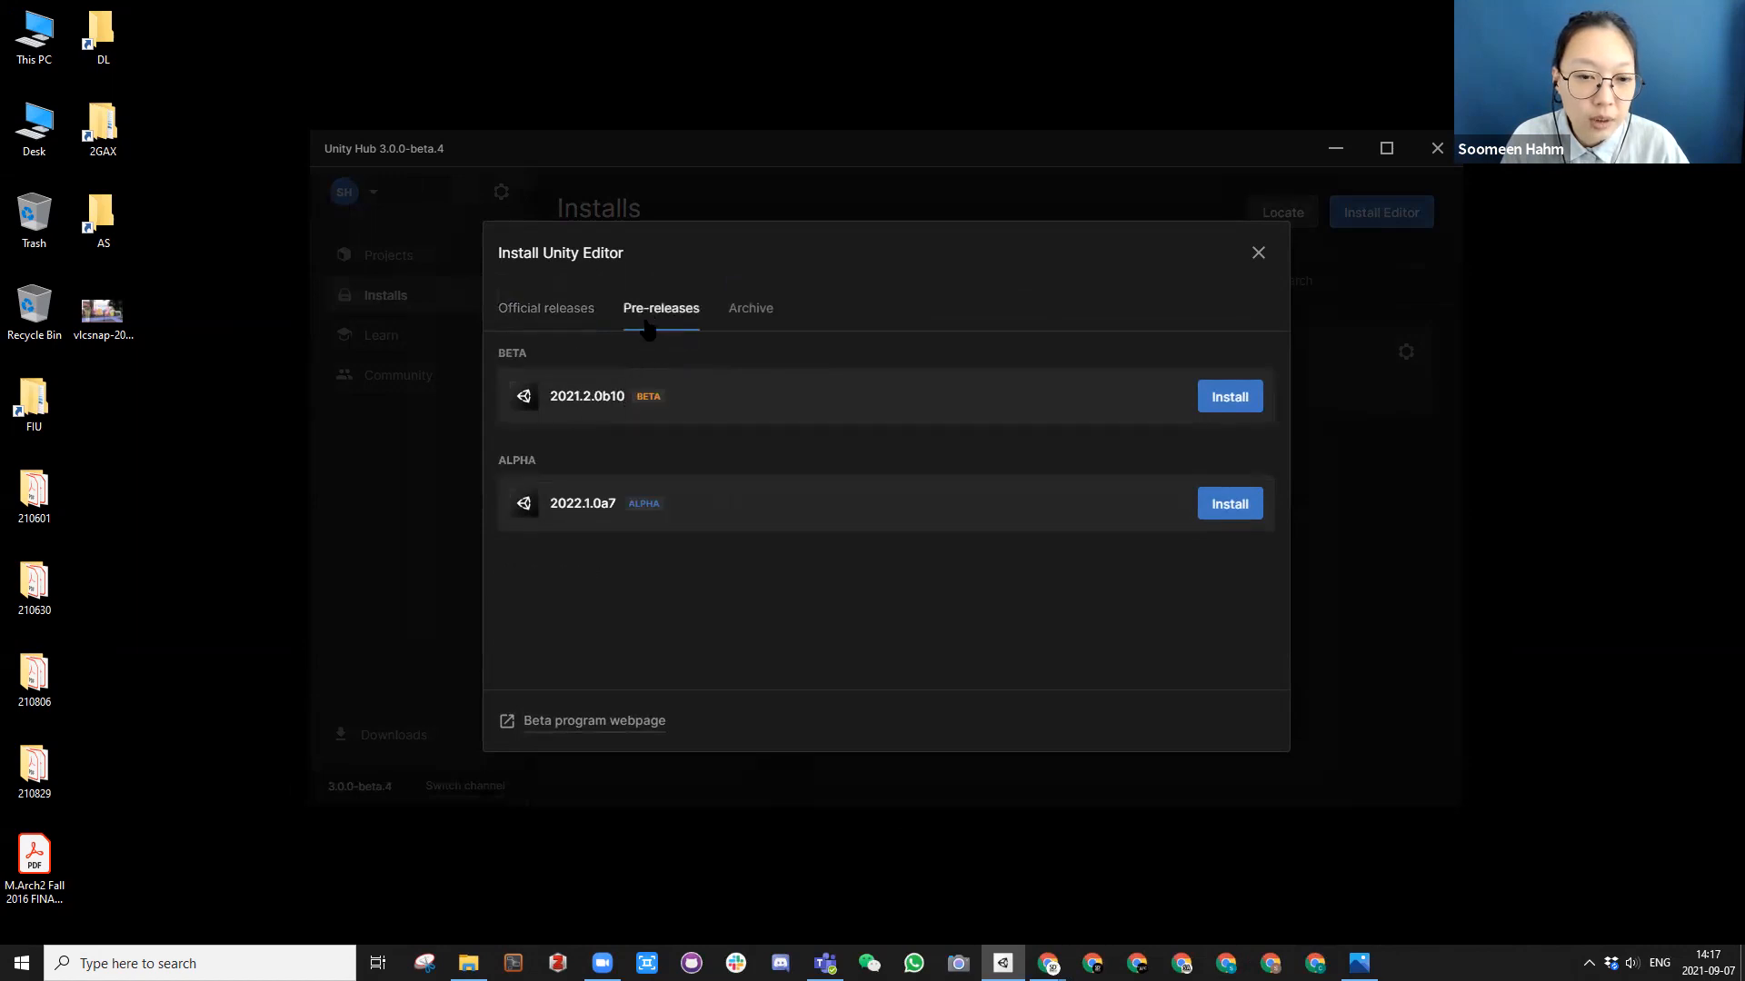
{"action": "left_click", "coordinate": [760, 318]}
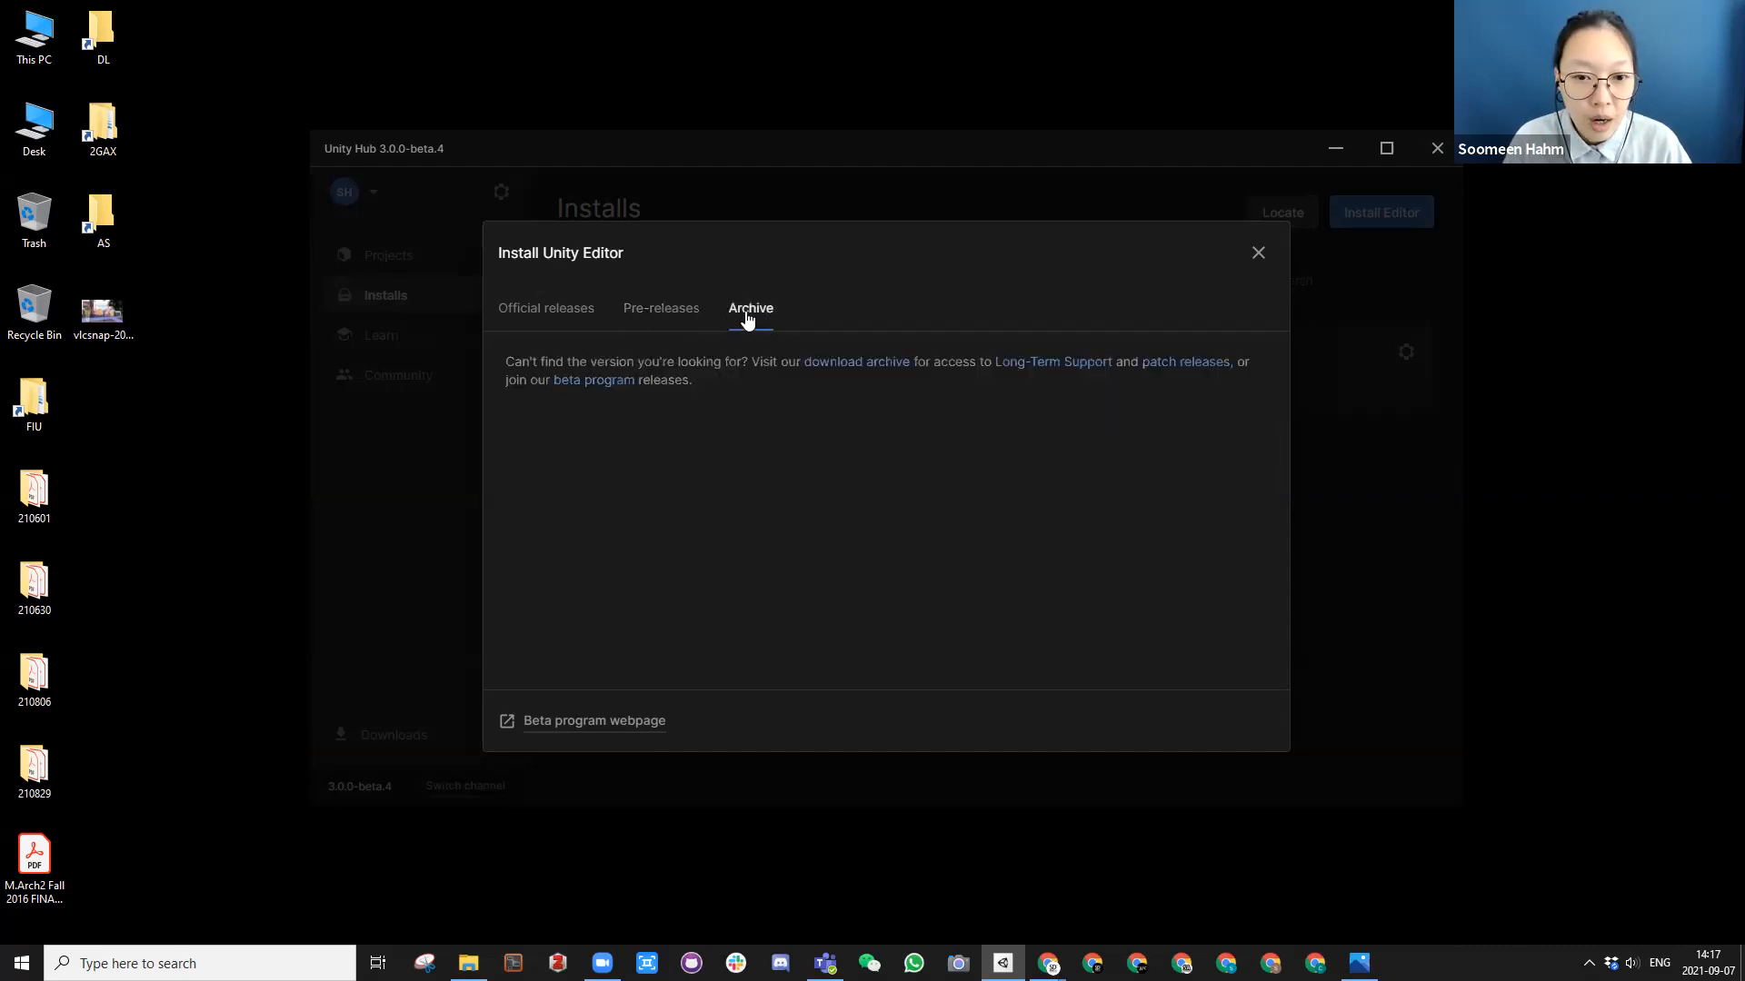
{"action": "left_click", "coordinate": [559, 316]}
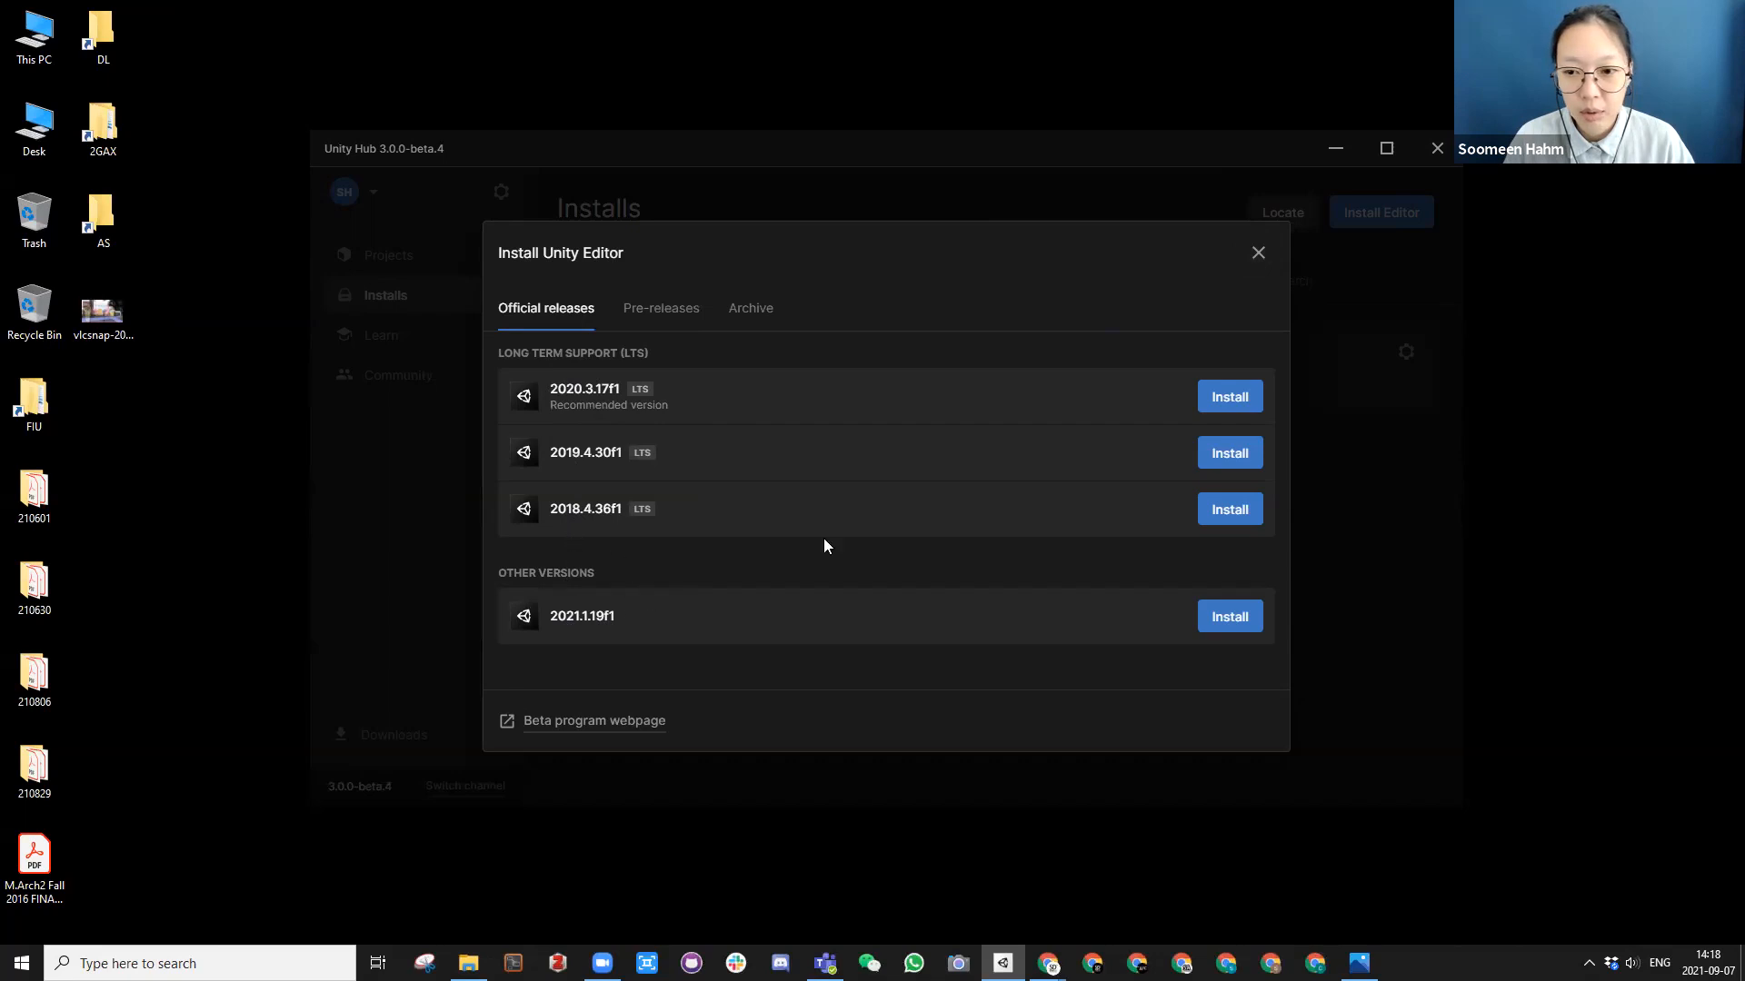
{"action": "left_click", "coordinate": [1257, 253]}
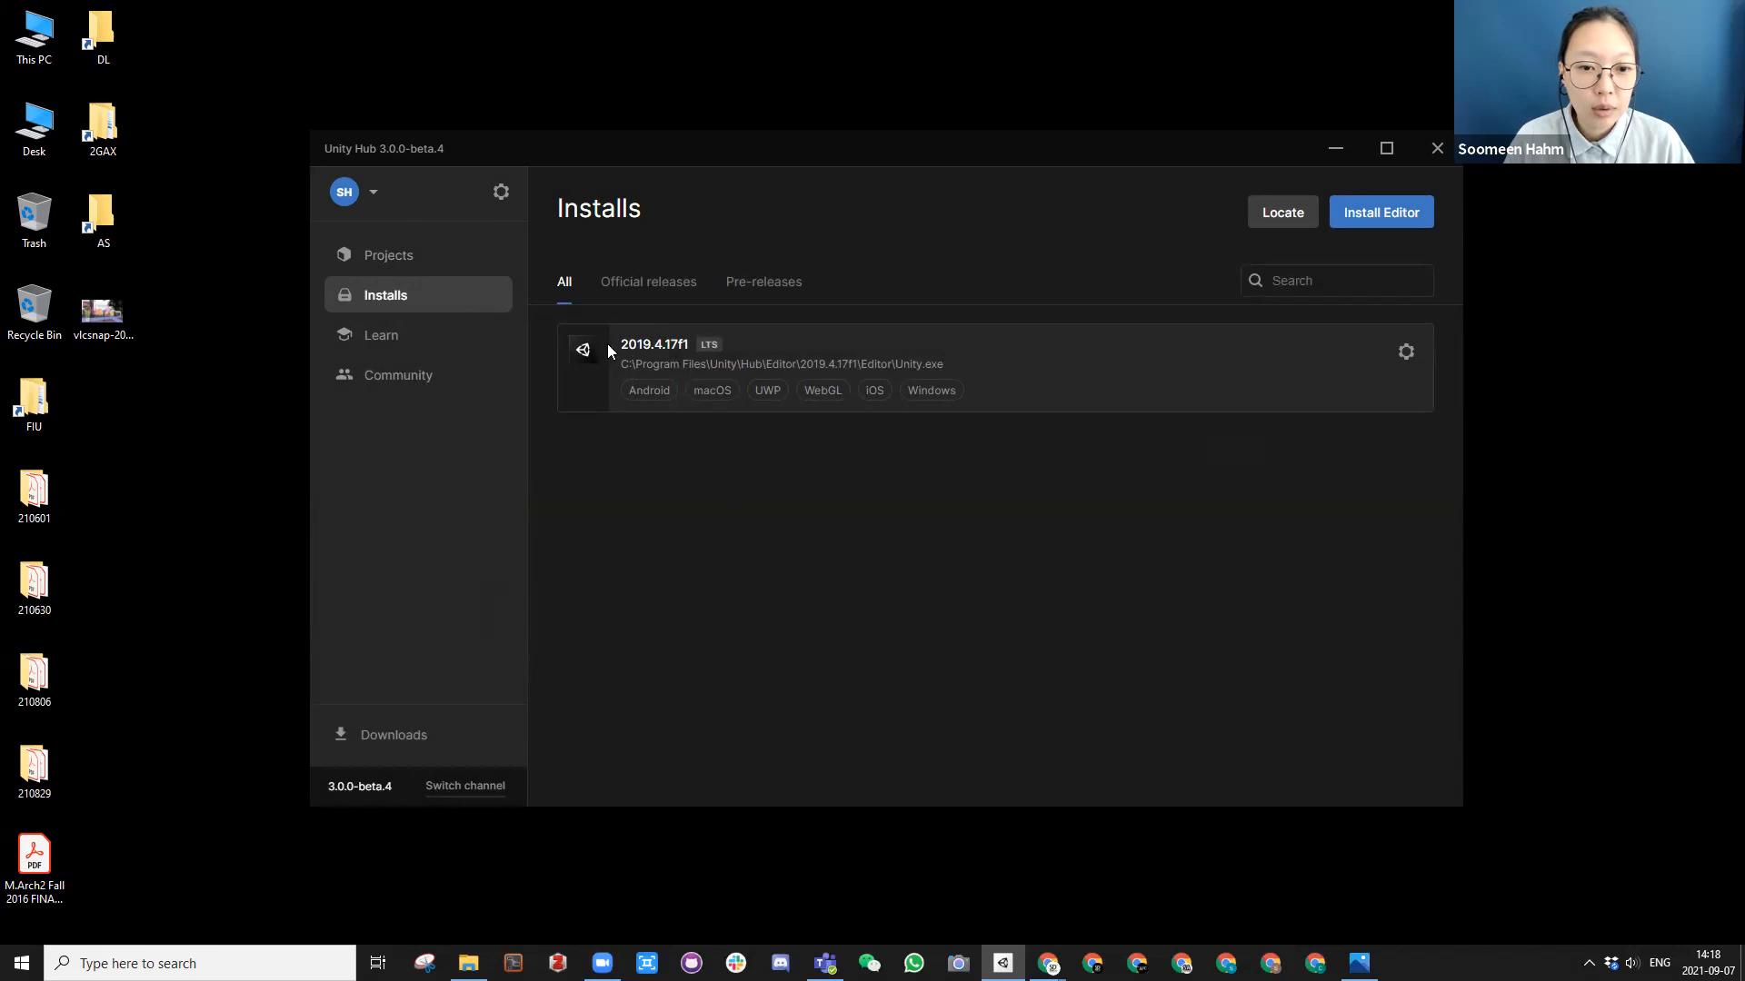
Step: Start a new project and look through the full list of available templates
{"action": "left_click", "coordinate": [389, 257]}
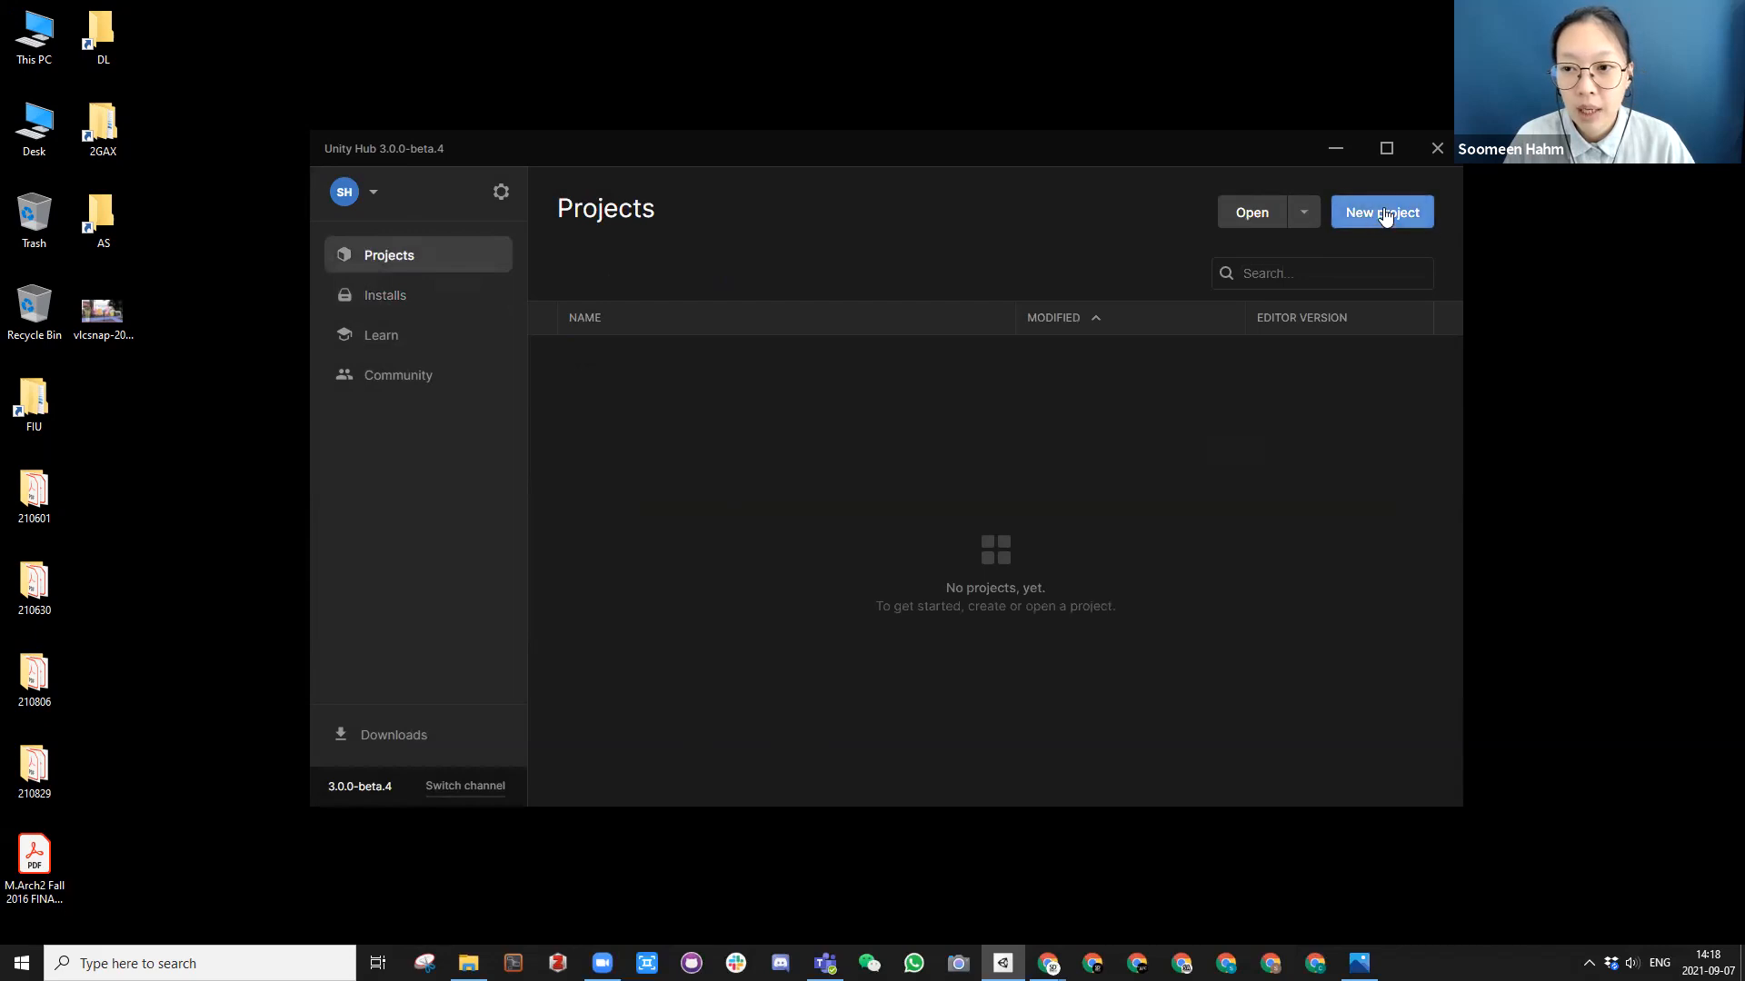
{"action": "left_click_drag", "start_coordinate": [1232, 147], "coordinate": [1248, 126]}
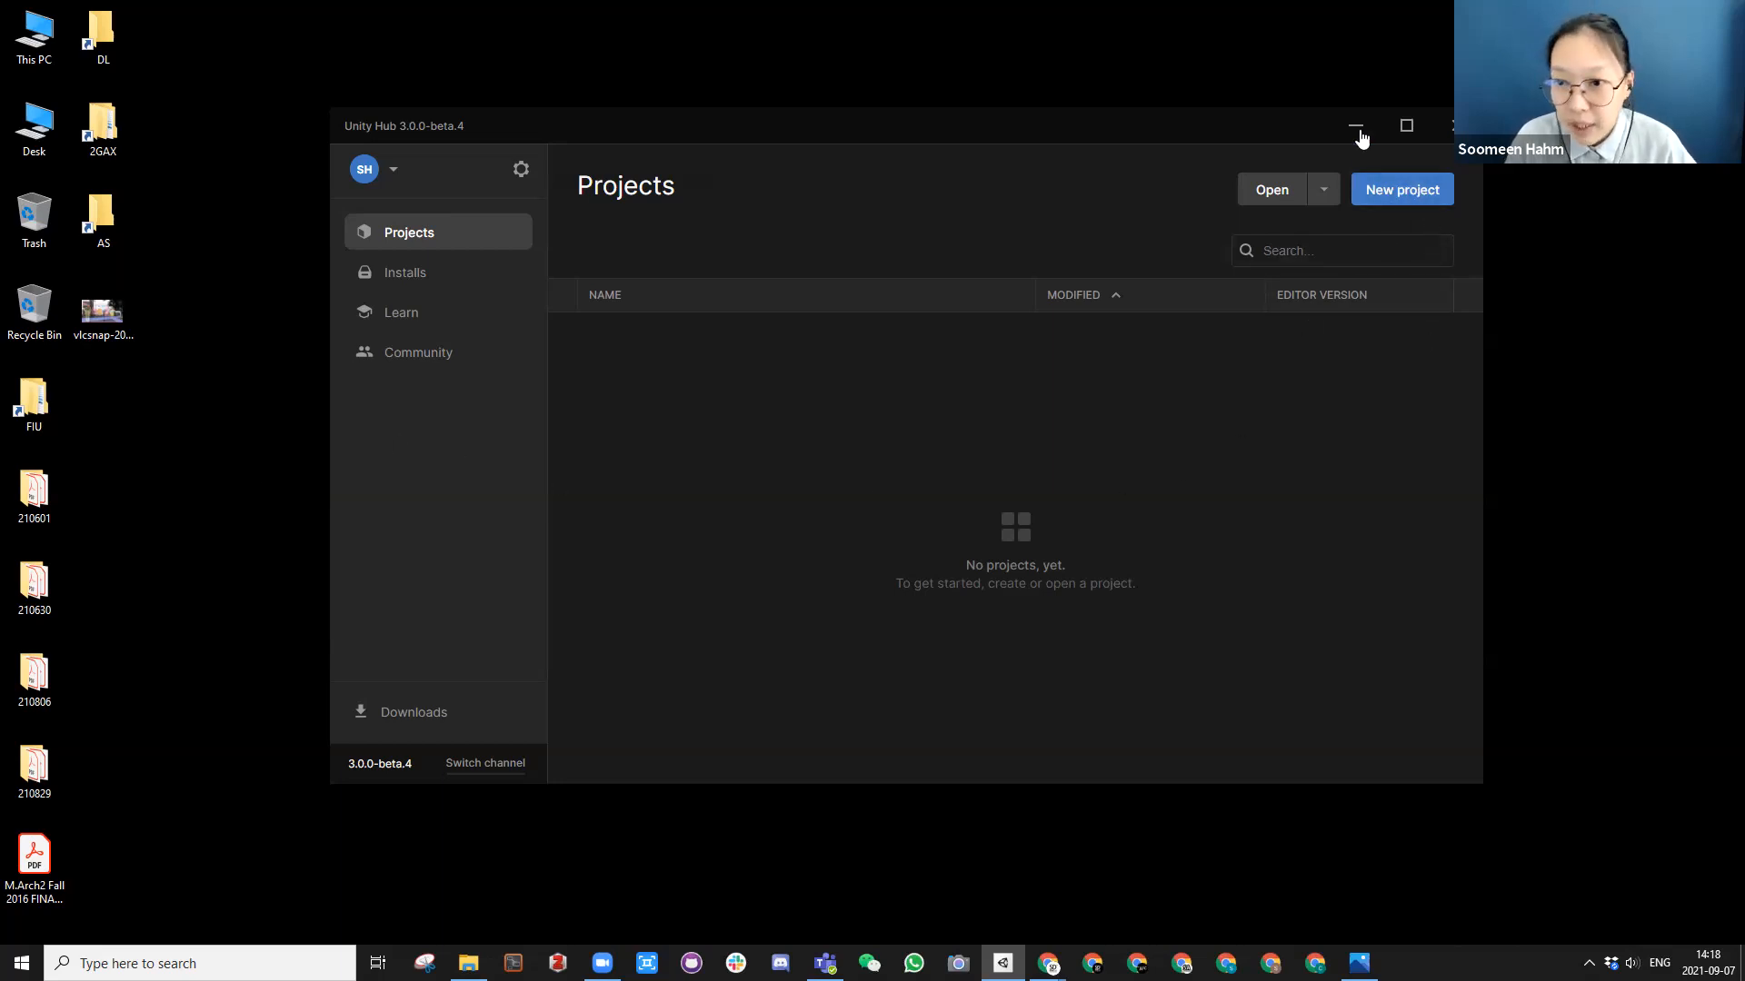
{"action": "left_click", "coordinate": [1403, 192]}
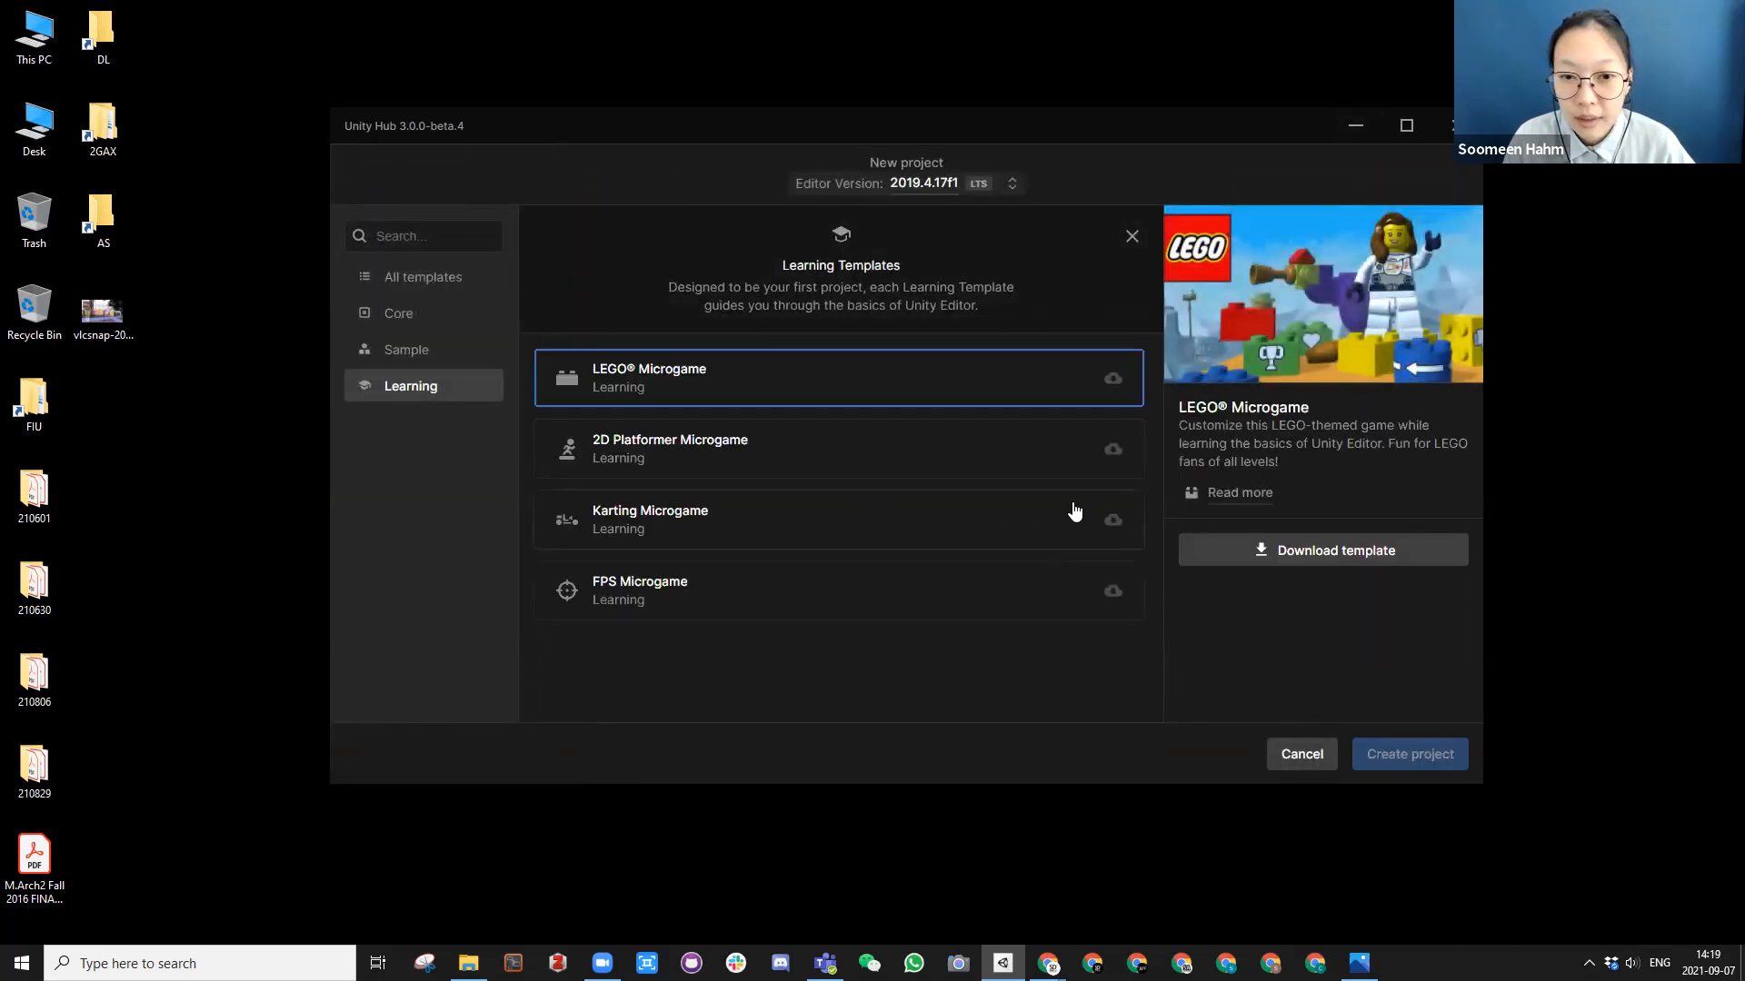
{"action": "left_click", "coordinate": [418, 286]}
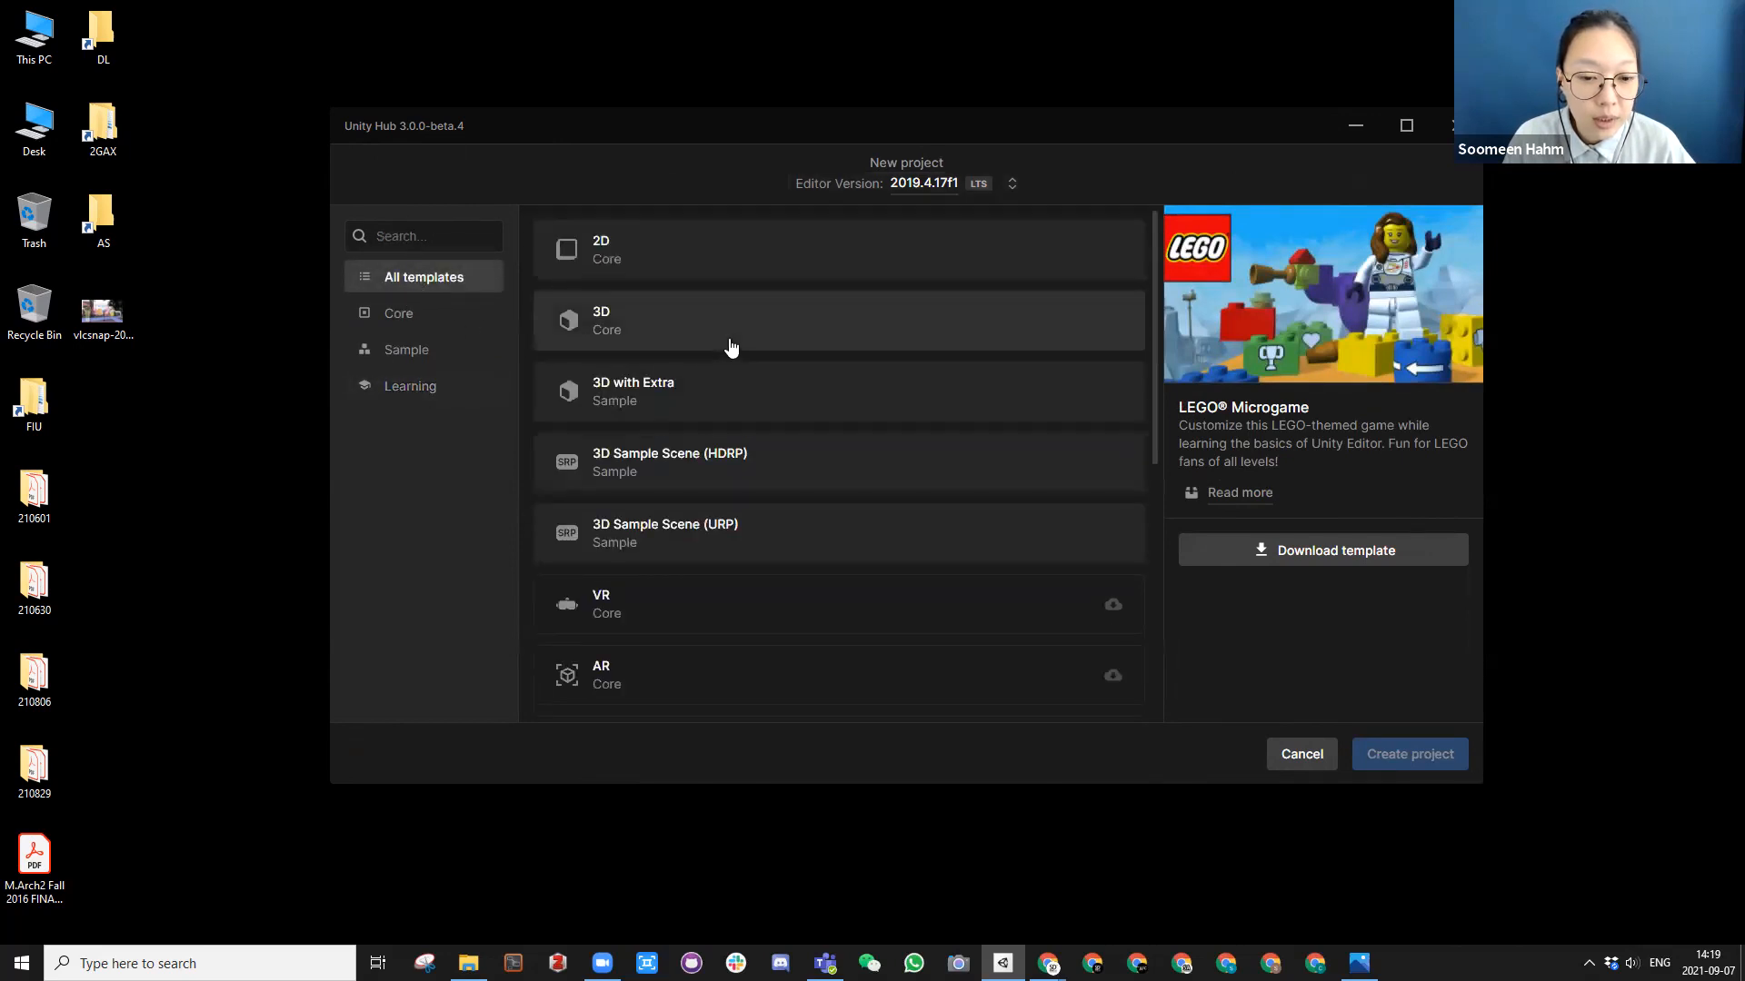
{"action": "scroll", "coordinate": [730, 348], "scroll_direction": "down", "scroll_amount": 5}
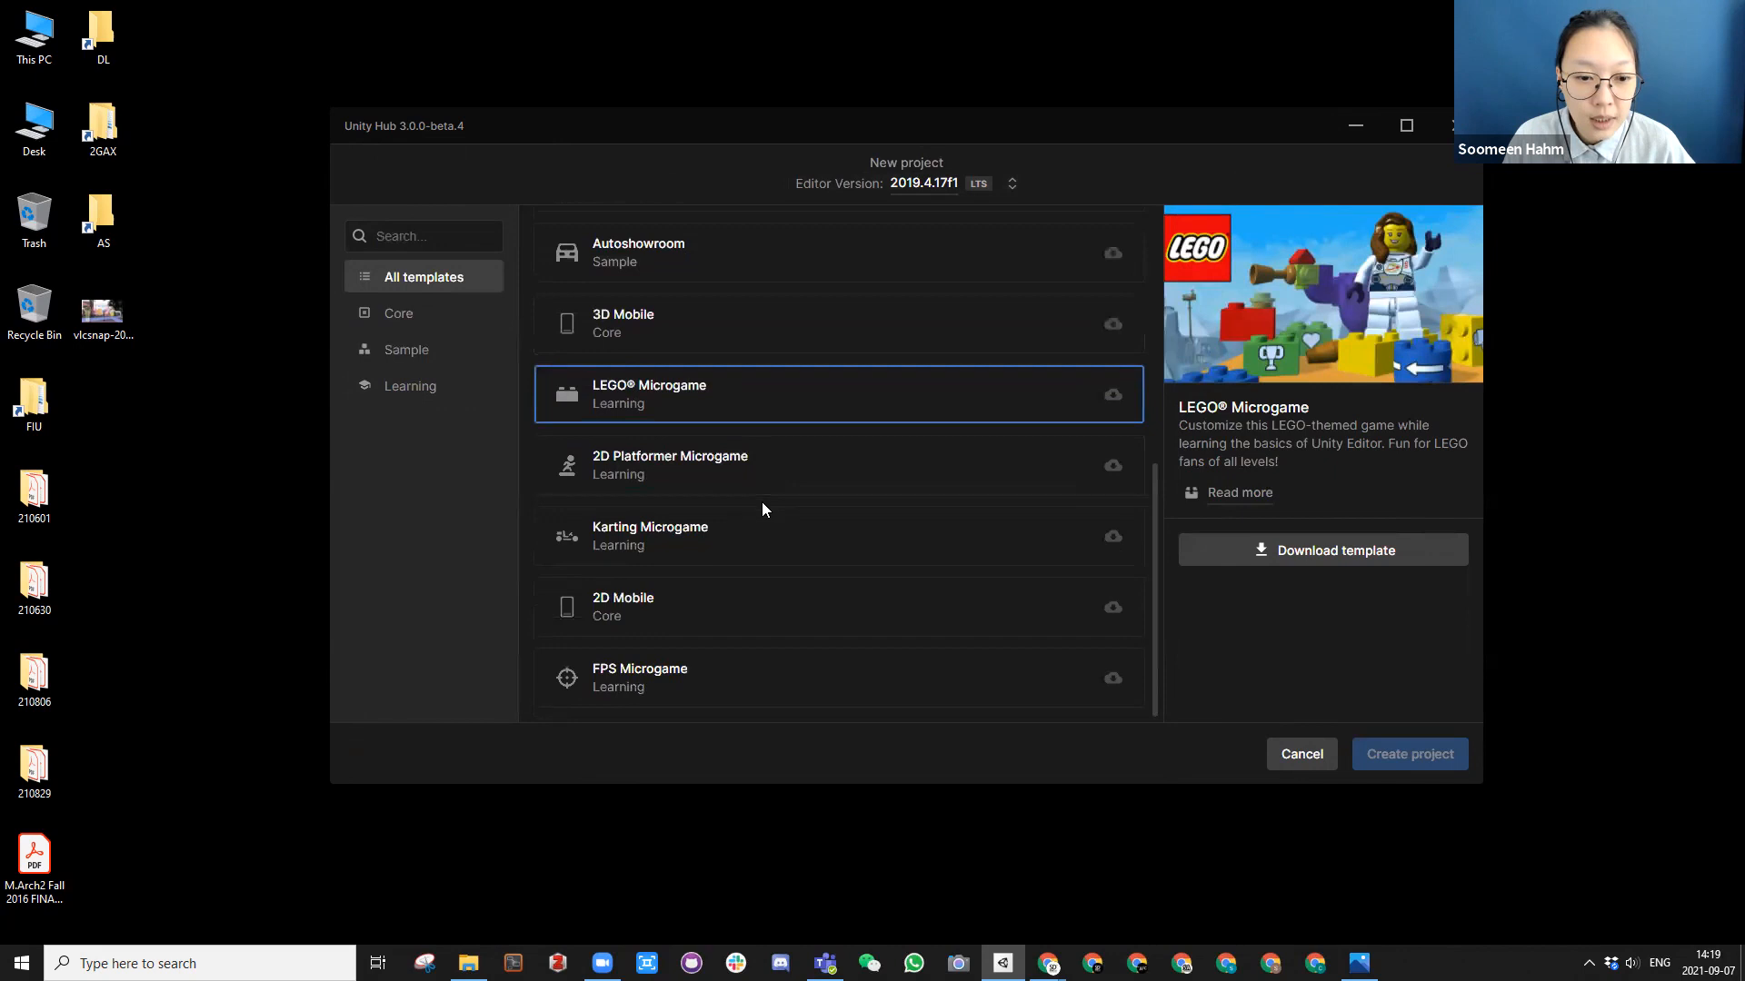
{"action": "scroll", "coordinate": [761, 505], "scroll_direction": "up", "scroll_amount": 3}
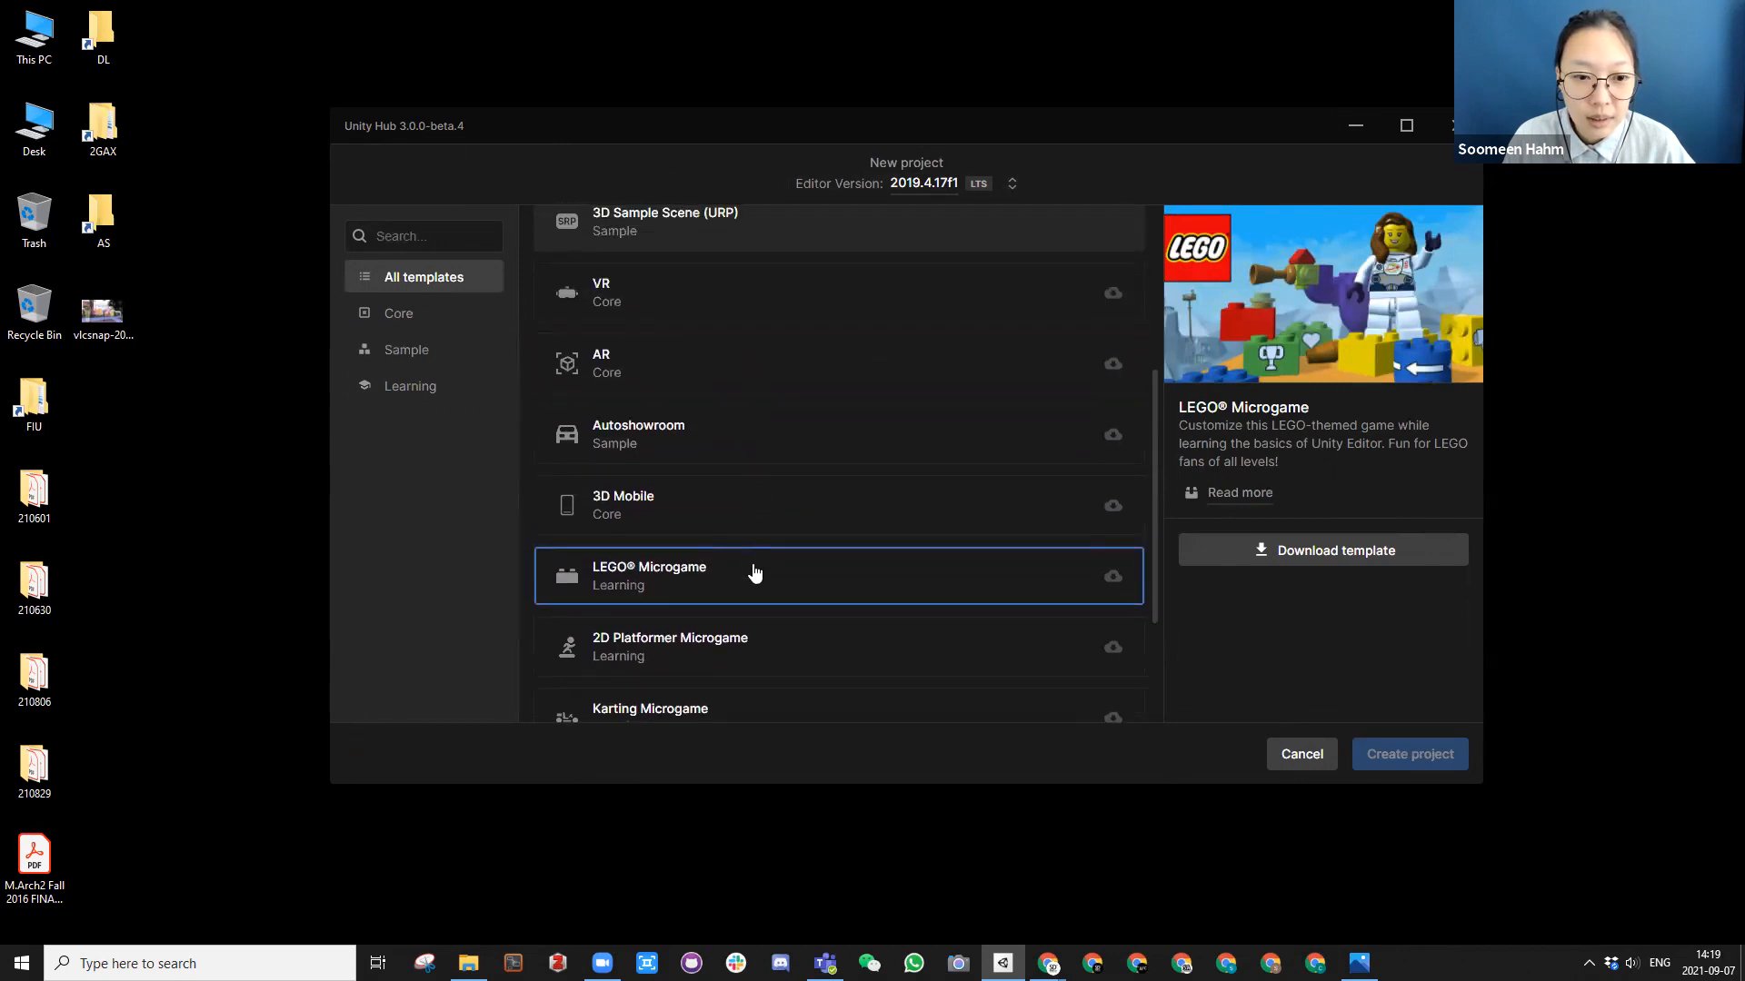
{"action": "scroll", "coordinate": [754, 571], "scroll_direction": "up", "scroll_amount": 5}
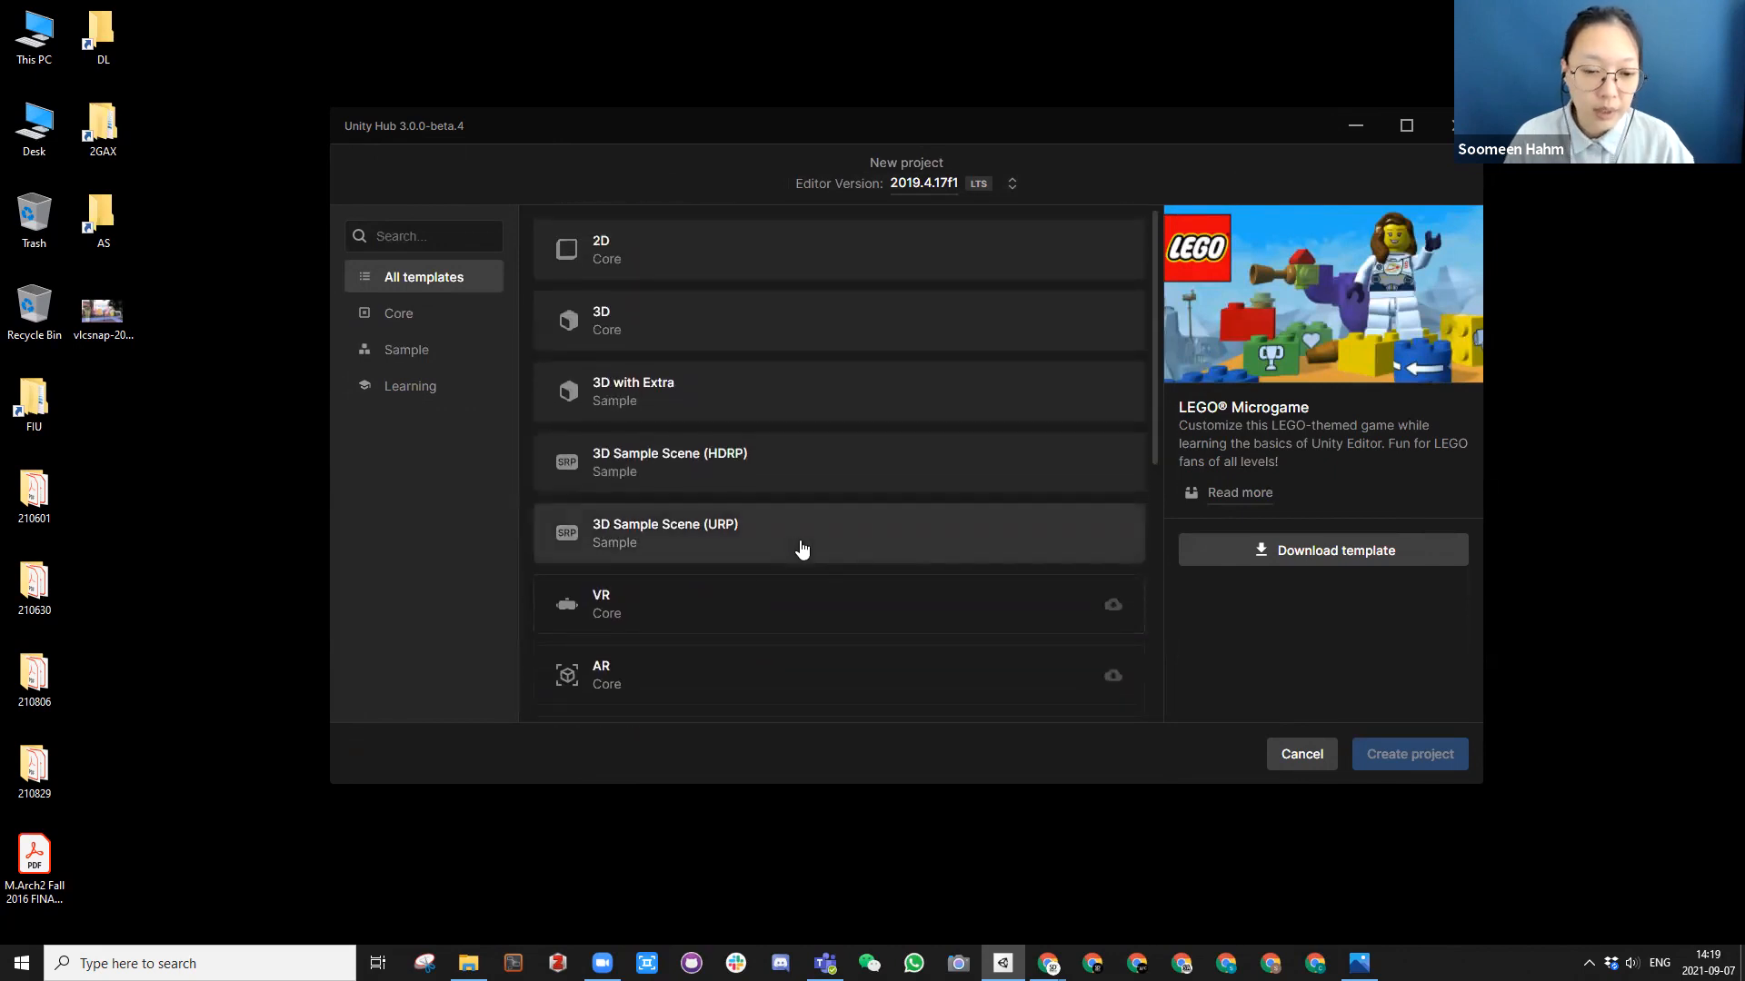
{"action": "scroll", "coordinate": [699, 587], "scroll_direction": "down", "scroll_amount": 1}
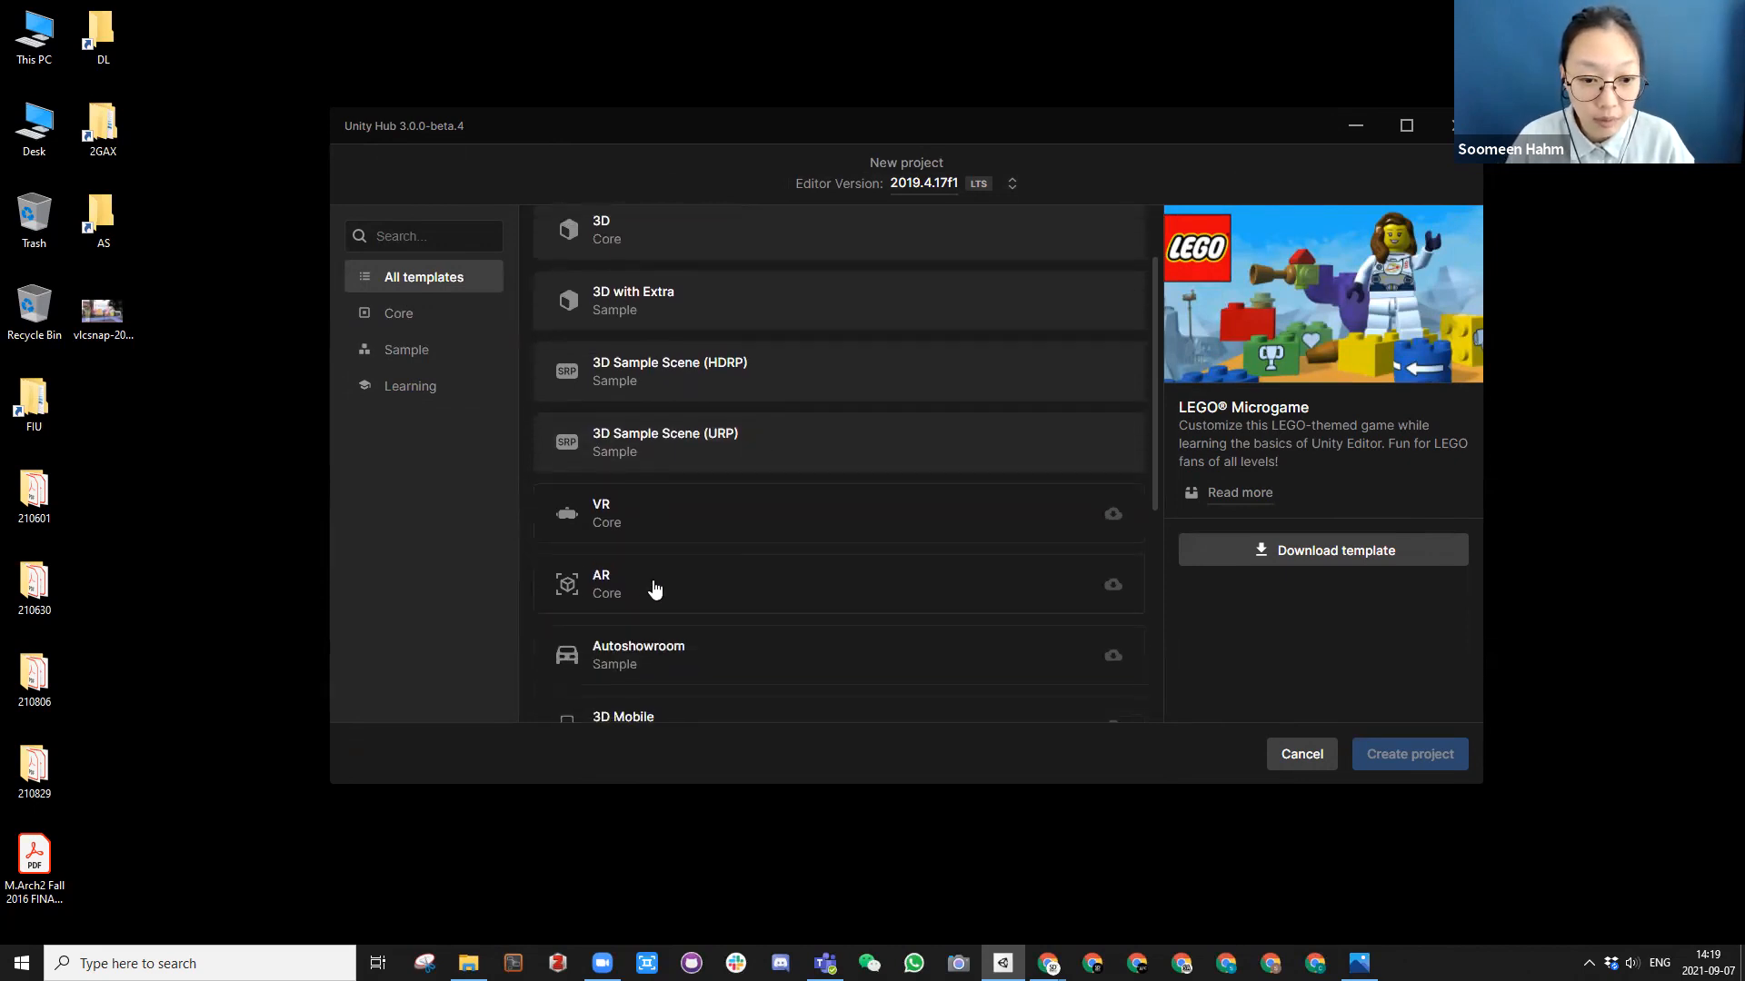
{"action": "scroll", "coordinate": [790, 588], "scroll_direction": "up", "scroll_amount": 1}
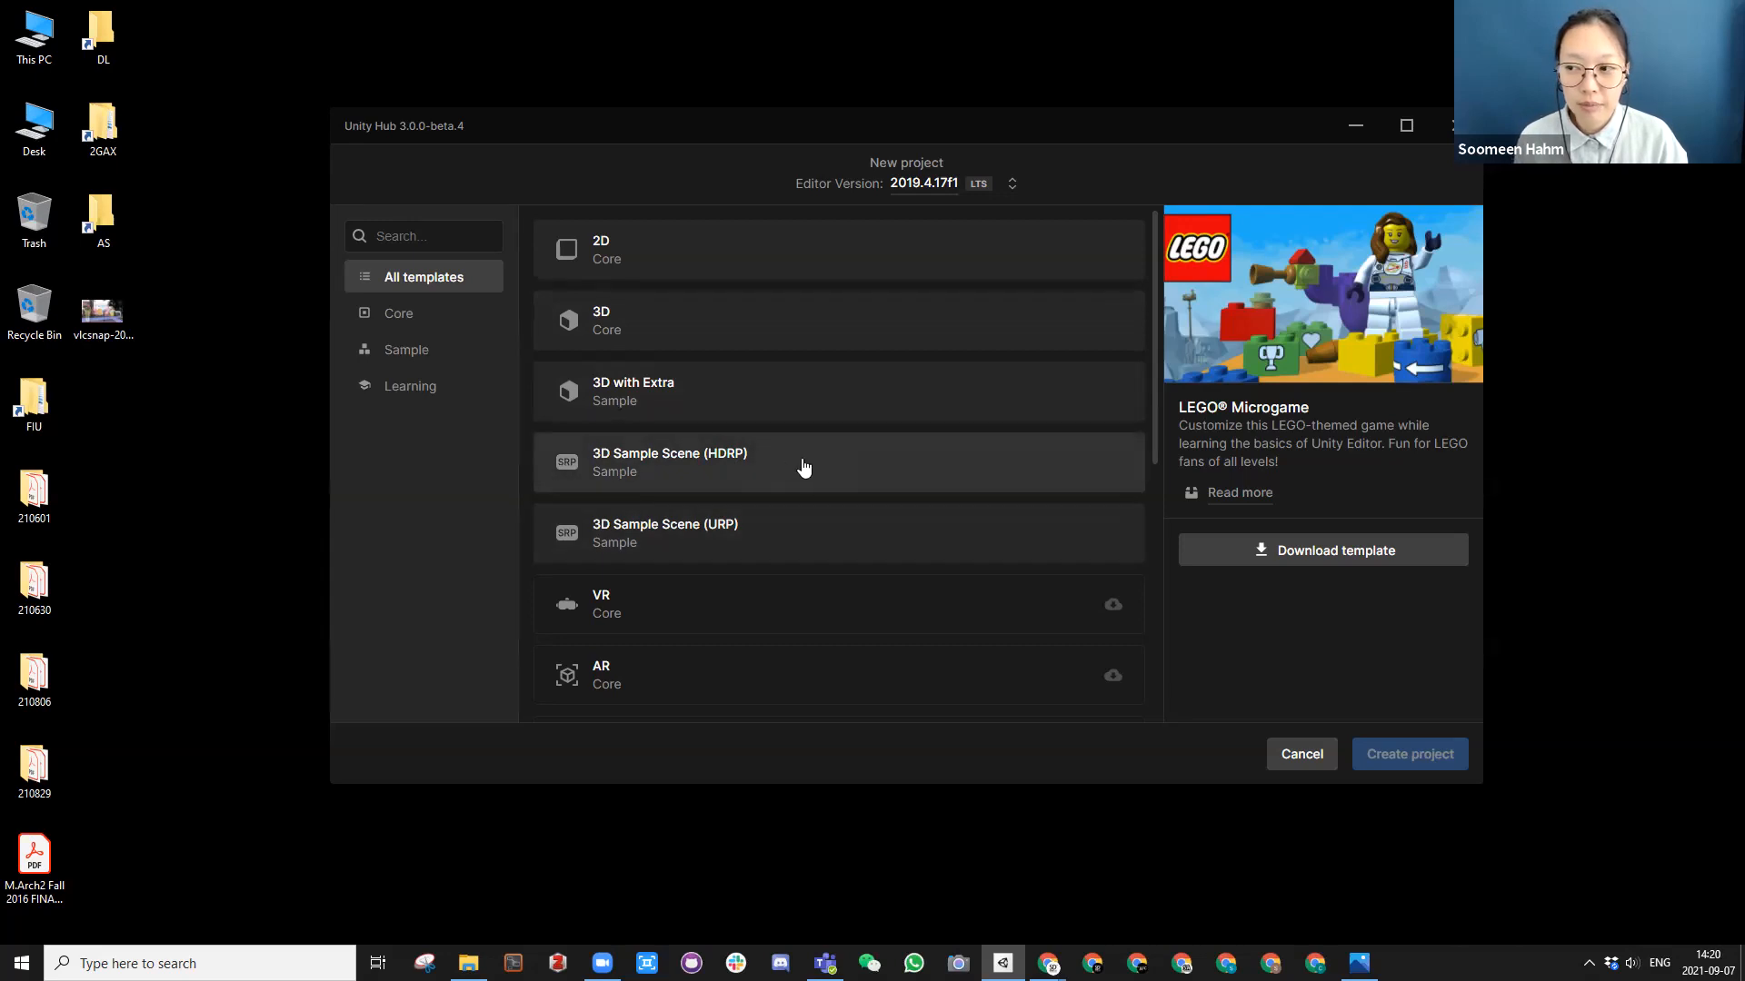
Step: Select the 3D Core template and check the folder choices for the project location without changing it
{"action": "left_click", "coordinate": [765, 320]}
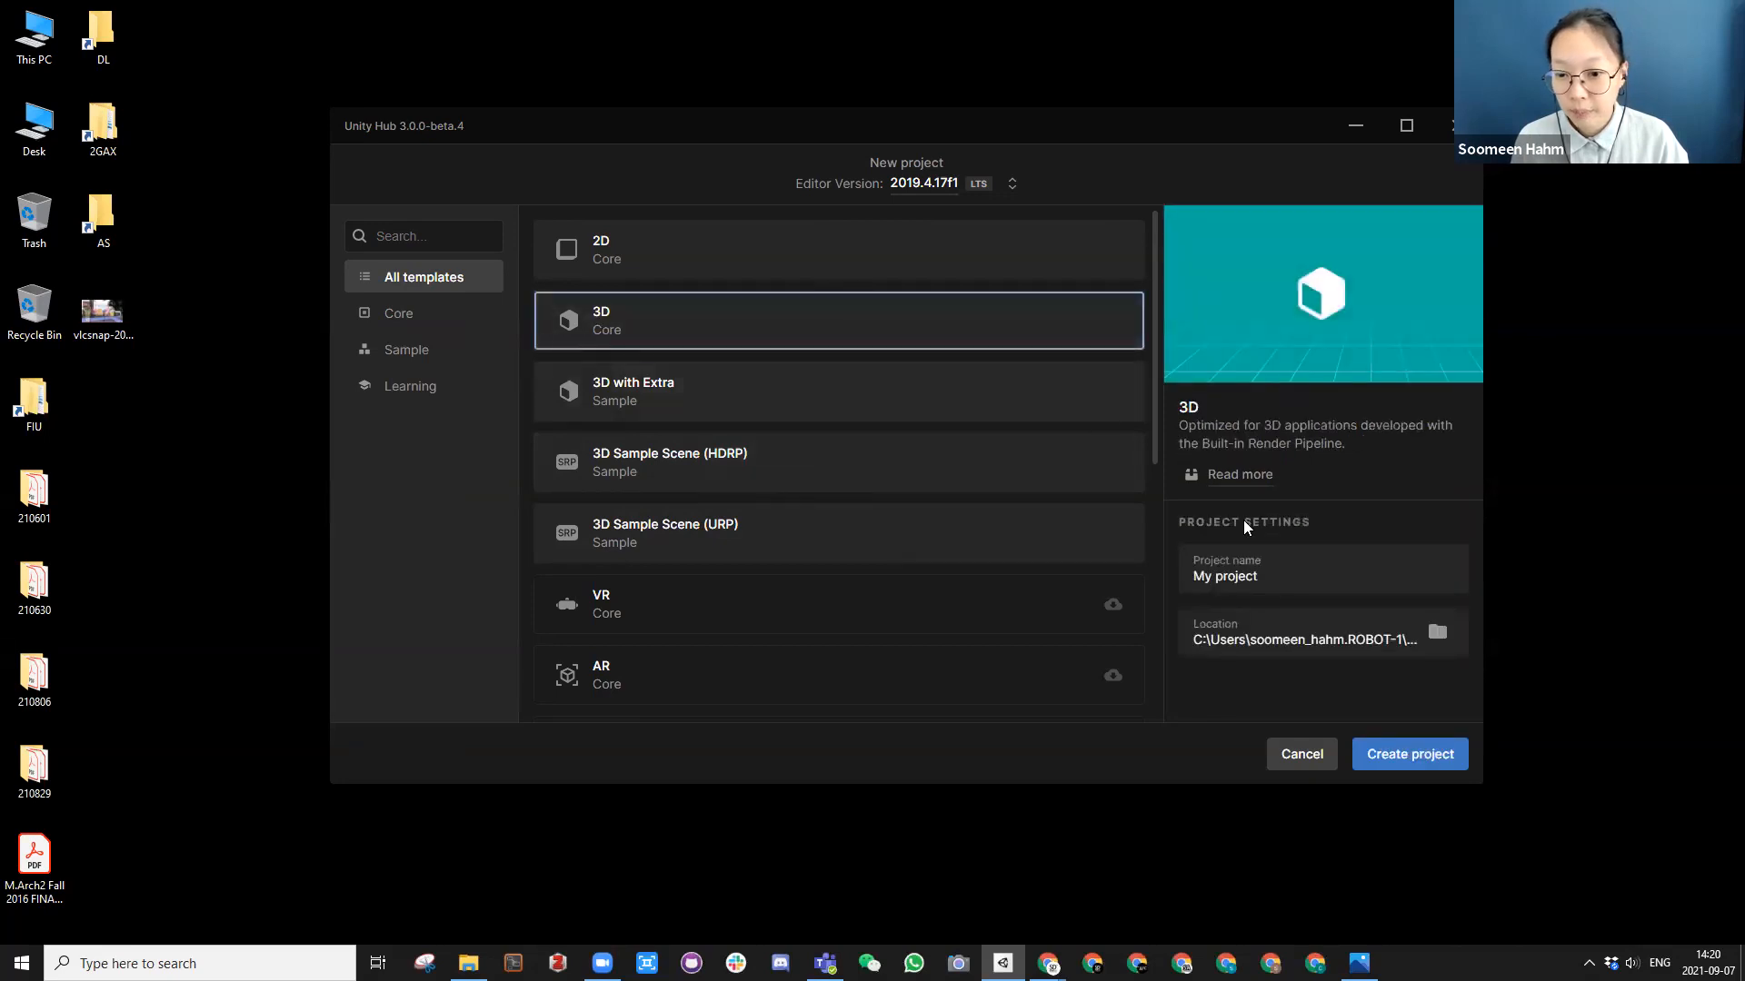
{"action": "left_click", "coordinate": [1433, 647]}
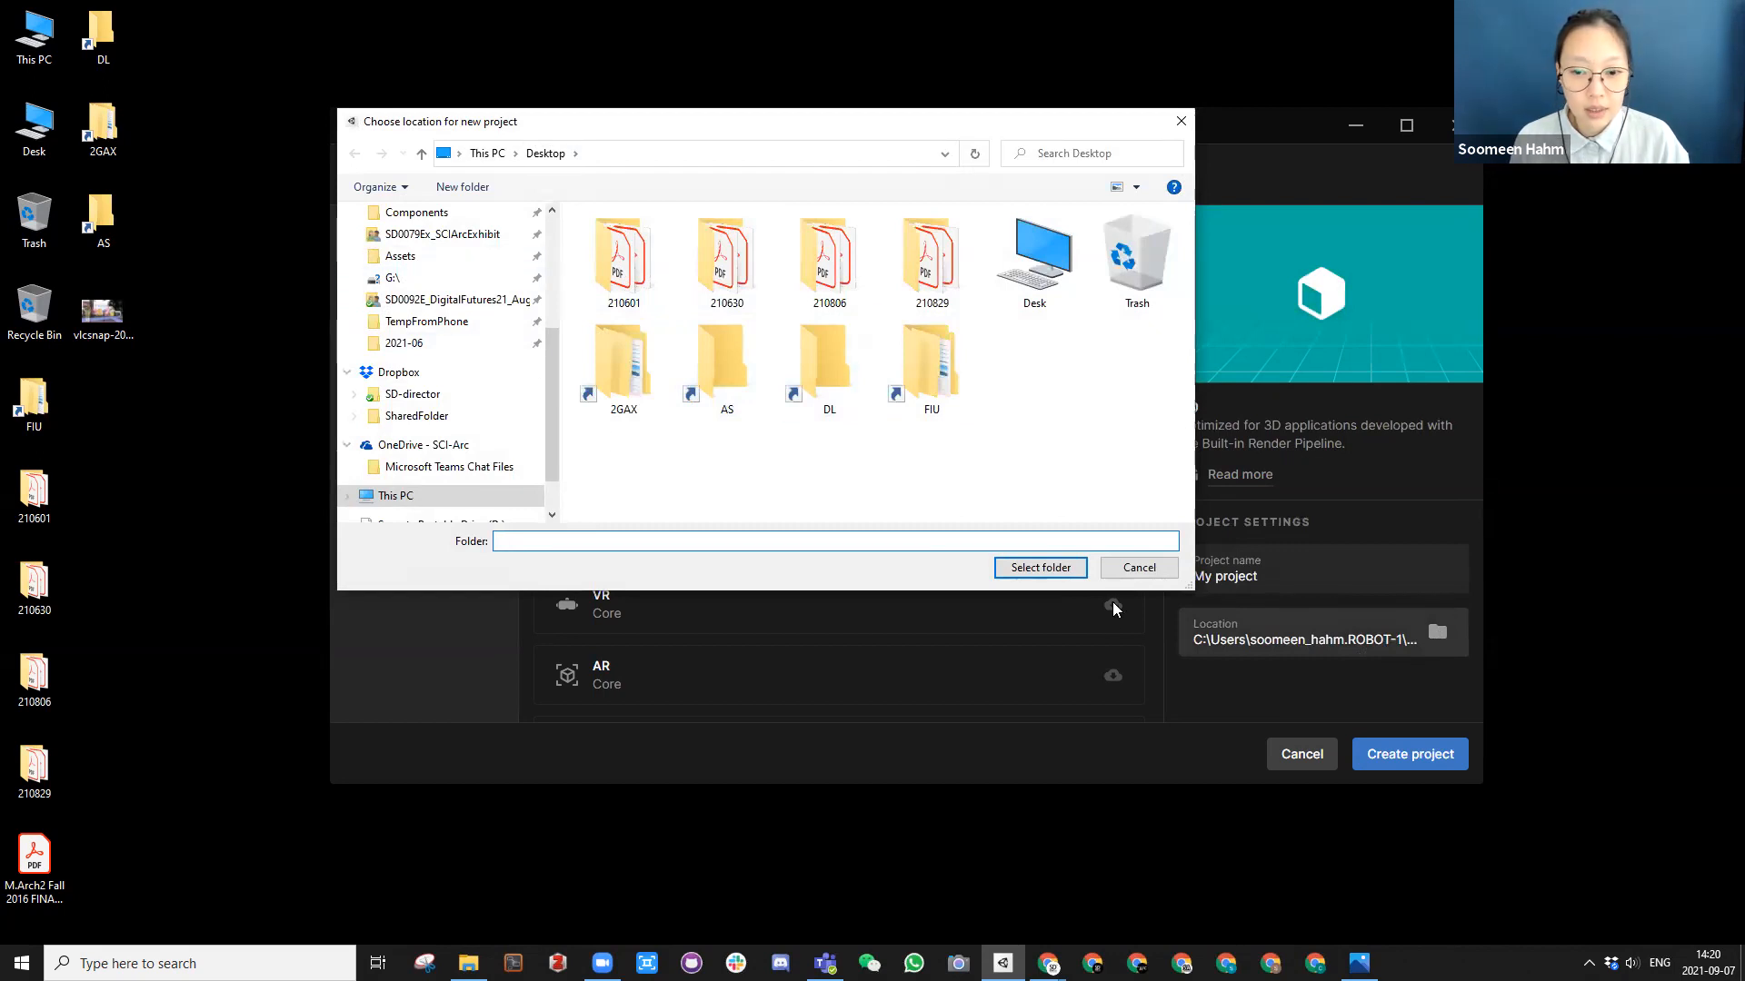
{"action": "left_click", "coordinate": [1138, 567]}
Step: Name the project AugDevice and create it
{"action": "left_click", "coordinate": [1238, 576]}
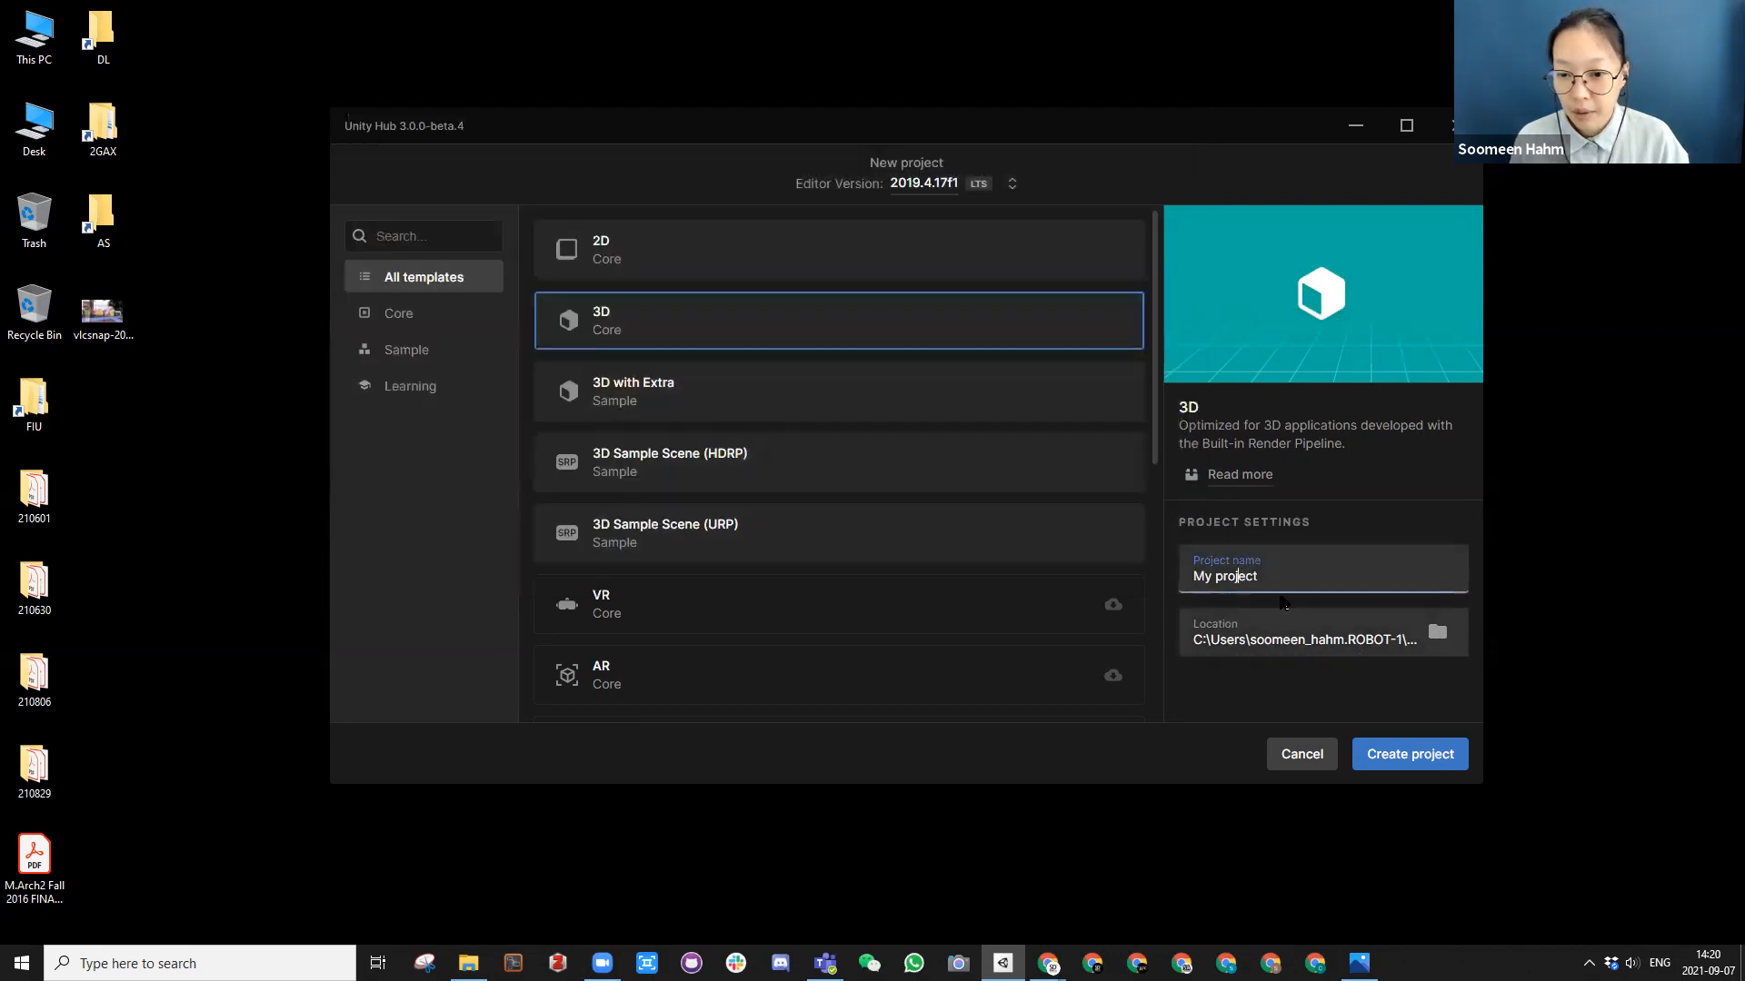
{"action": "left_click_drag", "start_coordinate": [1273, 576], "coordinate": [1138, 578]}
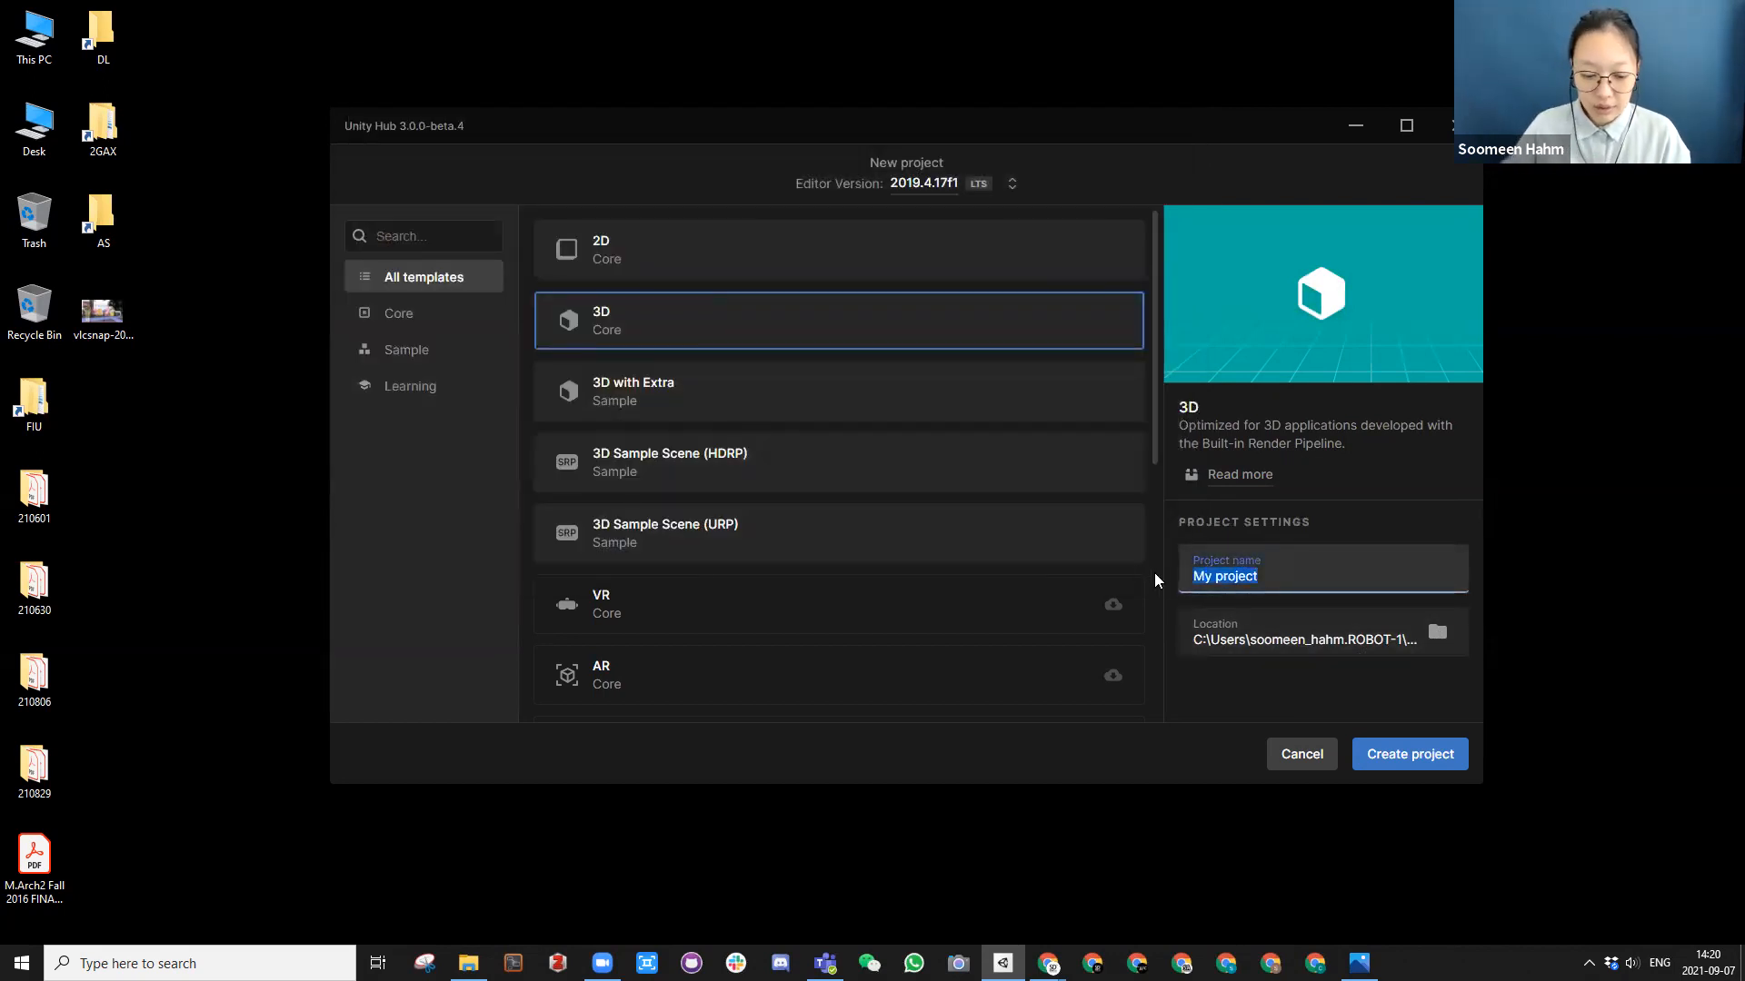
{"action": "type", "text": "Aug"}
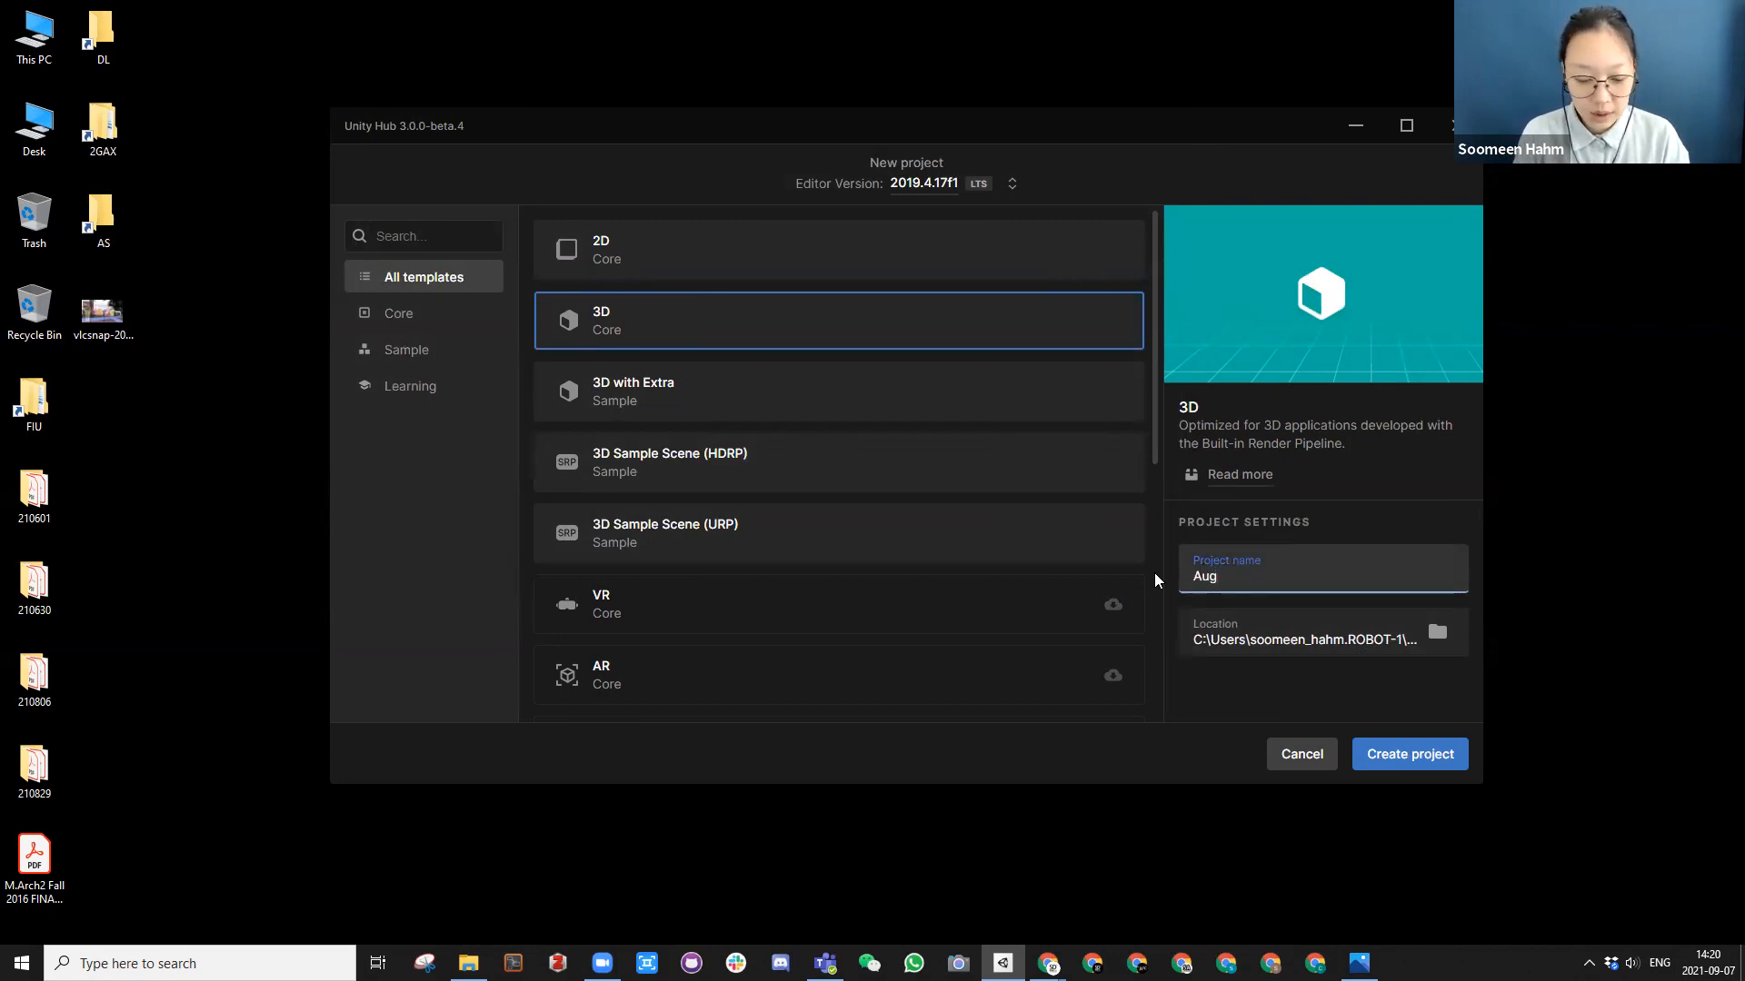
{"action": "type", "text": "Device"}
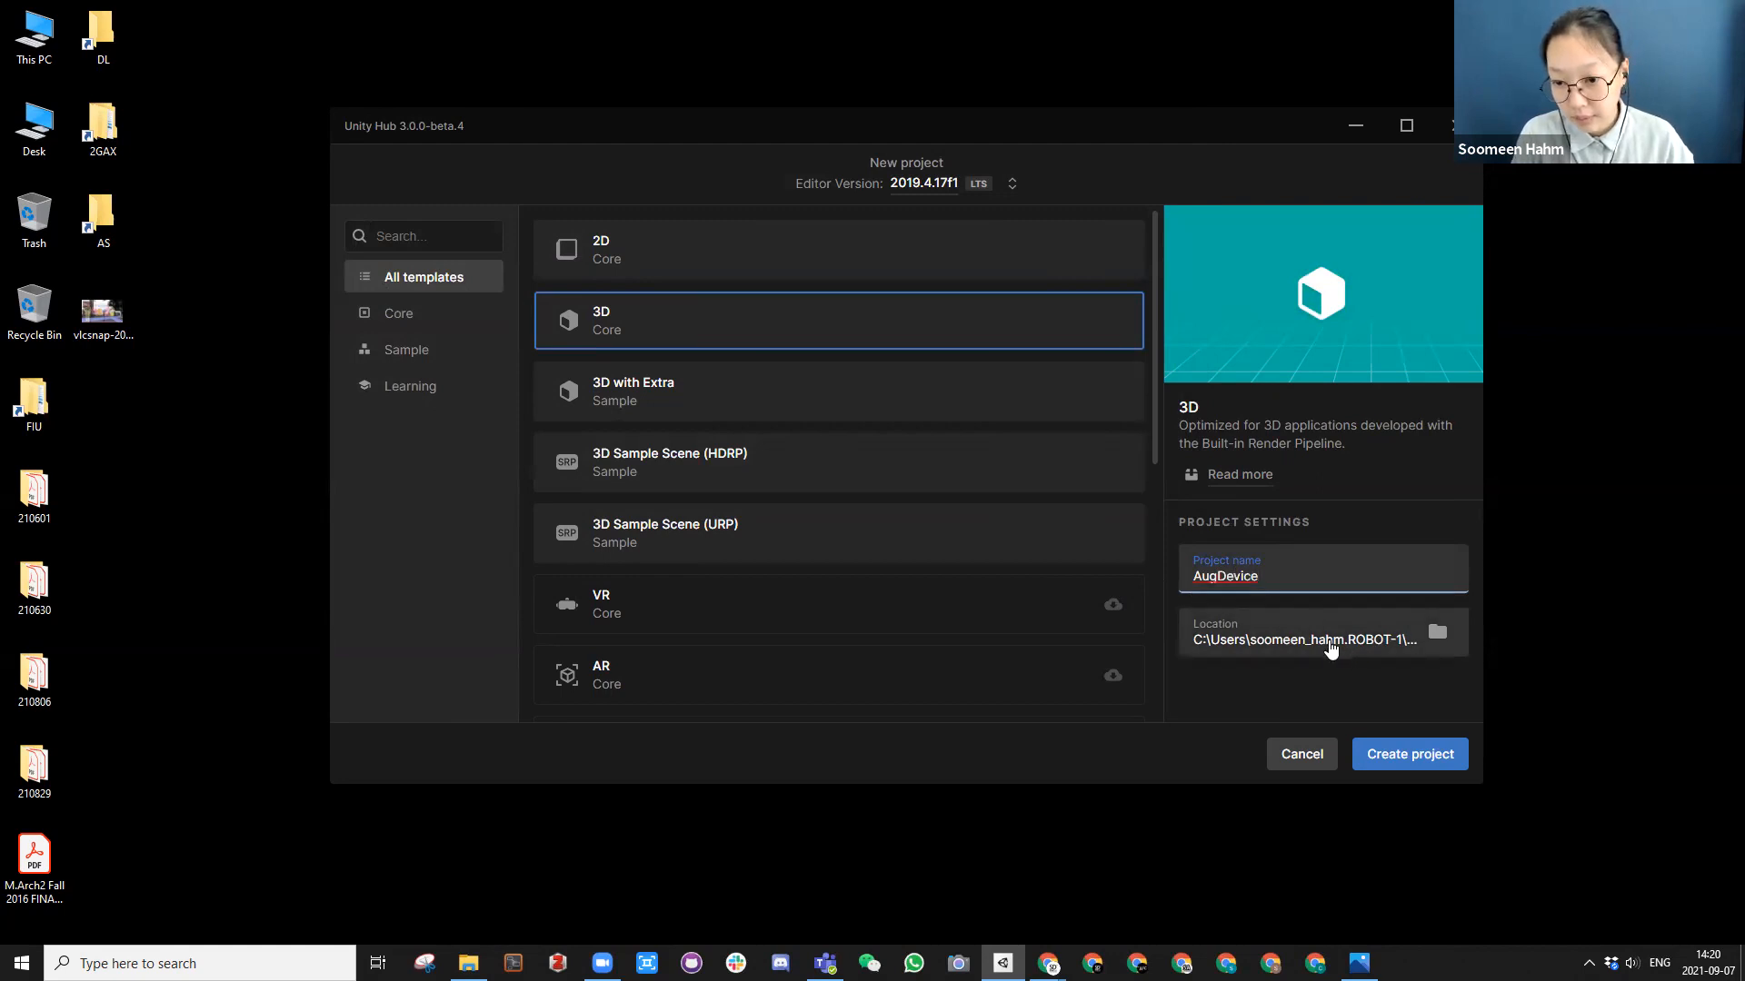
{"action": "left_click", "coordinate": [1397, 766]}
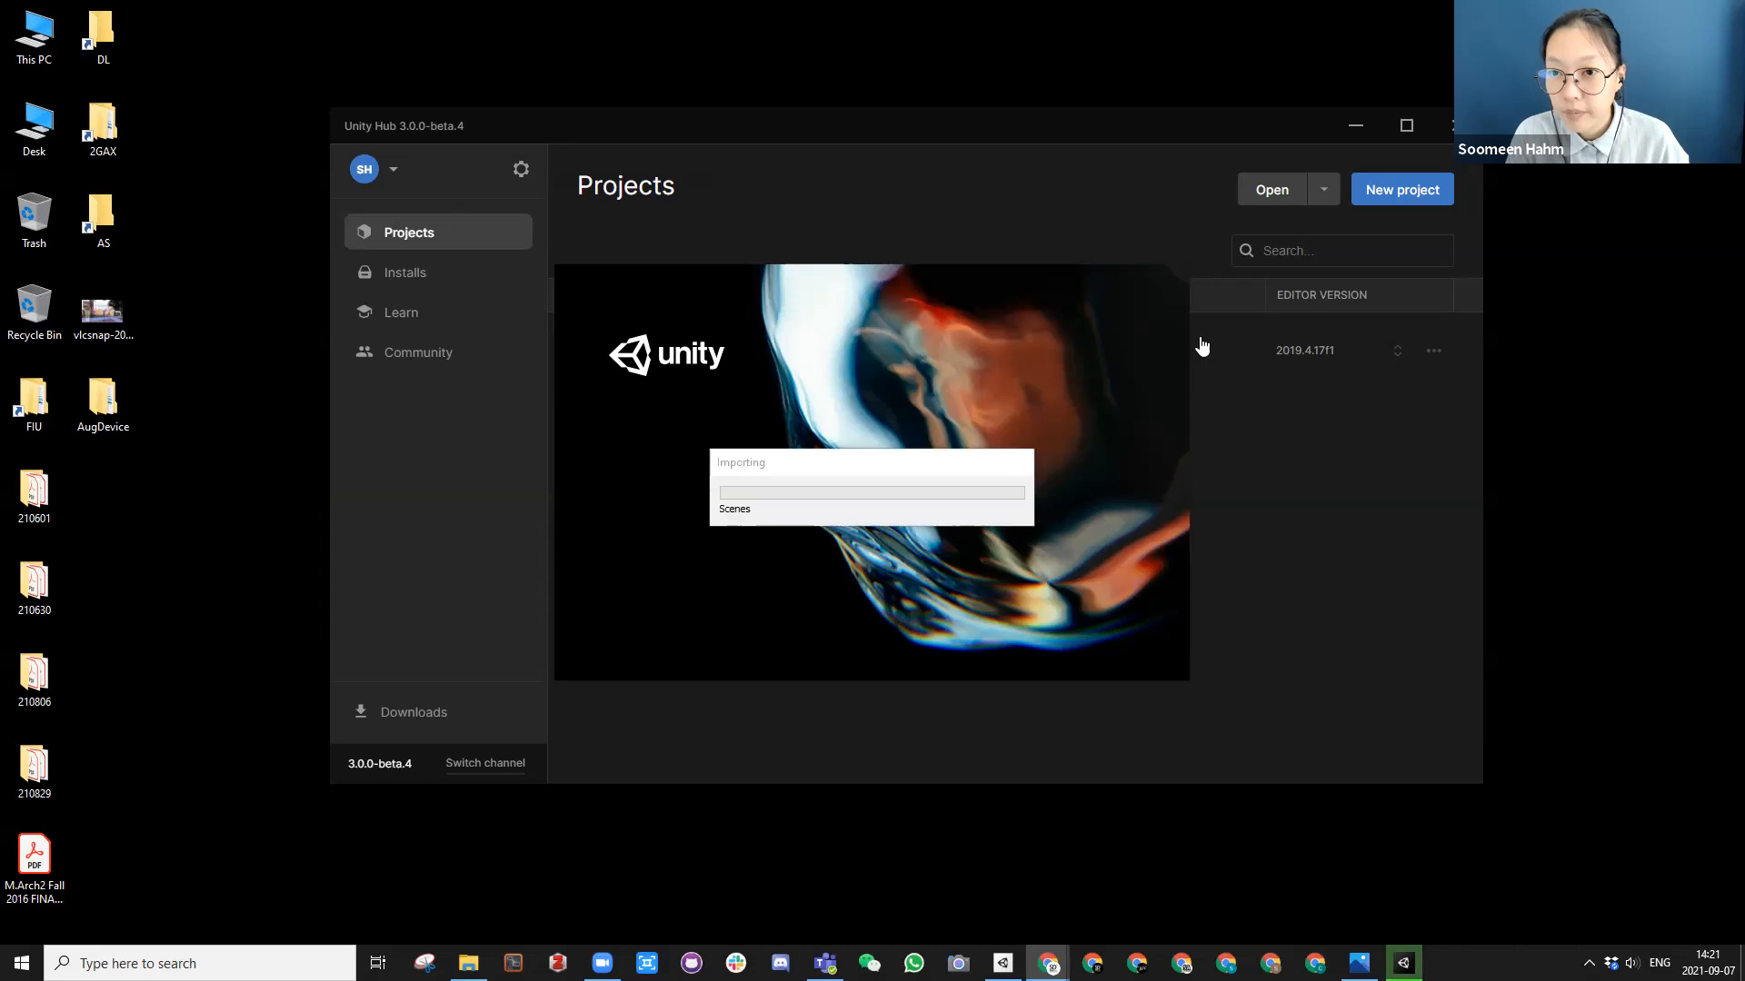
Step: Move the Unity Hub window aside and inspect the contents of the AugDevice project folder on the desktop
{"action": "left_click_drag", "start_coordinate": [1195, 119], "coordinate": [1211, 98]}
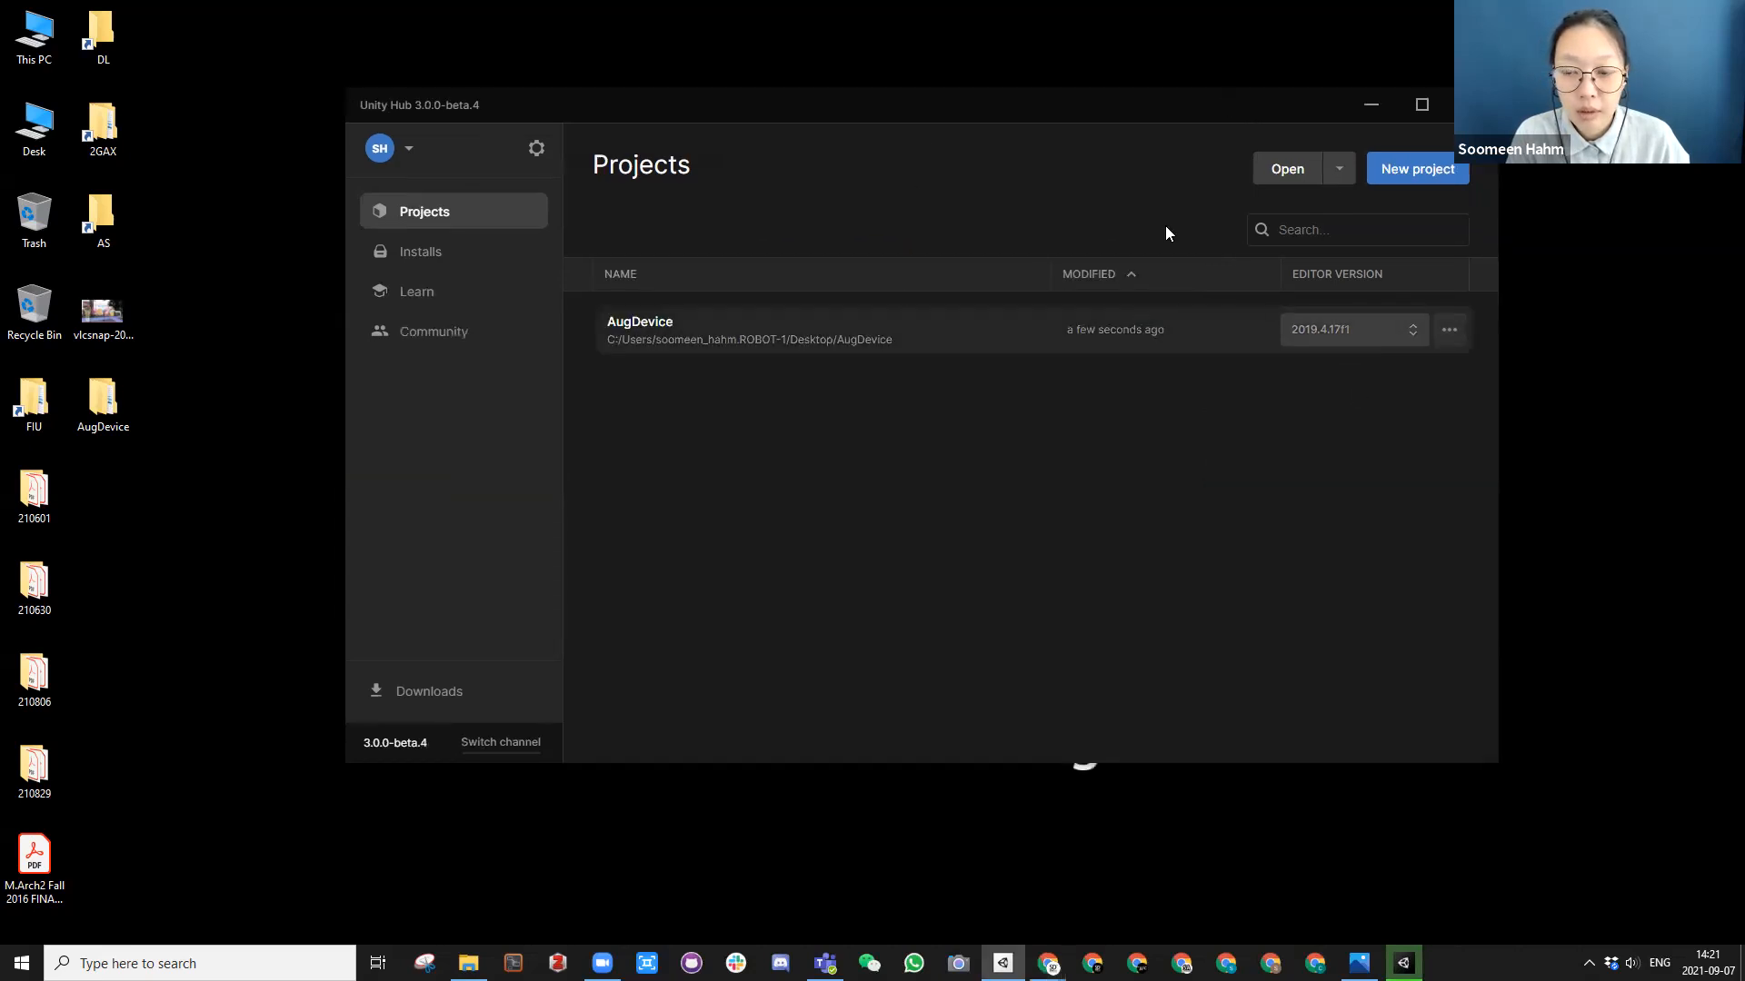
{"action": "left_click_drag", "start_coordinate": [849, 105], "coordinate": [881, 611]}
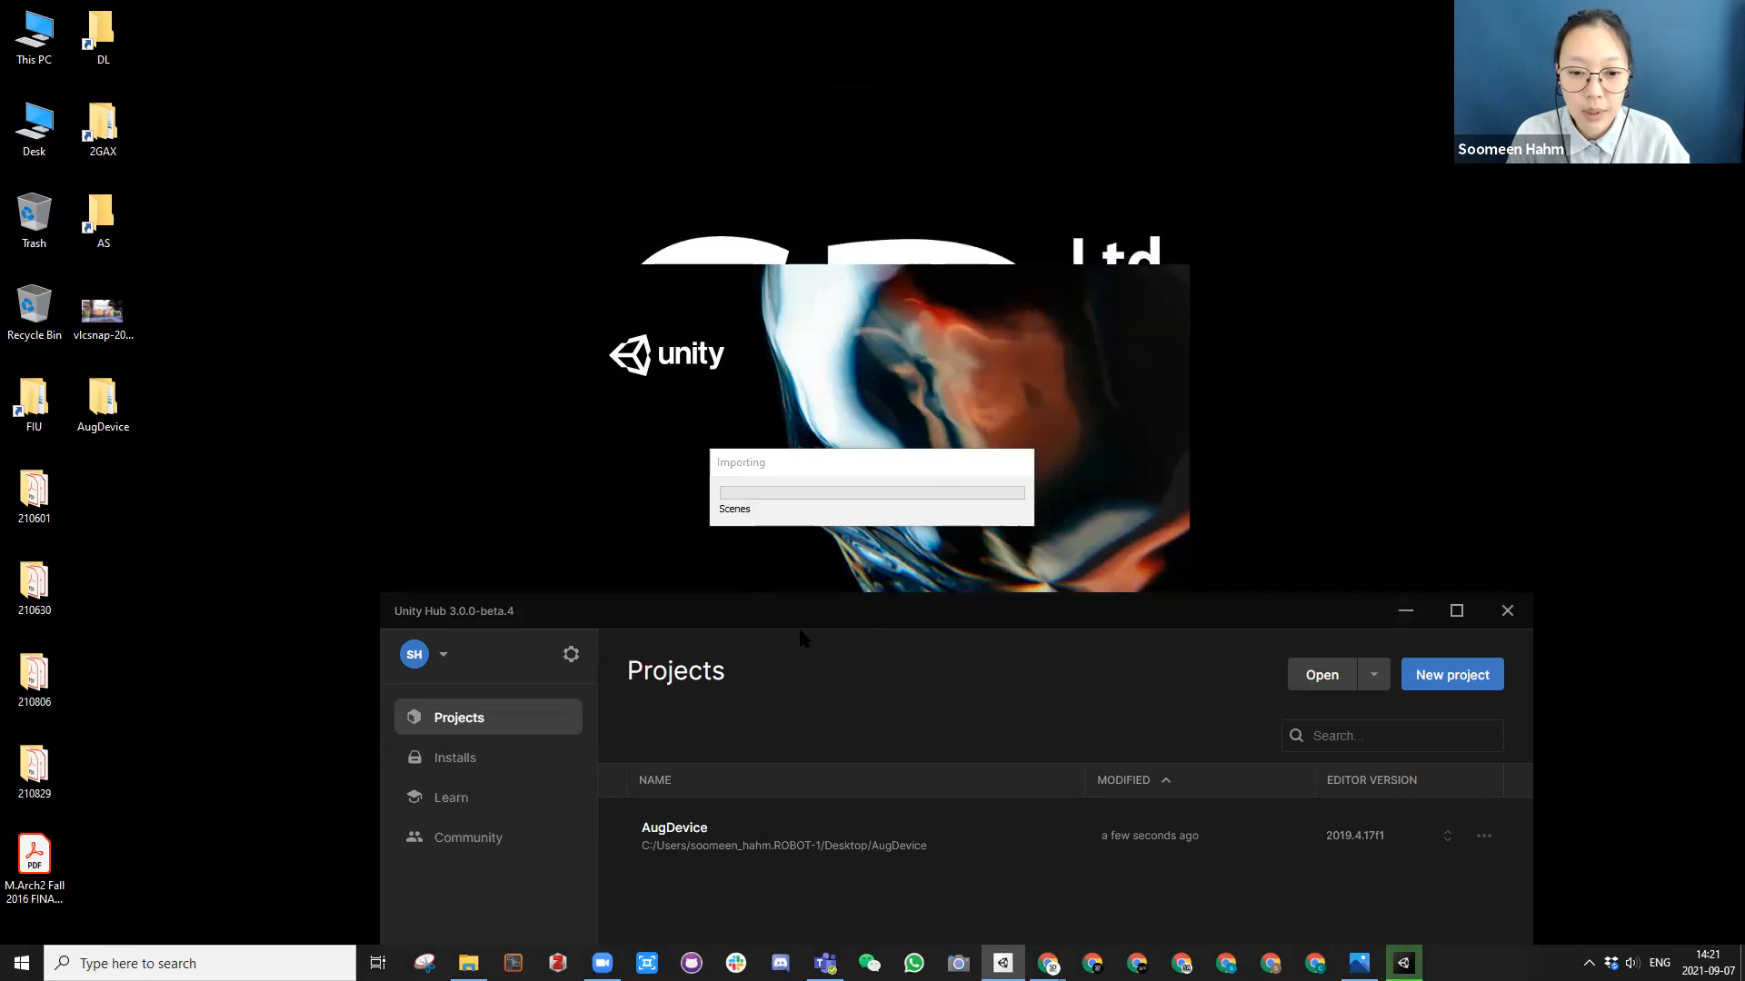
{"action": "double_click", "coordinate": [98, 407]}
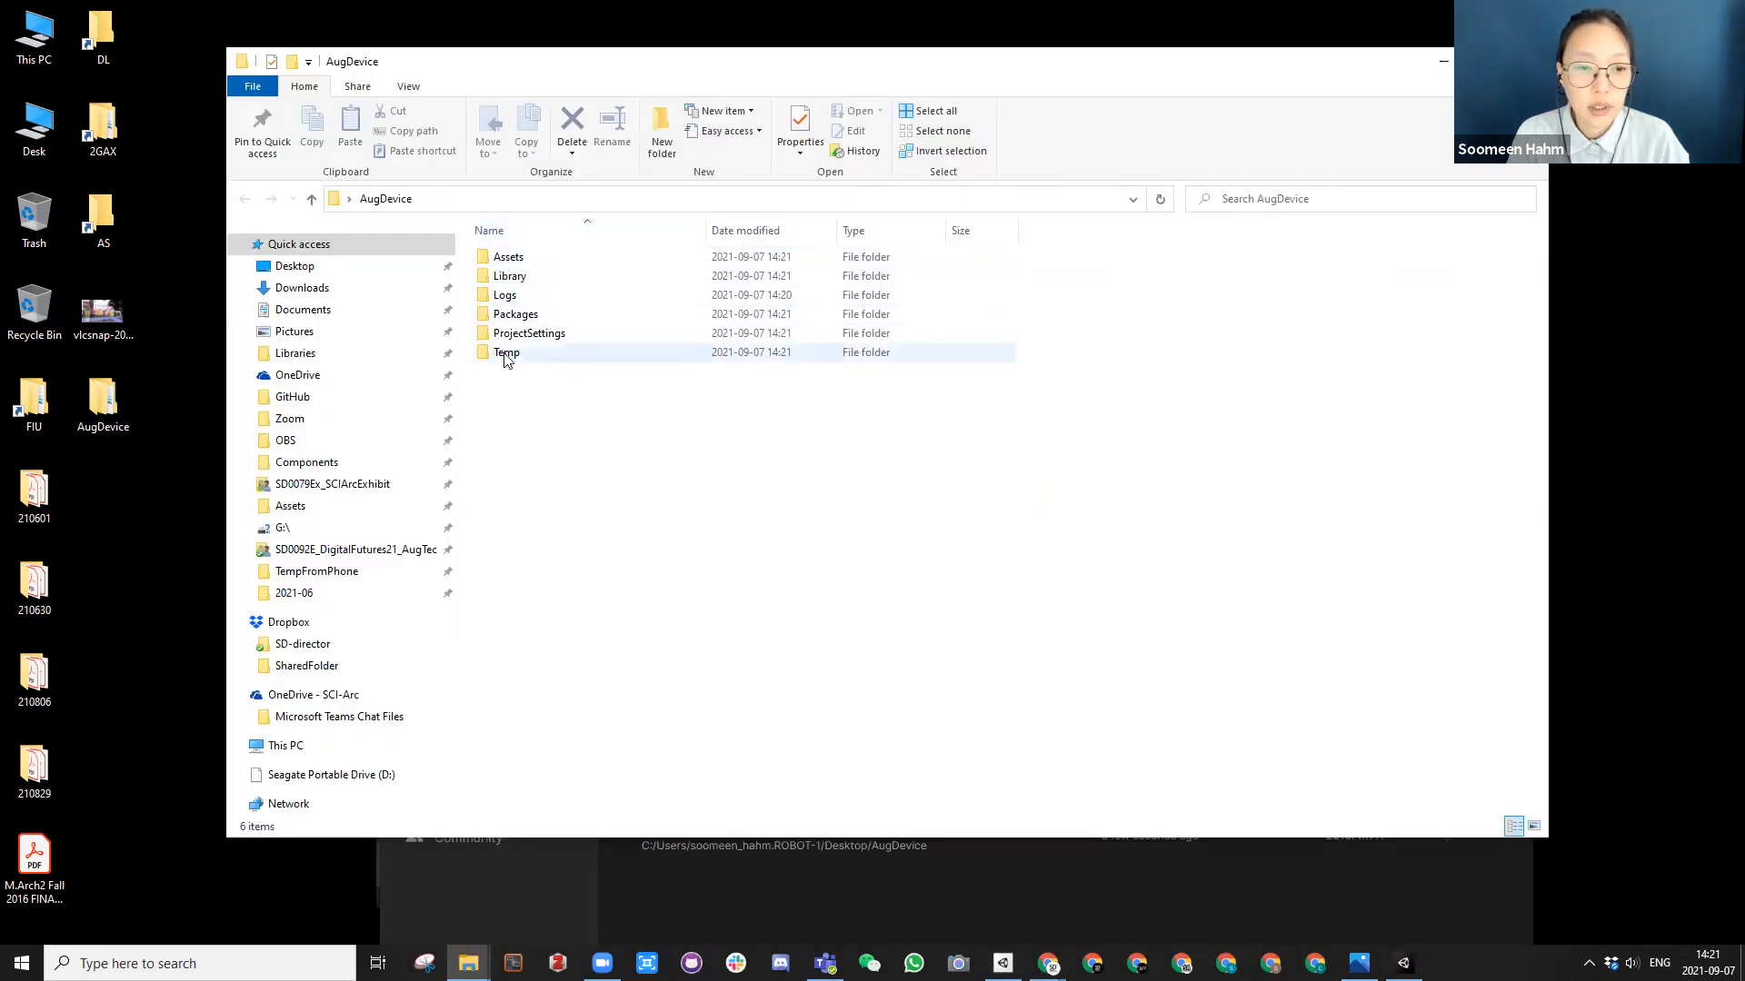
{"action": "left_click", "coordinate": [1444, 64]}
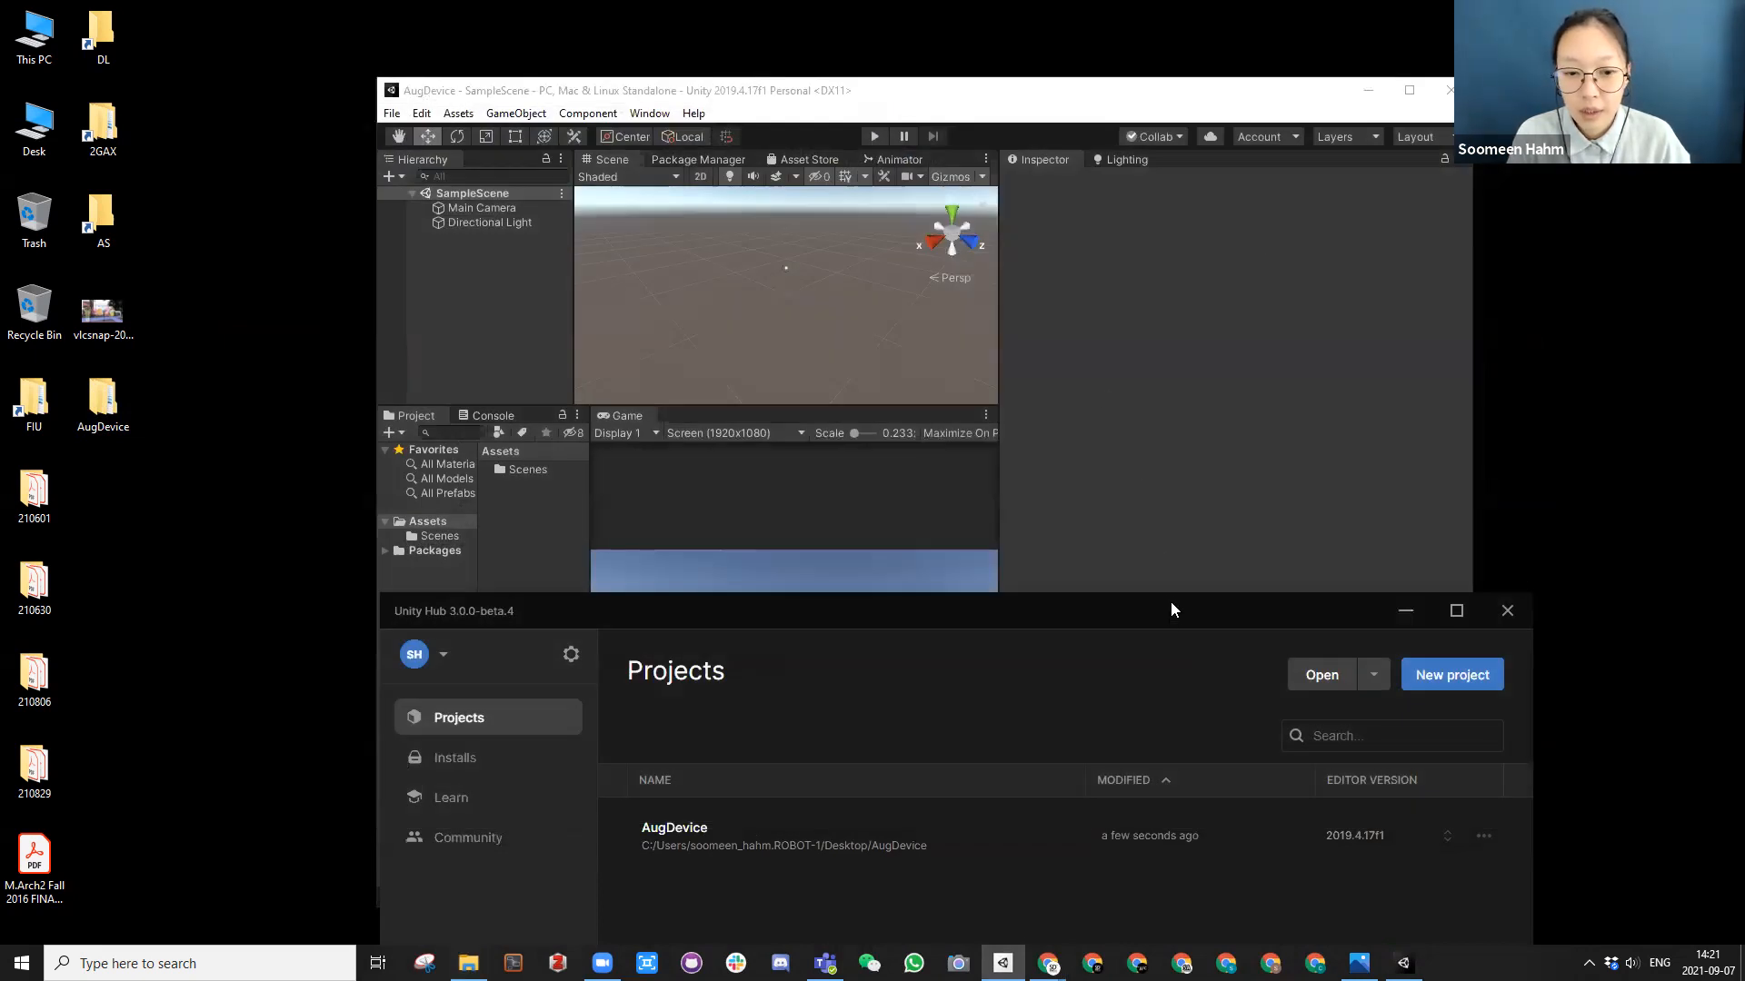
Step: Close the Unity Hub window, narrow the Inspector to widen the Scene and Game views, and maximize the AugDevice editor window
{"action": "left_click_drag", "start_coordinate": [1170, 601], "coordinate": [1170, 223]}
{"action": "left_click", "coordinate": [1503, 234]}
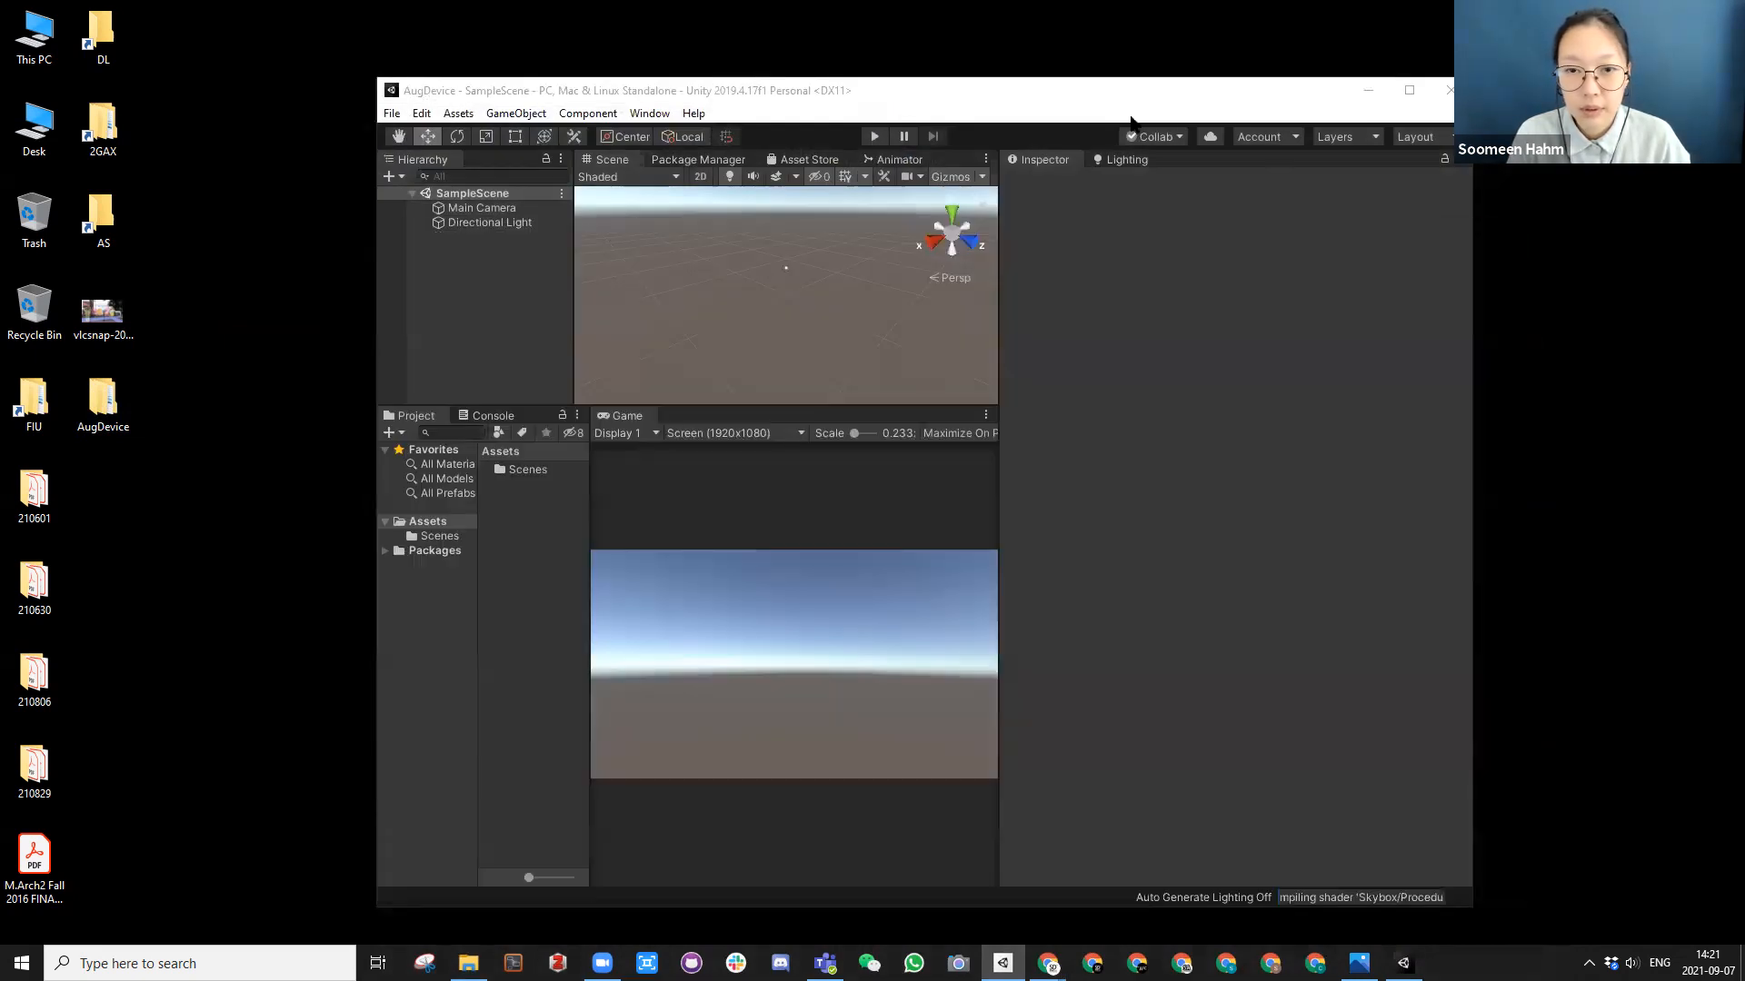
{"action": "left_click", "coordinate": [902, 94]}
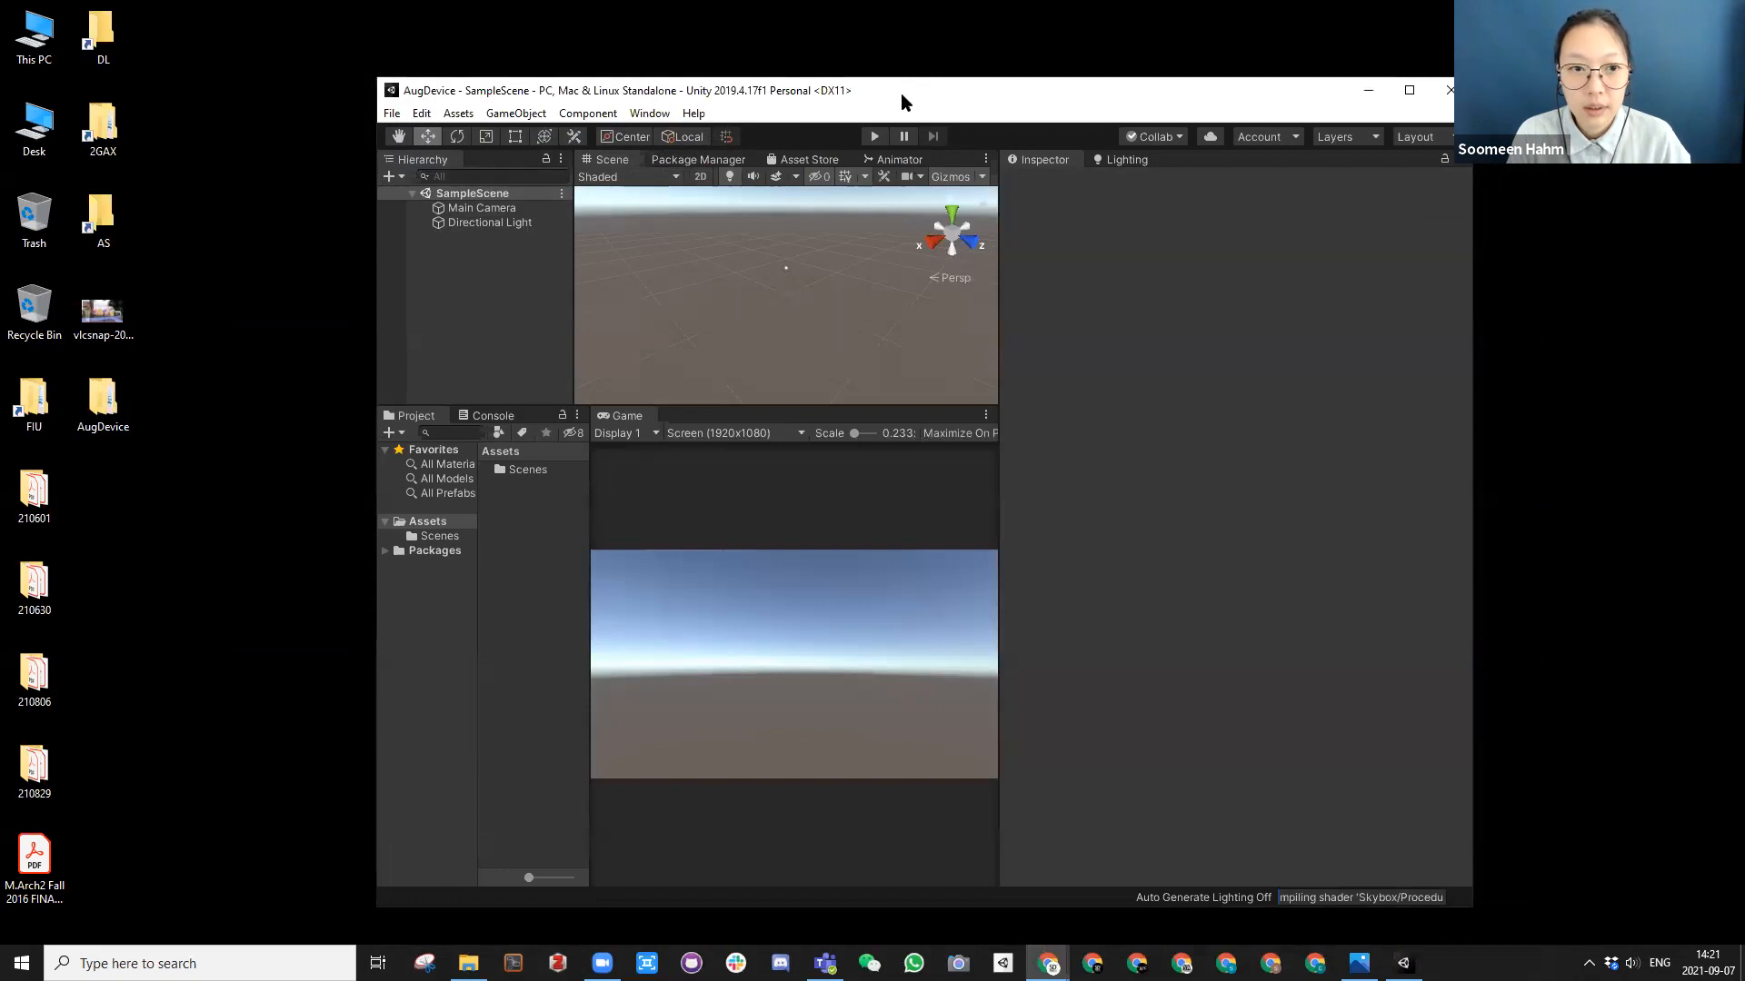
{"action": "left_click_drag", "start_coordinate": [902, 93], "coordinate": [853, 24]}
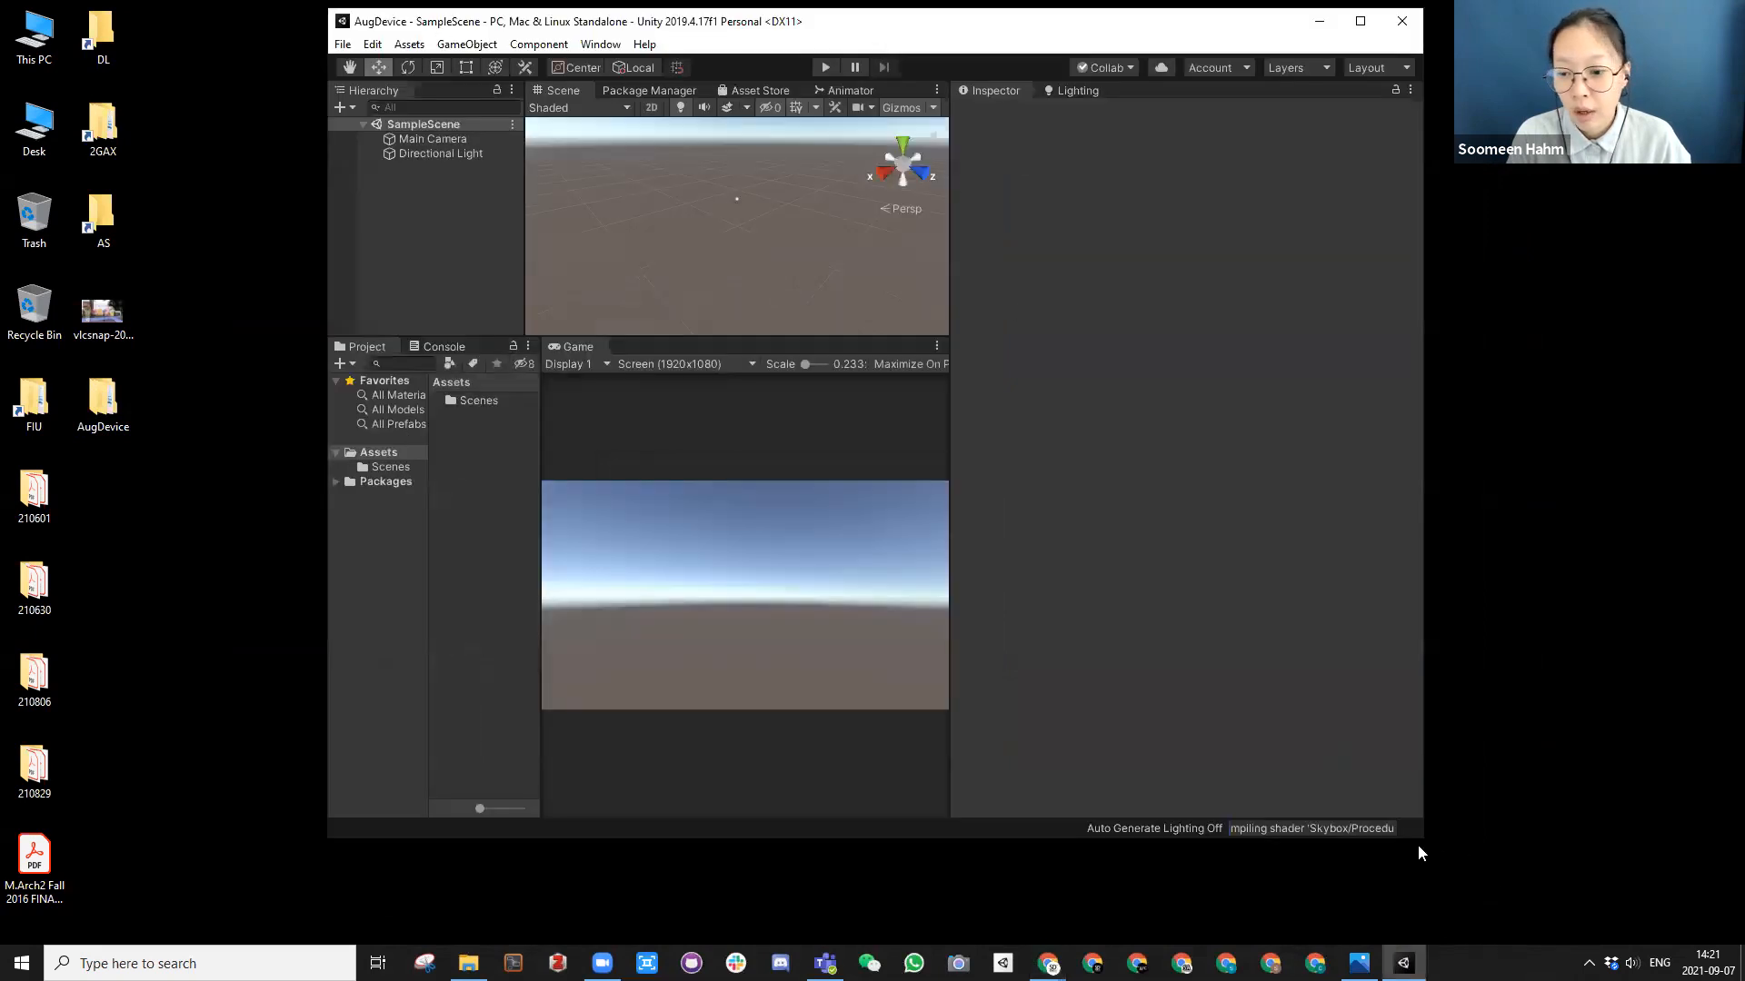
{"action": "left_click_drag", "start_coordinate": [1422, 848], "coordinate": [1685, 950]}
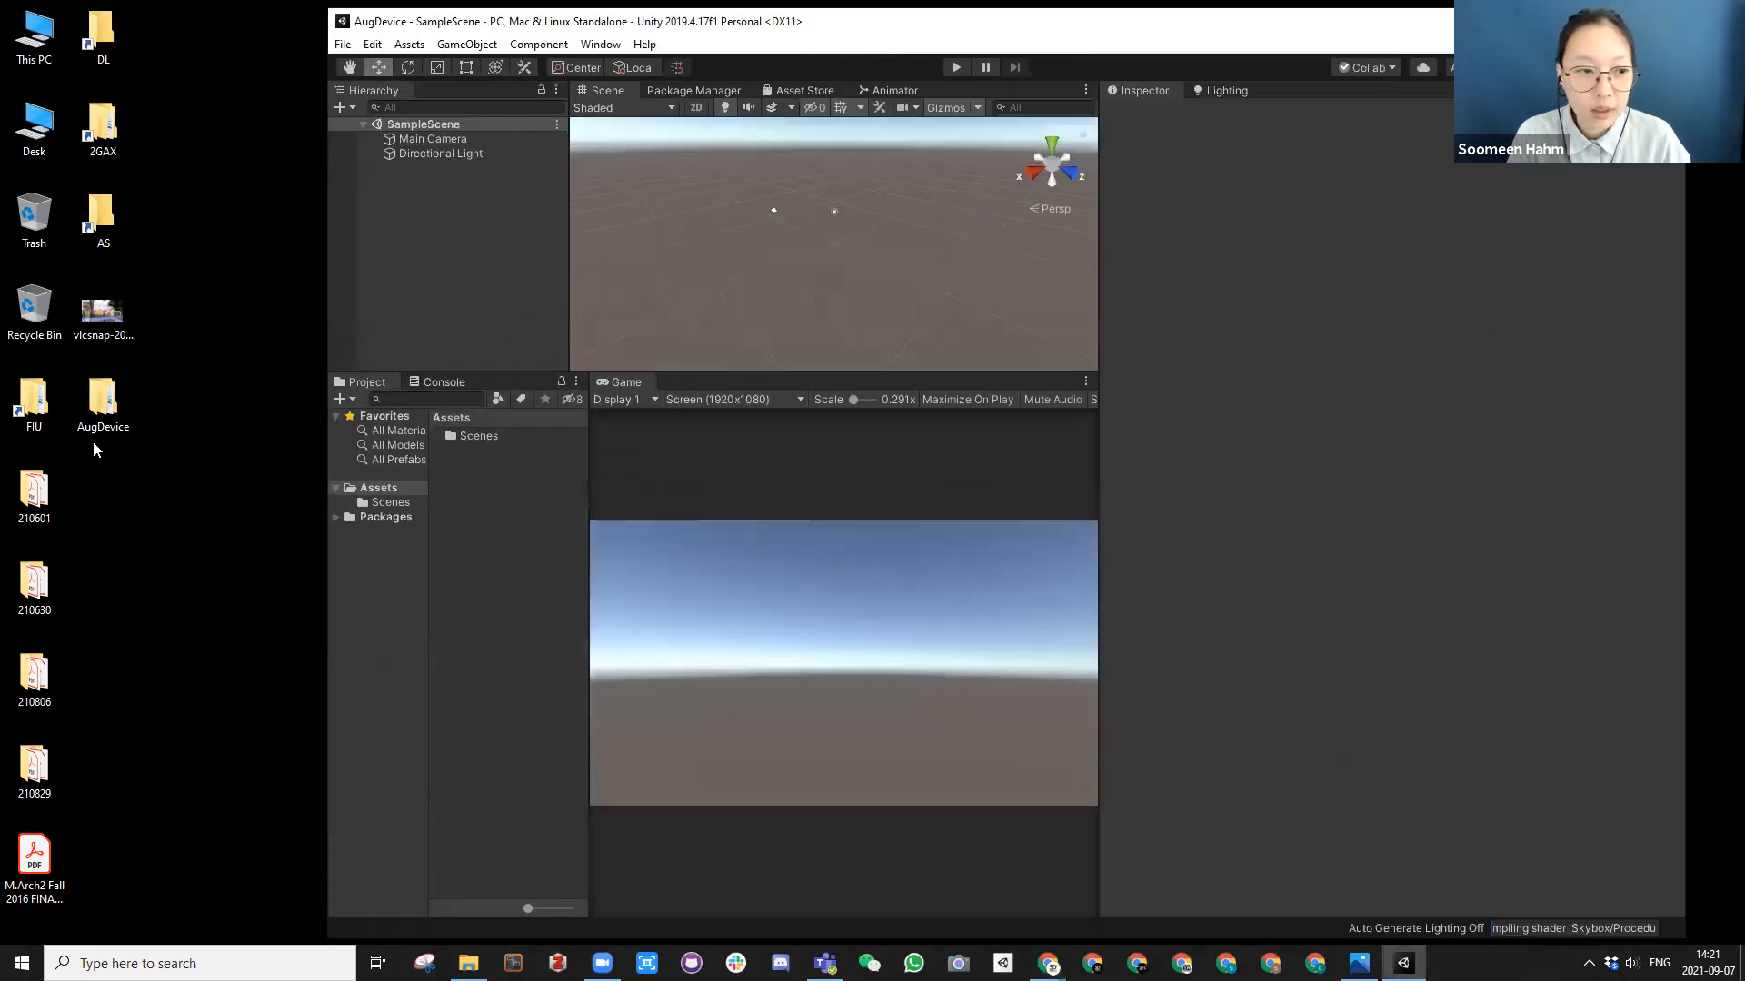
{"action": "left_click_drag", "start_coordinate": [1095, 454], "coordinate": [1436, 463]}
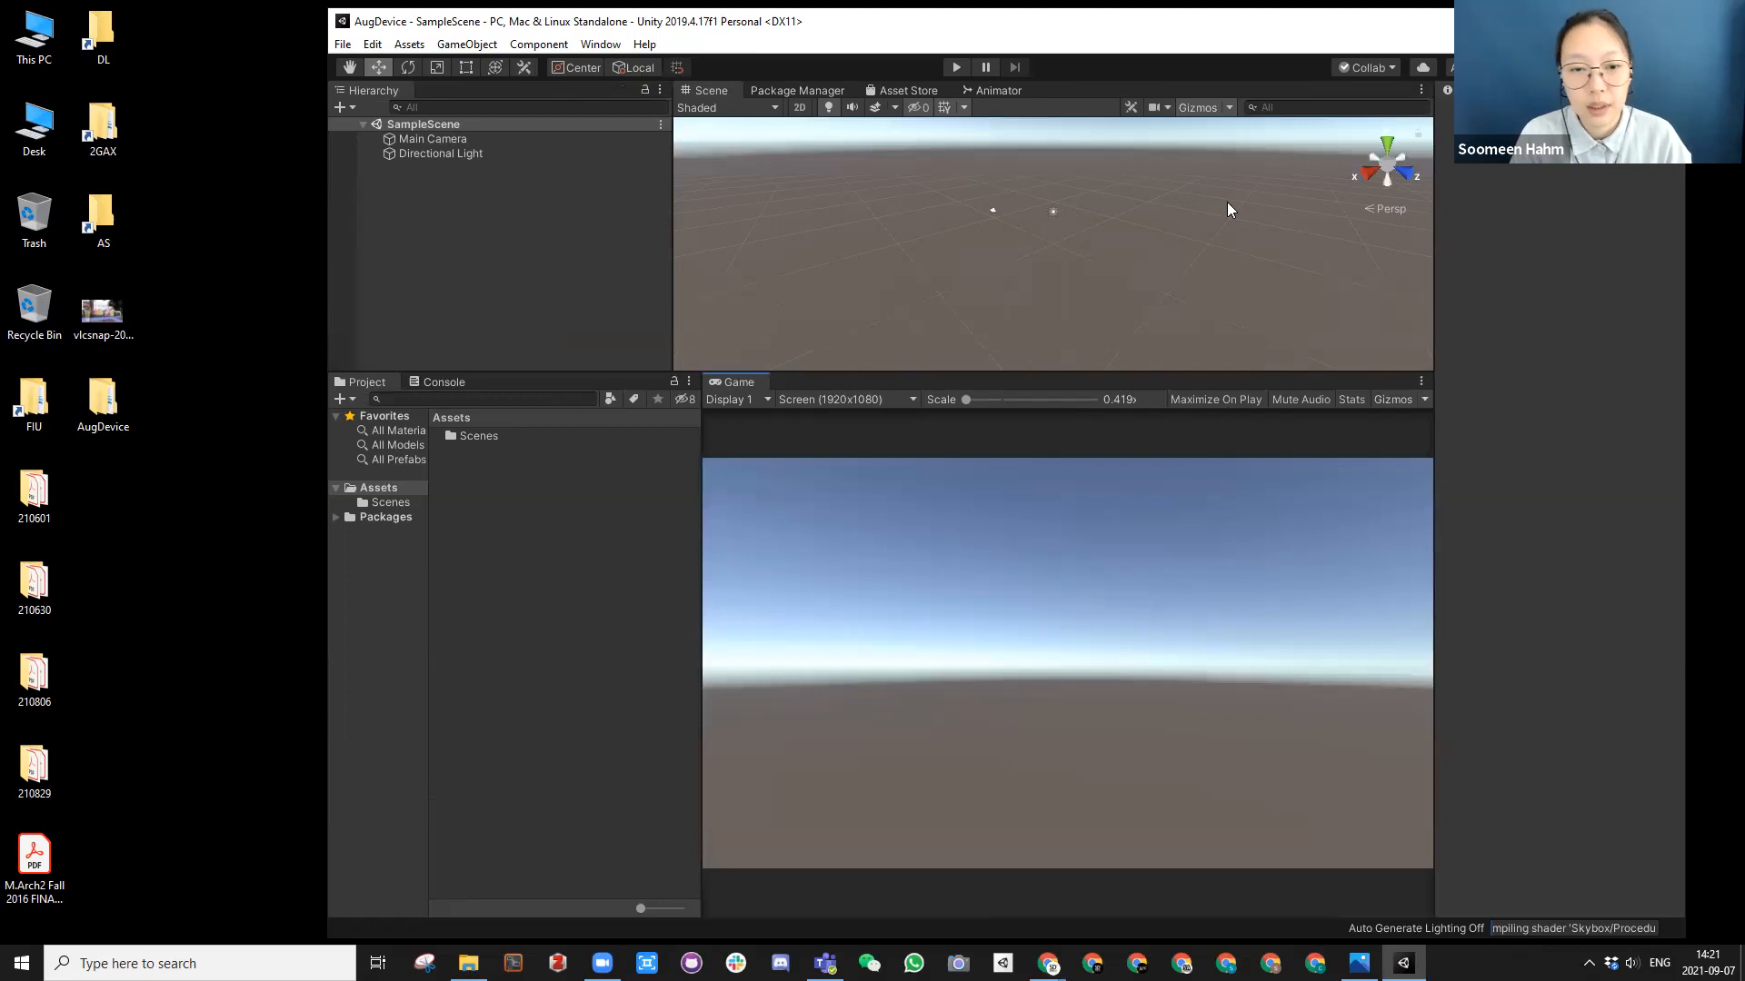
{"action": "double_click", "coordinate": [909, 14]}
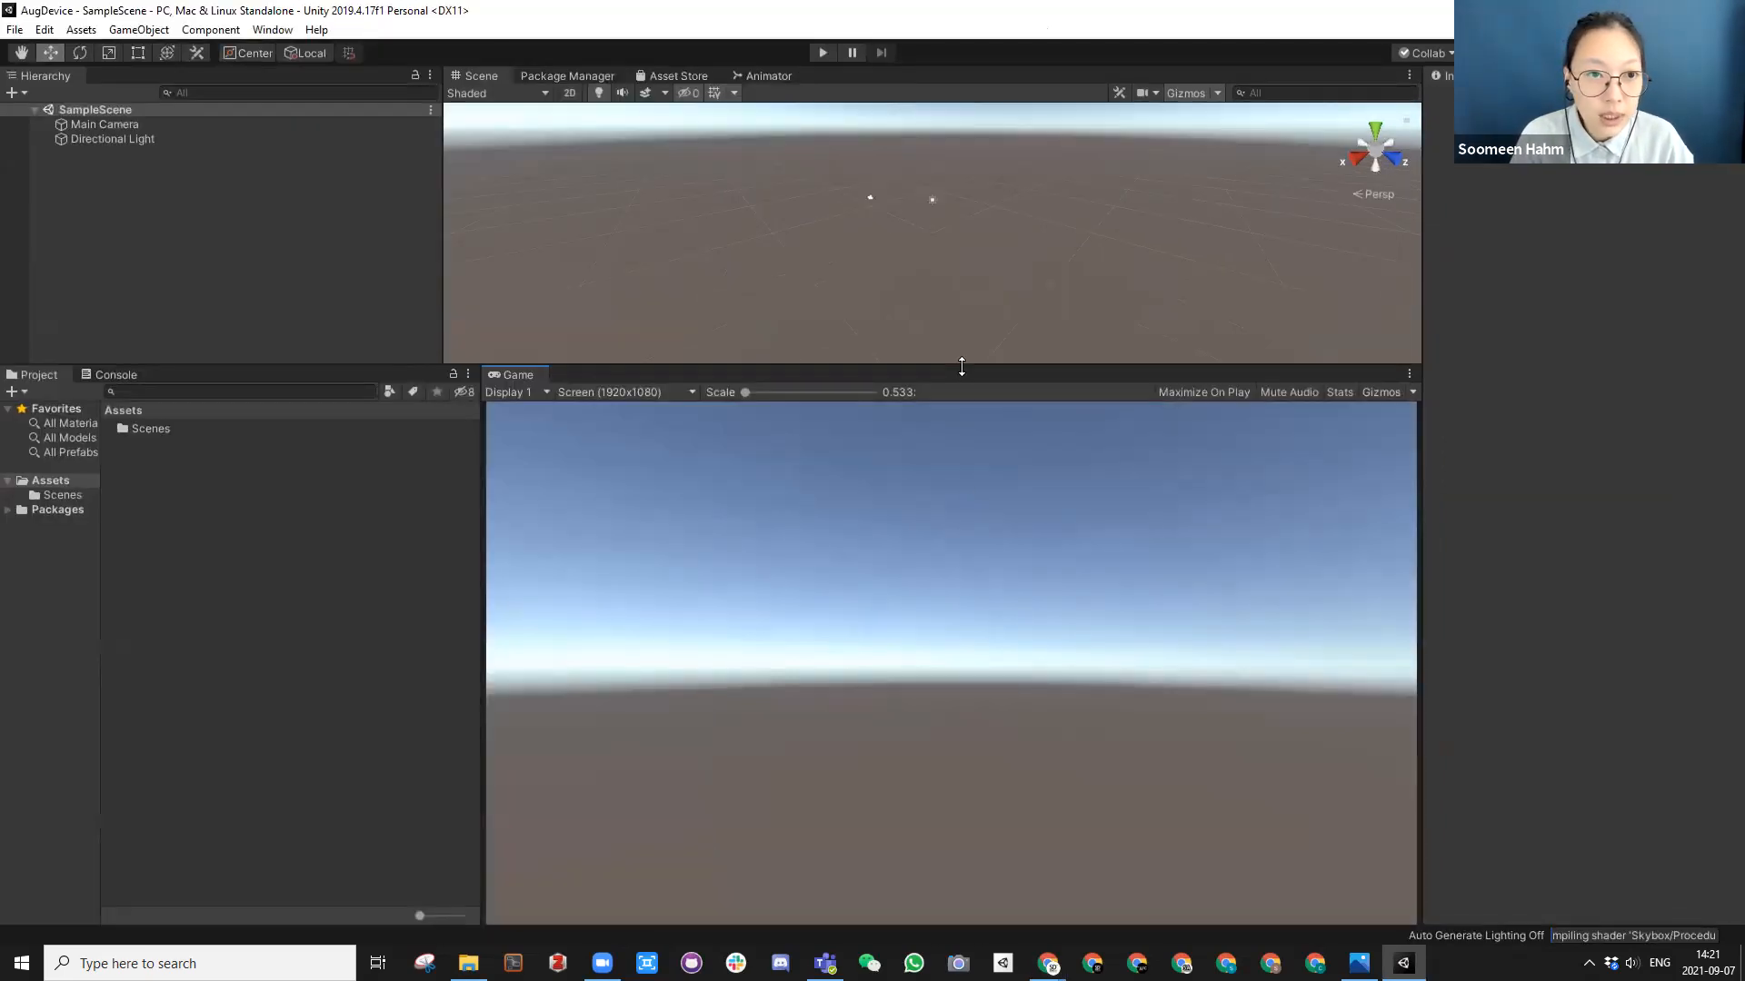
Step: Enlarge the Scene view by shrinking the Game view and Hierarchy, widen the Project panel, and check the Console before returning to Project
{"action": "left_click_drag", "start_coordinate": [961, 367], "coordinate": [965, 505]}
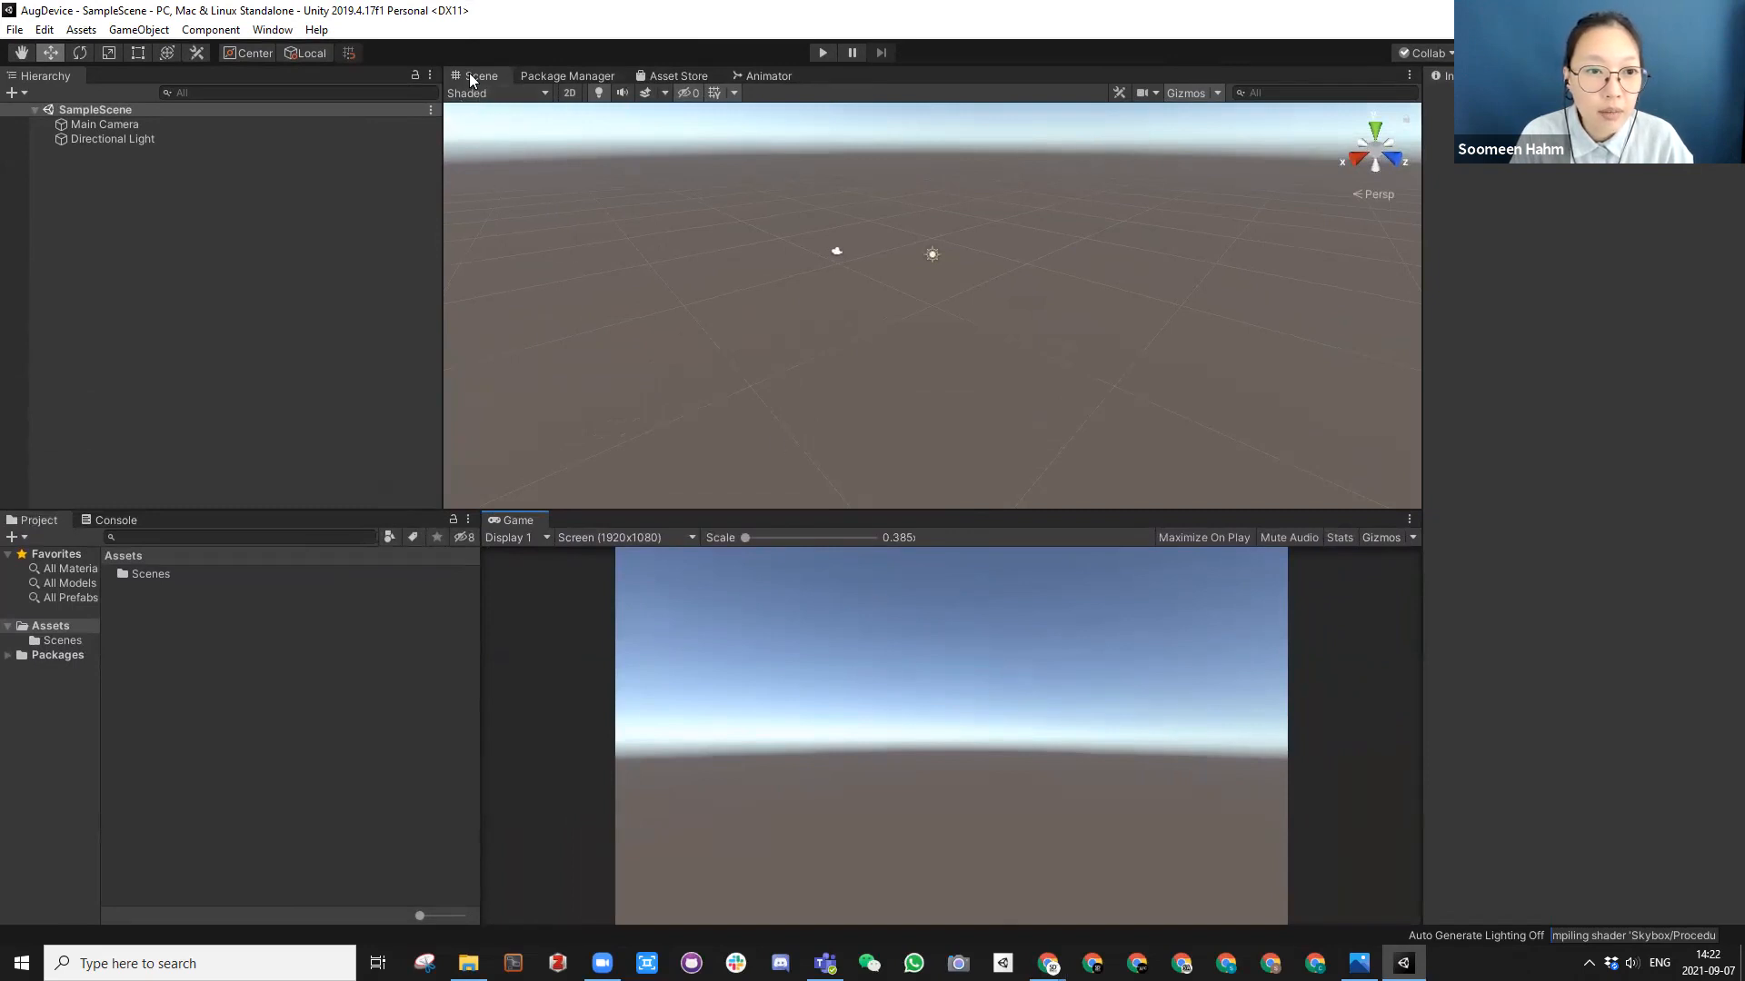
{"action": "left_click_drag", "start_coordinate": [788, 505], "coordinate": [814, 609]}
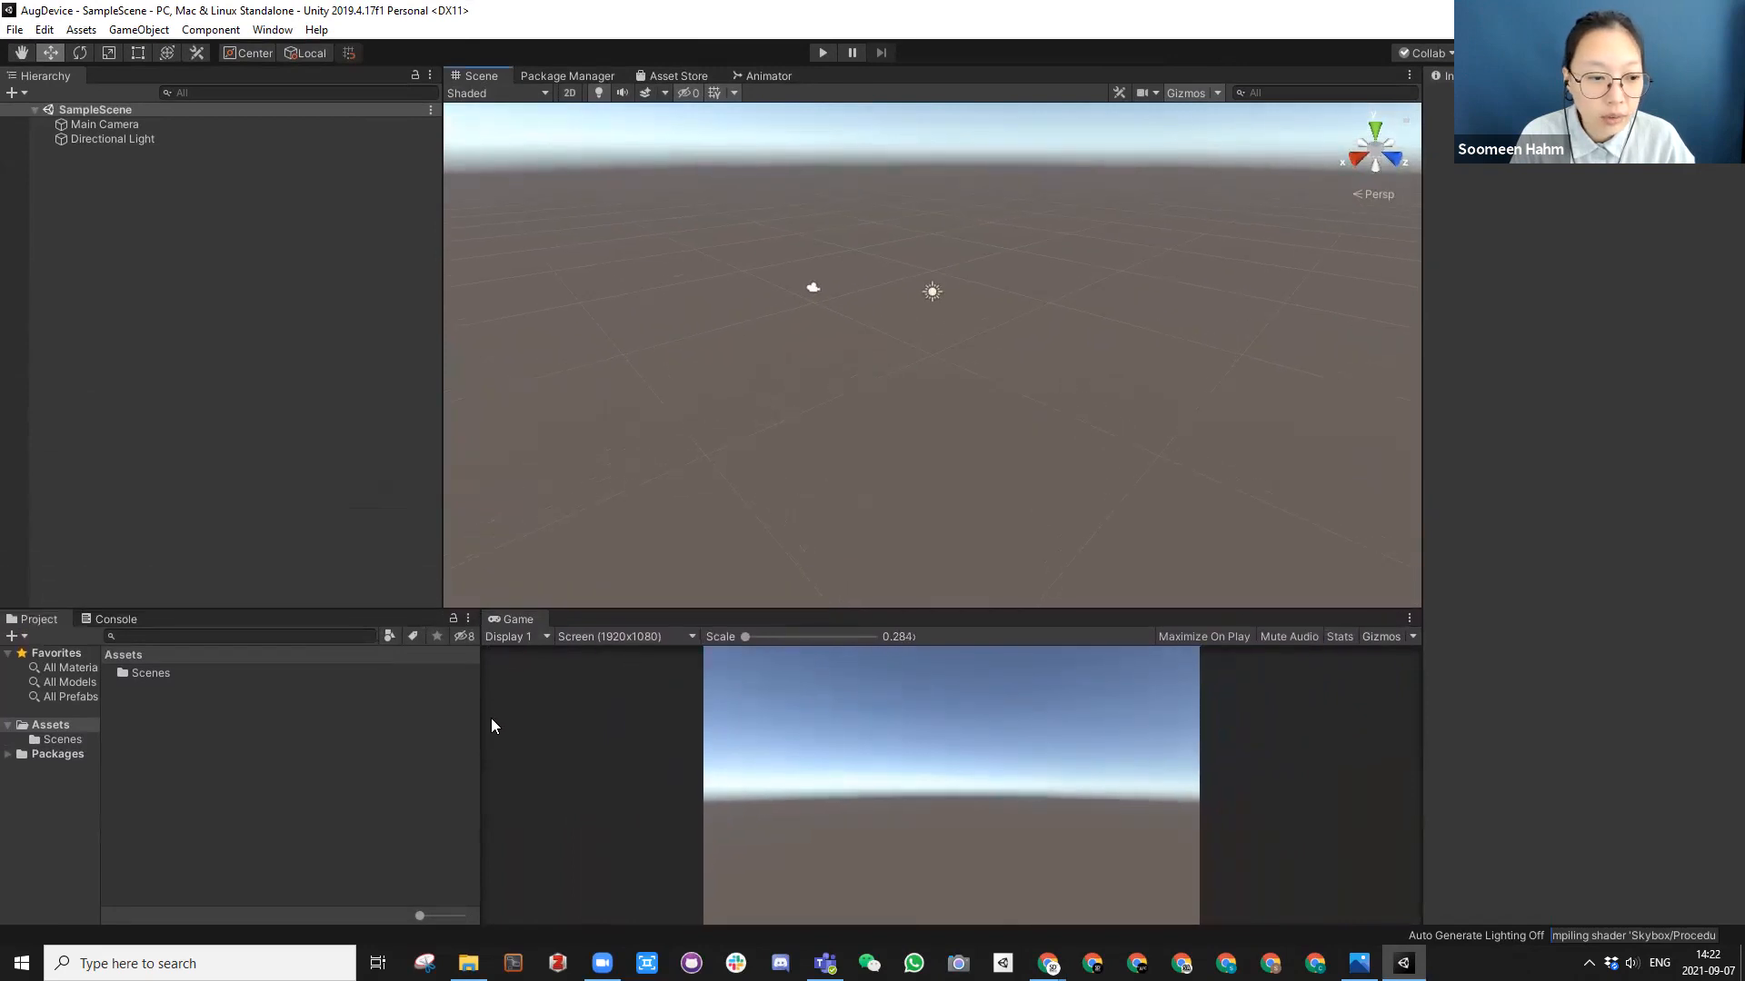
{"action": "left_click_drag", "start_coordinate": [482, 724], "coordinate": [660, 727]}
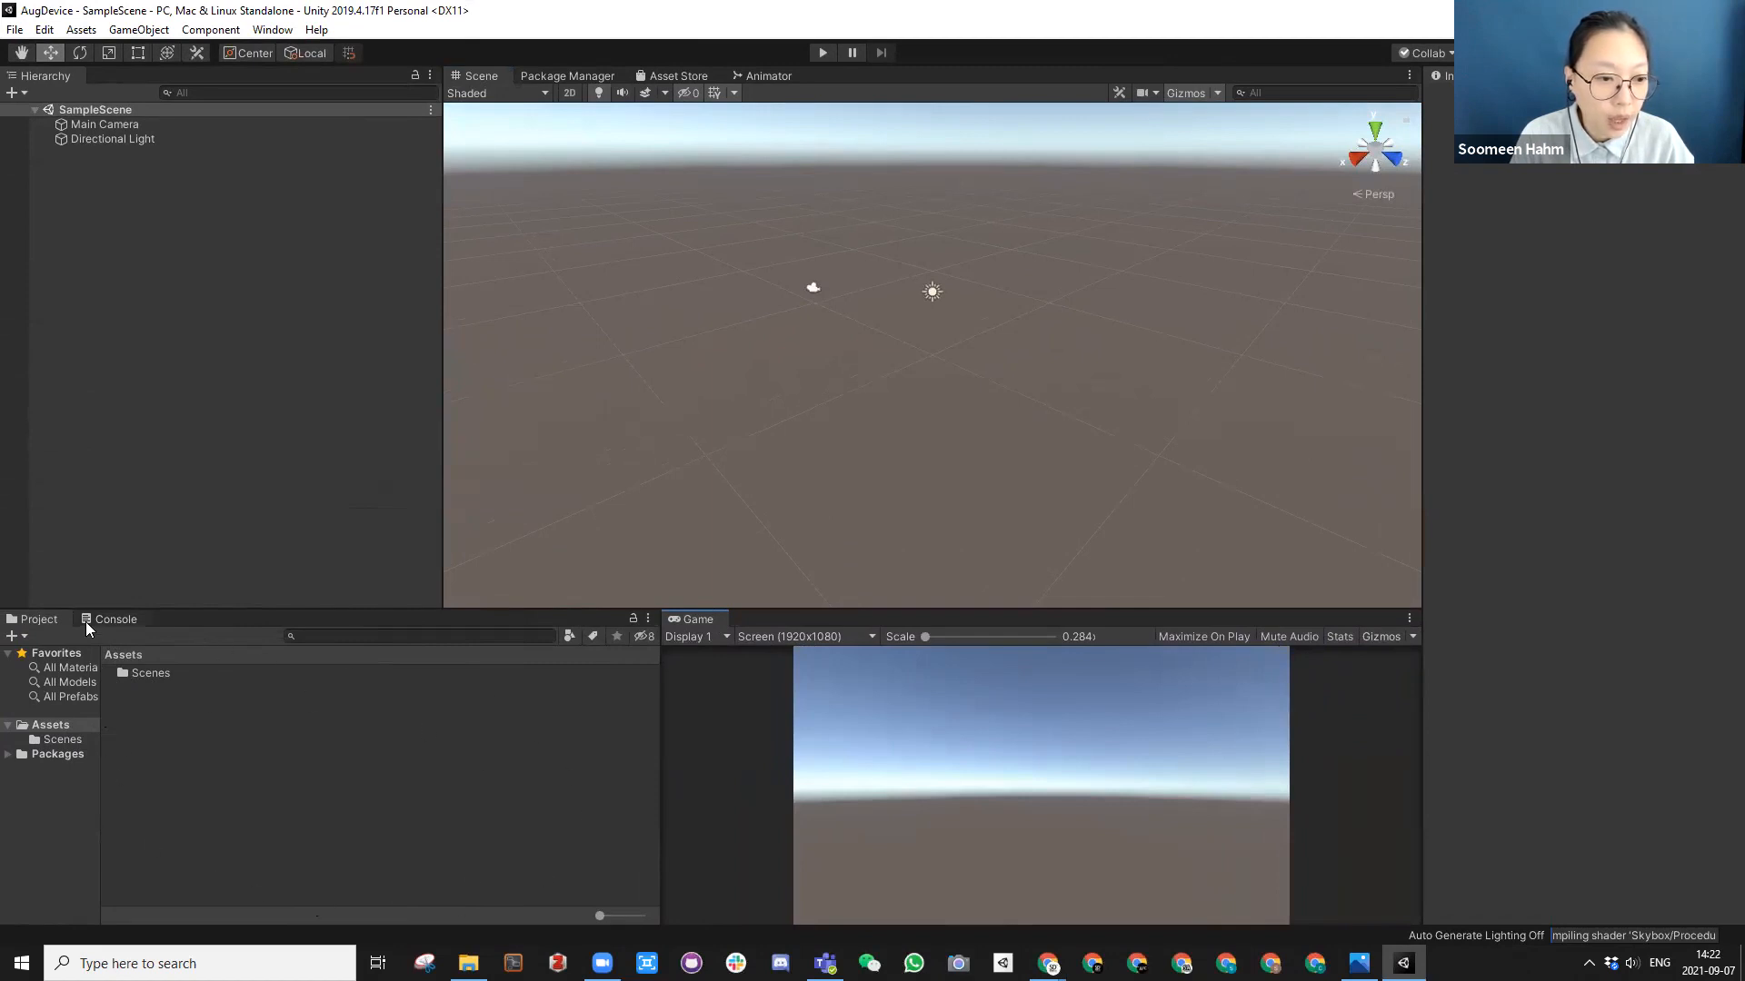
{"action": "left_click", "coordinate": [109, 620]}
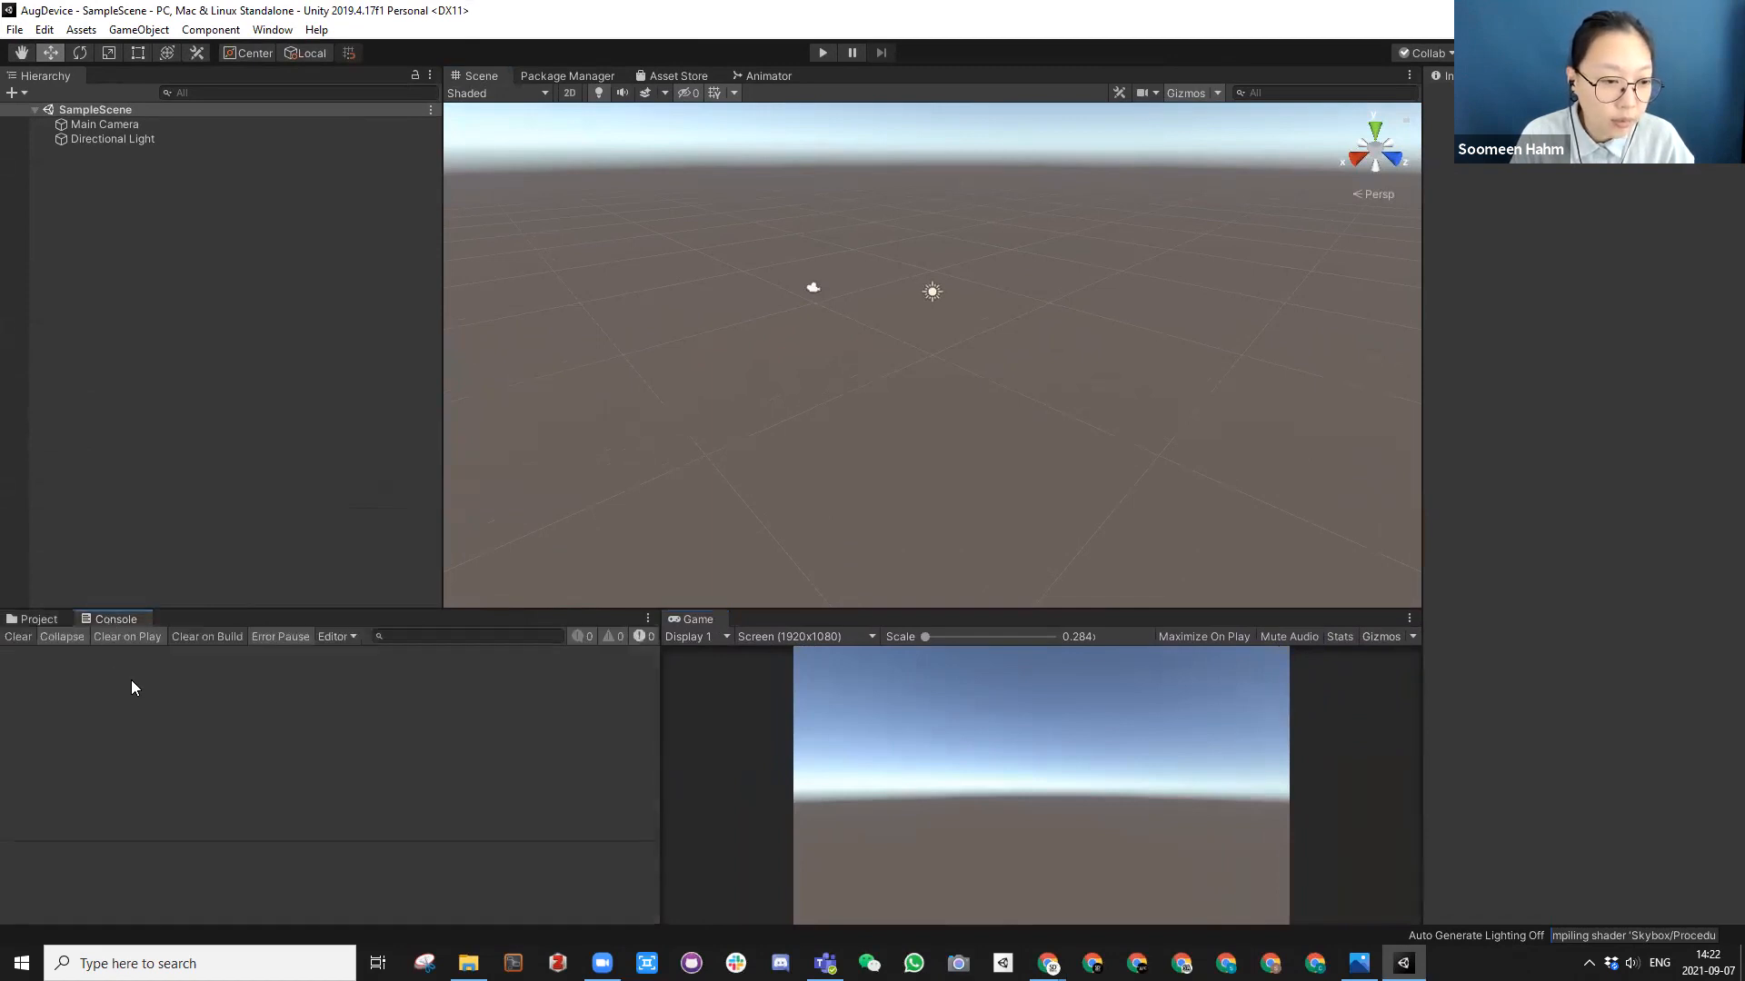
{"action": "left_click", "coordinate": [38, 621]}
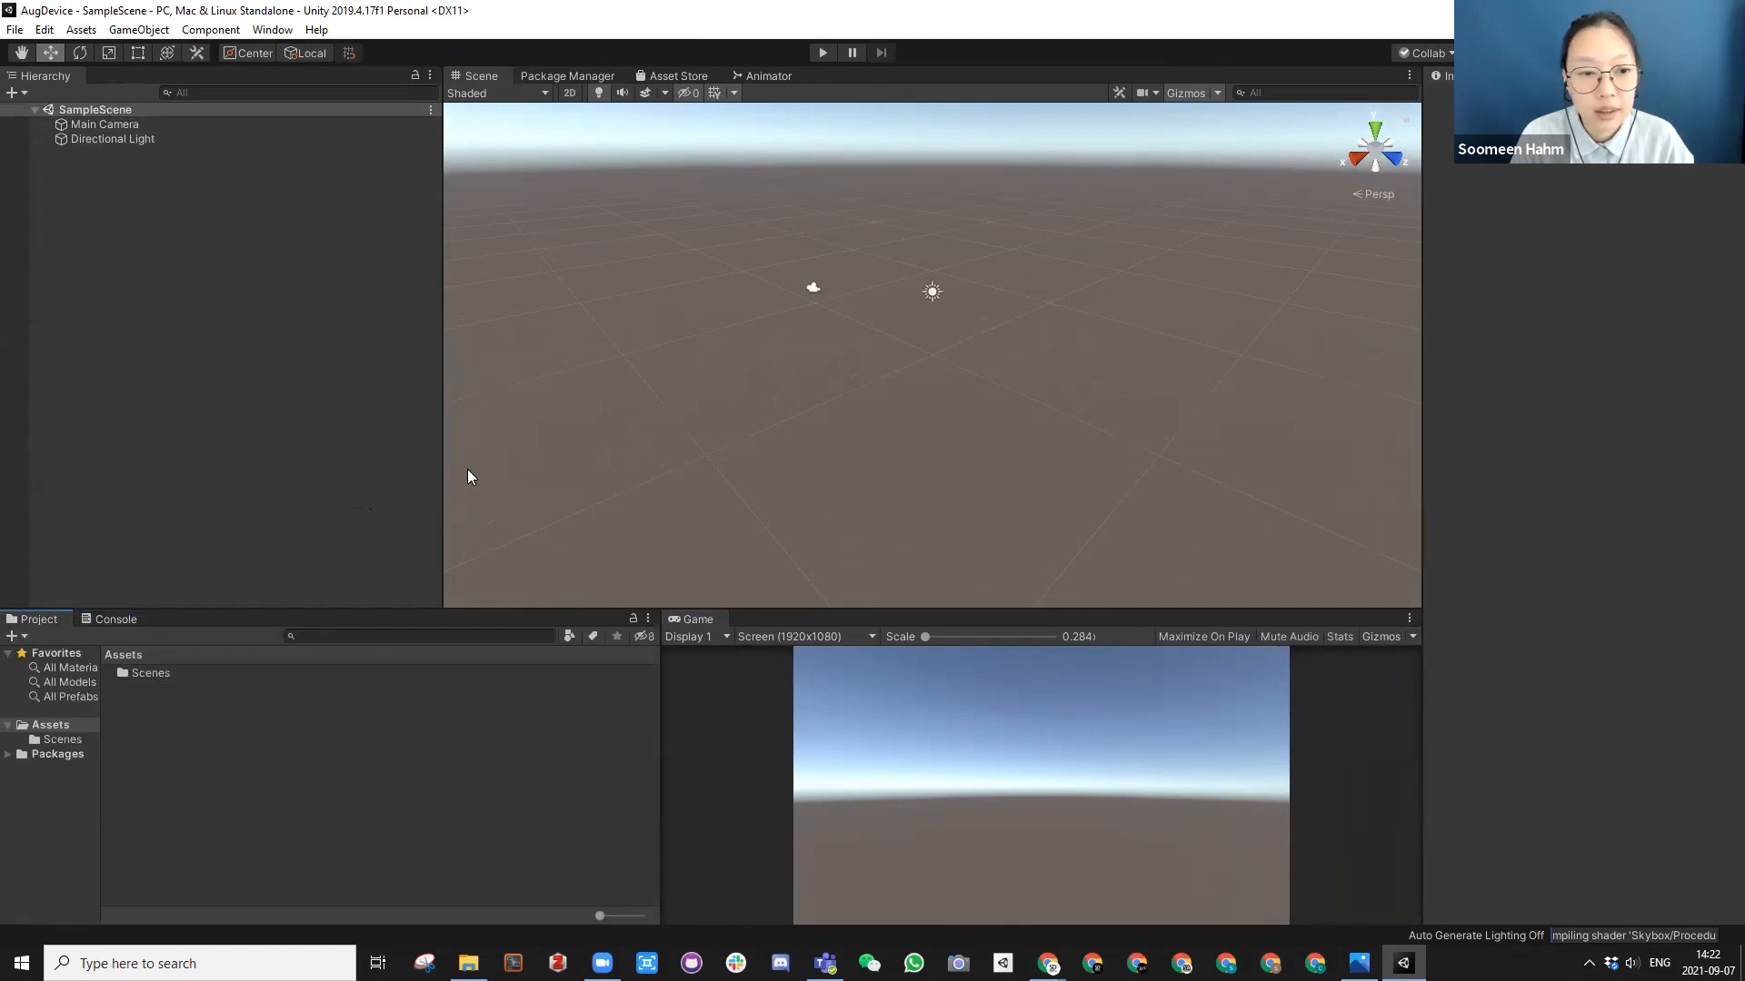
{"action": "left_click_drag", "start_coordinate": [445, 474], "coordinate": [243, 456]}
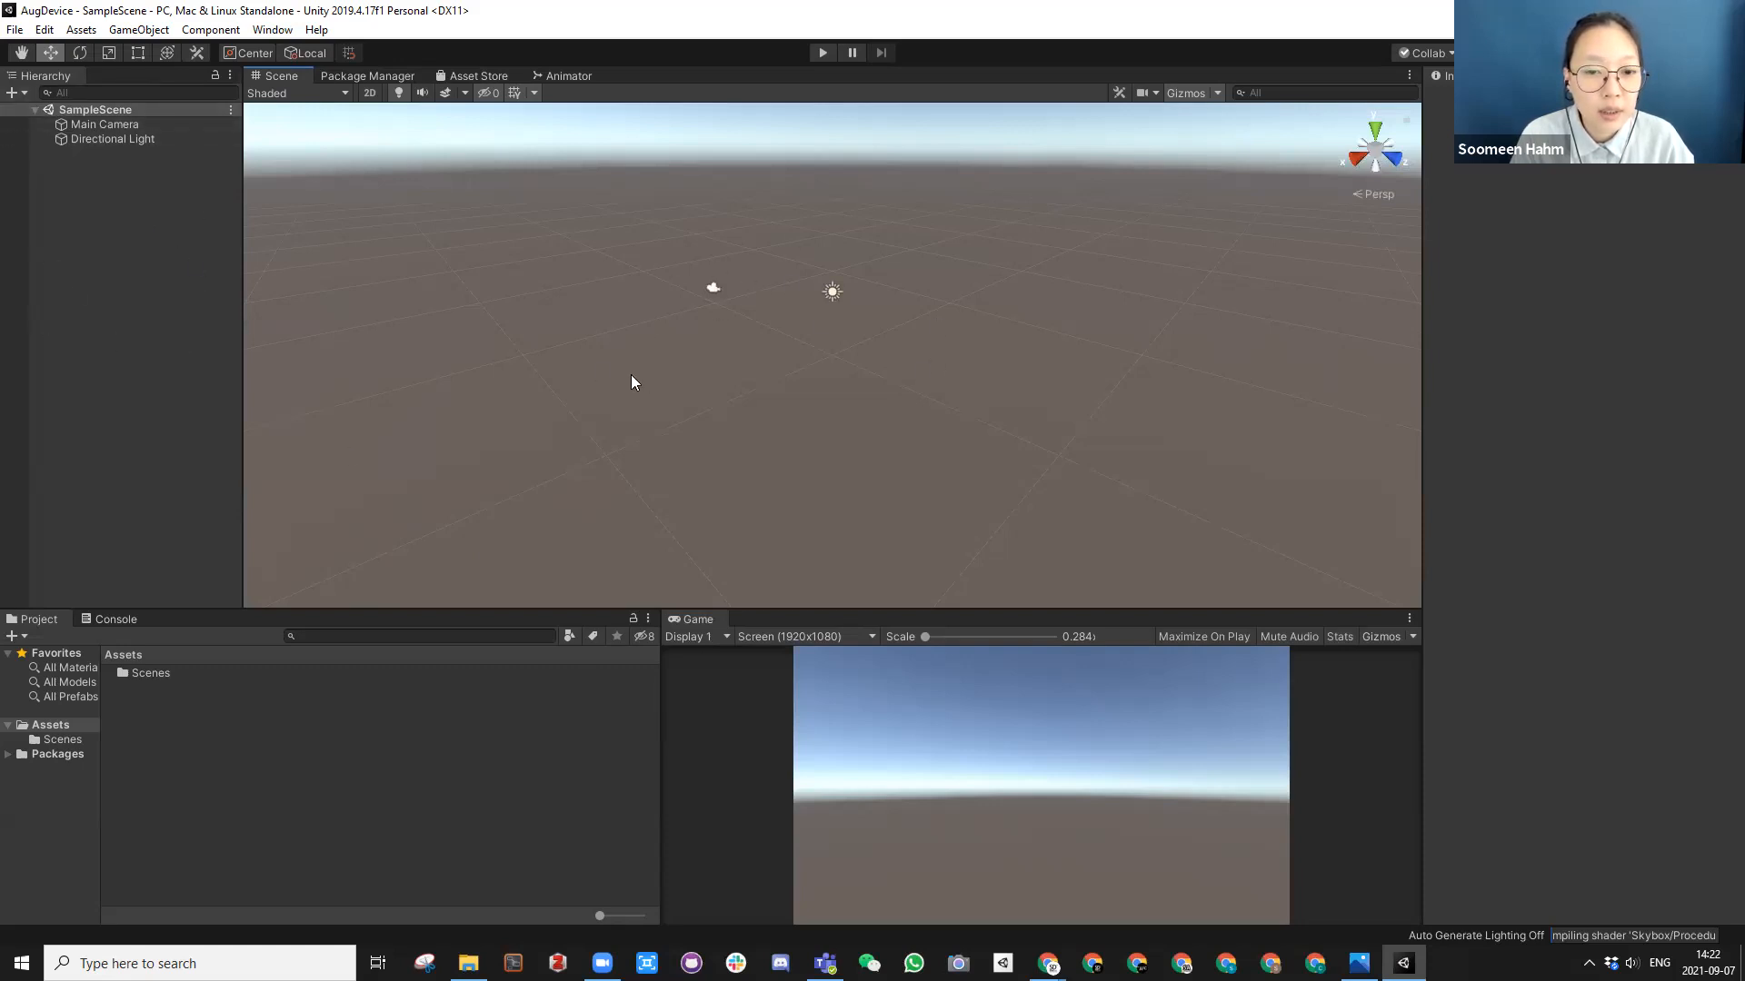
Step: Add a 3D cube to the SampleScene hierarchy
{"action": "scroll", "coordinate": [770, 259], "scroll_direction": "up", "scroll_amount": 3}
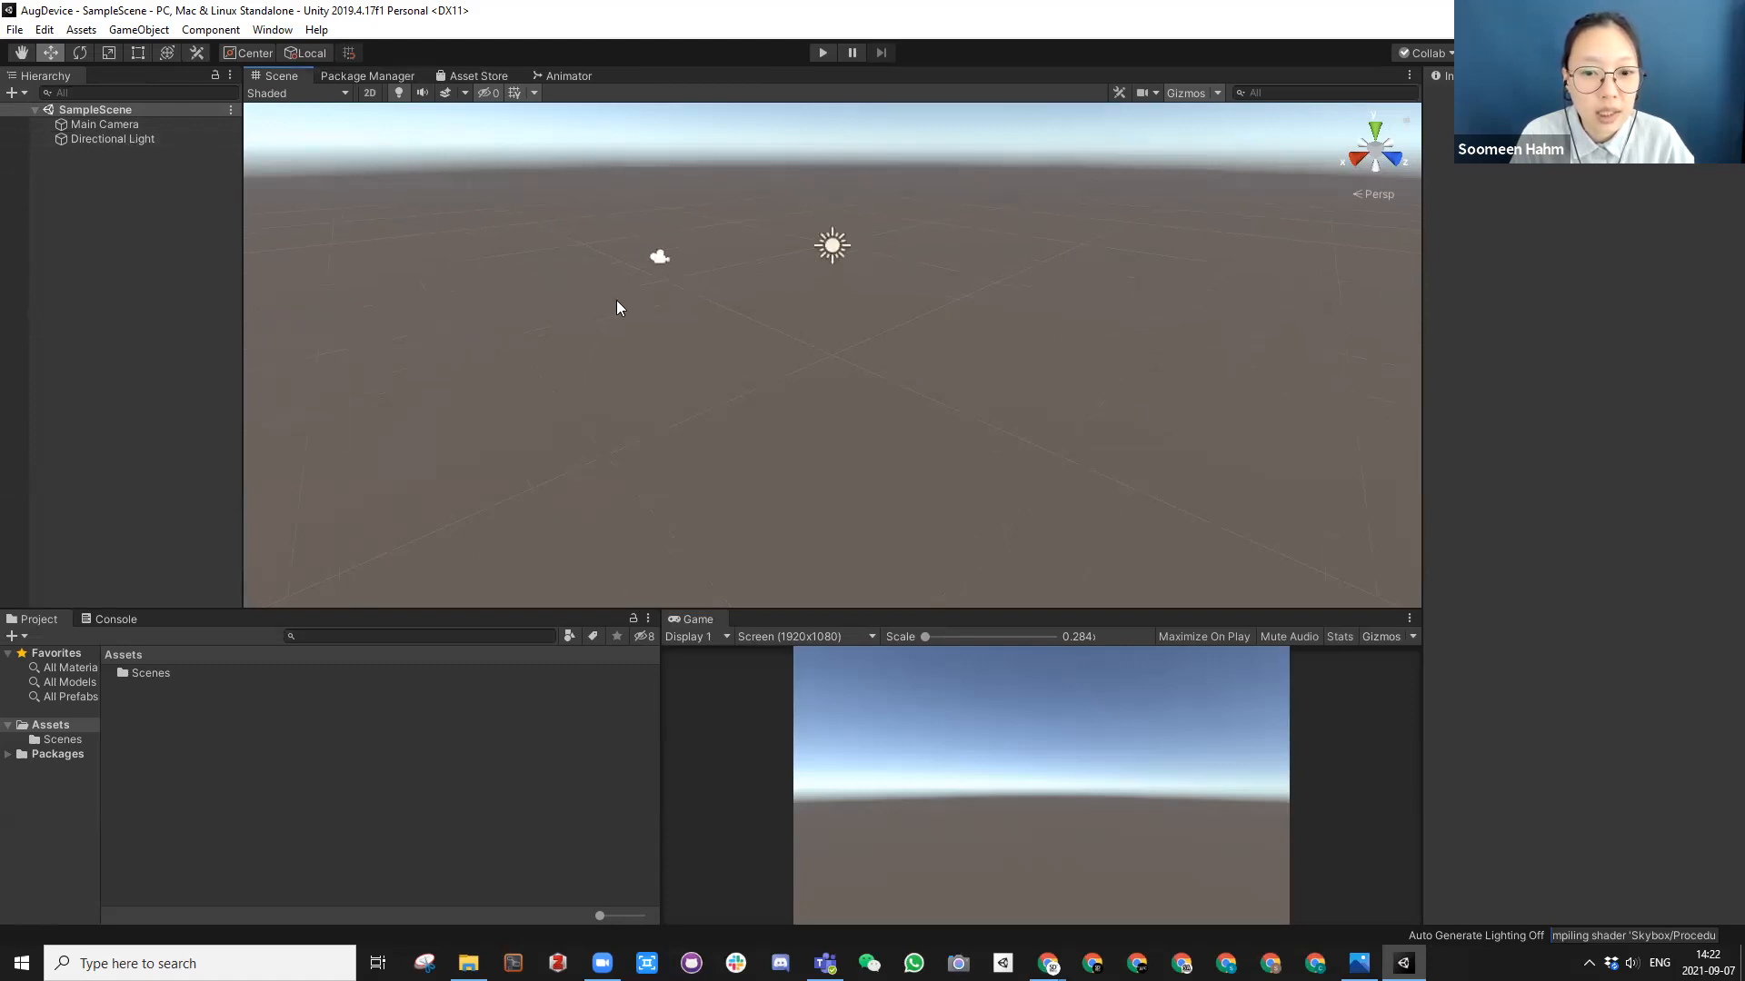
{"action": "scroll", "coordinate": [807, 413], "scroll_direction": "down", "scroll_amount": 3}
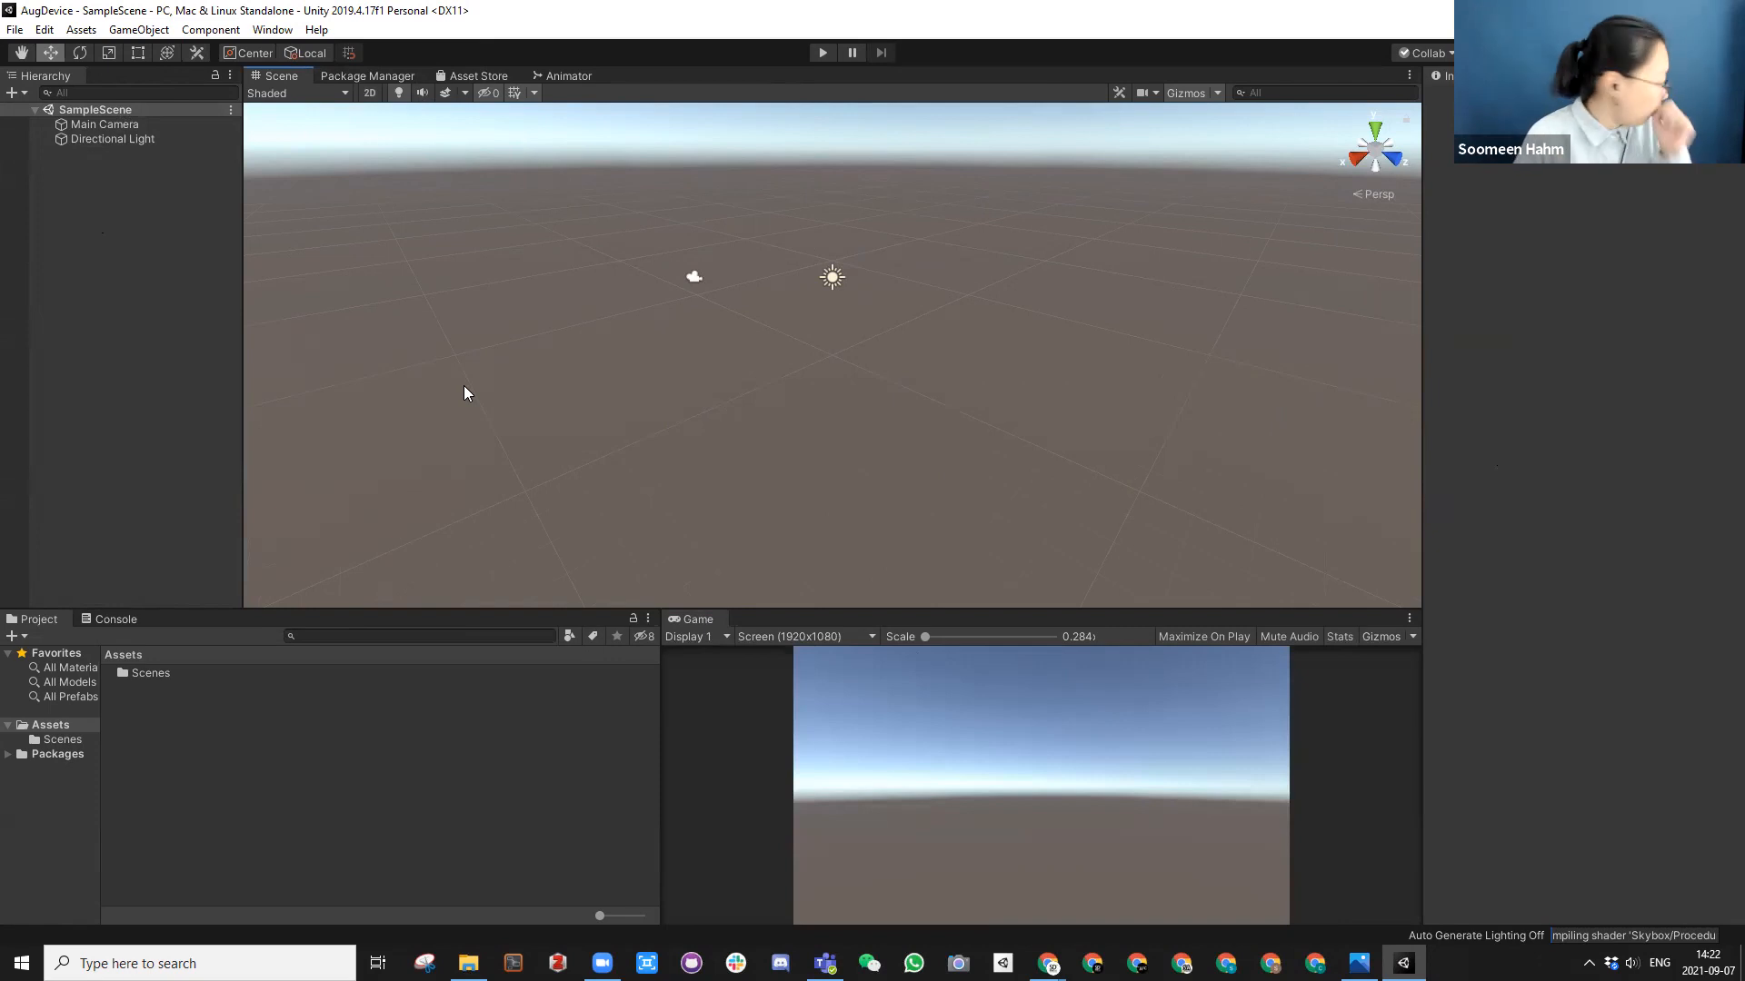
{"action": "right_click", "coordinate": [97, 227]}
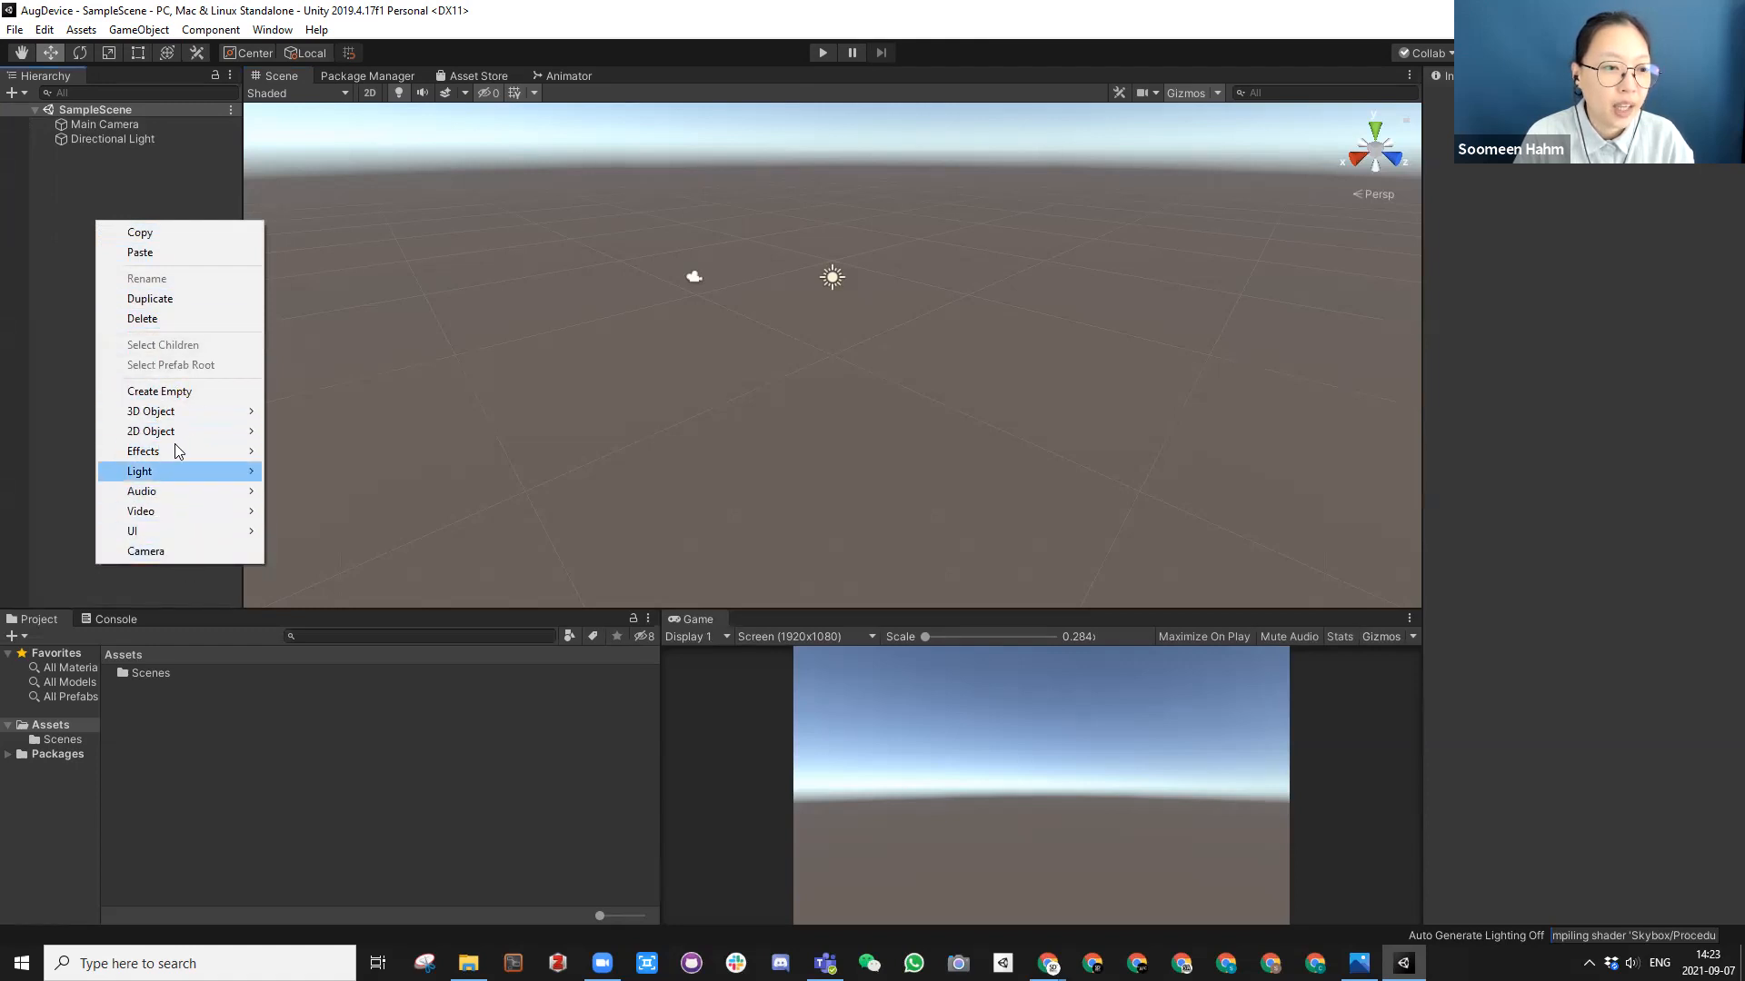
{"action": "mouse_move", "coordinate": [168, 419]}
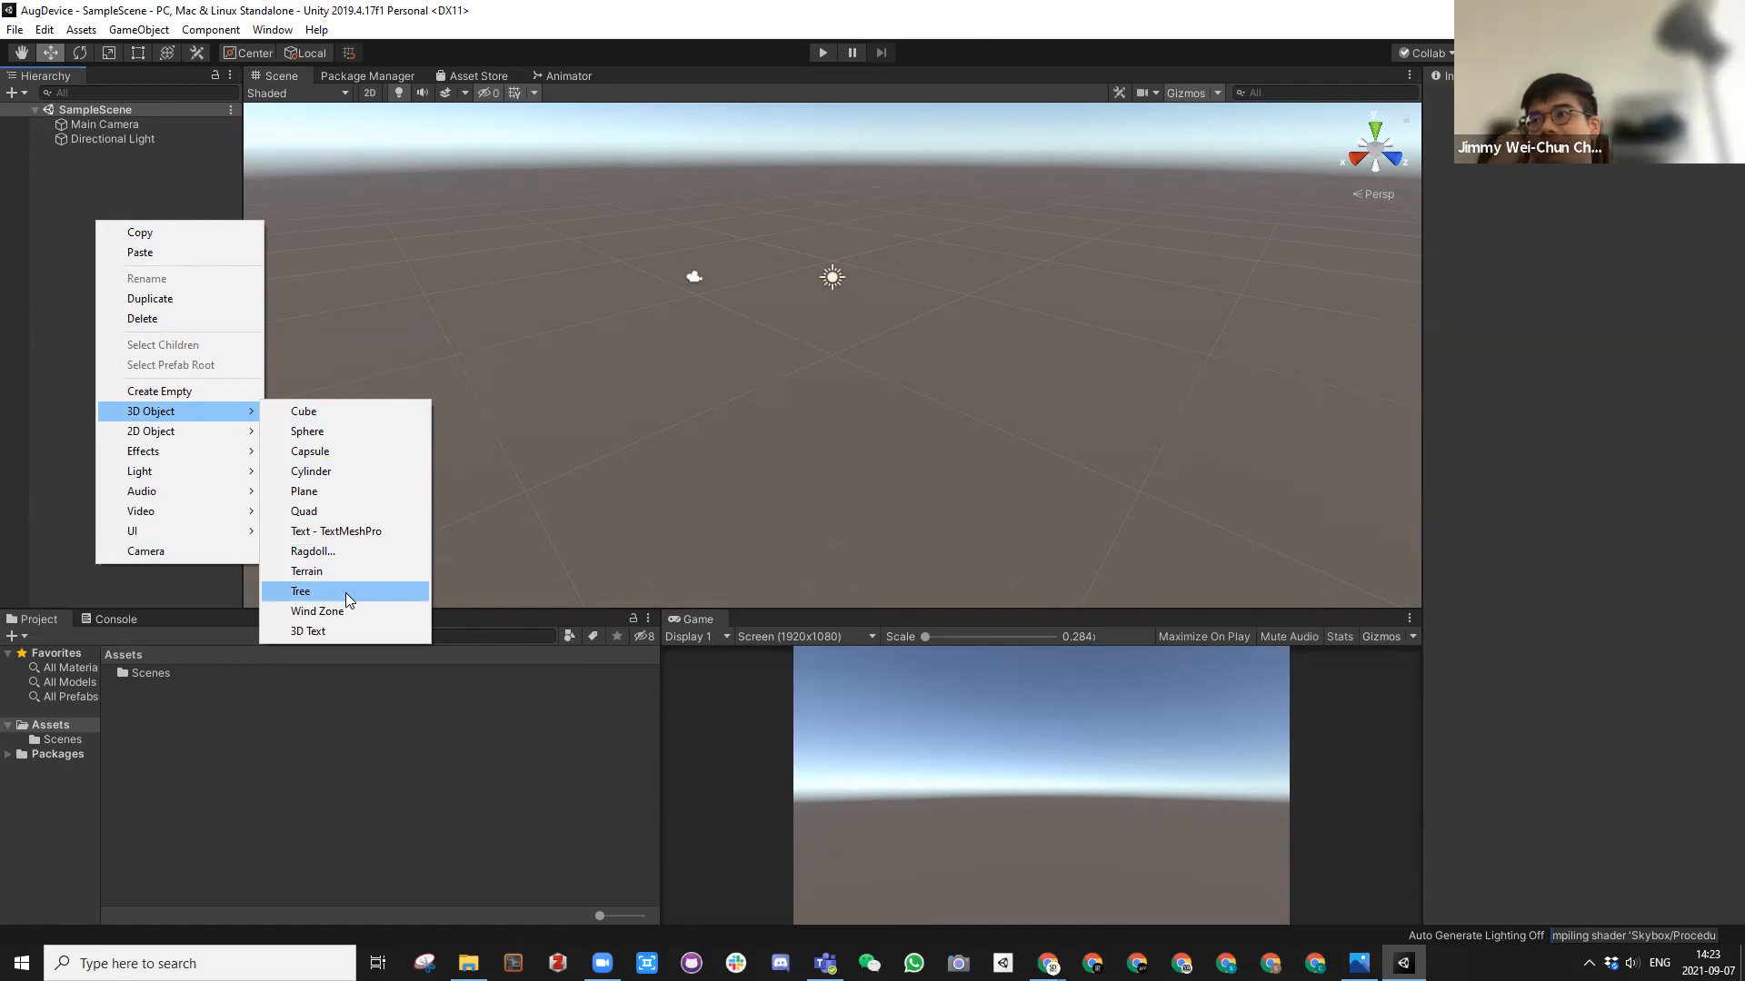
{"action": "left_click", "coordinate": [316, 416]}
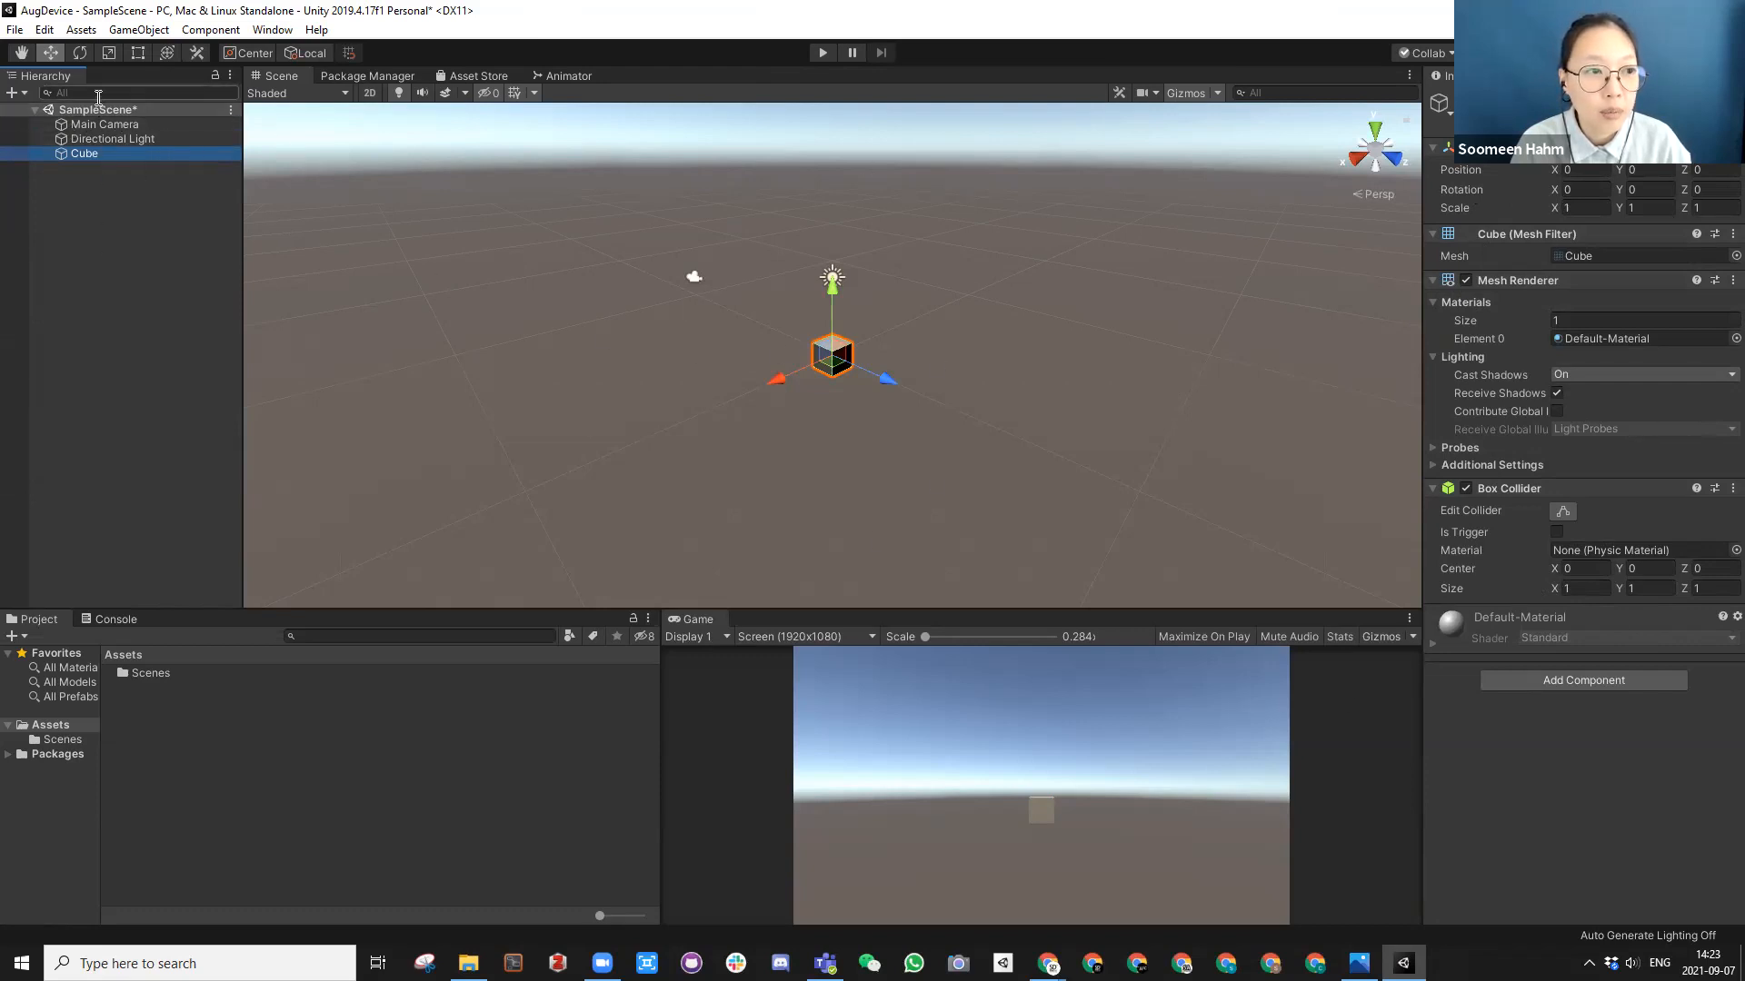
Step: Inspect the properties of the Main Camera, the Directional Light and the Cube in turn
{"action": "left_click", "coordinate": [98, 129]}
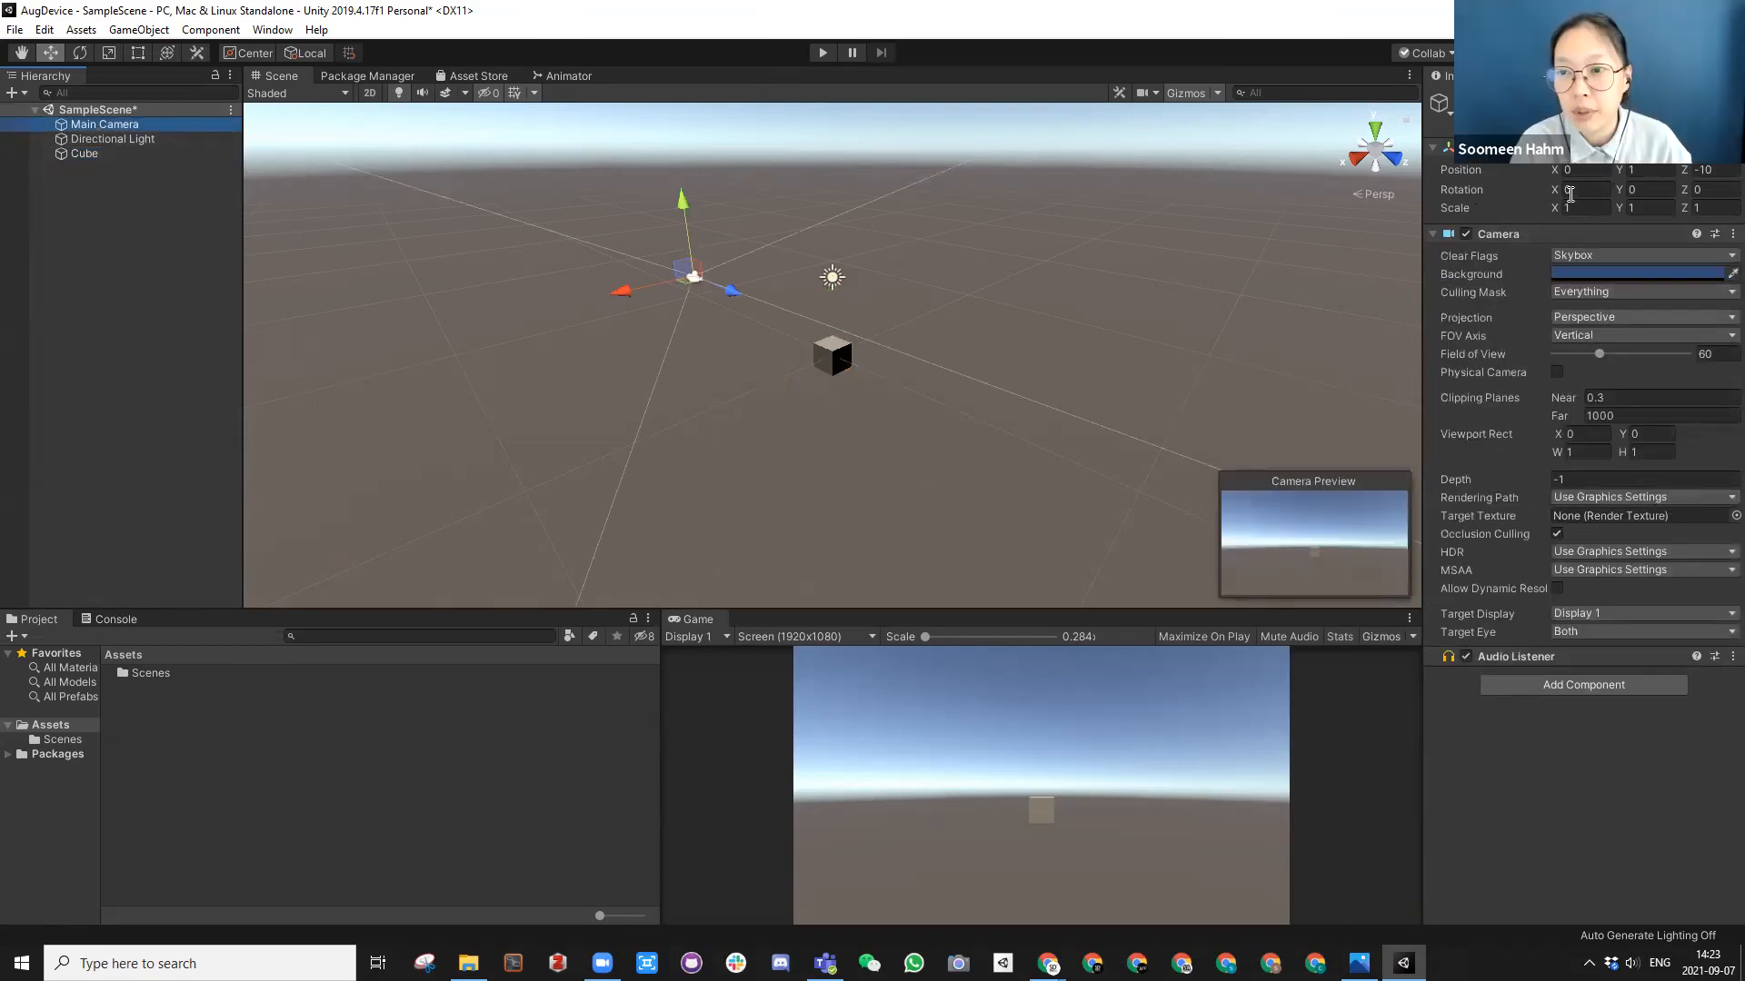
{"action": "left_click", "coordinate": [103, 138]}
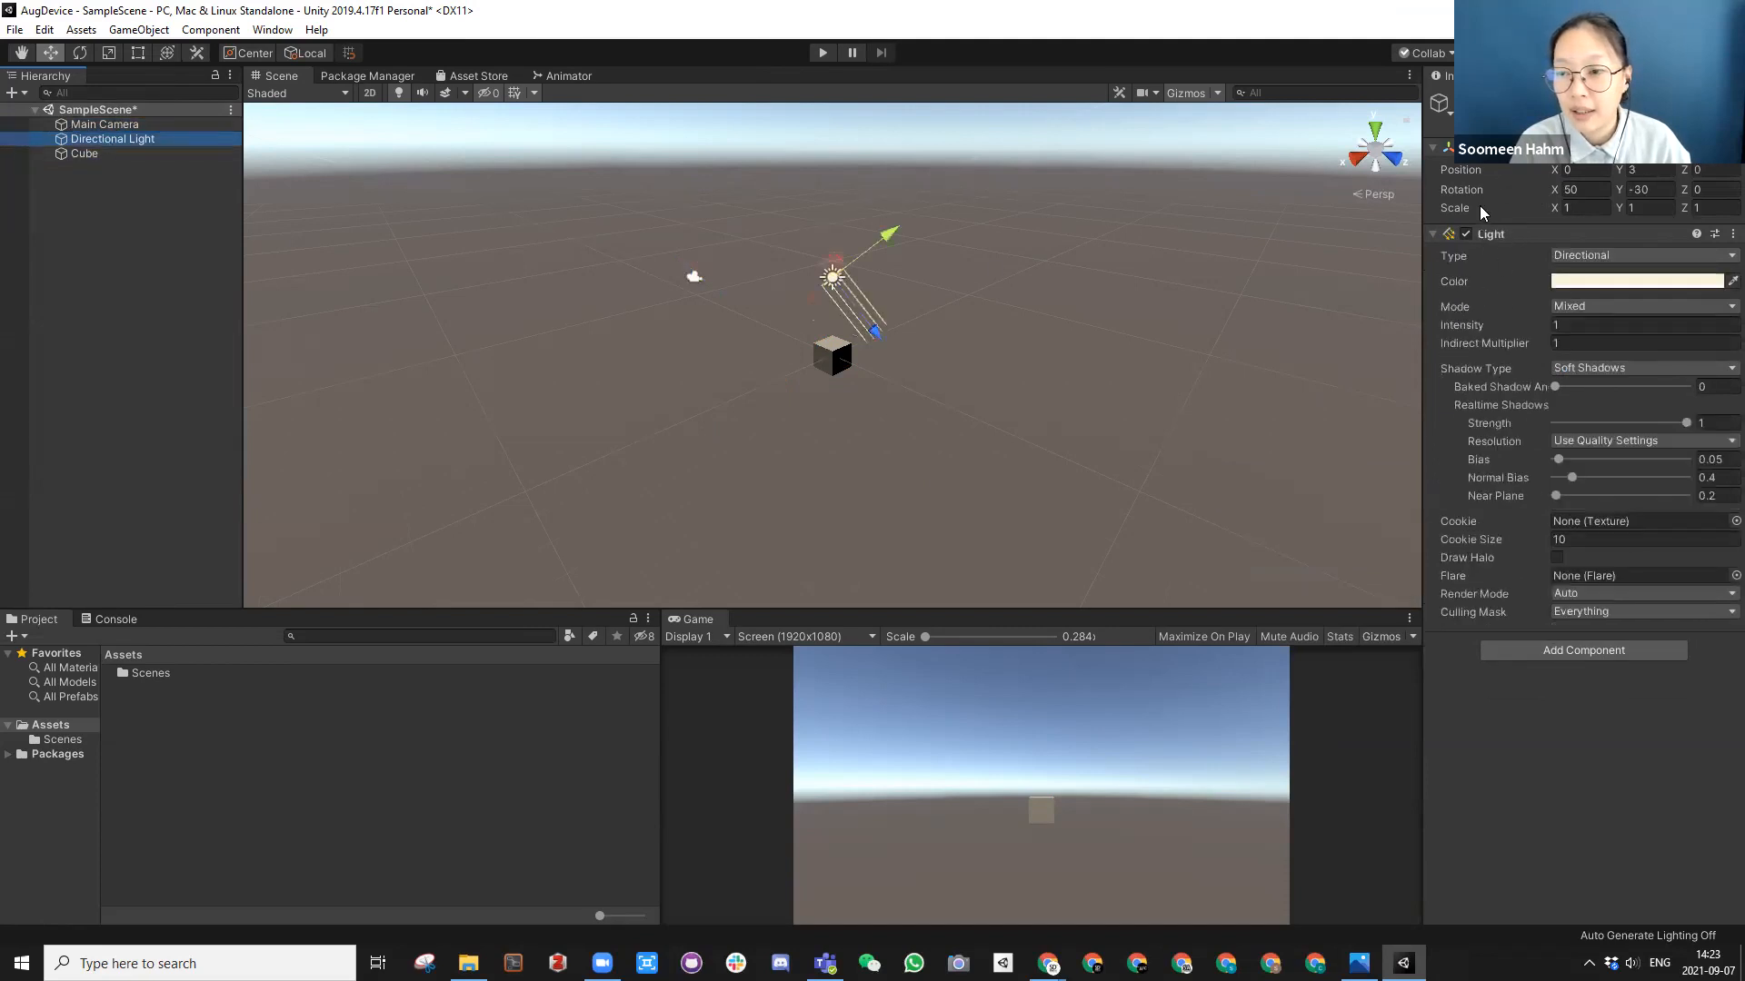
{"action": "left_click", "coordinate": [94, 153]}
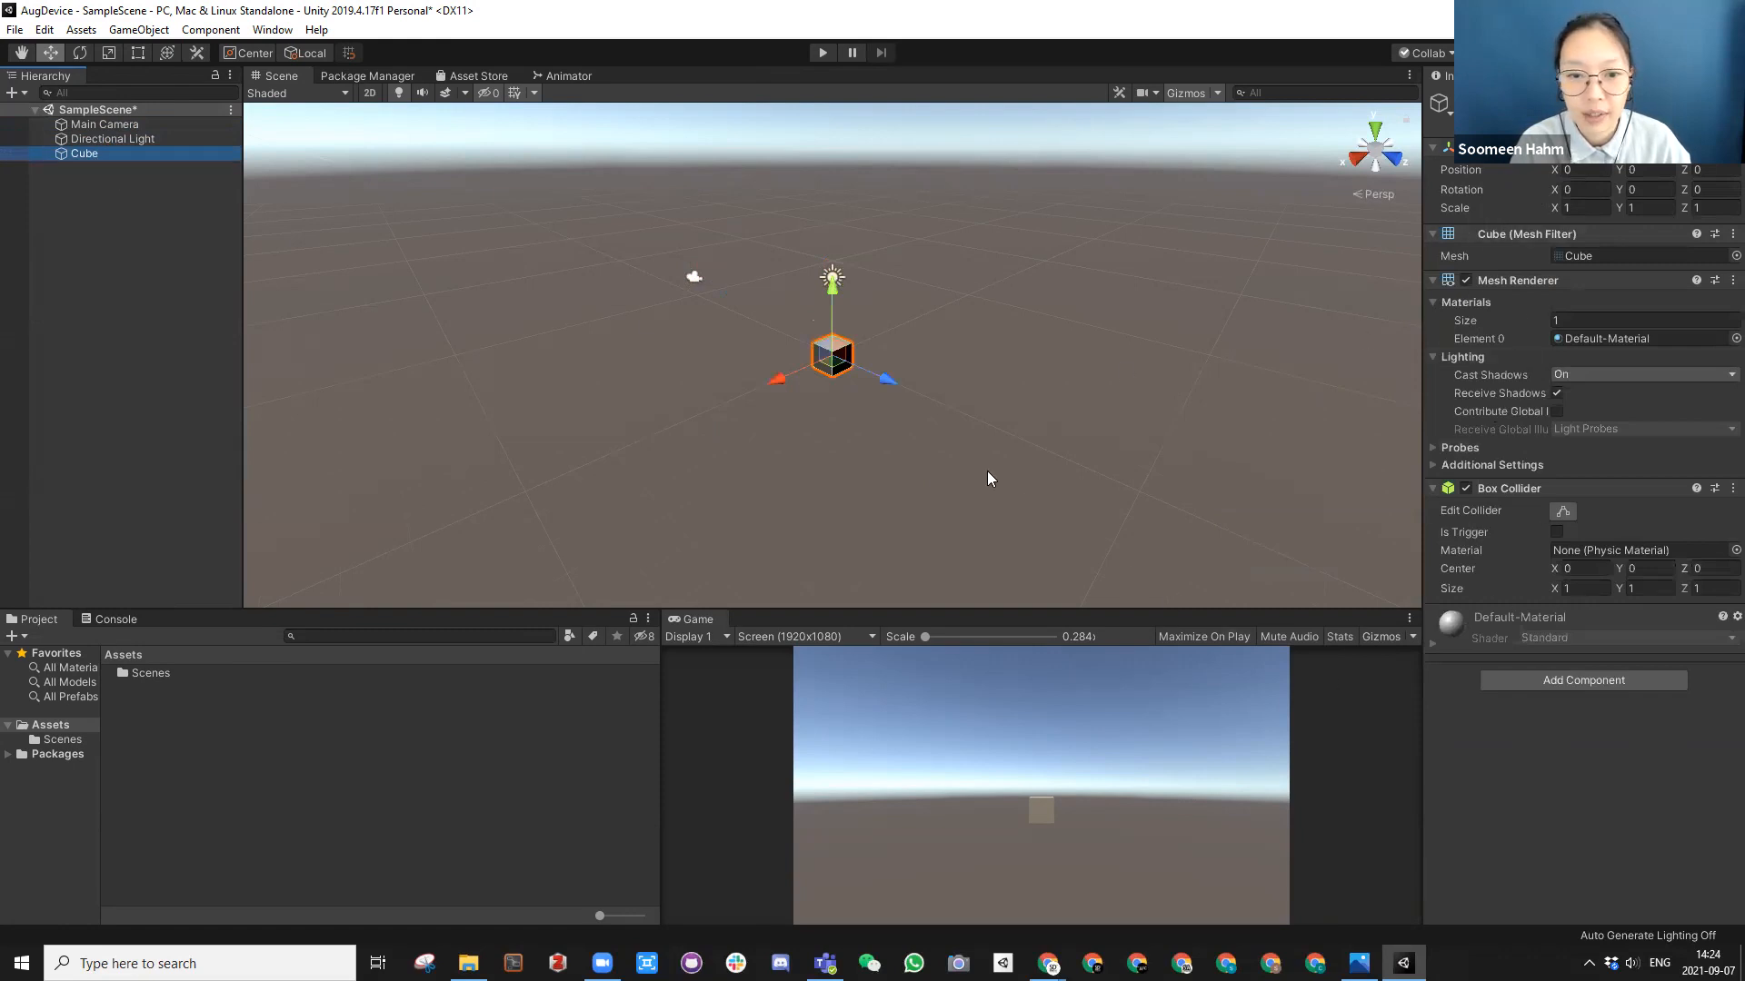
Step: Explore the Scene view around the cube by orbiting, panning and zooming from several directions
{"action": "left_click_drag", "start_coordinate": [810, 416], "coordinate": [867, 413], "text": "alt"}
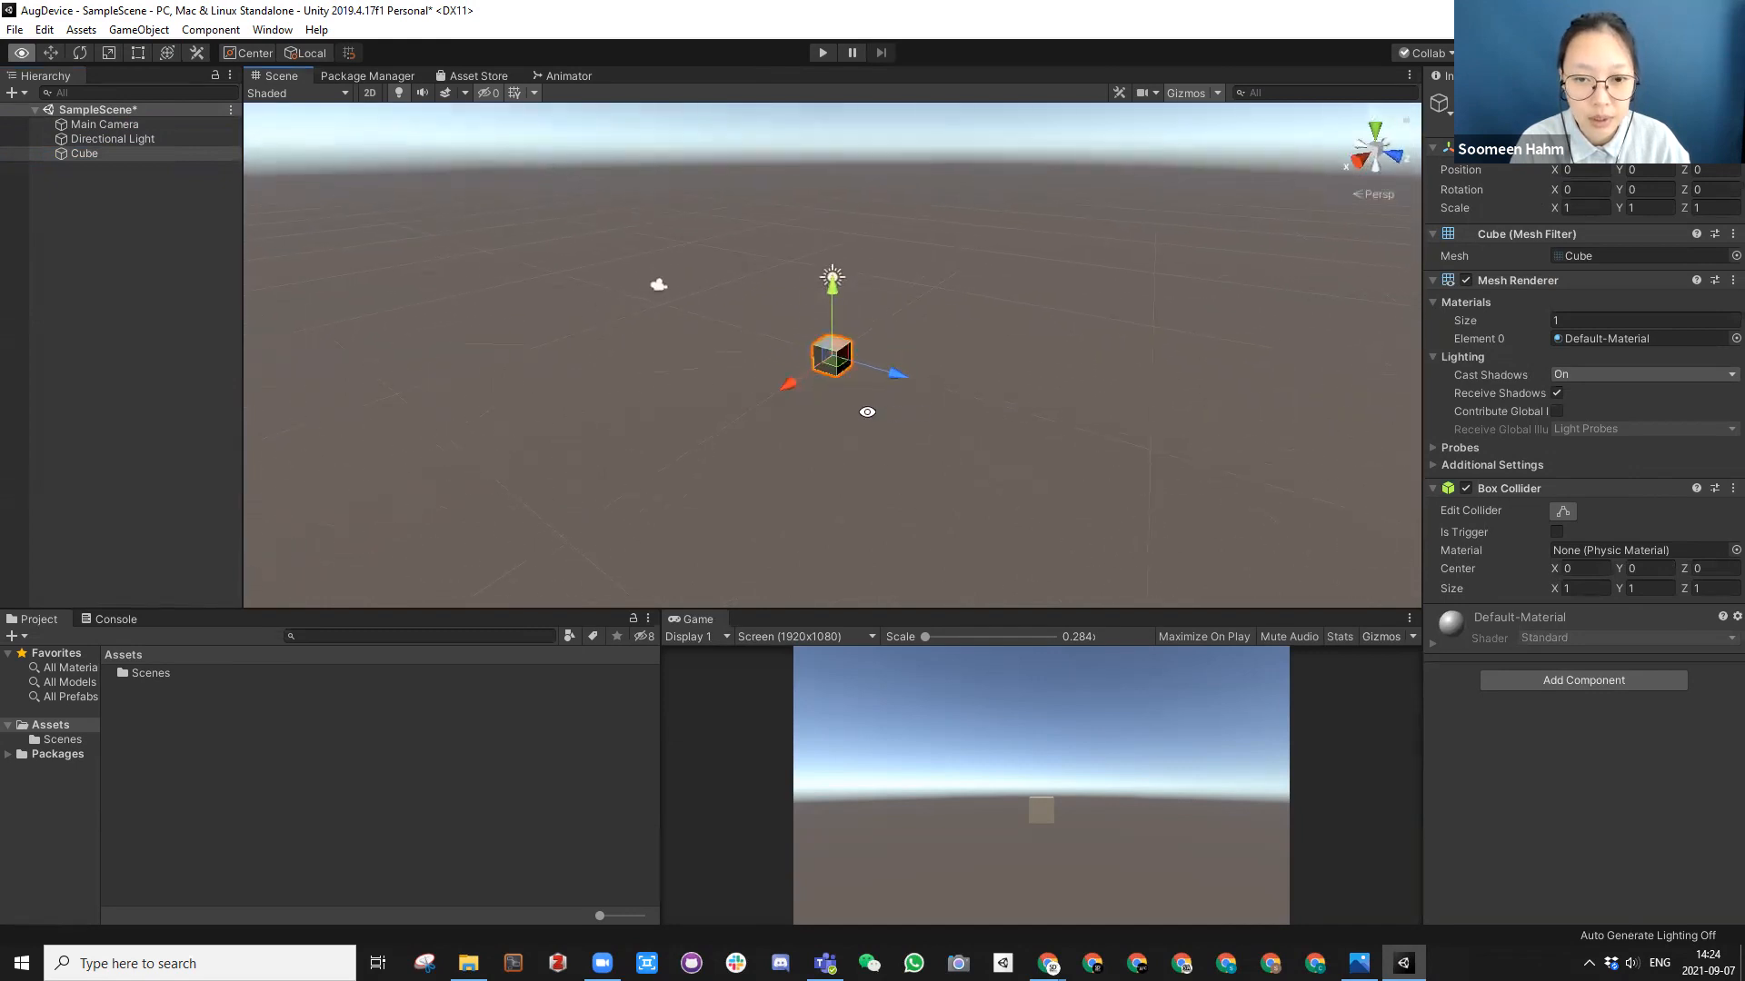
{"action": "right_click_drag", "start_coordinate": [858, 407], "coordinate": [1278, 420], "text": "alt"}
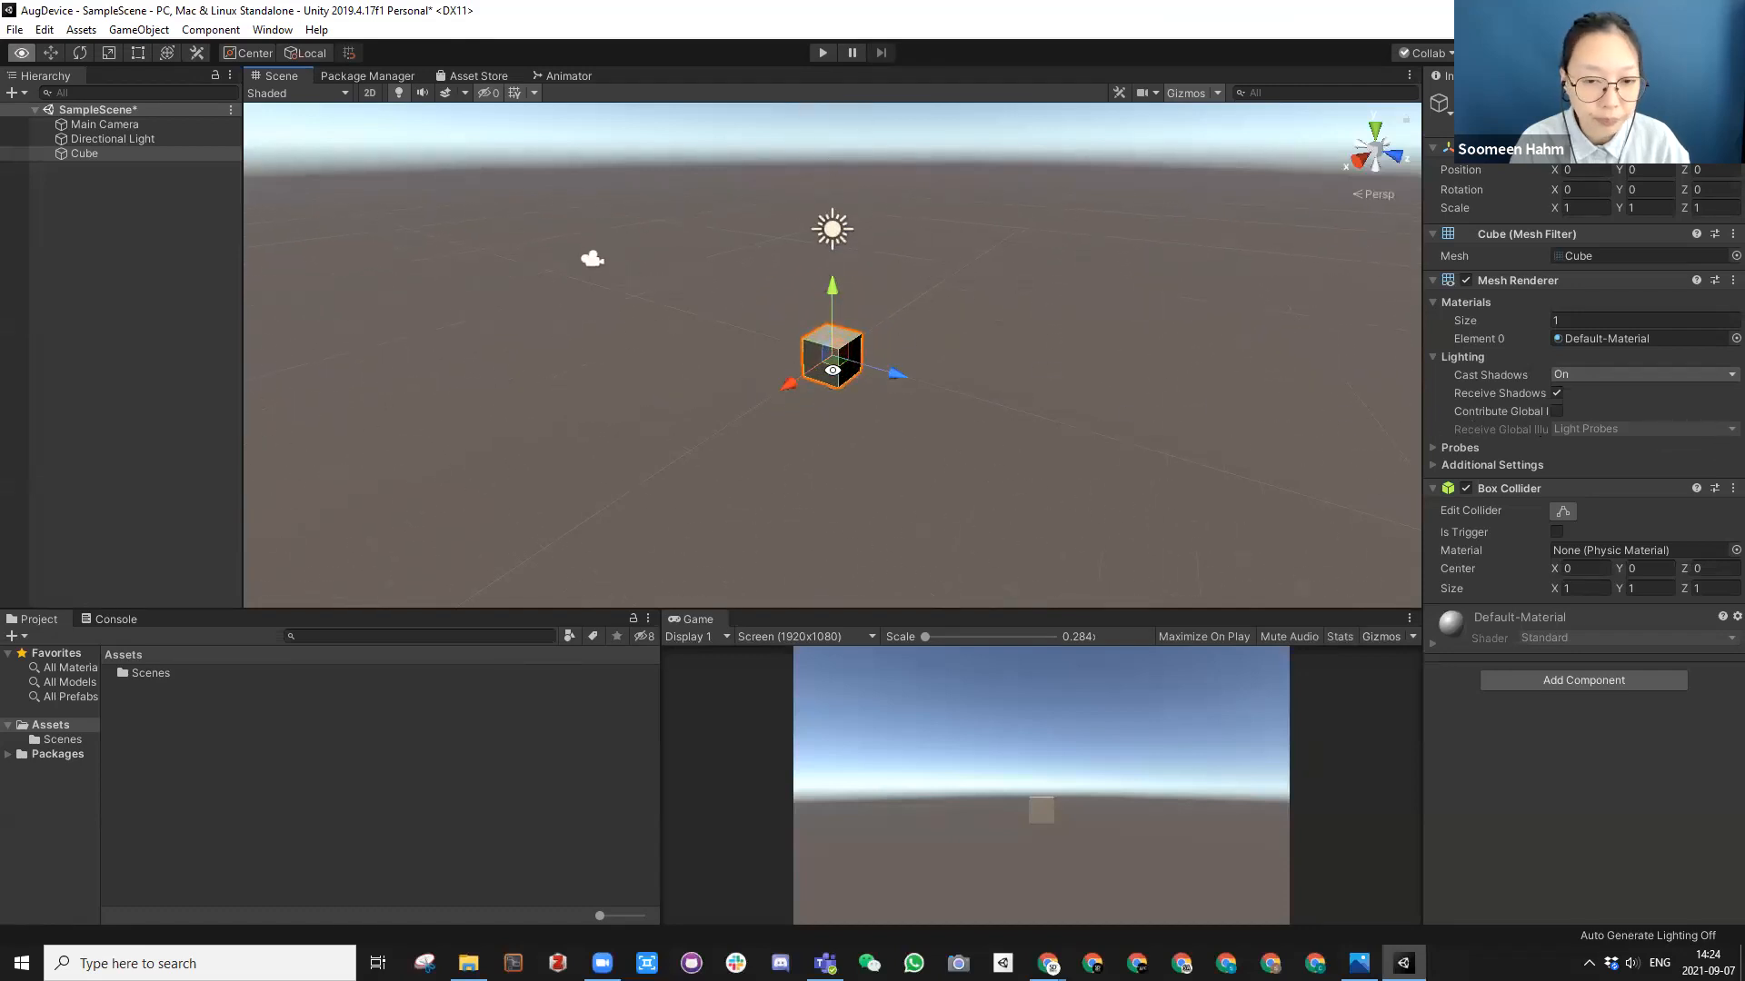
{"action": "mouse_move", "coordinate": [887, 401]}
{"action": "left_mouse_down", "text": "alt"}
{"action": "mouse_move", "coordinate": [1160, 401]}
{"action": "mouse_move", "coordinate": [836, 404]}
{"action": "mouse_move", "coordinate": [908, 397]}
{"action": "left_mouse_up", "text": "alt"}
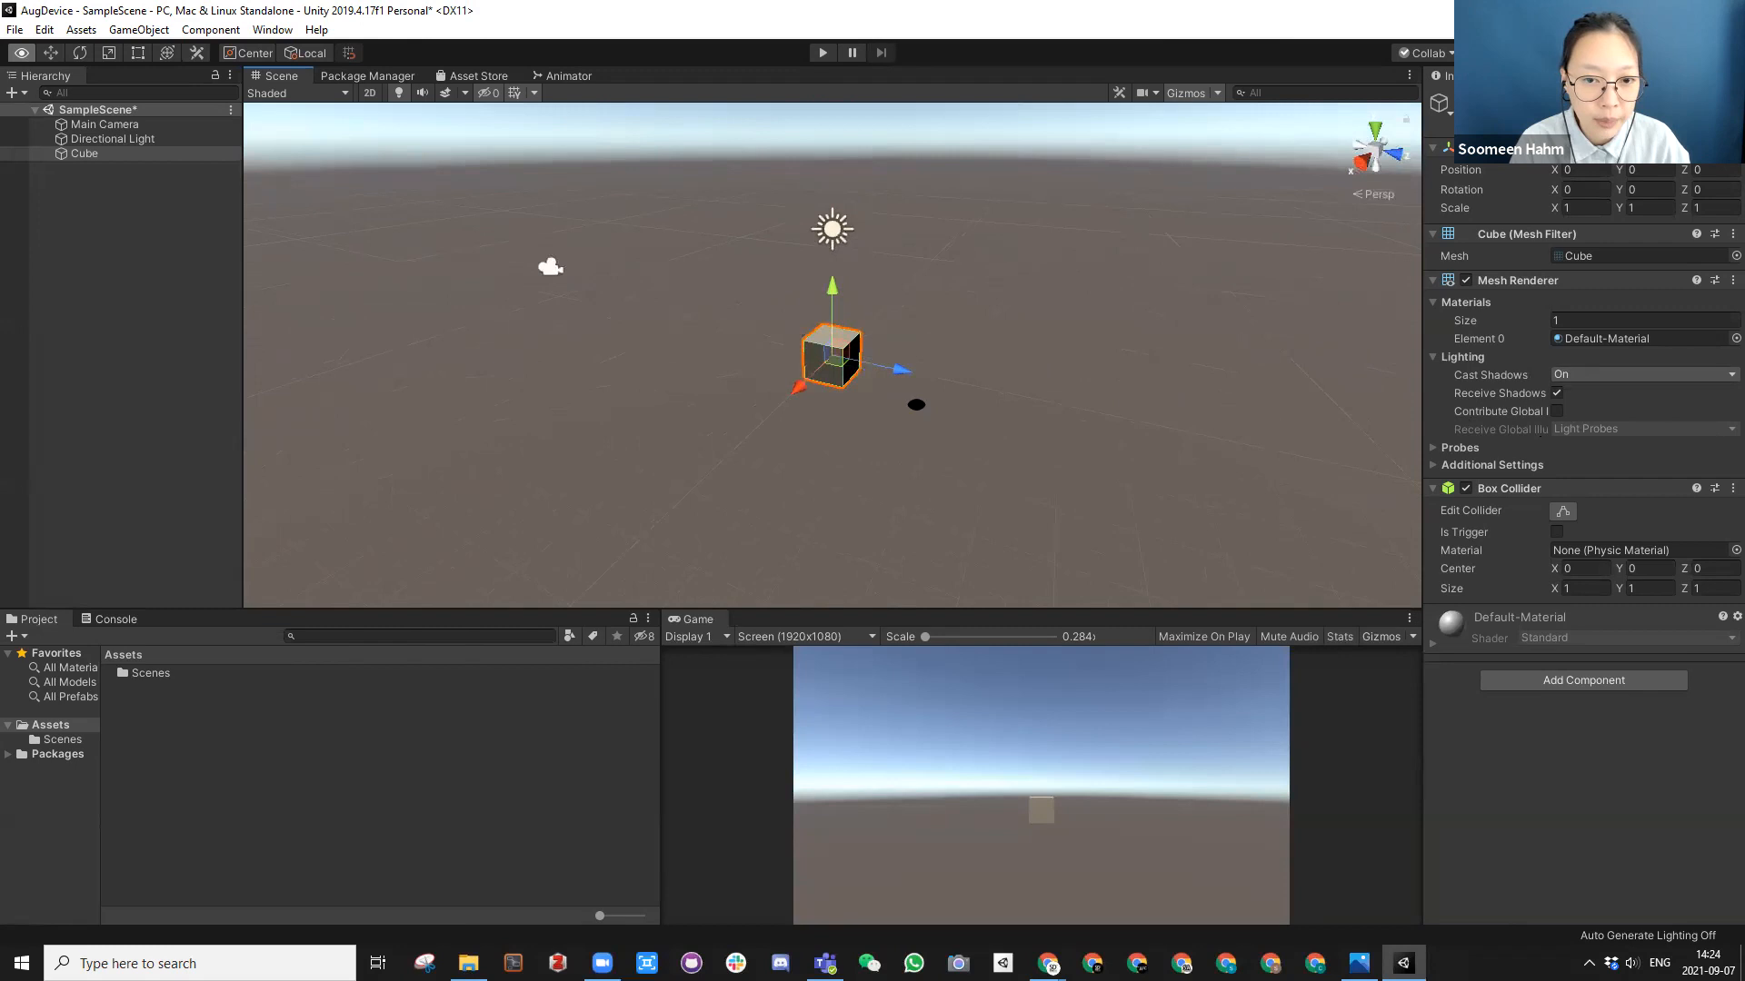
{"action": "right_click_drag", "start_coordinate": [806, 381], "coordinate": [1269, 405], "text": "alt"}
{"action": "middle_click_drag", "start_coordinate": [805, 392], "coordinate": [719, 379]}
{"action": "left_click_drag", "start_coordinate": [661, 351], "coordinate": [600, 366], "text": "alt"}
{"action": "scroll", "coordinate": [745, 374], "scroll_direction": "down", "scroll_amount": 5}
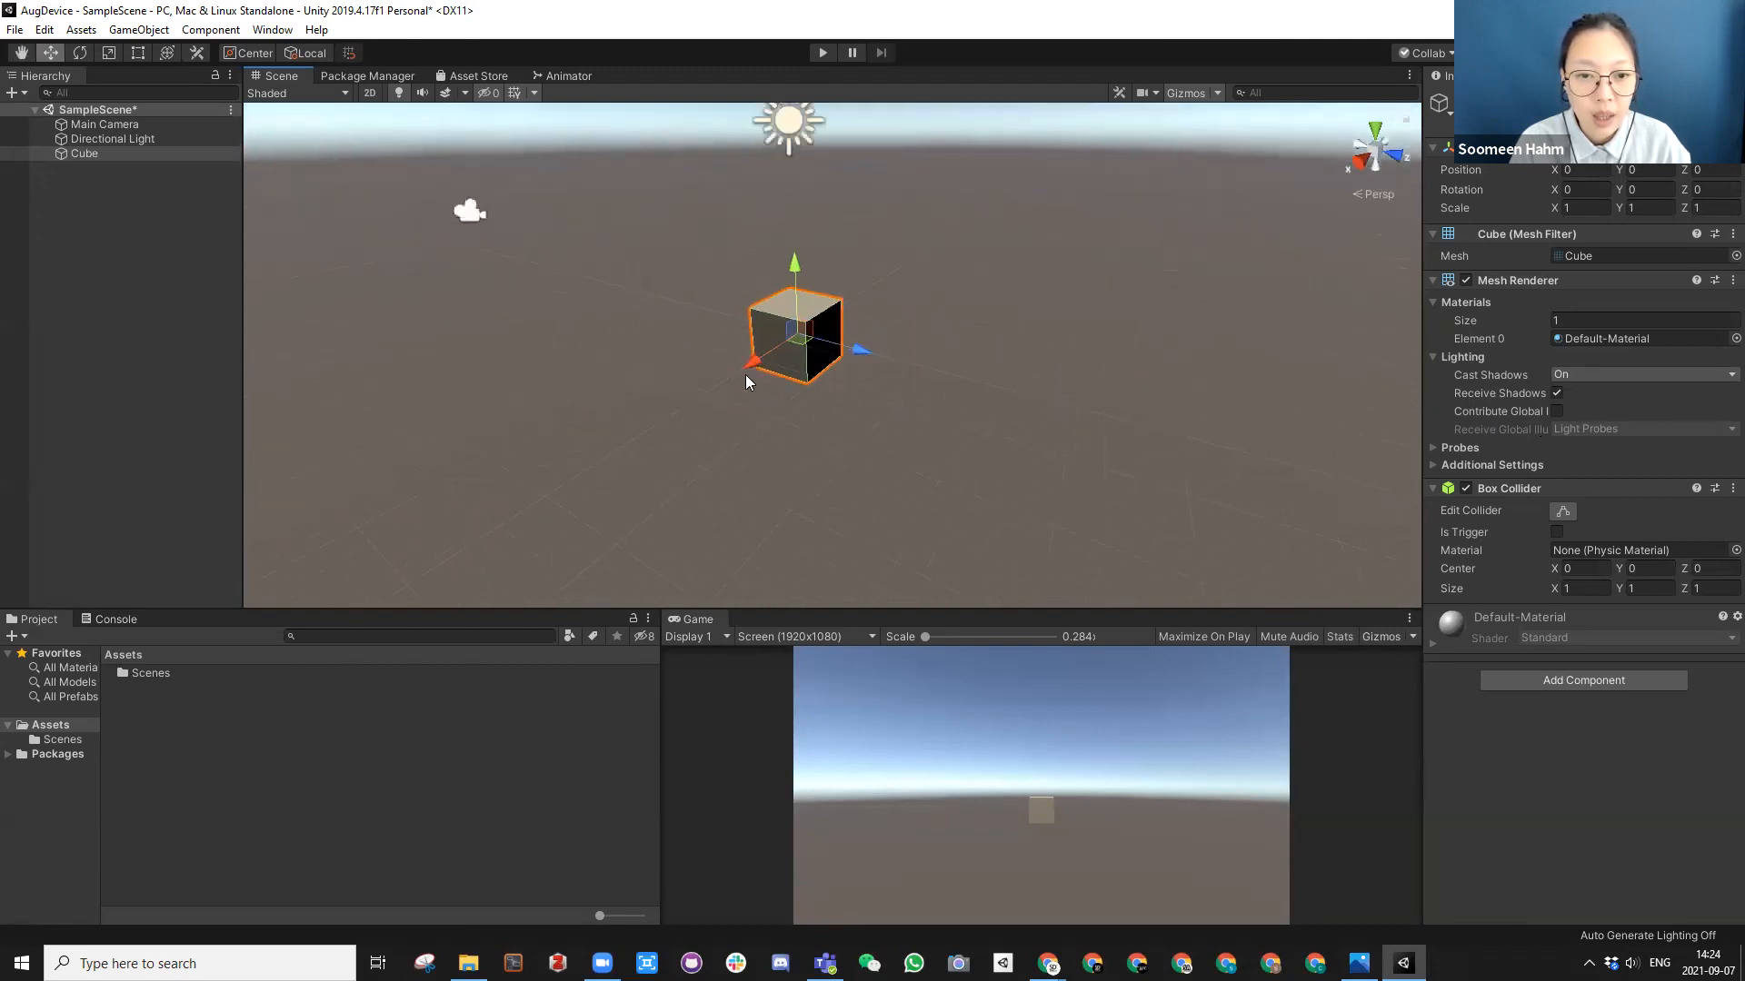
{"action": "middle_click_drag", "start_coordinate": [545, 276], "coordinate": [1023, 325]}
{"action": "scroll", "coordinate": [805, 329], "scroll_direction": "down", "scroll_amount": 3}
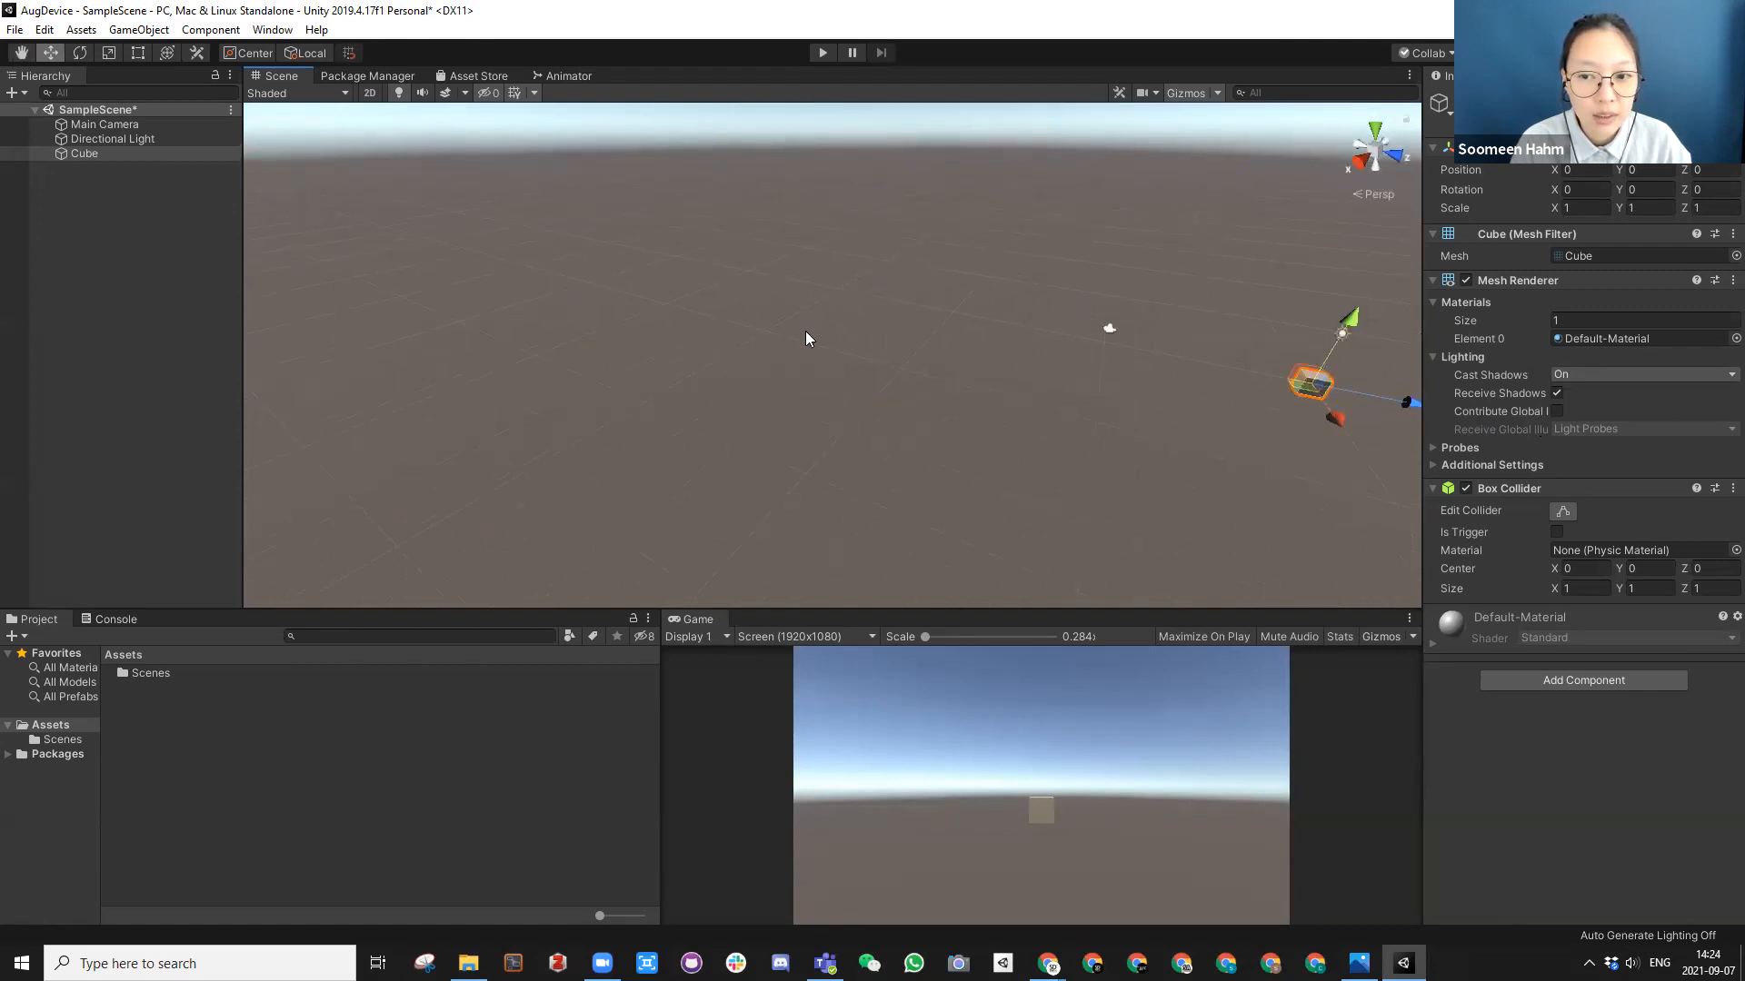
Step: Deselect and reselect the cube, frame it in the Scene view, and look at it from farther away
{"action": "left_click", "coordinate": [874, 399]}
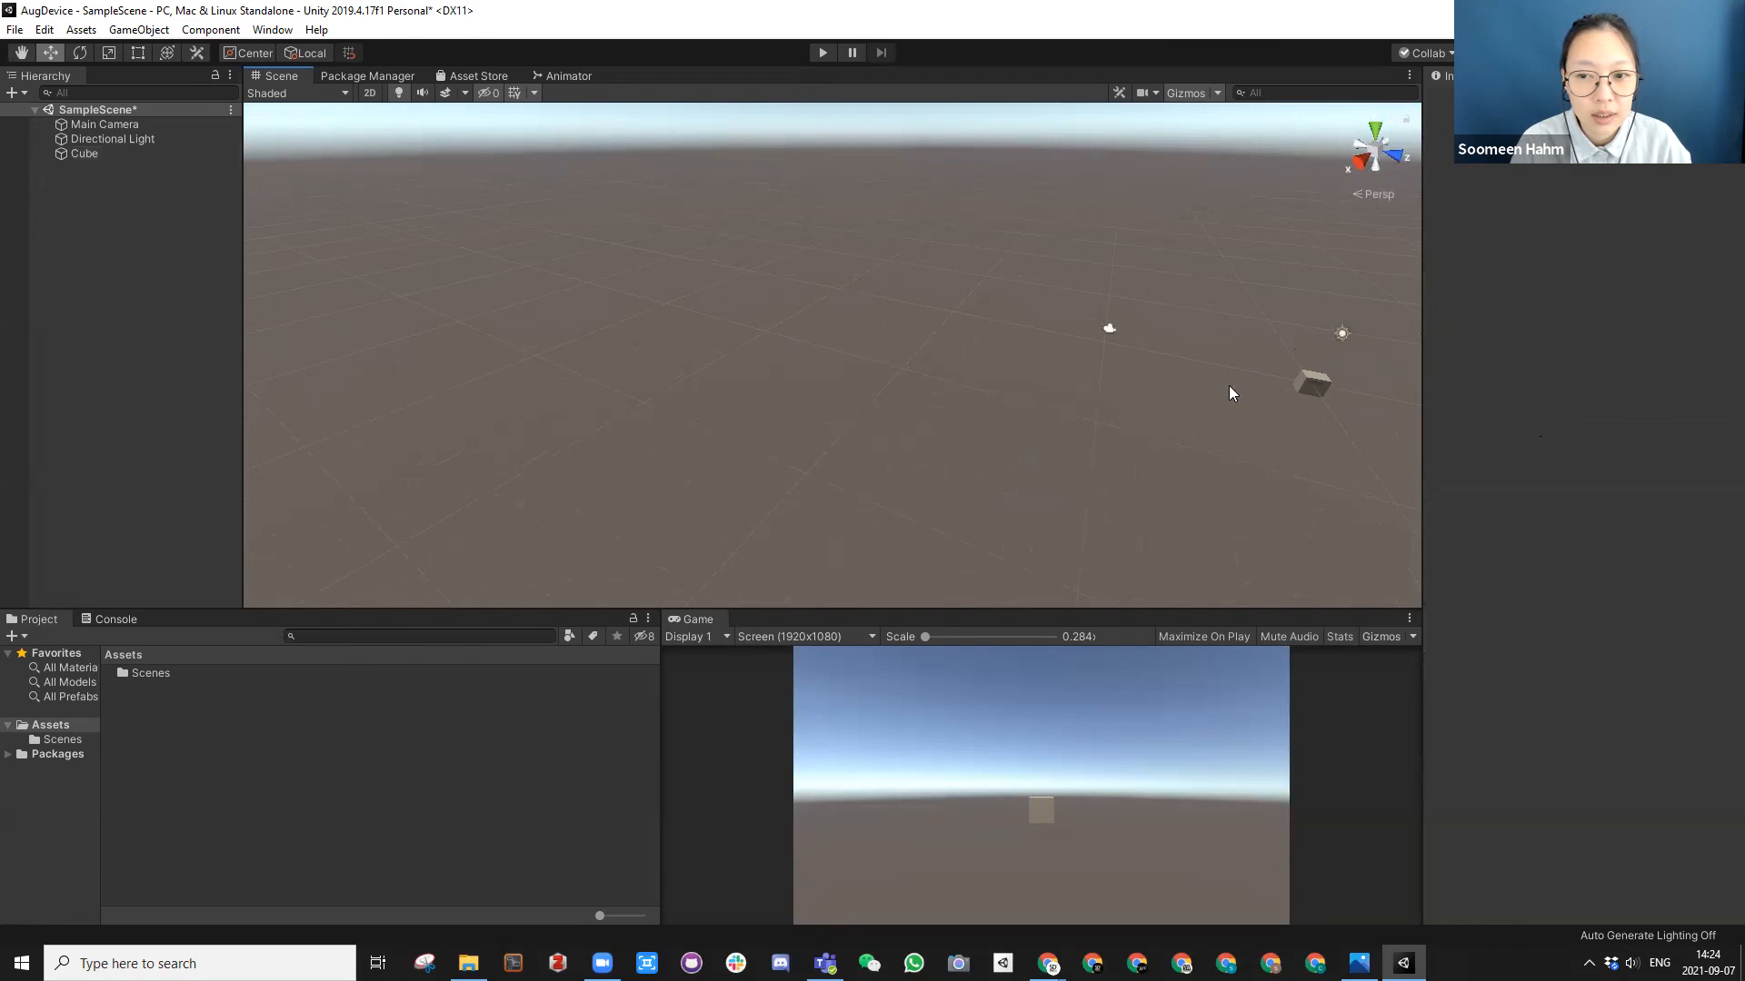
{"action": "left_click", "coordinate": [1303, 385]}
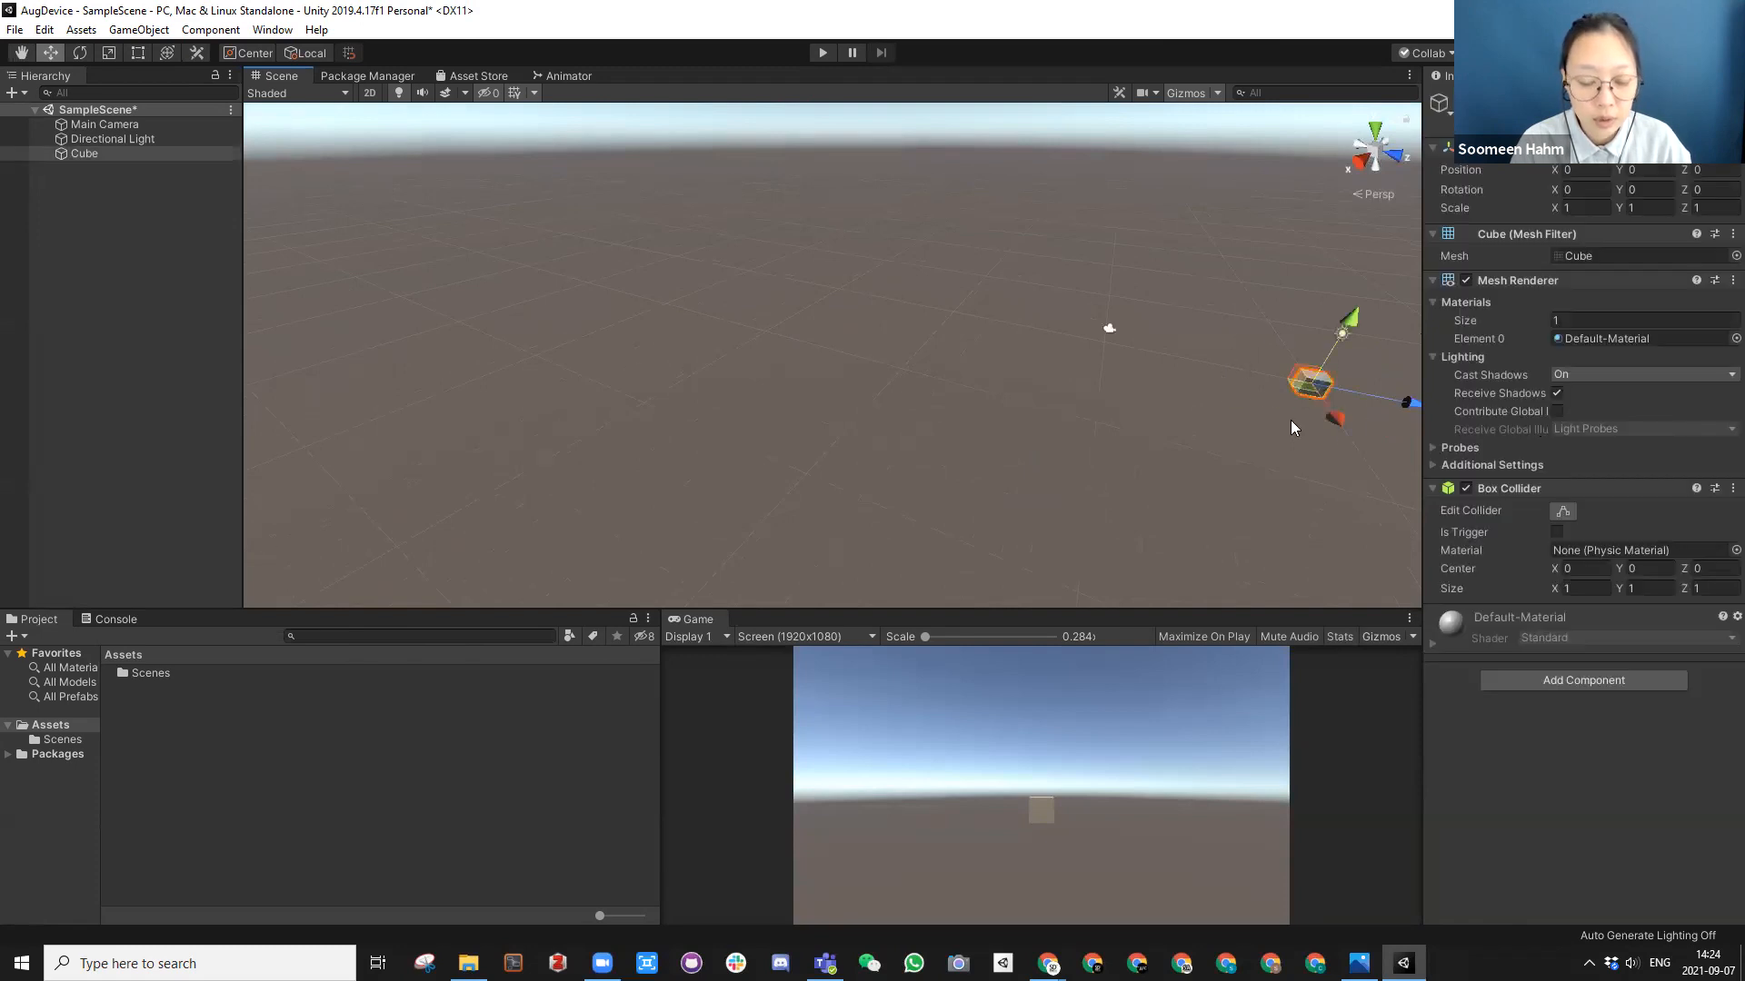
{"action": "key", "text": "f"}
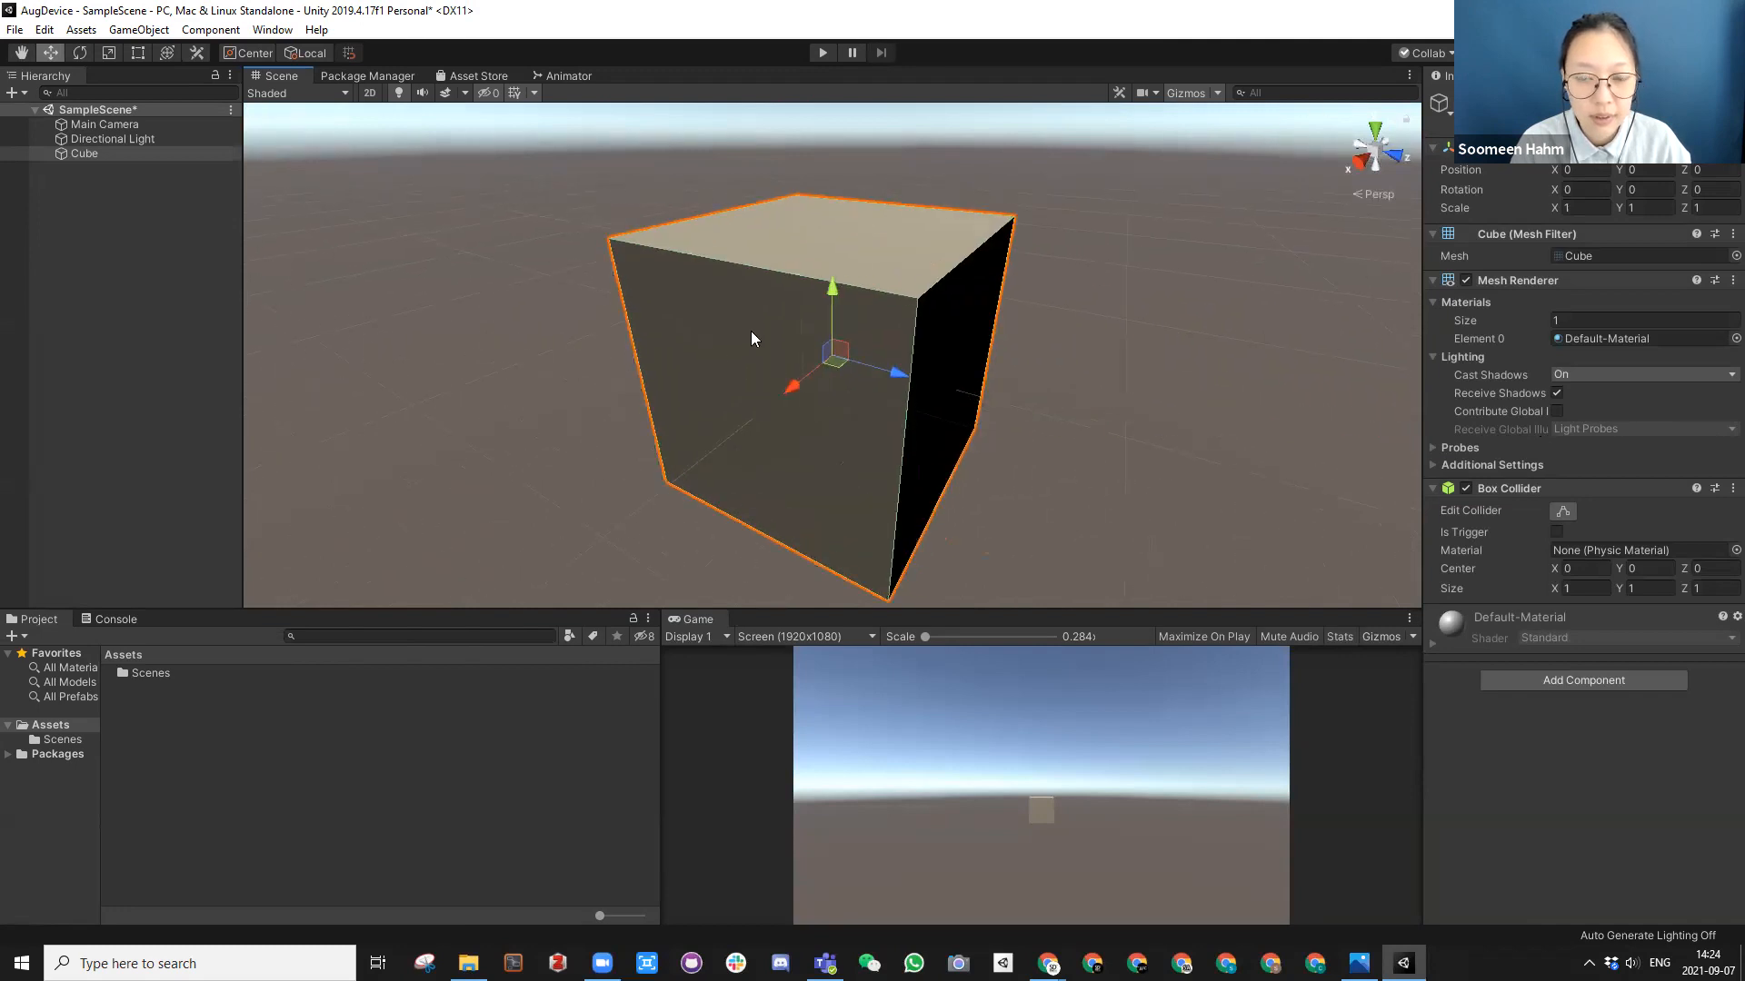
{"action": "scroll", "coordinate": [751, 332], "scroll_direction": "down", "scroll_amount": 5}
{"action": "left_click_drag", "start_coordinate": [904, 400], "coordinate": [897, 449], "text": "alt"}
{"action": "left_click", "coordinate": [900, 459]}
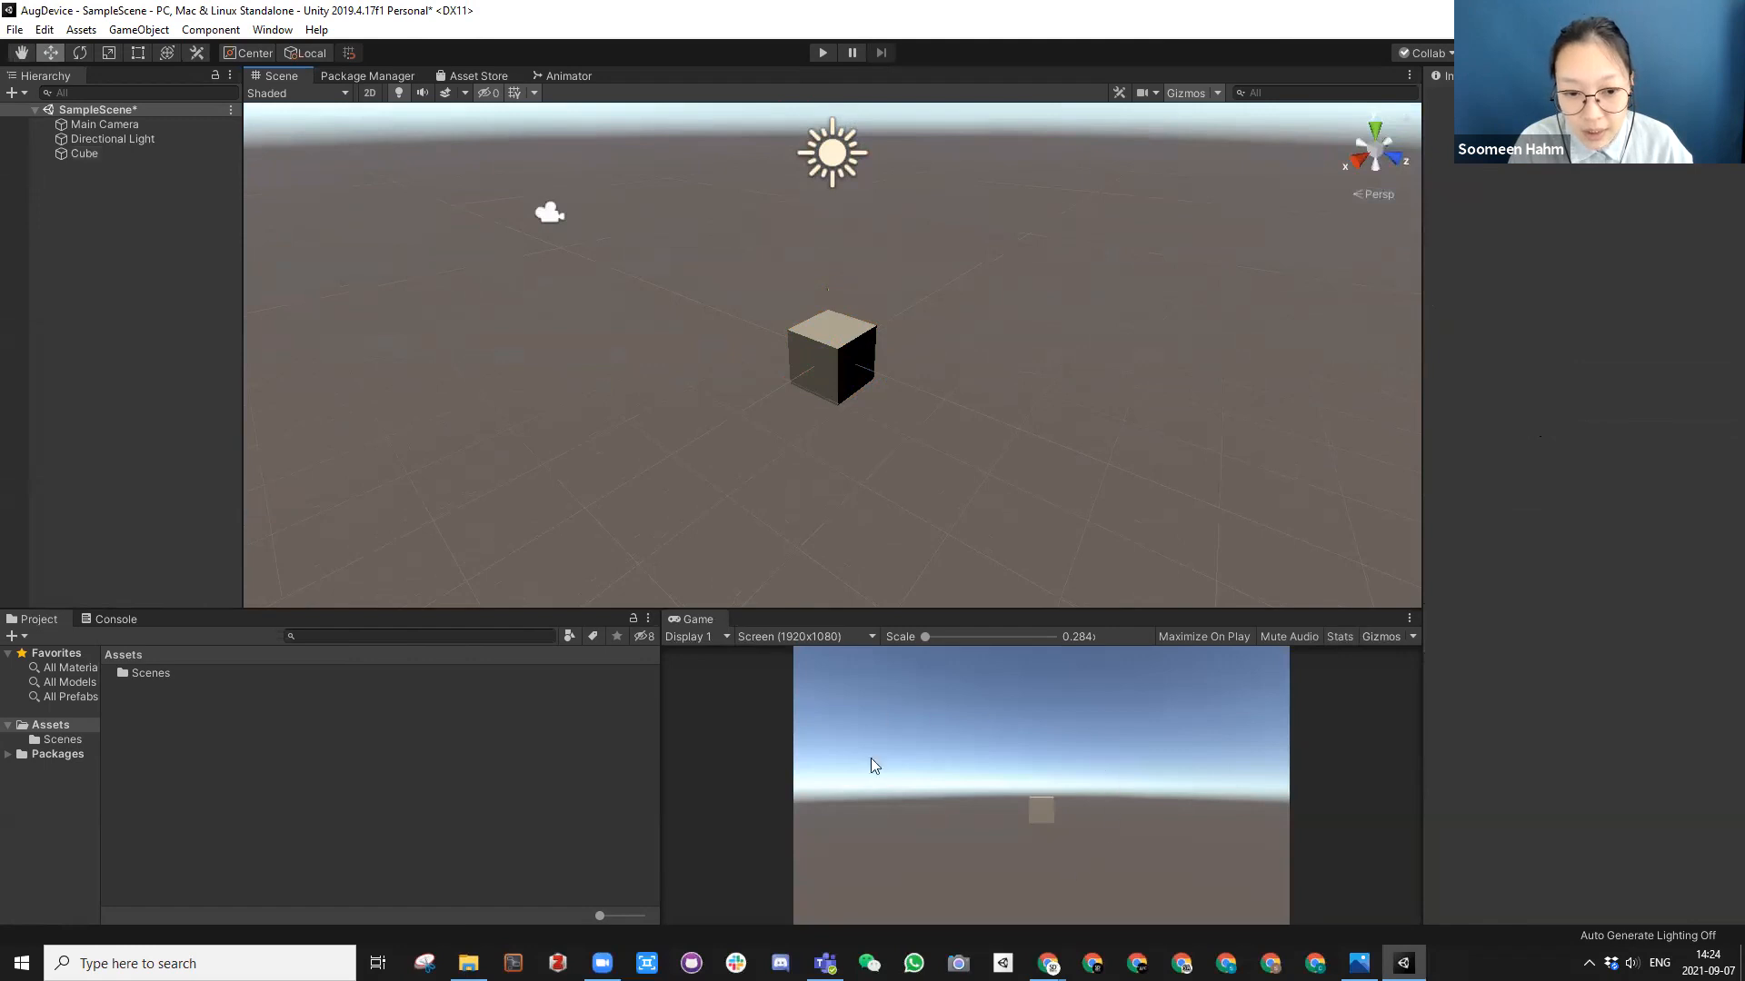
Step: Enlarge the Game view and move the Main Camera along its X axis to about -1.7, comparing the result from different angles
{"action": "left_click_drag", "start_coordinate": [990, 610], "coordinate": [994, 466]}
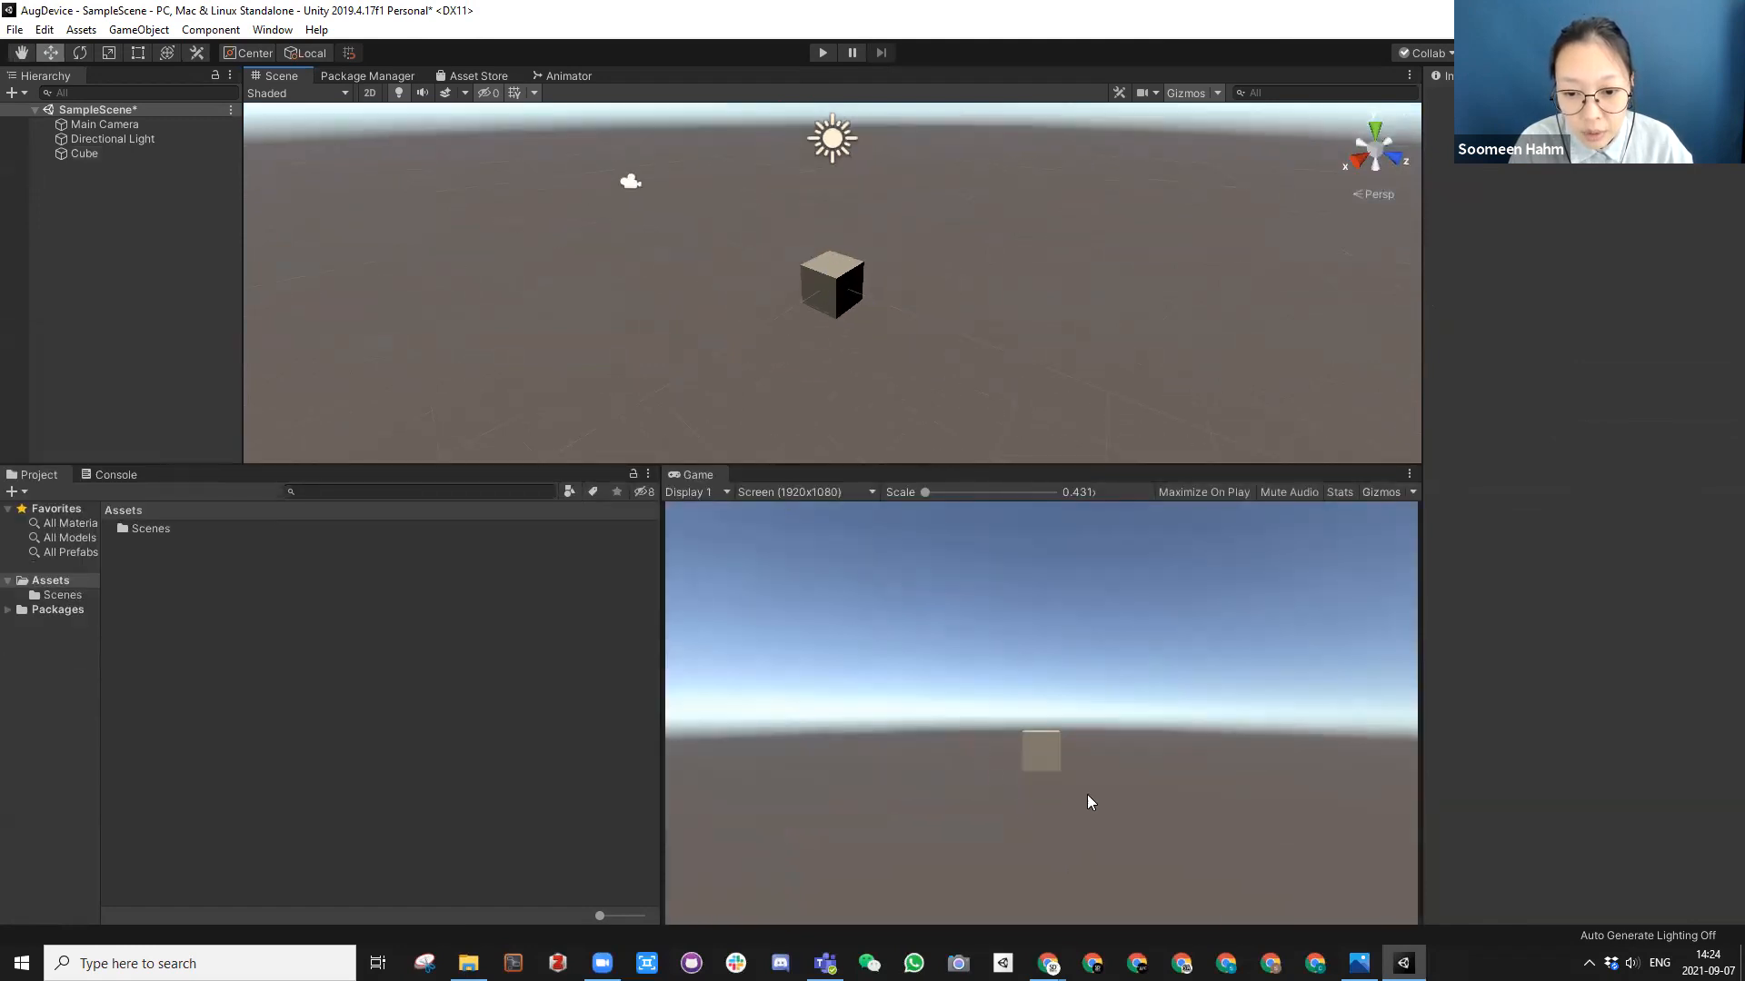
{"action": "left_click", "coordinate": [622, 183]}
{"action": "left_click_drag", "start_coordinate": [665, 248], "coordinate": [819, 291], "text": "alt"}
{"action": "scroll", "coordinate": [783, 323], "scroll_direction": "up", "scroll_amount": 5}
{"action": "middle_click_drag", "start_coordinate": [820, 291], "coordinate": [884, 191]}
{"action": "scroll", "coordinate": [791, 362], "scroll_direction": "down", "scroll_amount": 3}
{"action": "scroll", "coordinate": [793, 378], "scroll_direction": "up", "scroll_amount": 4}
{"action": "scroll", "coordinate": [793, 385], "scroll_direction": "up", "scroll_amount": 2}
{"action": "scroll", "coordinate": [794, 369], "scroll_direction": "down", "scroll_amount": 3}
{"action": "scroll", "coordinate": [873, 313], "scroll_direction": "up", "scroll_amount": 1}
{"action": "middle_click_drag", "start_coordinate": [872, 315], "coordinate": [999, 222]}
{"action": "left_click_drag", "start_coordinate": [1000, 222], "coordinate": [959, 252]}
{"action": "left_click_drag", "start_coordinate": [893, 312], "coordinate": [993, 351], "text": "alt"}
{"action": "middle_click_drag", "start_coordinate": [993, 351], "coordinate": [736, 224]}
Step: Frame the cube in the Scene view at a corner-on angle and give the Scene view more height
{"action": "left_click", "coordinate": [718, 222]}
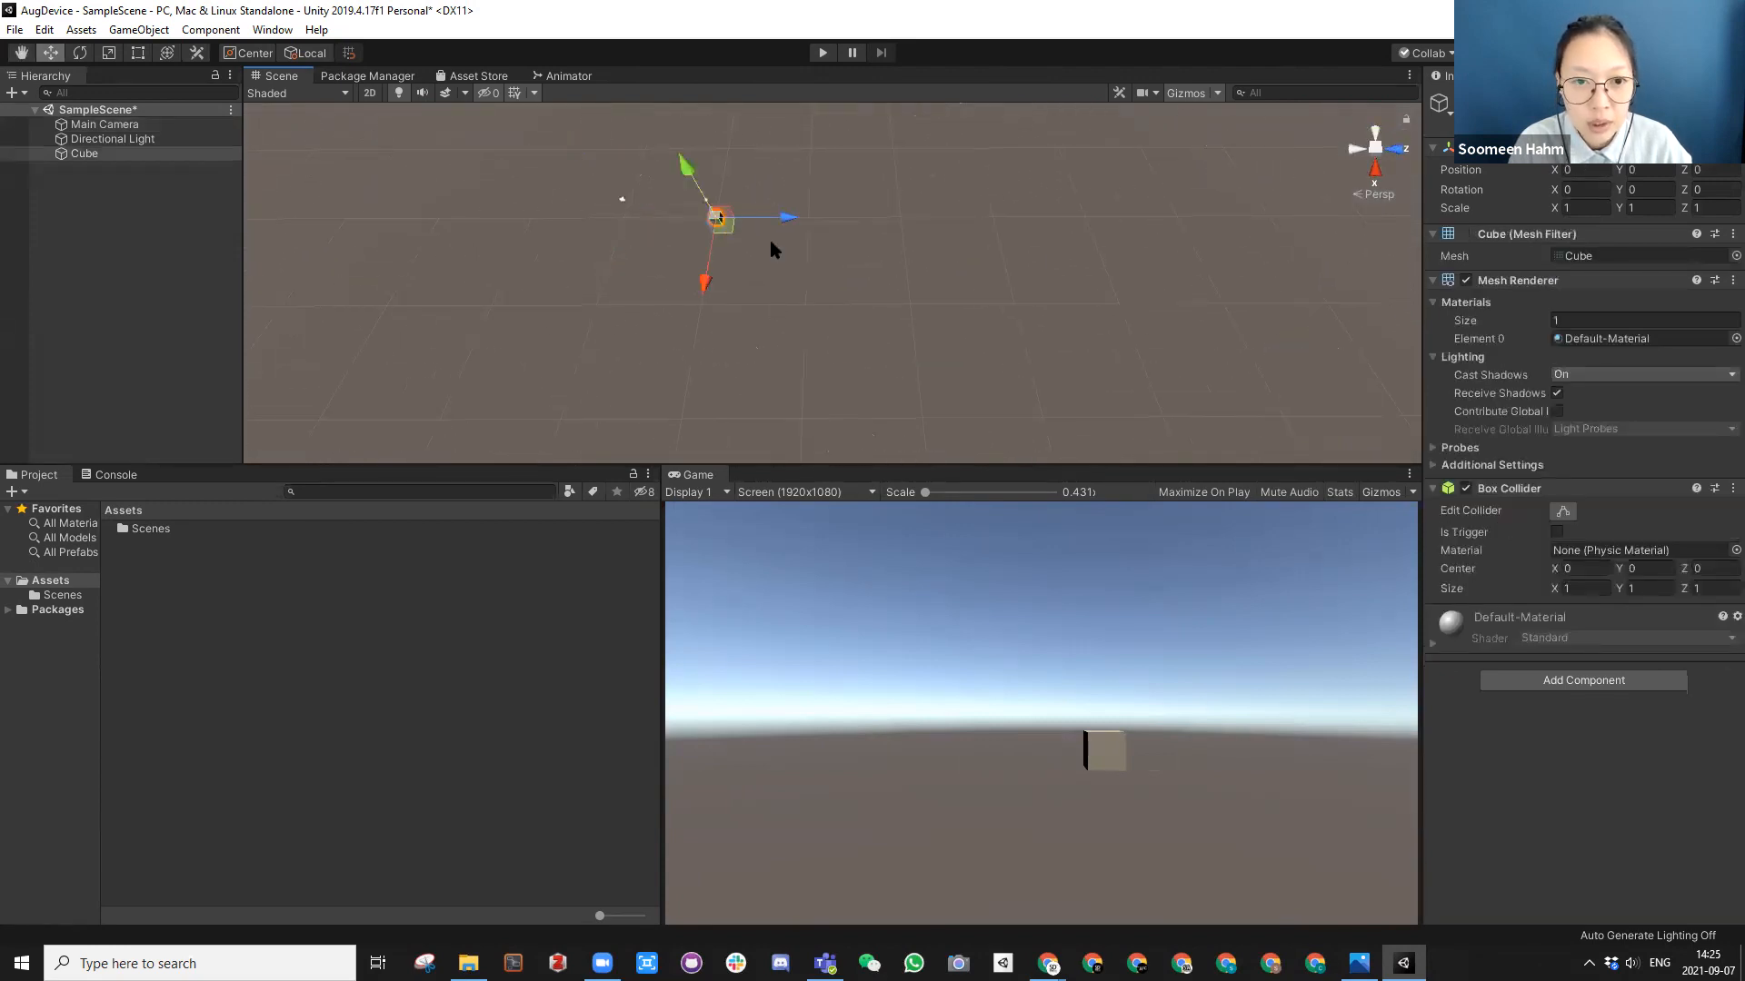
{"action": "key", "text": "f"}
{"action": "left_click_drag", "start_coordinate": [981, 378], "coordinate": [845, 286], "text": "alt"}
{"action": "scroll", "coordinate": [798, 270], "scroll_direction": "down", "scroll_amount": 5, "text": "alt"}
{"action": "middle_click_drag", "start_coordinate": [845, 286], "coordinate": [866, 261], "text": "alt"}
{"action": "scroll", "coordinate": [864, 284], "scroll_direction": "up", "scroll_amount": 3, "text": "alt"}
{"action": "left_click_drag", "start_coordinate": [864, 284], "coordinate": [871, 295], "text": "alt"}
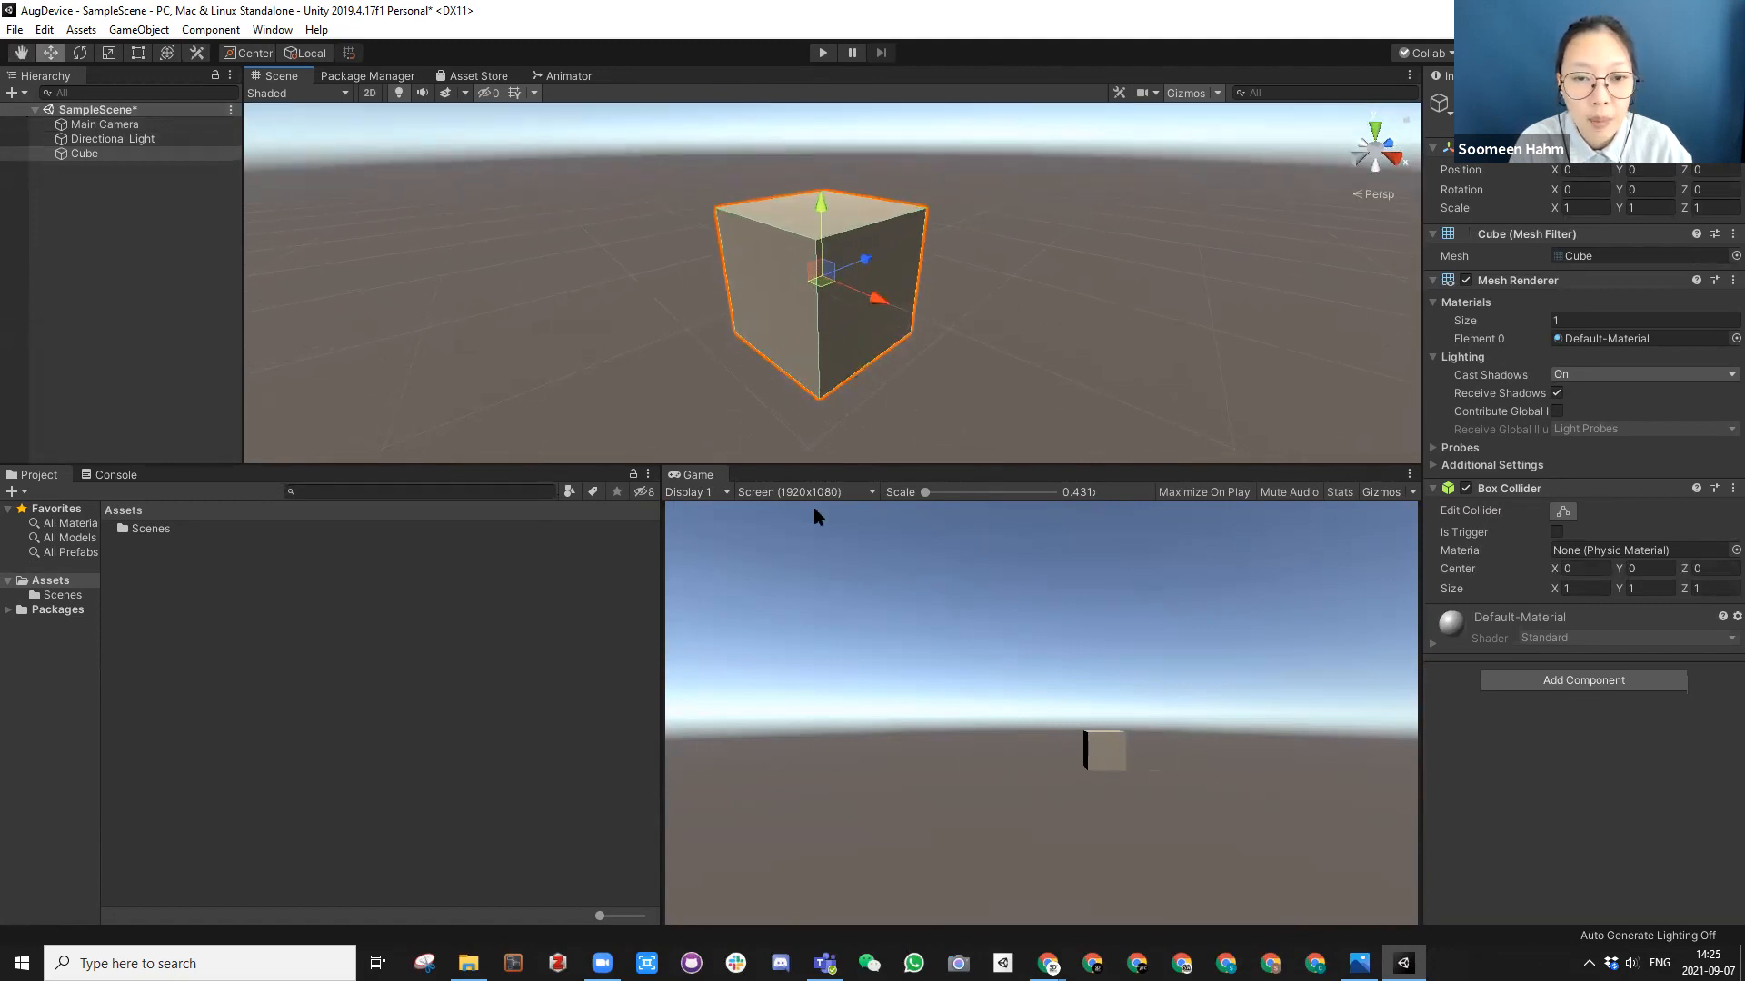
{"action": "left_click_drag", "start_coordinate": [861, 466], "coordinate": [861, 568]}
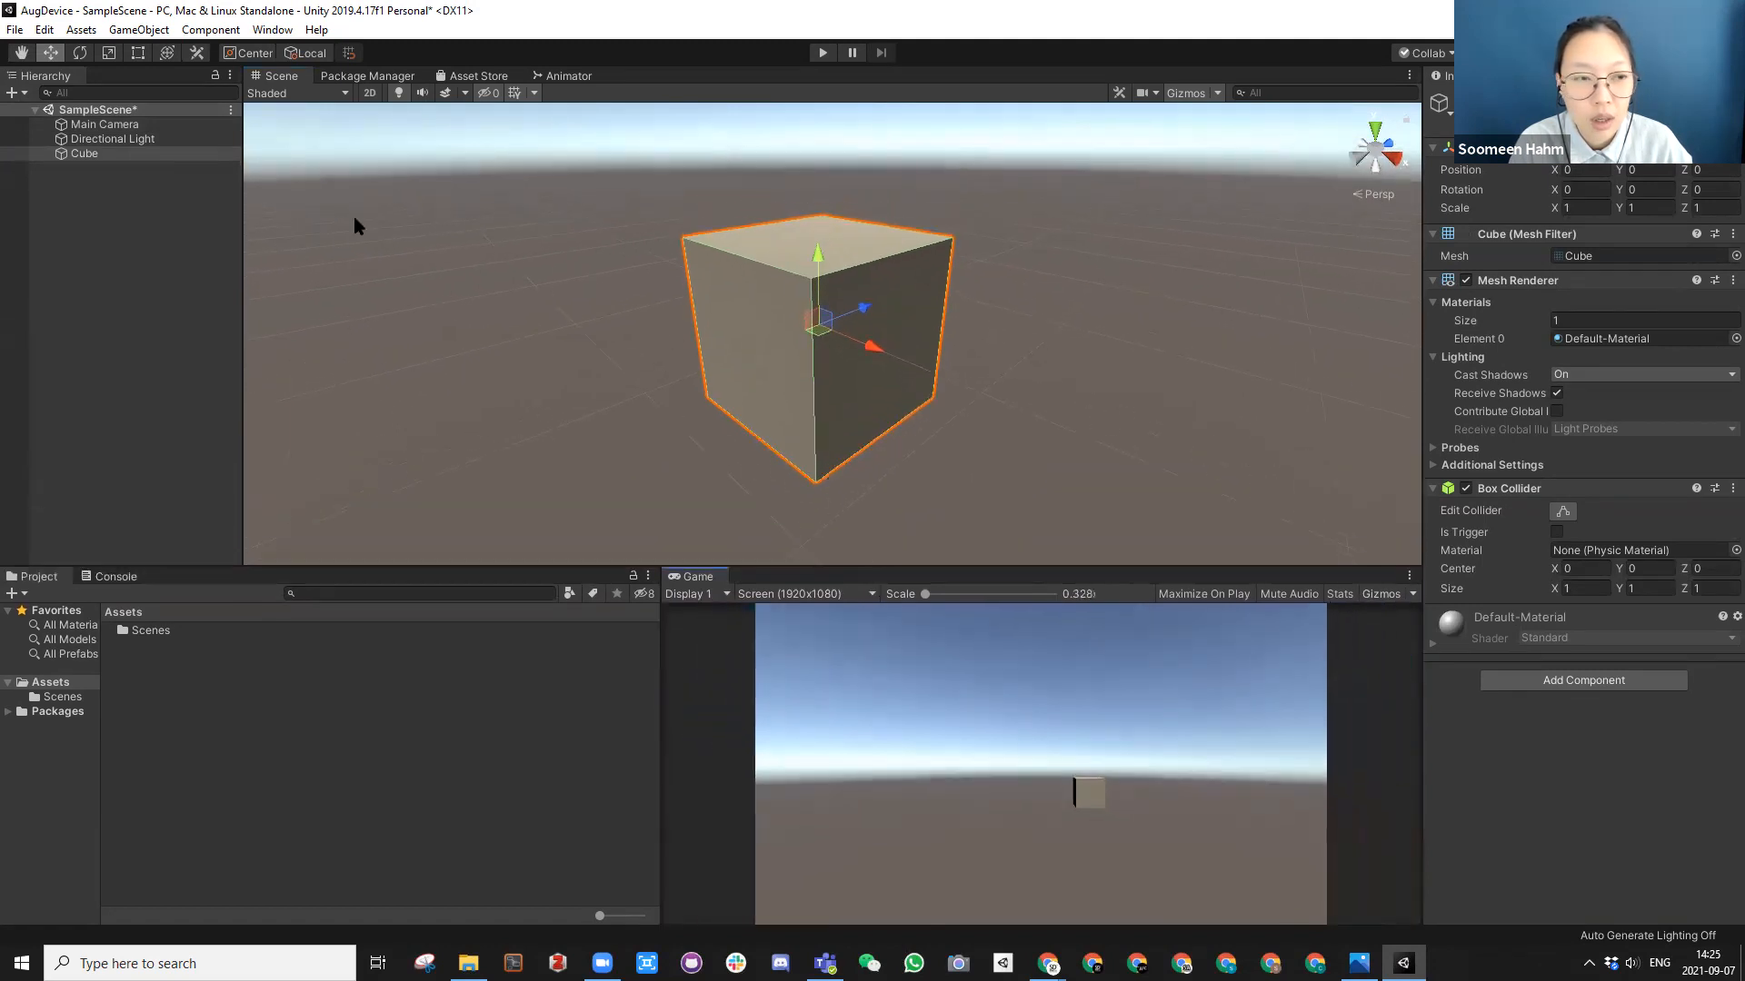
Step: Align the Main Camera with the current Scene view of the cube
{"action": "left_click", "coordinate": [94, 126]}
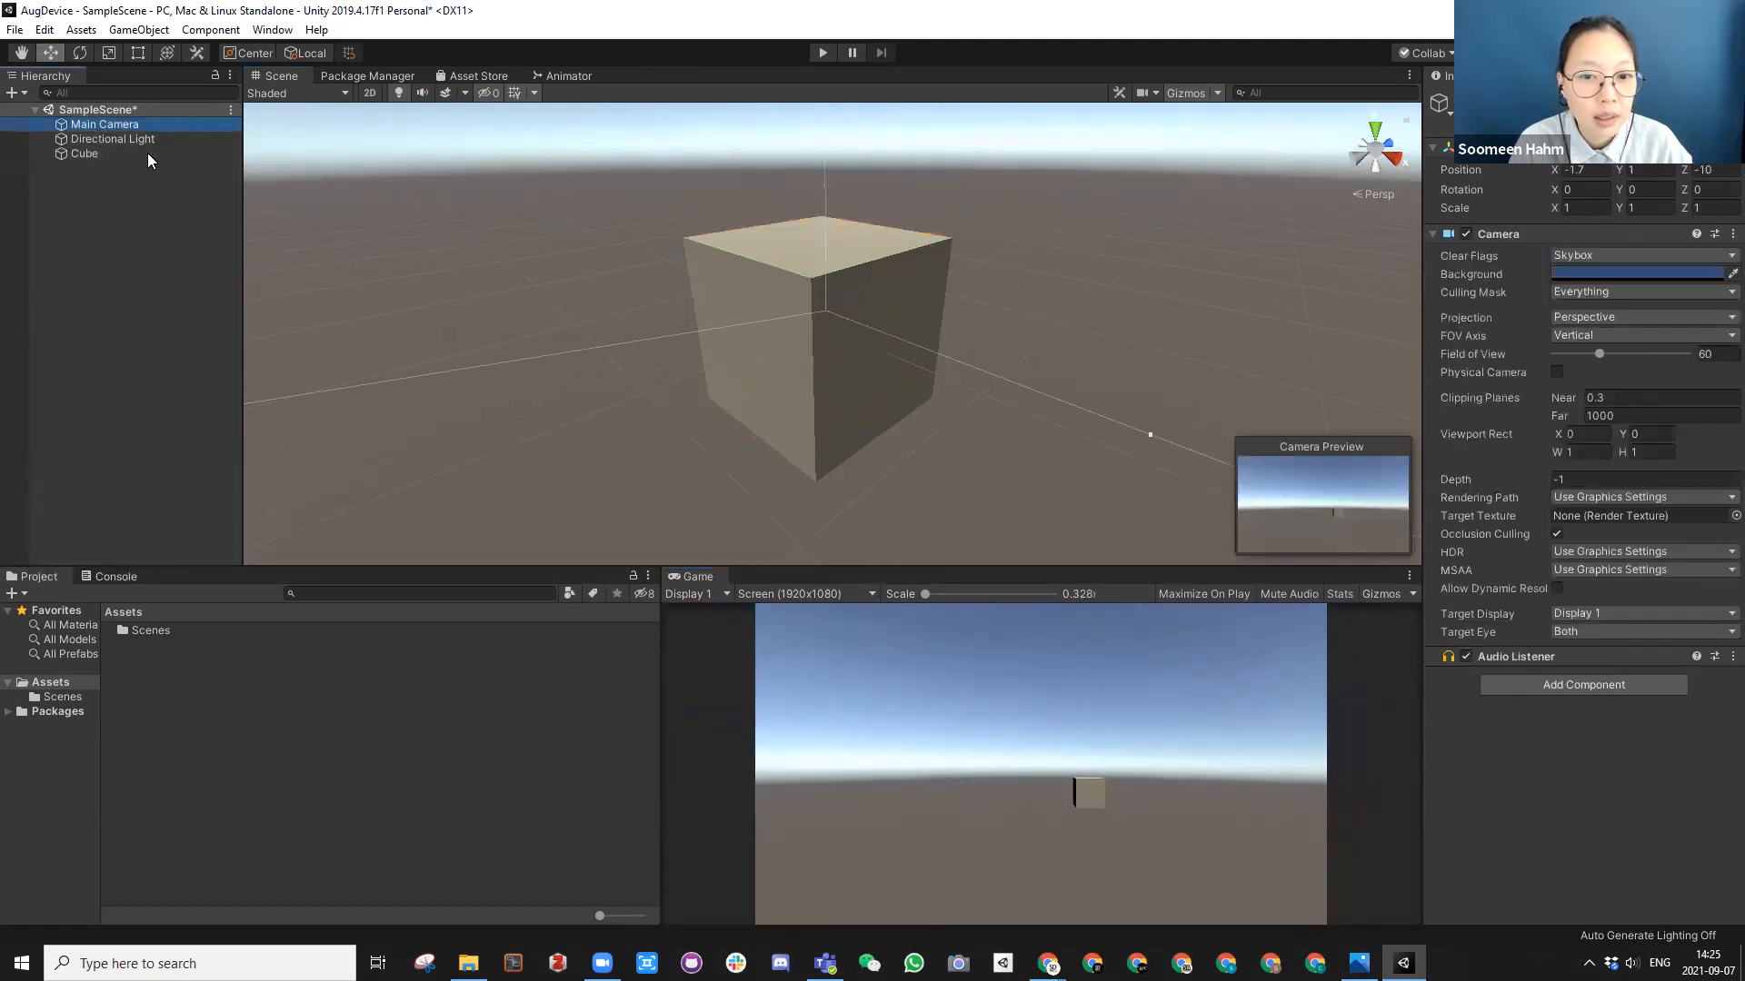
{"action": "left_click", "coordinate": [118, 33]}
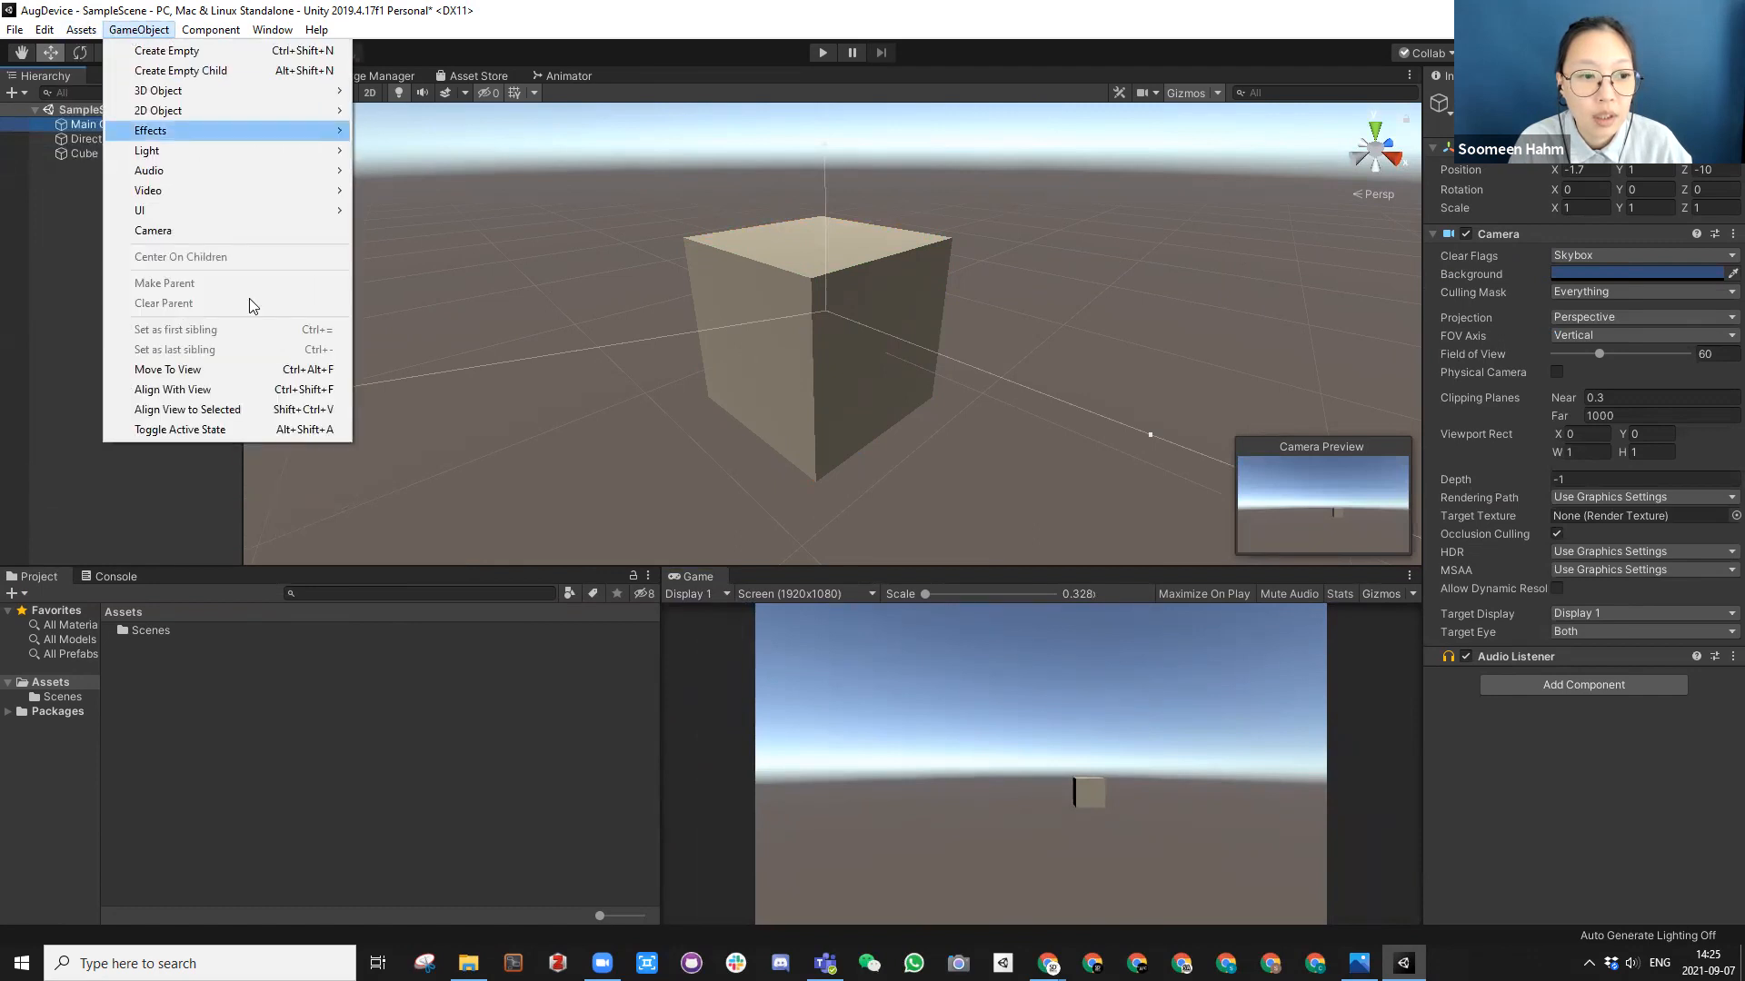
{"action": "left_click", "coordinate": [307, 392]}
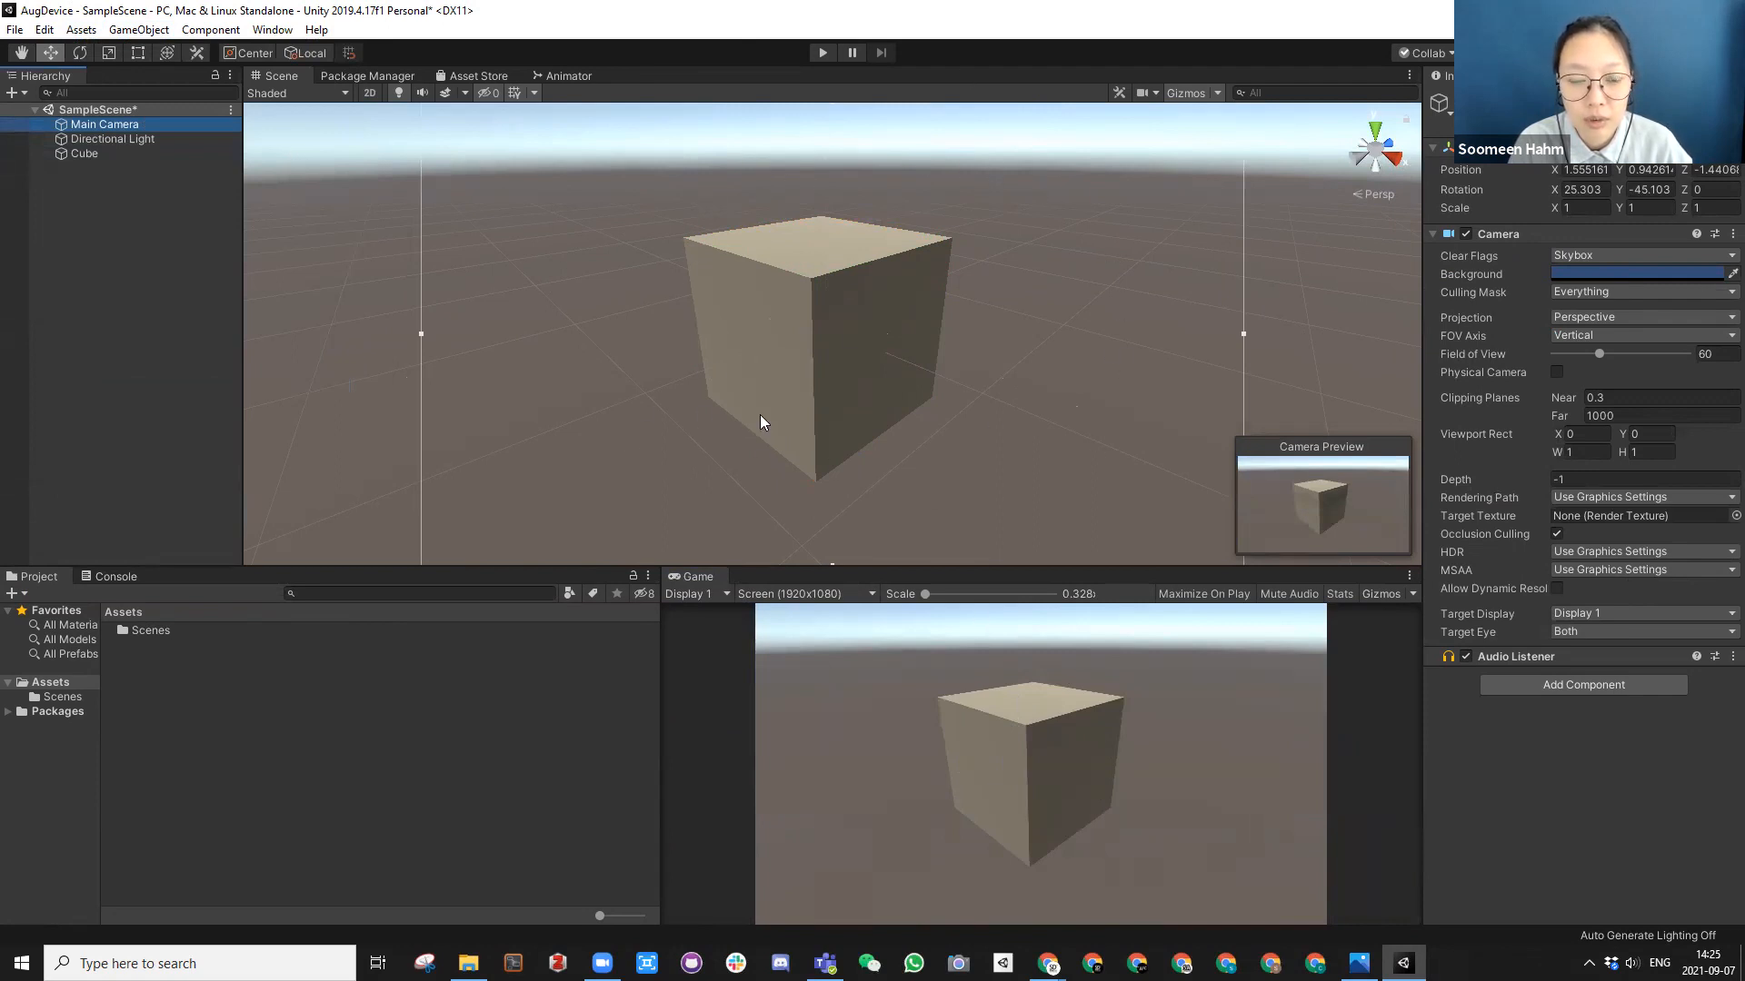
Step: Frame the Main Camera in the Scene view and examine its placement relative to the cube from several angles and distances
{"action": "key", "text": "f"}
{"action": "left_click_drag", "start_coordinate": [879, 367], "coordinate": [752, 305], "text": "alt"}
{"action": "scroll", "coordinate": [832, 329], "scroll_direction": "up", "scroll_amount": 15}
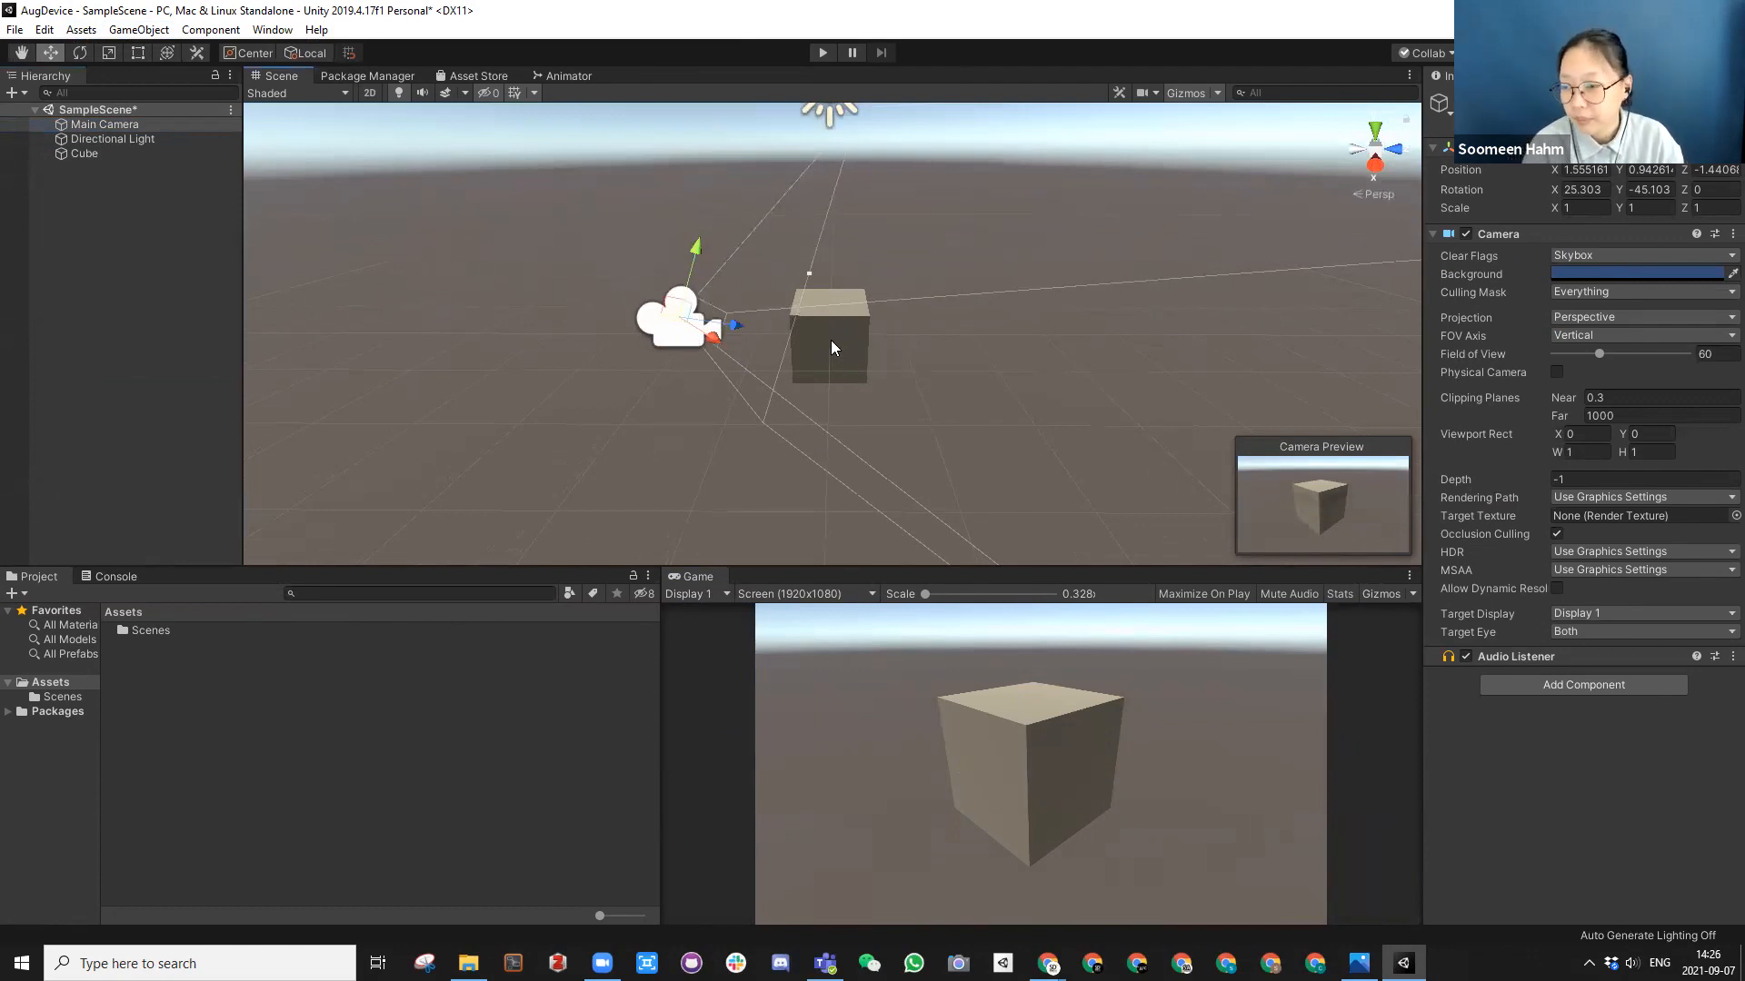
{"action": "scroll", "coordinate": [802, 307], "scroll_direction": "up", "scroll_amount": 10}
{"action": "scroll", "coordinate": [801, 307], "scroll_direction": "down", "scroll_amount": 7}
{"action": "left_click_drag", "start_coordinate": [802, 307], "coordinate": [874, 318], "text": "alt"}
{"action": "left_click", "coordinate": [958, 349]}
{"action": "scroll", "coordinate": [870, 319], "scroll_direction": "up", "scroll_amount": 8}
{"action": "scroll", "coordinate": [871, 321], "scroll_direction": "down", "scroll_amount": 5}
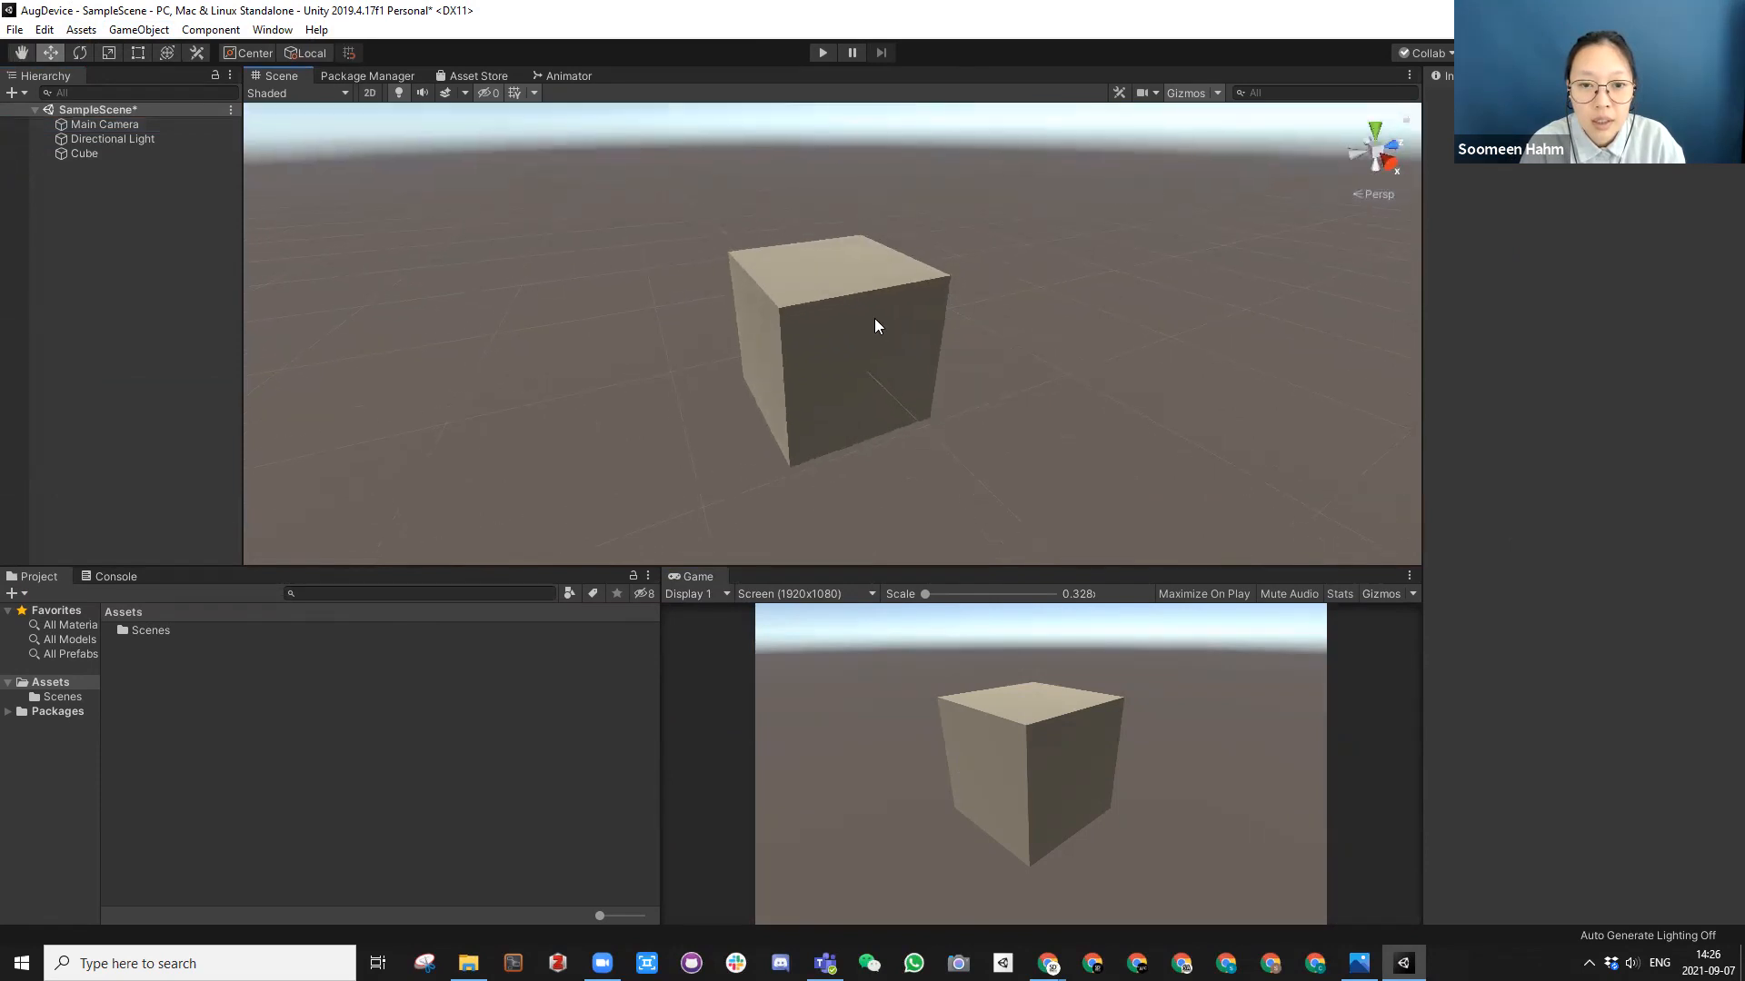
Step: Select and deselect the cube, and view it together with the camera and light from farther away and higher up
{"action": "left_click", "coordinate": [843, 326]}
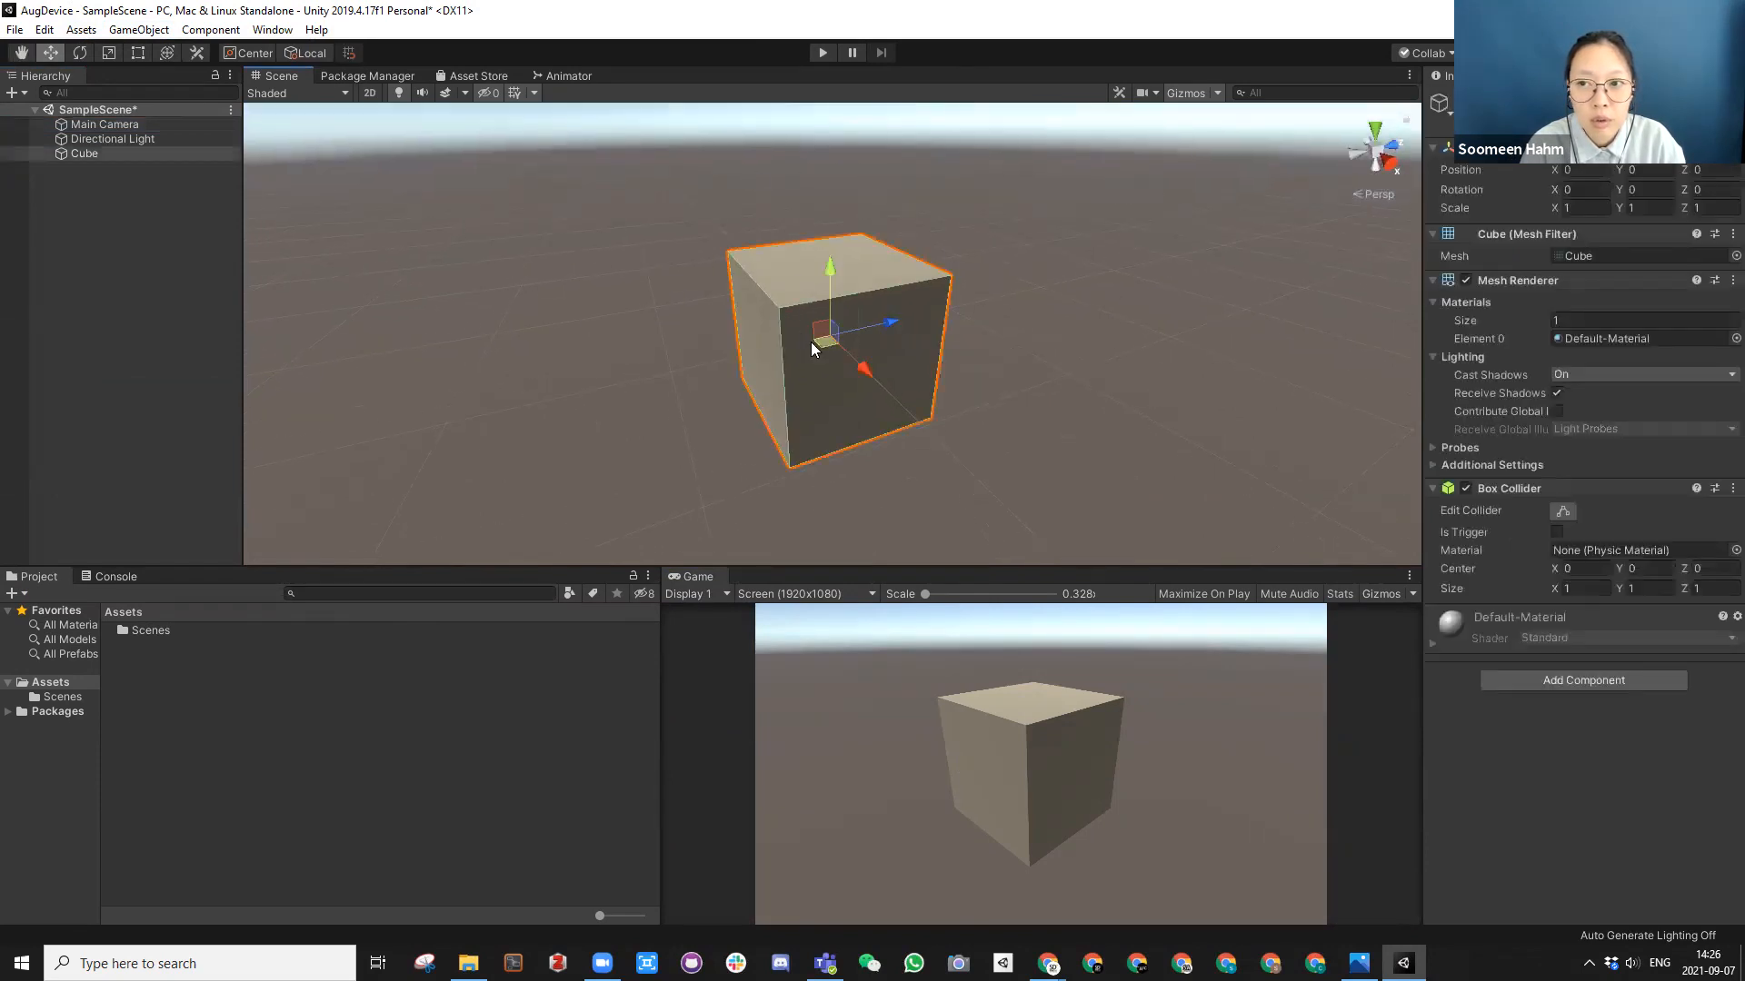
{"action": "left_click", "coordinate": [1088, 383]}
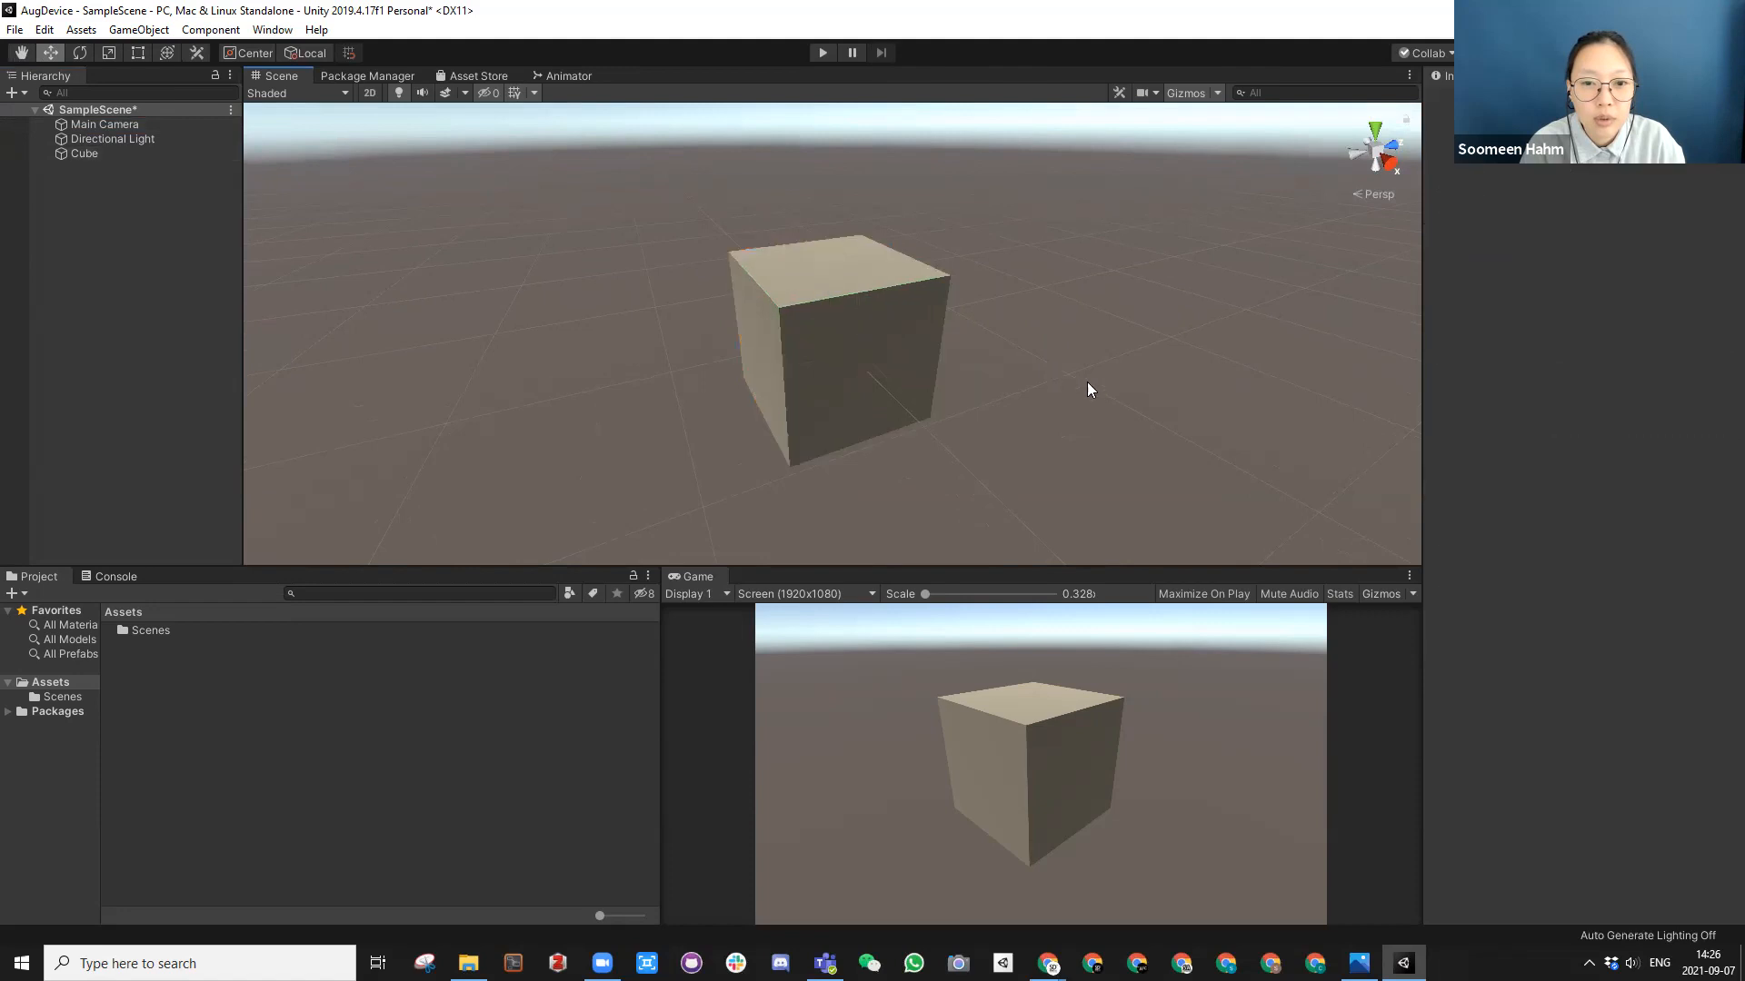
{"action": "scroll", "coordinate": [859, 406], "scroll_direction": "down", "scroll_amount": 8}
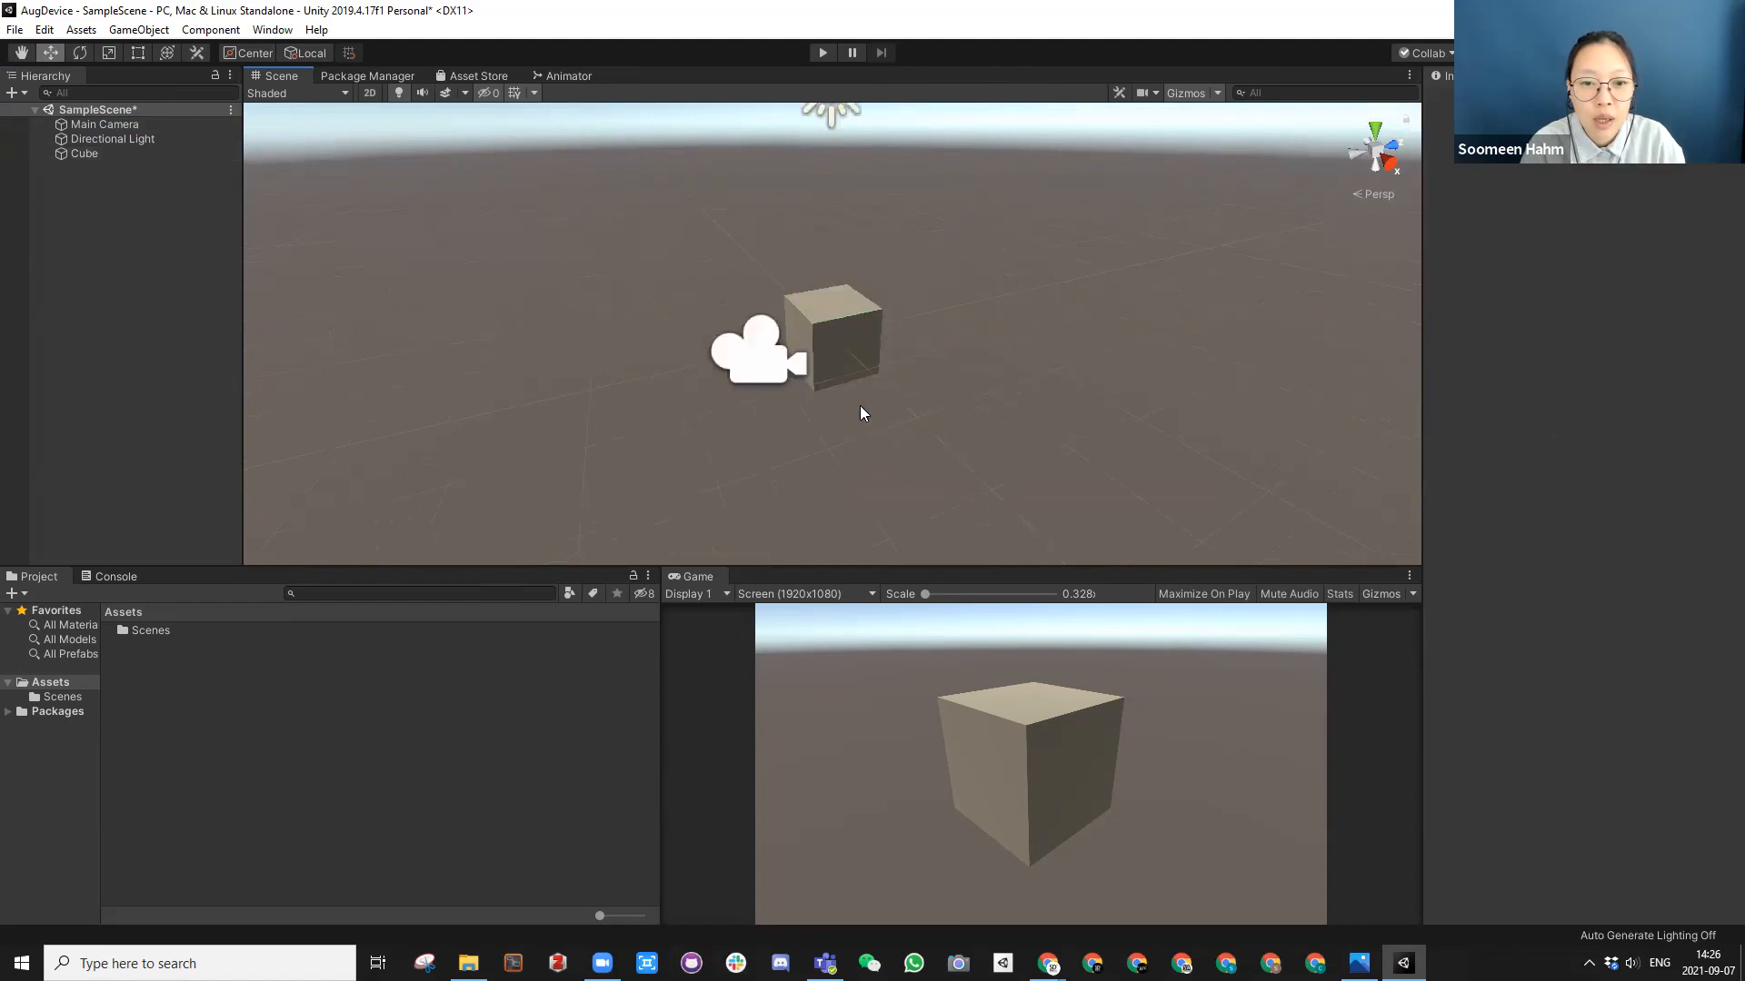
{"action": "scroll", "coordinate": [861, 381], "scroll_direction": "up", "scroll_amount": 5}
{"action": "scroll", "coordinate": [858, 380], "scroll_direction": "down", "scroll_amount": 5}
{"action": "left_click_drag", "start_coordinate": [860, 381], "coordinate": [890, 434], "text": "alt"}
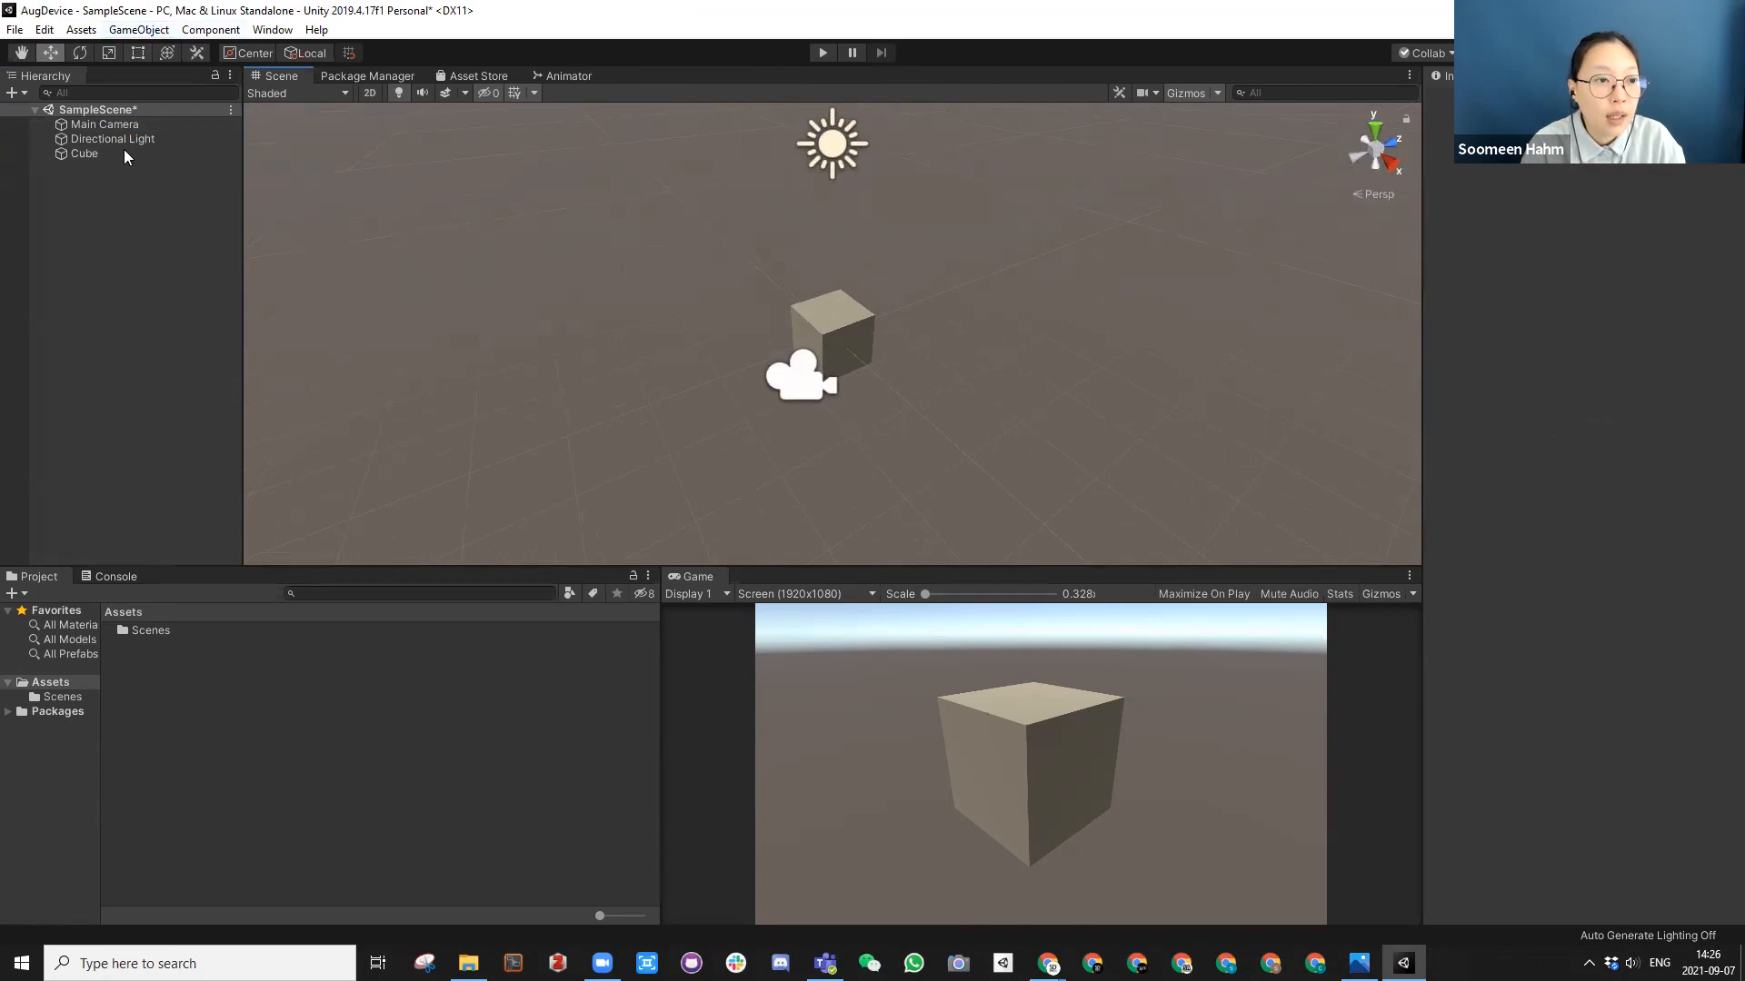
Step: Add a Plane to the scene and reset its Transform so it sits at the origin
{"action": "left_click", "coordinate": [147, 30]}
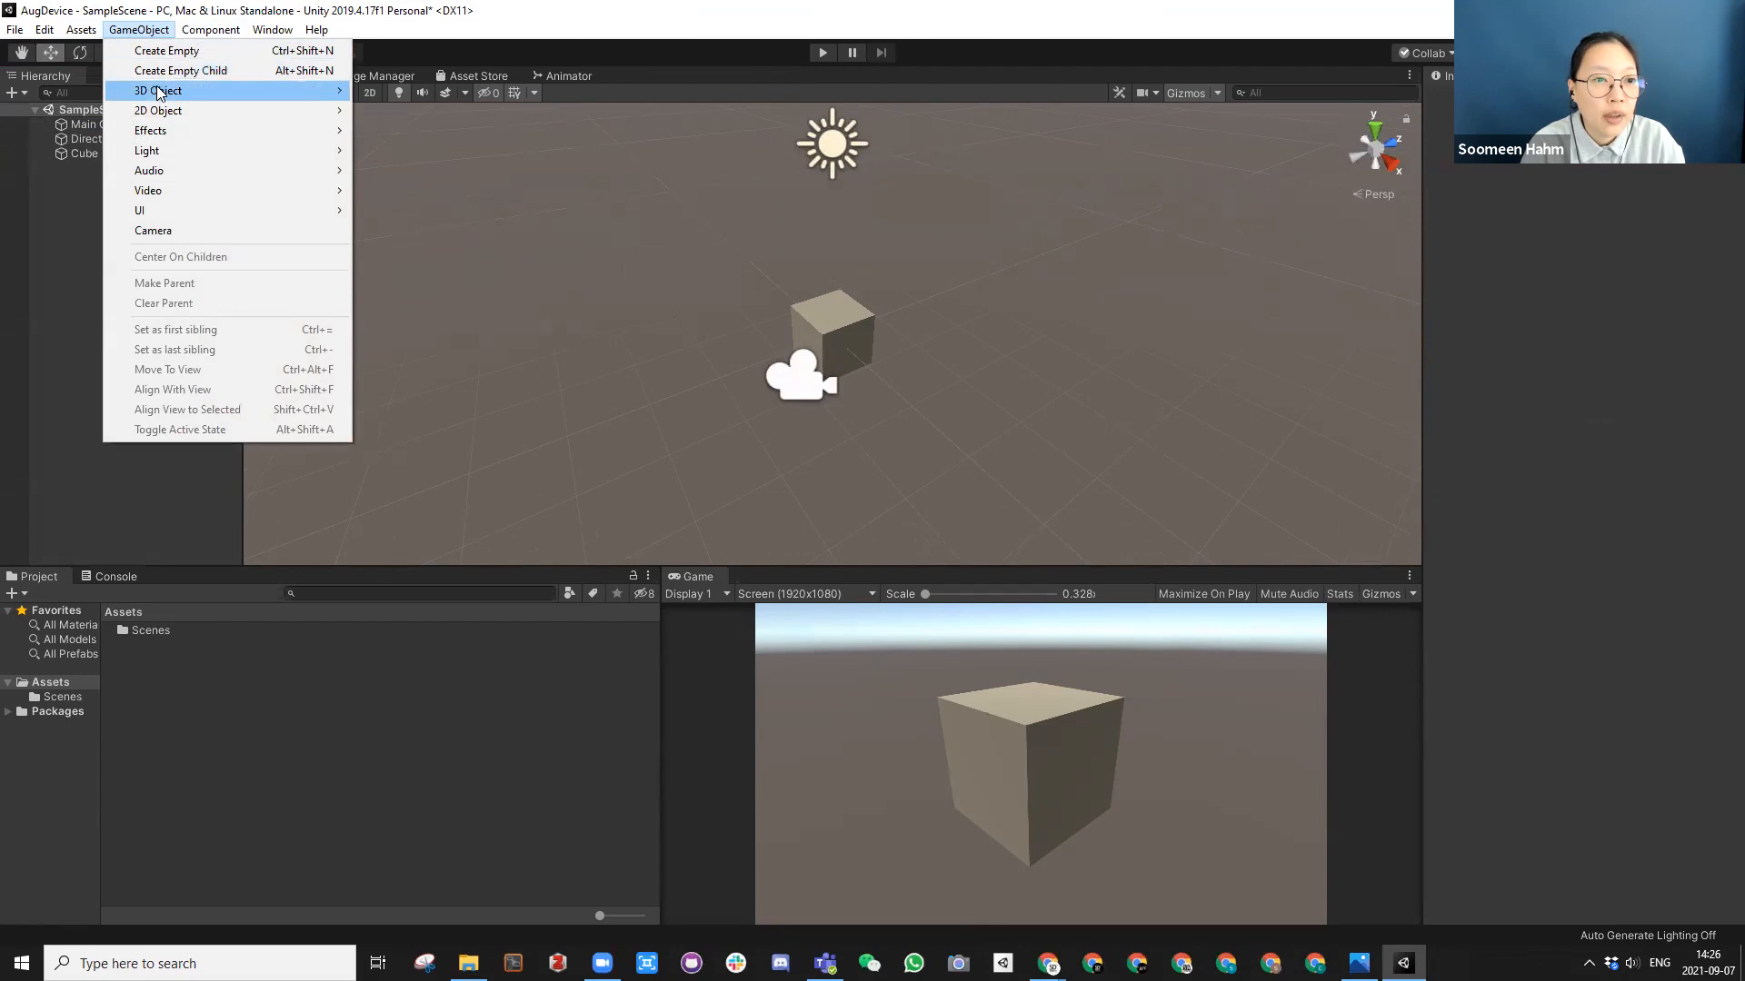
{"action": "mouse_move", "coordinate": [200, 94]}
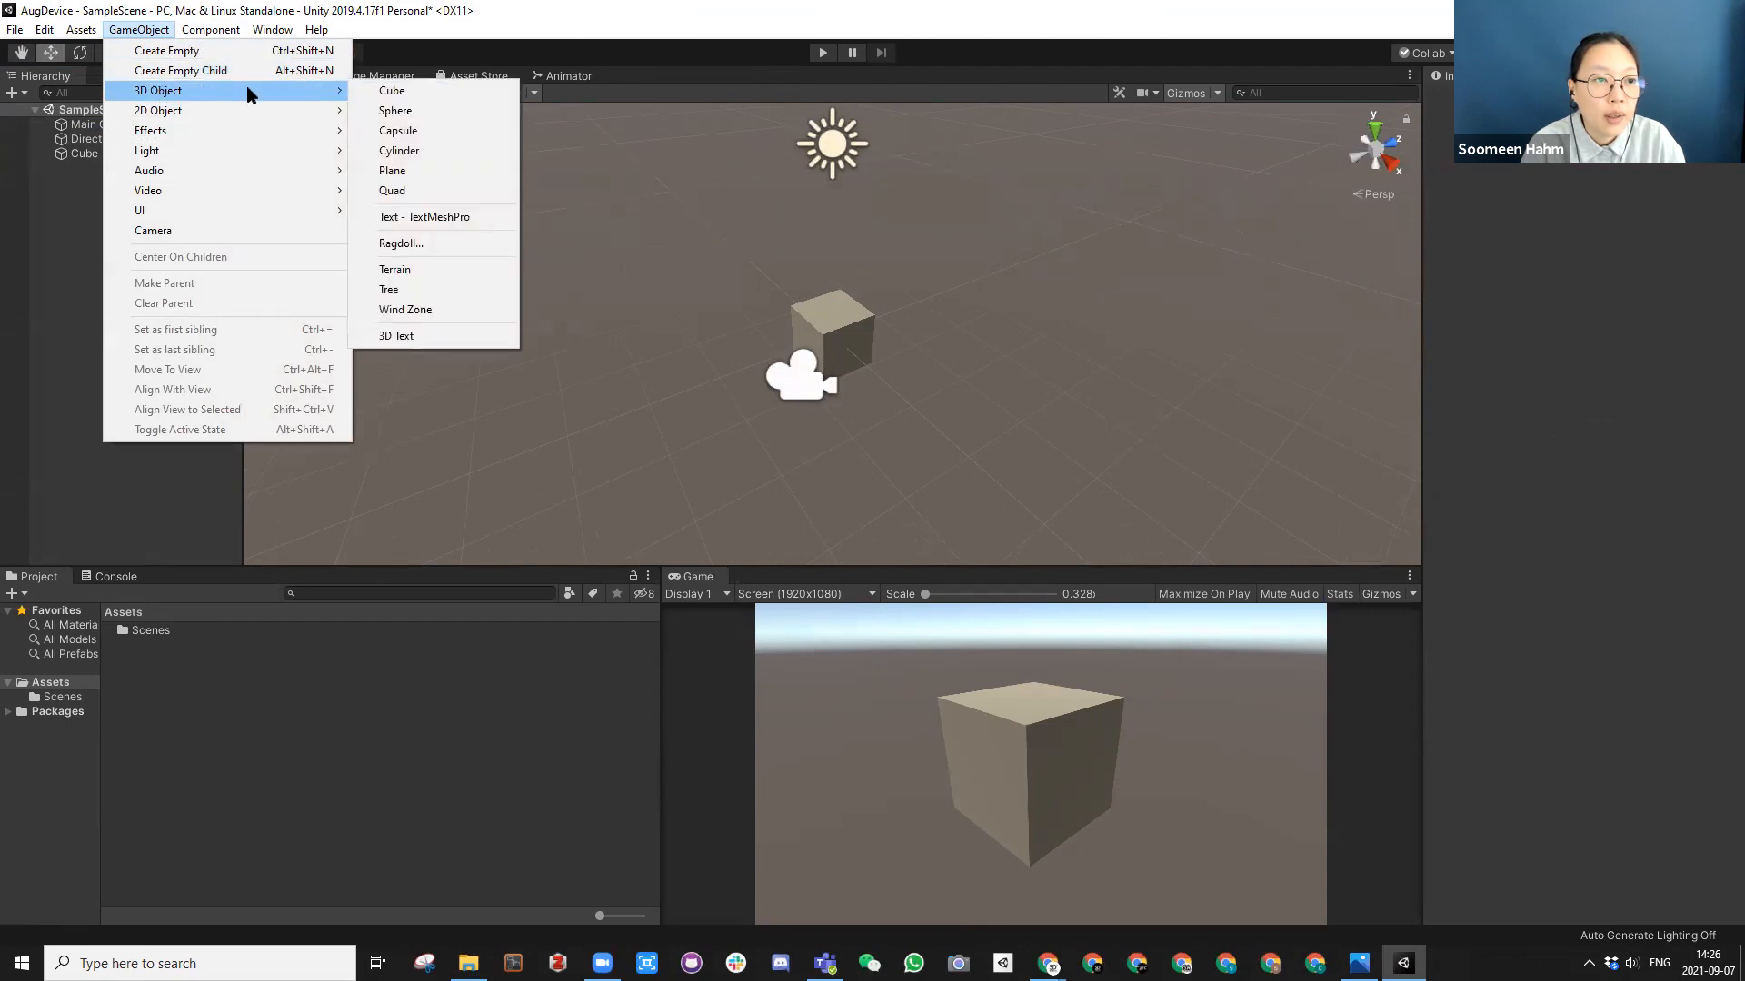
{"action": "left_click", "coordinate": [410, 170]}
{"action": "left_click_drag", "start_coordinate": [845, 363], "coordinate": [1141, 202], "text": "alt"}
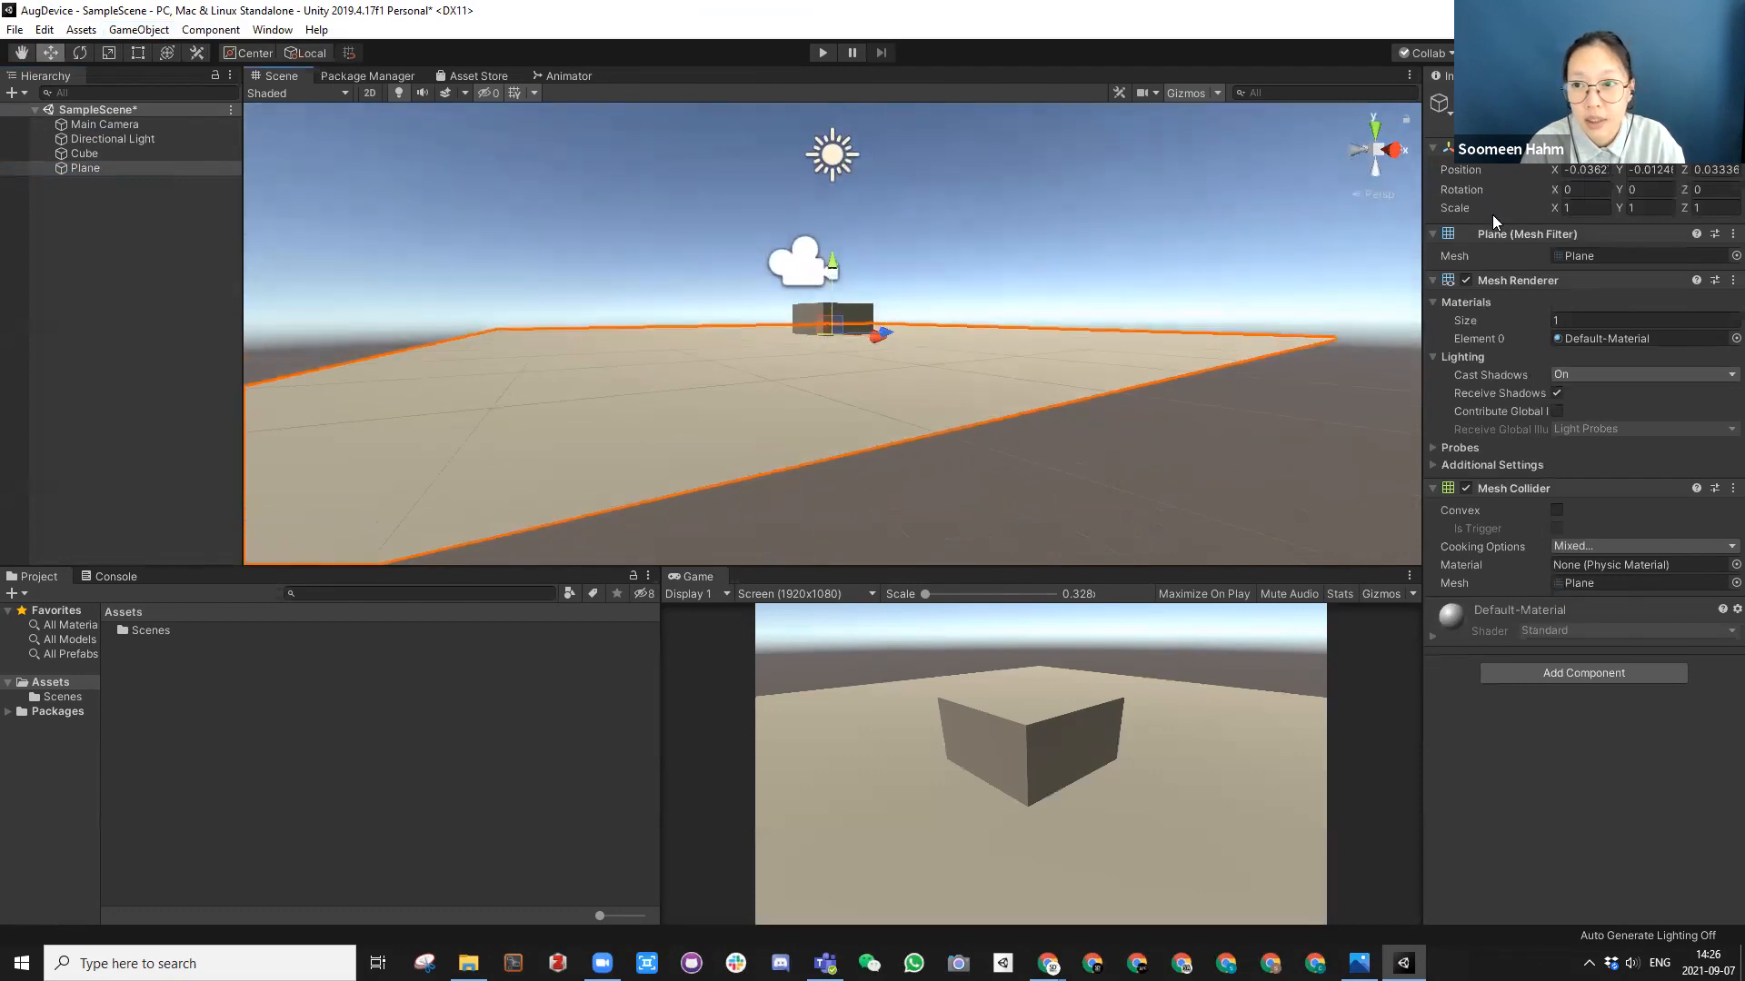
{"action": "right_click", "coordinate": [1509, 162]}
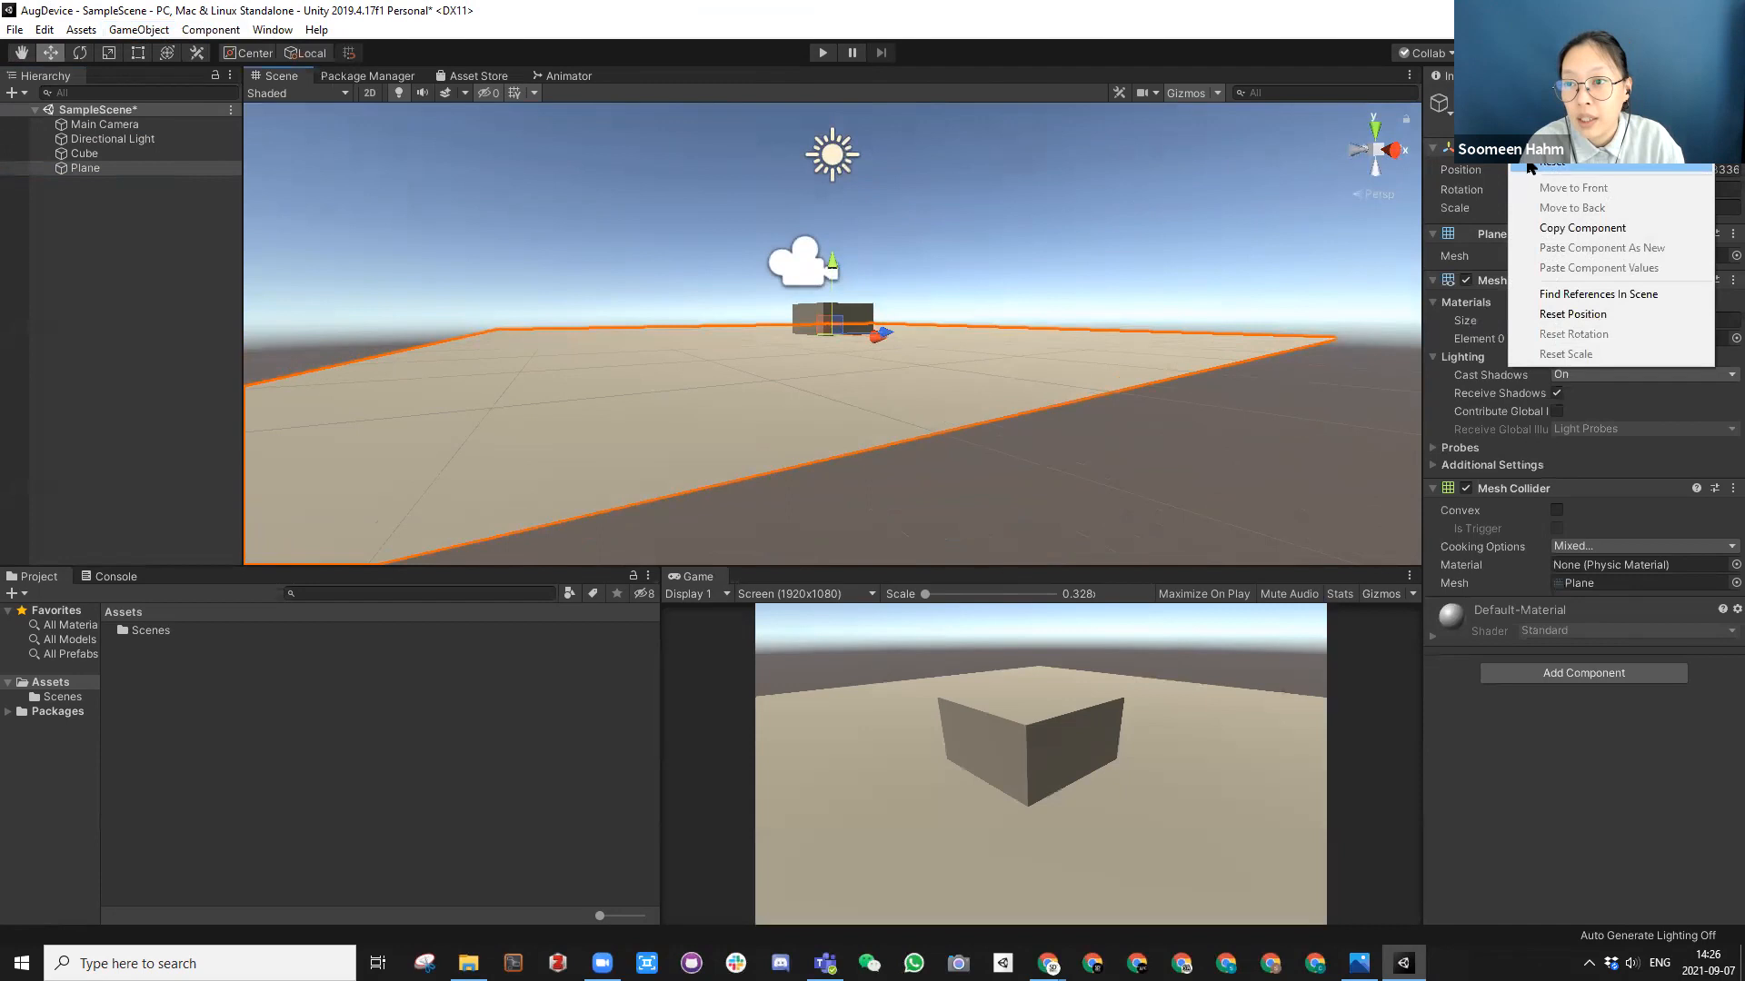
{"action": "left_click", "coordinate": [1565, 187]}
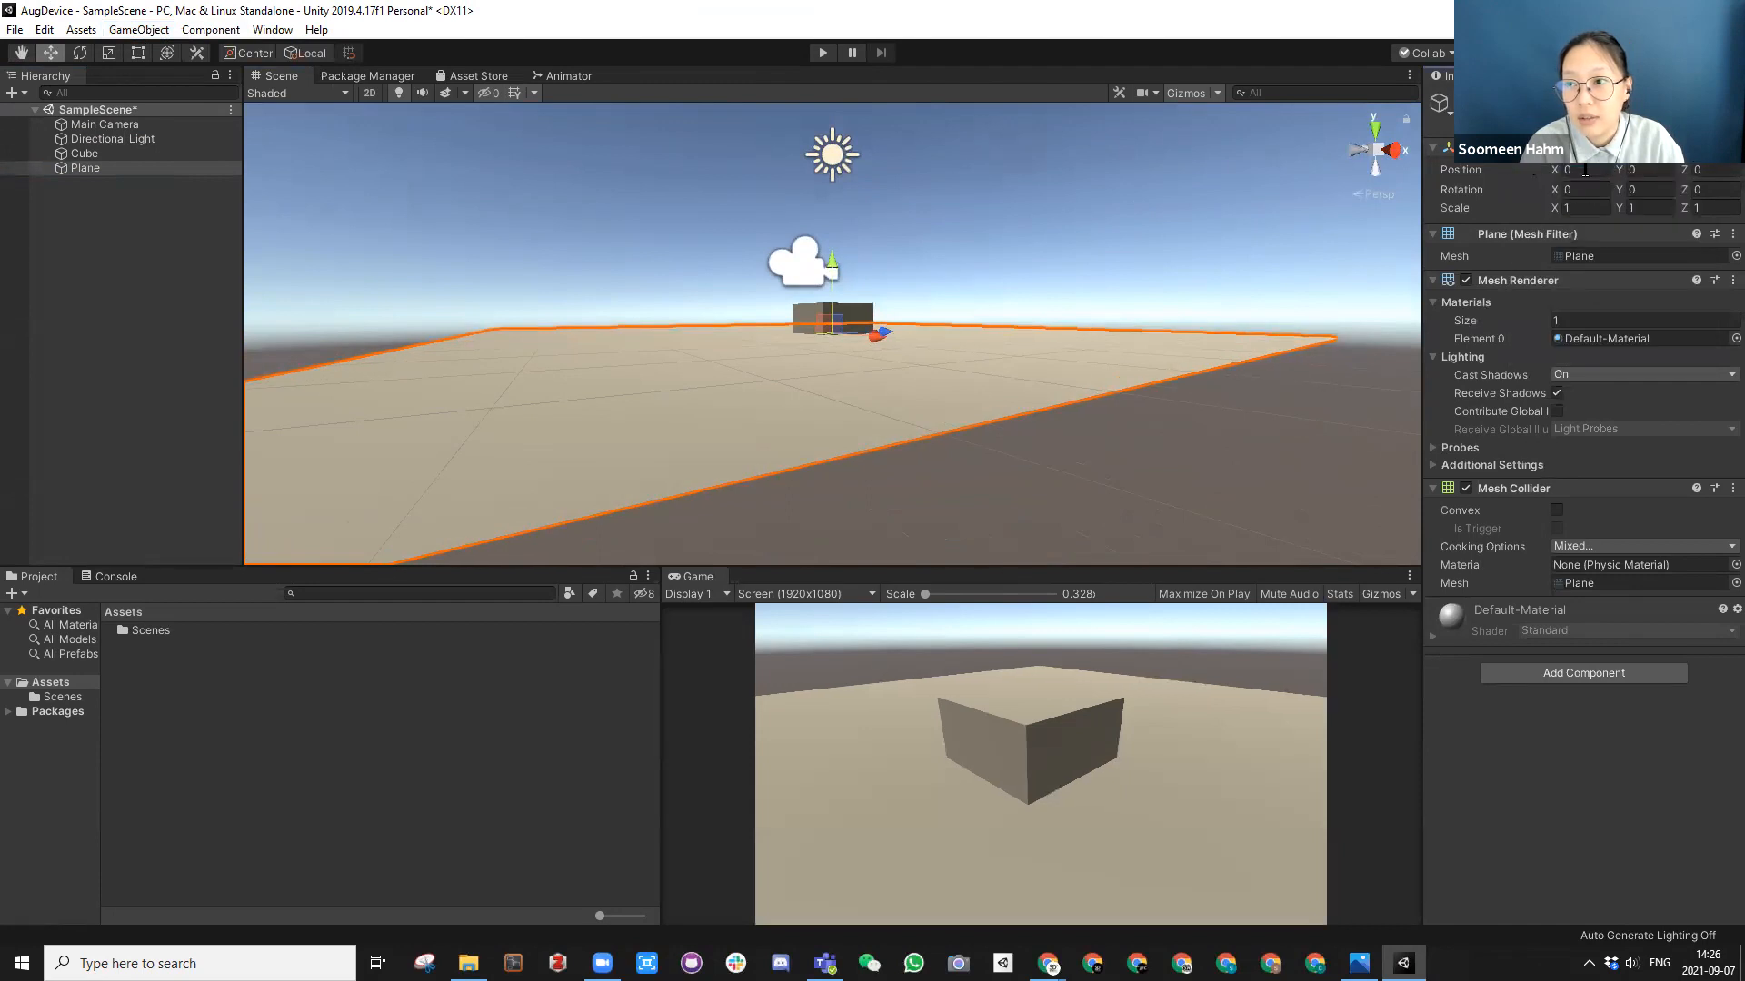
Step: Raise the cube along its Y axis to 0.57 so it stands above the plane
{"action": "key", "text": "alt"}
{"action": "left_click_drag", "start_coordinate": [930, 211], "coordinate": [832, 244], "text": "alt"}
{"action": "left_click", "coordinate": [807, 320]}
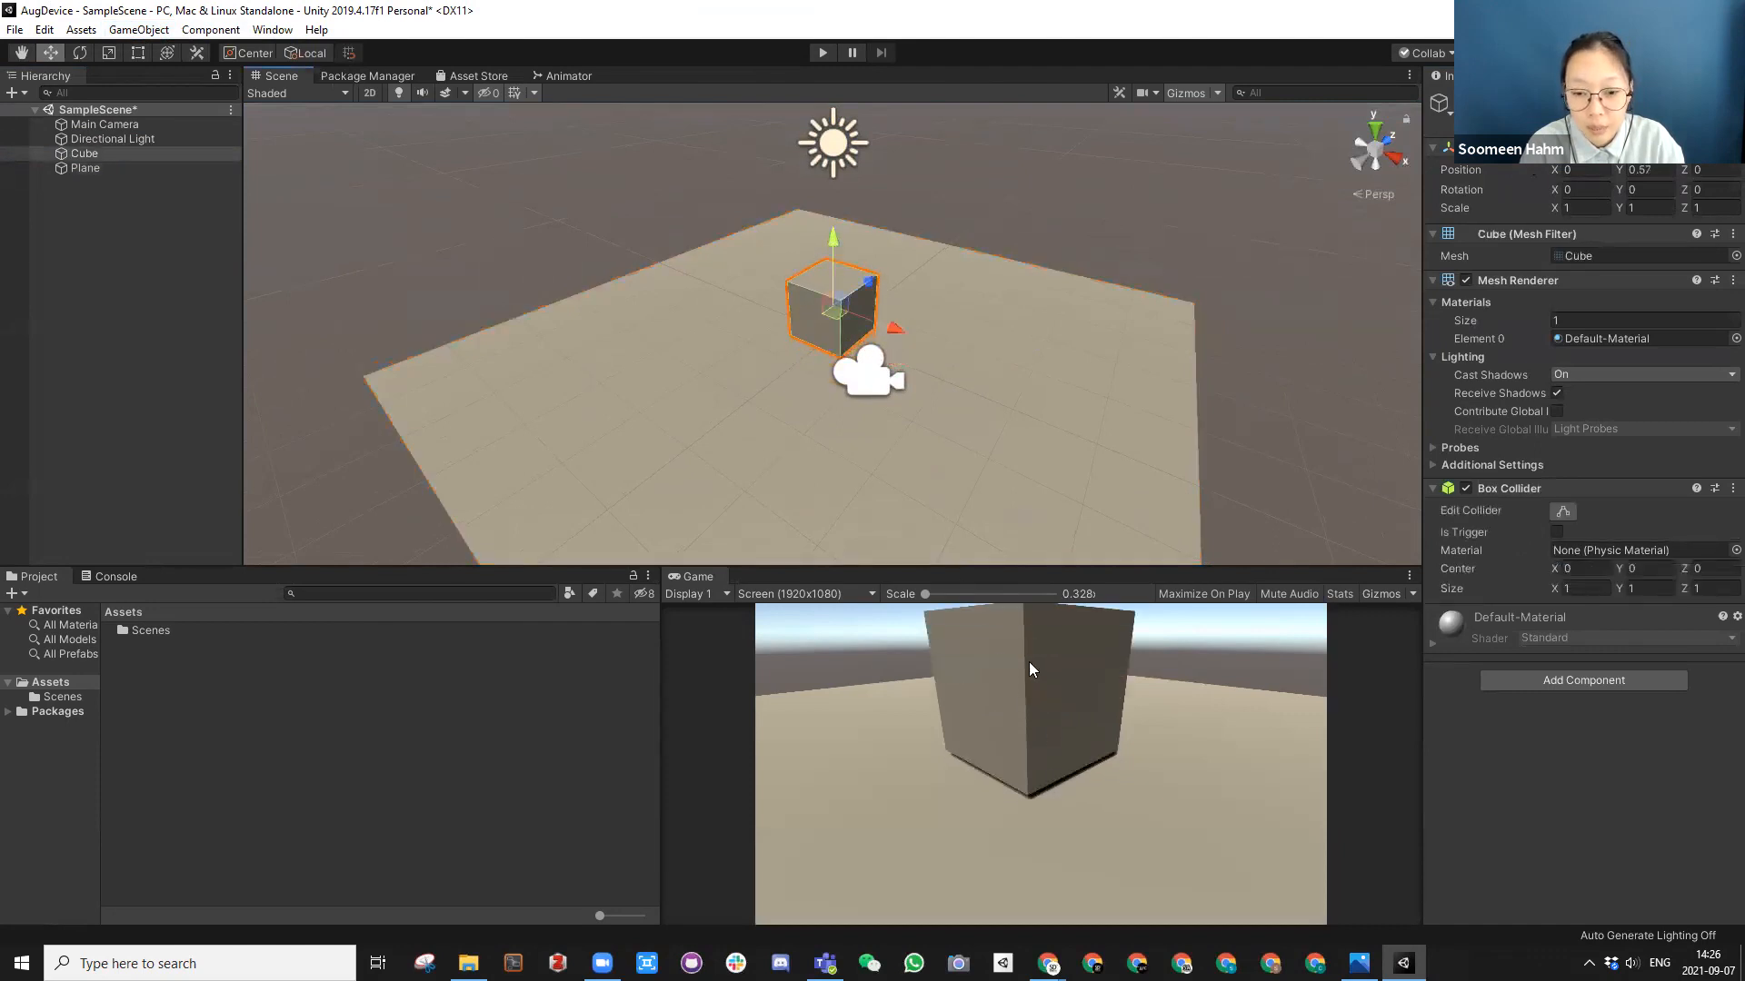
{"action": "key", "text": "f"}
{"action": "scroll", "coordinate": [863, 322], "scroll_direction": "down", "scroll_amount": 3}
{"action": "left_click_drag", "start_coordinate": [853, 339], "coordinate": [533, 203], "text": "alt"}
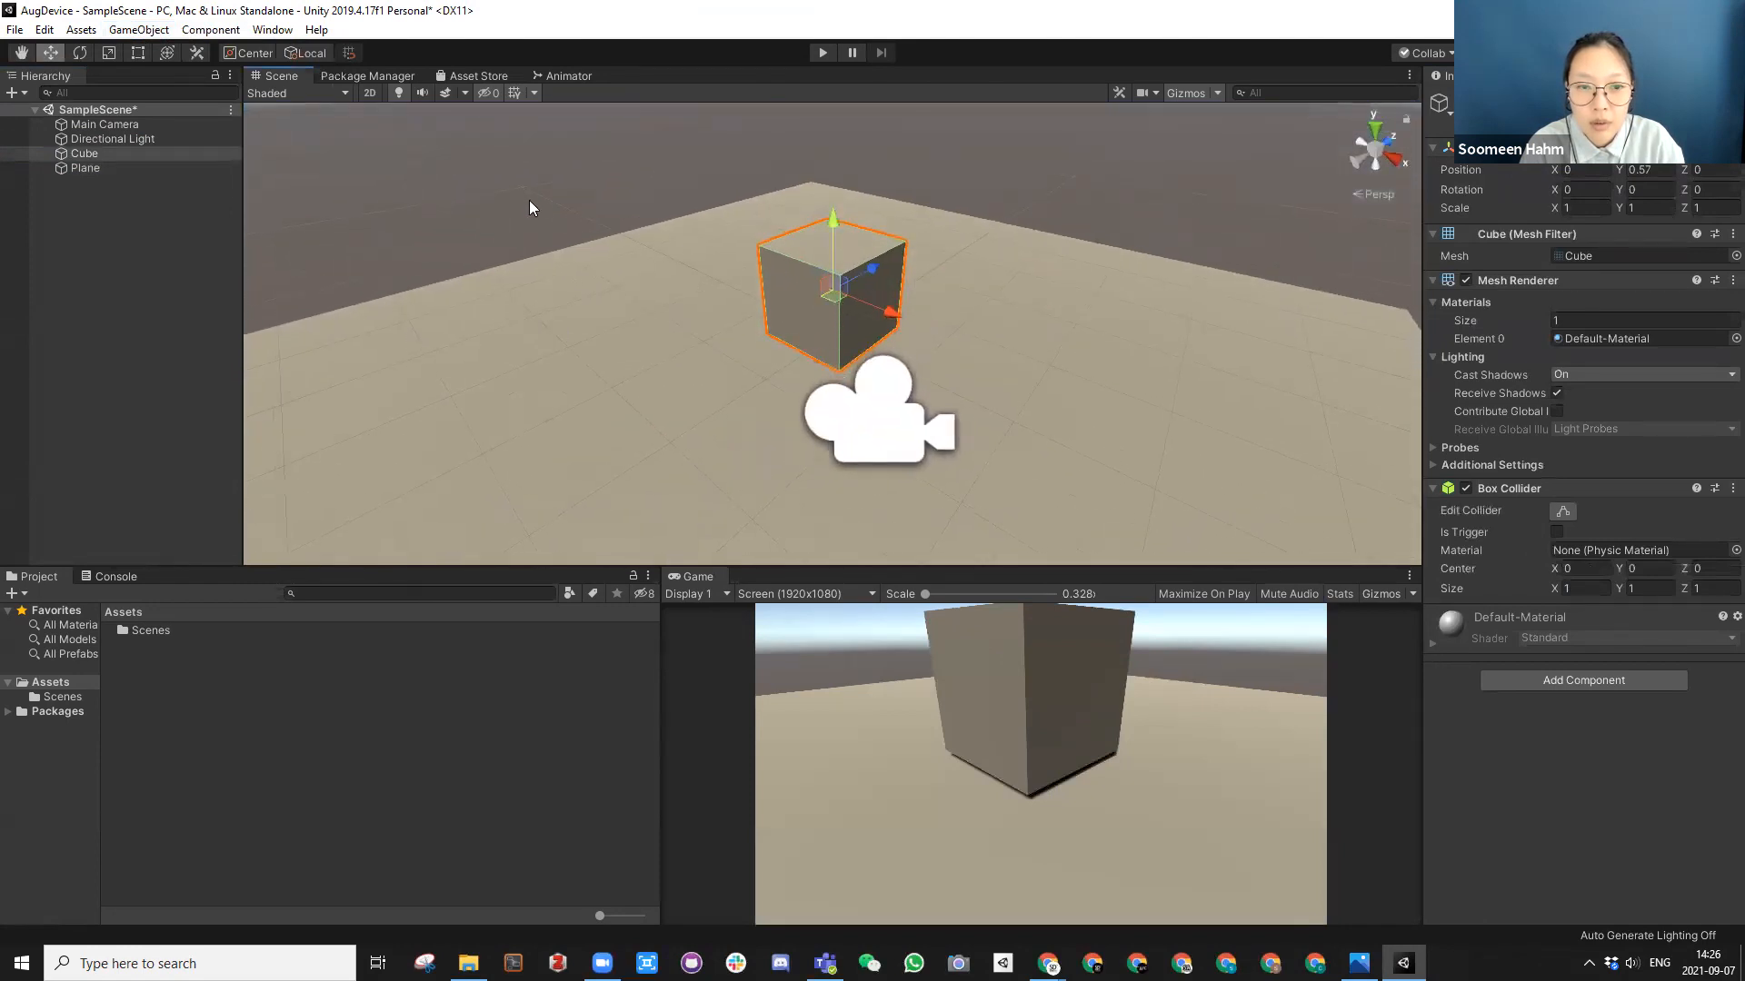
Step: Open the Lighting Settings window with nothing selected and dock it alongside the Inspector
{"action": "left_click", "coordinate": [634, 280]}
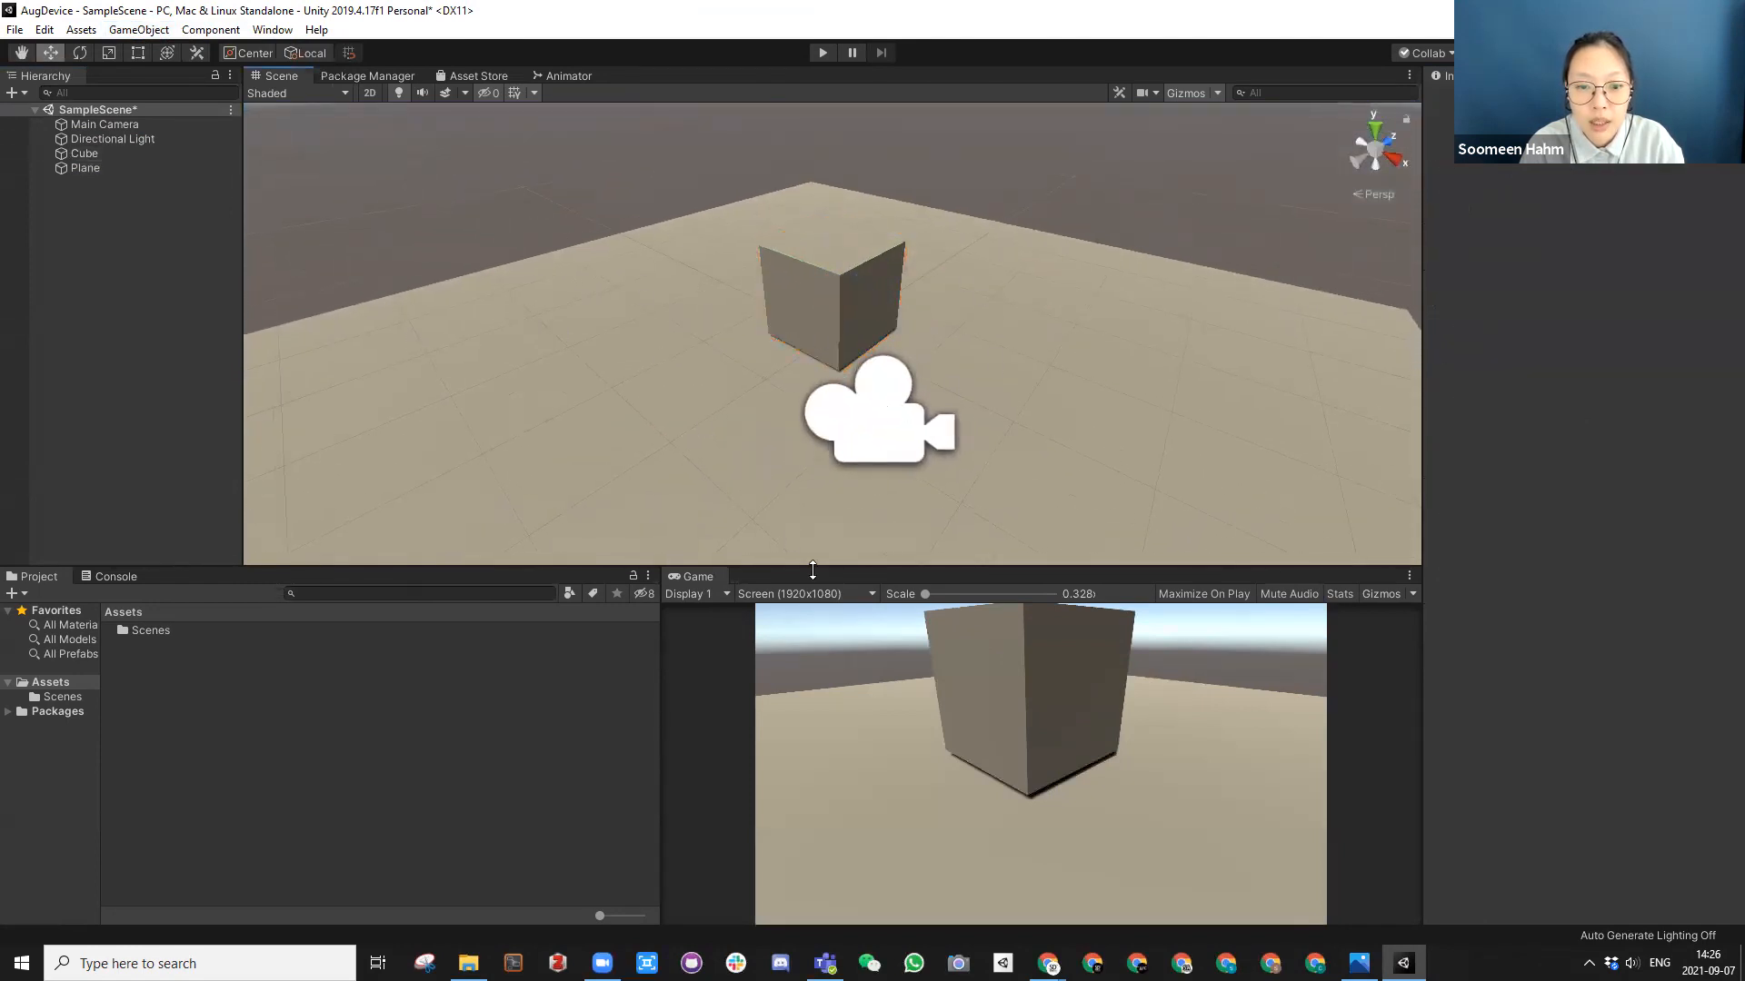
{"action": "left_click", "coordinate": [275, 34]}
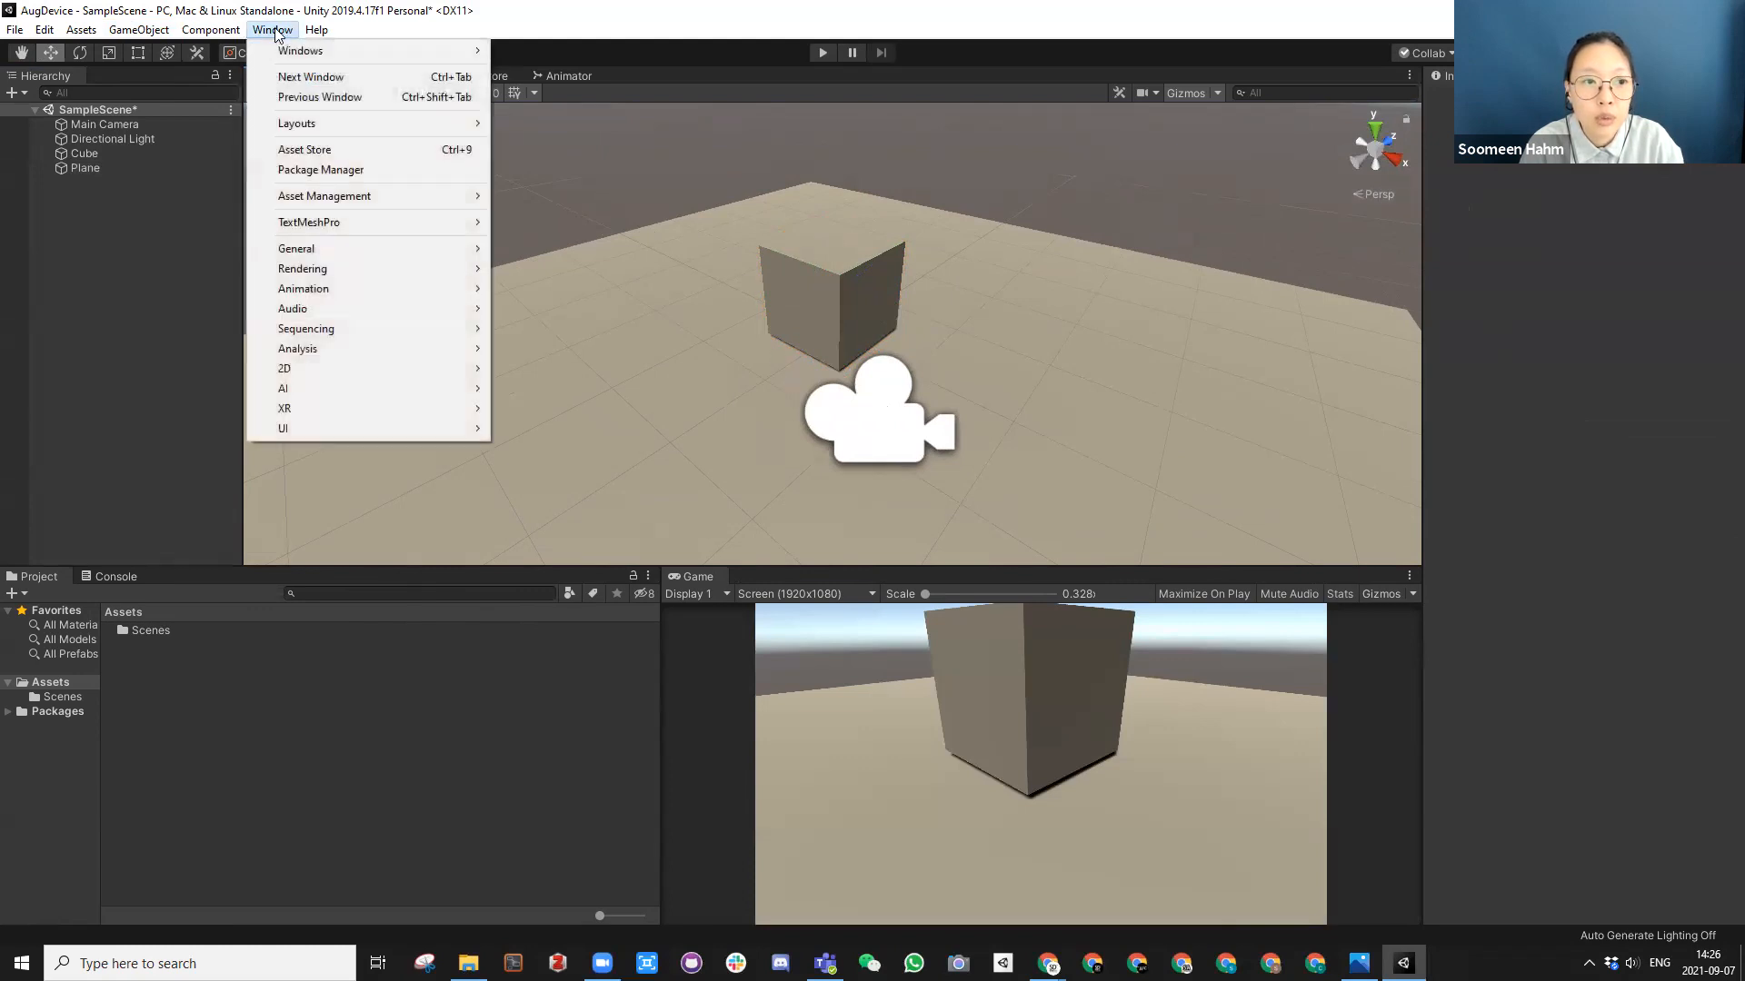
{"action": "mouse_move", "coordinate": [305, 269]}
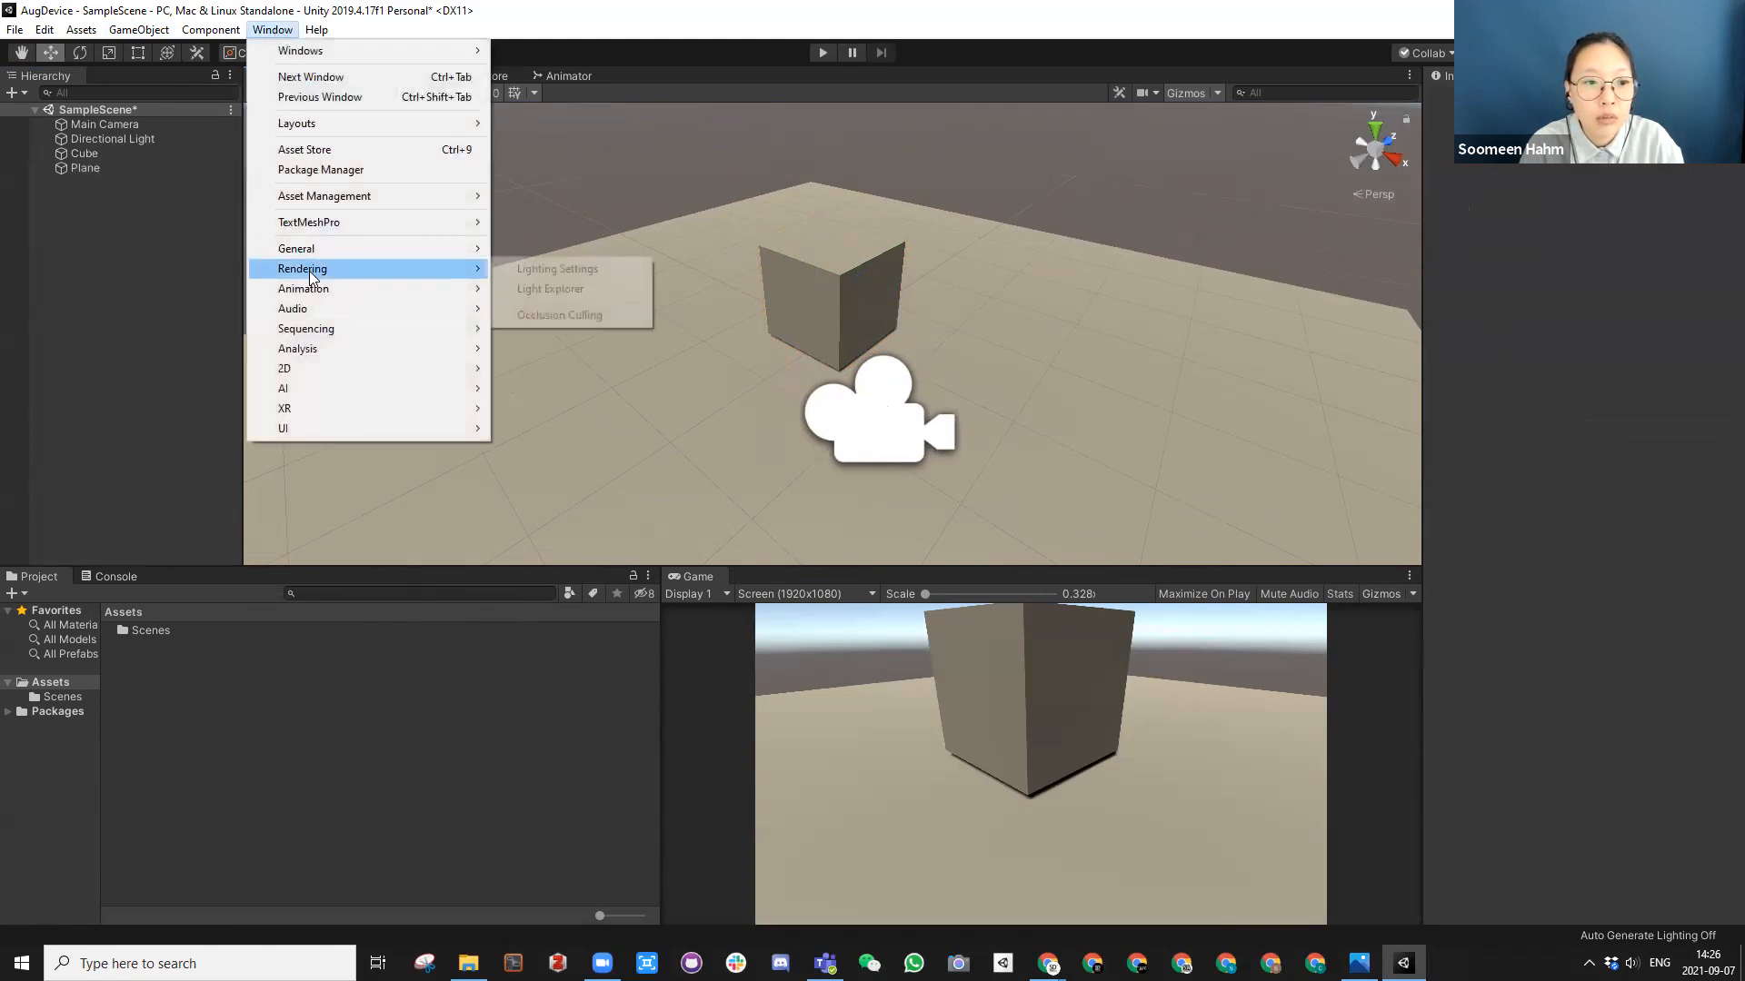
{"action": "left_click", "coordinate": [534, 272]}
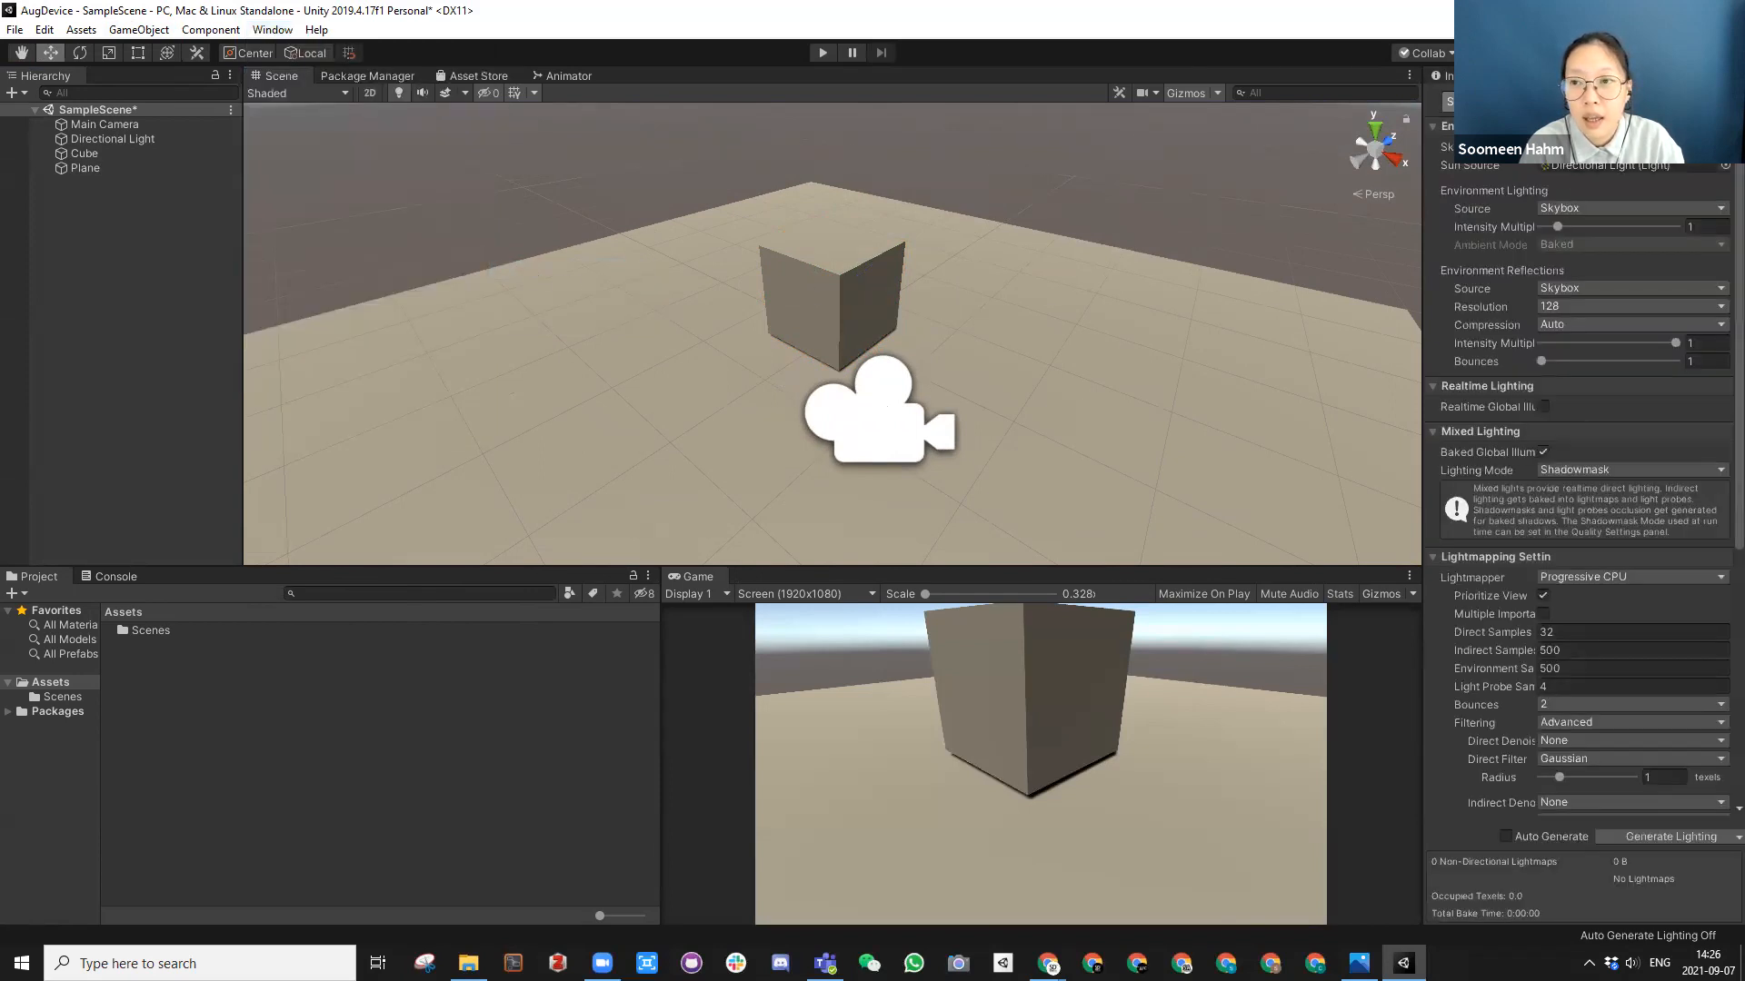
{"action": "left_click_drag", "start_coordinate": [1526, 77], "coordinate": [1292, 113]}
{"action": "left_click_drag", "start_coordinate": [1169, 184], "coordinate": [1127, 428]}
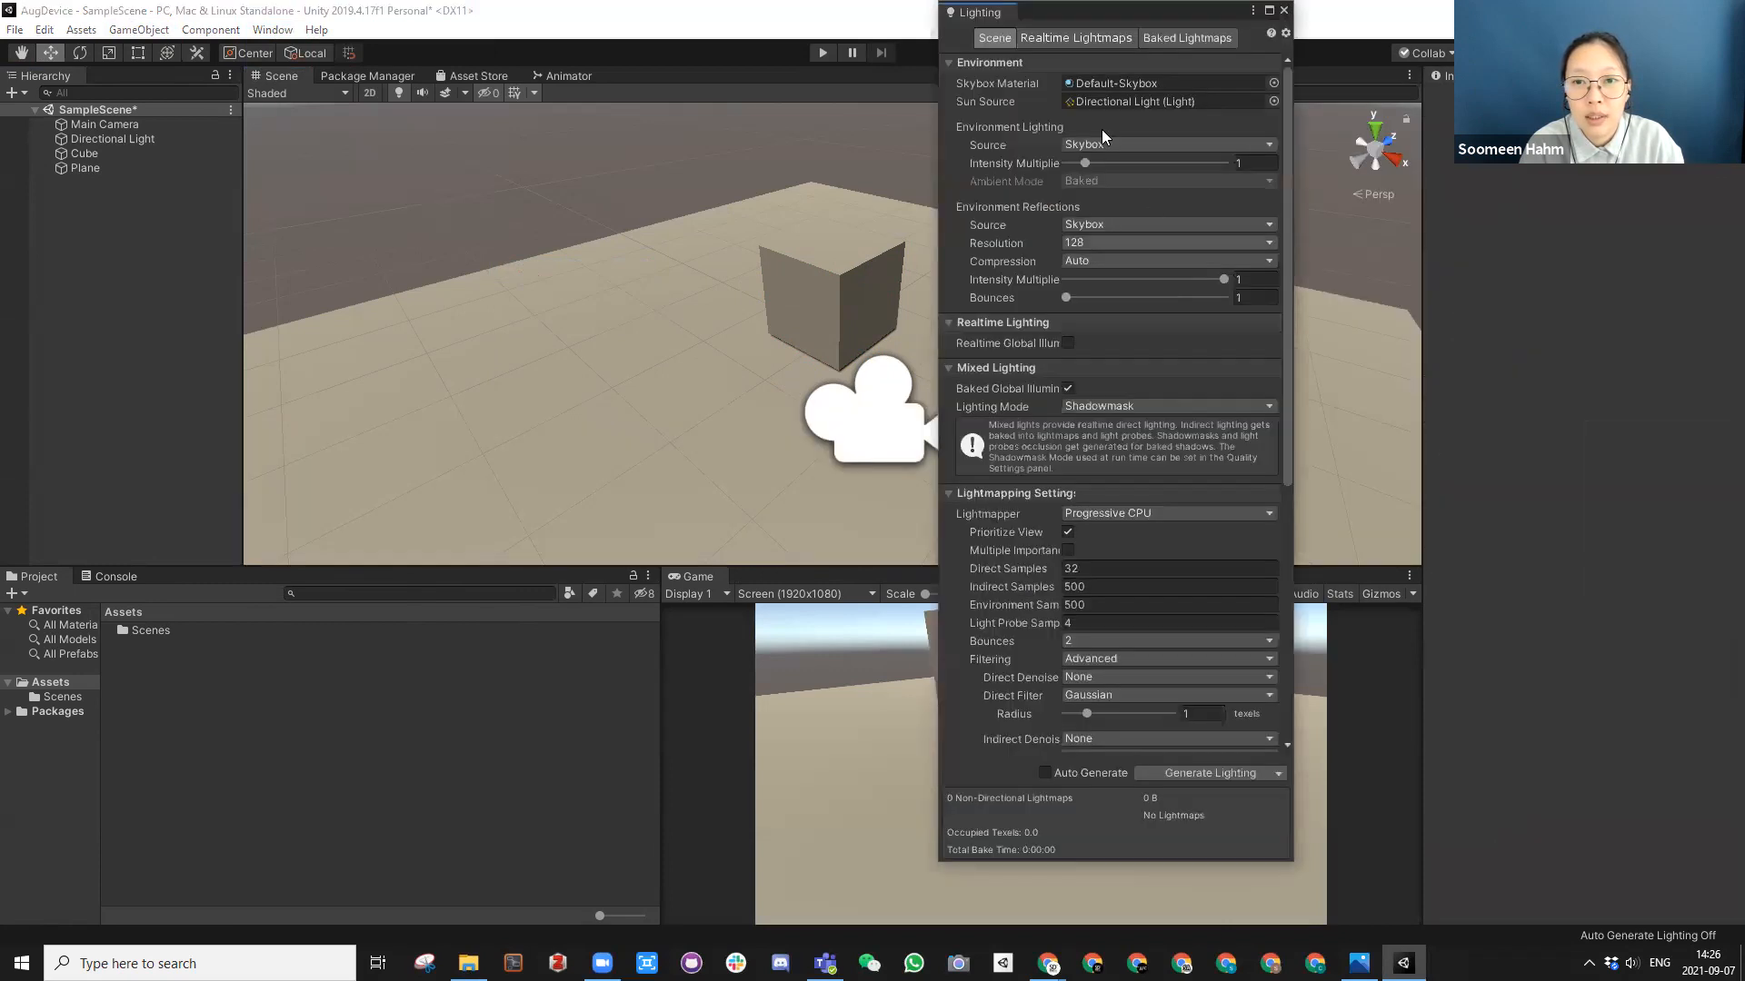
{"action": "left_click_drag", "start_coordinate": [1039, 13], "coordinate": [1039, 53]}
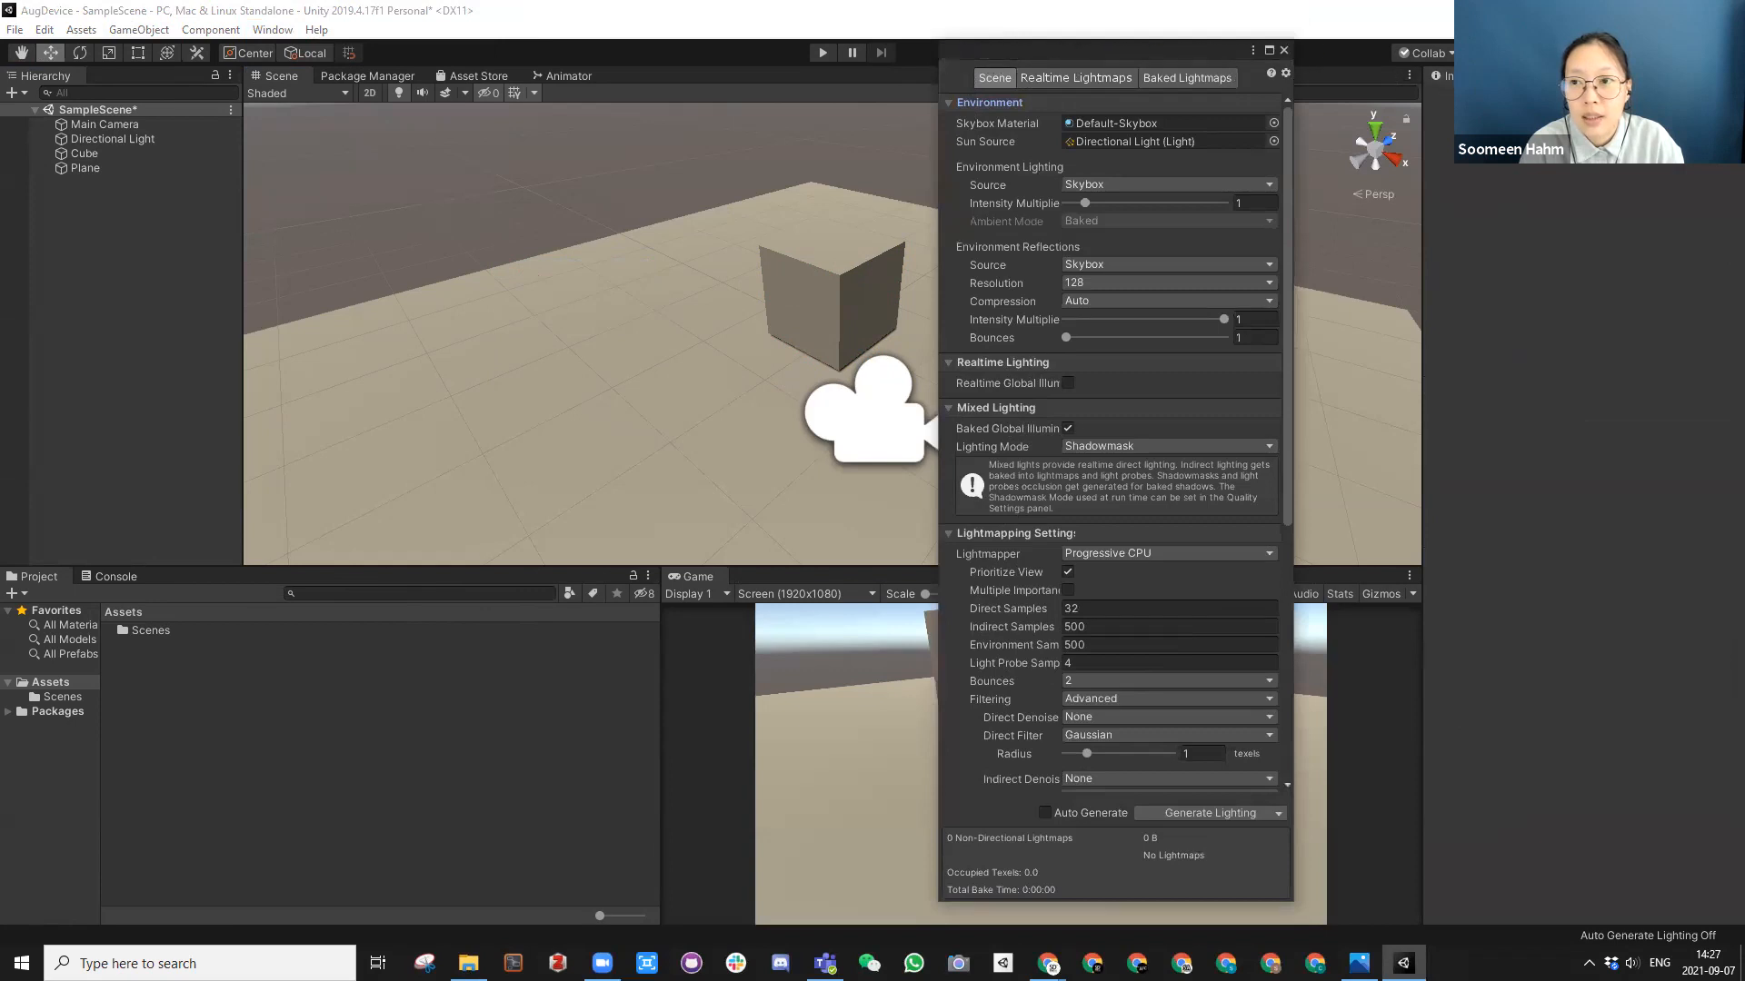
{"action": "left_click_drag", "start_coordinate": [977, 52], "coordinate": [1530, 78]}
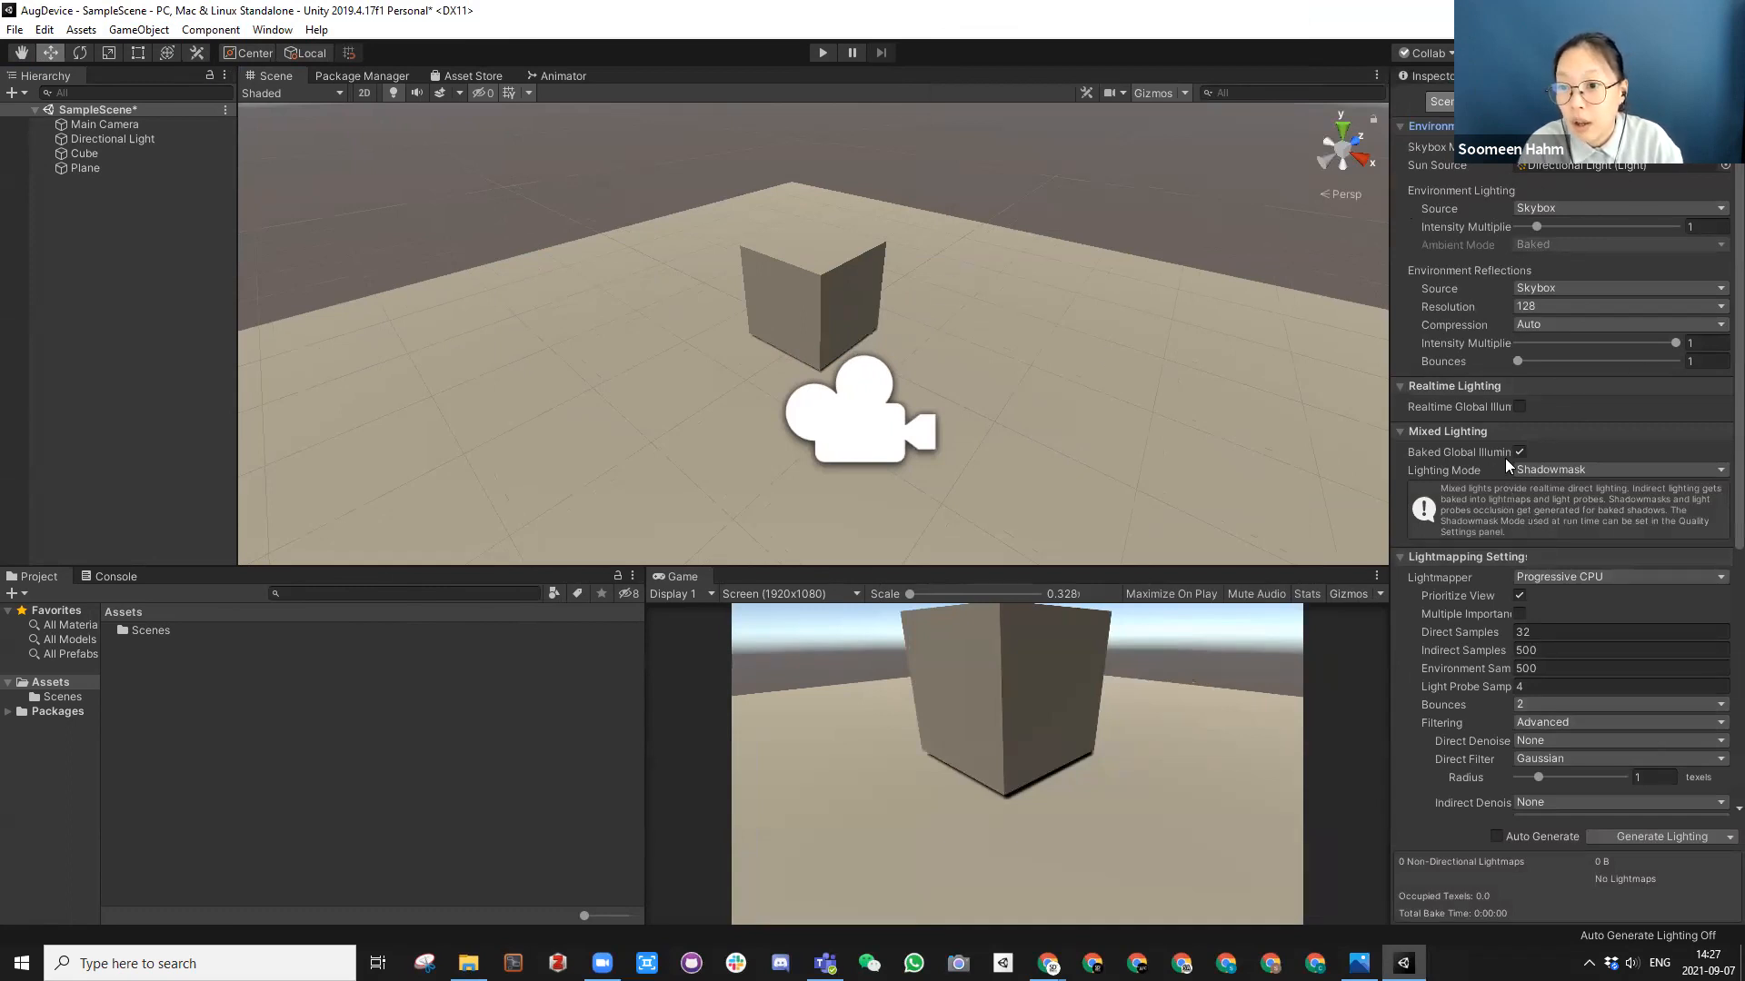
Step: Generate the lighting for the scene and save the scene
{"action": "left_click", "coordinate": [1630, 836]}
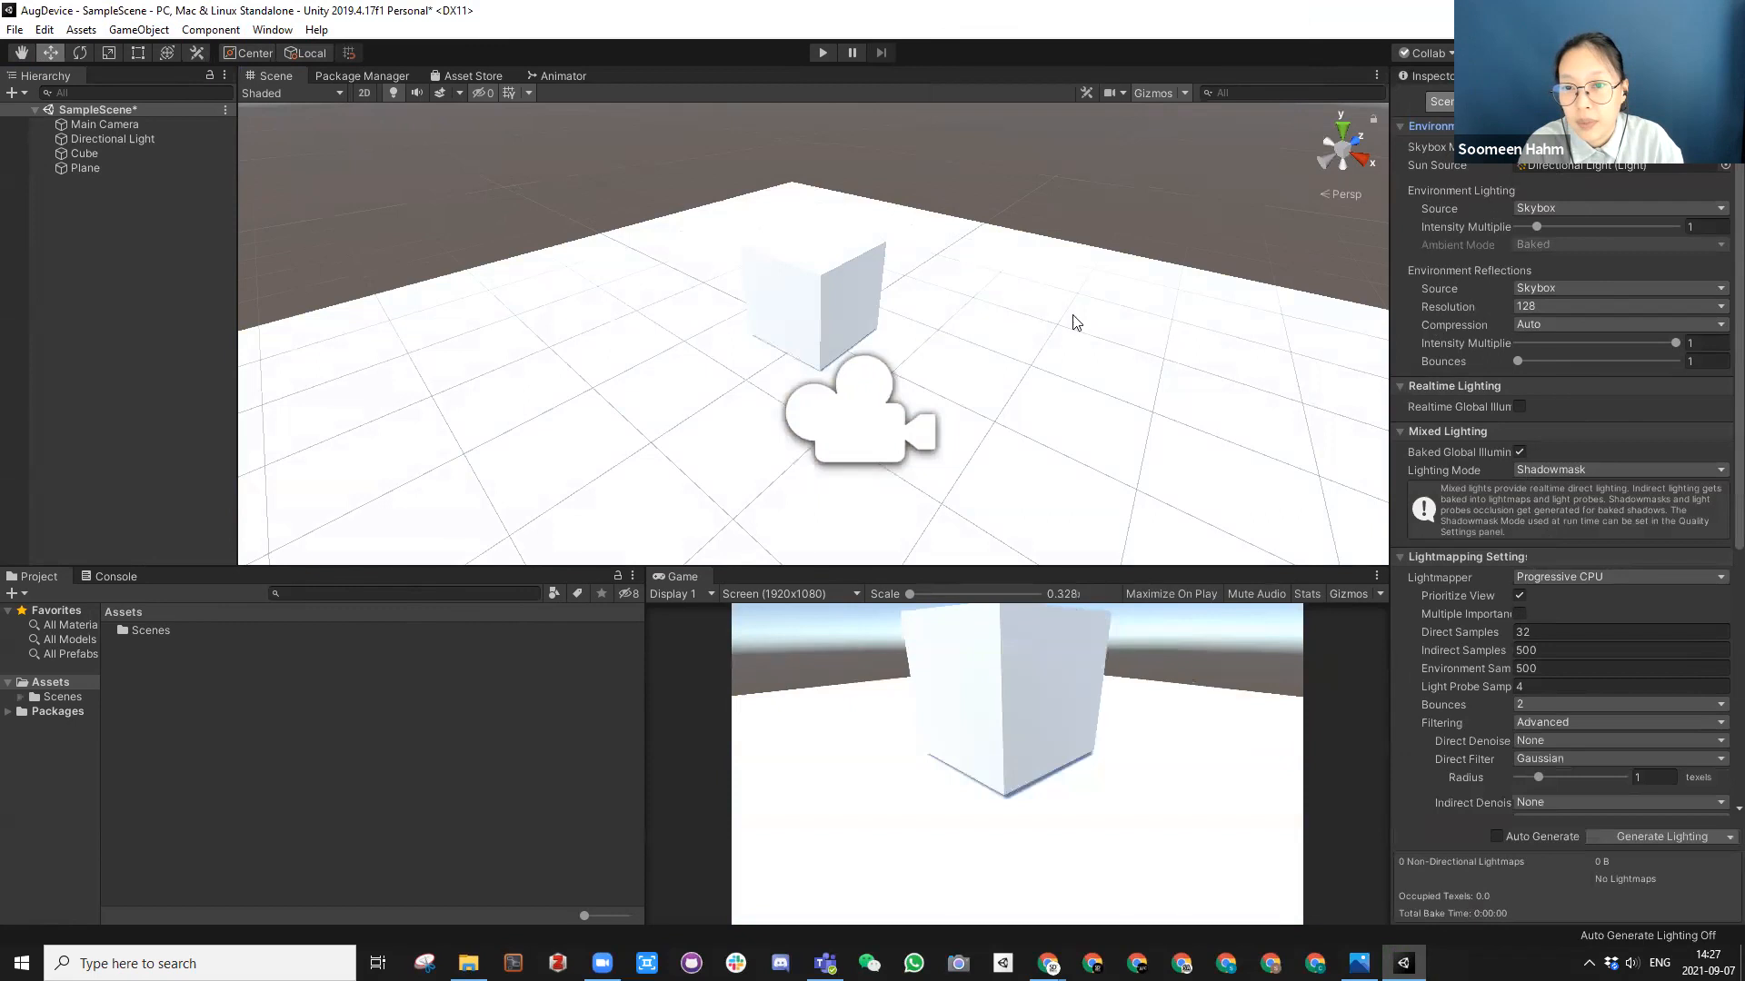
{"action": "scroll", "coordinate": [903, 379], "scroll_direction": "down", "scroll_amount": 7}
{"action": "left_click_drag", "start_coordinate": [687, 298], "coordinate": [865, 297], "text": "alt"}
{"action": "scroll", "coordinate": [799, 299], "scroll_direction": "up", "scroll_amount": 5, "text": "alt"}
{"action": "scroll", "coordinate": [863, 289], "scroll_direction": "down", "scroll_amount": 5}
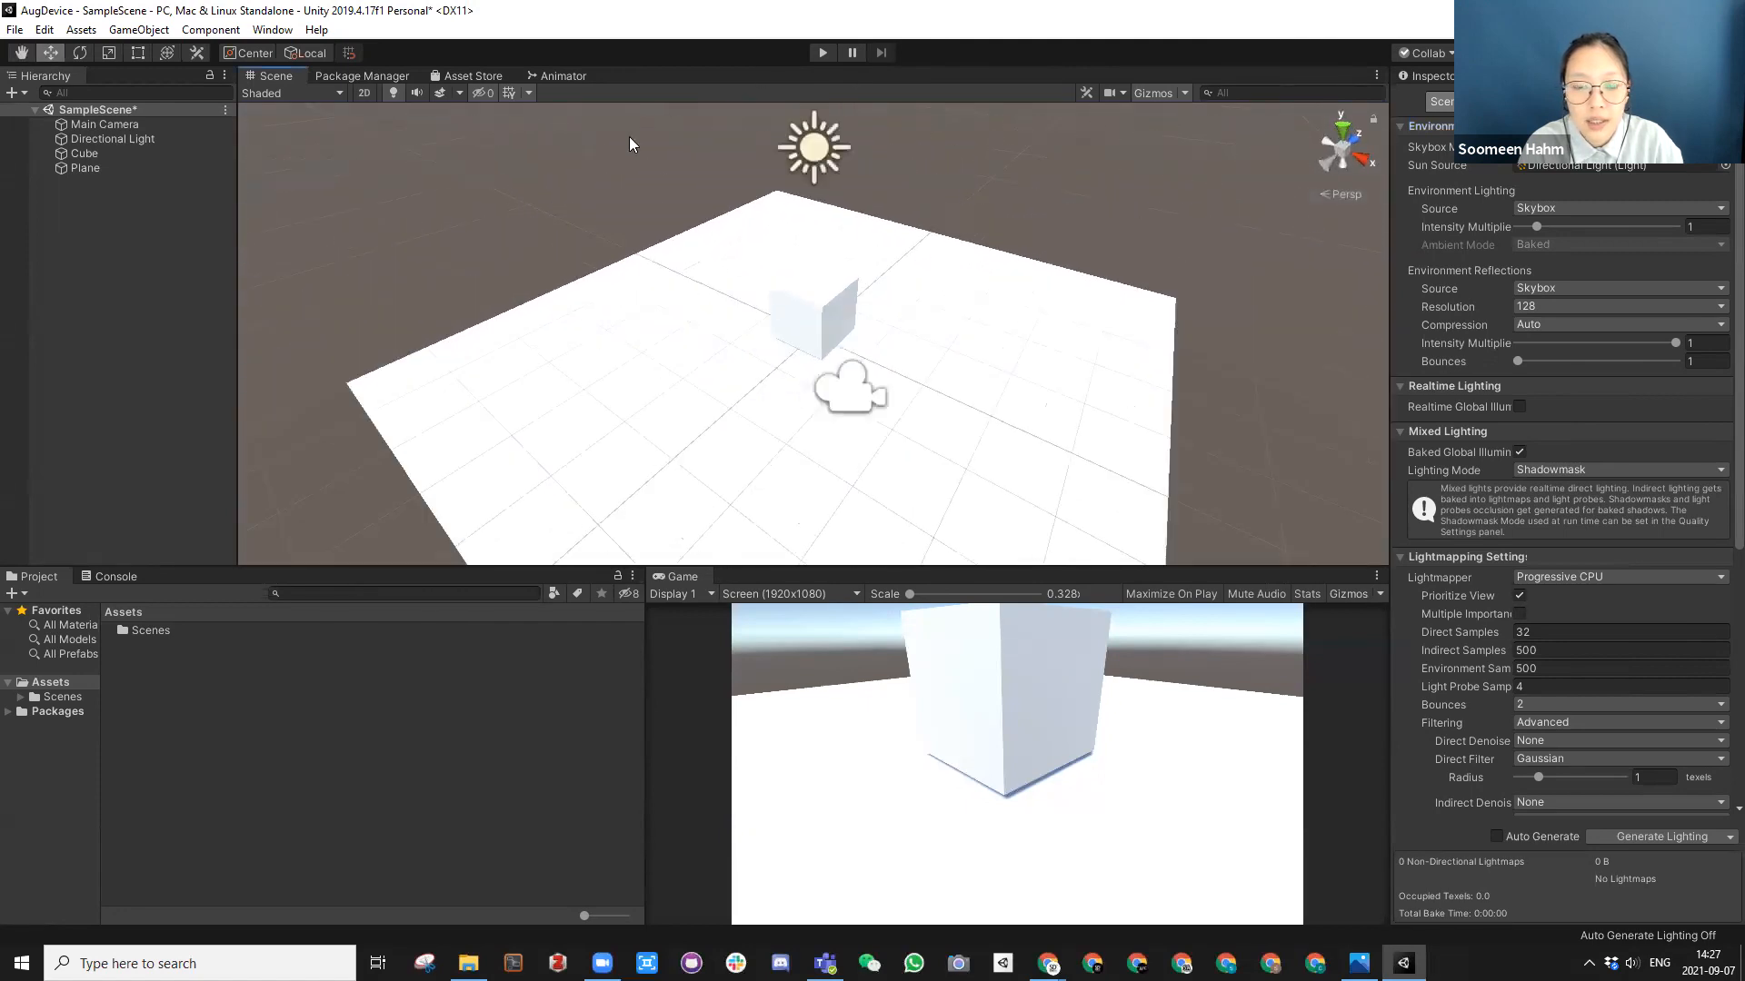
{"action": "middle_click_drag", "start_coordinate": [860, 254], "coordinate": [877, 279]}
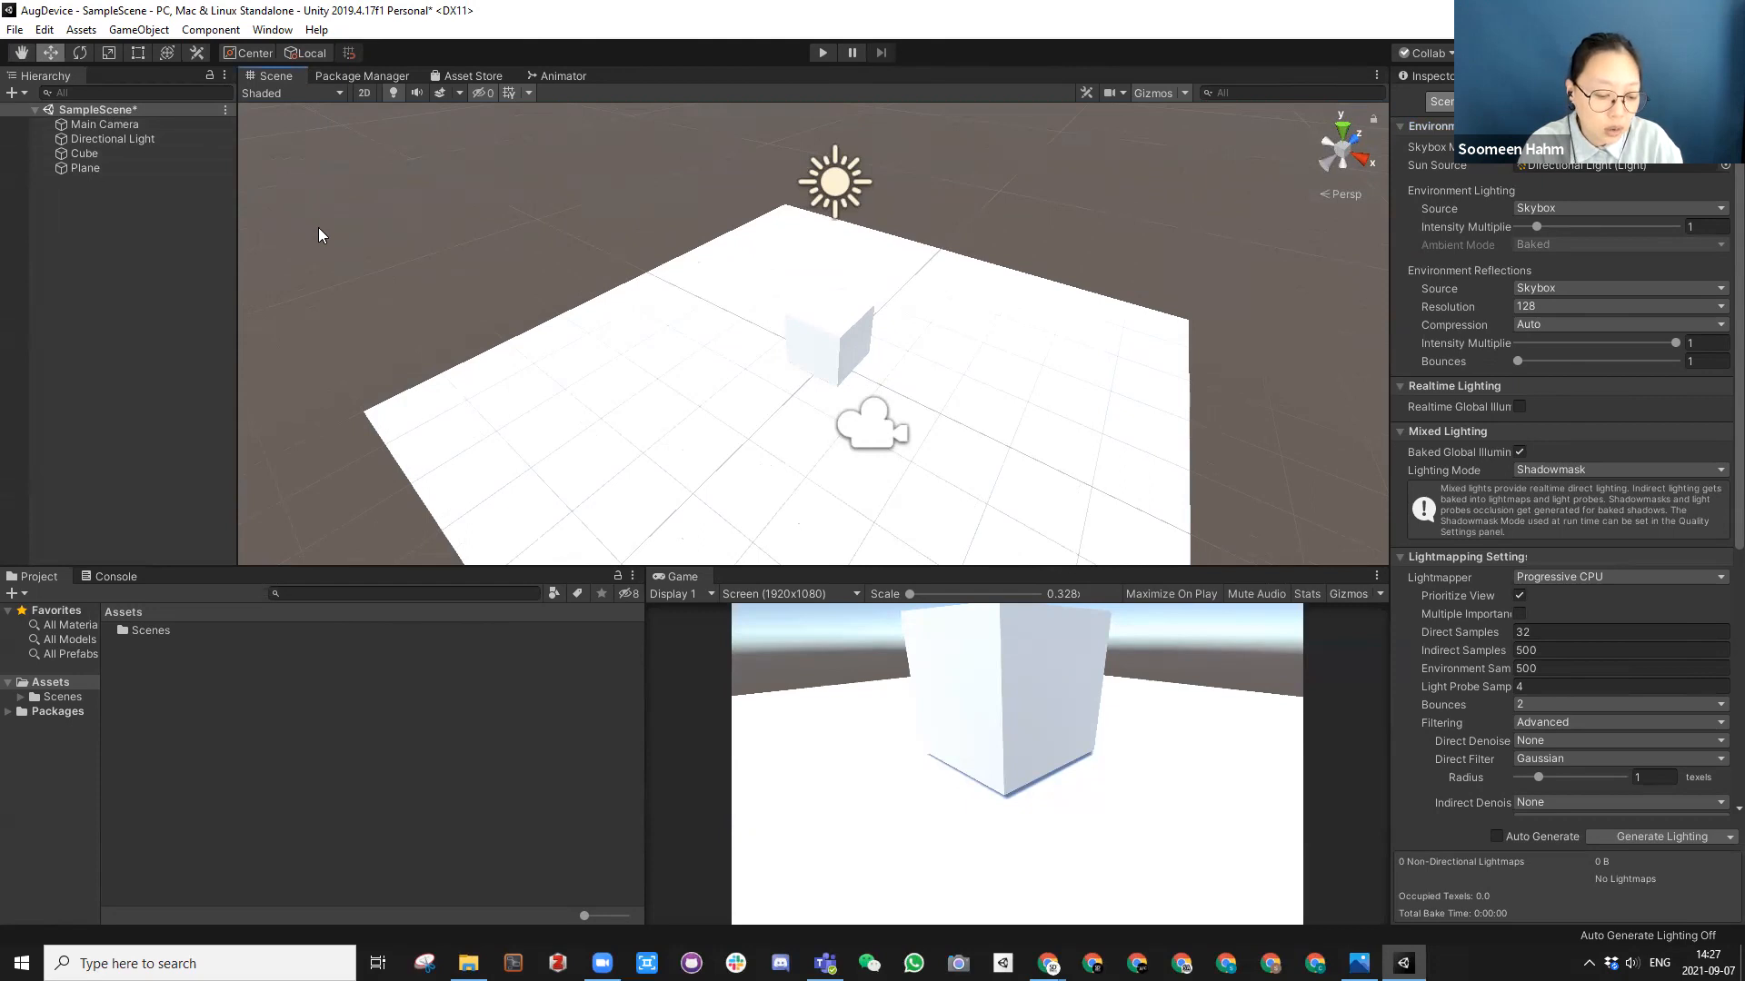
{"action": "key", "text": "ctrl+s"}
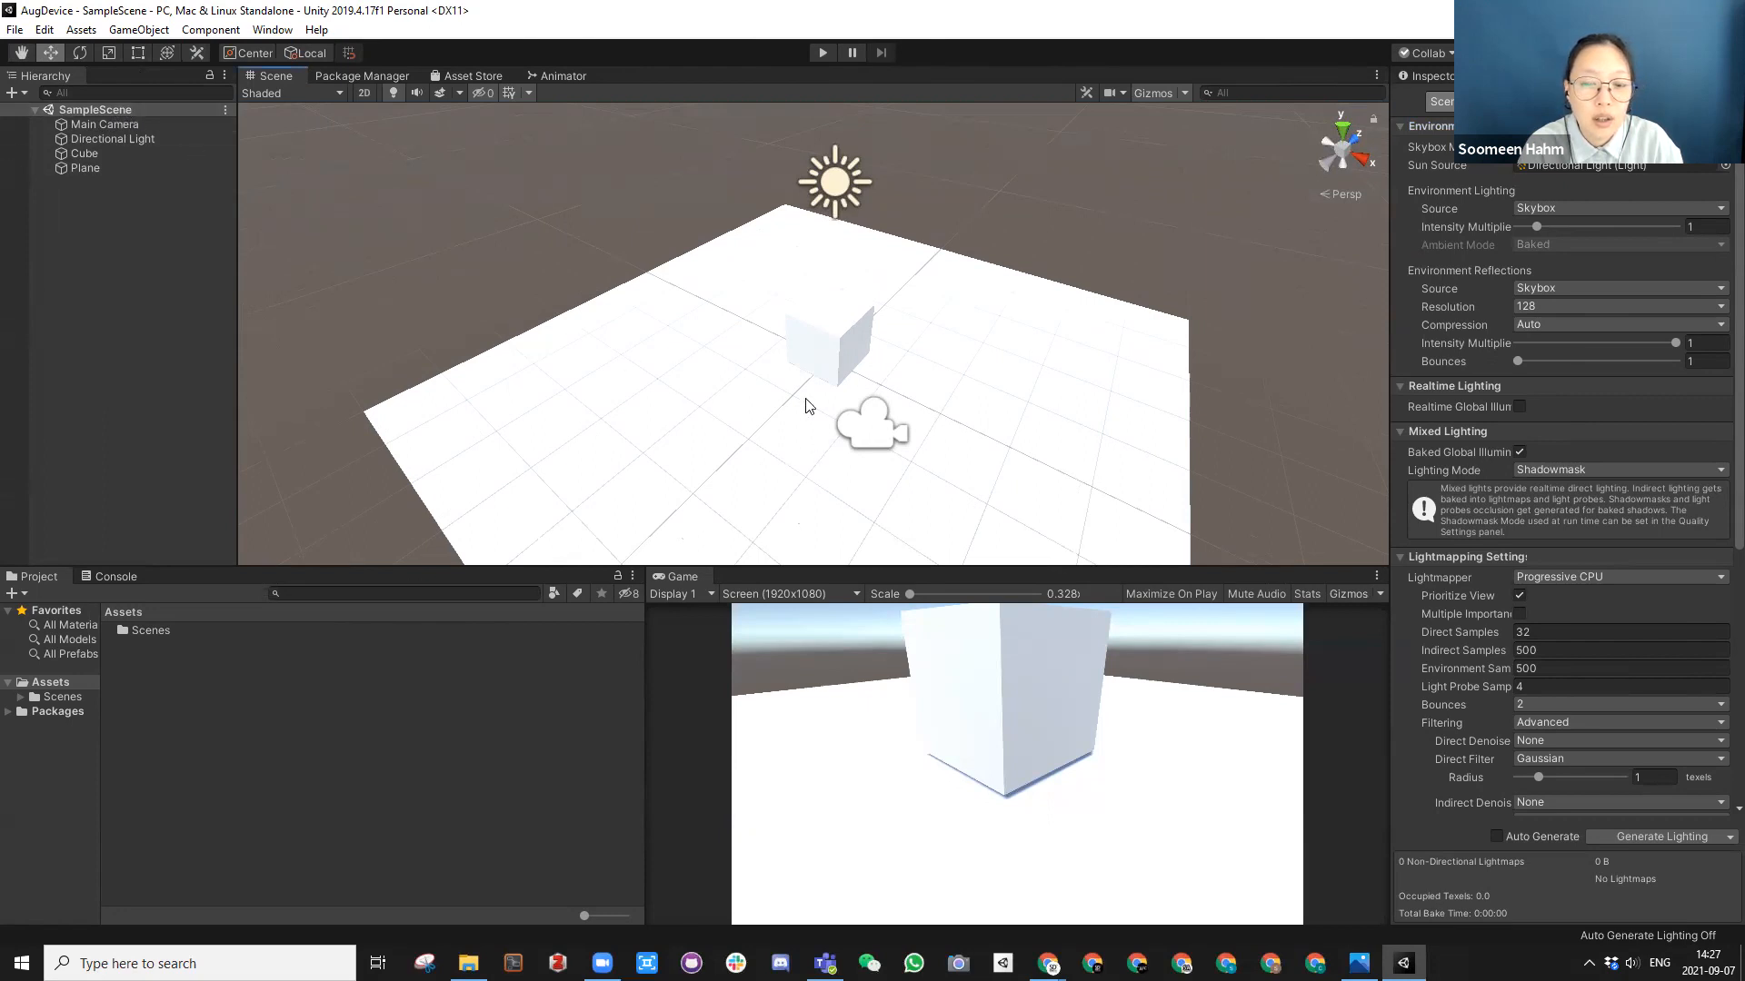
Step: Return to the Inspector and move the Main Camera to about X 1.43, Y 1.33, Z -1.31 to show the whole cube
{"action": "left_click", "coordinate": [1423, 74]}
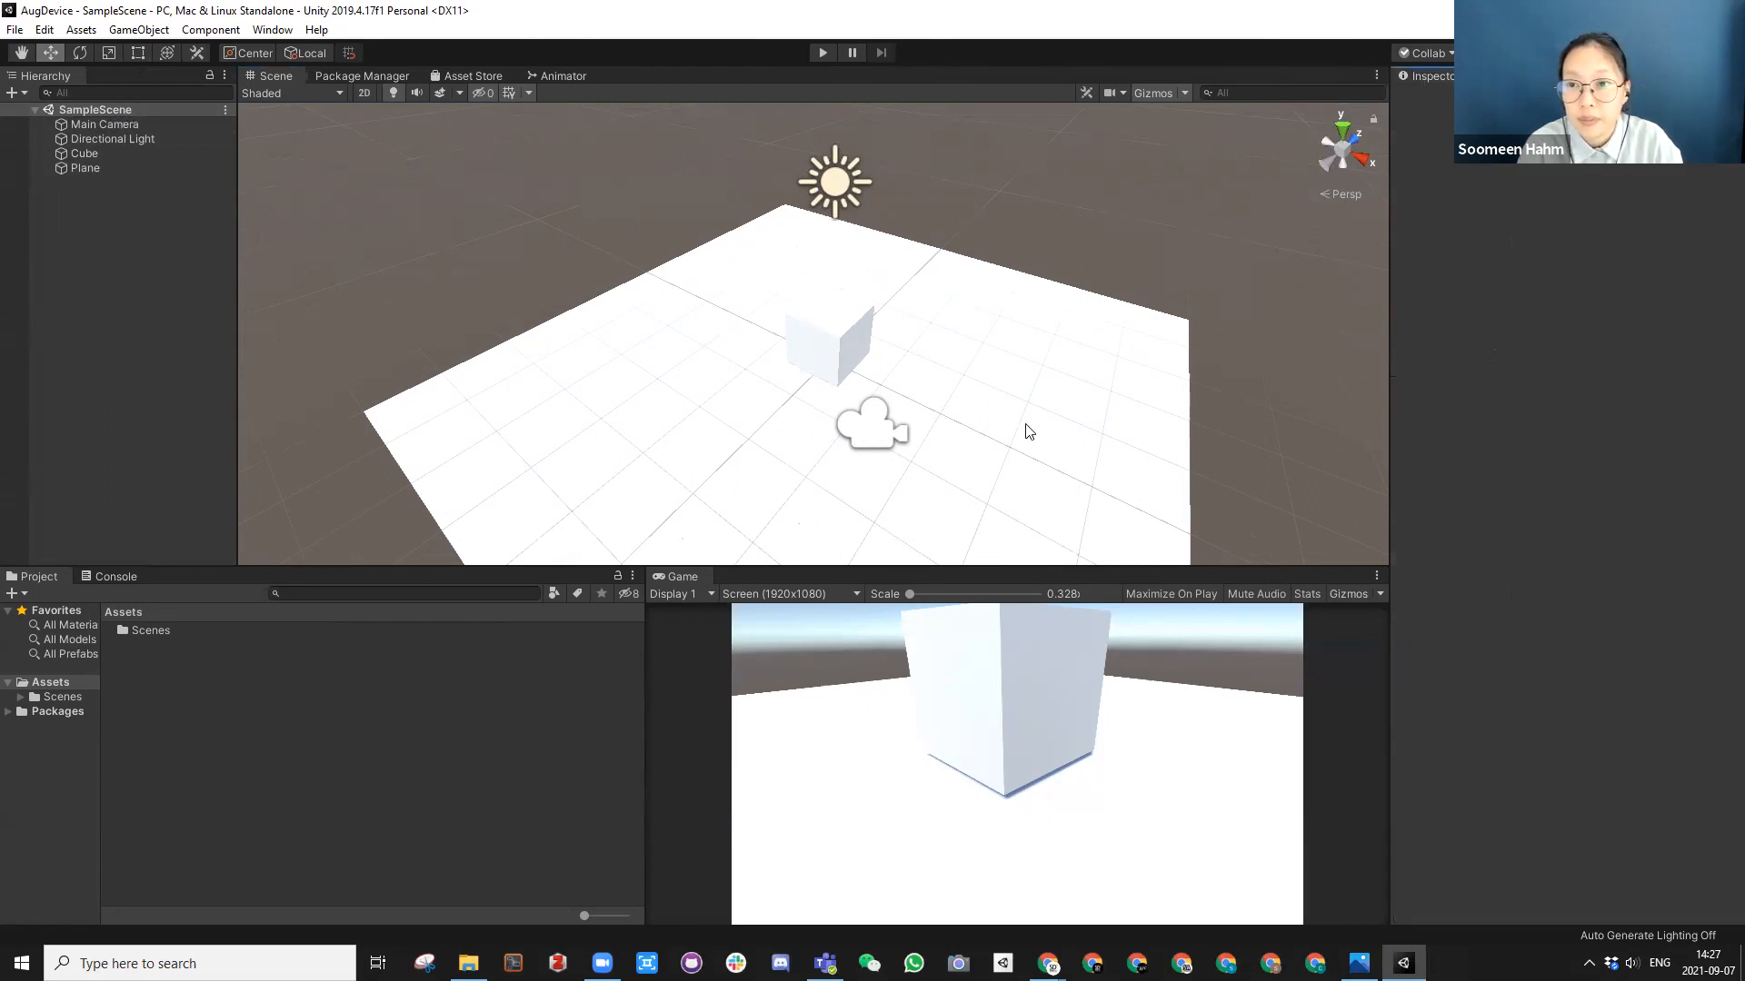
{"action": "left_click", "coordinate": [889, 424]}
{"action": "left_click_drag", "start_coordinate": [889, 421], "coordinate": [877, 327], "text": "alt"}
{"action": "left_click_drag", "start_coordinate": [859, 304], "coordinate": [946, 287]}
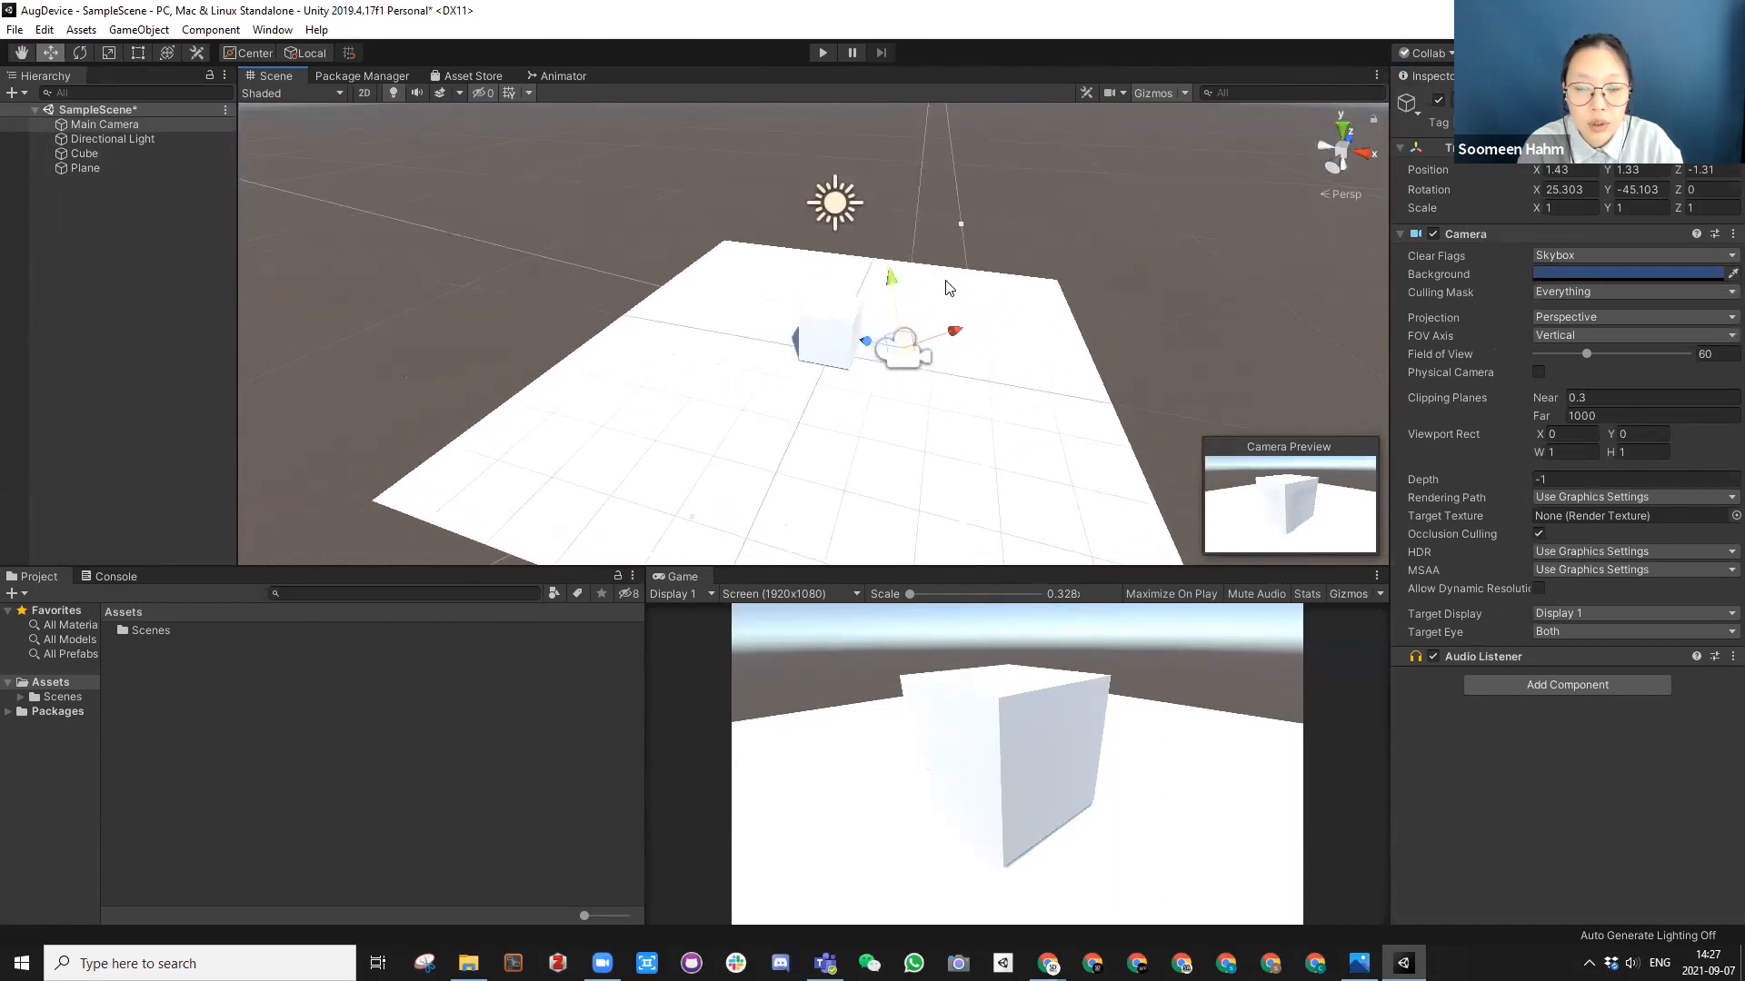
{"action": "scroll", "coordinate": [943, 294], "scroll_direction": "up", "scroll_amount": 1}
{"action": "scroll", "coordinate": [980, 386], "scroll_direction": "up", "scroll_amount": 1}
{"action": "left_click_drag", "start_coordinate": [981, 386], "coordinate": [850, 355], "text": "alt"}
{"action": "scroll", "coordinate": [851, 356], "scroll_direction": "up", "scroll_amount": 3}
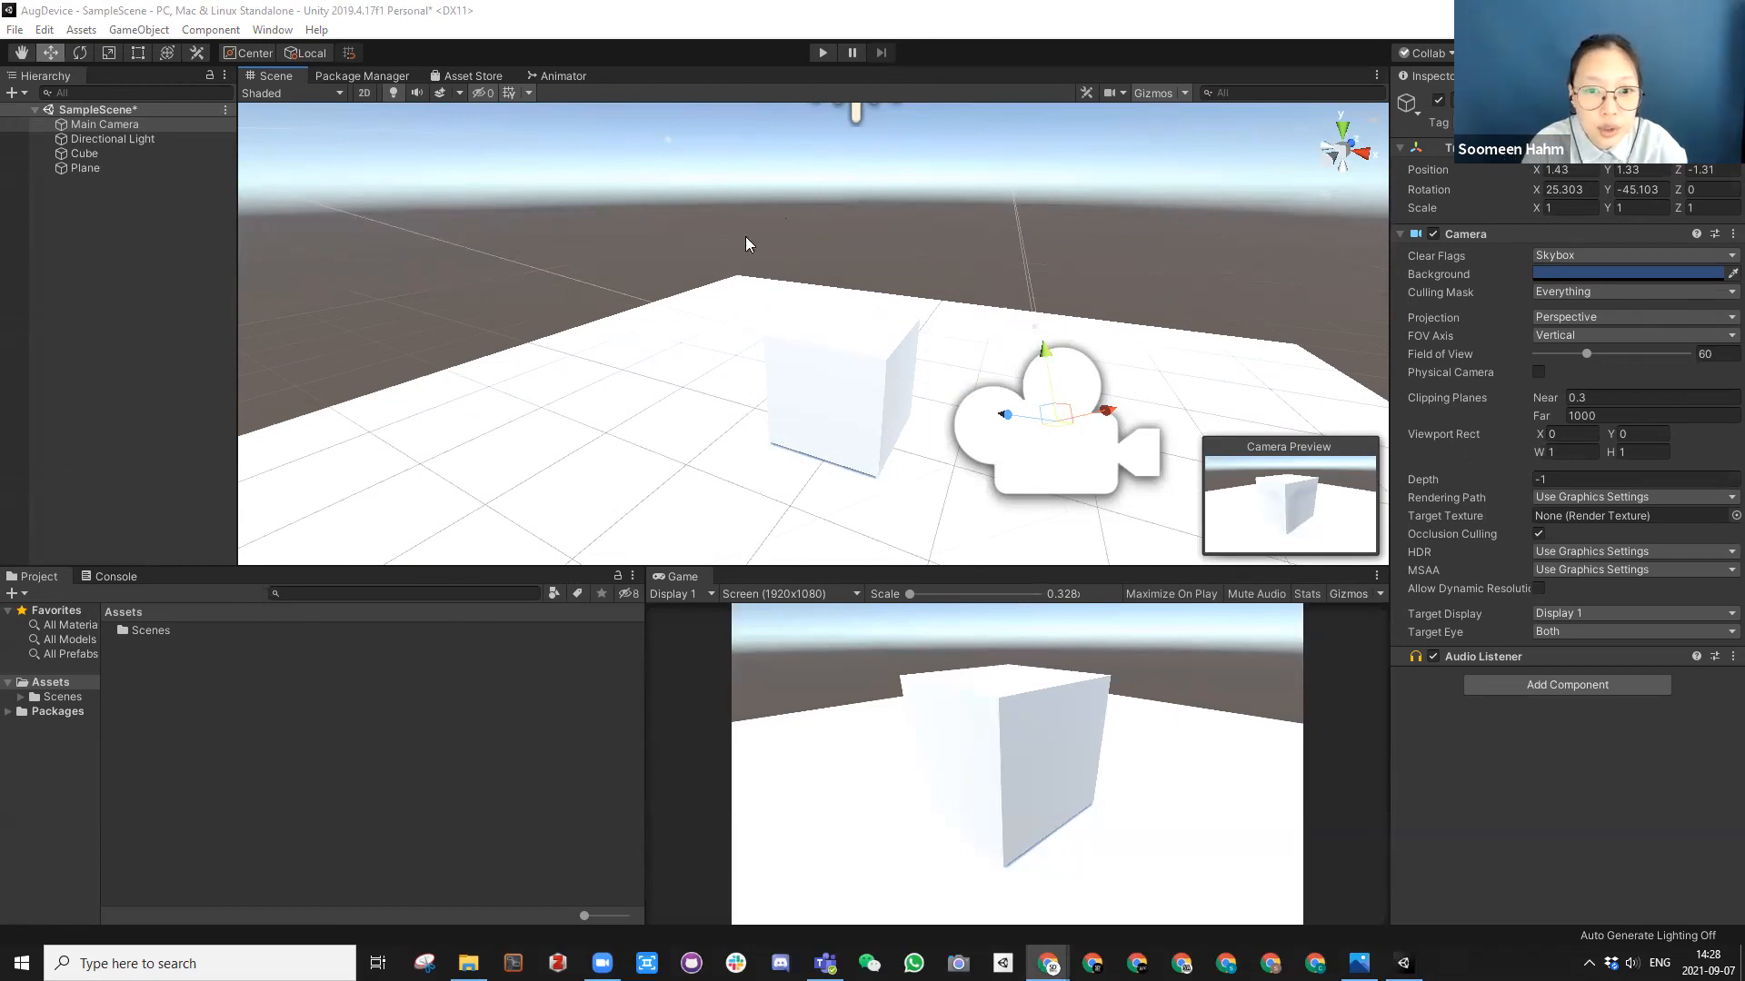
Step: Select the cube to review its components and material, view it from farther away, and clear the selection
{"action": "left_click", "coordinate": [840, 384]}
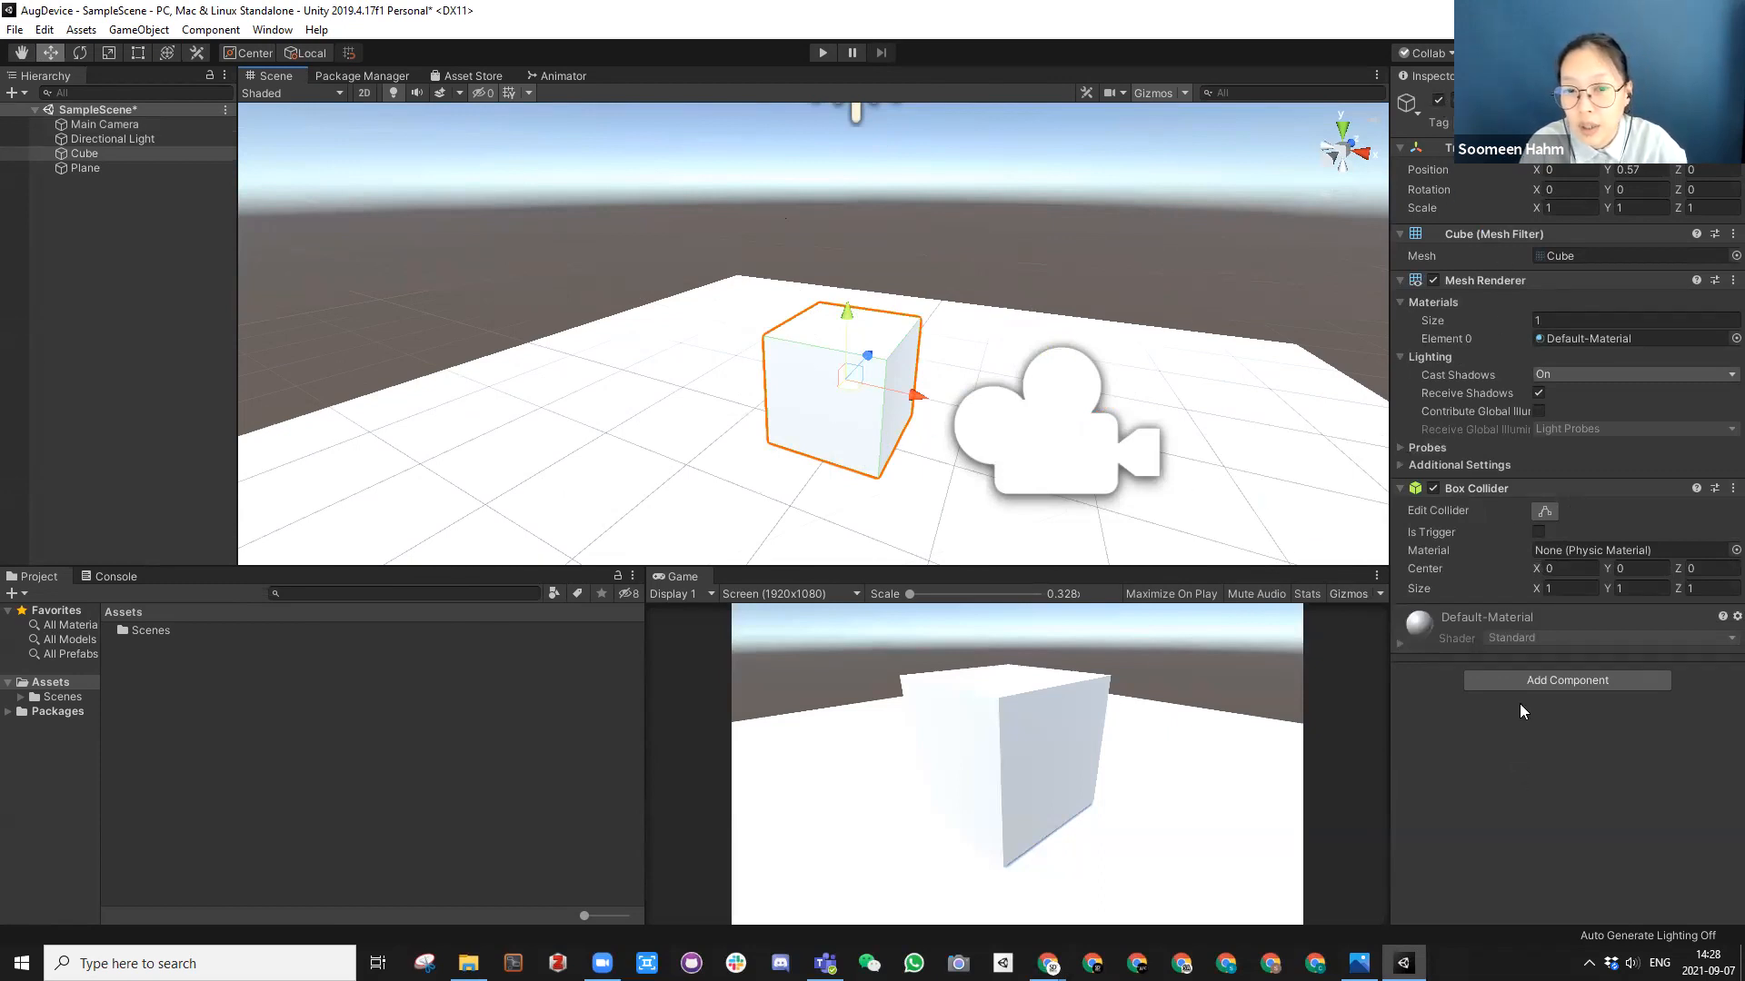
{"action": "scroll", "coordinate": [837, 334], "scroll_direction": "down", "scroll_amount": 10}
{"action": "left_click_drag", "start_coordinate": [831, 358], "coordinate": [1079, 518], "text": "alt"}
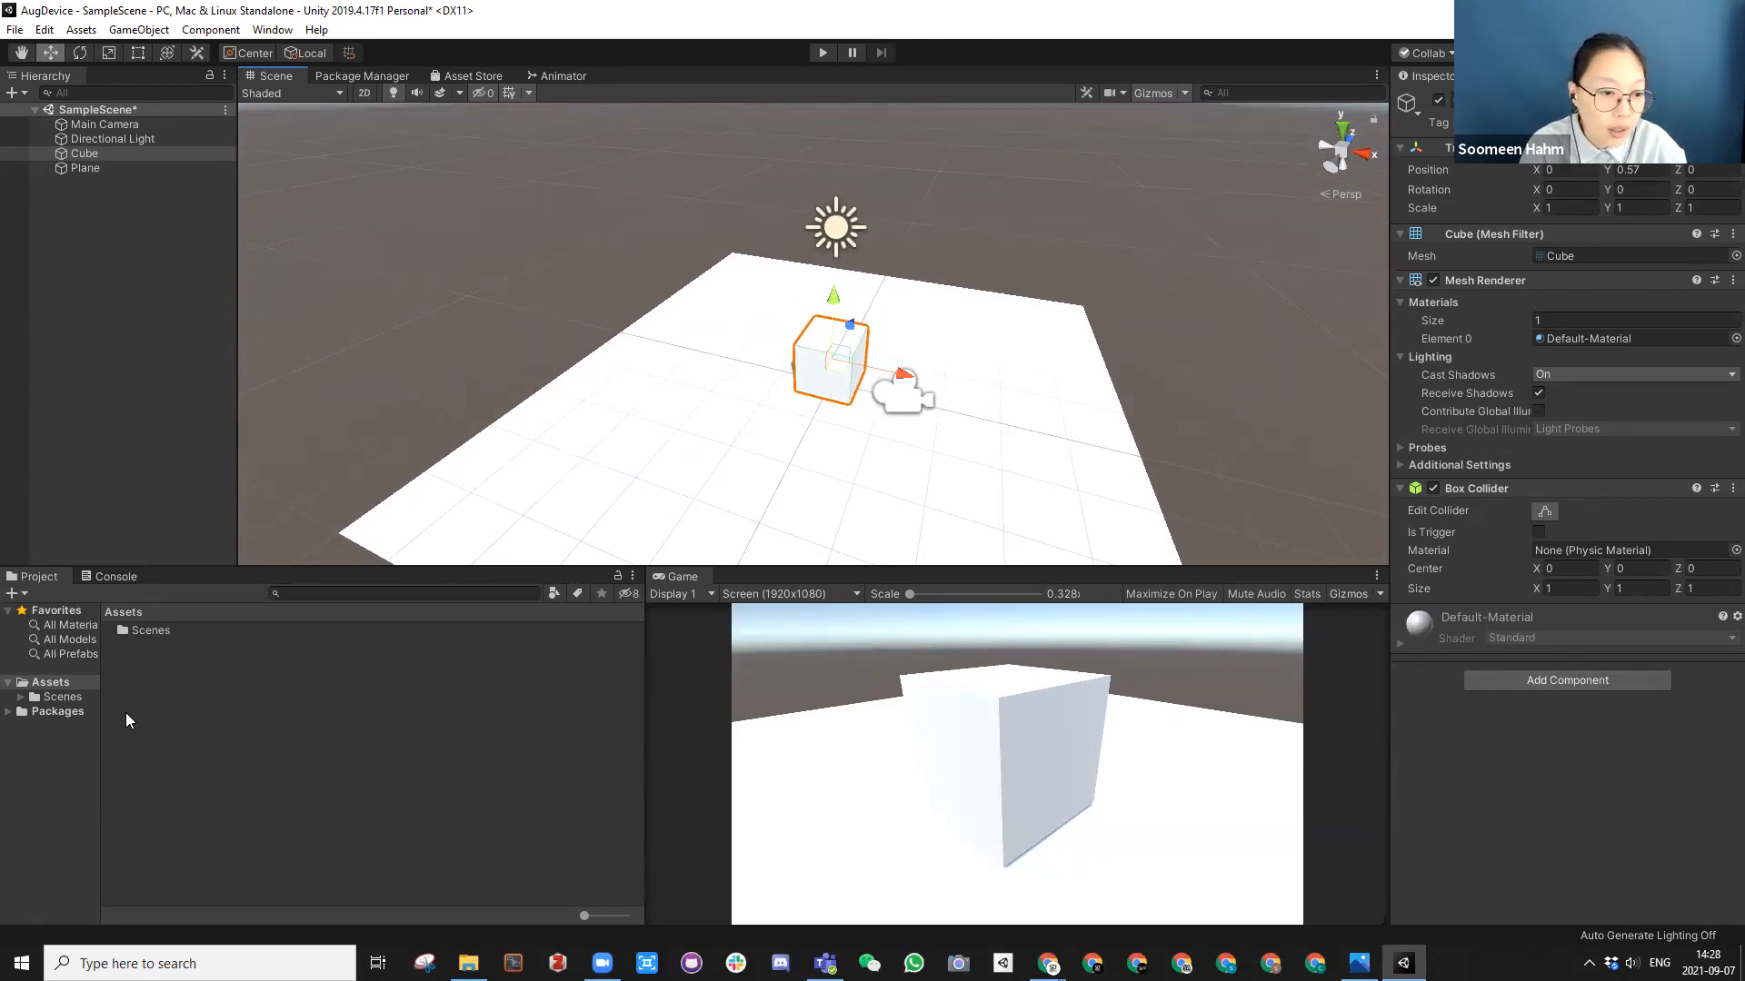
{"action": "left_click", "coordinate": [145, 673]}
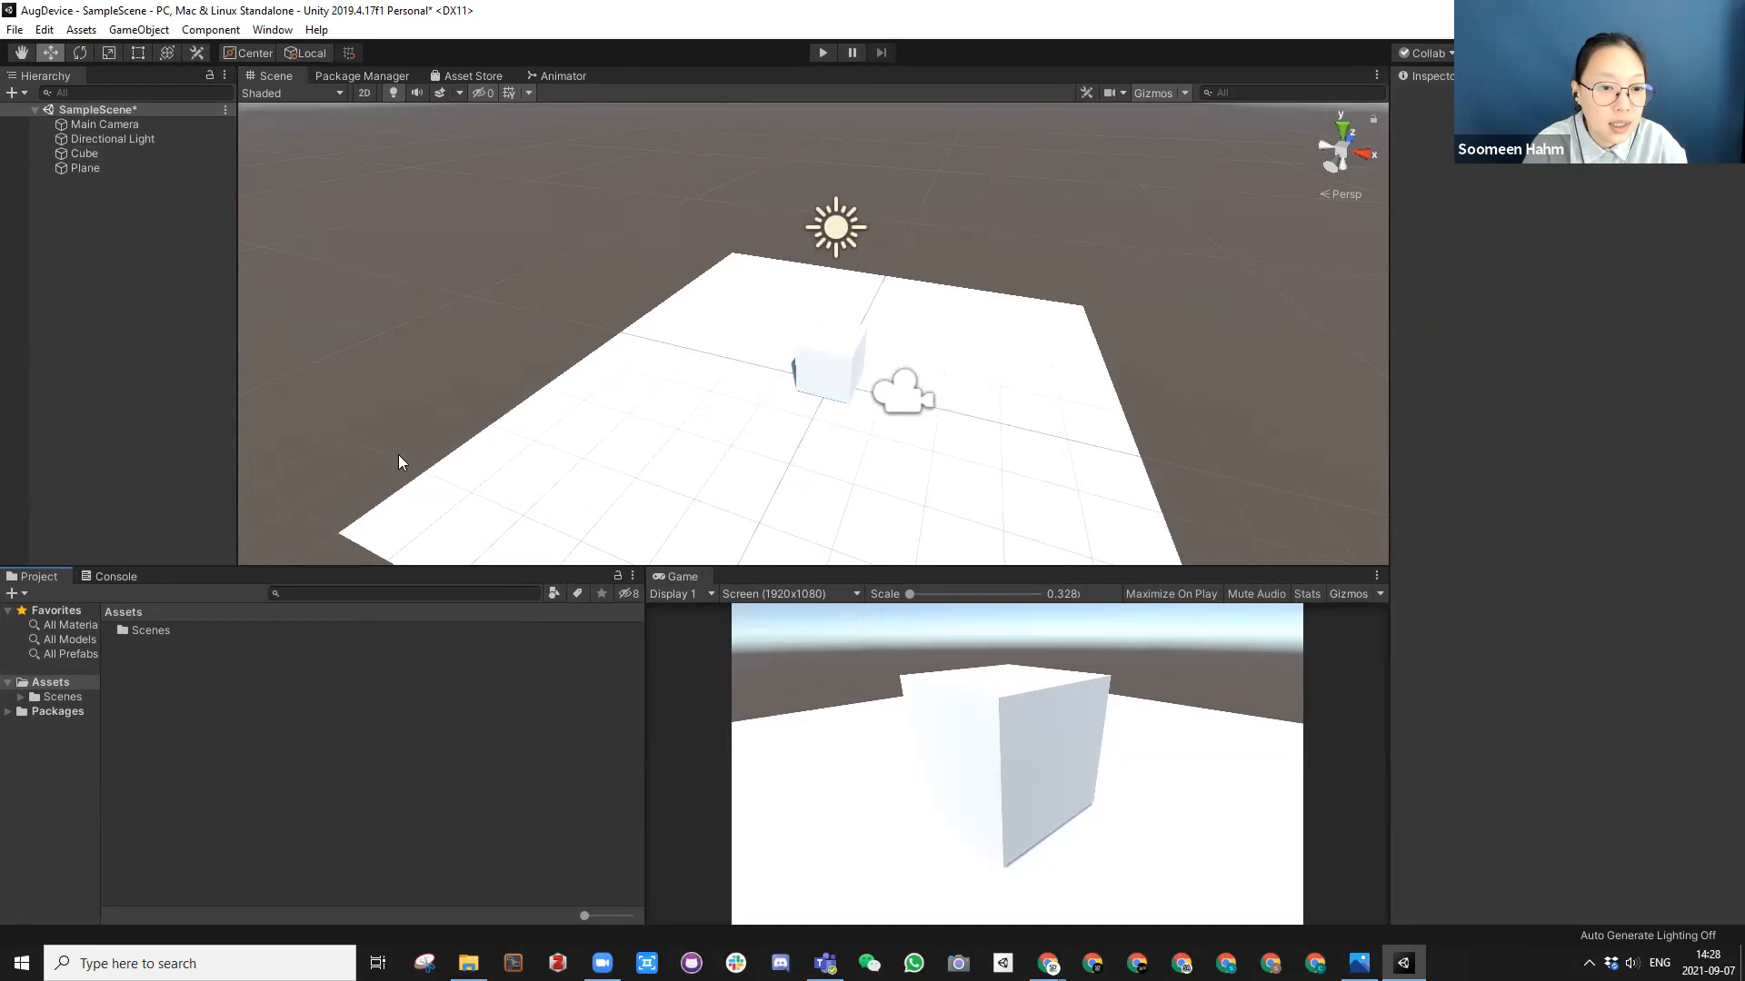
Step: Uncover the desktop and open the Assets folder inside the AugDevice project folder in File Explorer
{"action": "double_click", "coordinate": [234, 11]}
{"action": "double_click", "coordinate": [102, 399]}
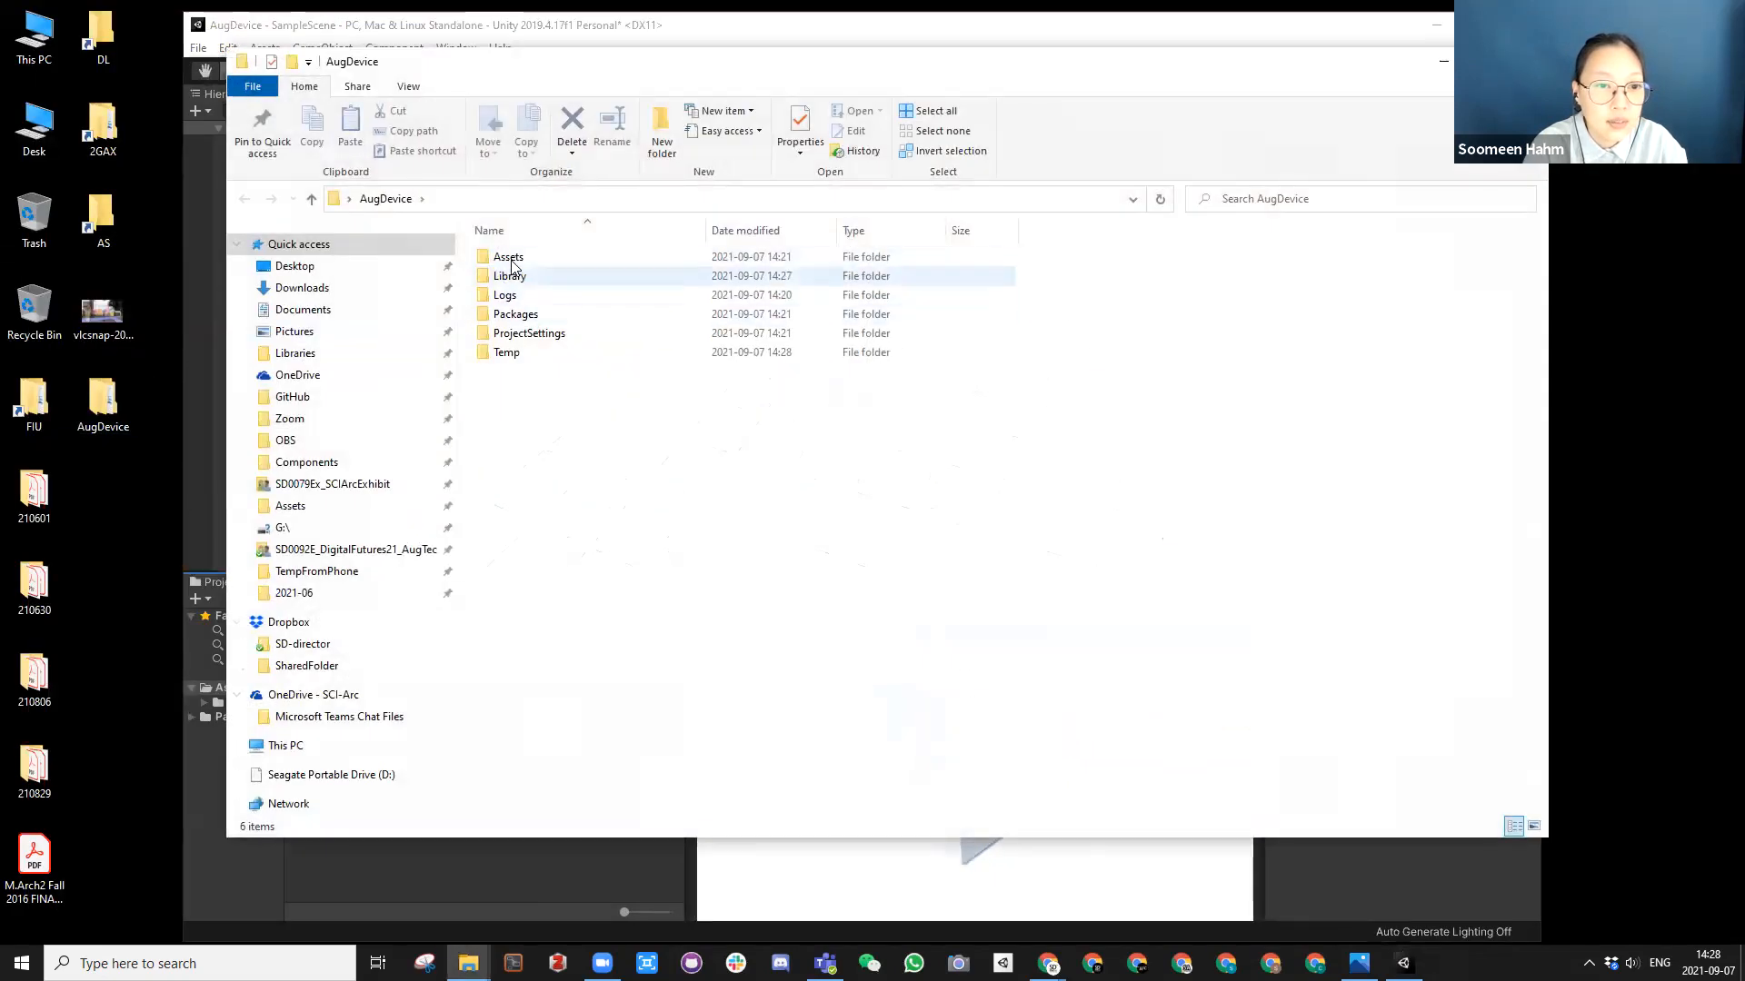
{"action": "double_click", "coordinate": [498, 258]}
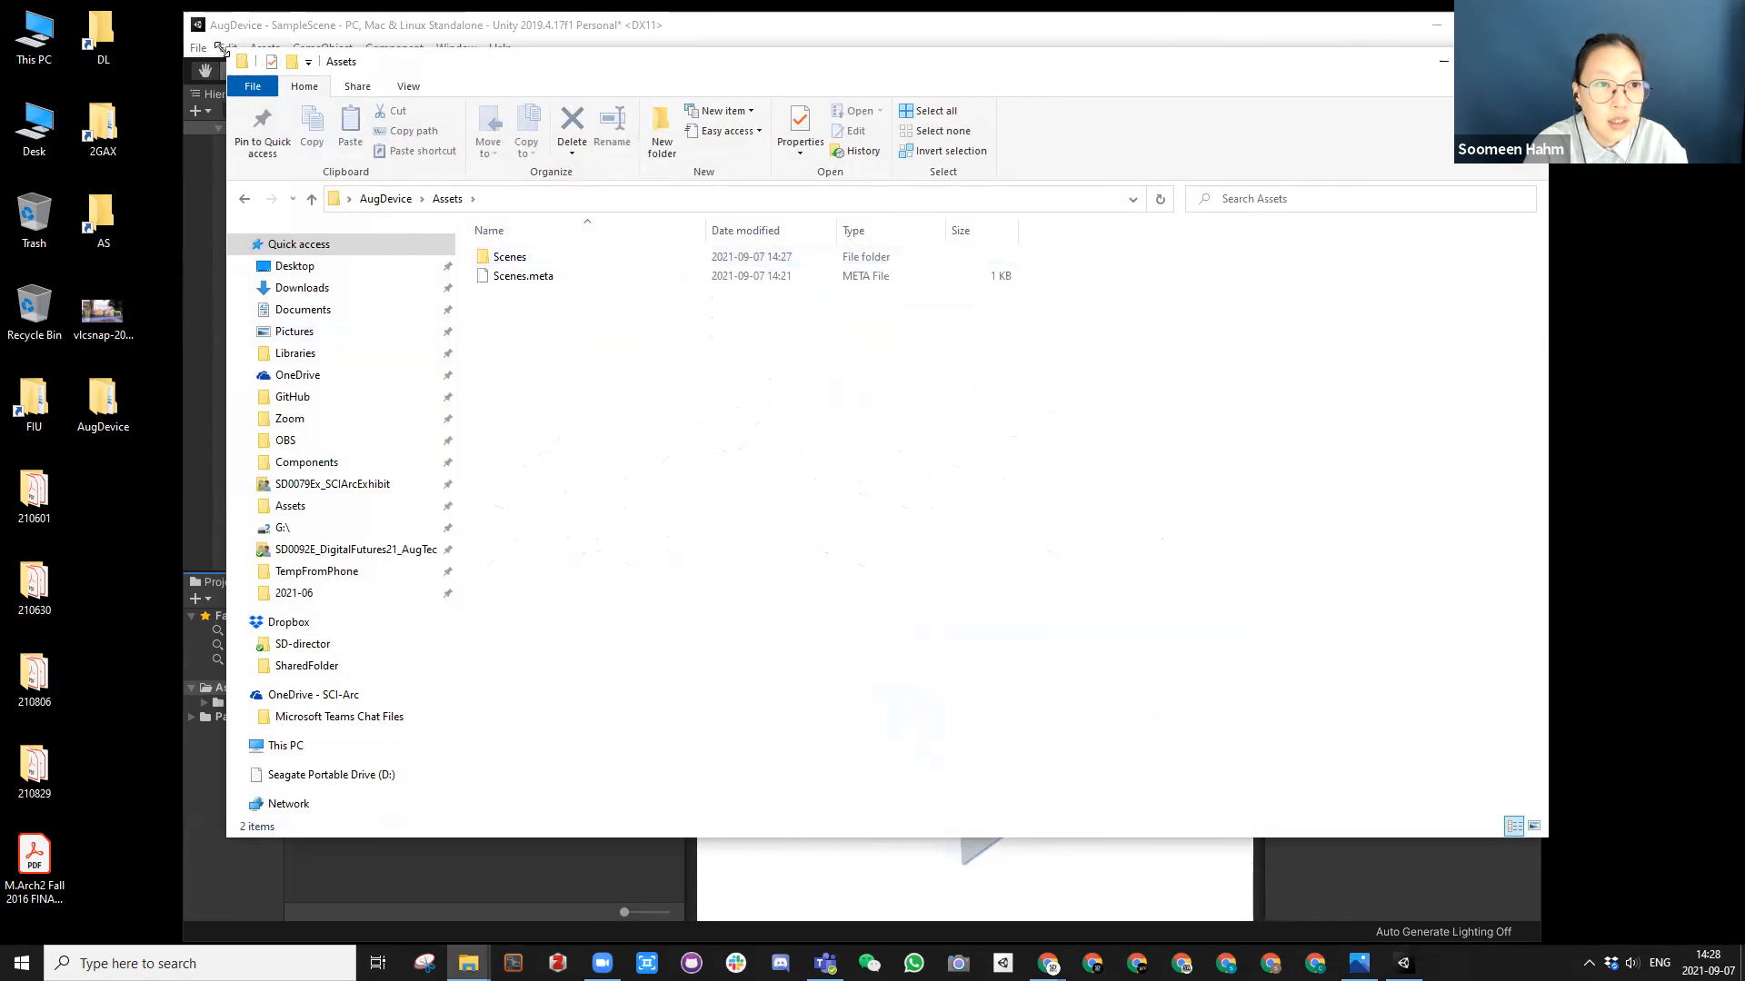
Step: Move the File Explorer window aside and create a folder named Scripts in the Unity project's Assets folder
{"action": "left_click_drag", "start_coordinate": [227, 52], "coordinate": [492, 186]}
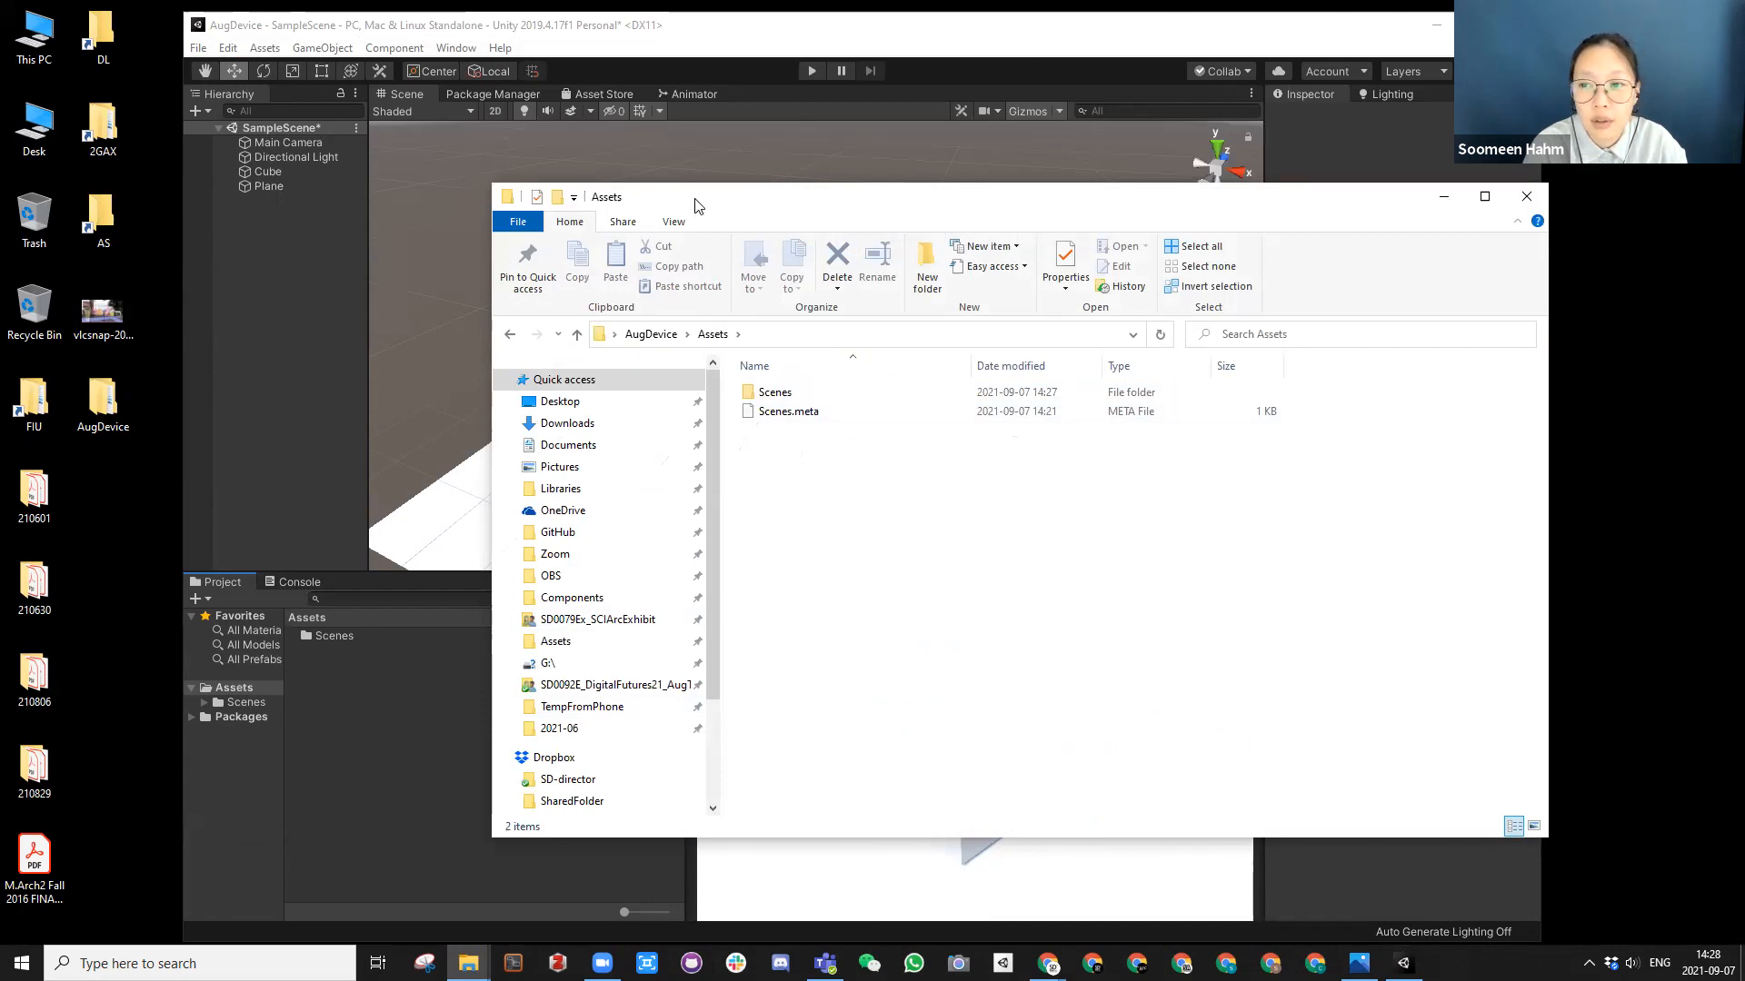
{"action": "left_click_drag", "start_coordinate": [698, 206], "coordinate": [1603, 252]}
{"action": "left_click", "coordinate": [326, 692]}
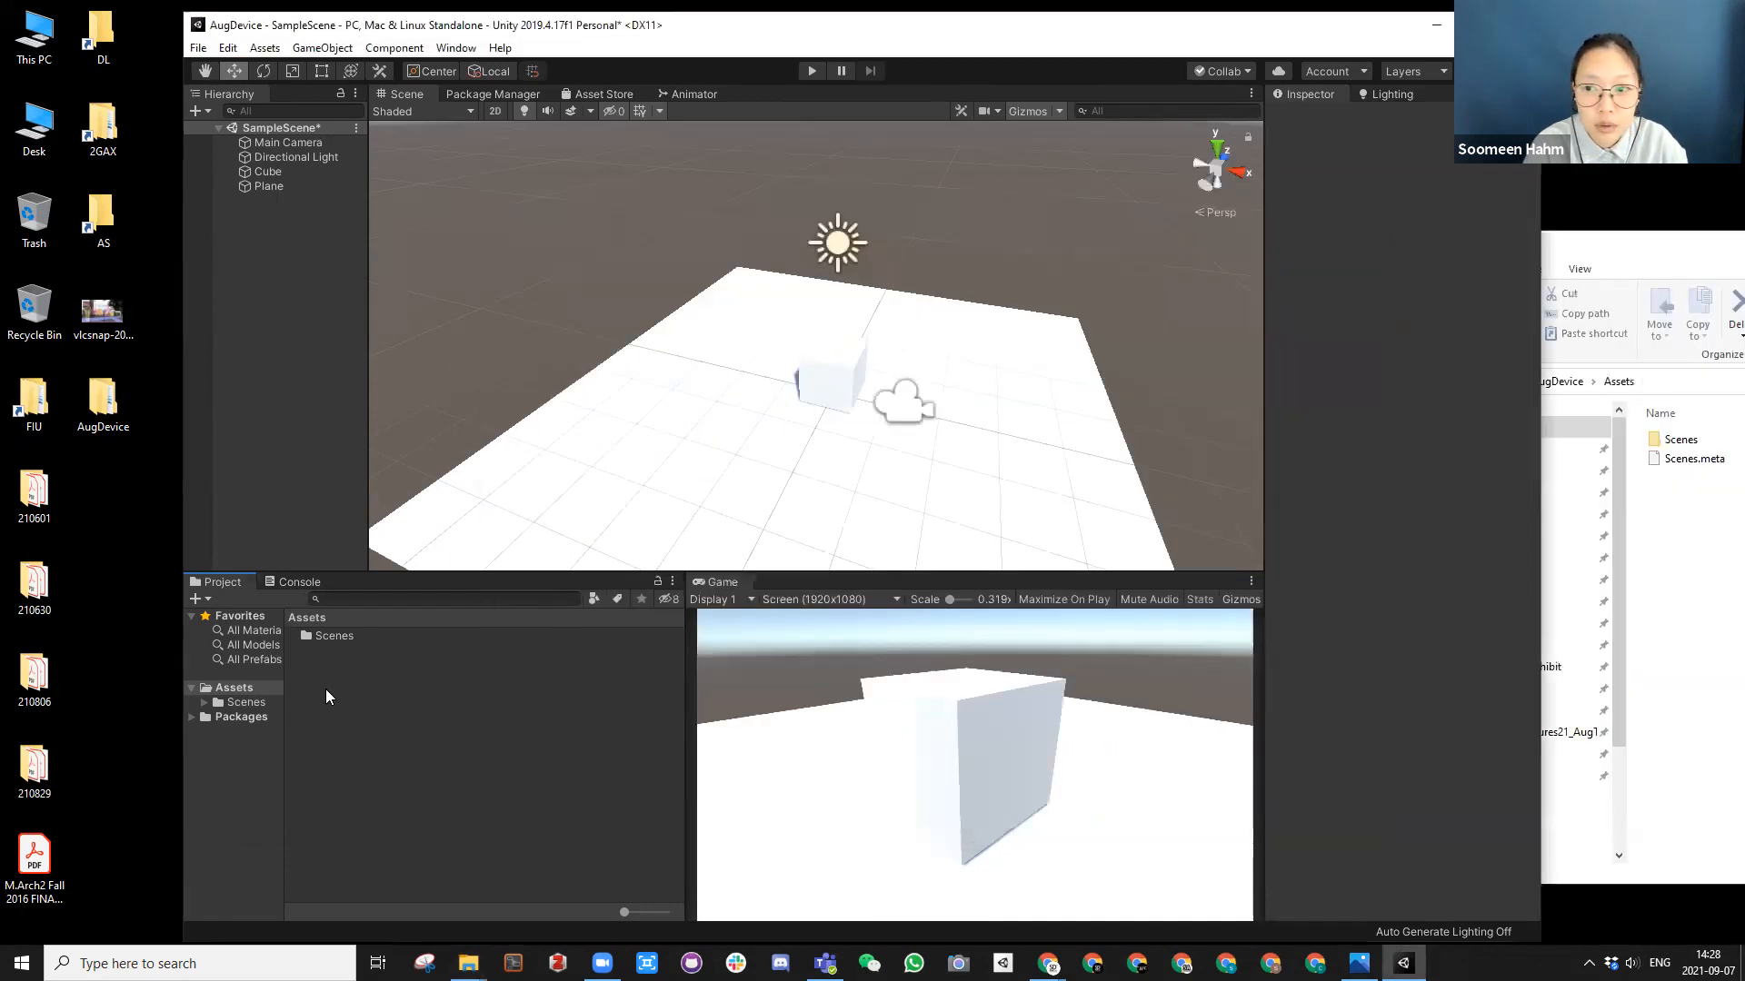
{"action": "right_click", "coordinate": [326, 692]}
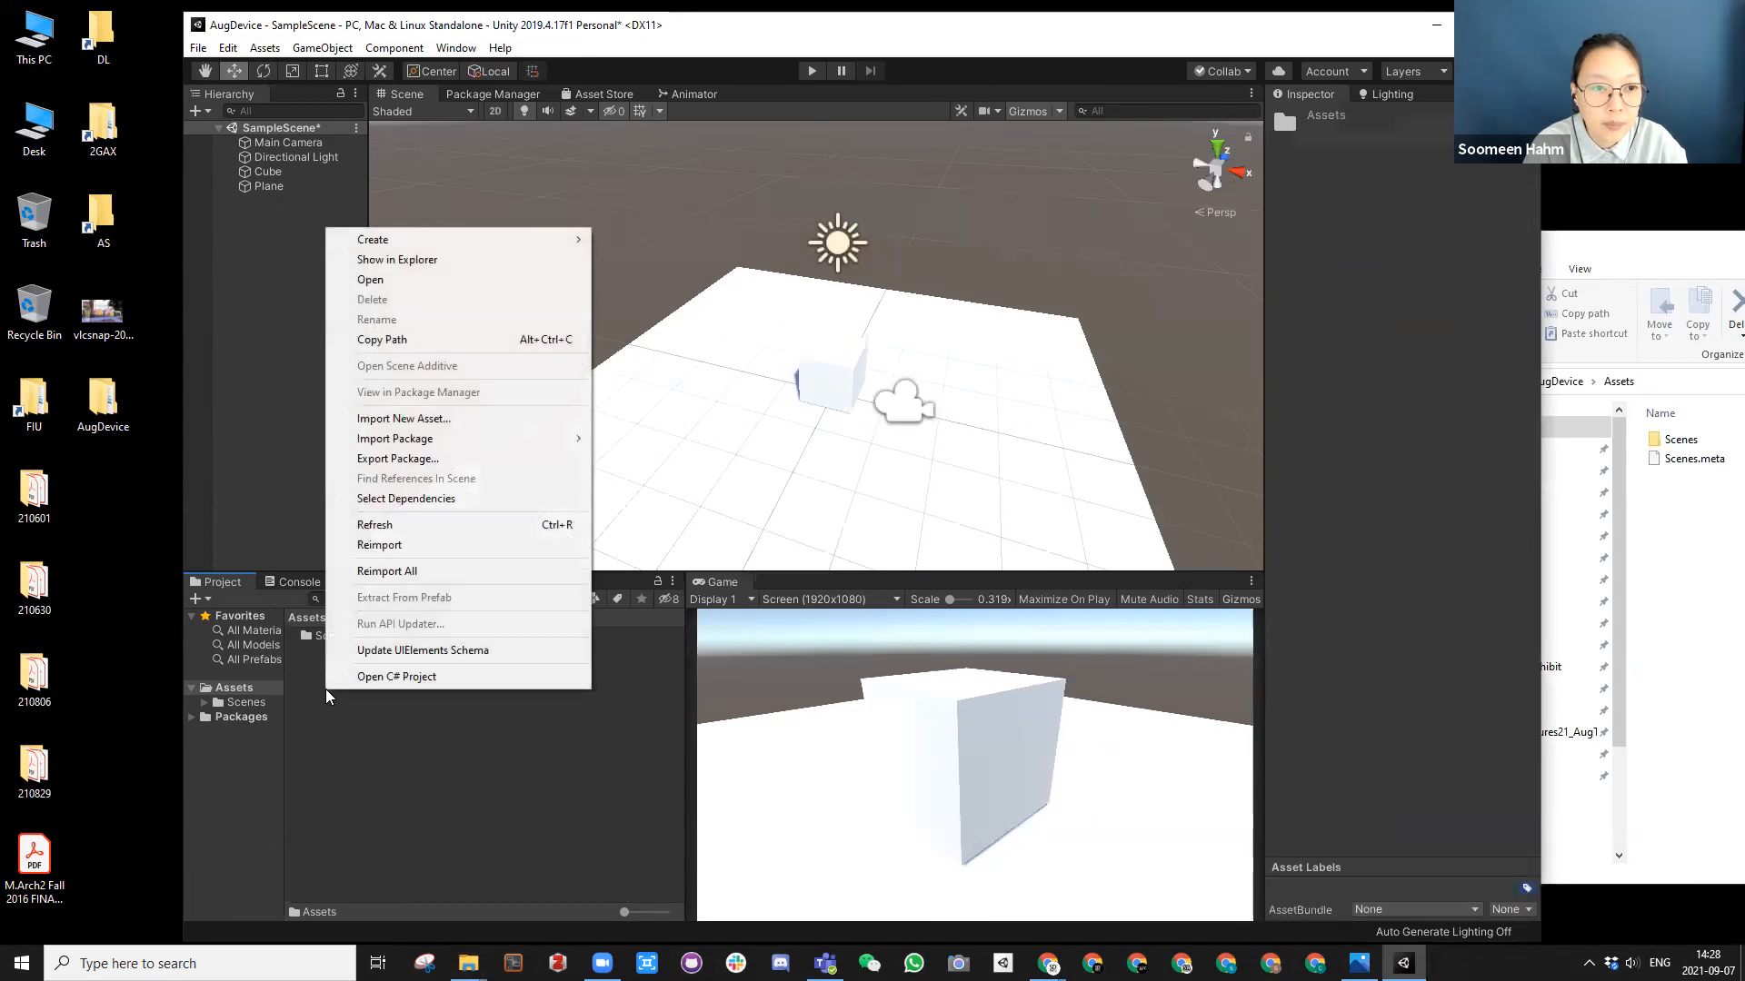
{"action": "mouse_move", "coordinate": [452, 240]}
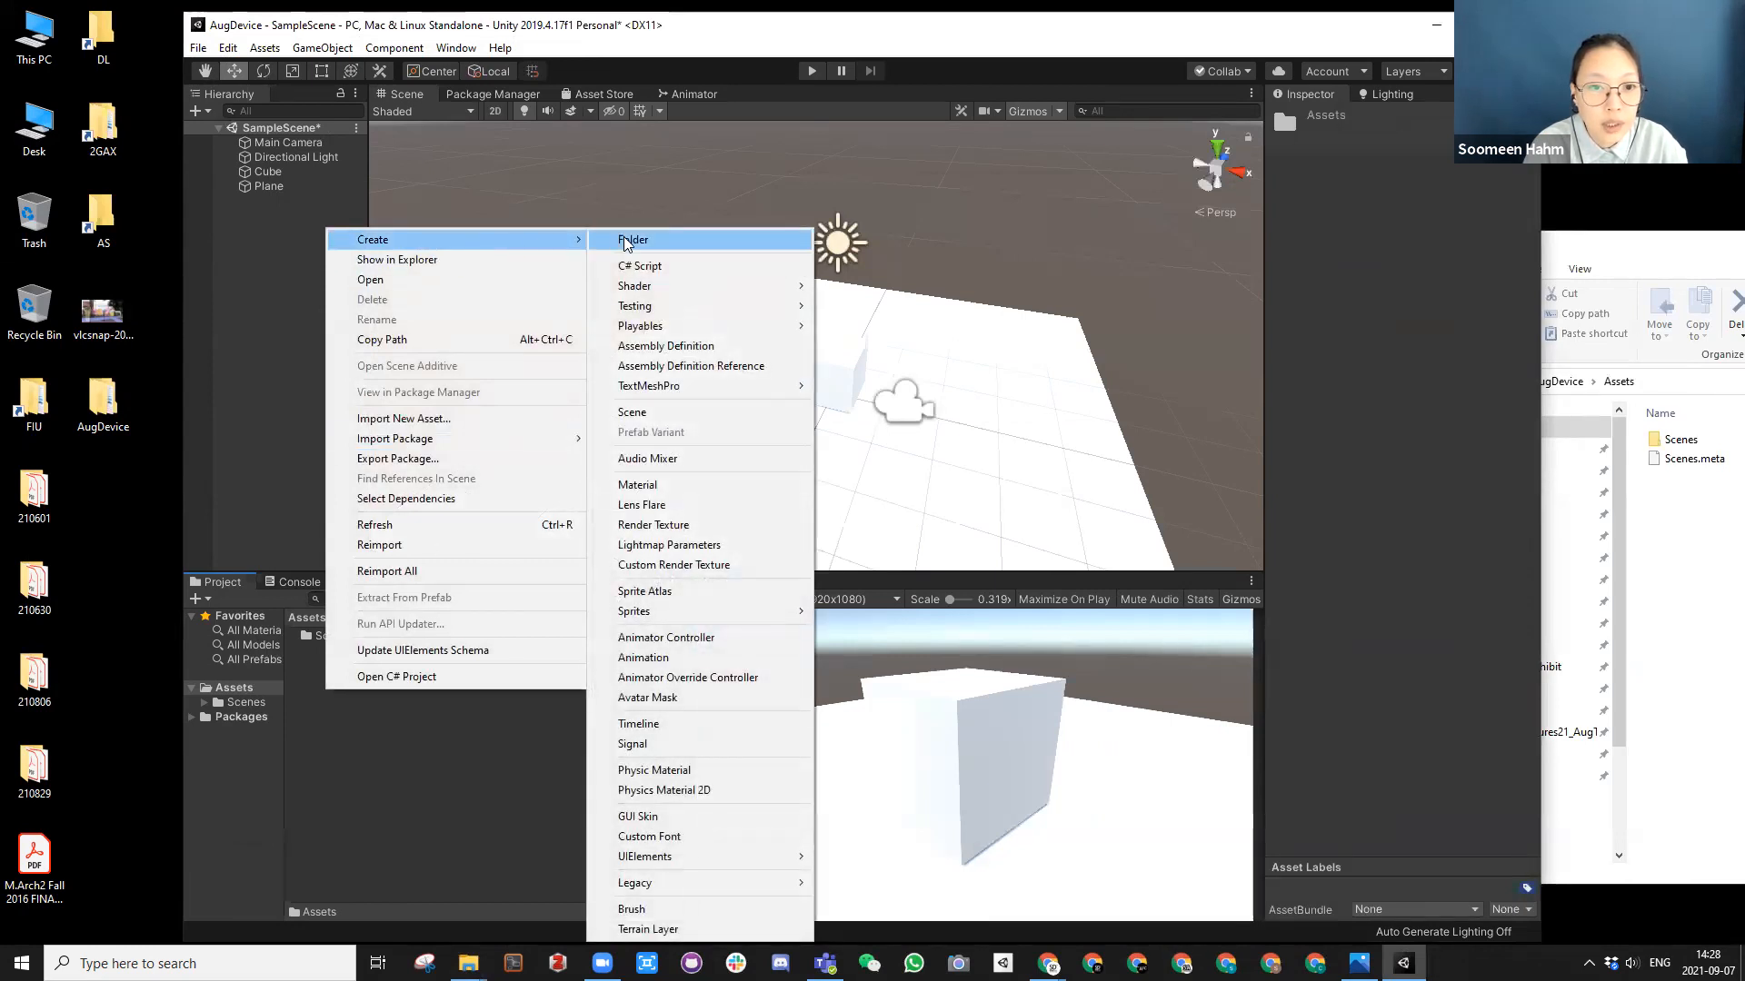
{"action": "left_click", "coordinate": [625, 242]}
{"action": "type", "text": "Sc"}
{"action": "key", "text": "Return"}
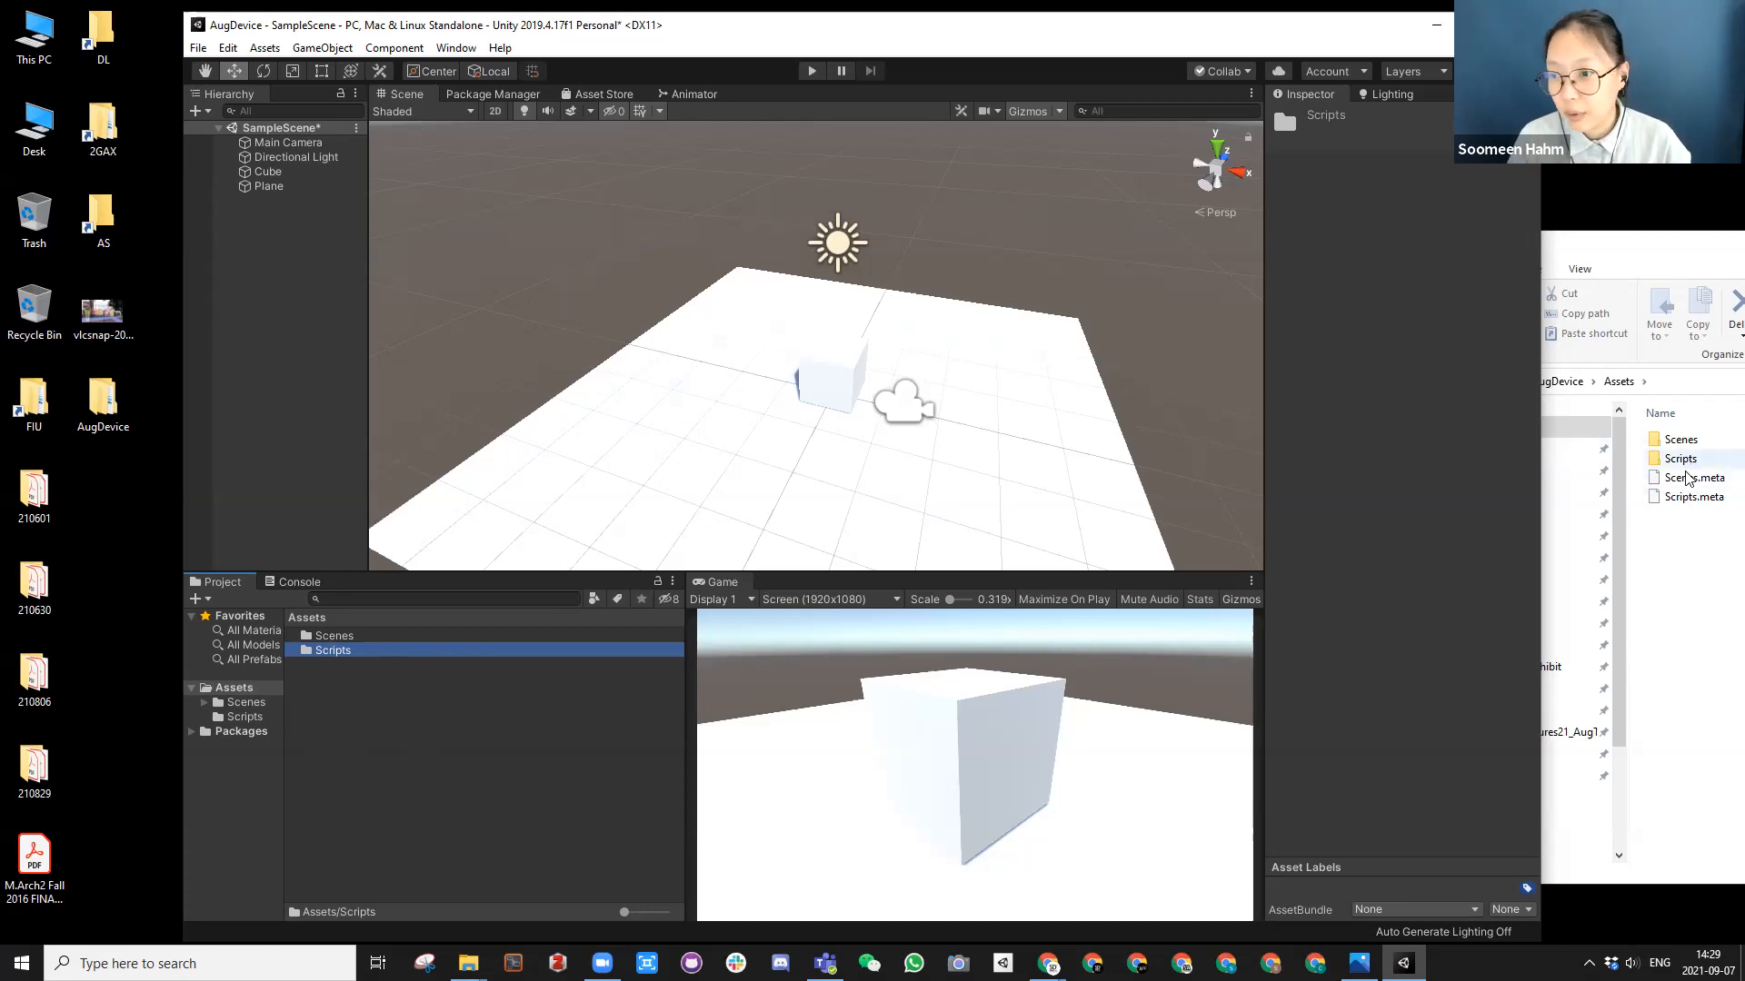
Step: Check the new folder in File Explorer, close that window, and open the Scripts folder in the Unity project
{"action": "left_click_drag", "start_coordinate": [1657, 249], "coordinate": [696, 247]}
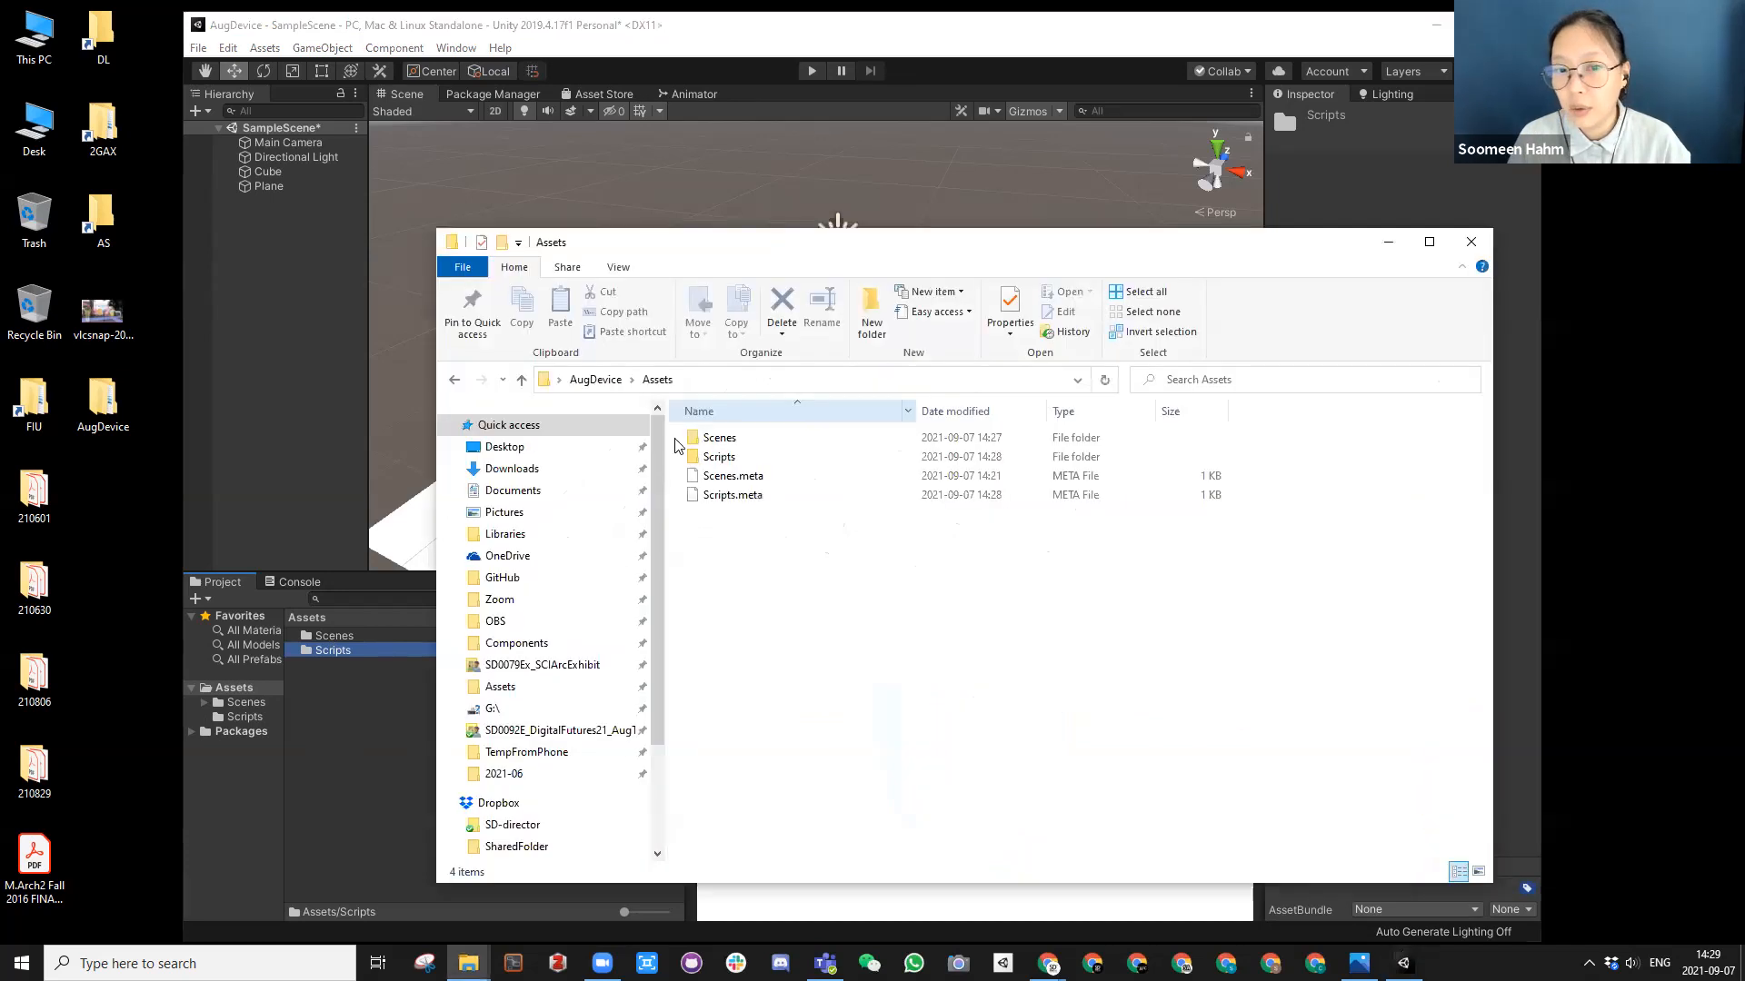
{"action": "left_click", "coordinate": [1471, 241]}
{"action": "left_click", "coordinate": [360, 750]}
{"action": "left_click", "coordinate": [332, 652]}
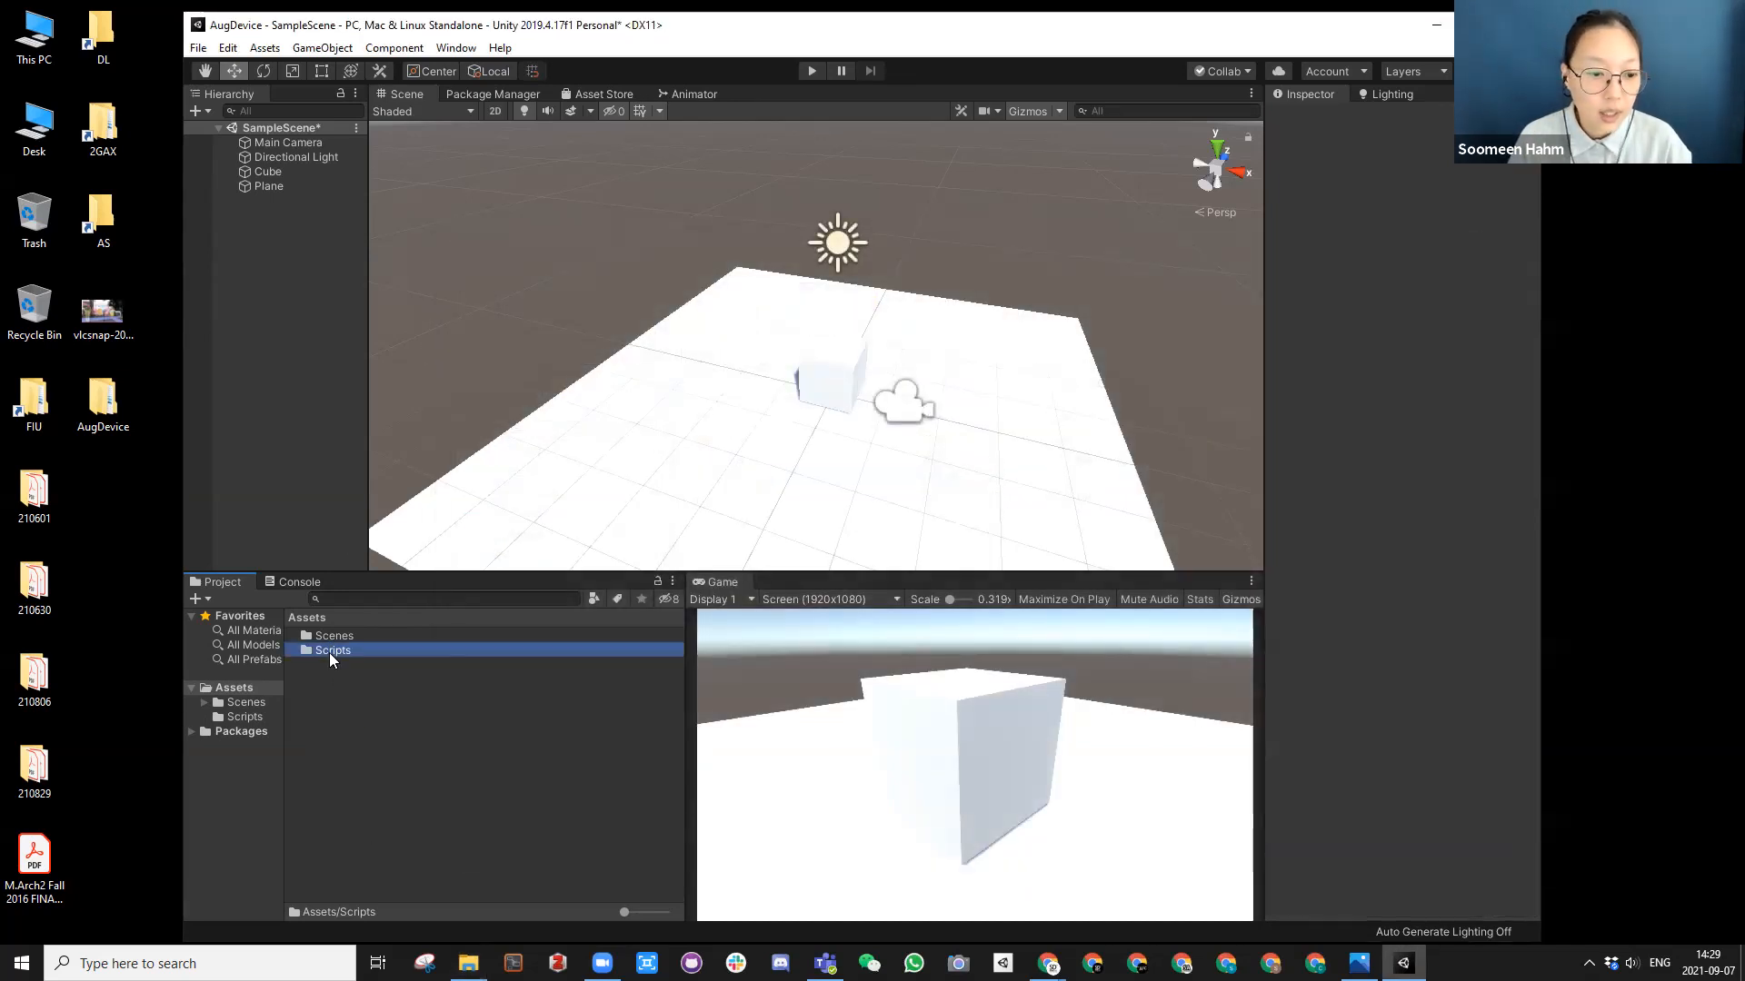
{"action": "double_click", "coordinate": [333, 653]}
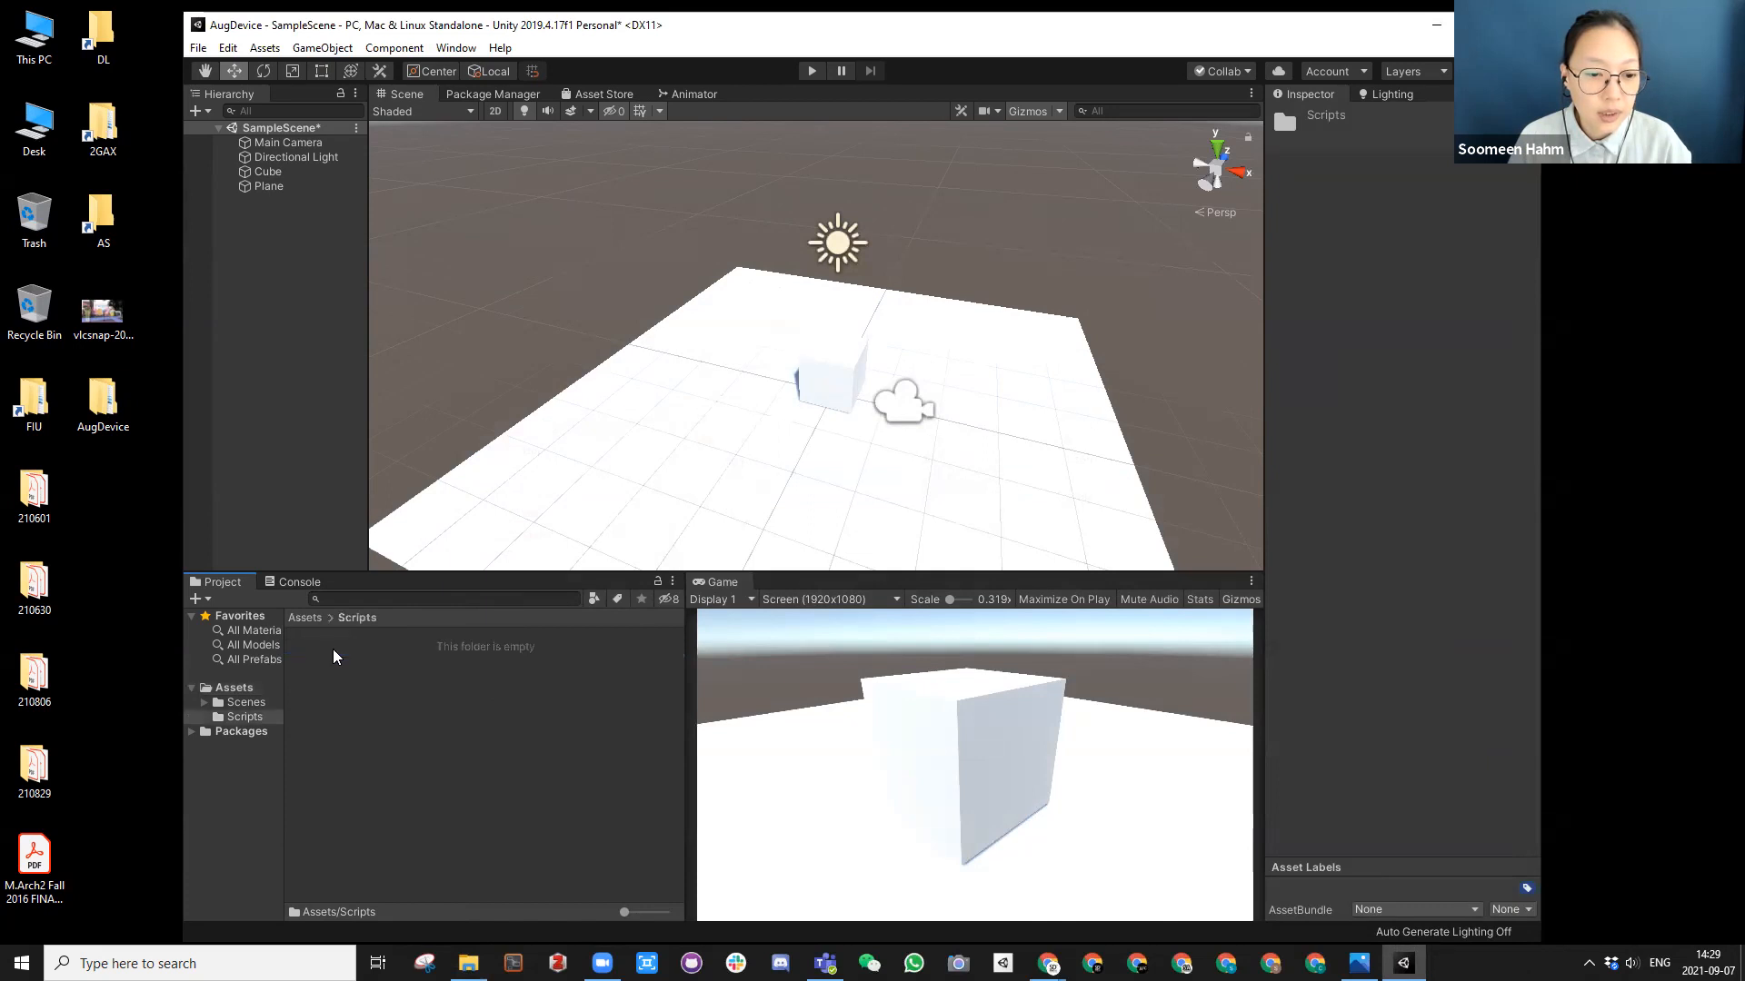
Step: Create a C# script named CubeBehaviour in the Scripts folder and open it in Visual Studio
{"action": "right_click", "coordinate": [360, 693]}
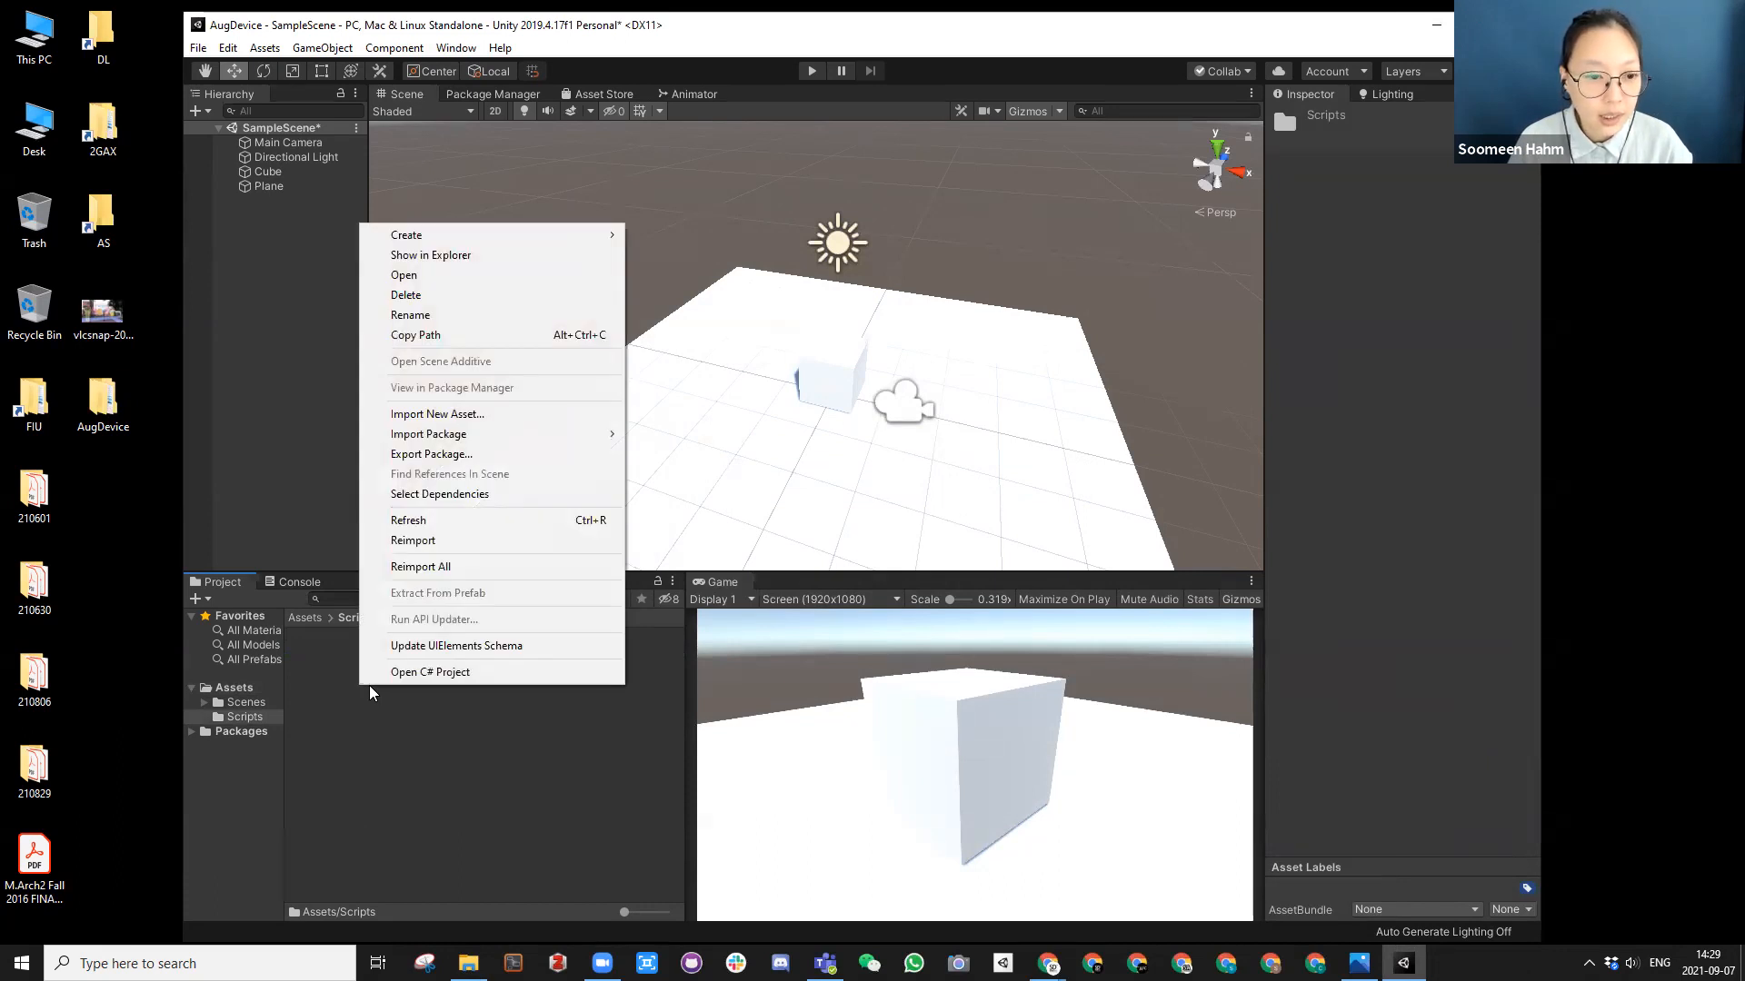
{"action": "mouse_move", "coordinate": [445, 238]}
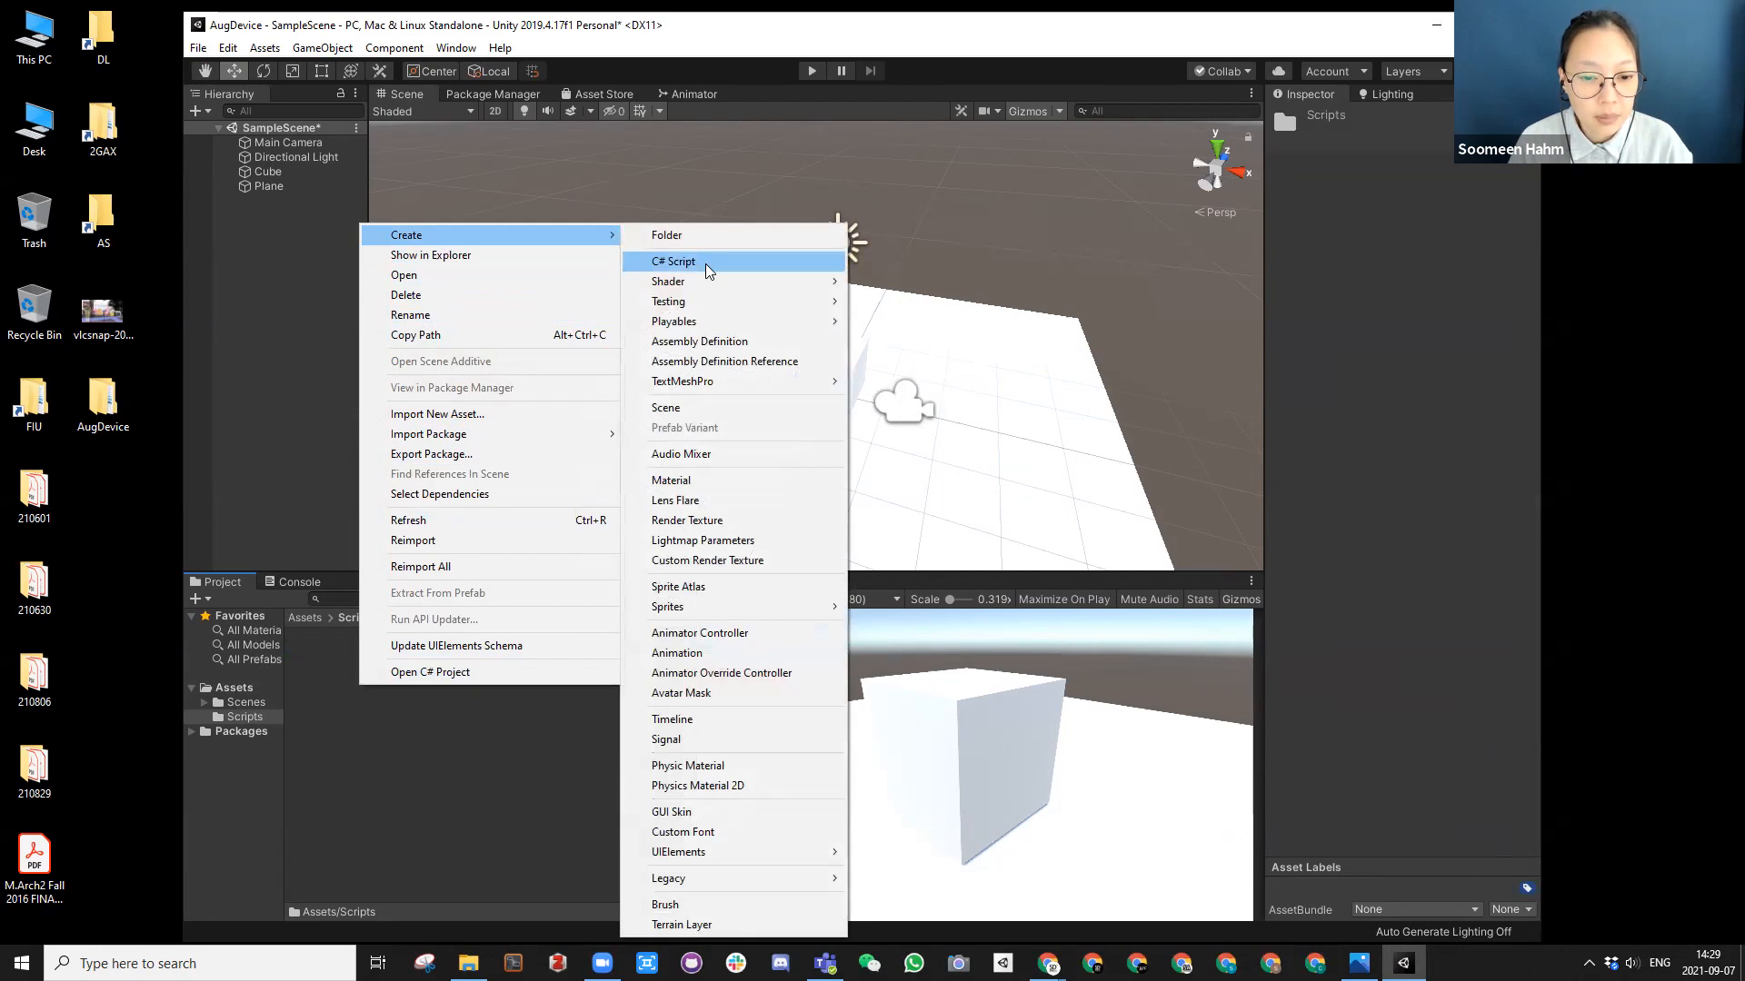
{"action": "left_click", "coordinate": [708, 270]}
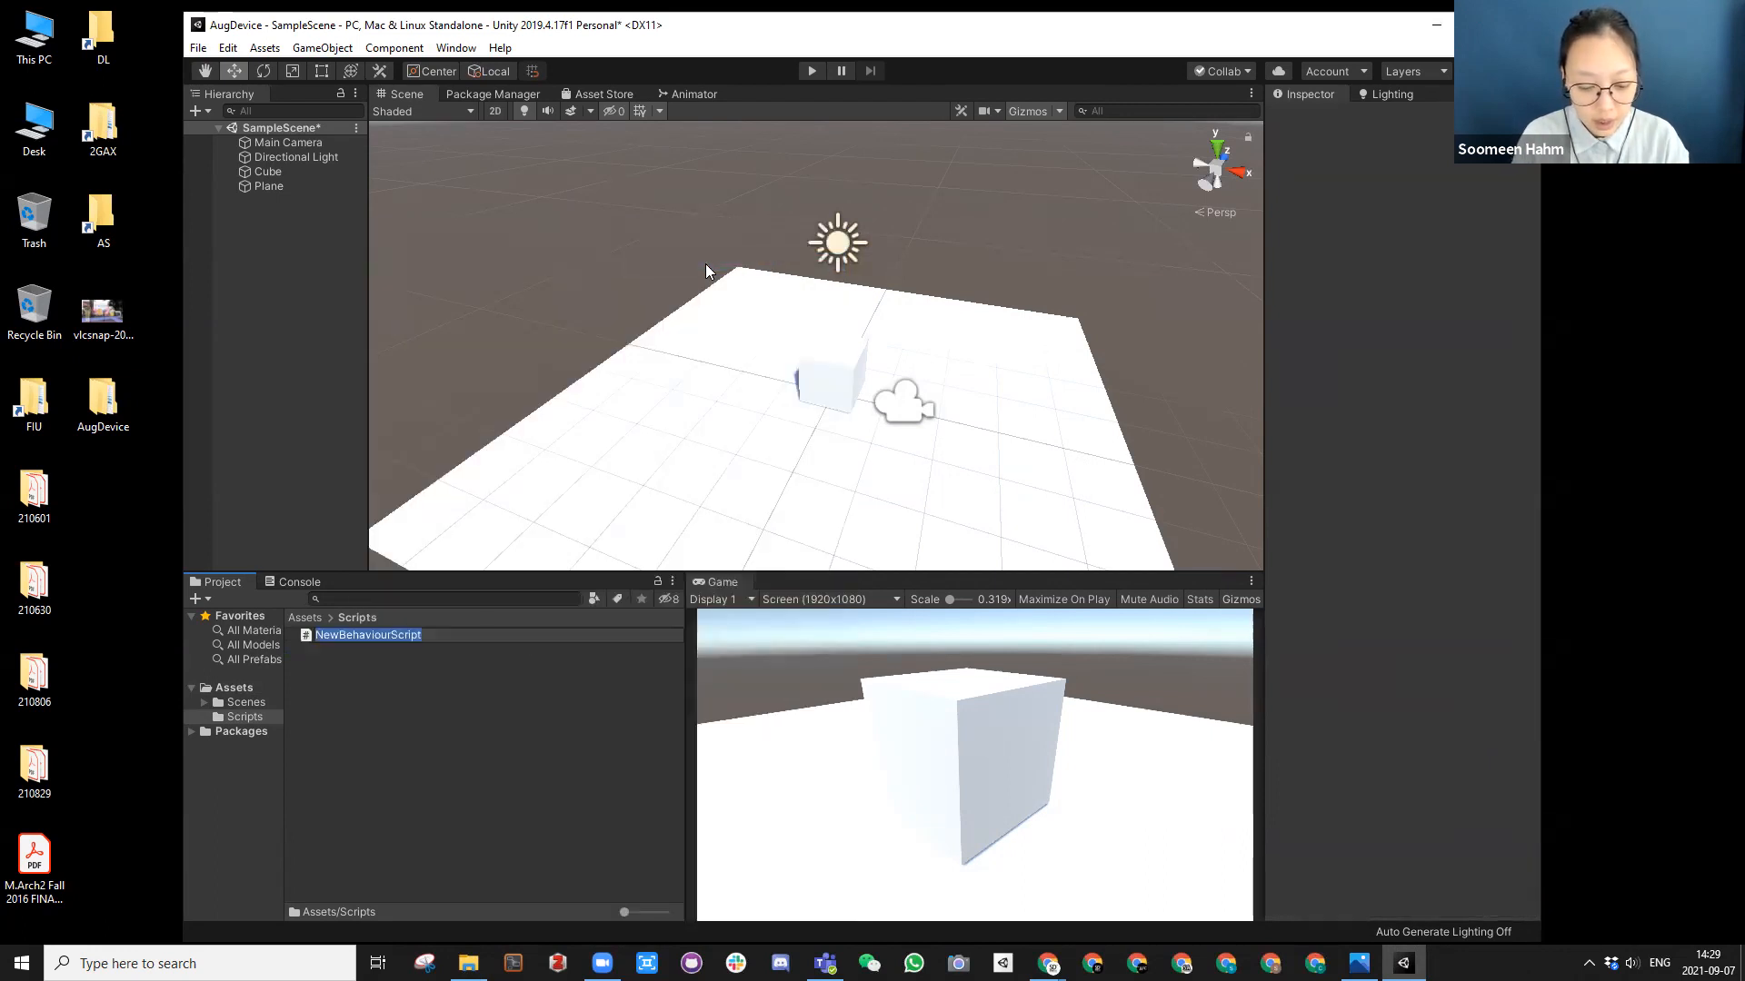
{"action": "type", "text": "Cub"}
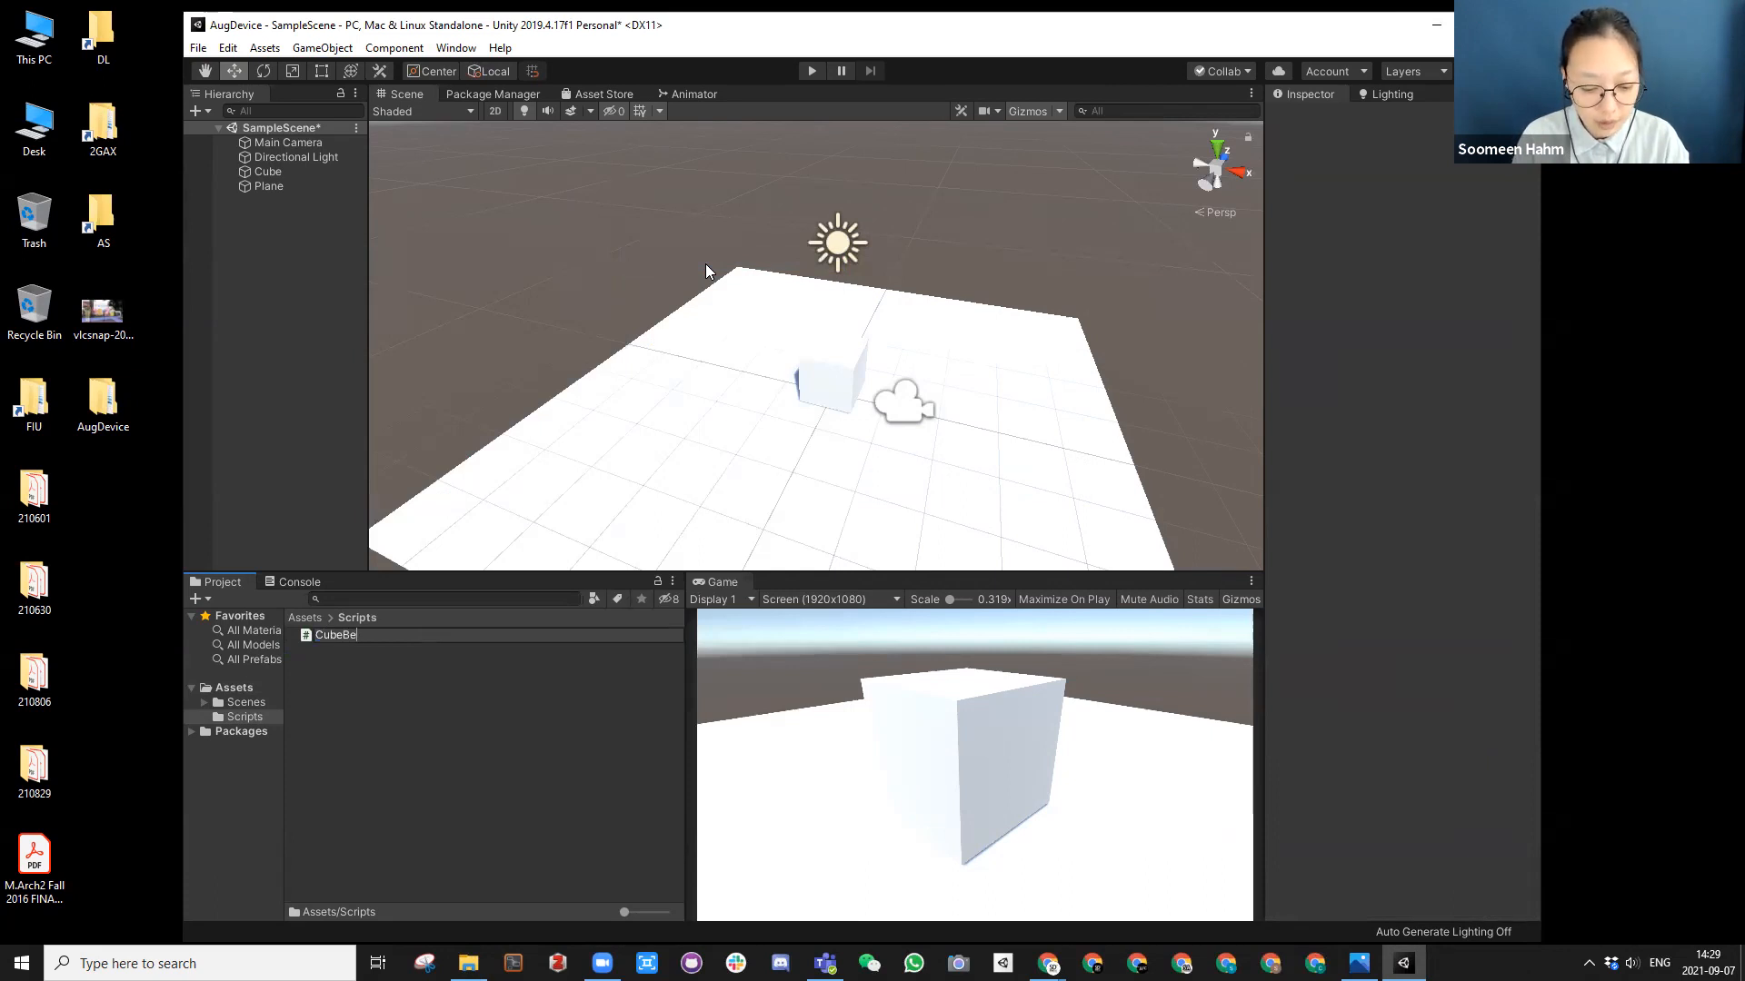
{"action": "key", "text": "Return"}
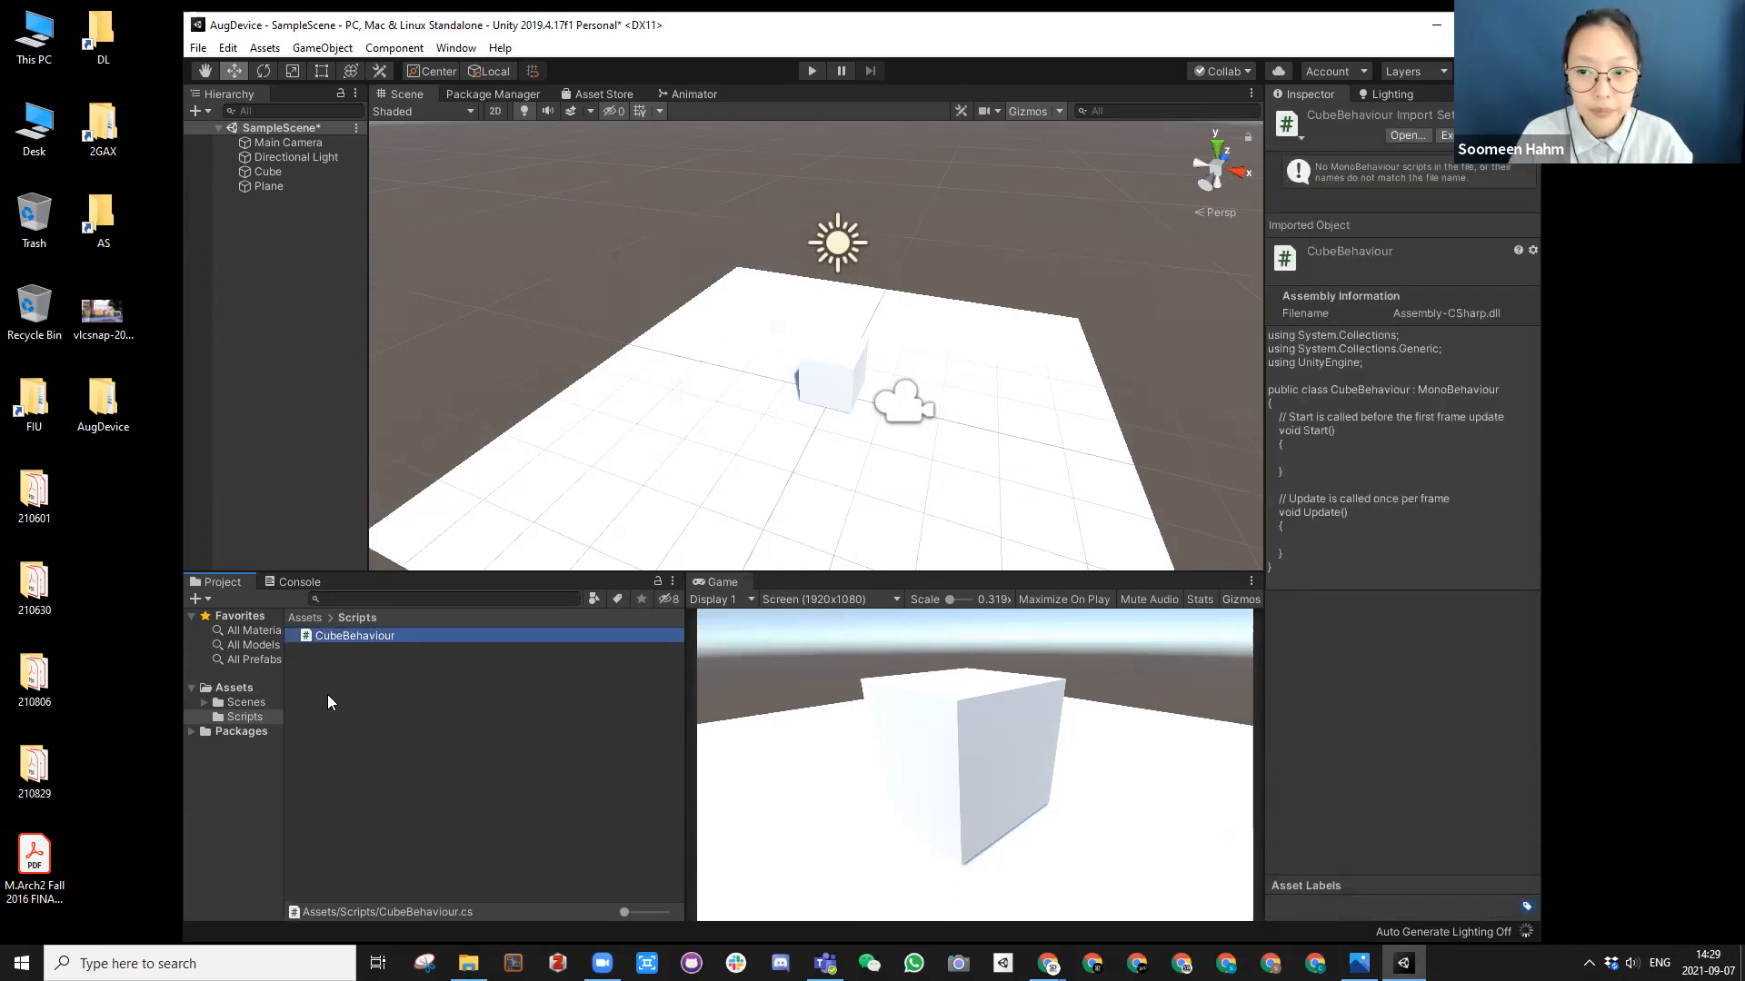
{"action": "double_click", "coordinate": [339, 636]}
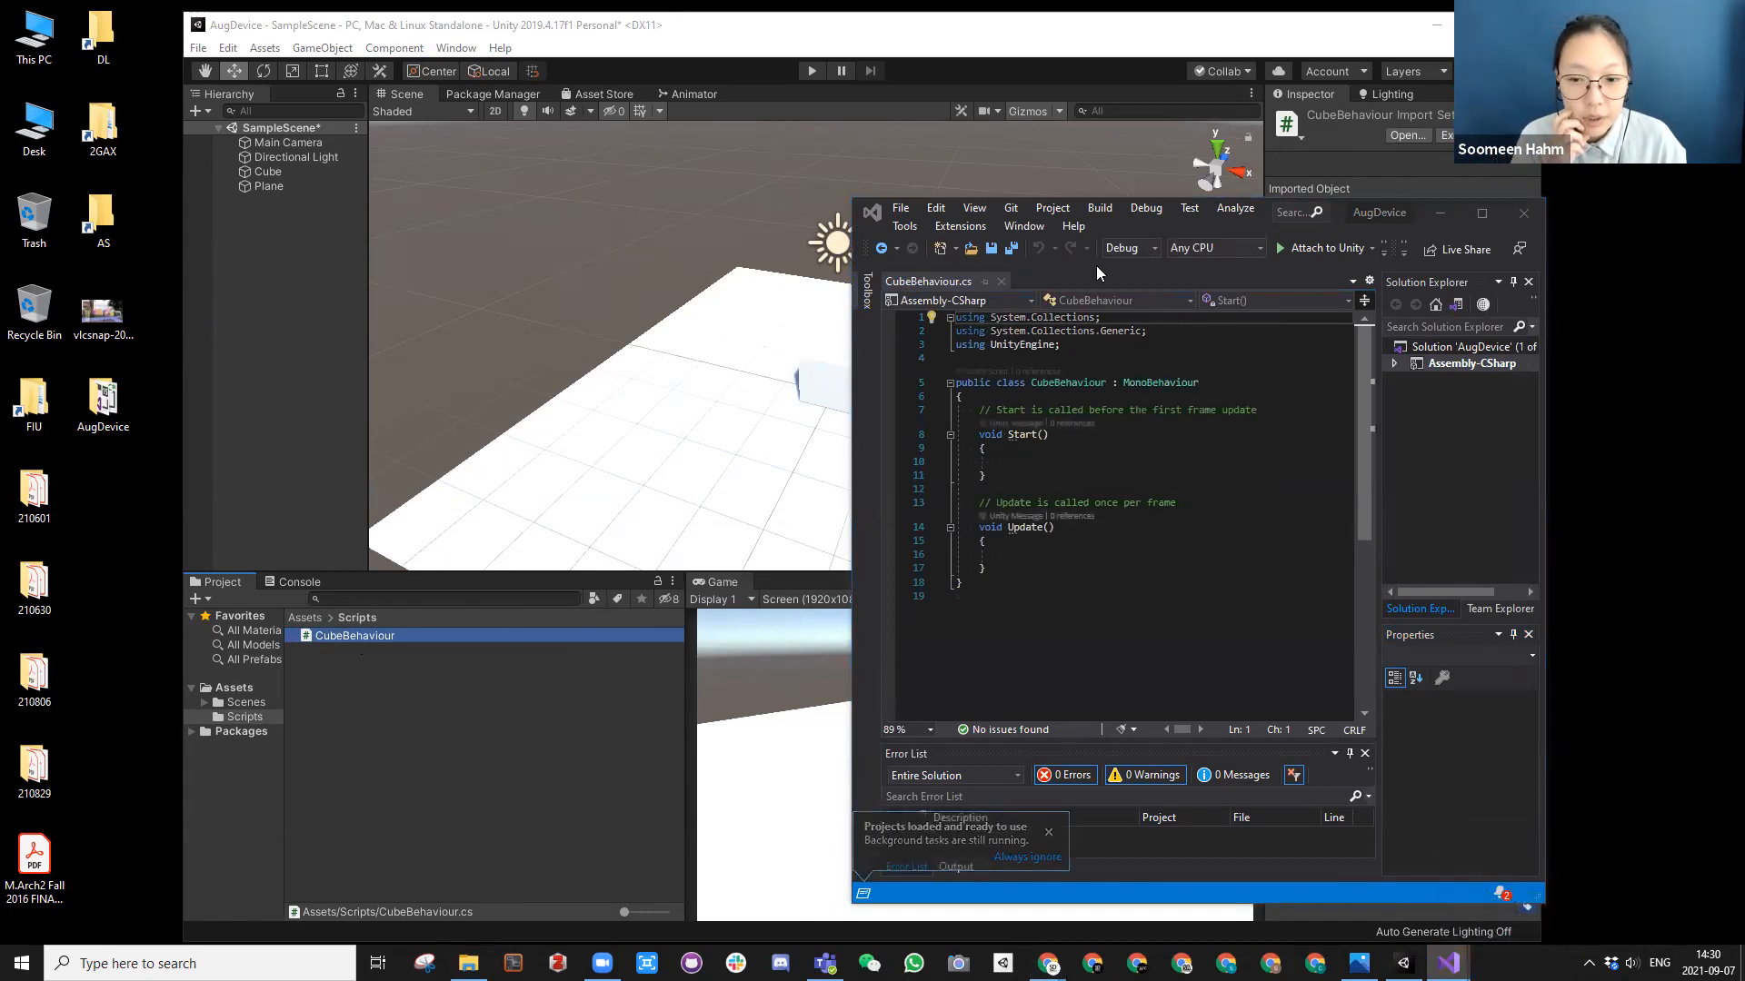
Step: Arrange the Unity and Visual Studio windows side by side and enlarge the Visual Studio window to show the CubeBehaviour code
{"action": "left_click", "coordinate": [1029, 34]}
{"action": "left_click_drag", "start_coordinate": [914, 33], "coordinate": [783, 22]}
{"action": "left_click", "coordinate": [1461, 479]}
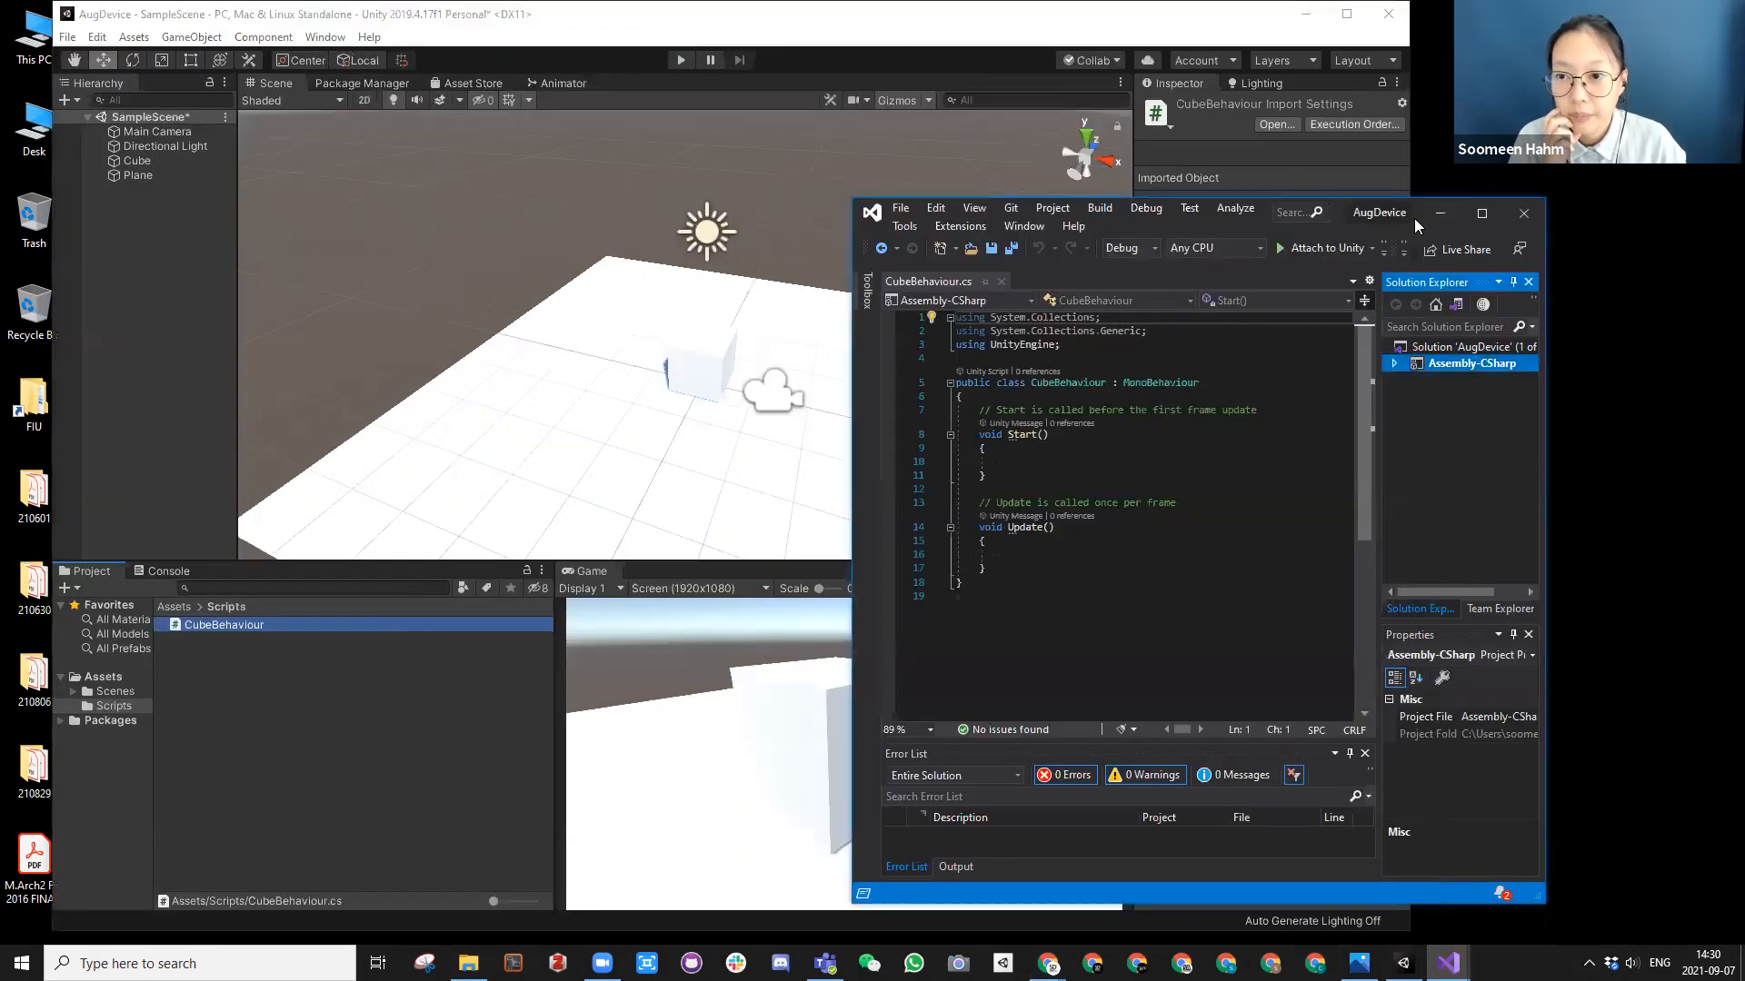
{"action": "left_click_drag", "start_coordinate": [1423, 233], "coordinate": [1598, 176]}
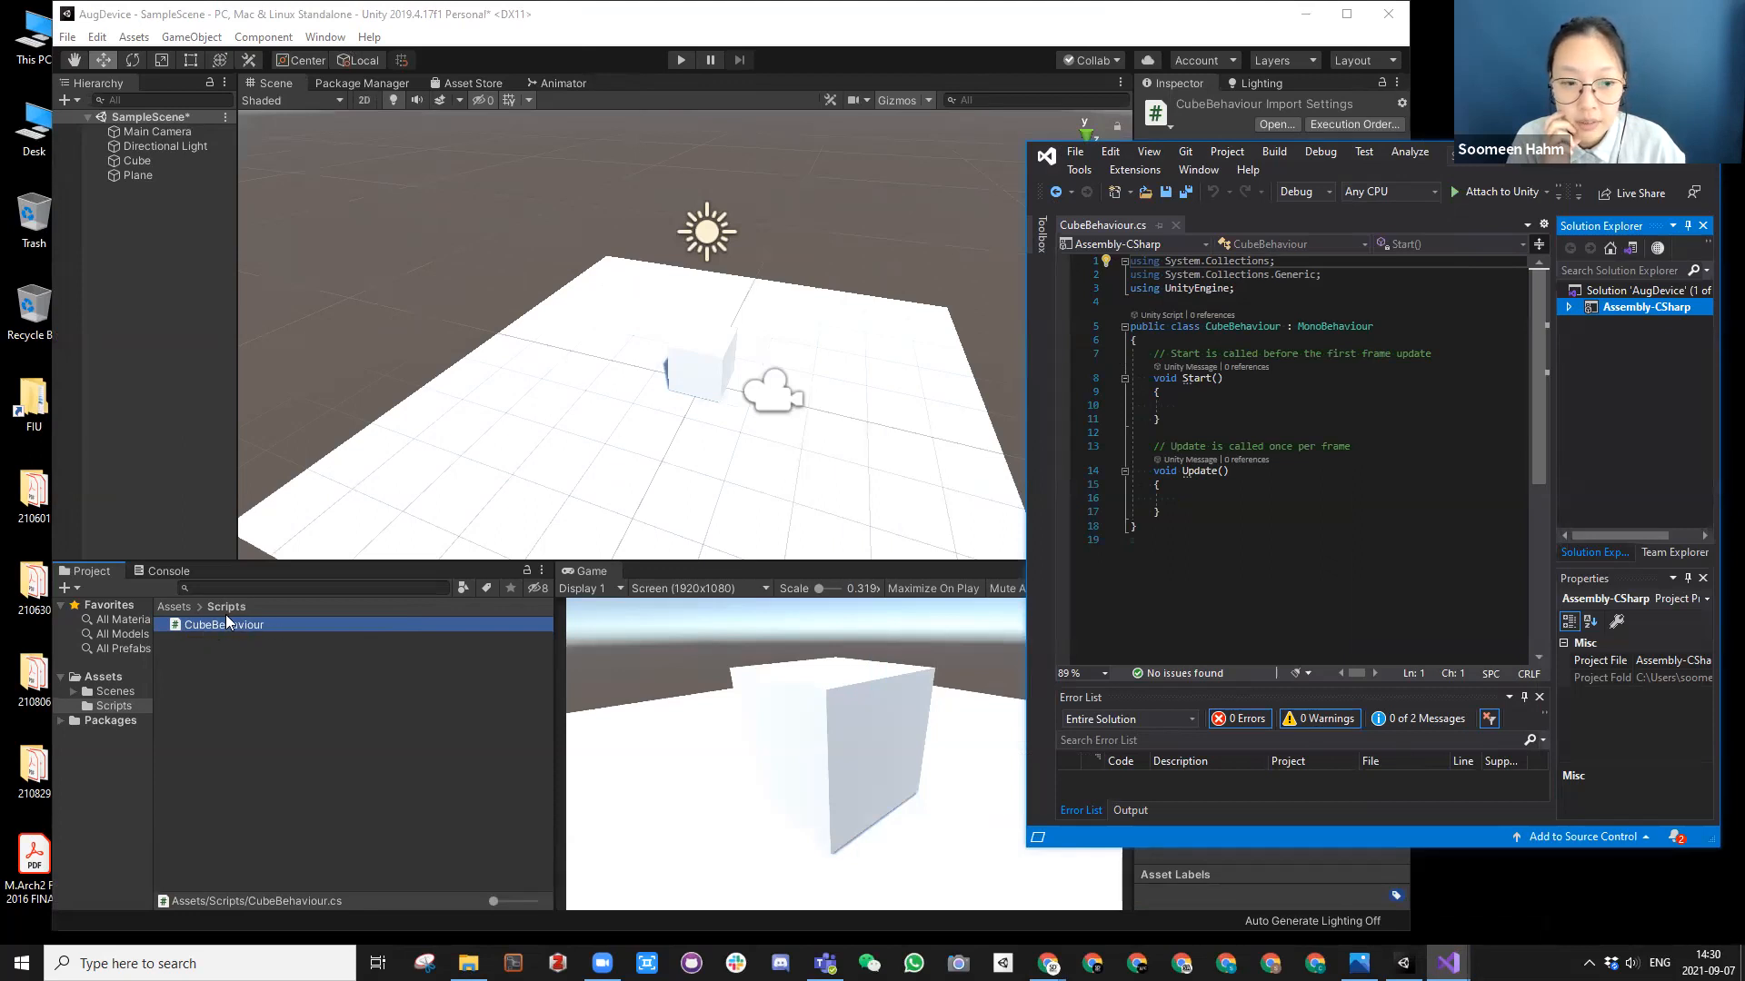
{"action": "left_click", "coordinate": [1232, 329]}
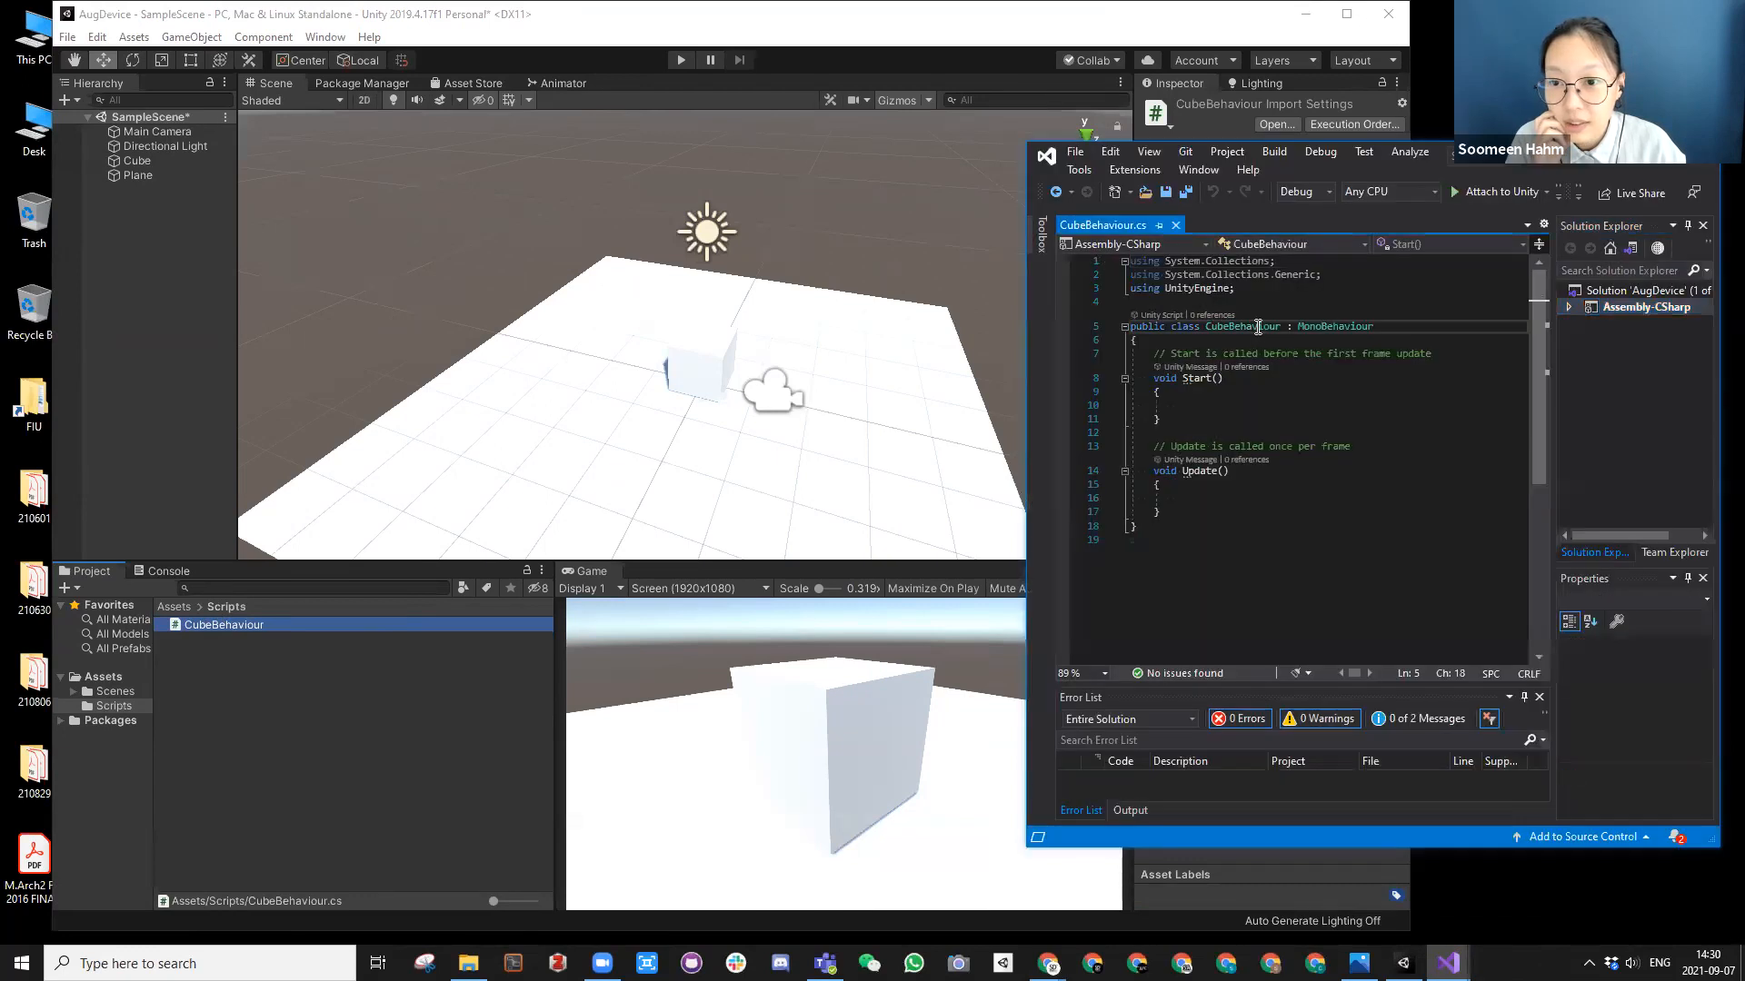
{"action": "left_click", "coordinate": [1257, 327]}
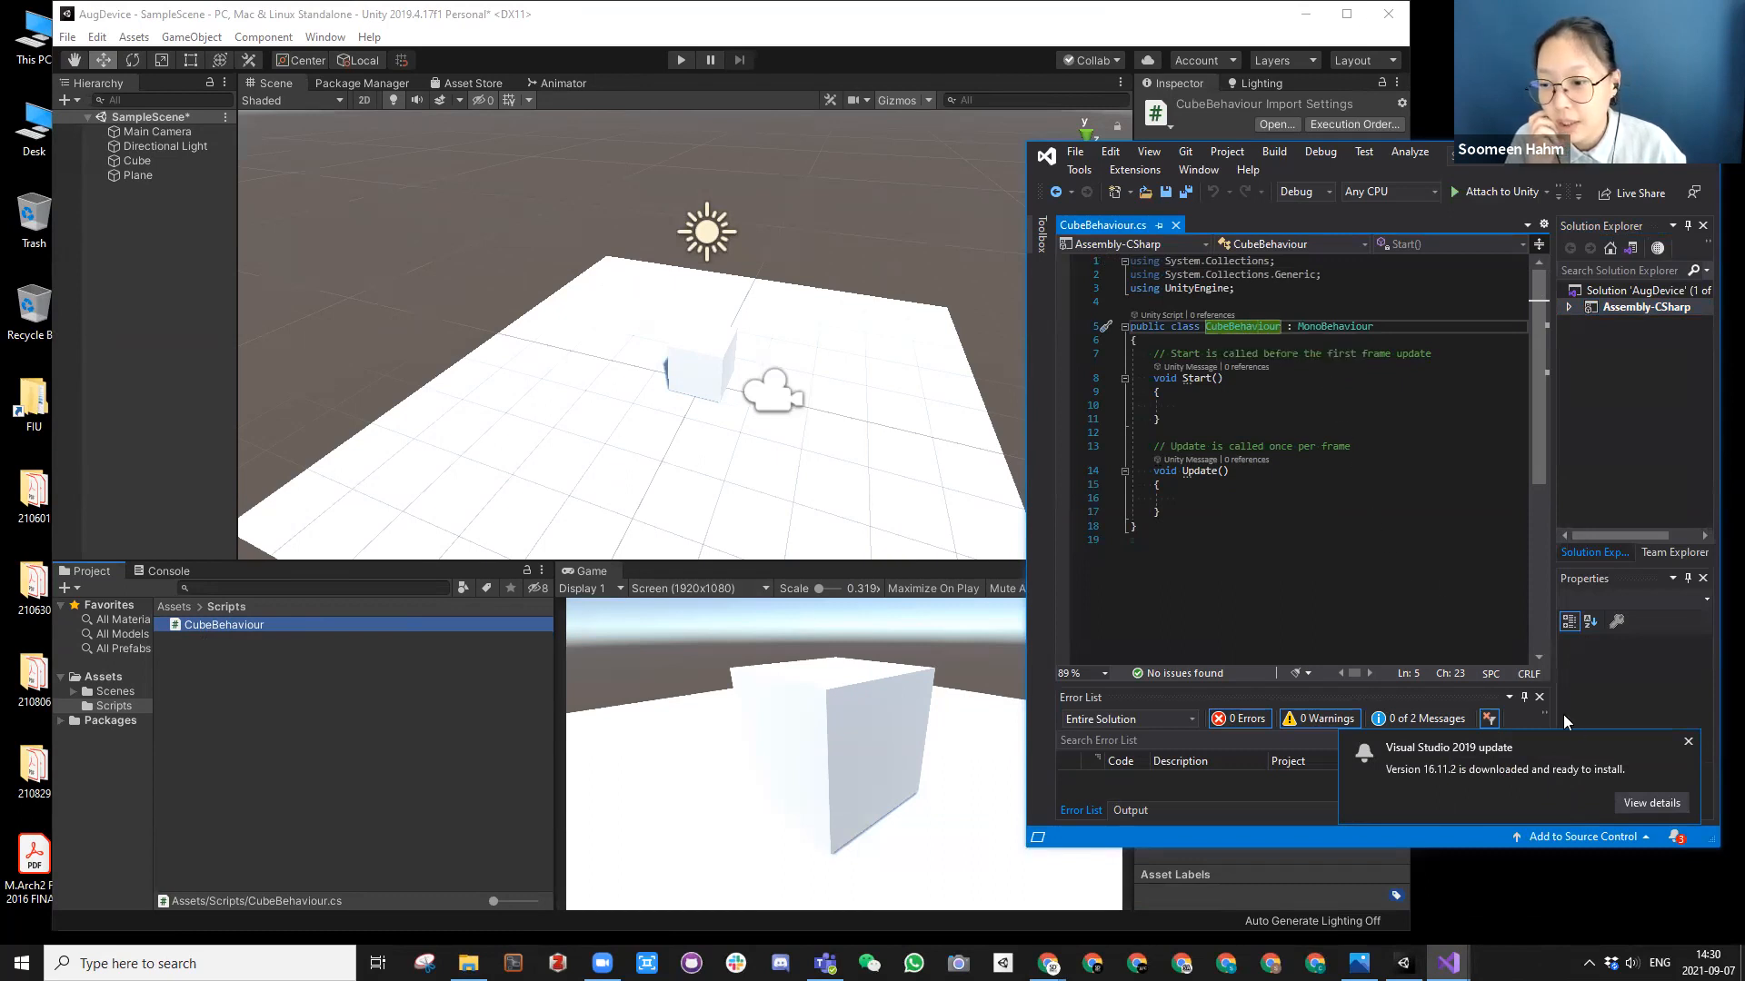
{"action": "left_click", "coordinate": [1201, 396]}
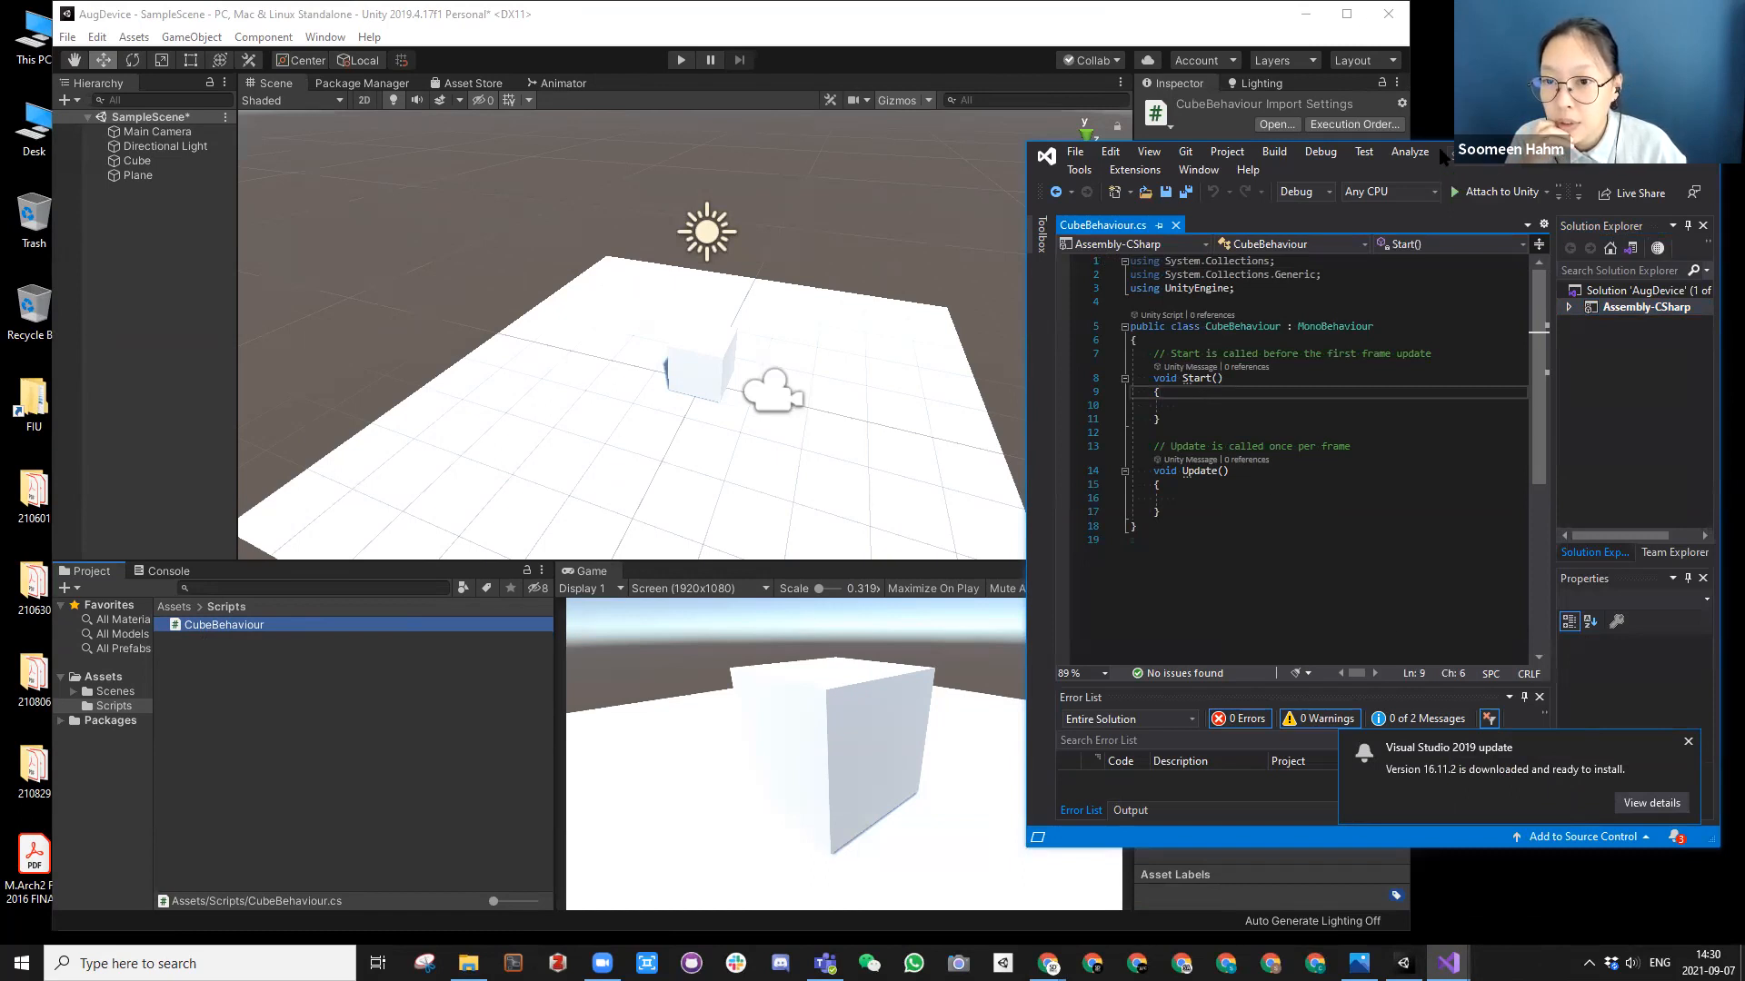
{"action": "left_click_drag", "start_coordinate": [1443, 156], "coordinate": [1443, 28]}
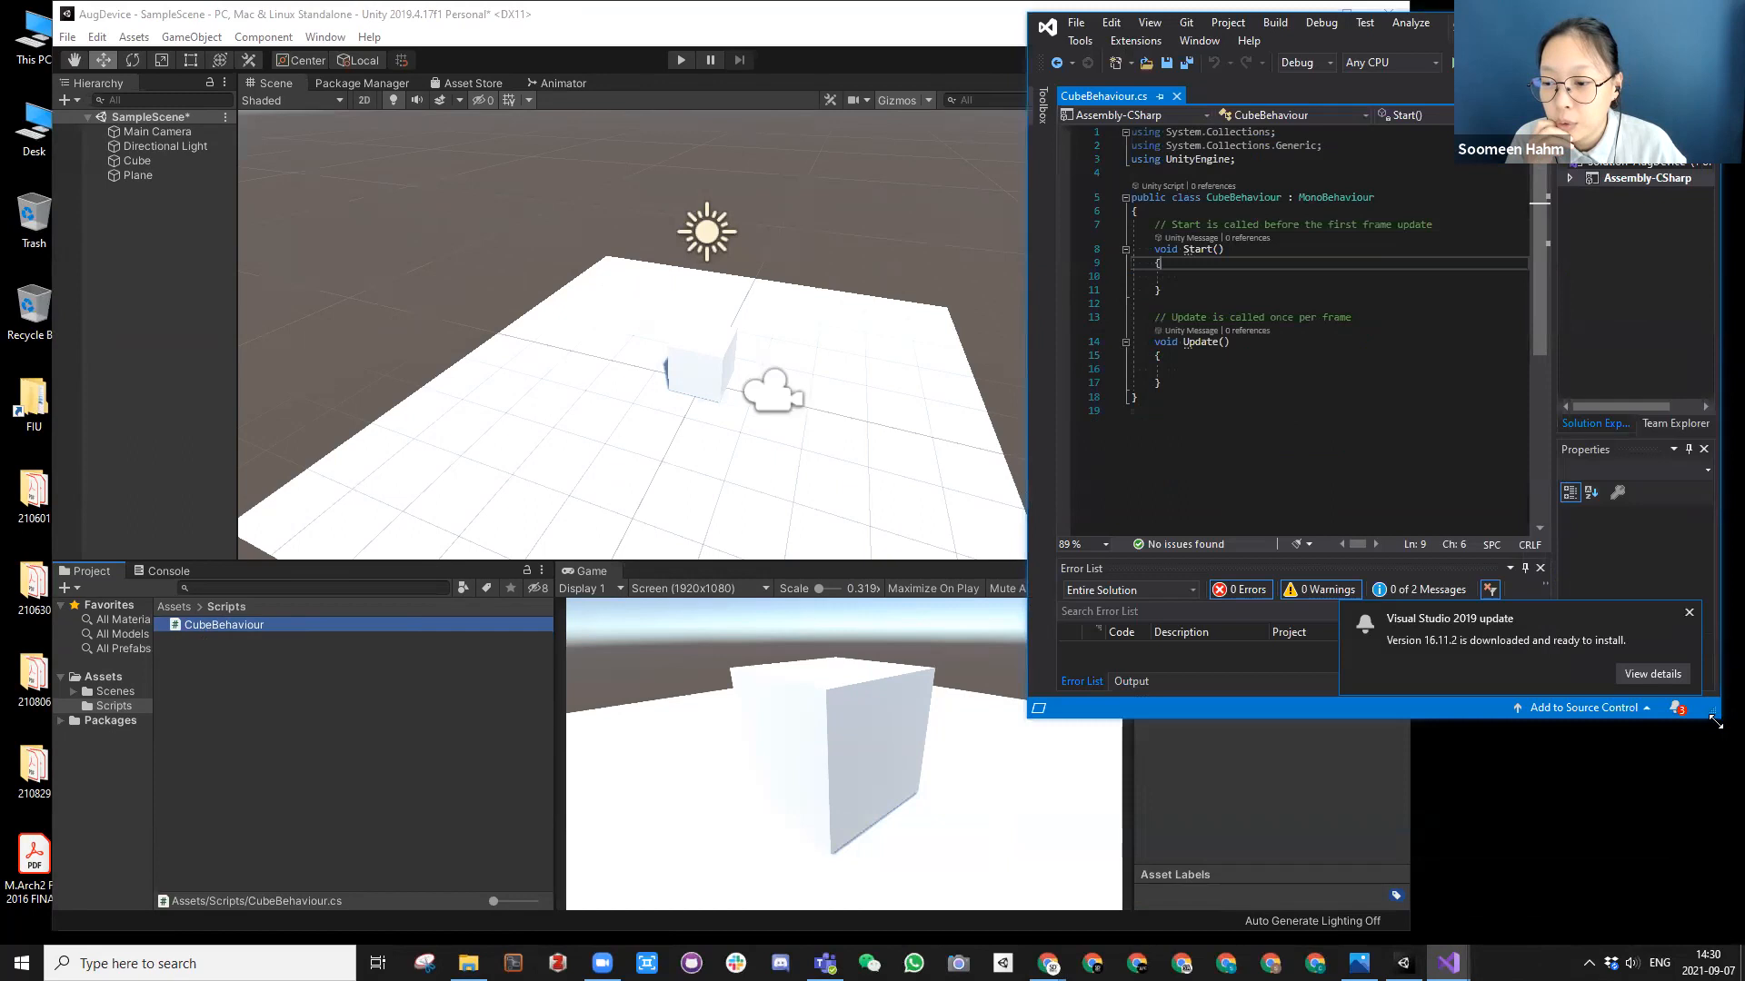
{"action": "left_click_drag", "start_coordinate": [1714, 721], "coordinate": [1731, 919]}
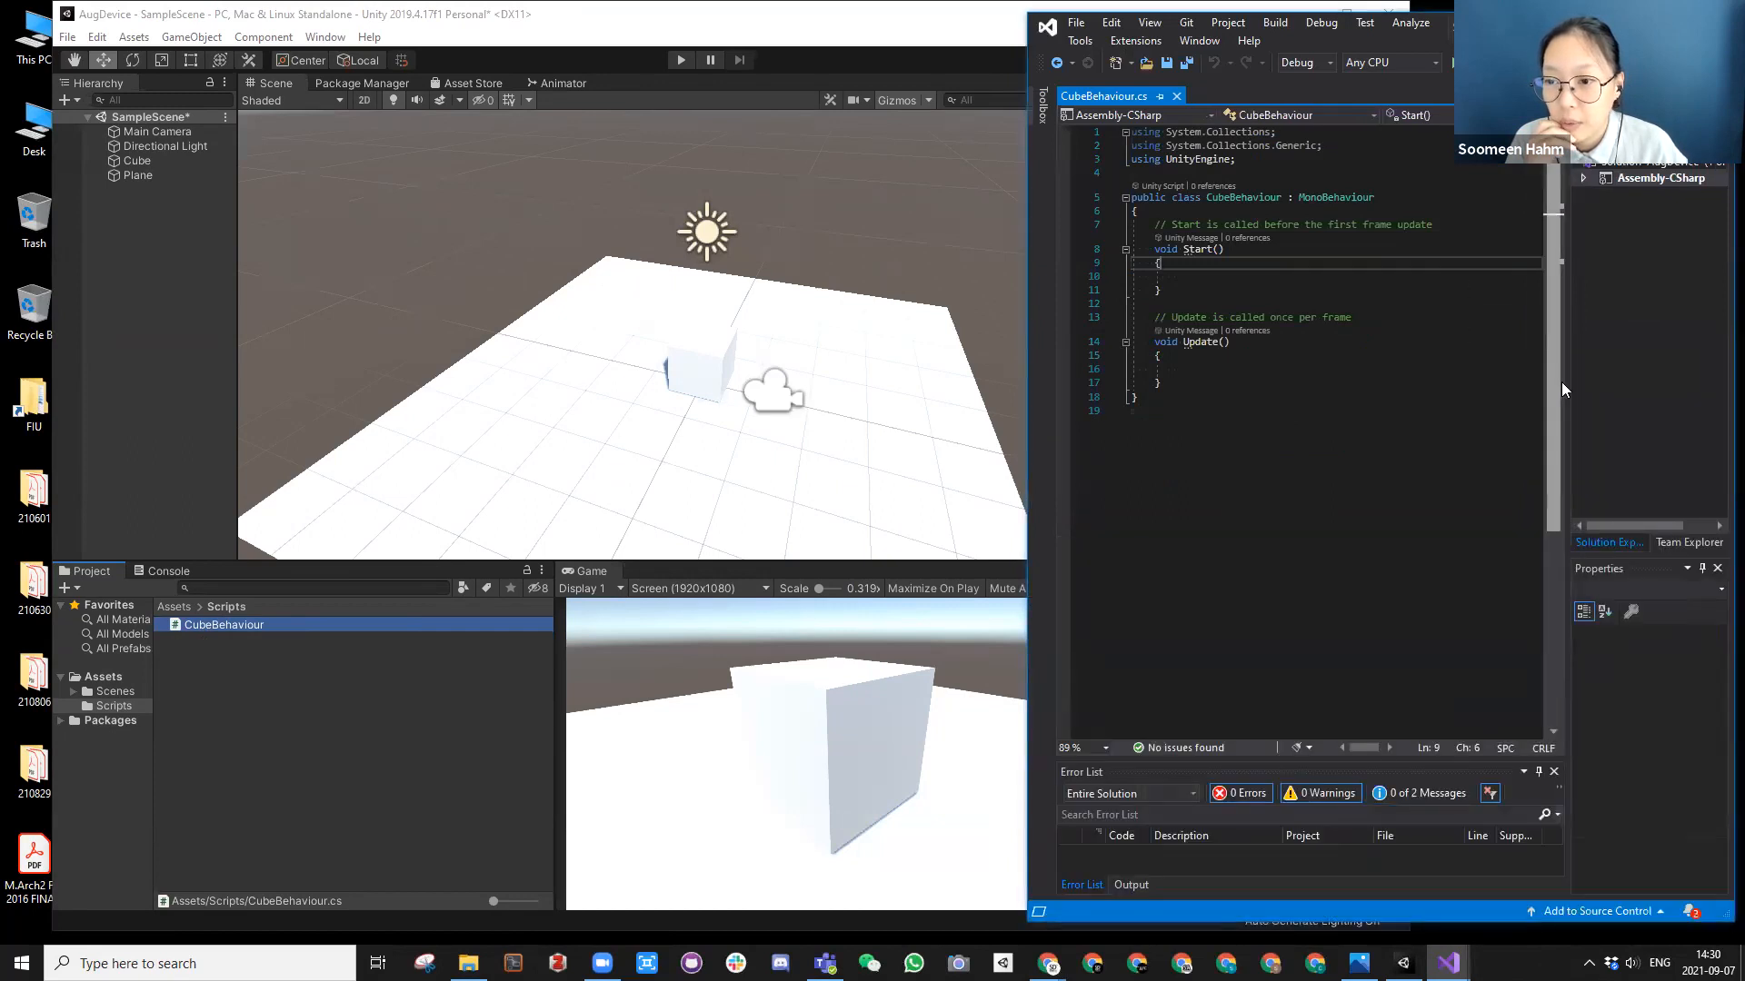
{"action": "left_click_drag", "start_coordinate": [1567, 385], "coordinate": [1568, 382]}
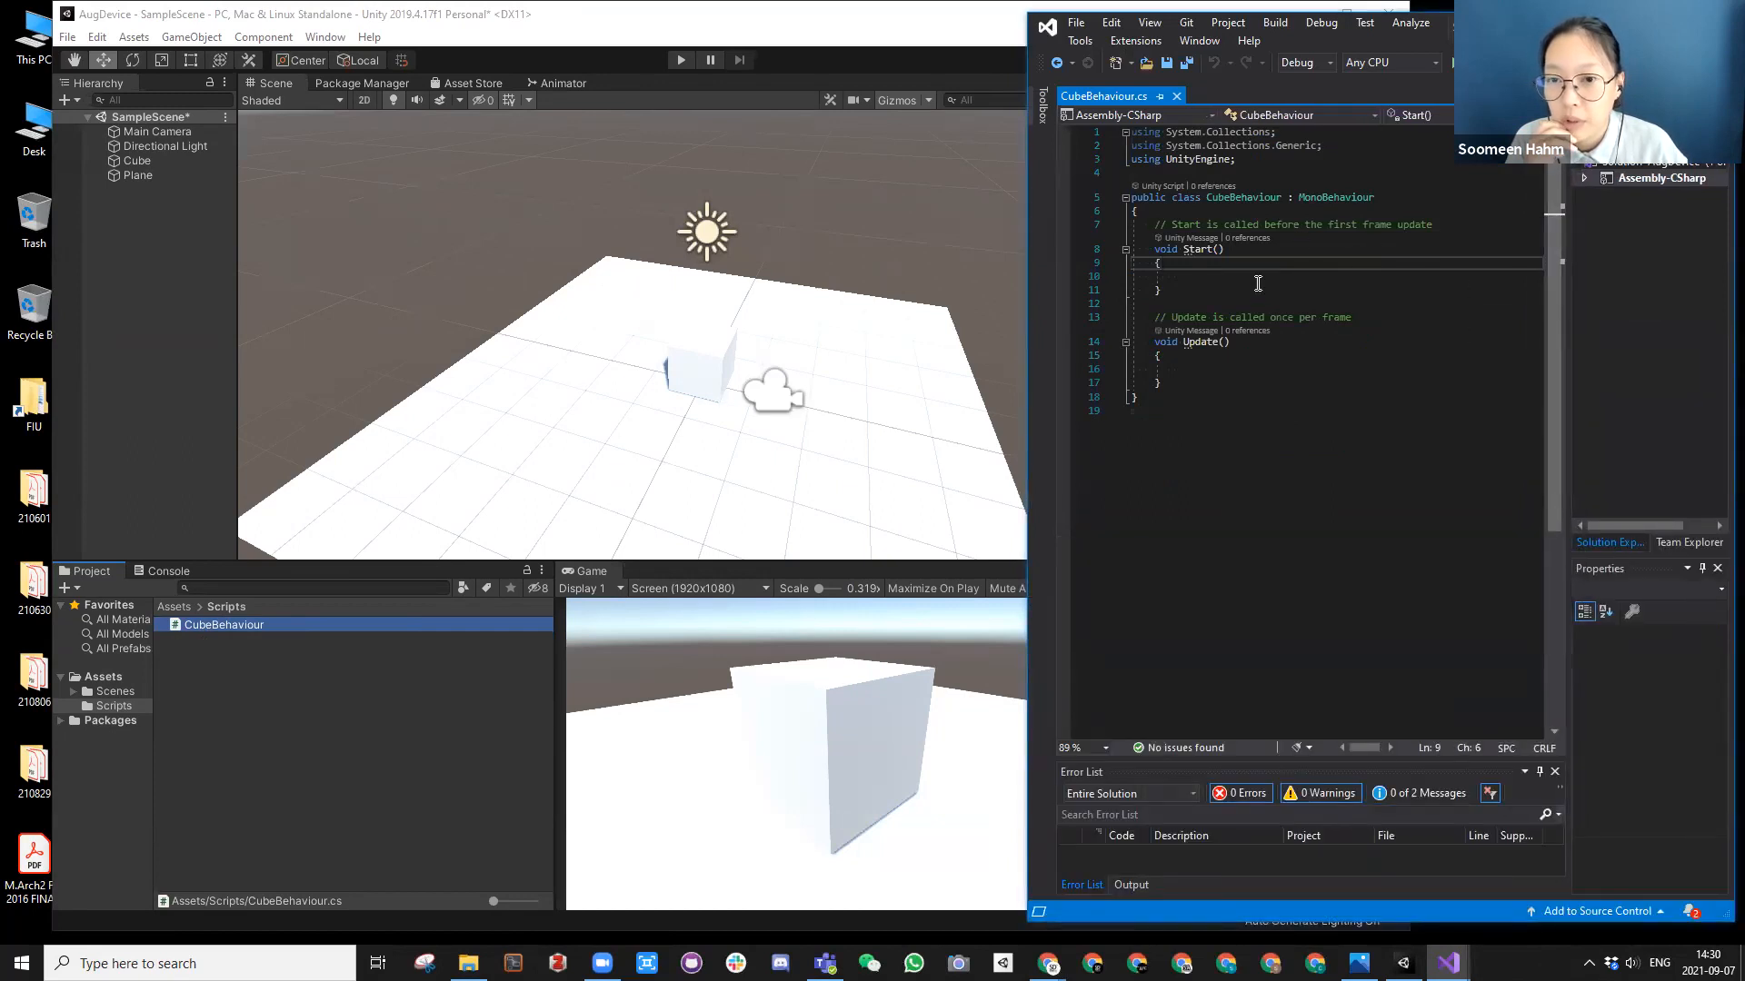
Step: Examine the Start() method's return type, name and braces, and the Update() method below it
{"action": "left_click_drag", "start_coordinate": [1179, 250], "coordinate": [1155, 251]}
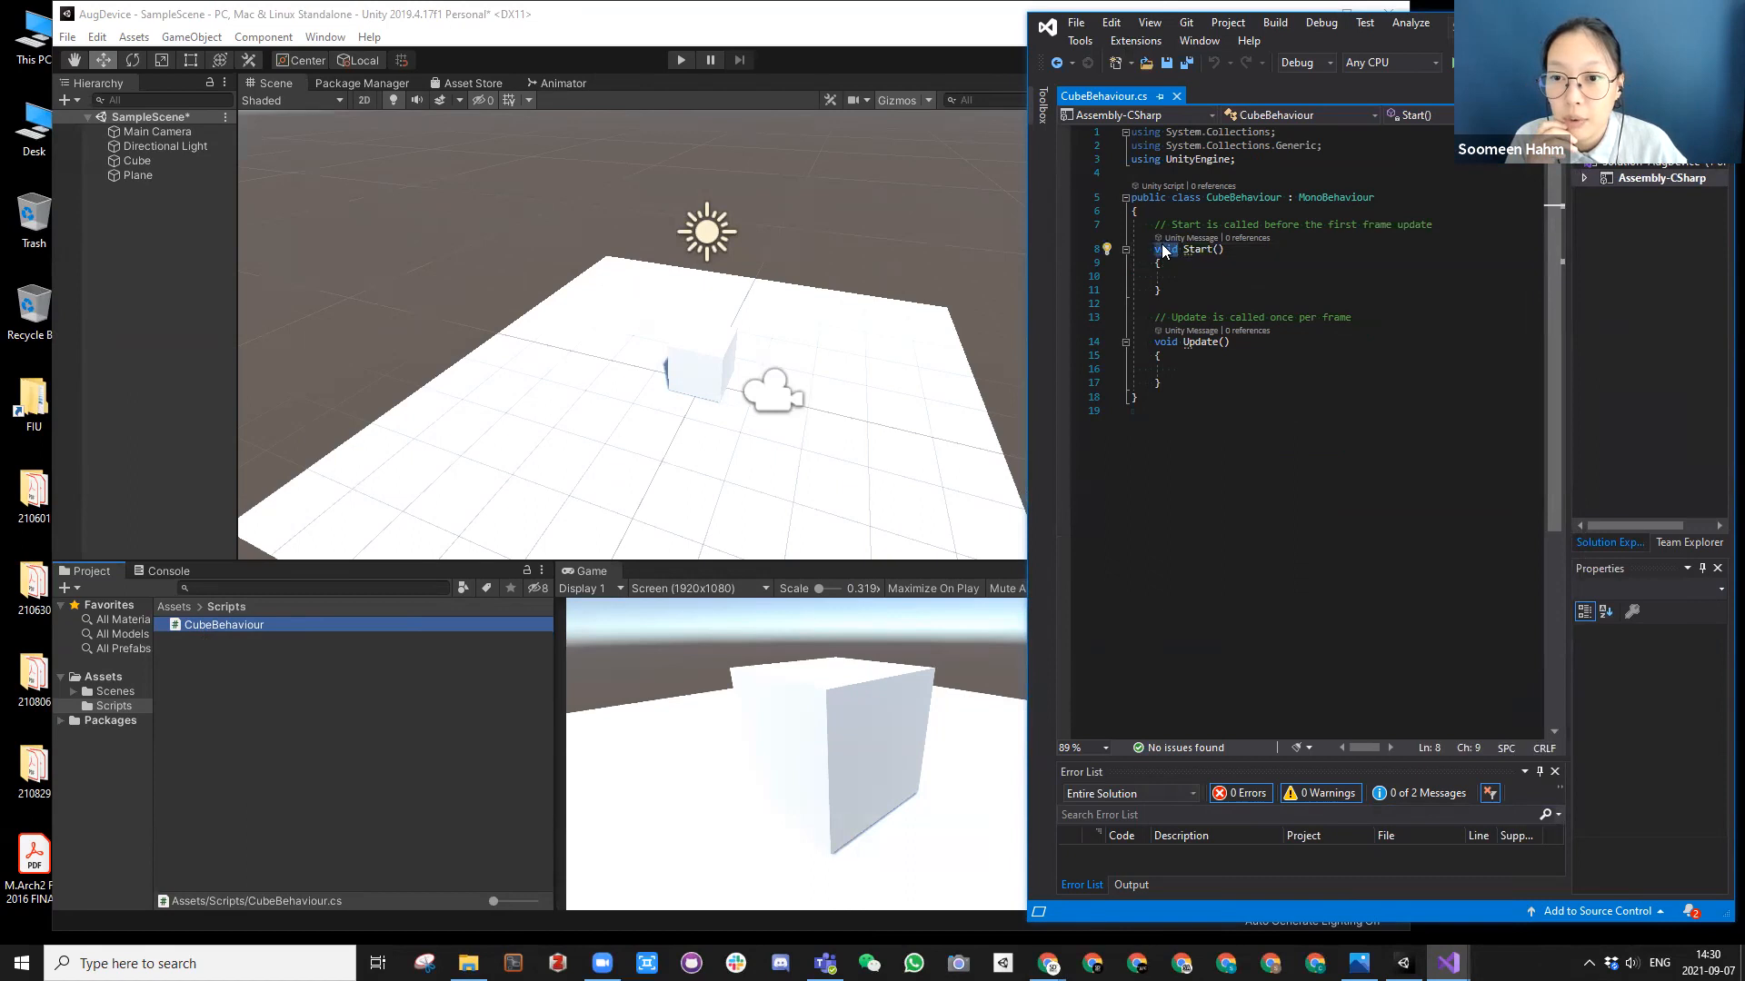
{"action": "left_click", "coordinate": [1234, 250]}
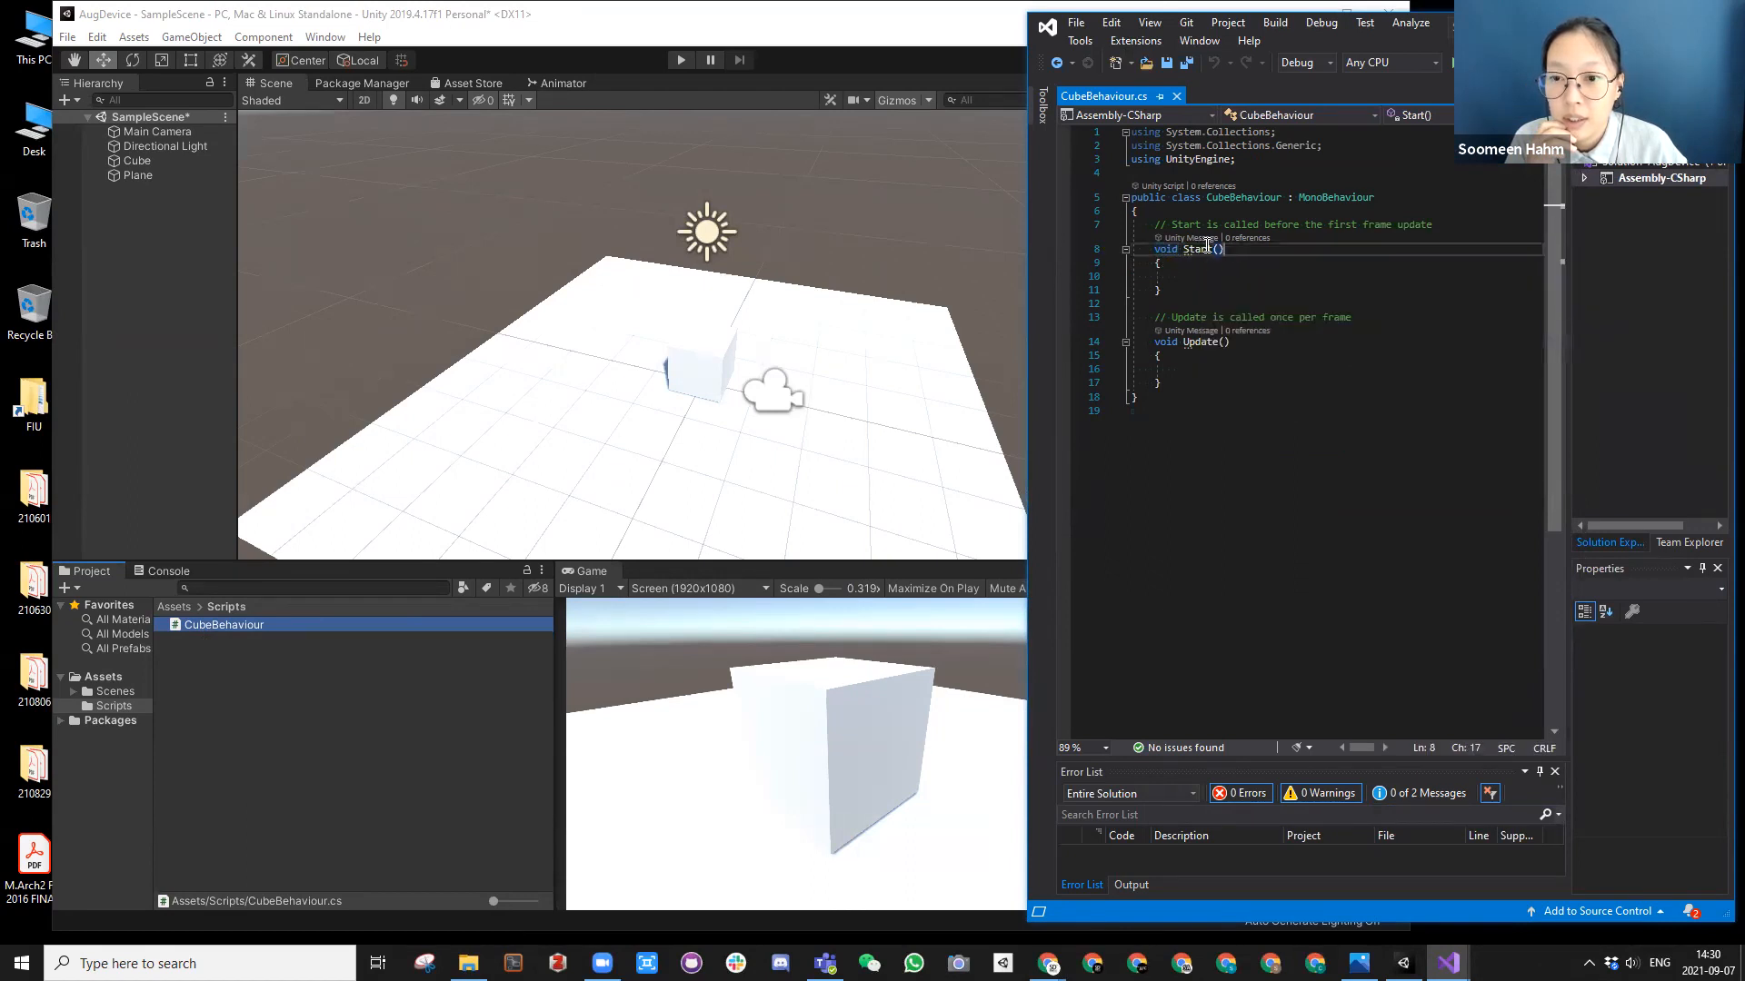
{"action": "left_click", "coordinate": [1167, 261]}
{"action": "left_click", "coordinate": [1170, 289]}
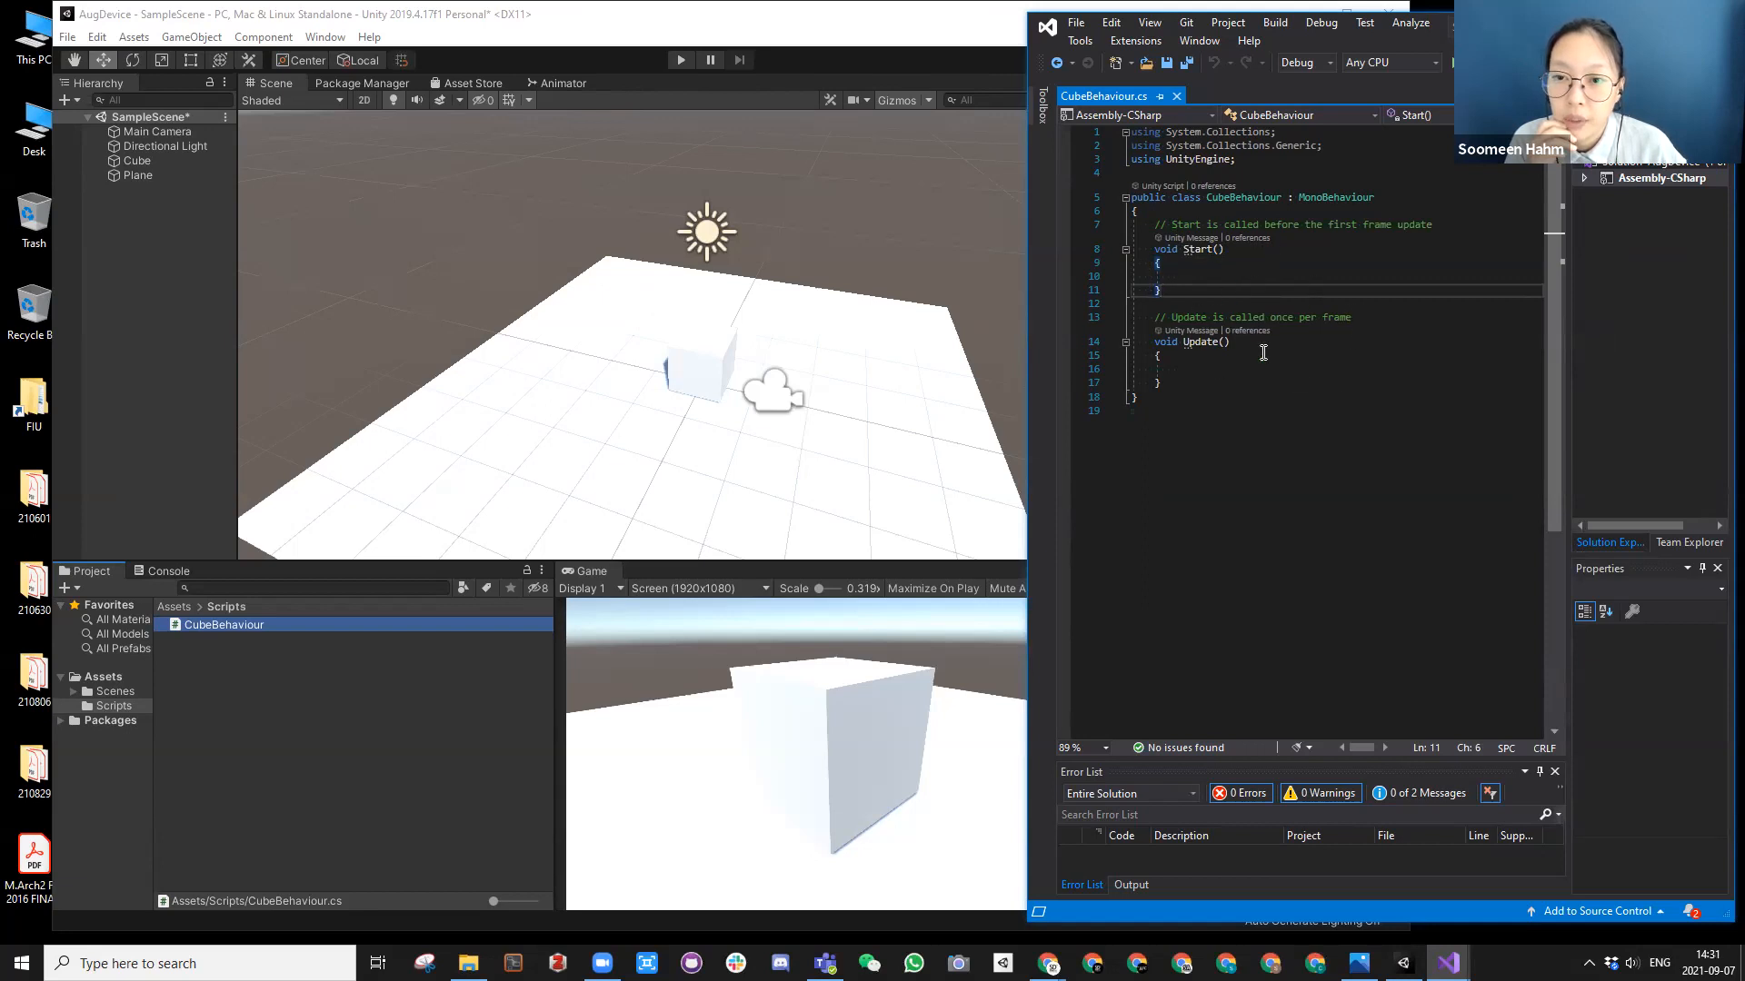
{"action": "left_click", "coordinate": [1188, 251]}
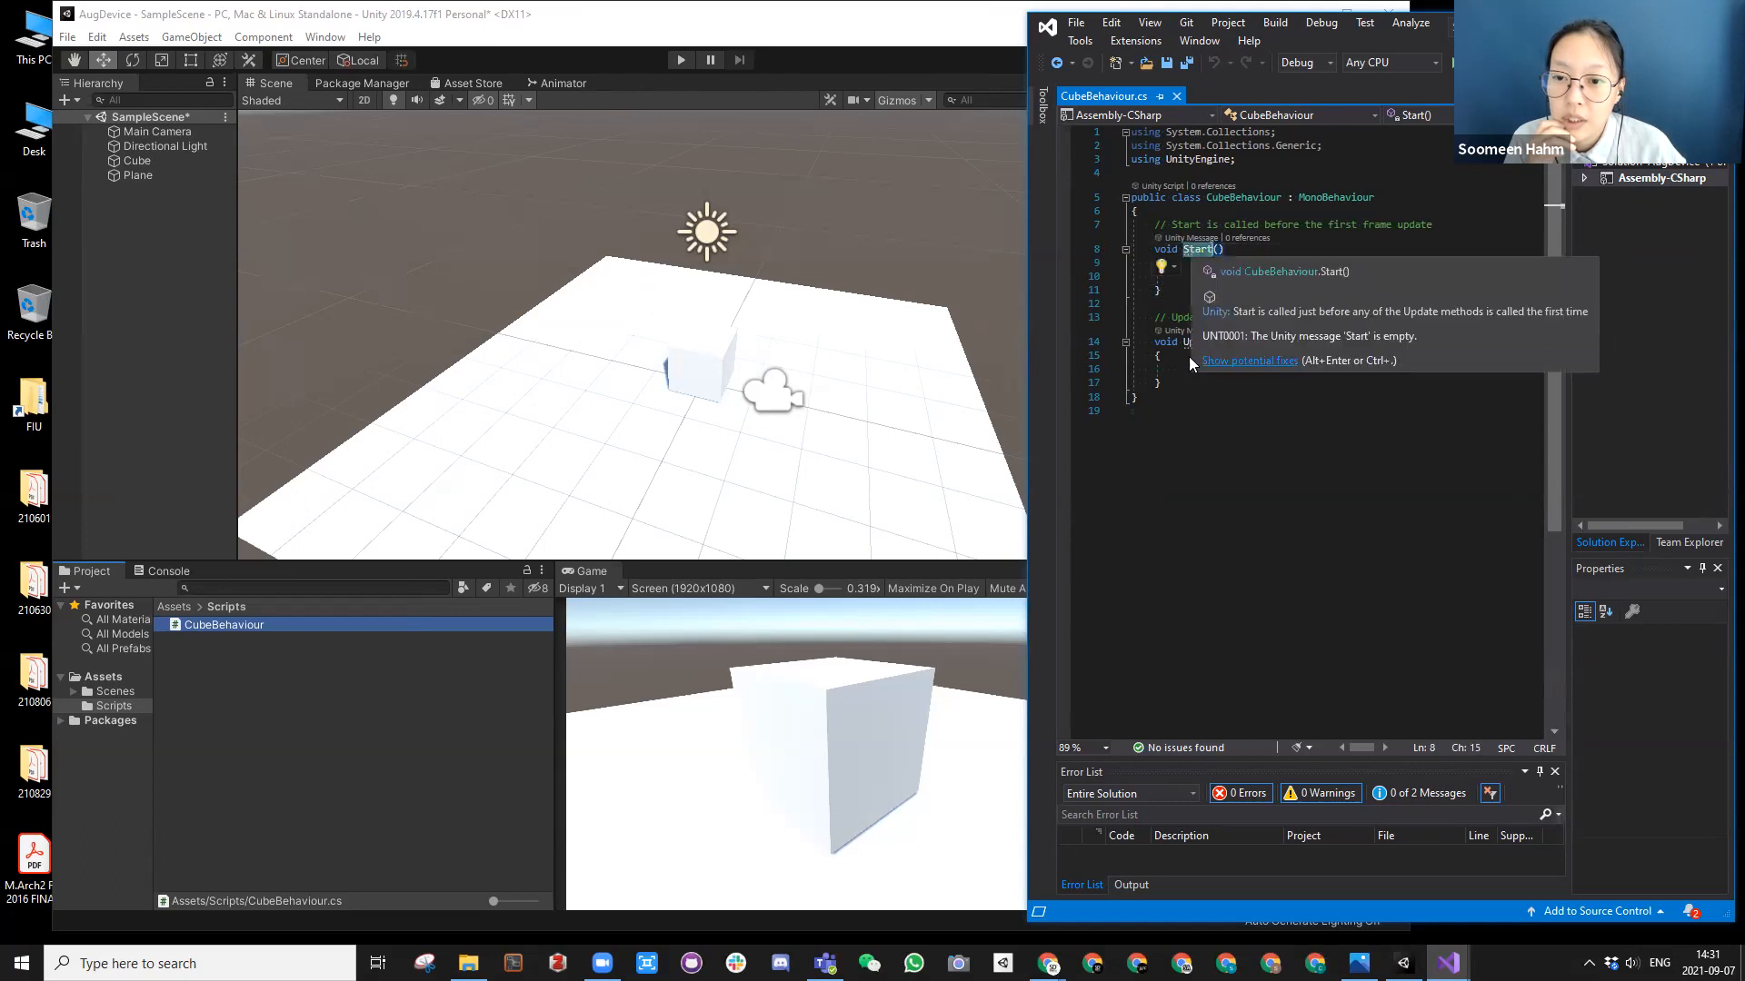
{"action": "mouse_move", "coordinate": [1201, 349]}
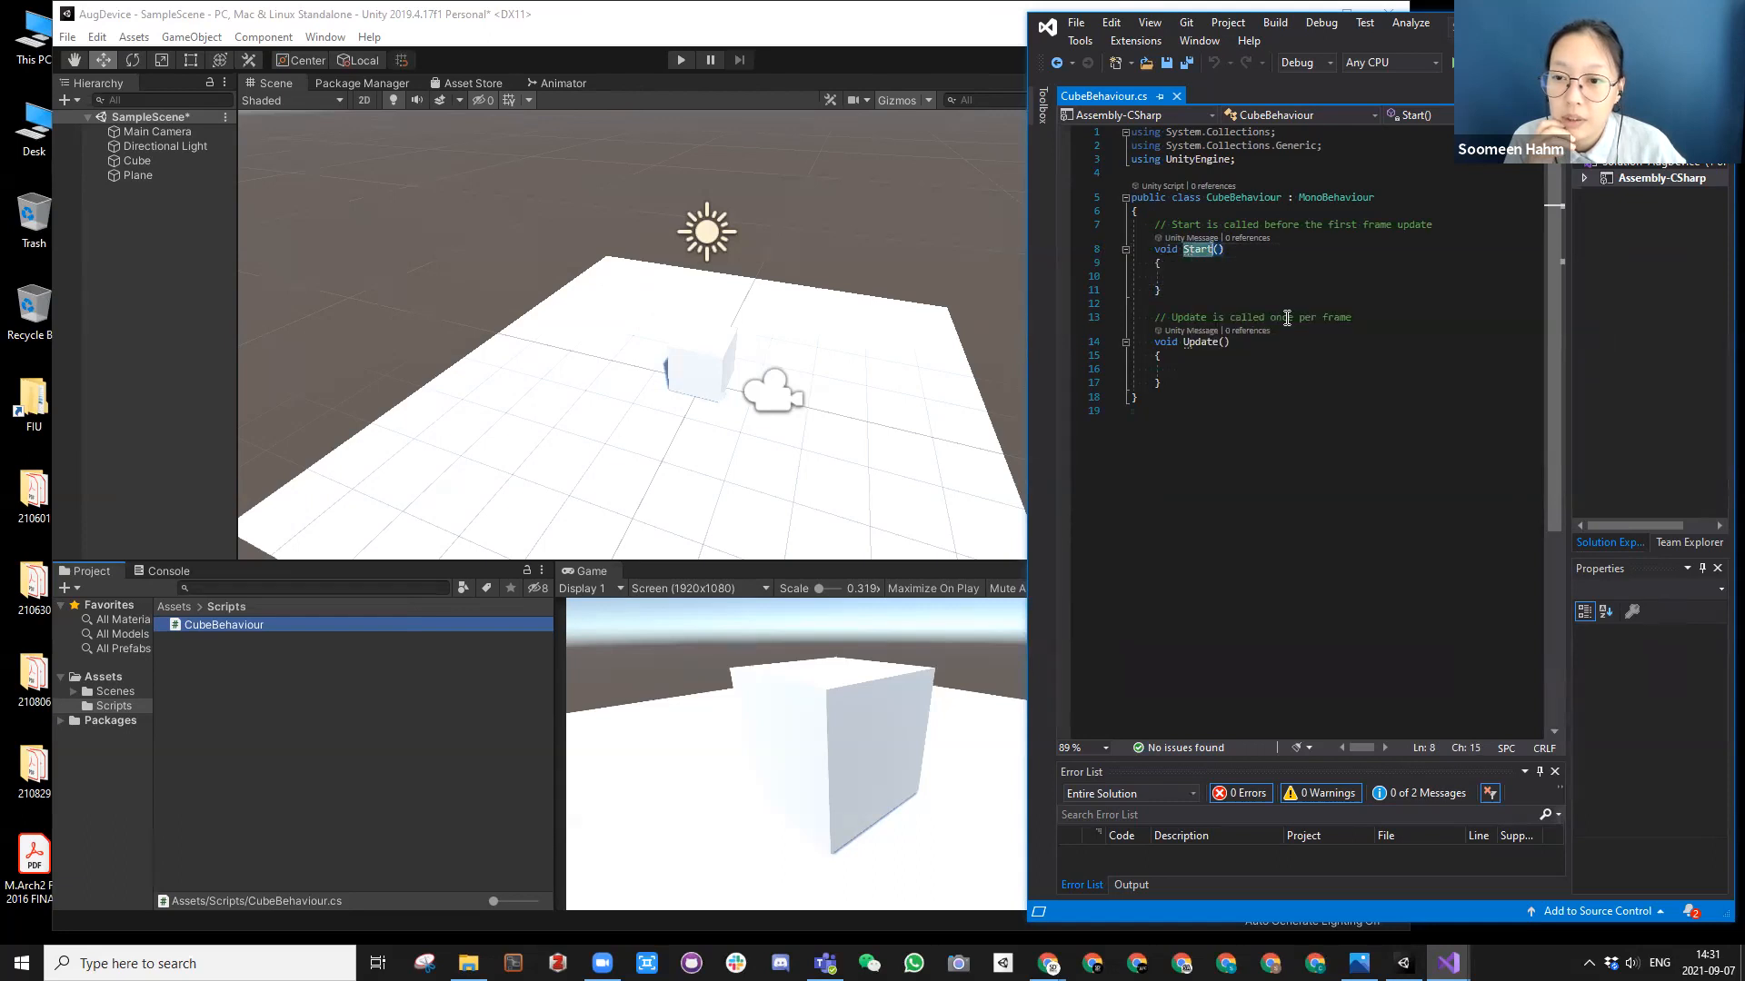
Step: Delete the comment line above the Start() method
{"action": "left_click", "coordinate": [1170, 226]}
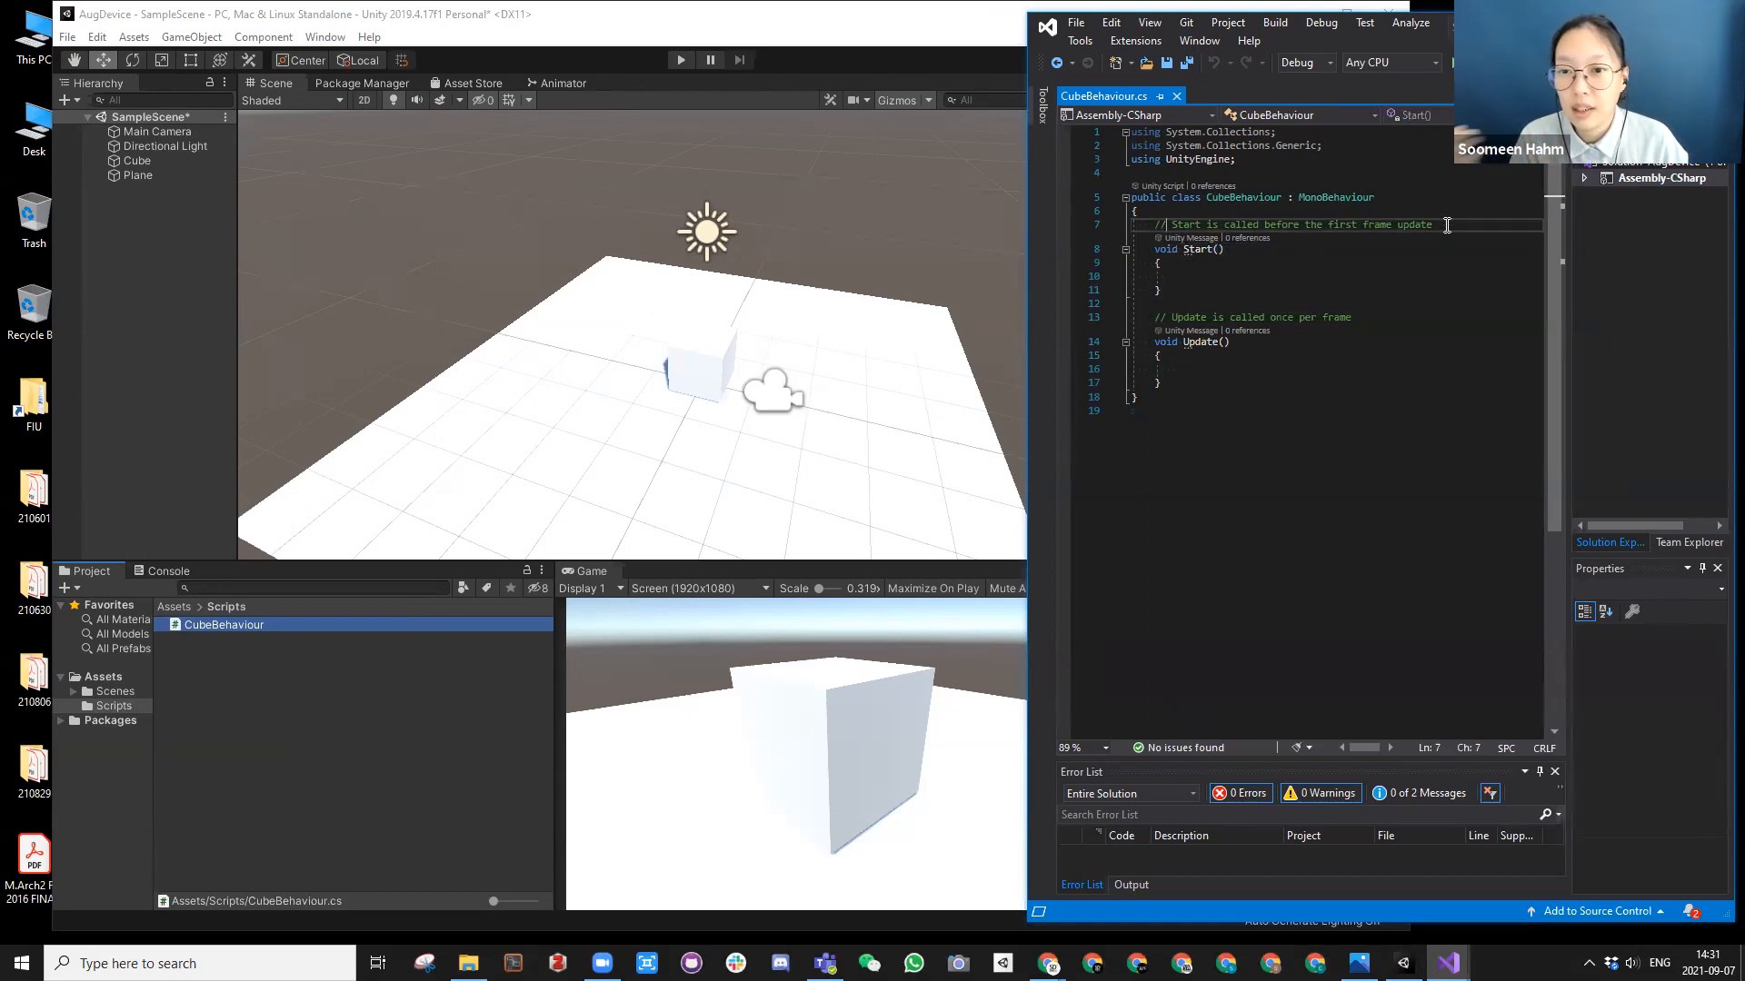
{"action": "left_click_drag", "start_coordinate": [1447, 225], "coordinate": [1133, 224]}
{"action": "key", "text": "BackSpace"}
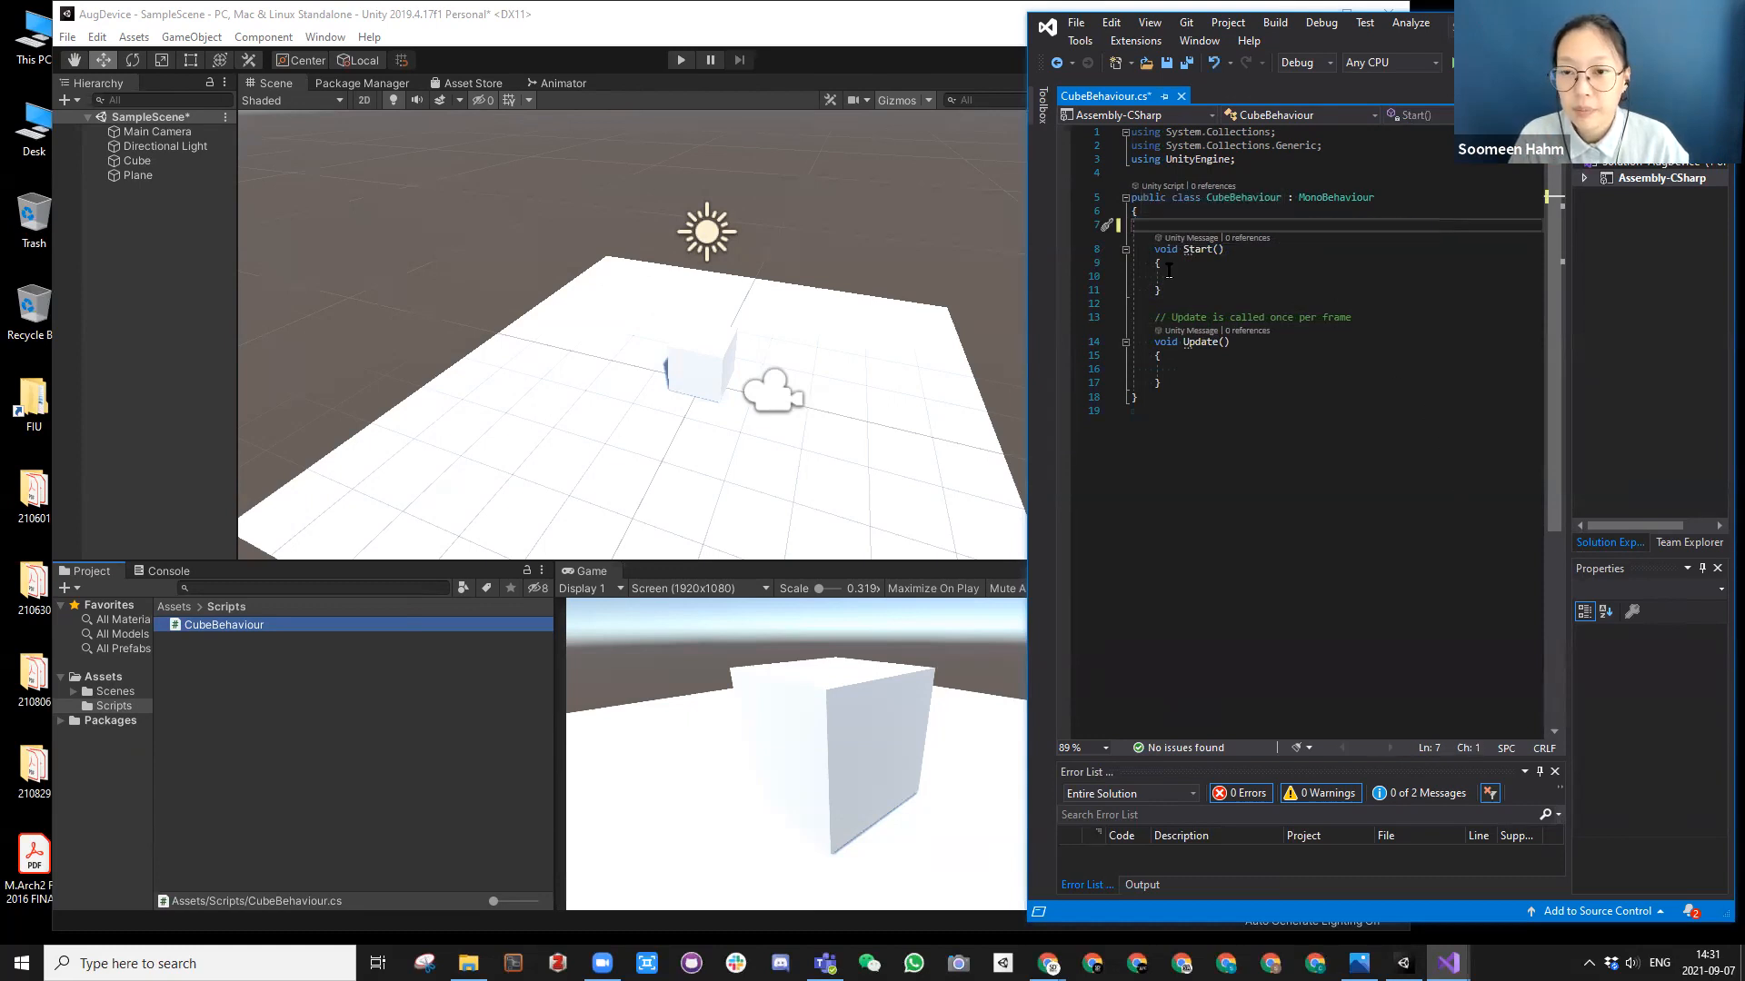
Step: Write the comment "//I like this line" inside the Start() method and delete it again
{"action": "left_click", "coordinate": [1221, 276]}
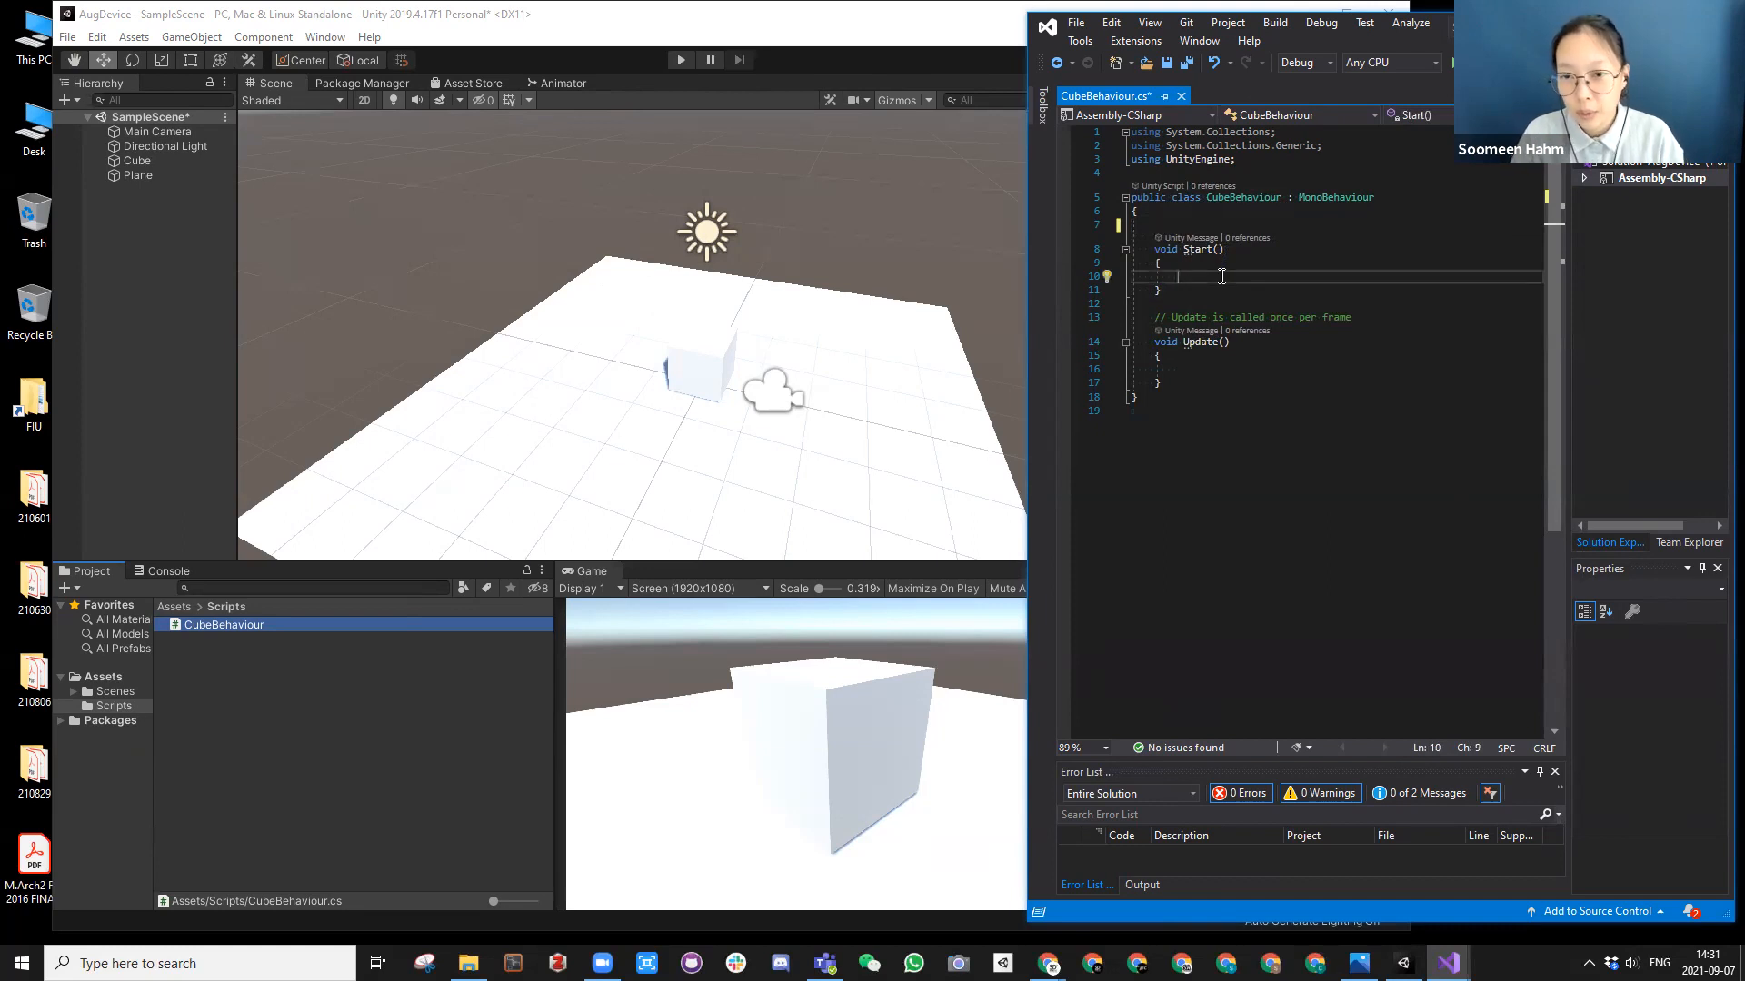
{"action": "type", "text": "//"}
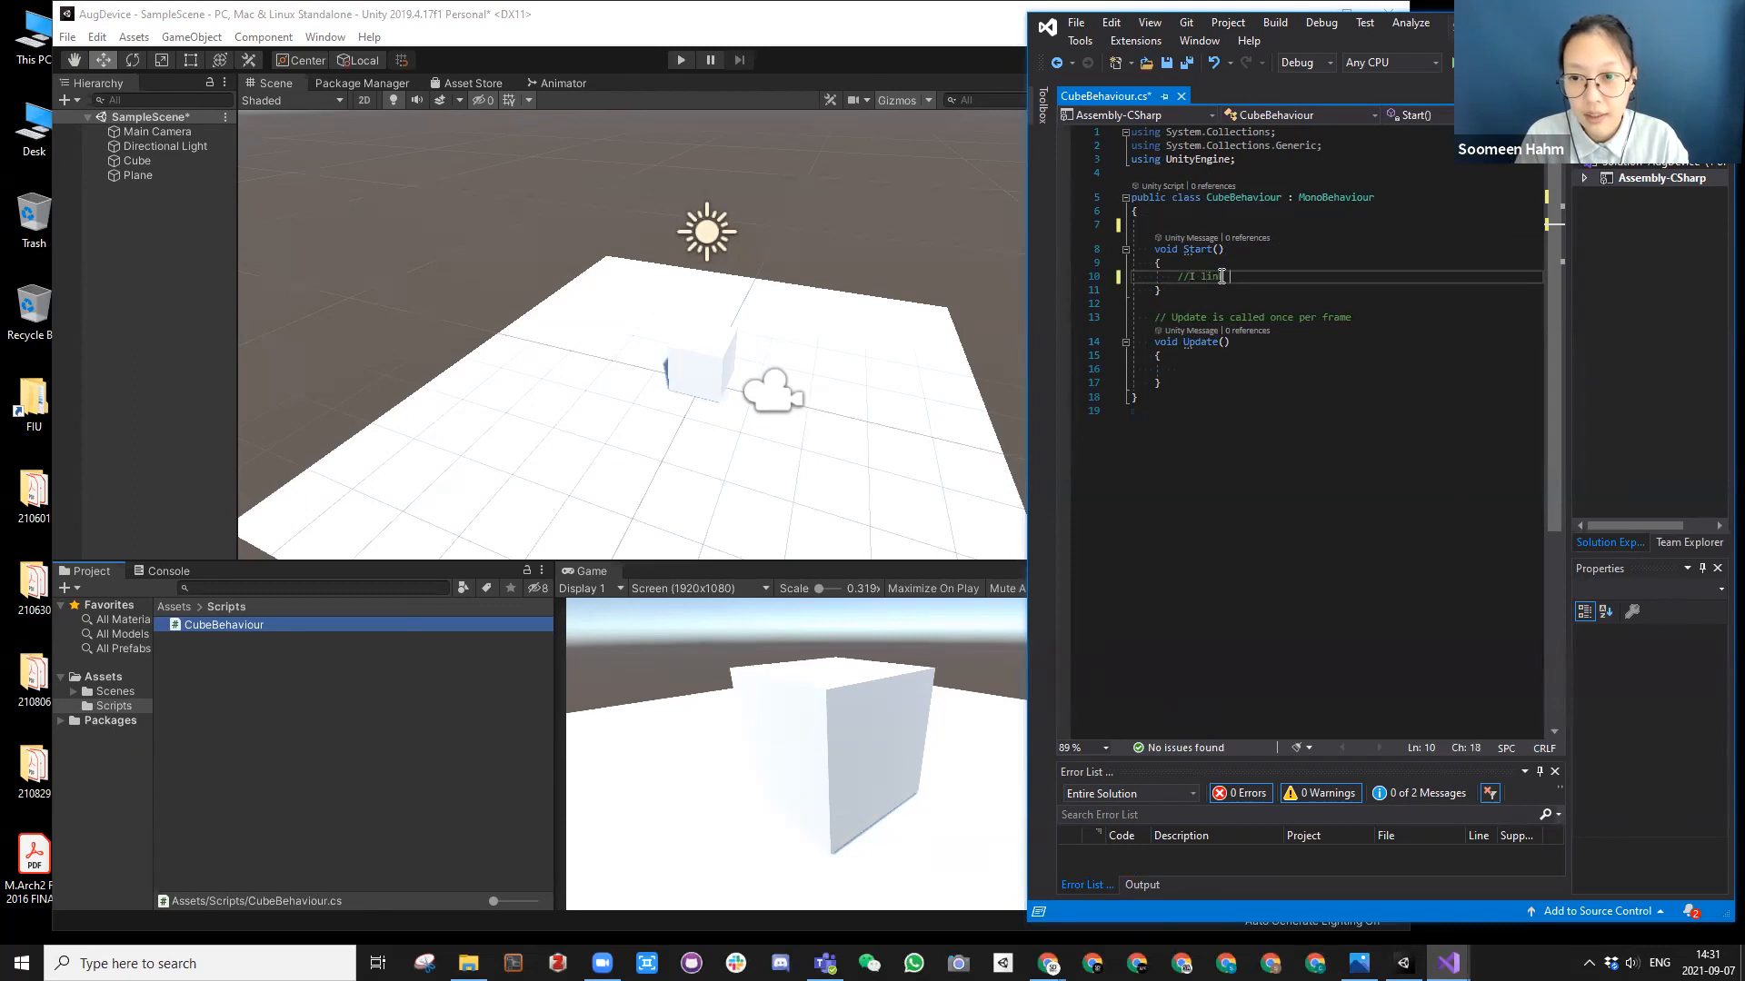
{"action": "type", "text": "I like this li"}
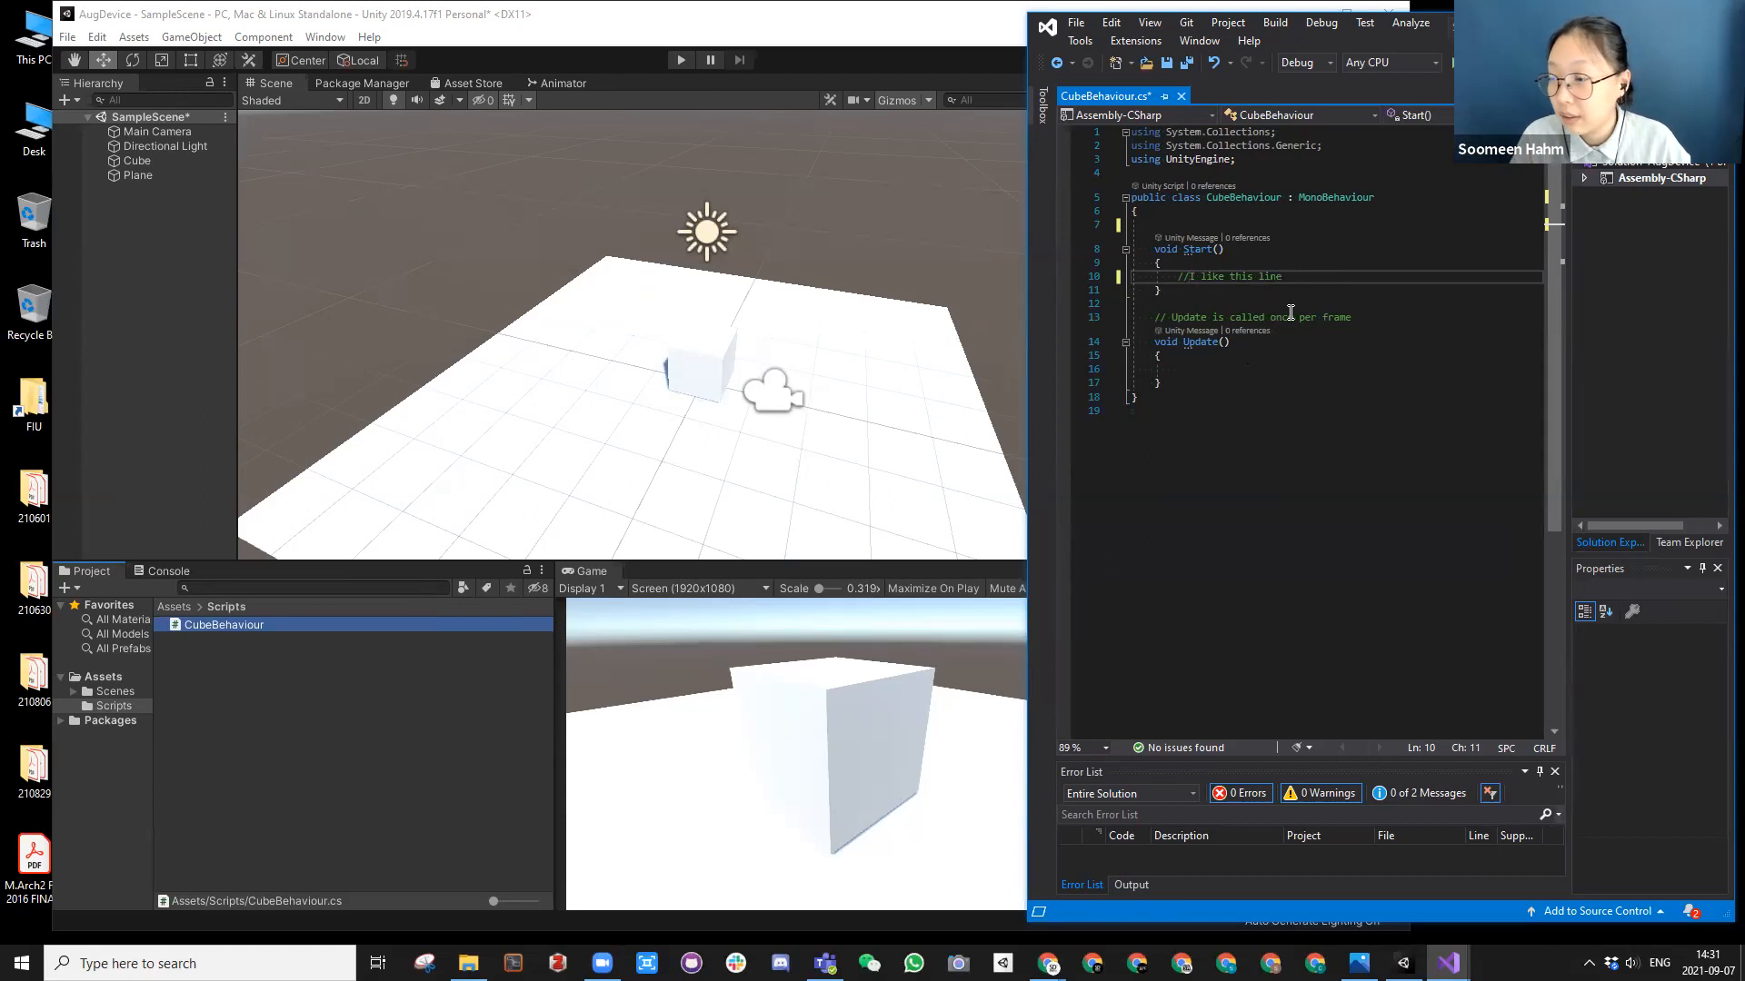
{"action": "left_click_drag", "start_coordinate": [1300, 275], "coordinate": [1107, 286]}
{"action": "key", "text": "BackSpace"}
Step: Delete the comment line above the Update() method
{"action": "left_click_drag", "start_coordinate": [1379, 318], "coordinate": [1070, 331]}
{"action": "key", "text": "BackSpace"}
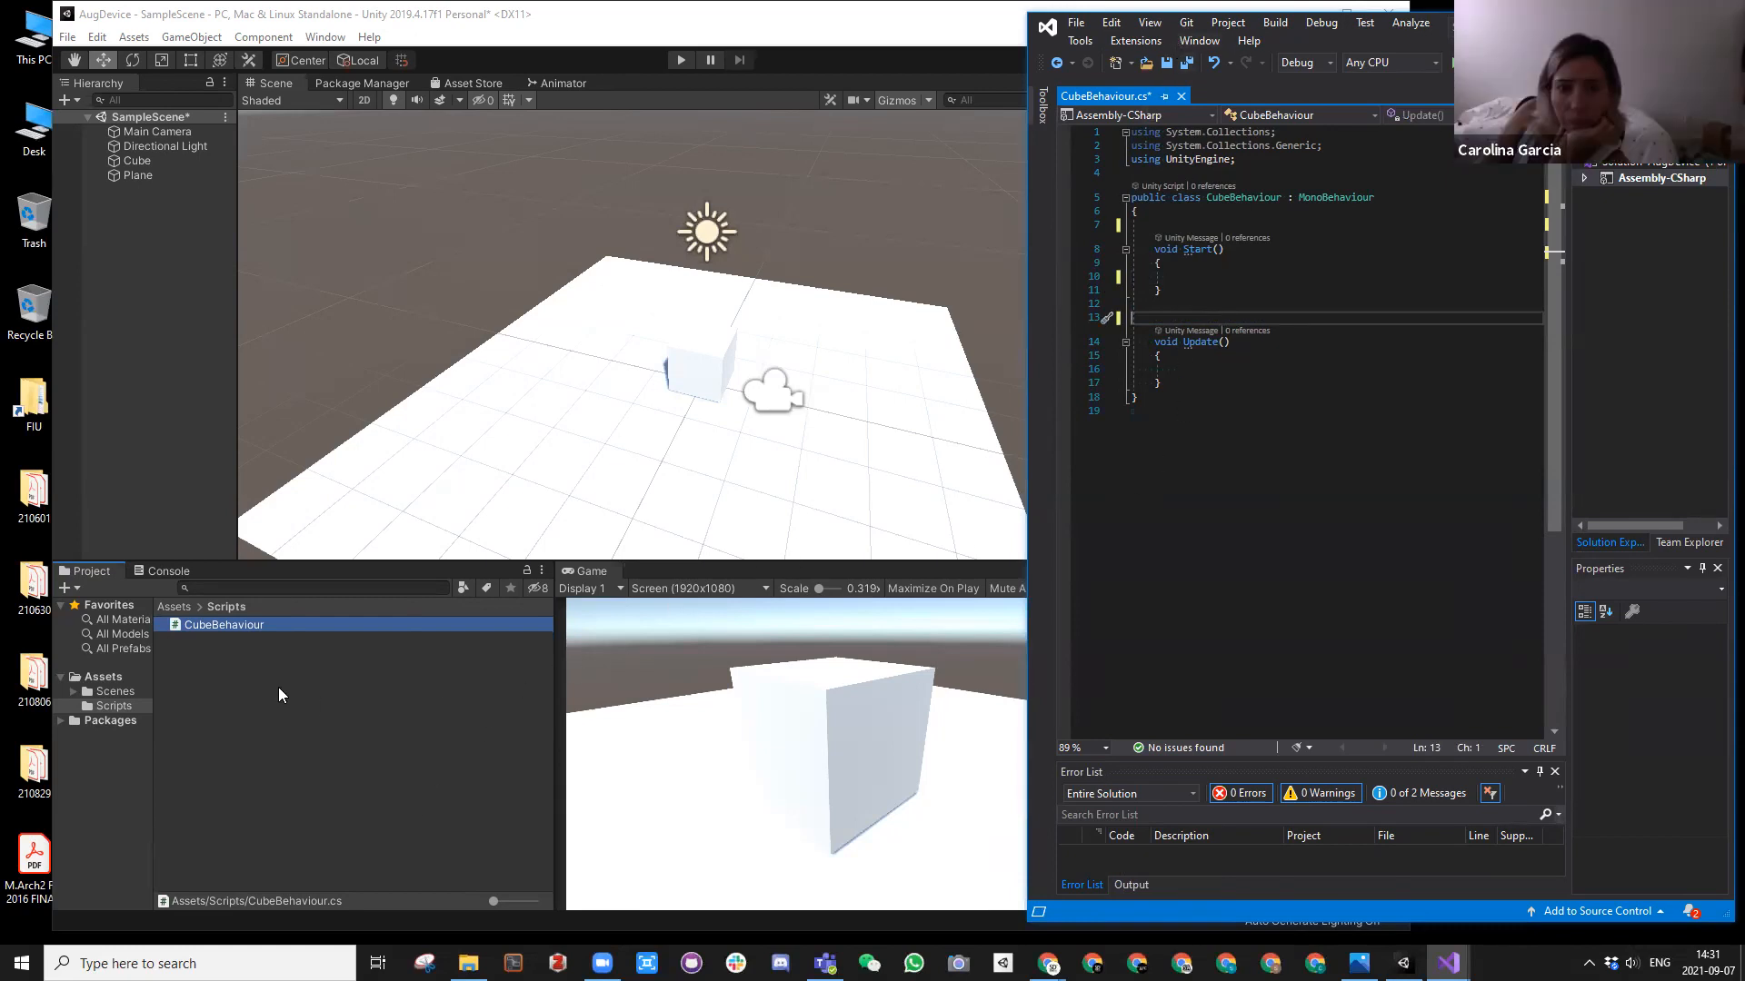
Step: Switch to Unity Hub and open the add-modules list for the installed 2019.4.17f1 editor
{"action": "left_click", "coordinate": [232, 627]}
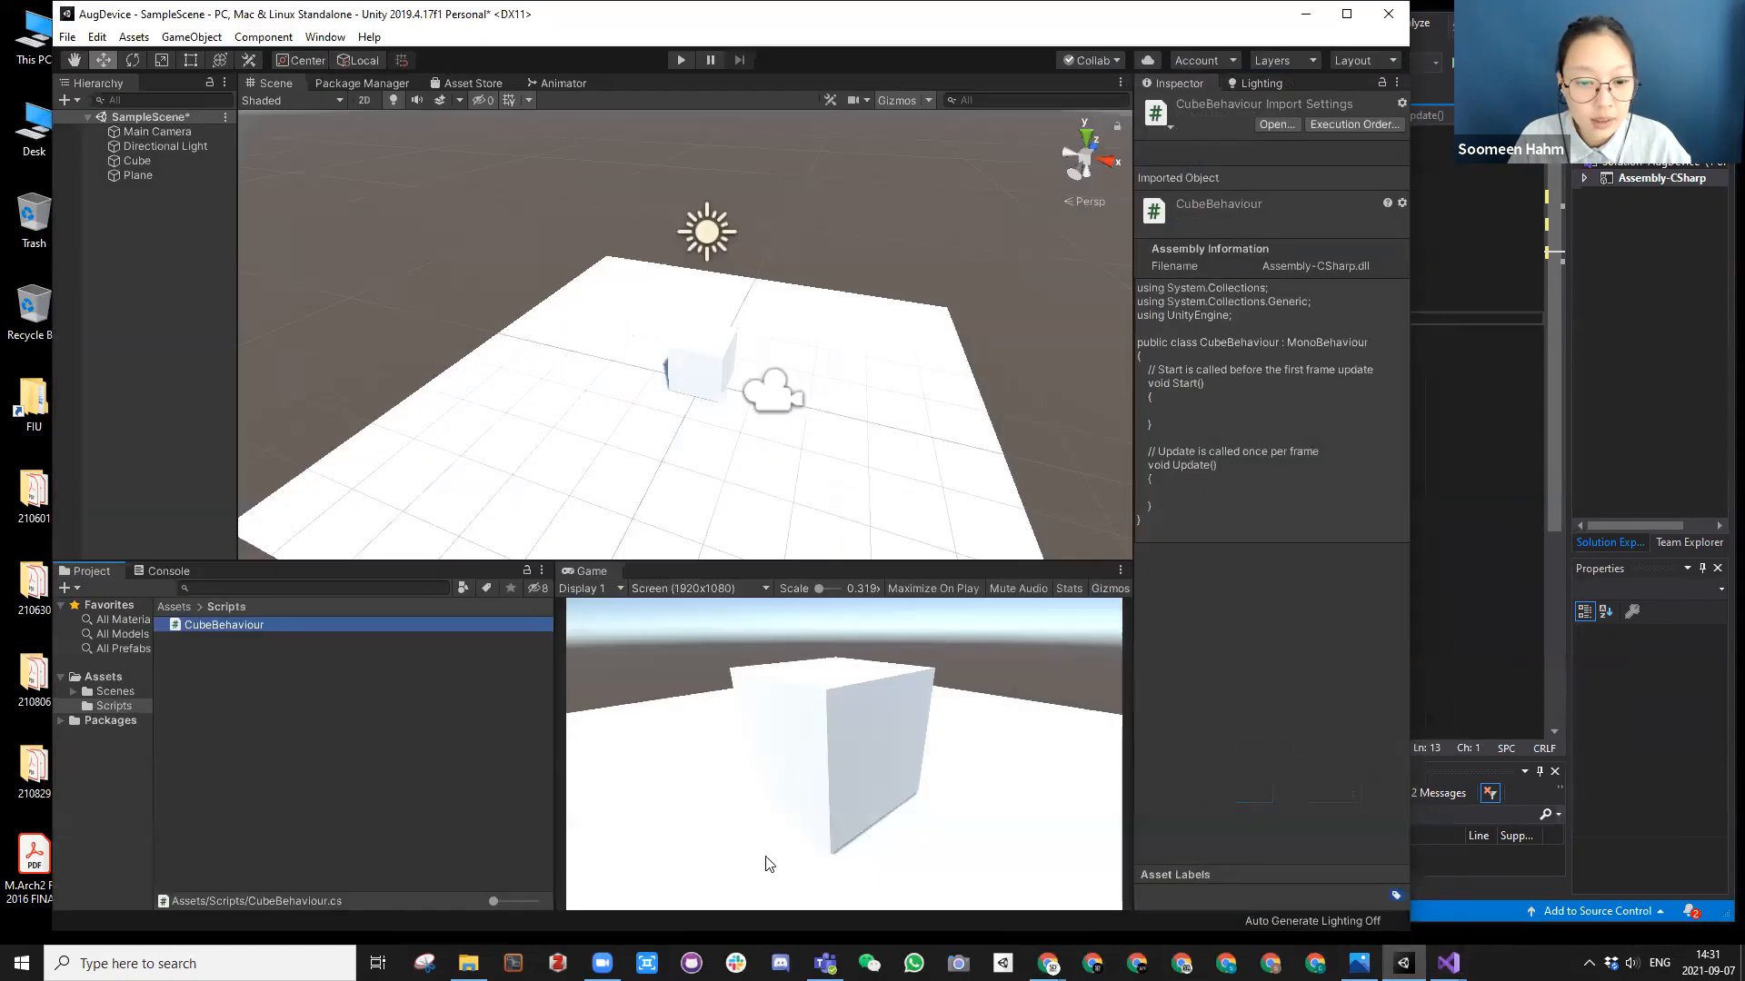
{"action": "left_click", "coordinate": [1003, 962]}
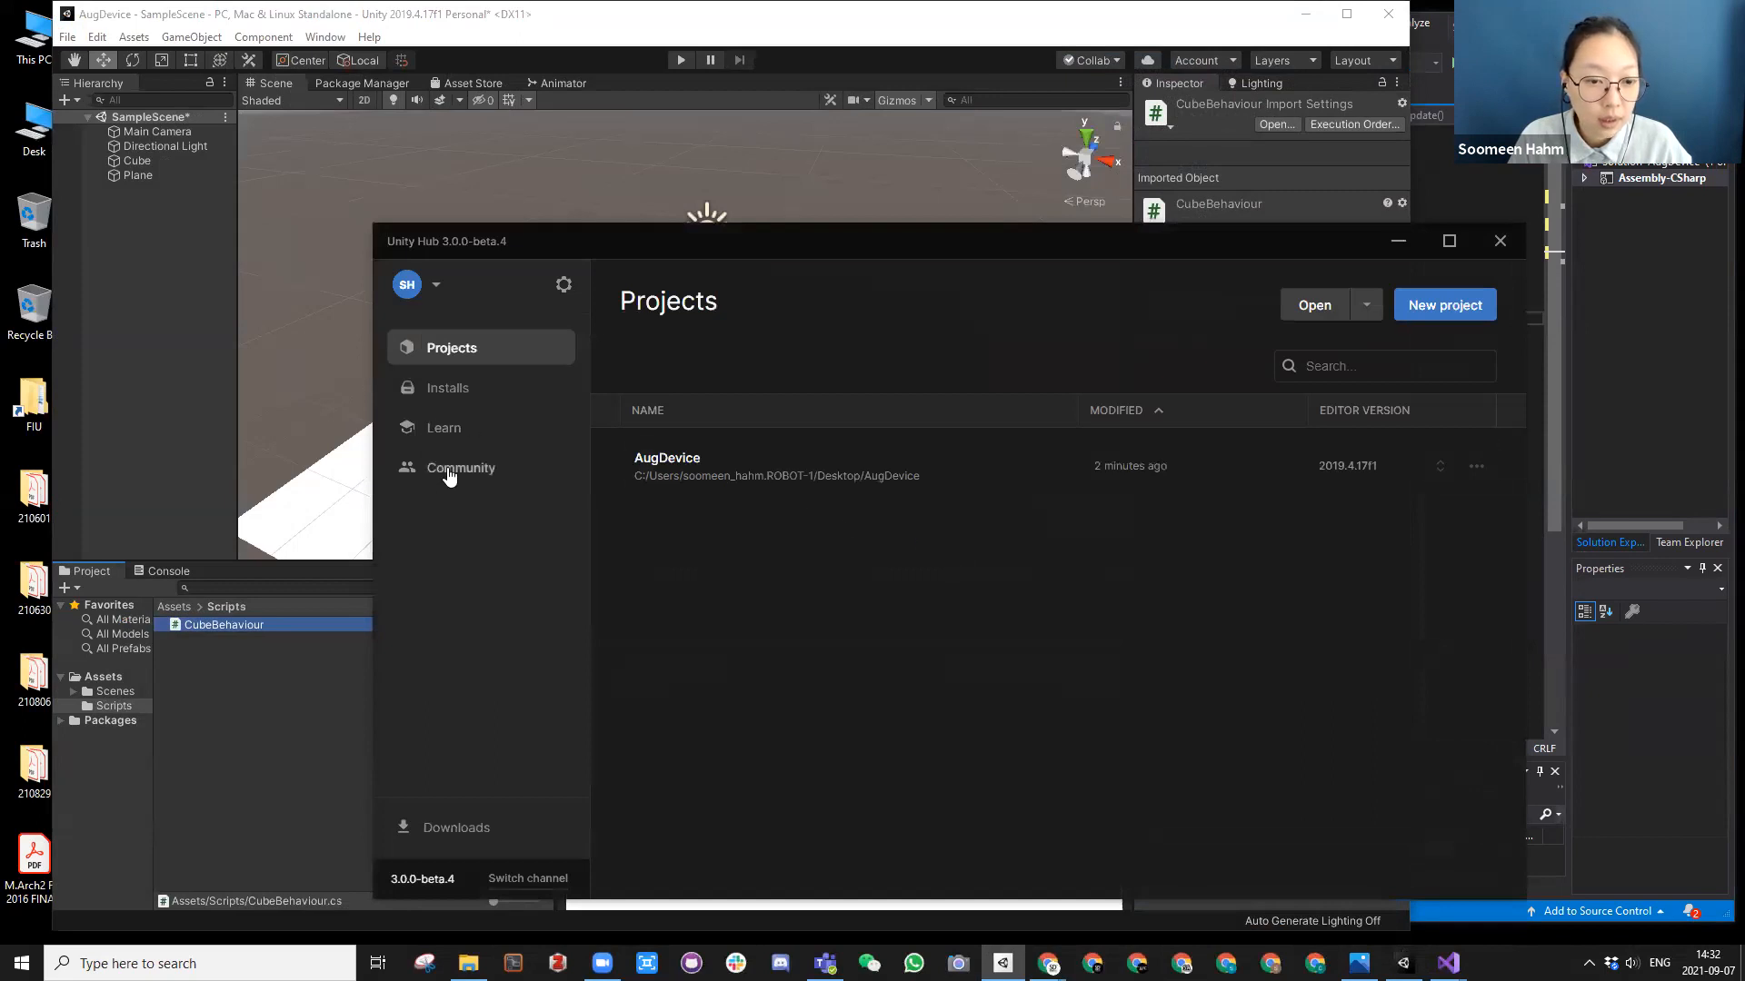
{"action": "left_click", "coordinate": [449, 388]}
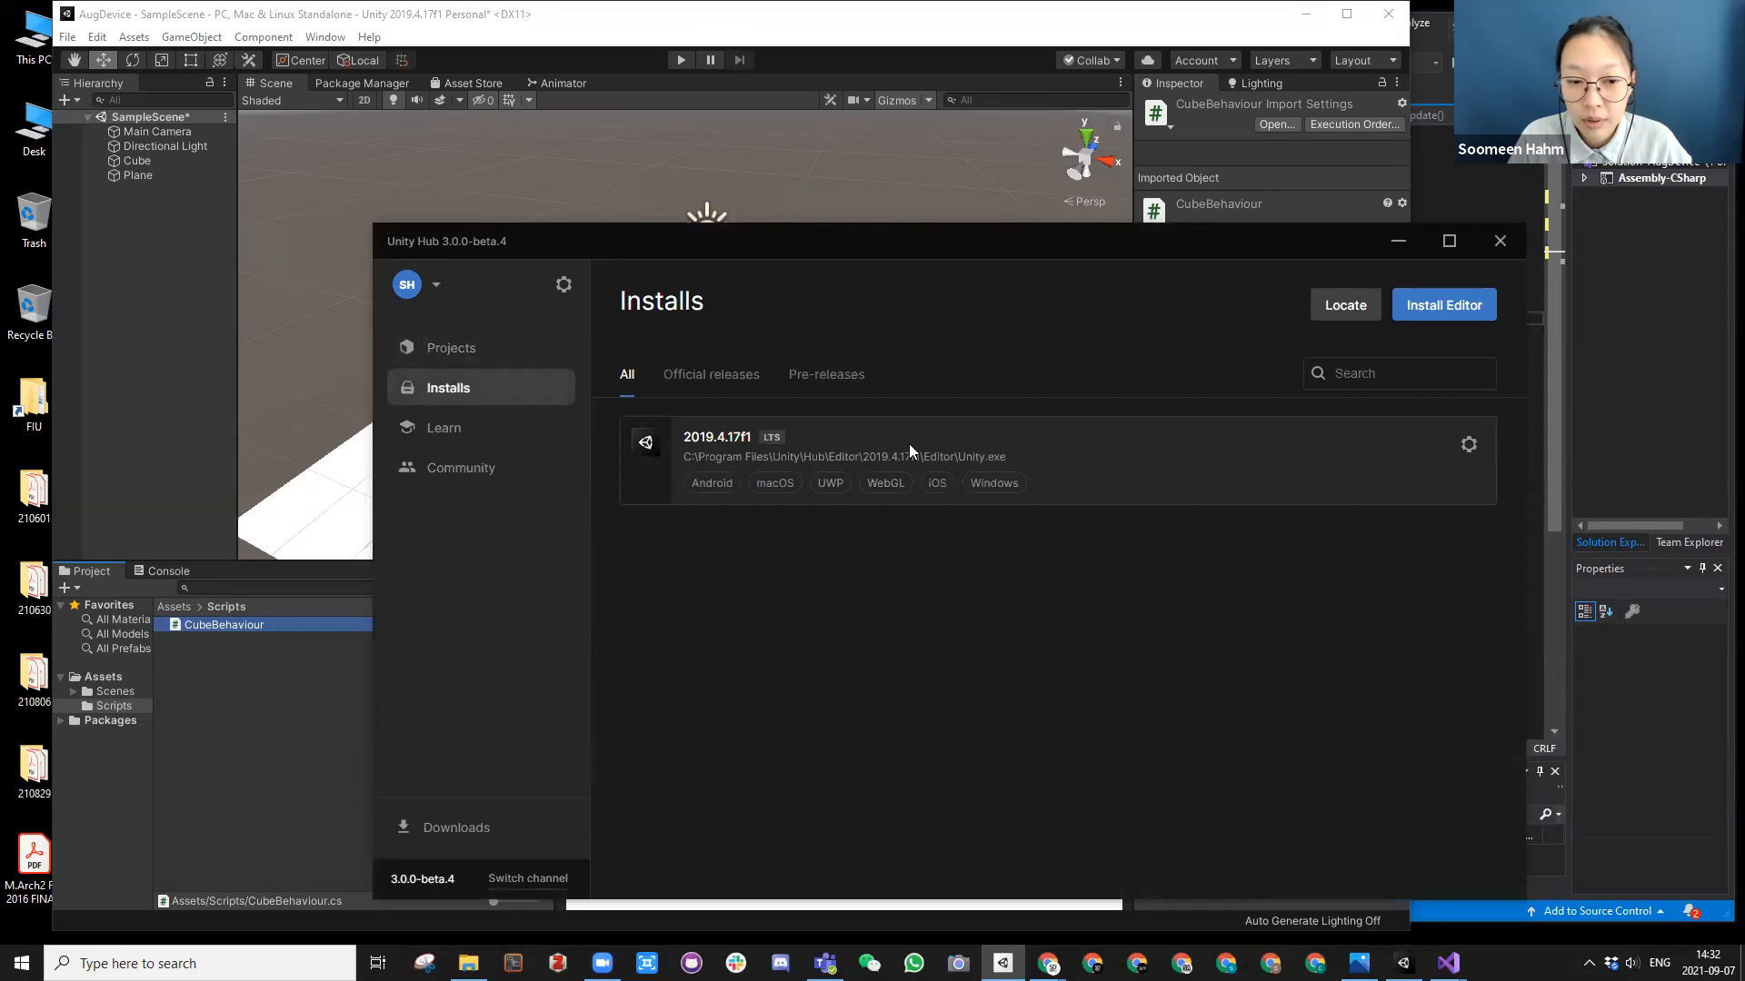
{"action": "left_click", "coordinate": [1469, 449]}
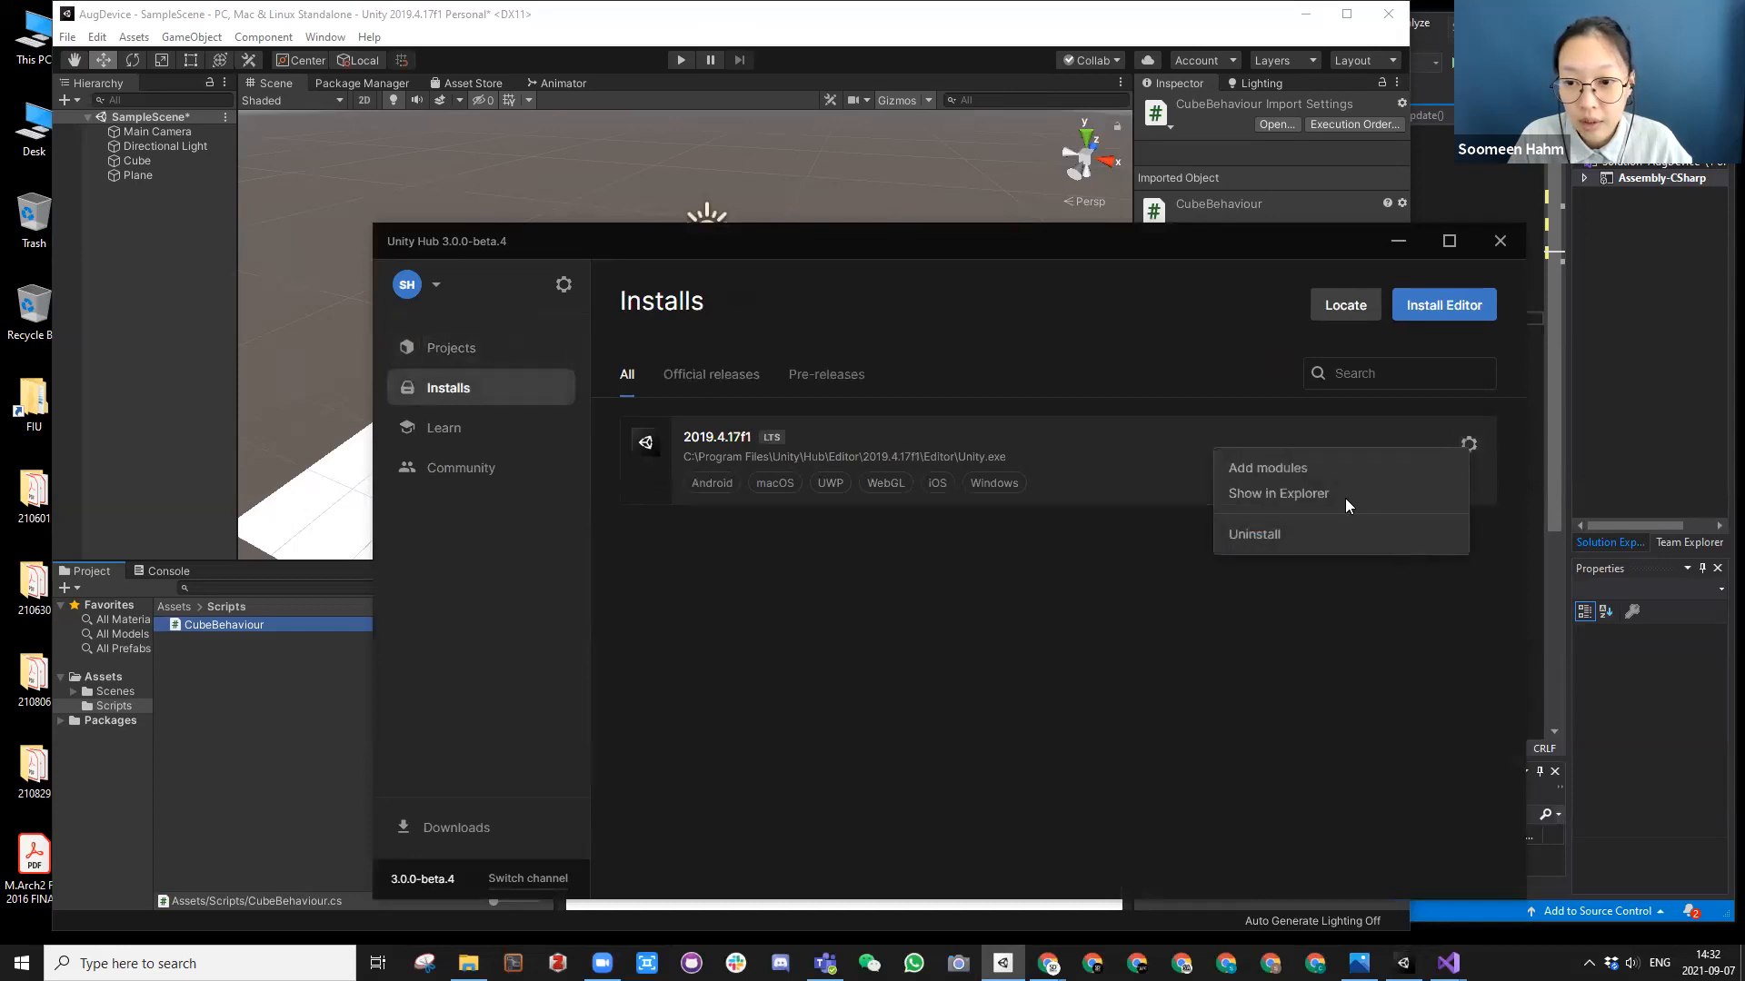
{"action": "left_click", "coordinate": [1283, 469]}
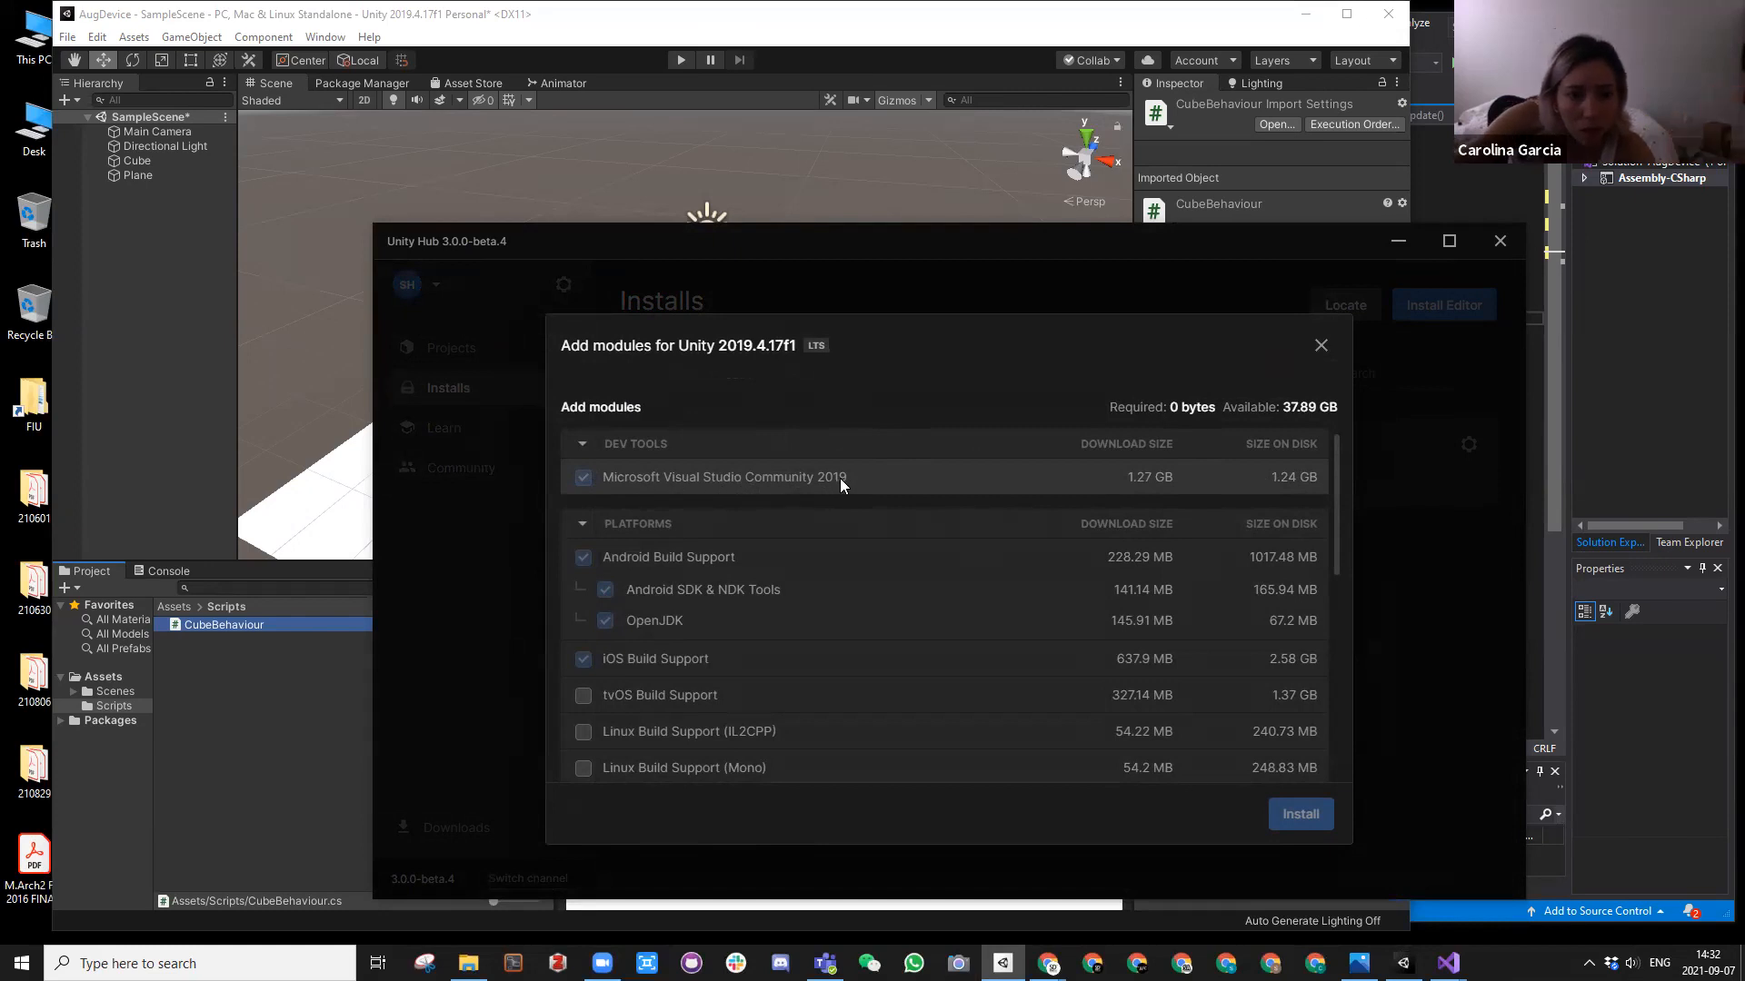
Step: Examine the dev tools, platform and documentation modules listed for Unity 2019.4.17f1, and close the list and Unity Hub
{"action": "scroll", "coordinate": [752, 546], "scroll_direction": "down", "scroll_amount": 5}
{"action": "scroll", "coordinate": [754, 553], "scroll_direction": "up", "scroll_amount": 4}
{"action": "scroll", "coordinate": [743, 599], "scroll_direction": "down", "scroll_amount": 2}
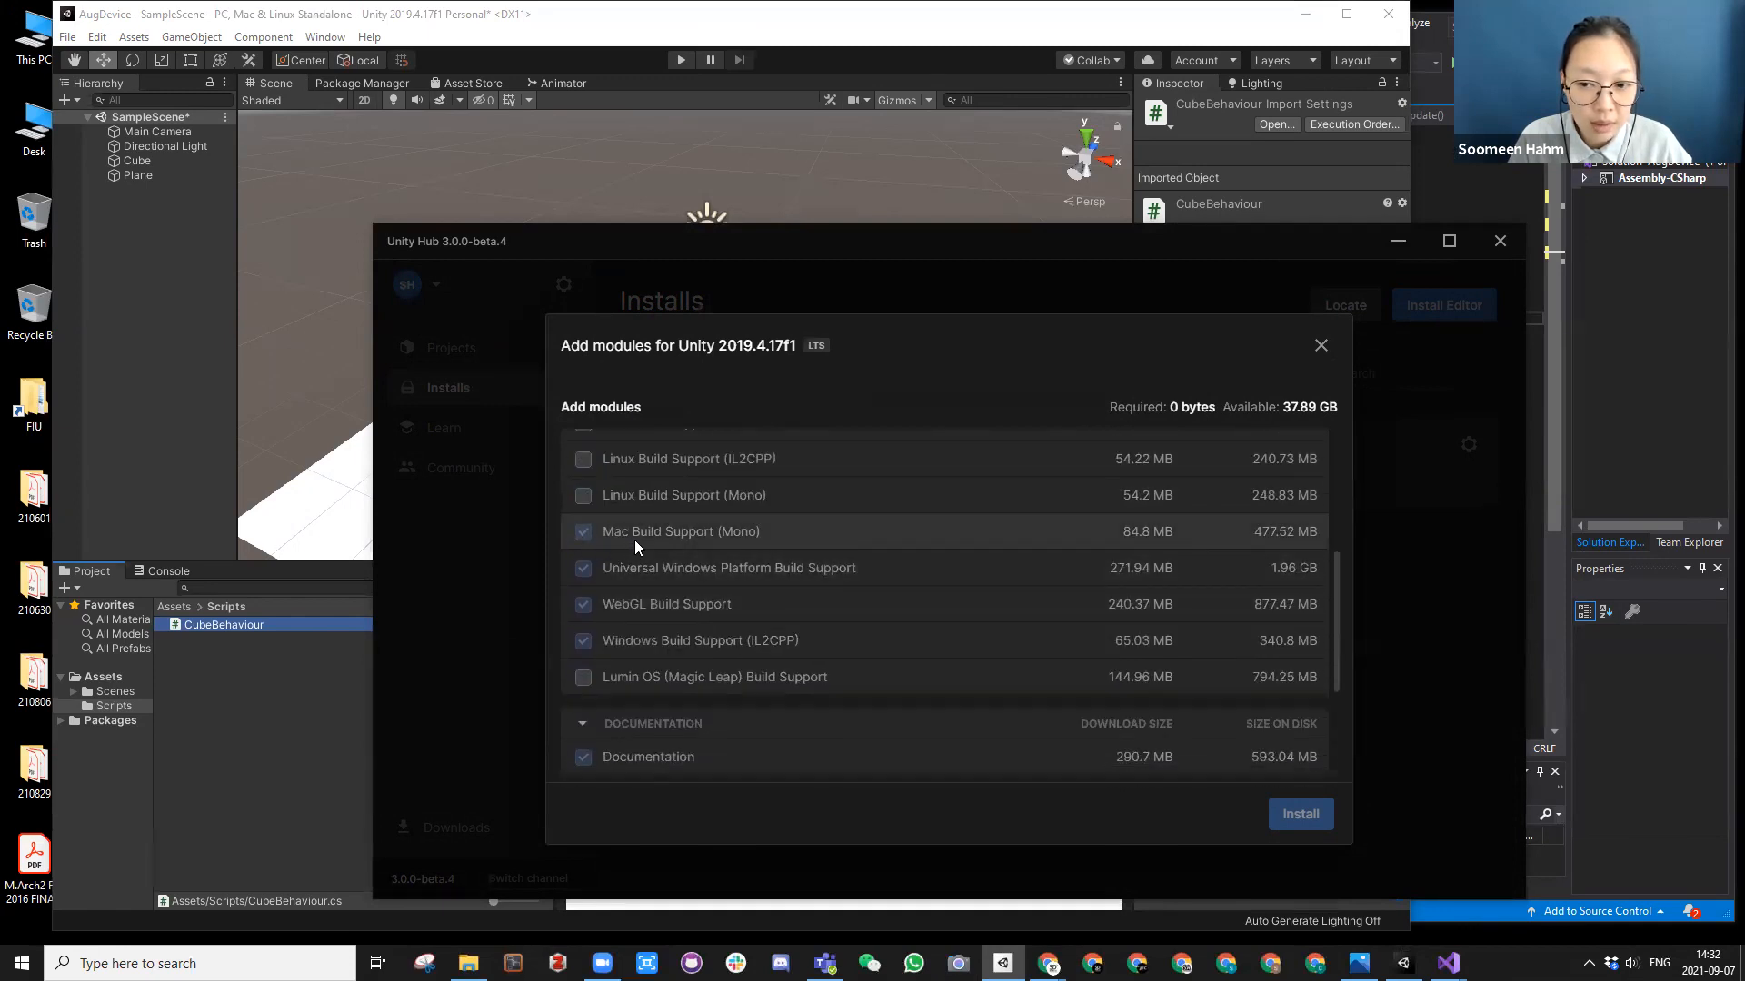
{"action": "scroll", "coordinate": [727, 545], "scroll_direction": "up", "scroll_amount": 3}
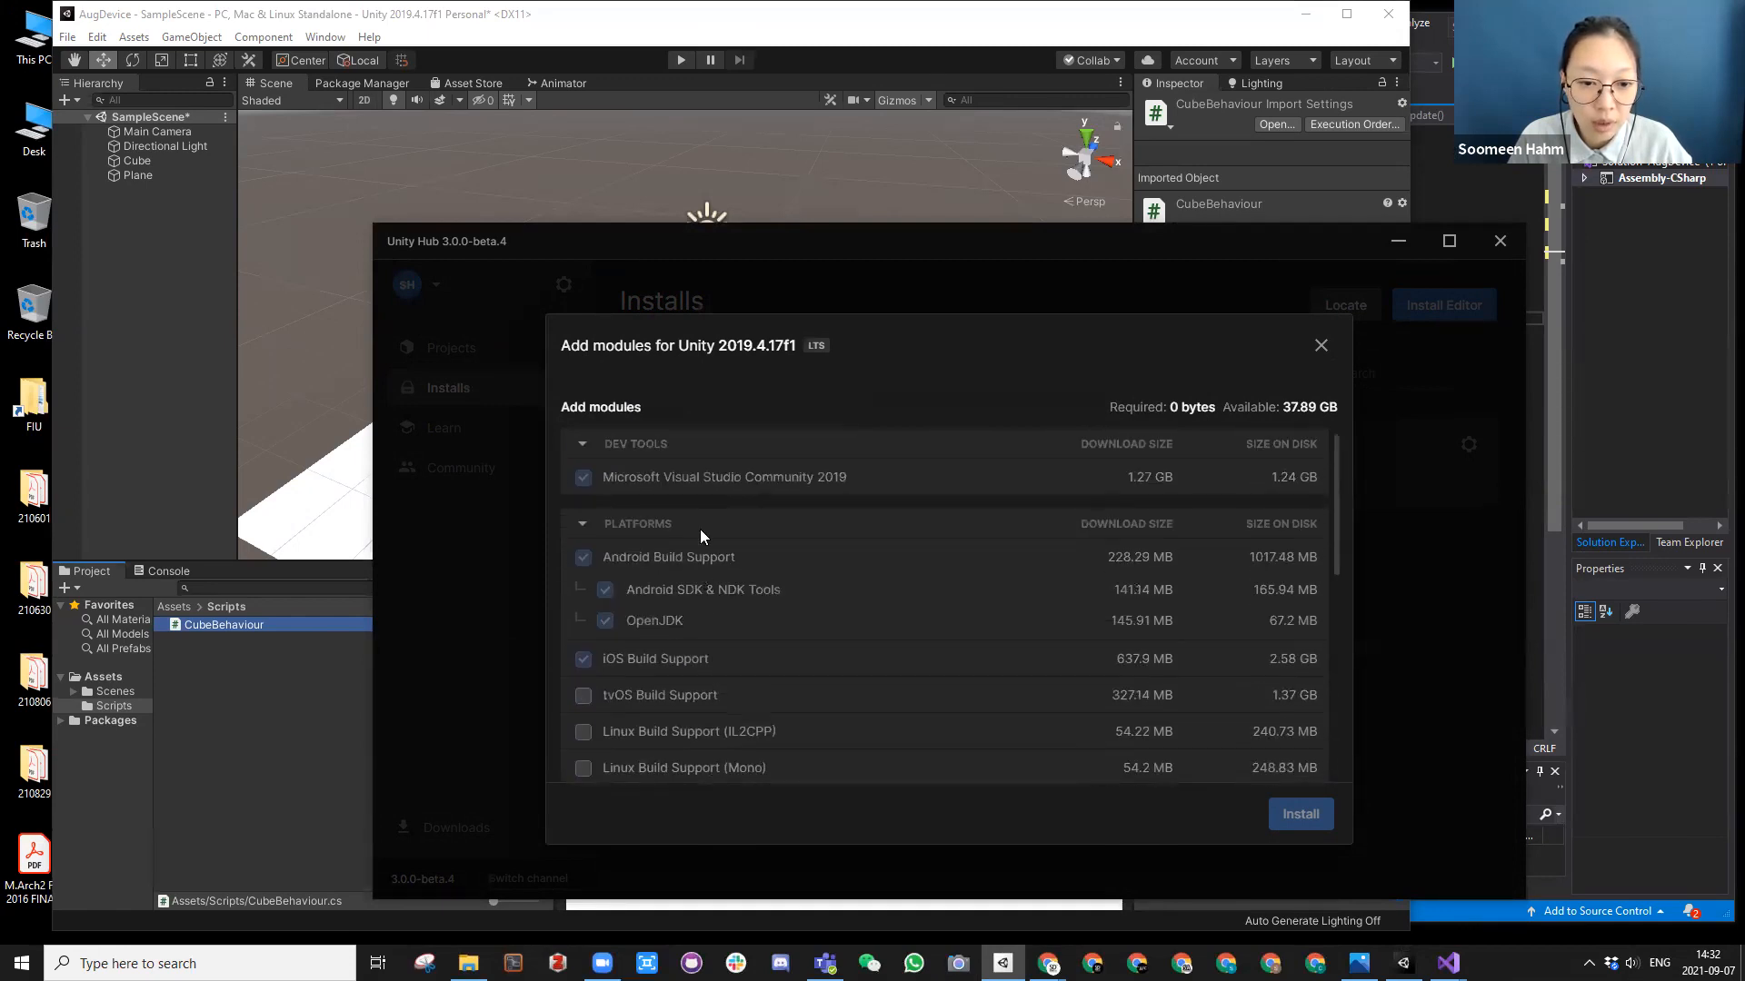
{"action": "scroll", "coordinate": [673, 647], "scroll_direction": "down", "scroll_amount": 1}
{"action": "scroll", "coordinate": [674, 638], "scroll_direction": "up", "scroll_amount": 1}
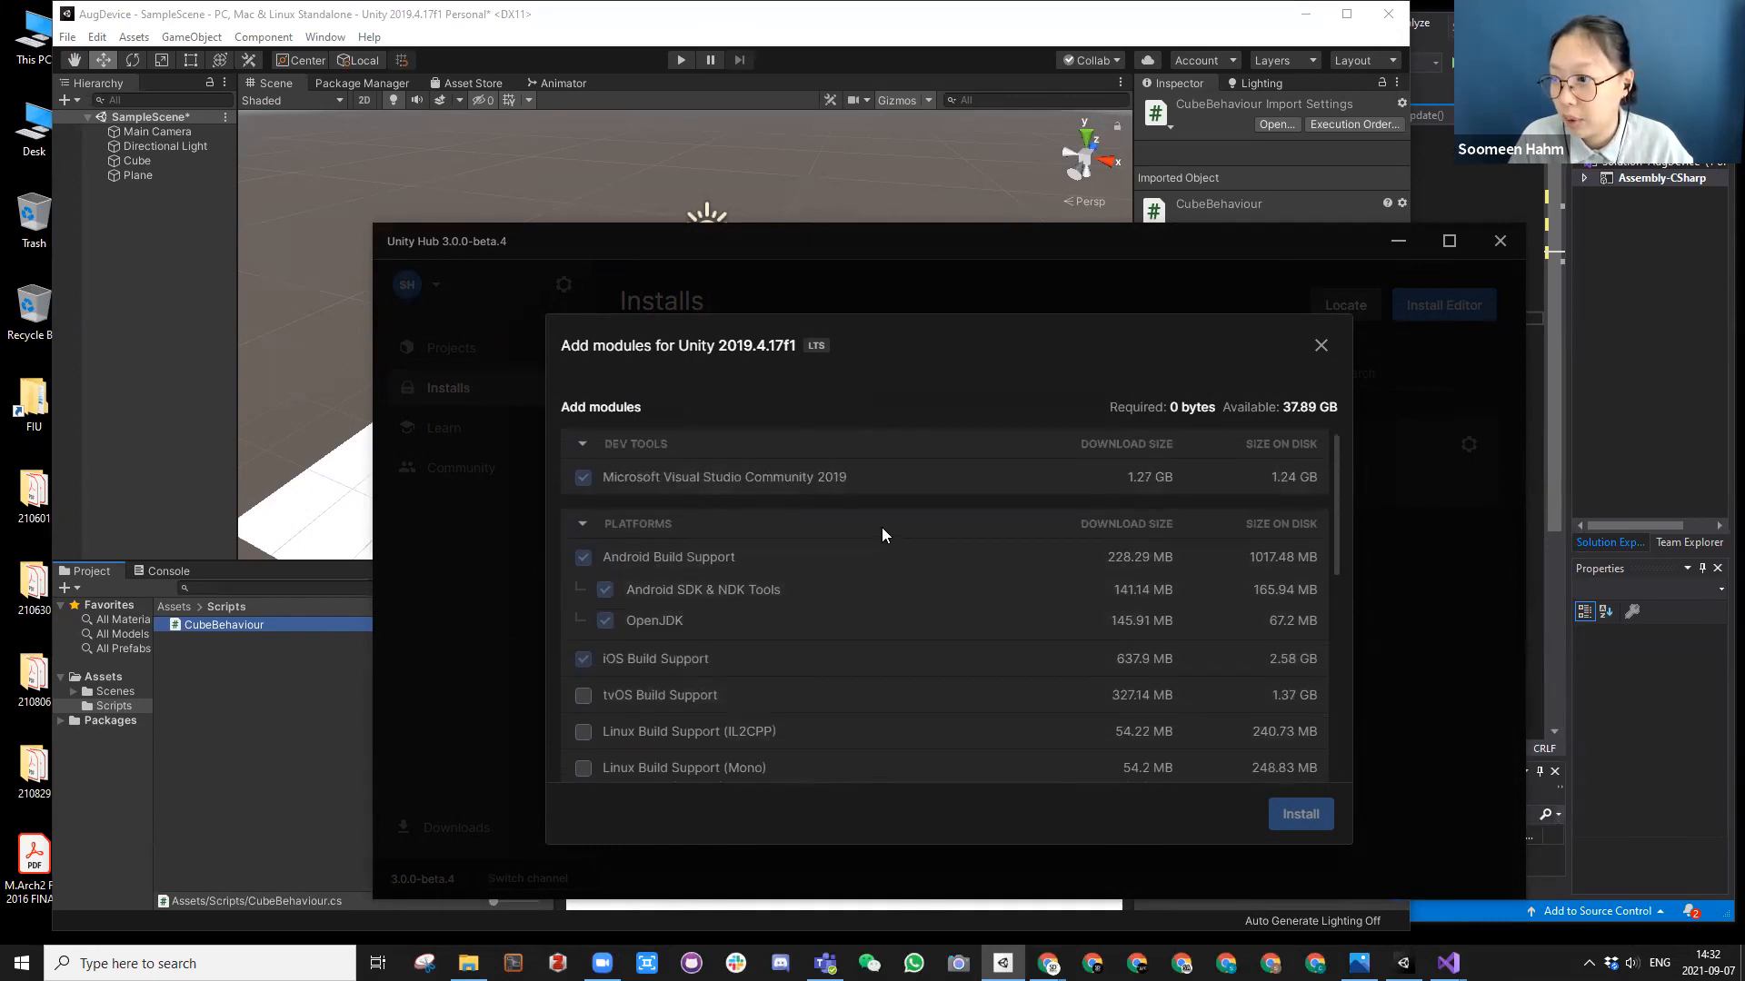
{"action": "scroll", "coordinate": [878, 559], "scroll_direction": "down", "scroll_amount": 2}
{"action": "scroll", "coordinate": [1125, 506], "scroll_direction": "up", "scroll_amount": 3}
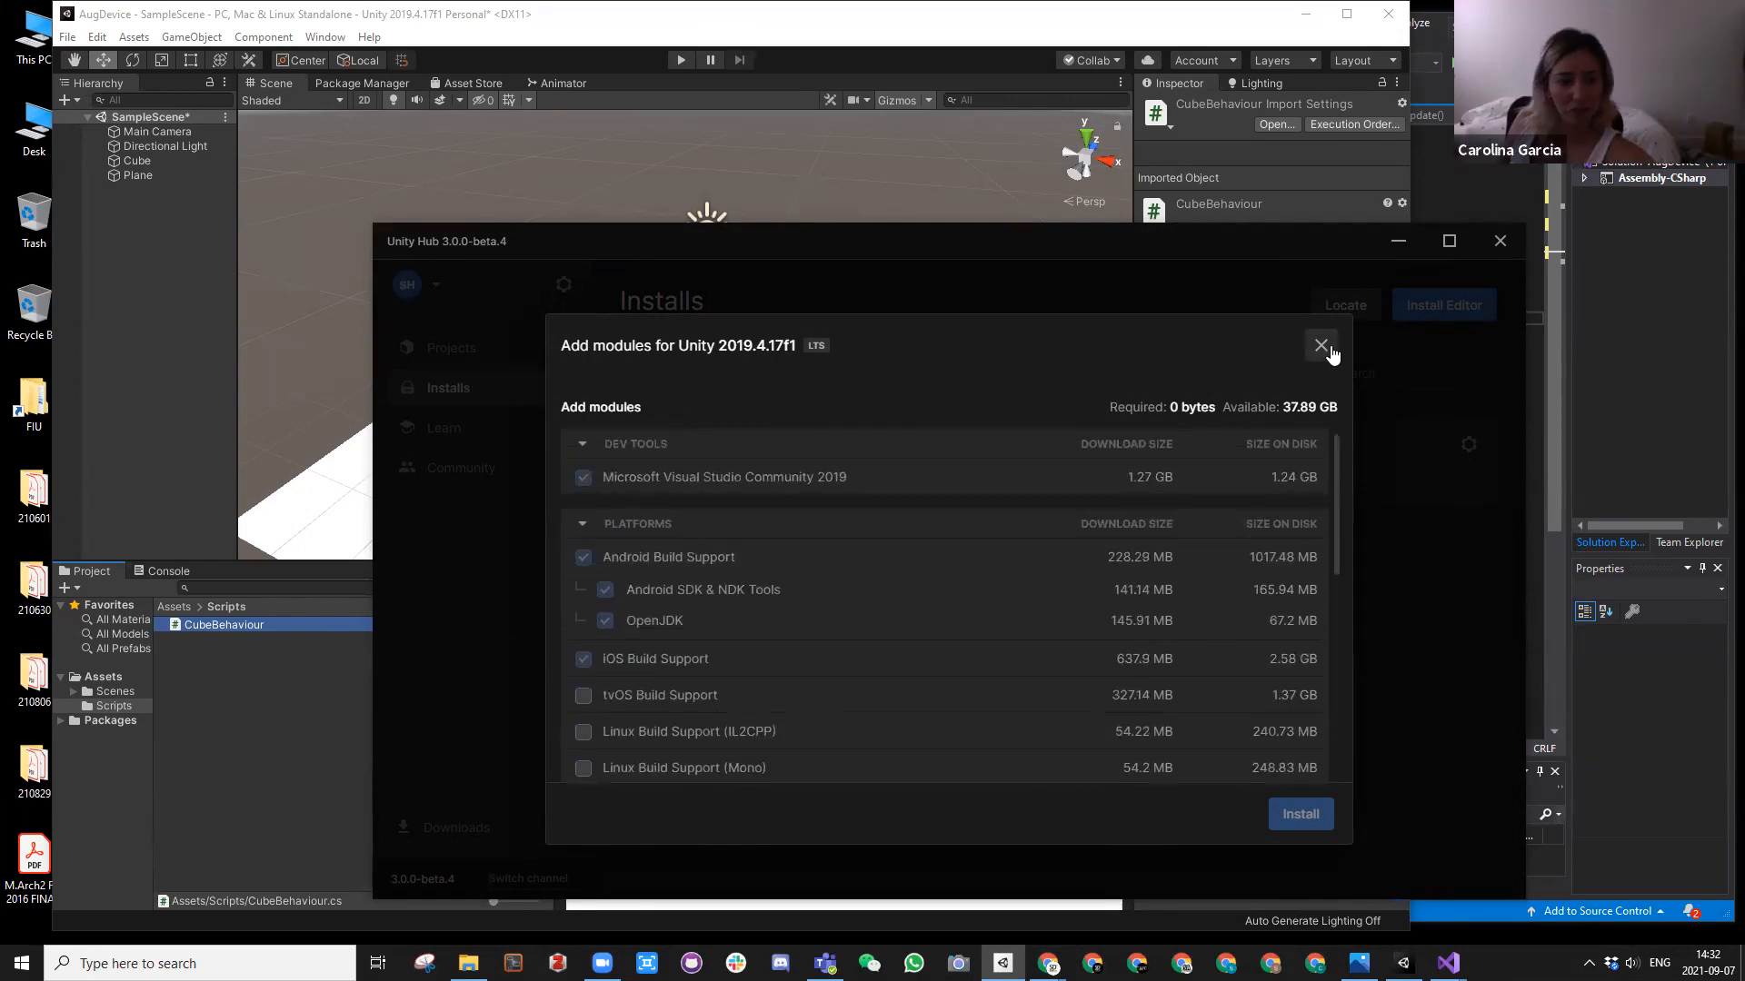
{"action": "left_click", "coordinate": [1322, 346]}
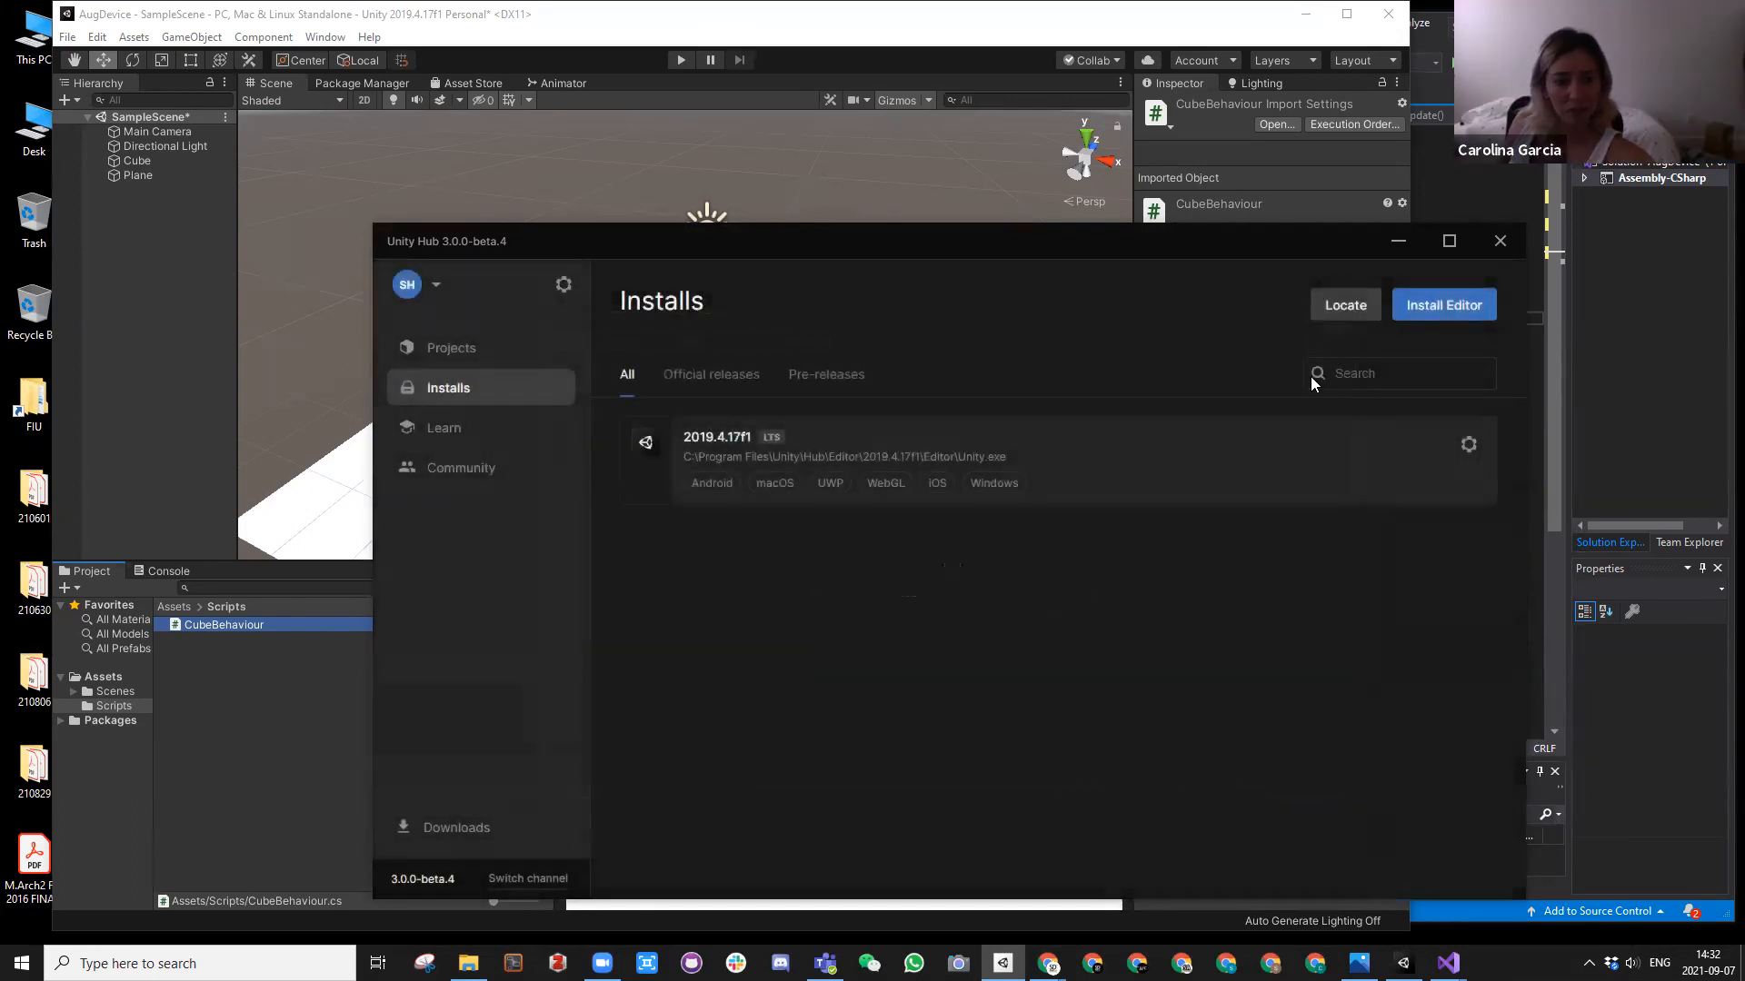
{"action": "left_click", "coordinate": [1500, 243]}
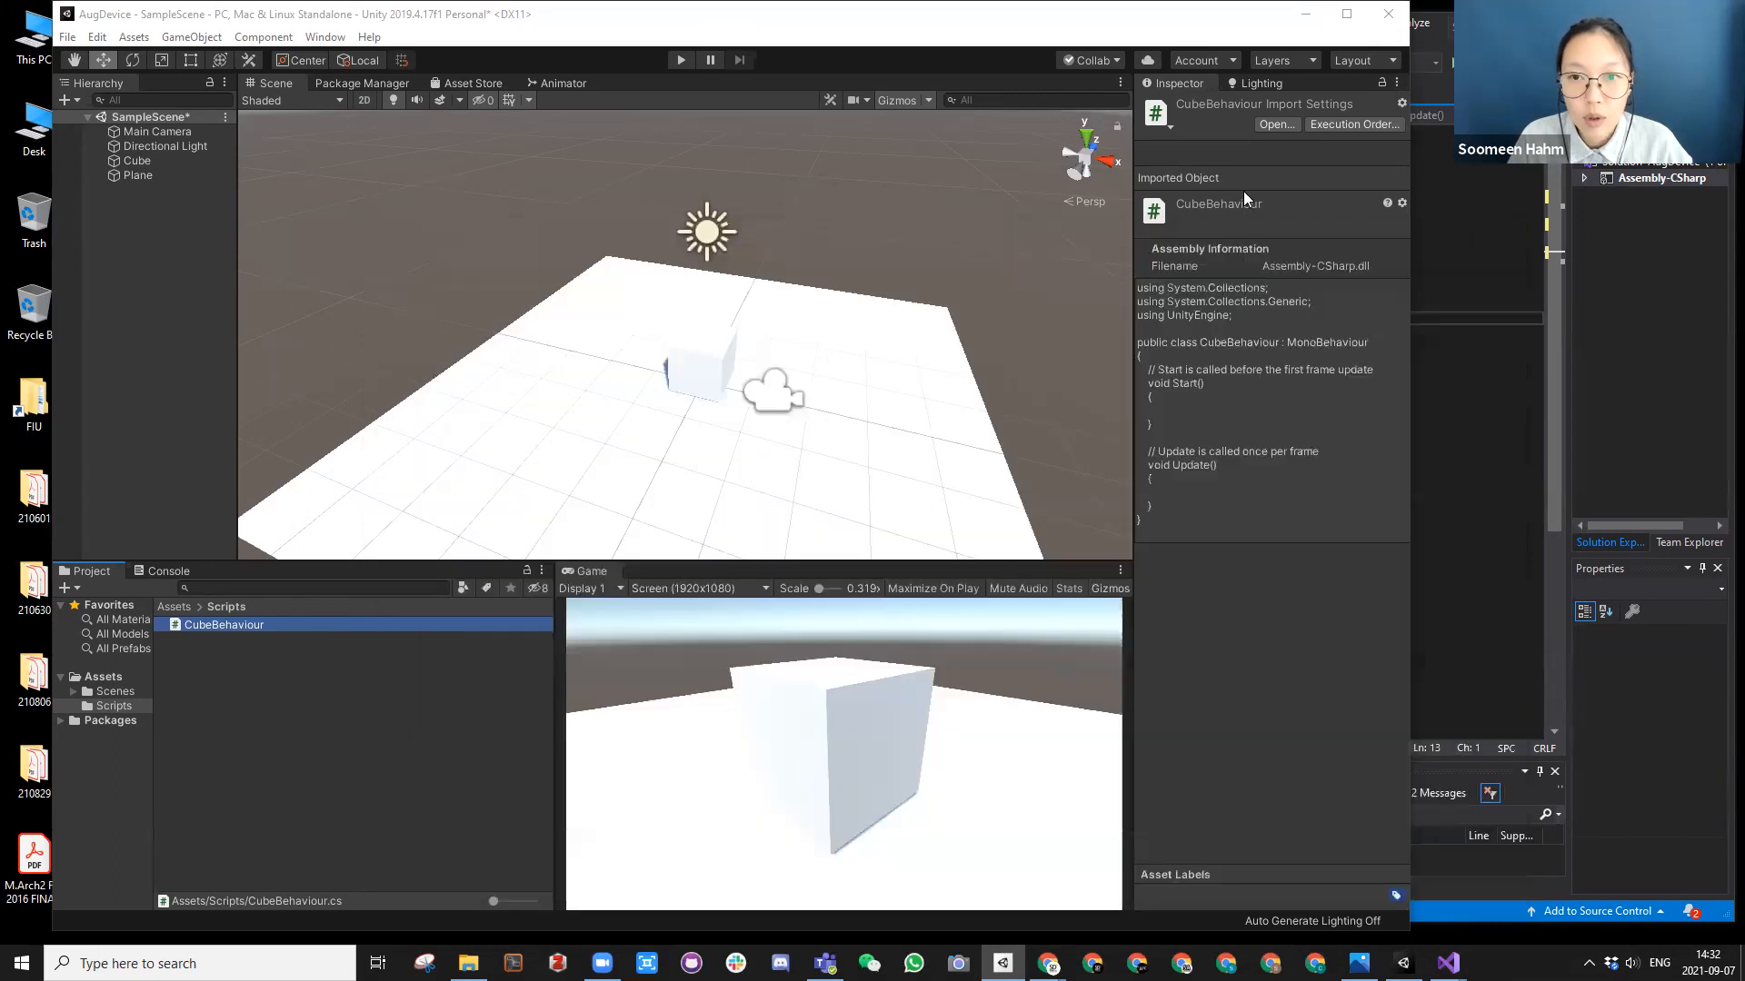
Step: Reposition the Unity editor window to uncover the desktop icons, and widen the Visual Studio window overlapping it
{"action": "left_click_drag", "start_coordinate": [913, 24], "coordinate": [1090, 25]}
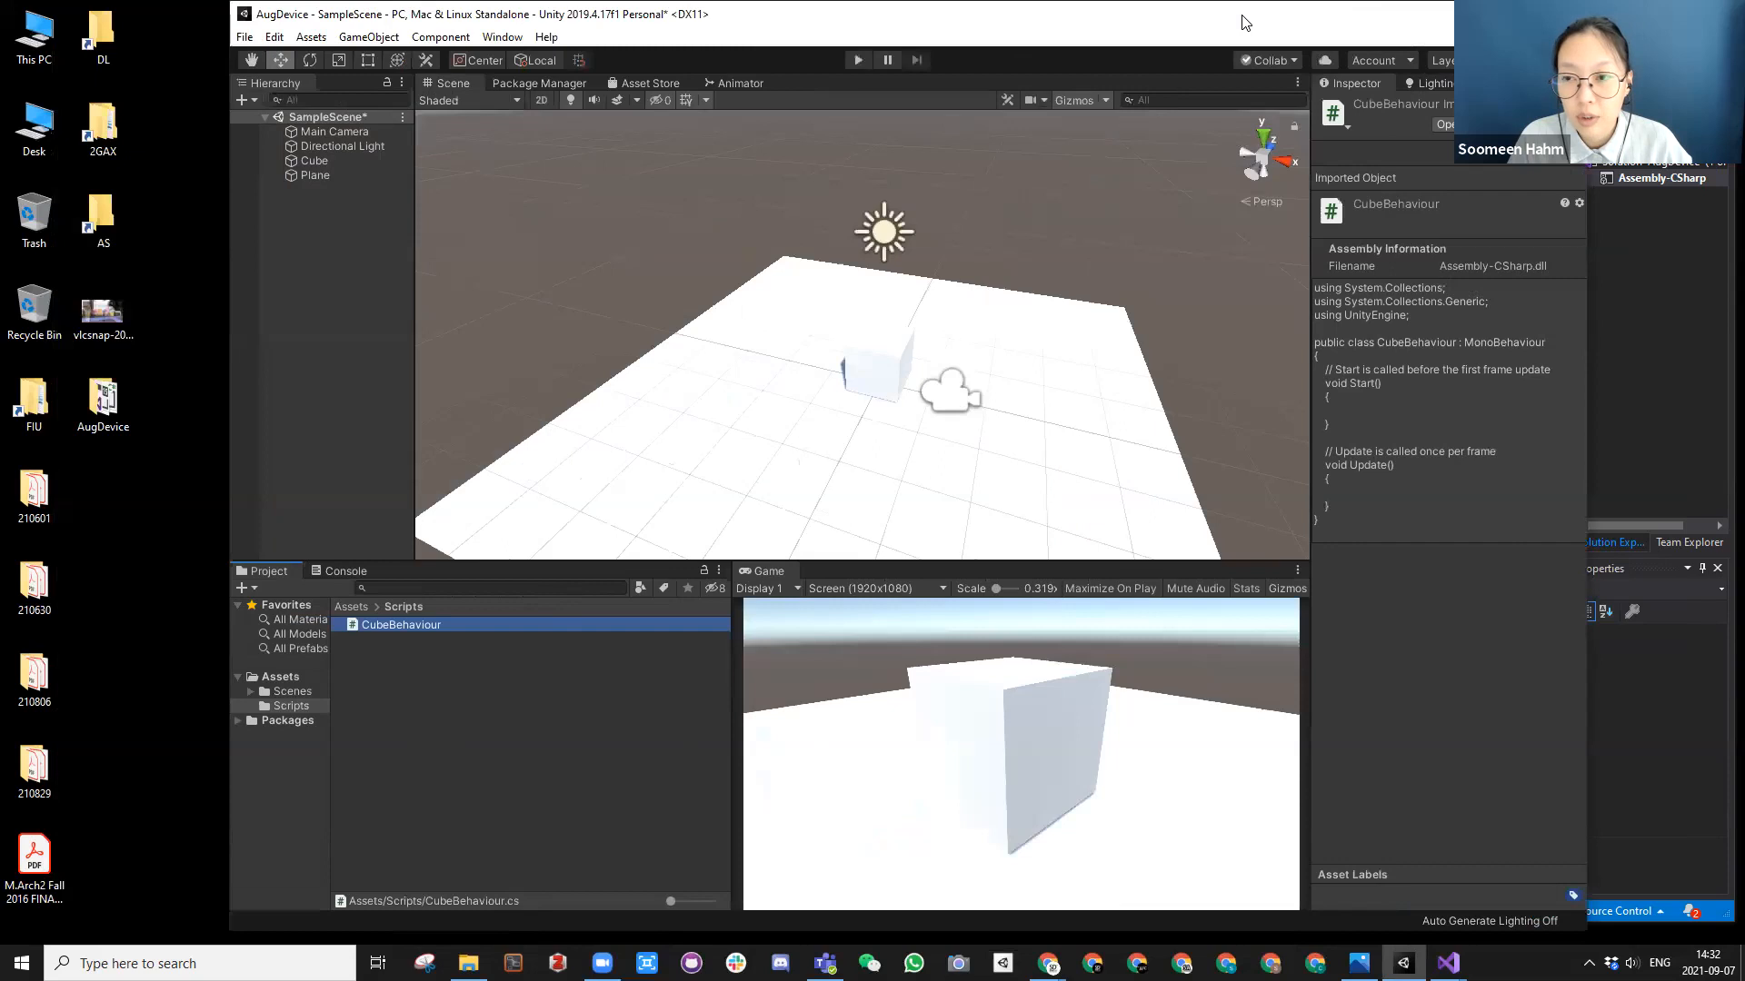
{"action": "left_click_drag", "start_coordinate": [1244, 23], "coordinate": [1126, 23]}
{"action": "left_click", "coordinate": [1527, 414]}
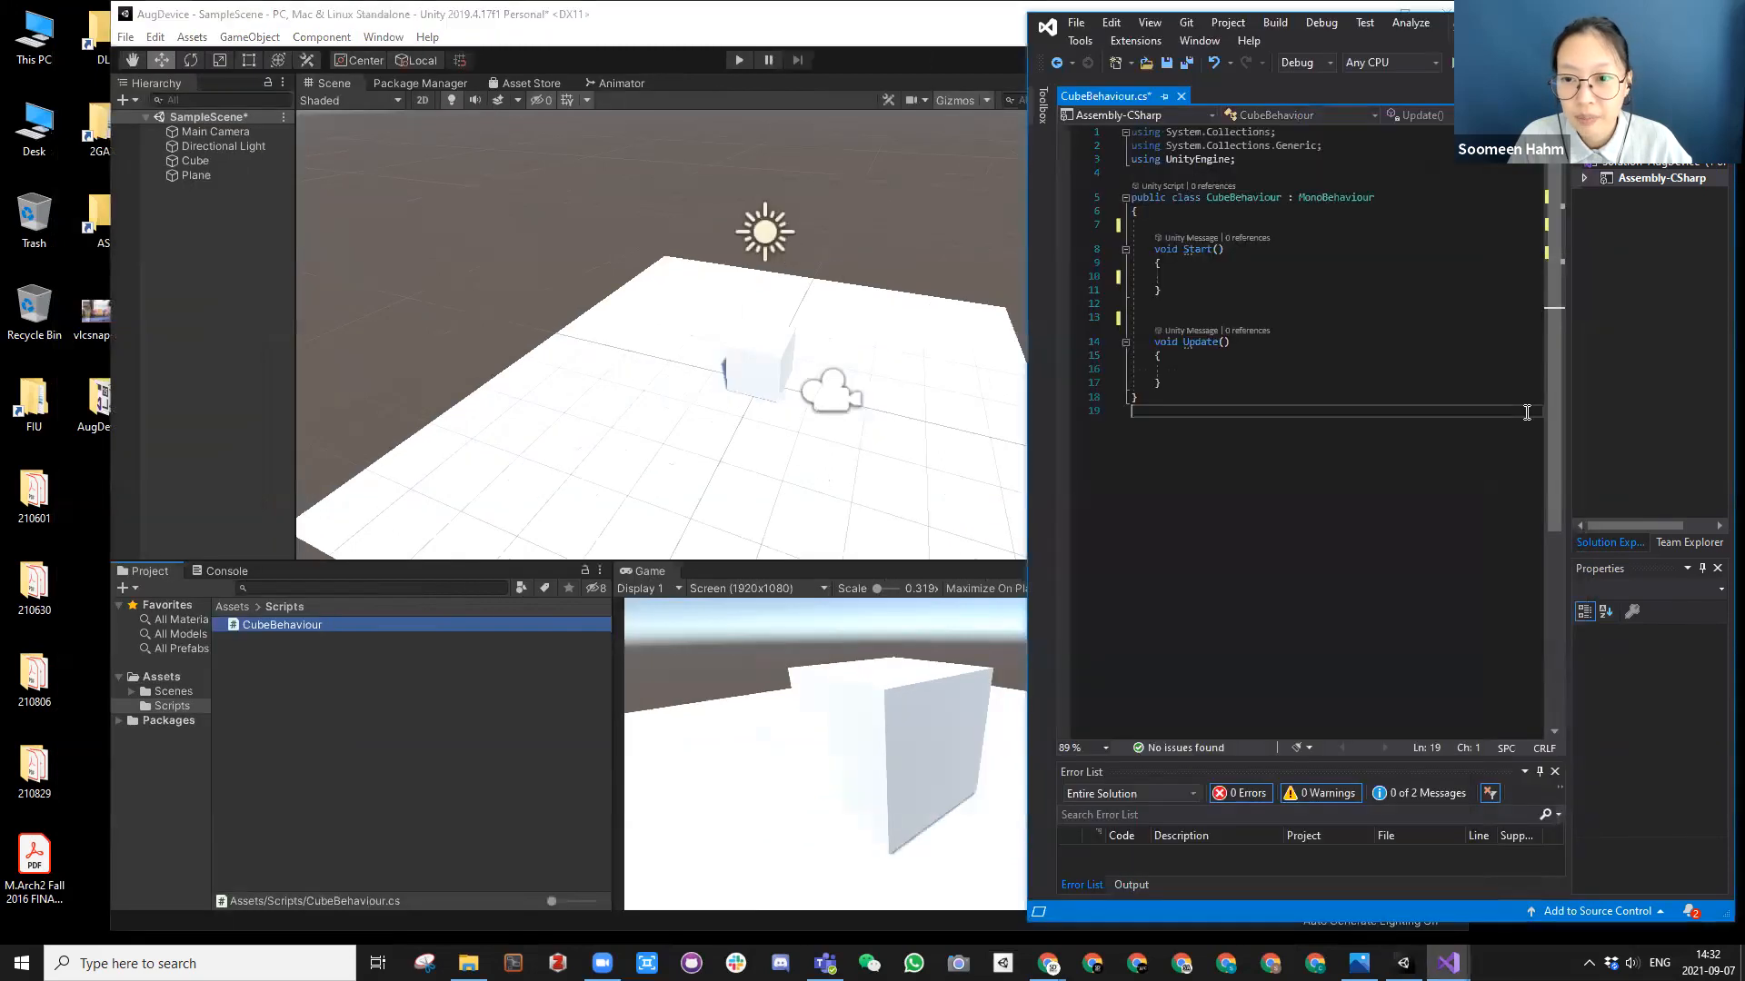
{"action": "left_click", "coordinate": [821, 13]}
{"action": "left_click_drag", "start_coordinate": [826, 13], "coordinate": [847, 13]}
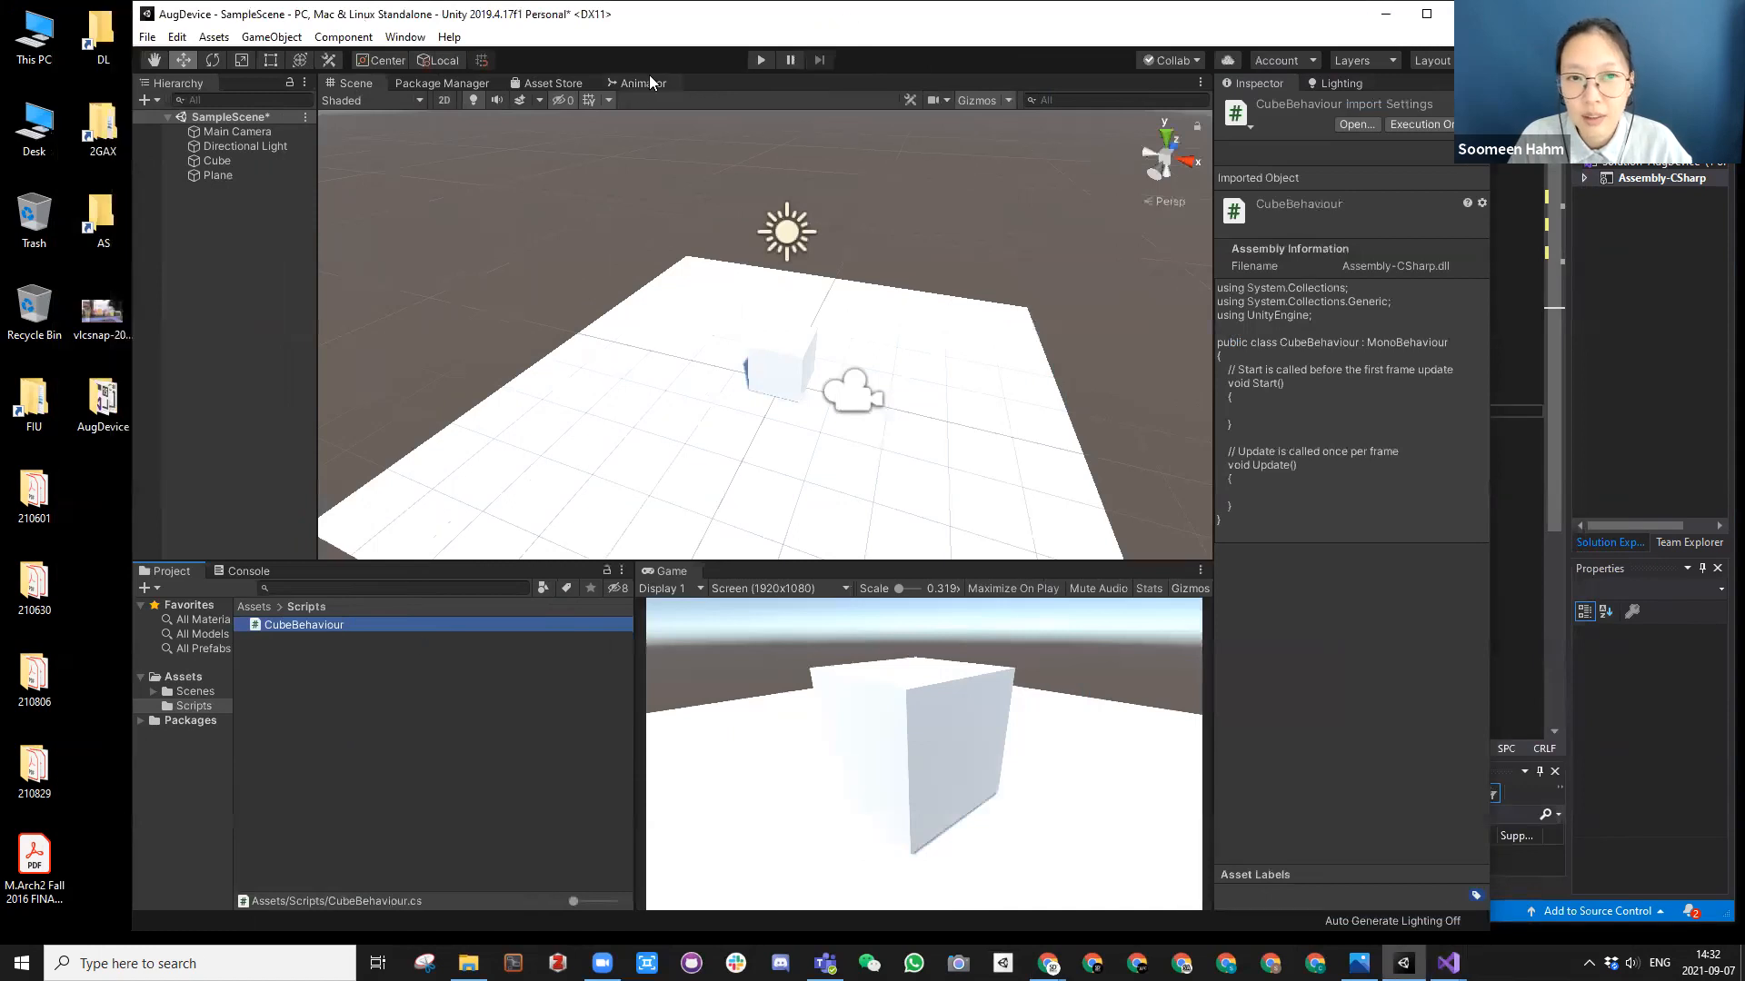
{"action": "left_click_drag", "start_coordinate": [674, 9], "coordinate": [800, 9]}
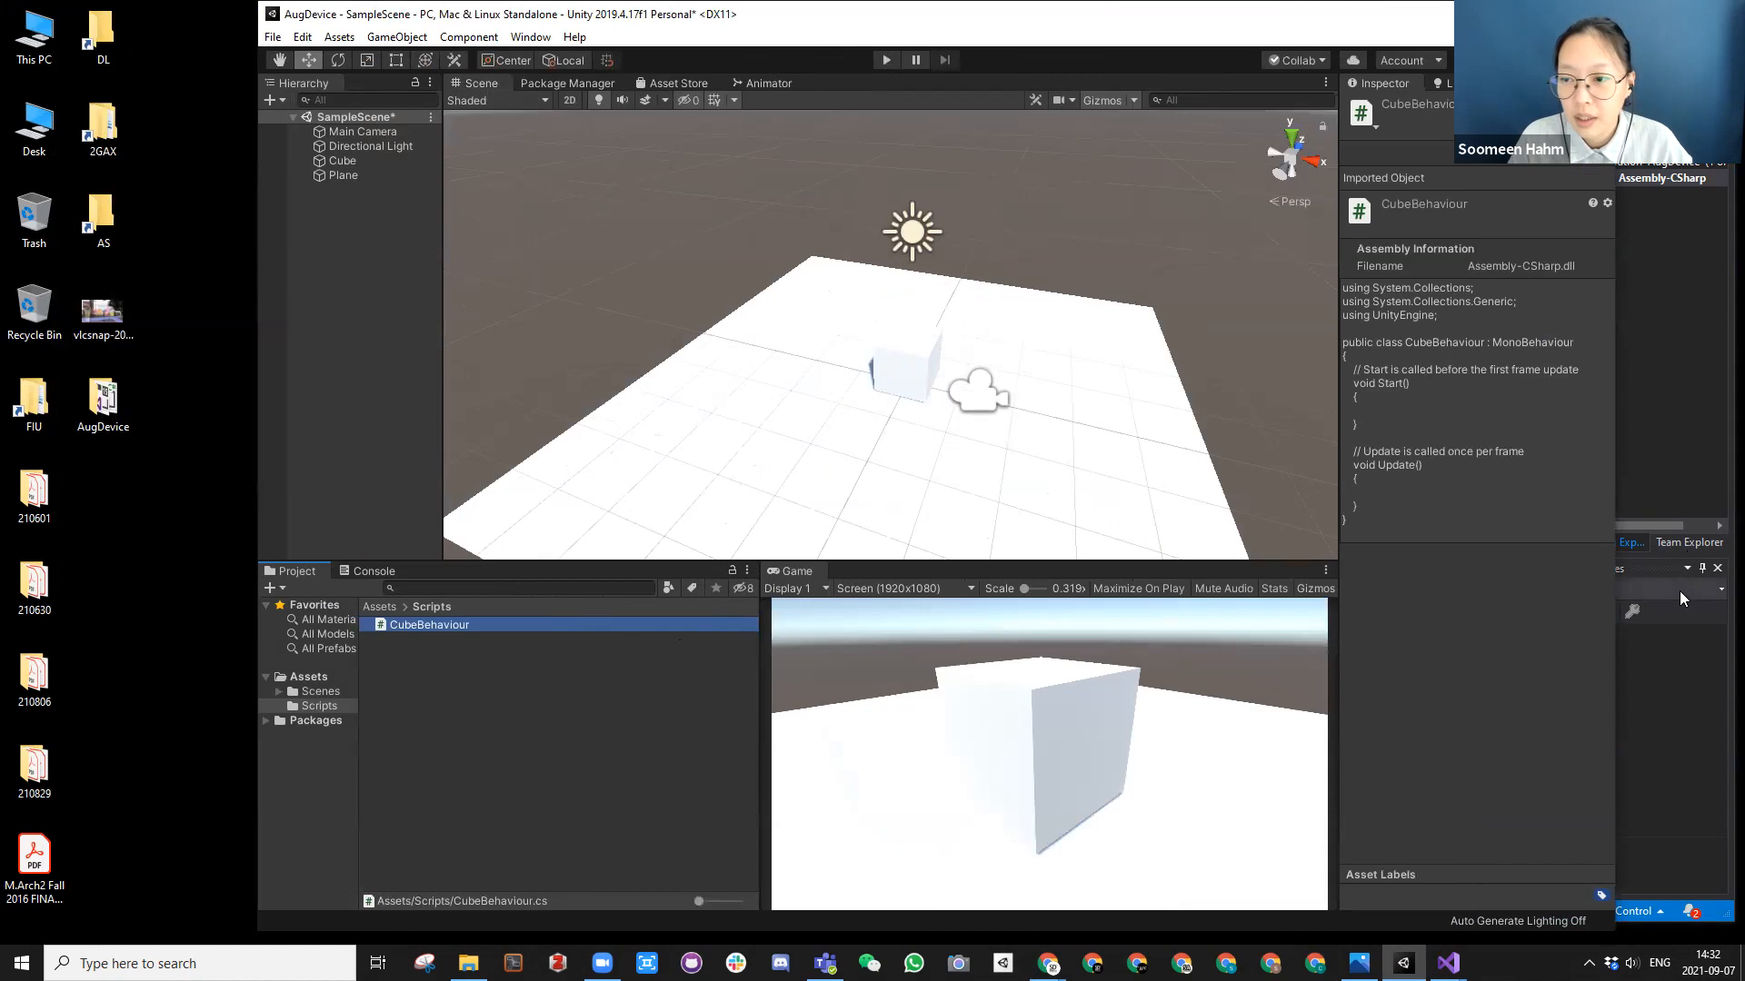
{"action": "left_click", "coordinate": [1658, 676]}
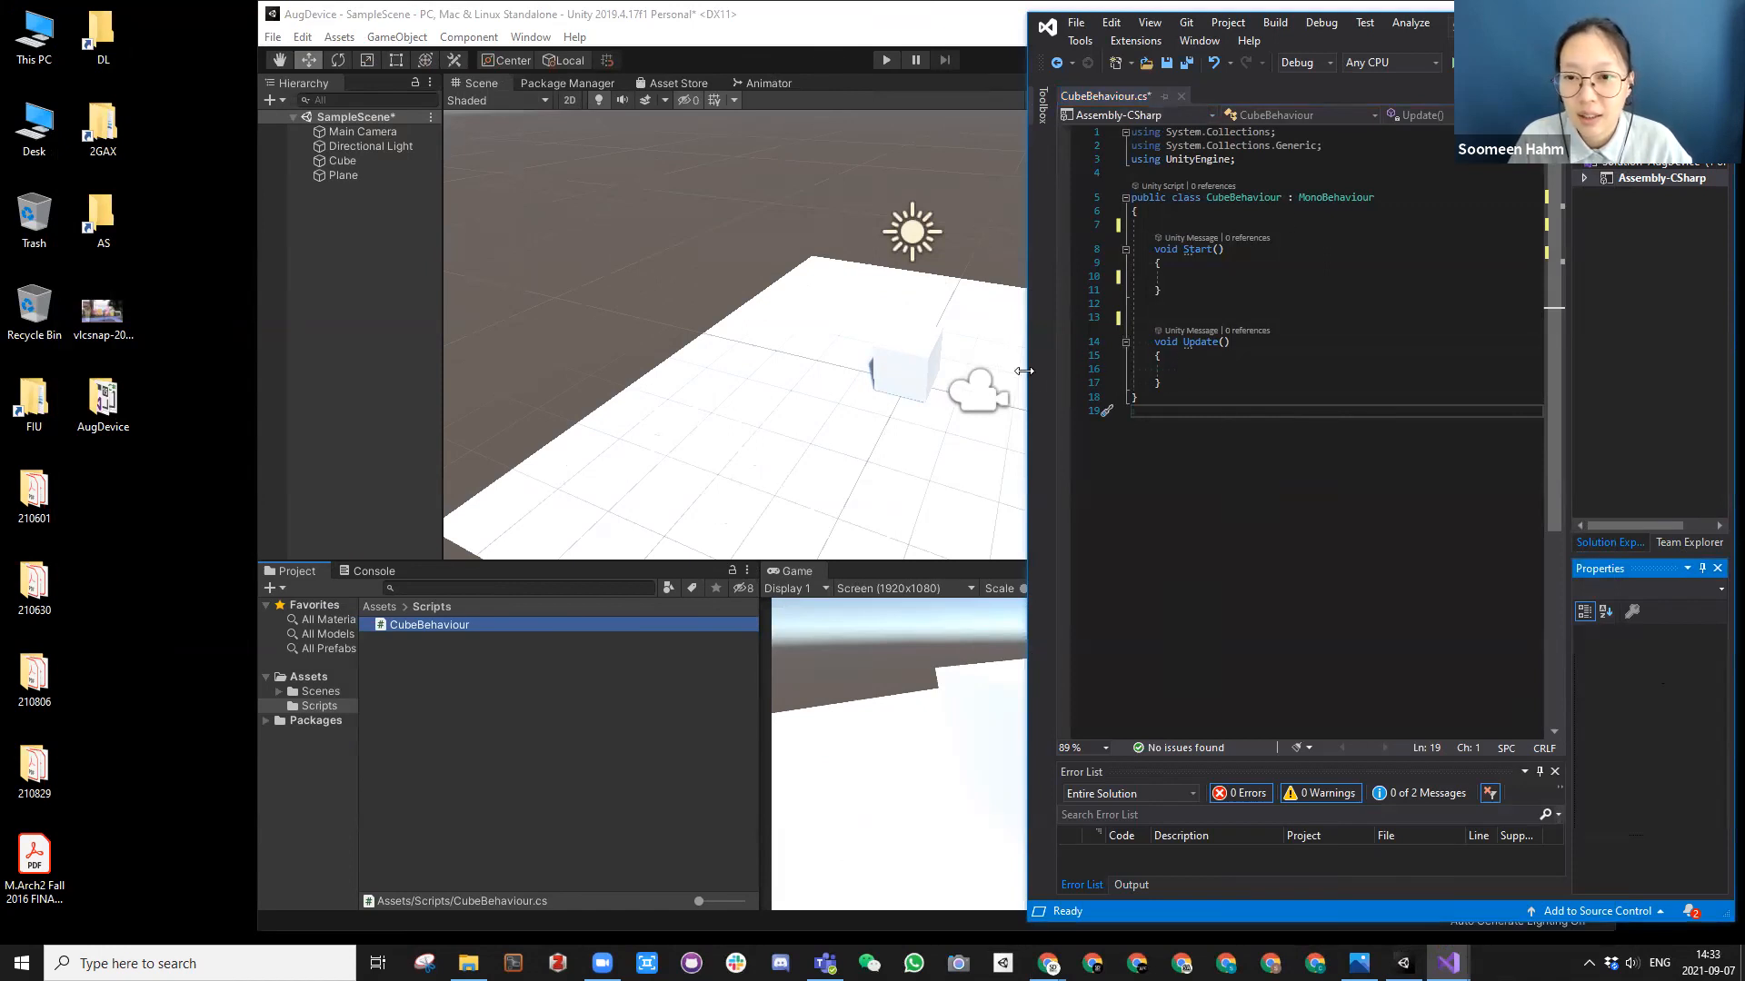
{"action": "left_click_drag", "start_coordinate": [1024, 371], "coordinate": [984, 370]}
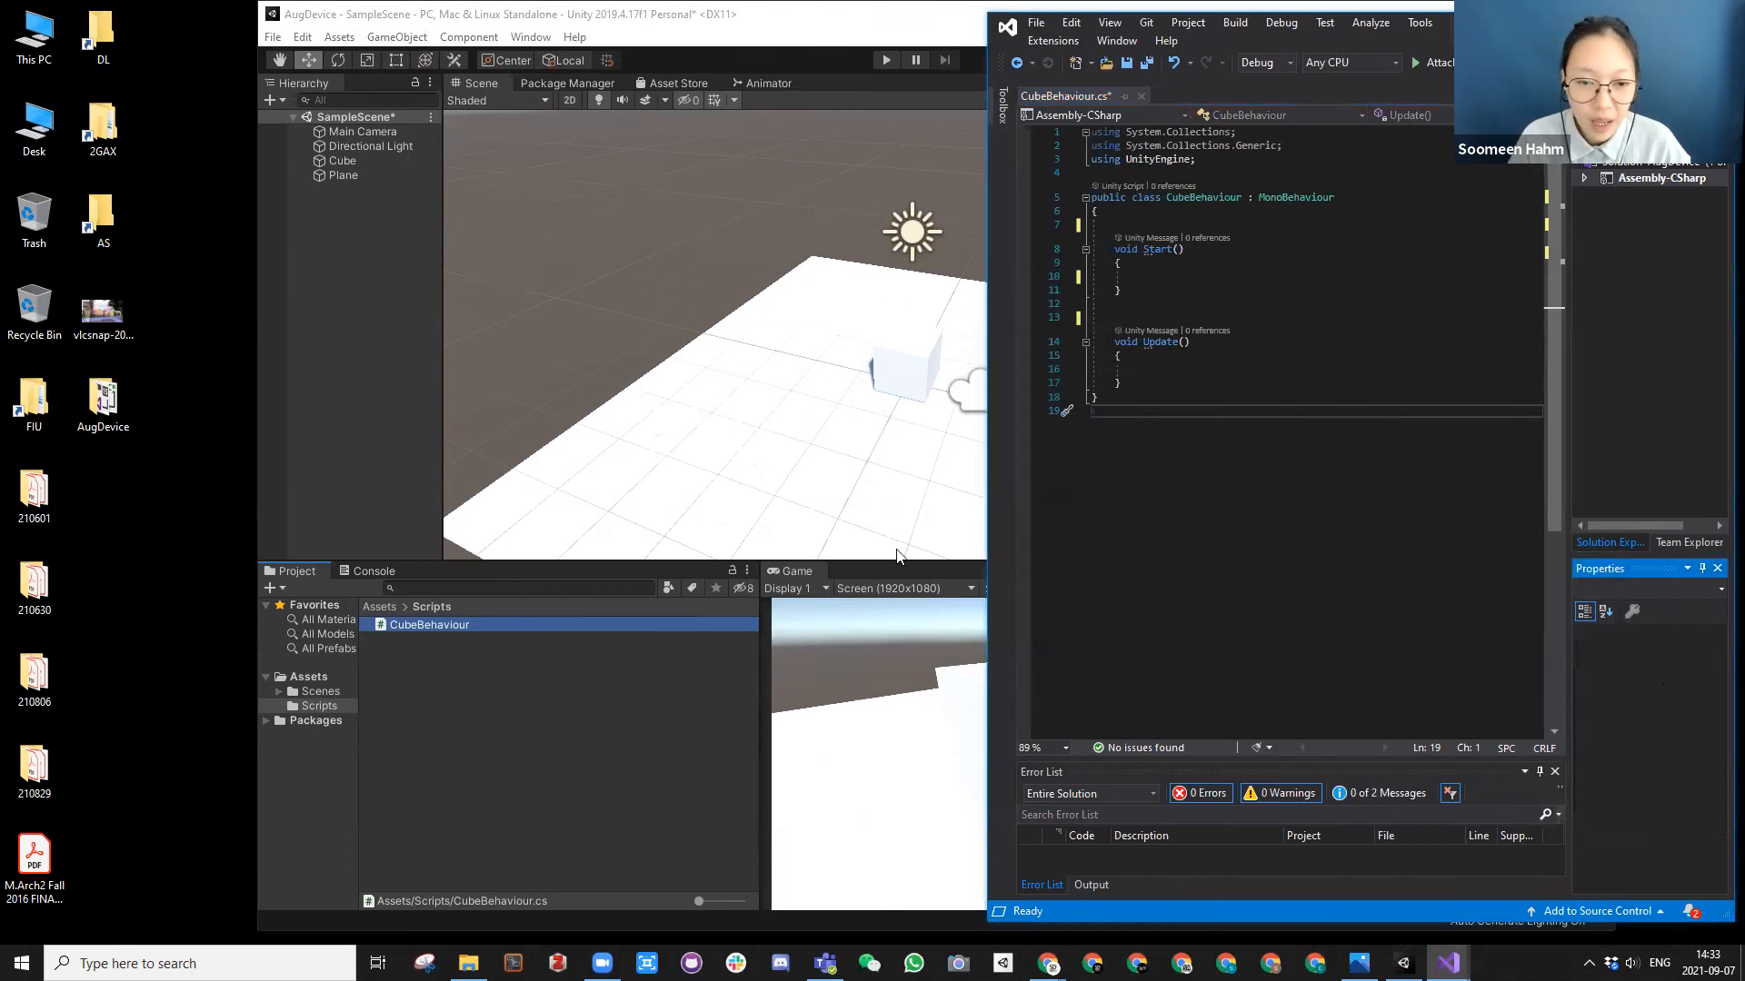
Step: Save the CubeBehaviour.cs script and close it in Visual Studio
{"action": "left_click", "coordinate": [1205, 289]}
{"action": "key", "text": "ctrl+s"}
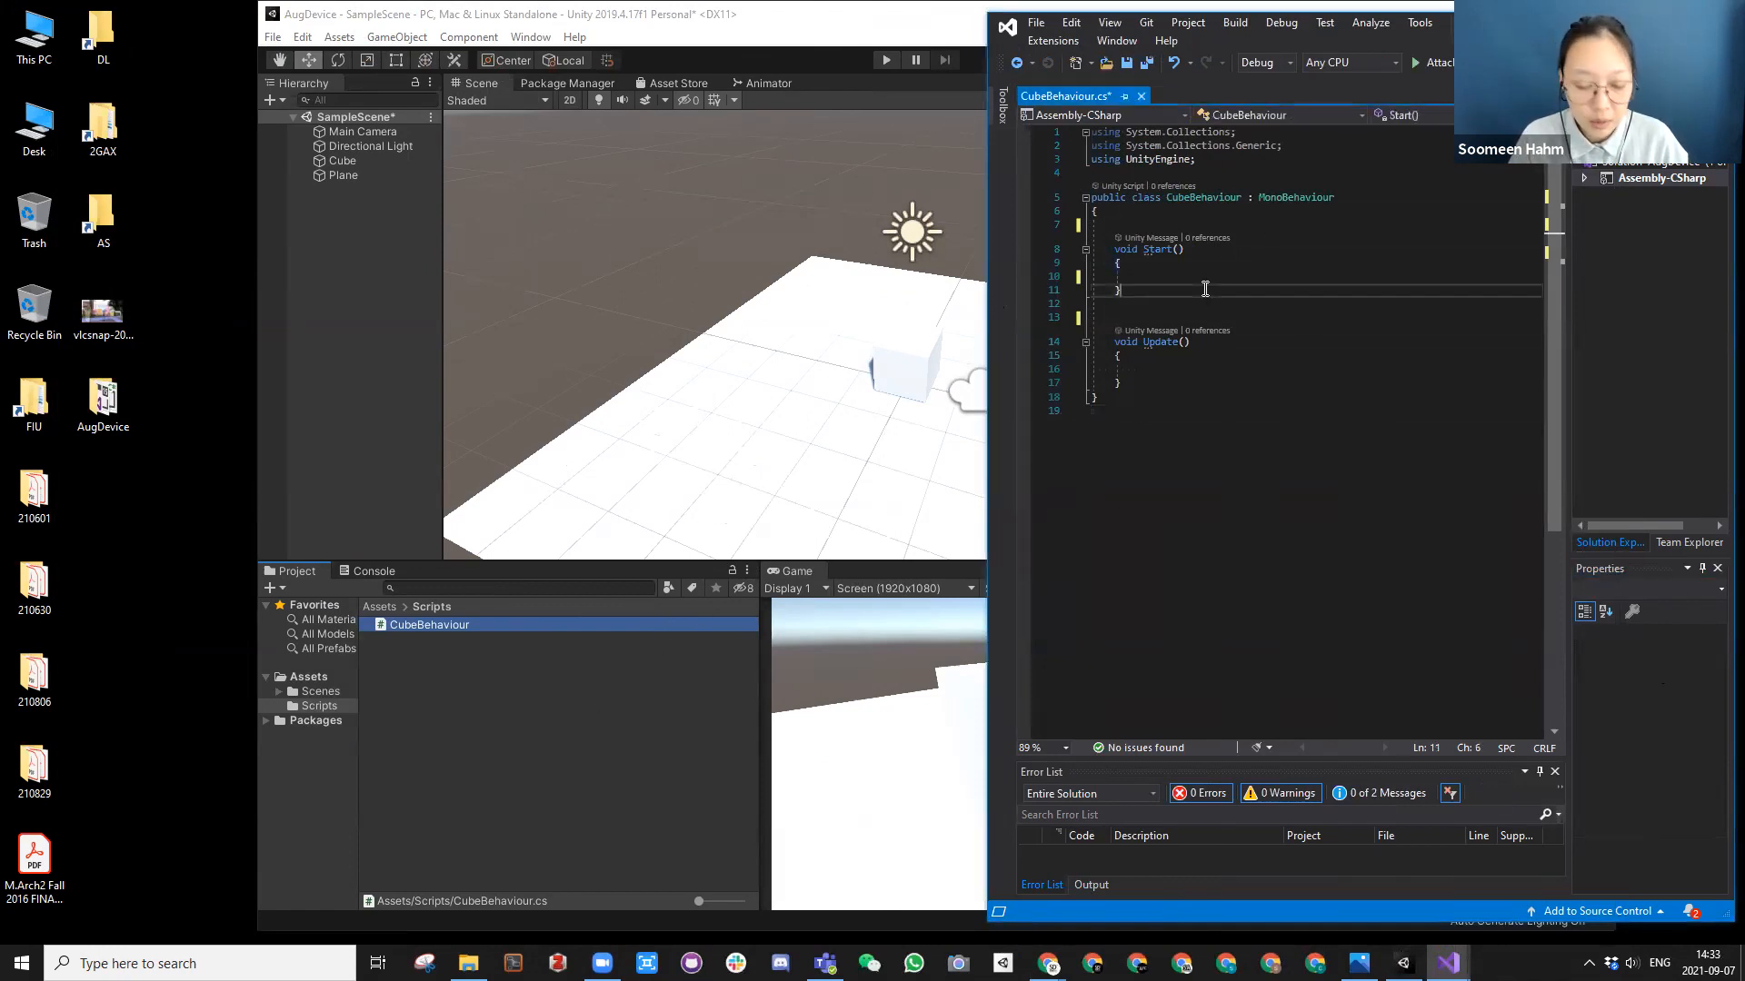
{"action": "left_click", "coordinate": [1137, 95]}
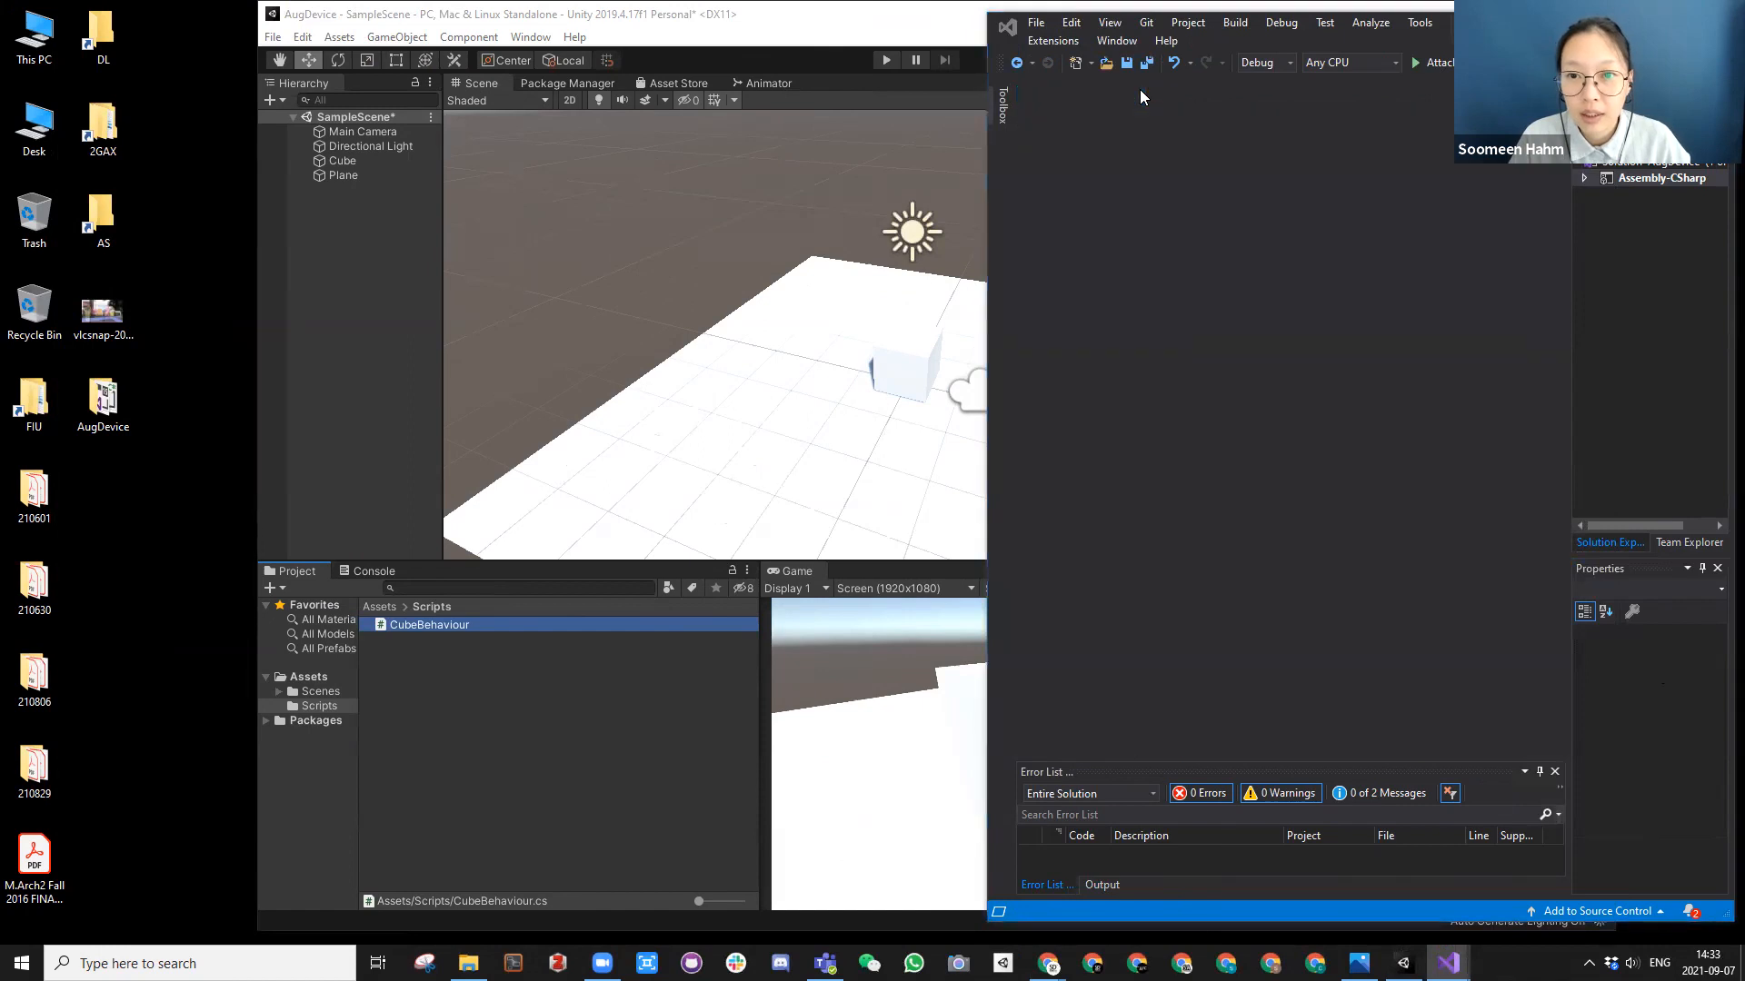
Step: Open the AugDevice project folder from the desktop and browse to its Assets > Scripts folder
{"action": "double_click", "coordinate": [105, 400]}
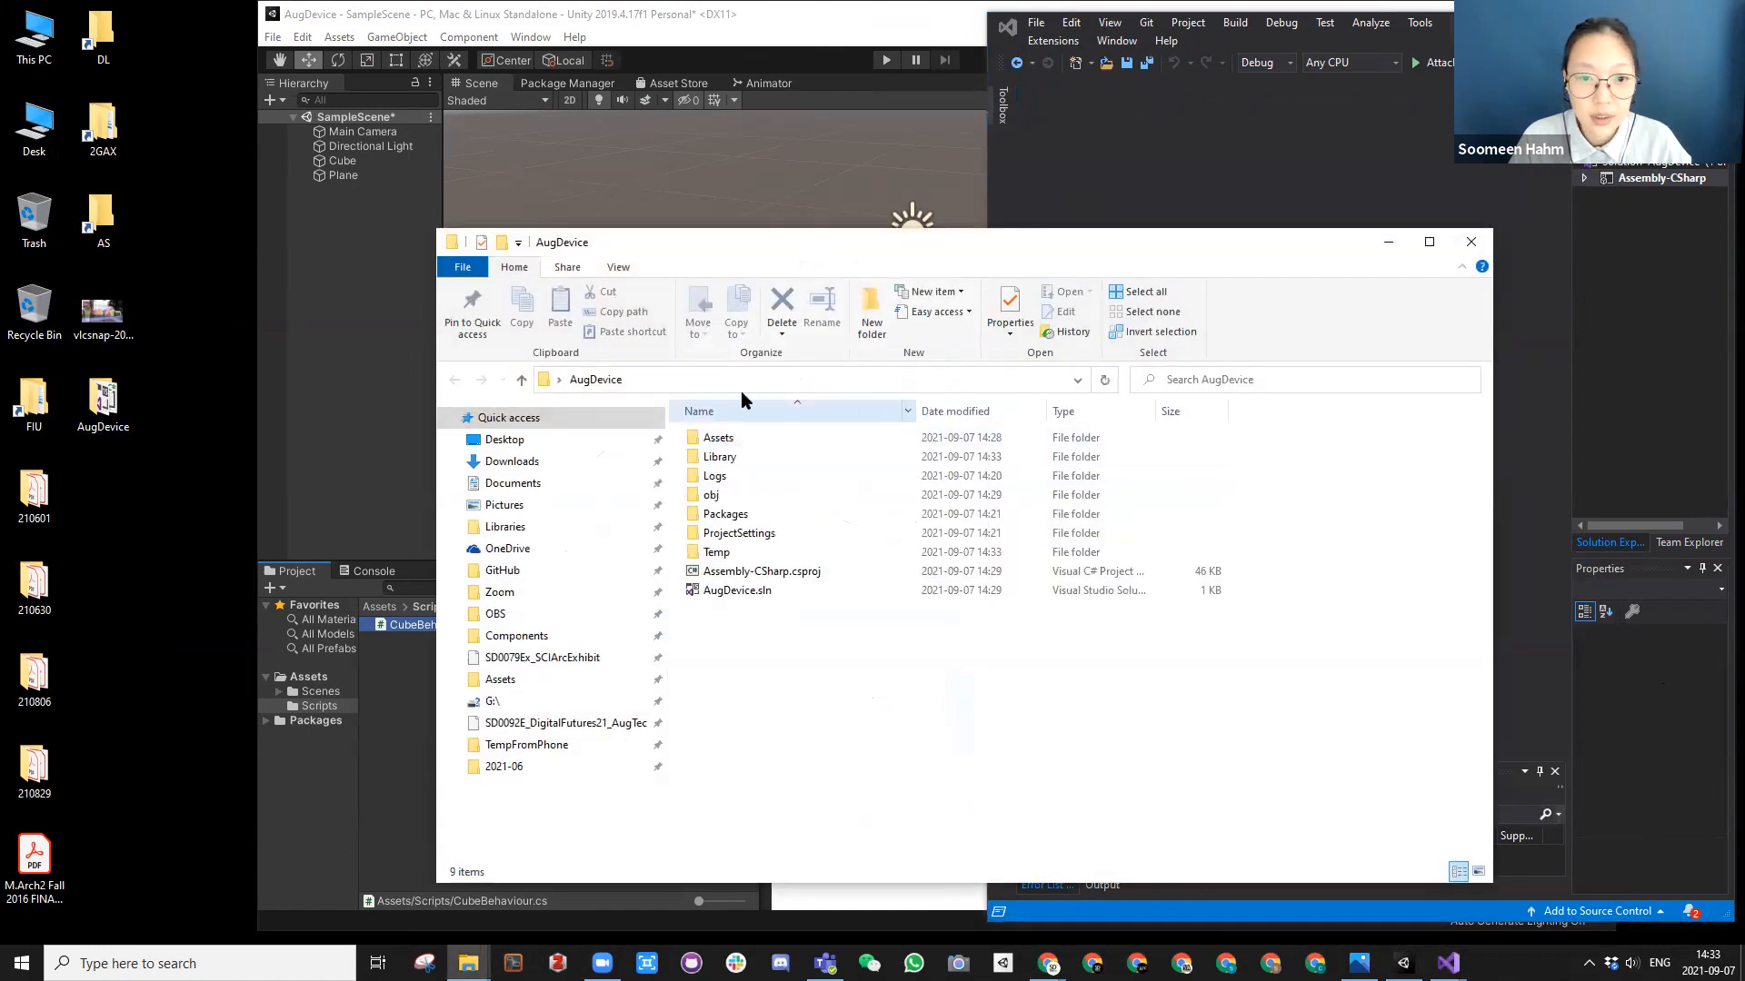
{"action": "double_click", "coordinate": [751, 440]}
{"action": "double_click", "coordinate": [736, 457]}
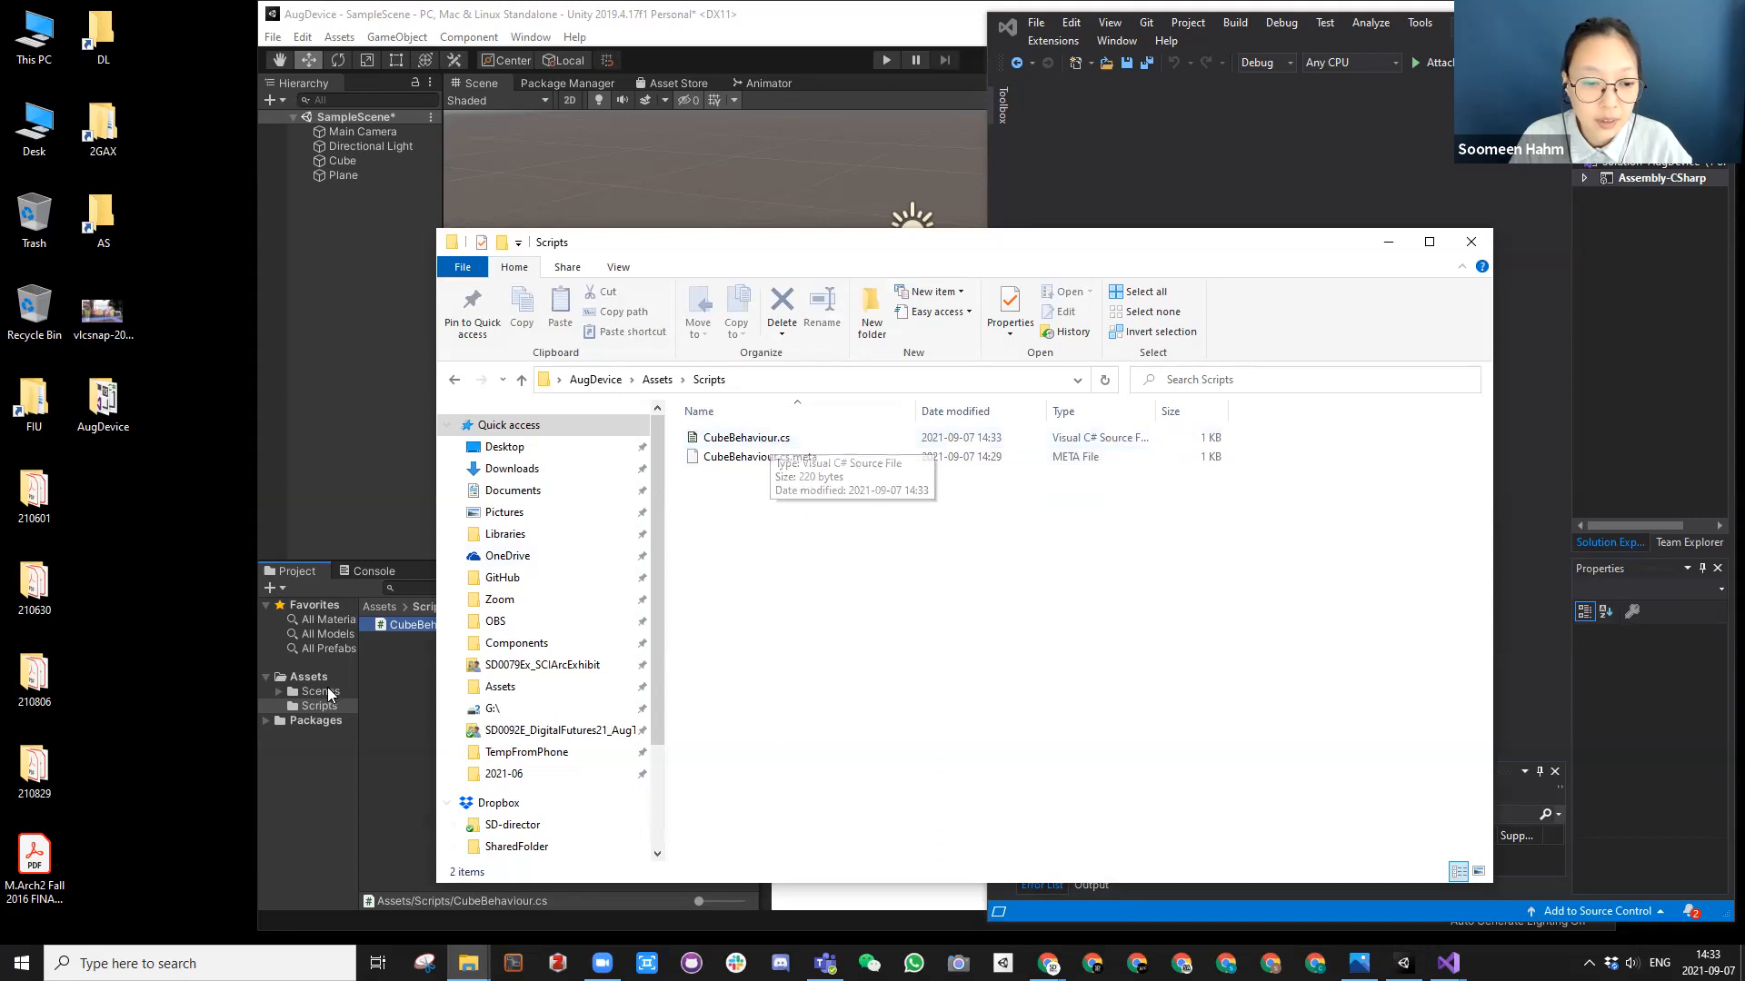
Step: View CubeBehaviour.cs in Notepad, and close both Notepad and the Scripts folder window
{"action": "right_click", "coordinate": [748, 442]}
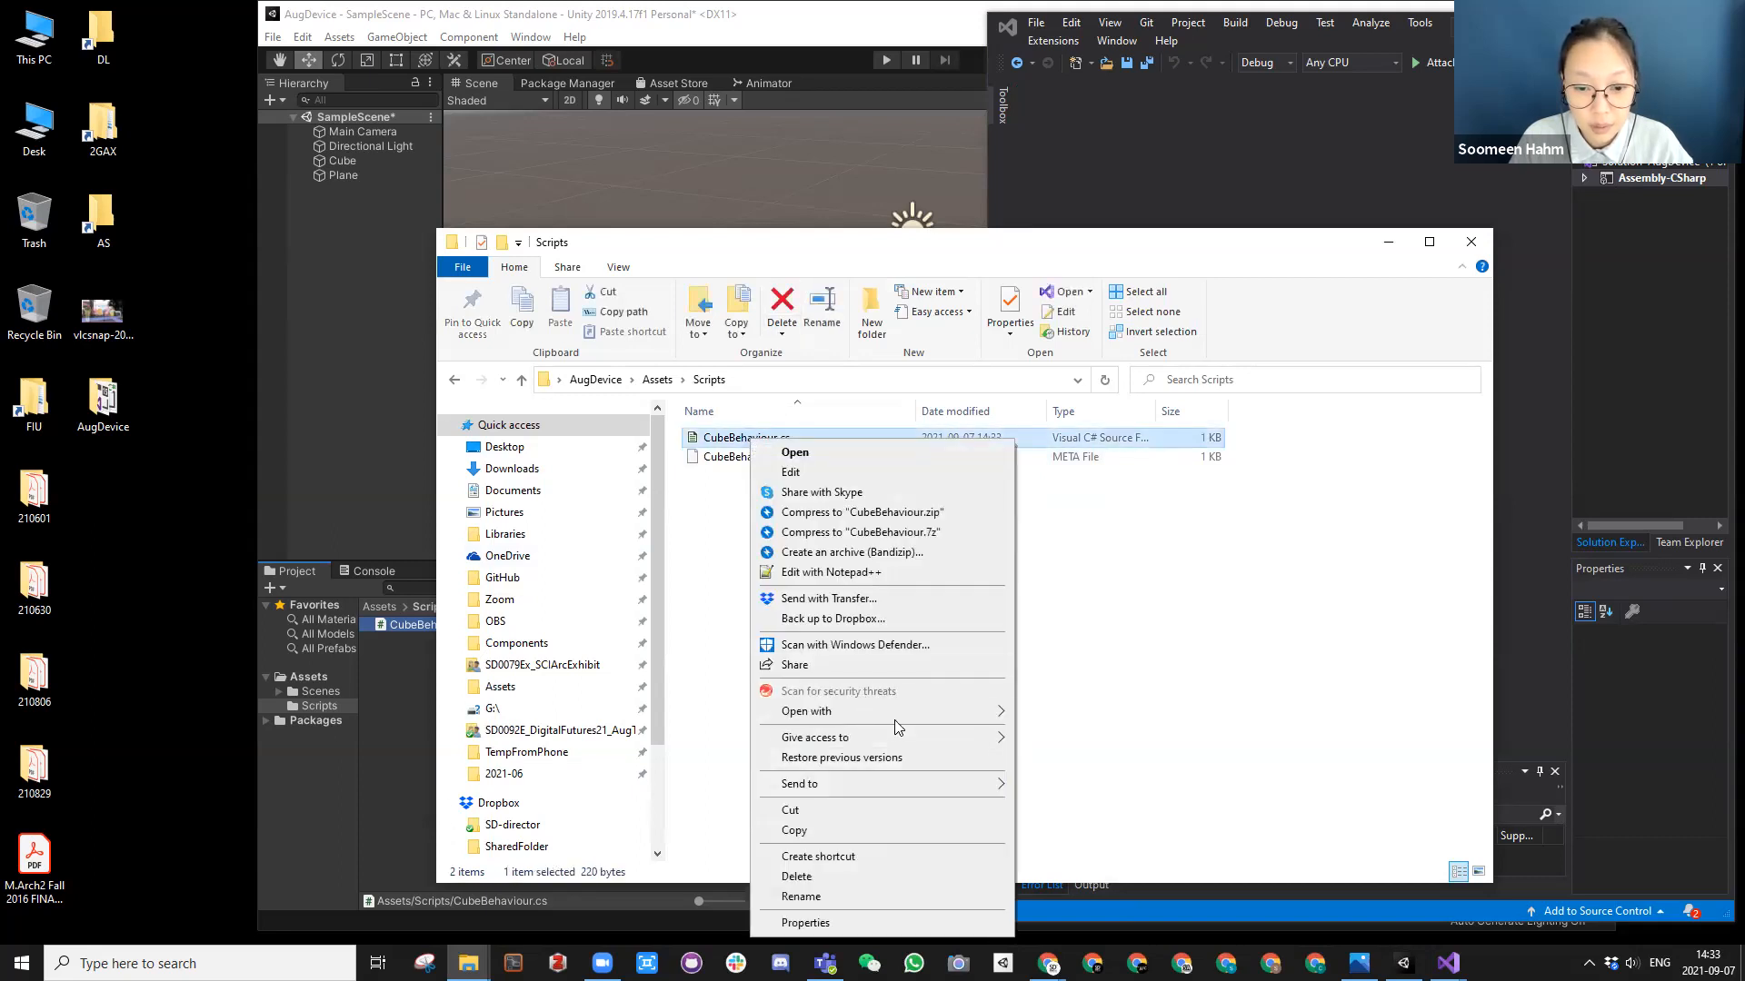
{"action": "mouse_move", "coordinate": [908, 718]}
{"action": "left_click", "coordinate": [1056, 735]}
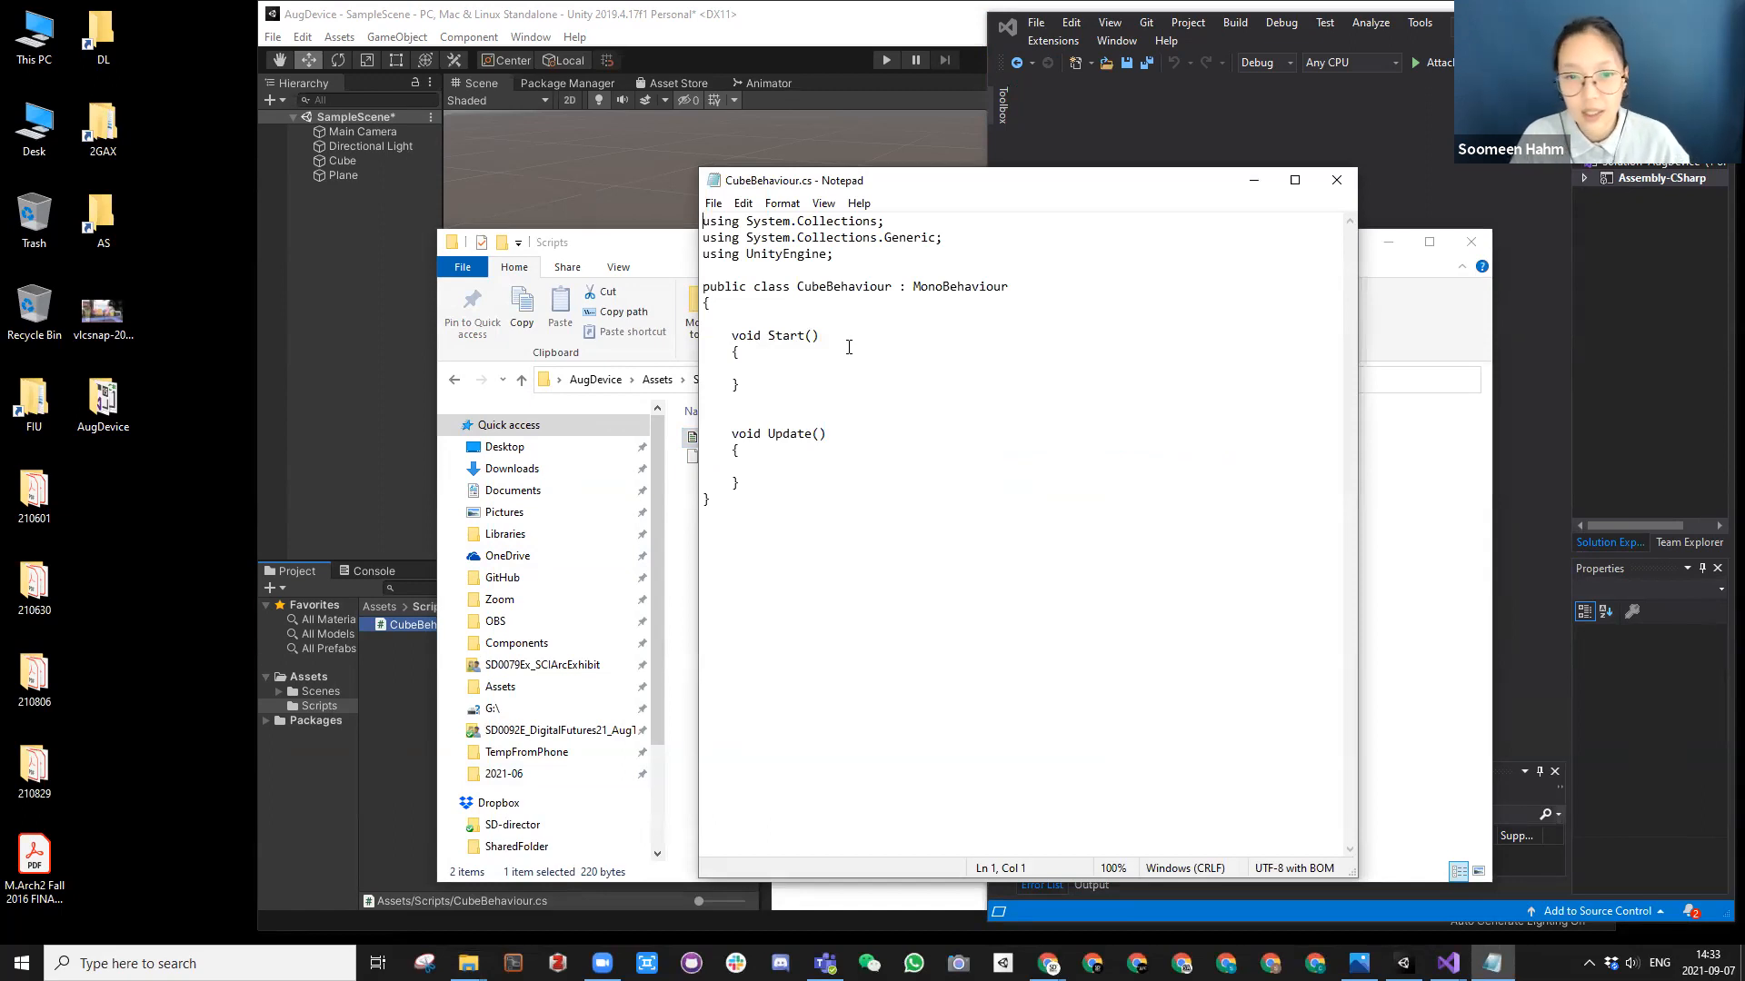
{"action": "left_click", "coordinate": [1333, 184]}
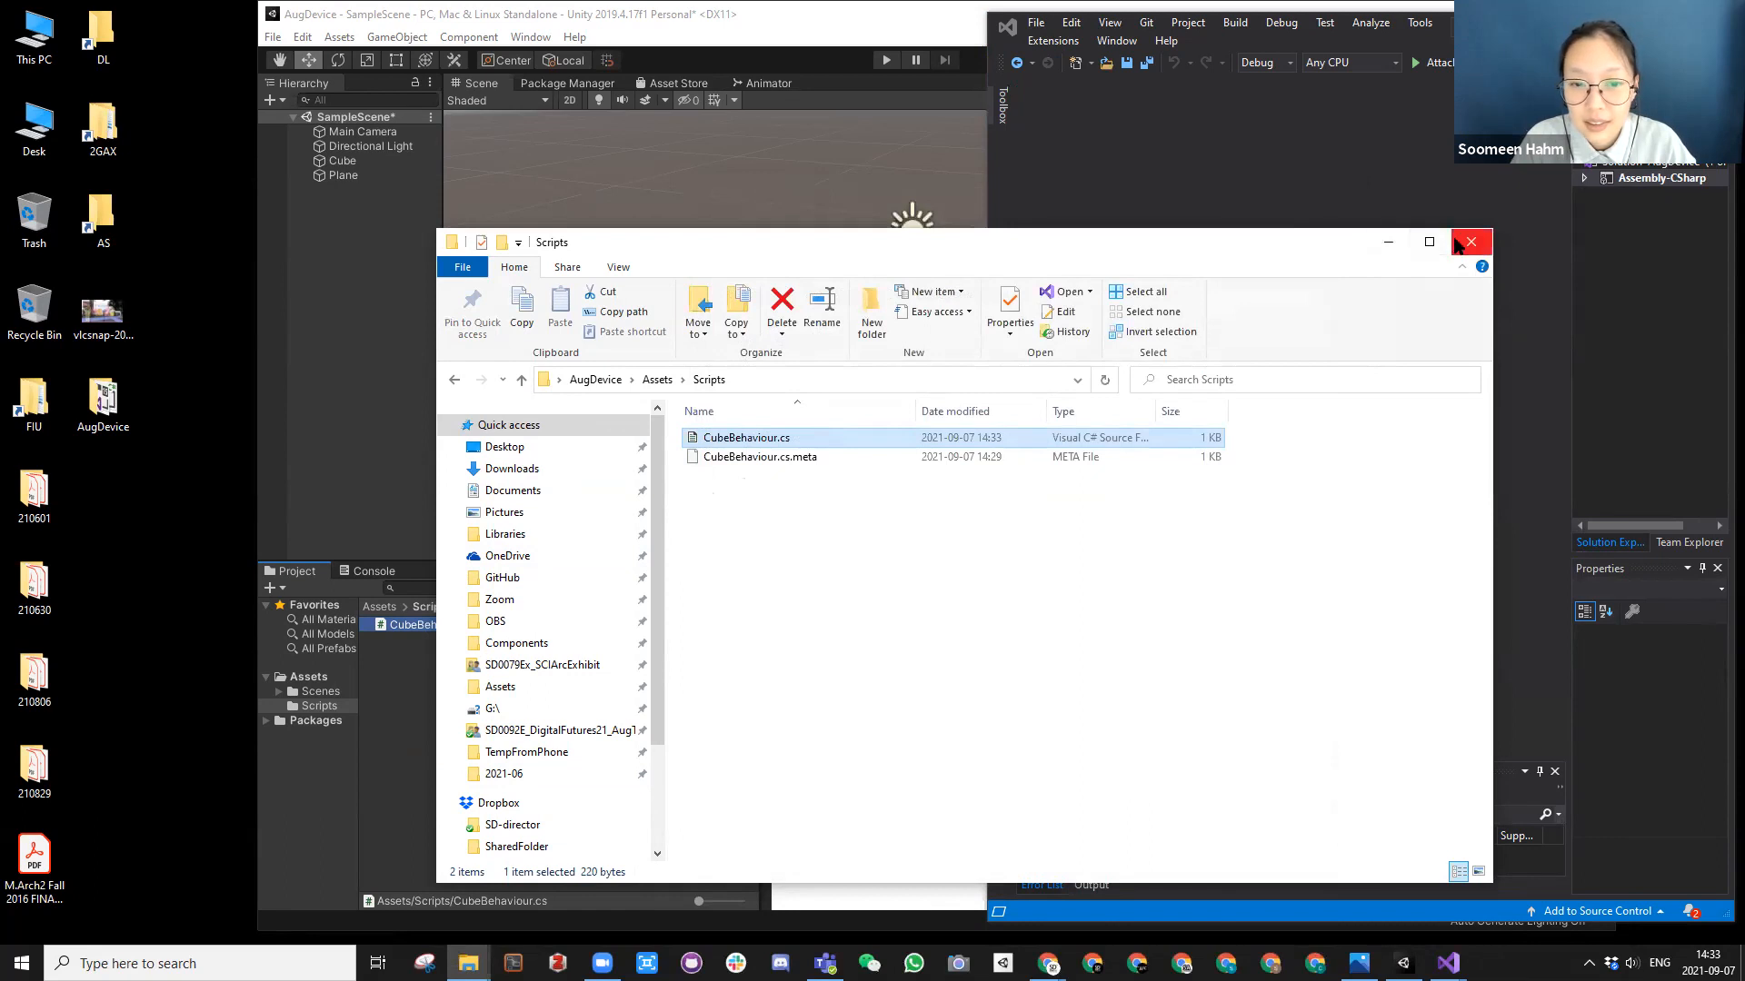
{"action": "left_click", "coordinate": [1462, 242]}
Step: Reopen the CubeBehaviour script from the Unity project and place its floating code window over the main Visual Studio window
{"action": "double_click", "coordinate": [425, 623]}
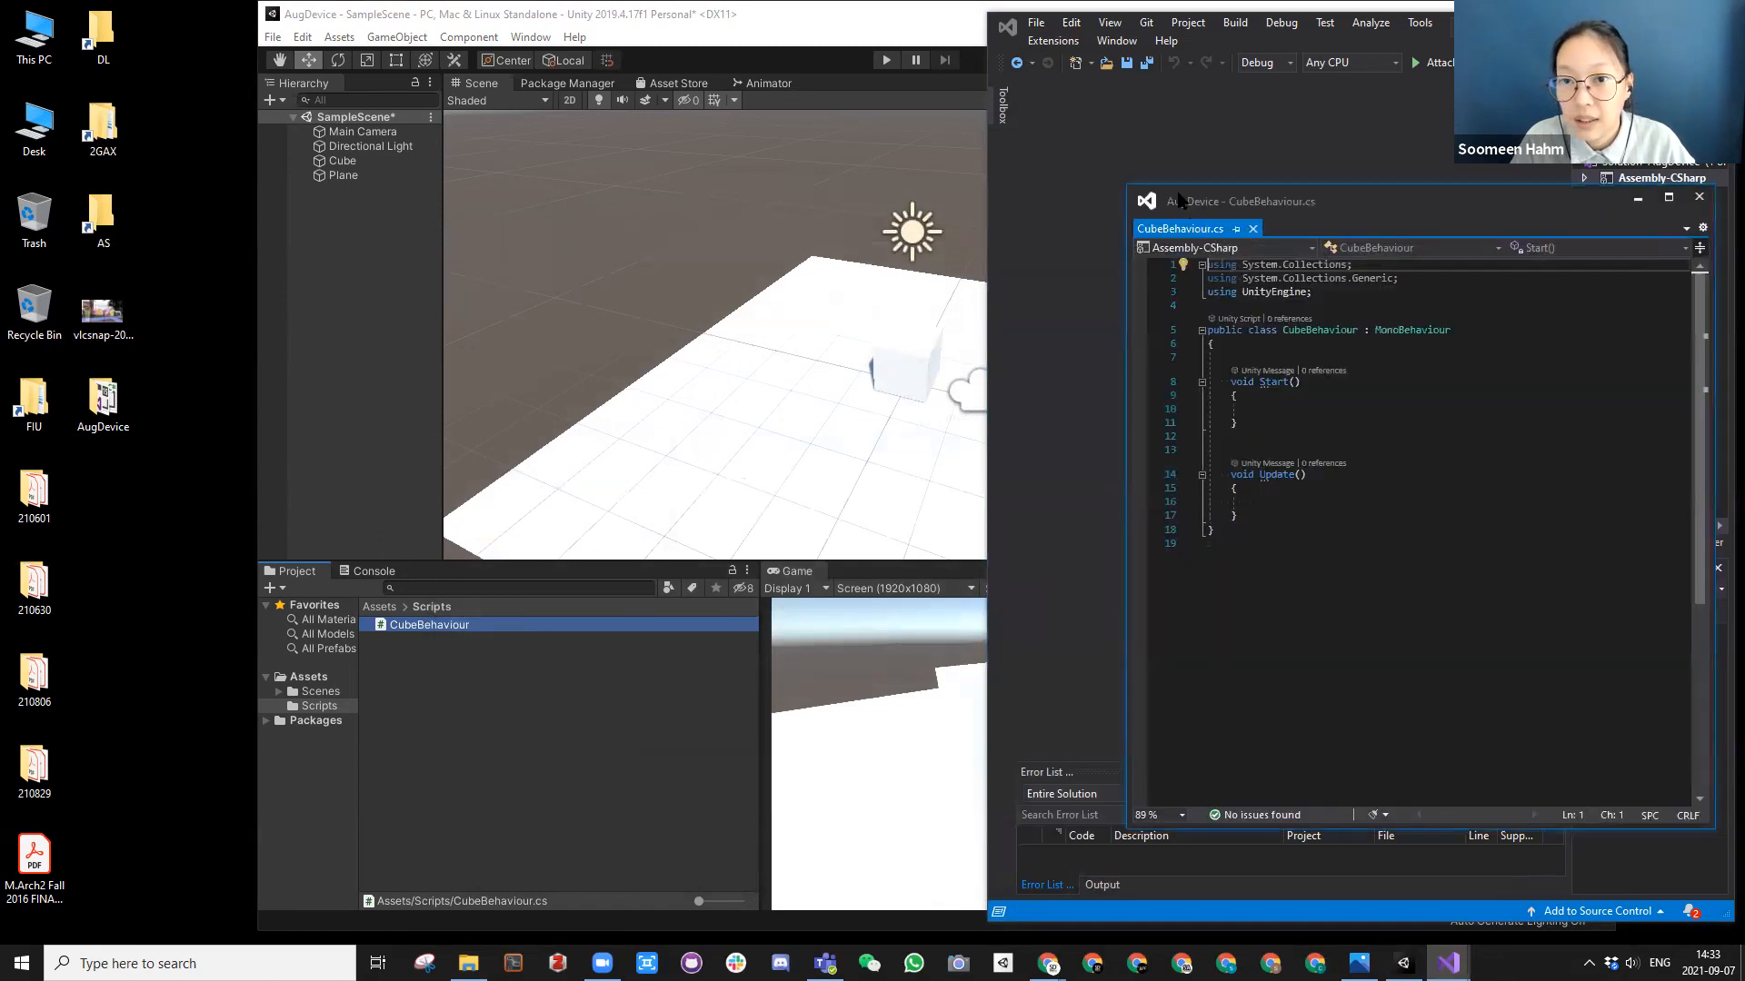
{"action": "left_click_drag", "start_coordinate": [1079, 155], "coordinate": [1071, 133]}
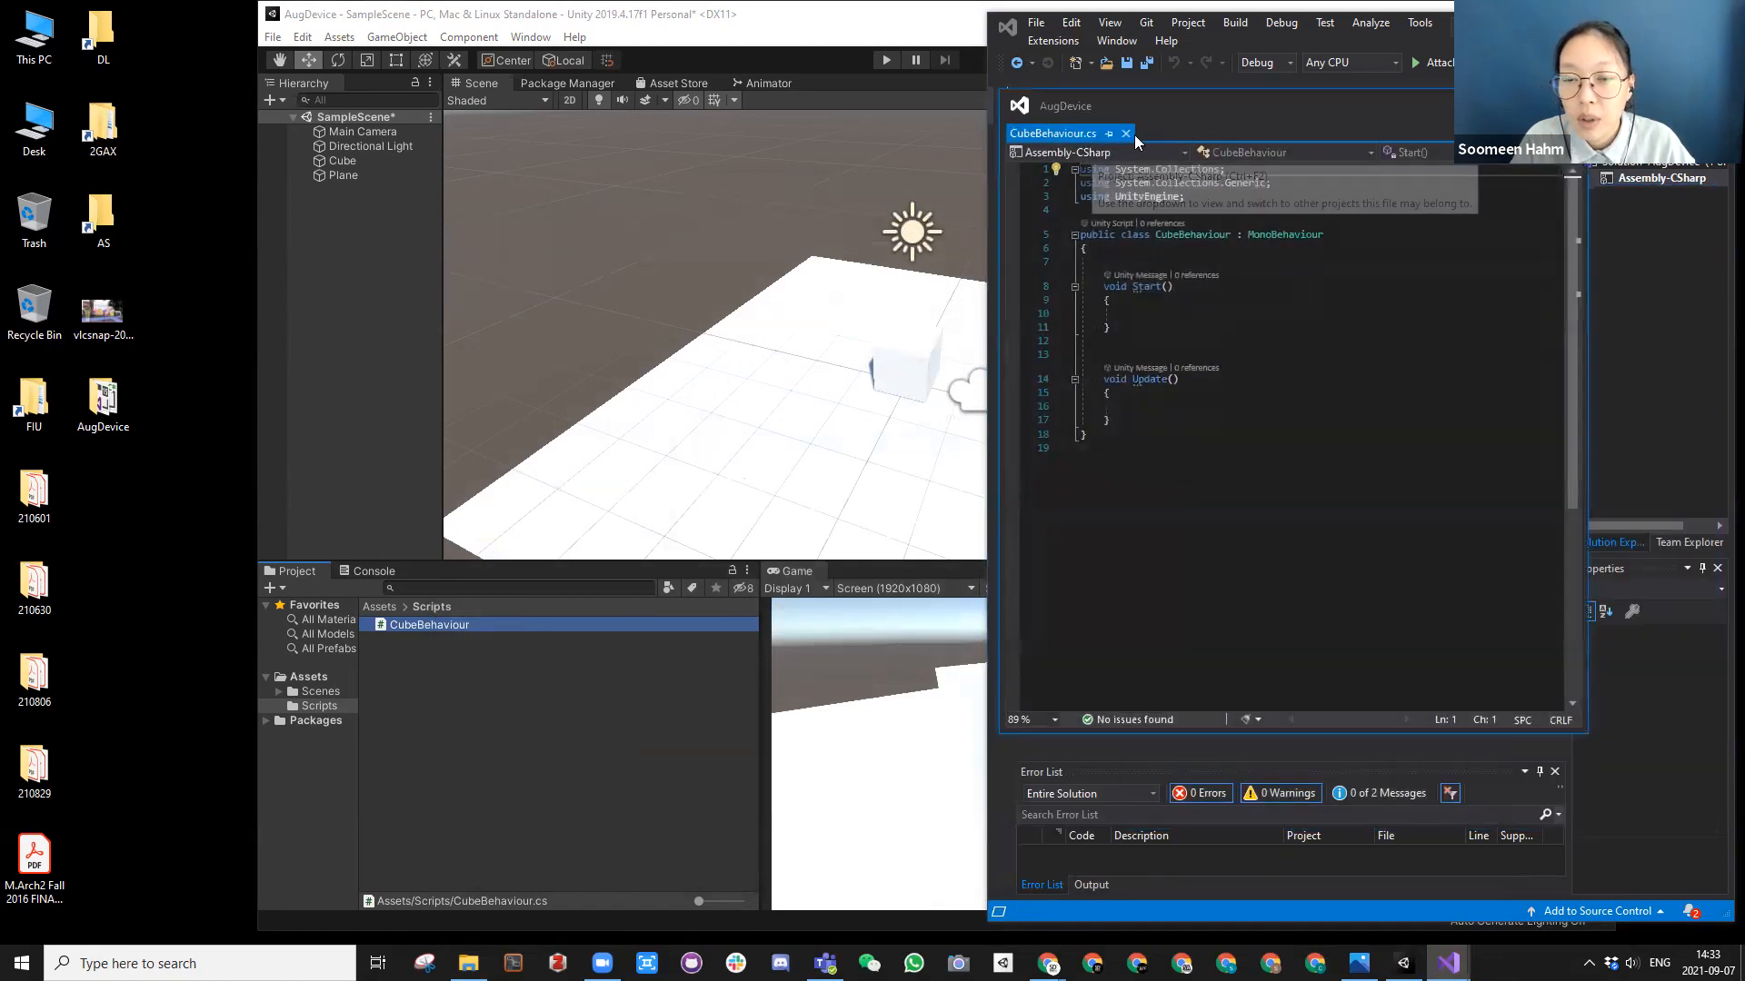
{"action": "left_click_drag", "start_coordinate": [1145, 115], "coordinate": [1138, 113]}
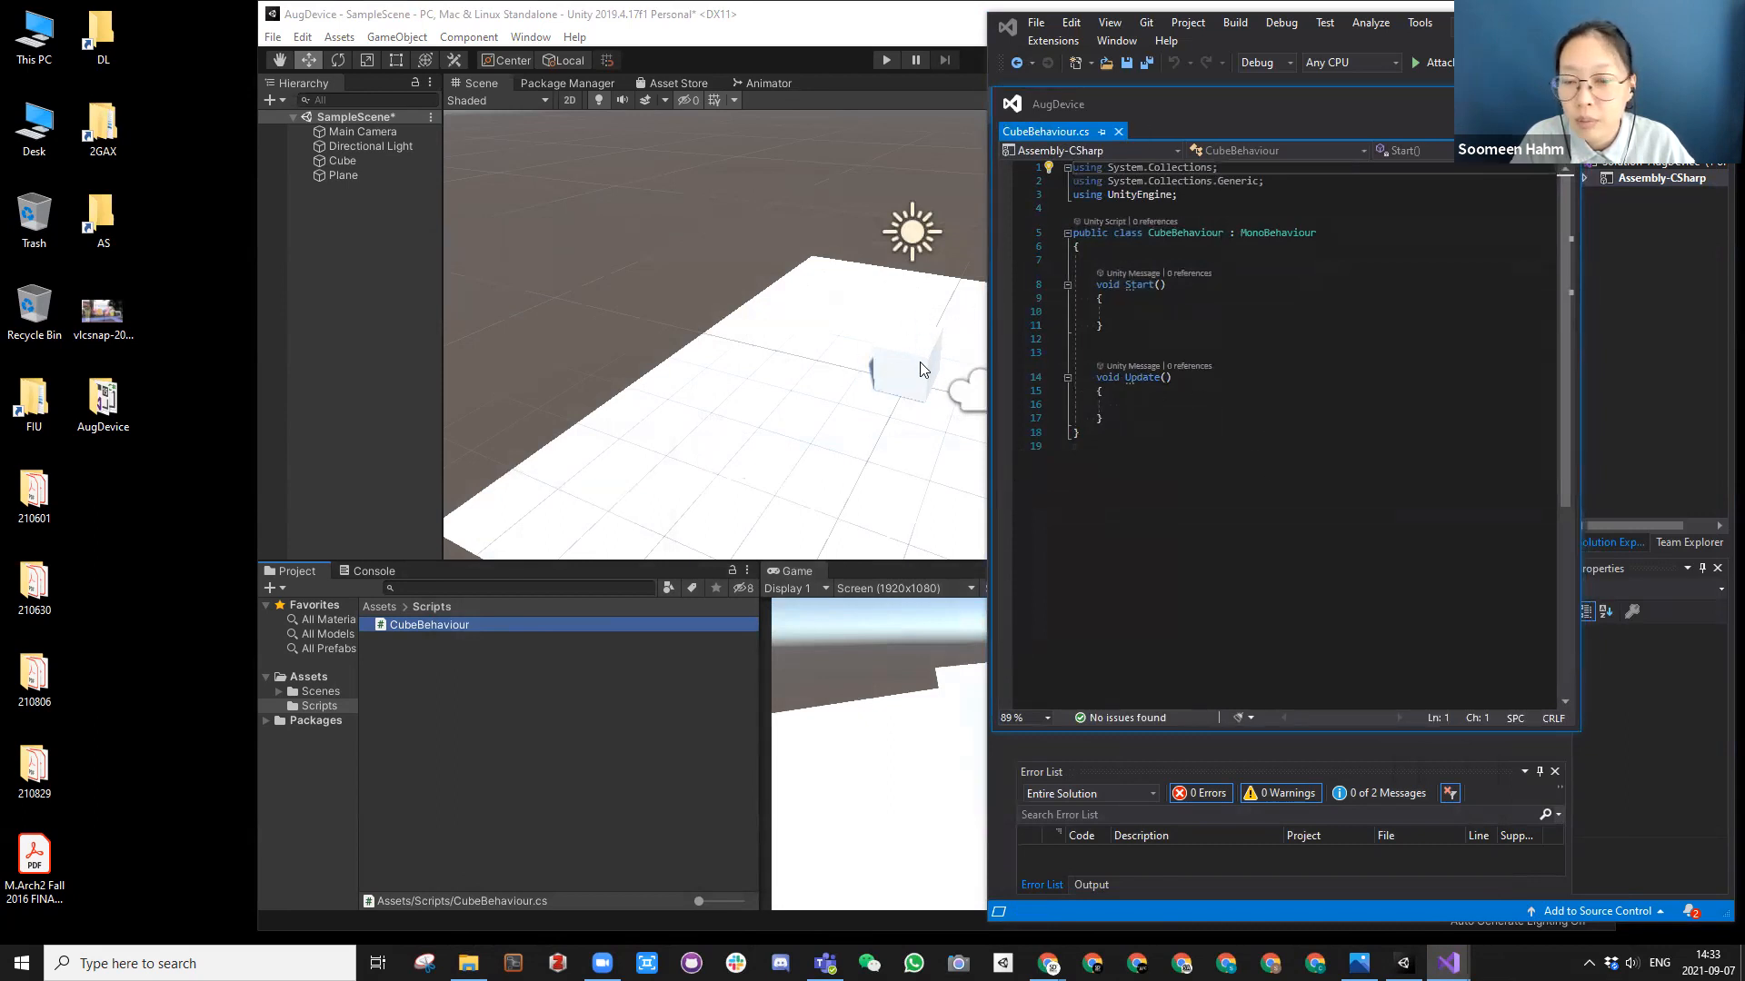
Step: Examine the Start() and Update() methods of the reopened CubeBehaviour script
{"action": "left_click", "coordinate": [1164, 315]}
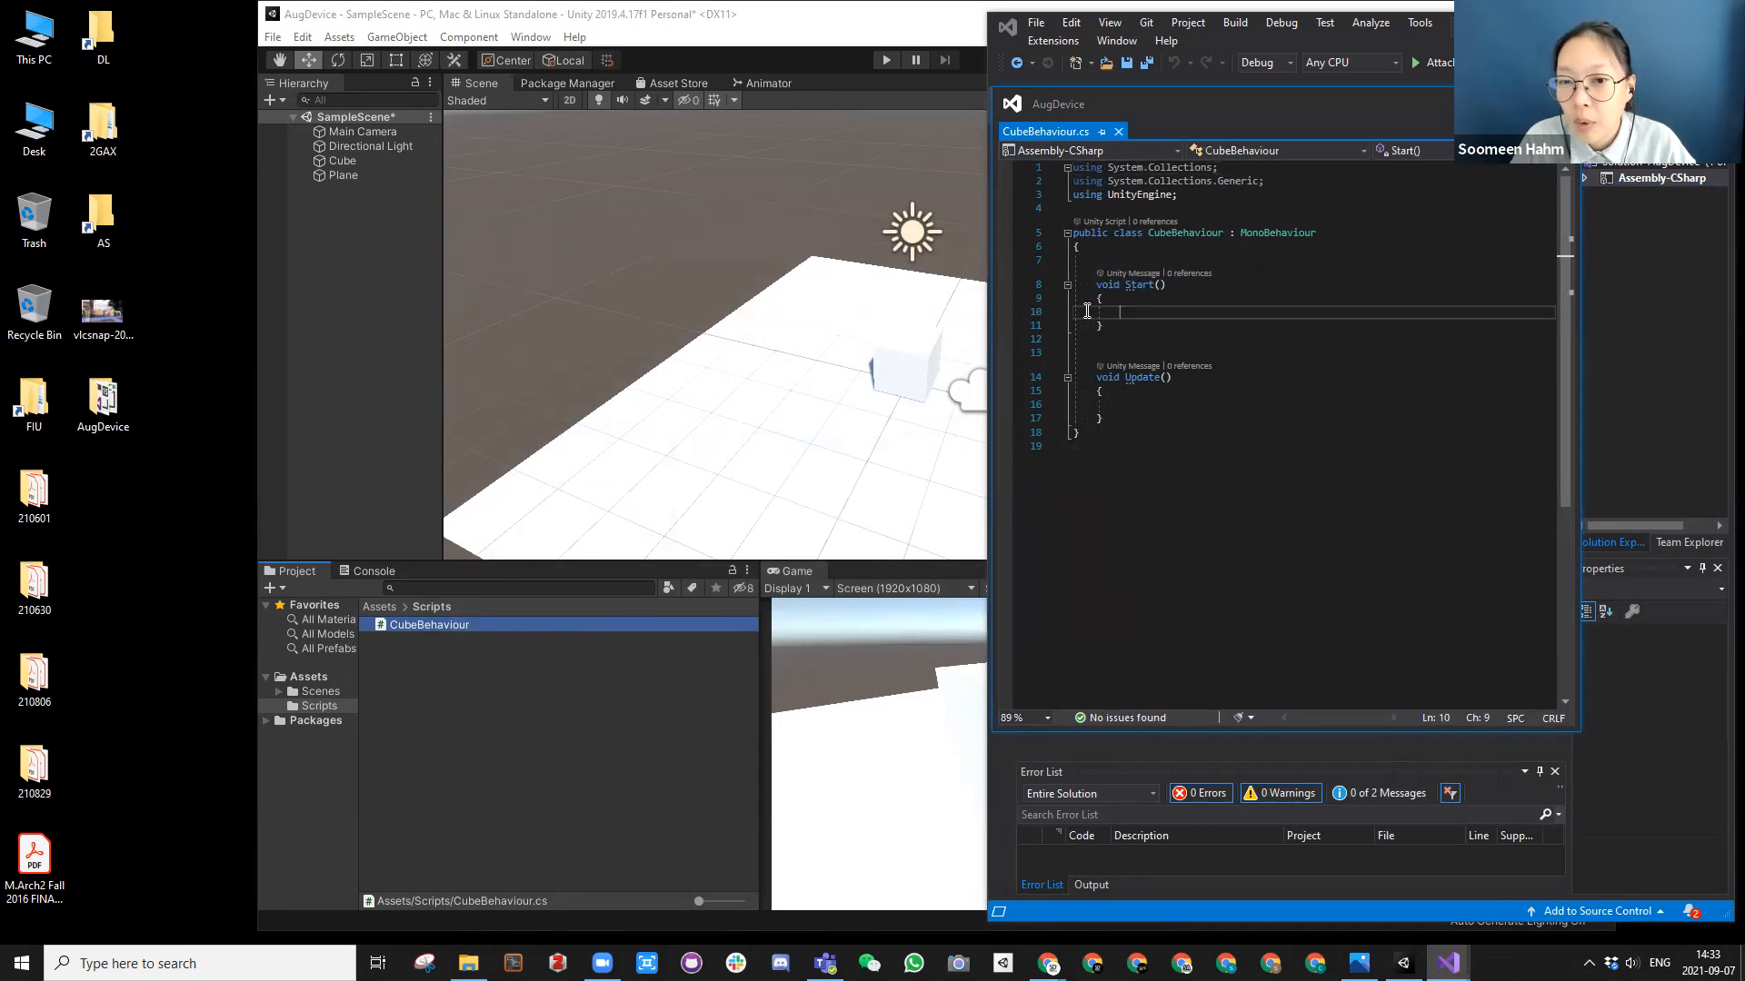
{"action": "left_click", "coordinate": [1141, 284]}
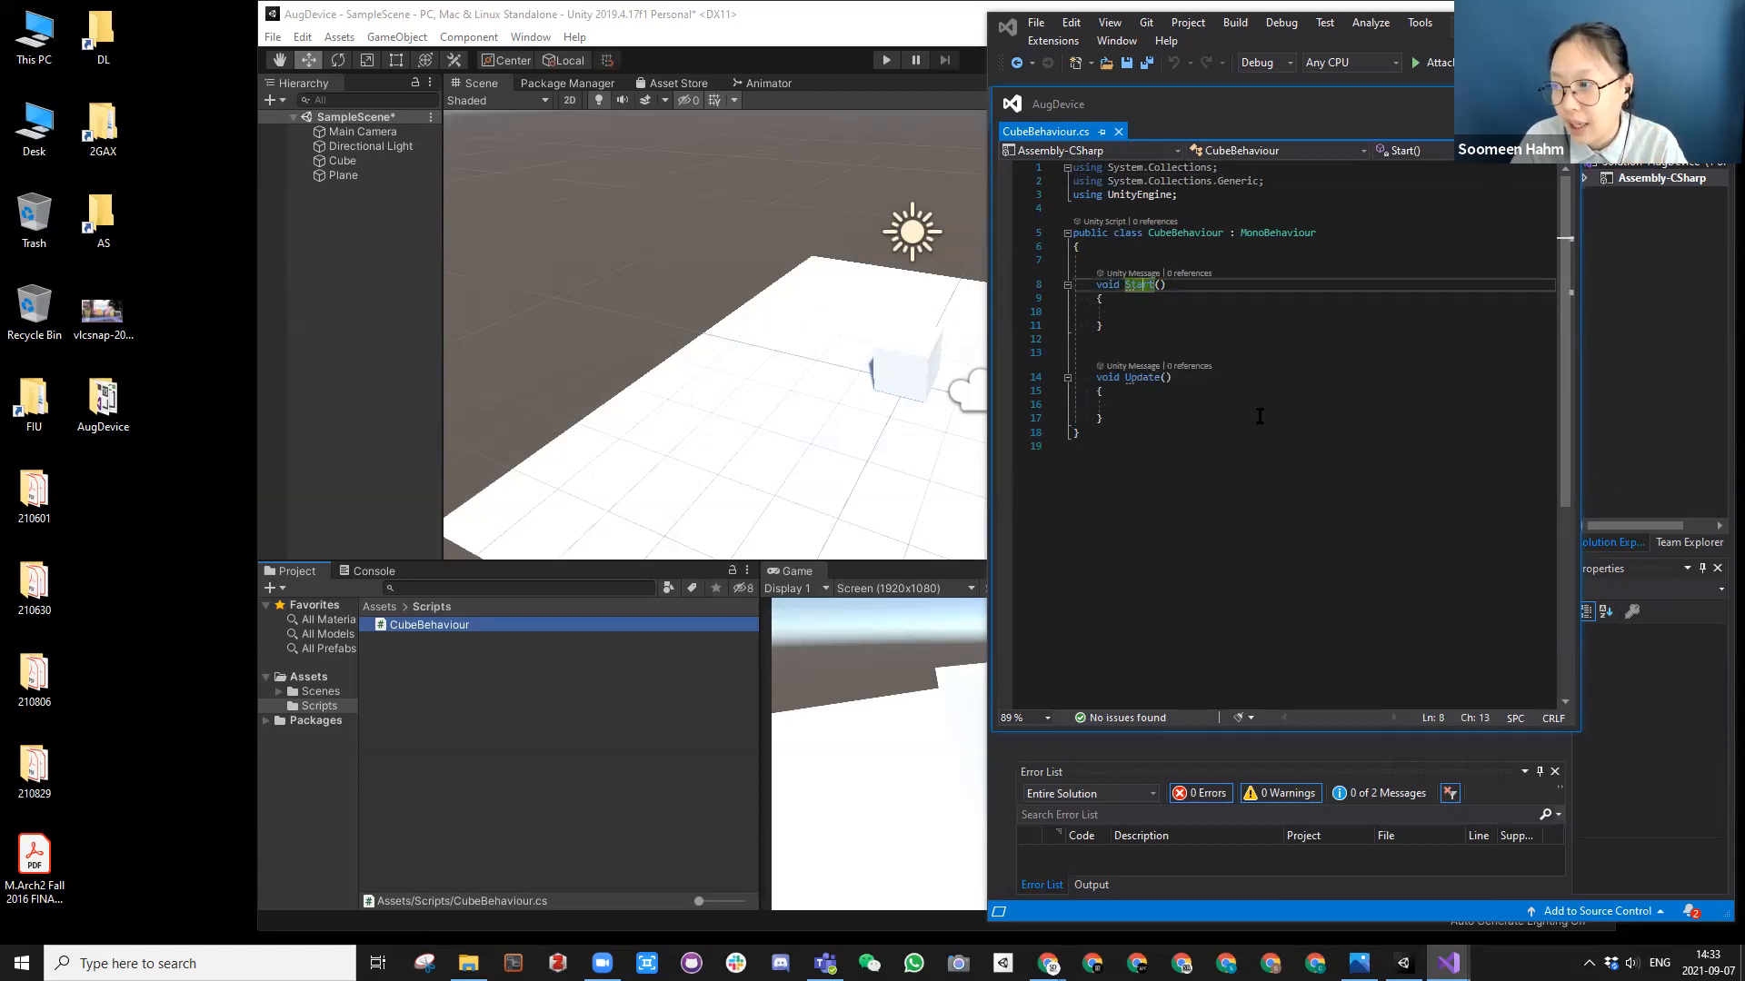
{"action": "left_click", "coordinate": [1141, 382]}
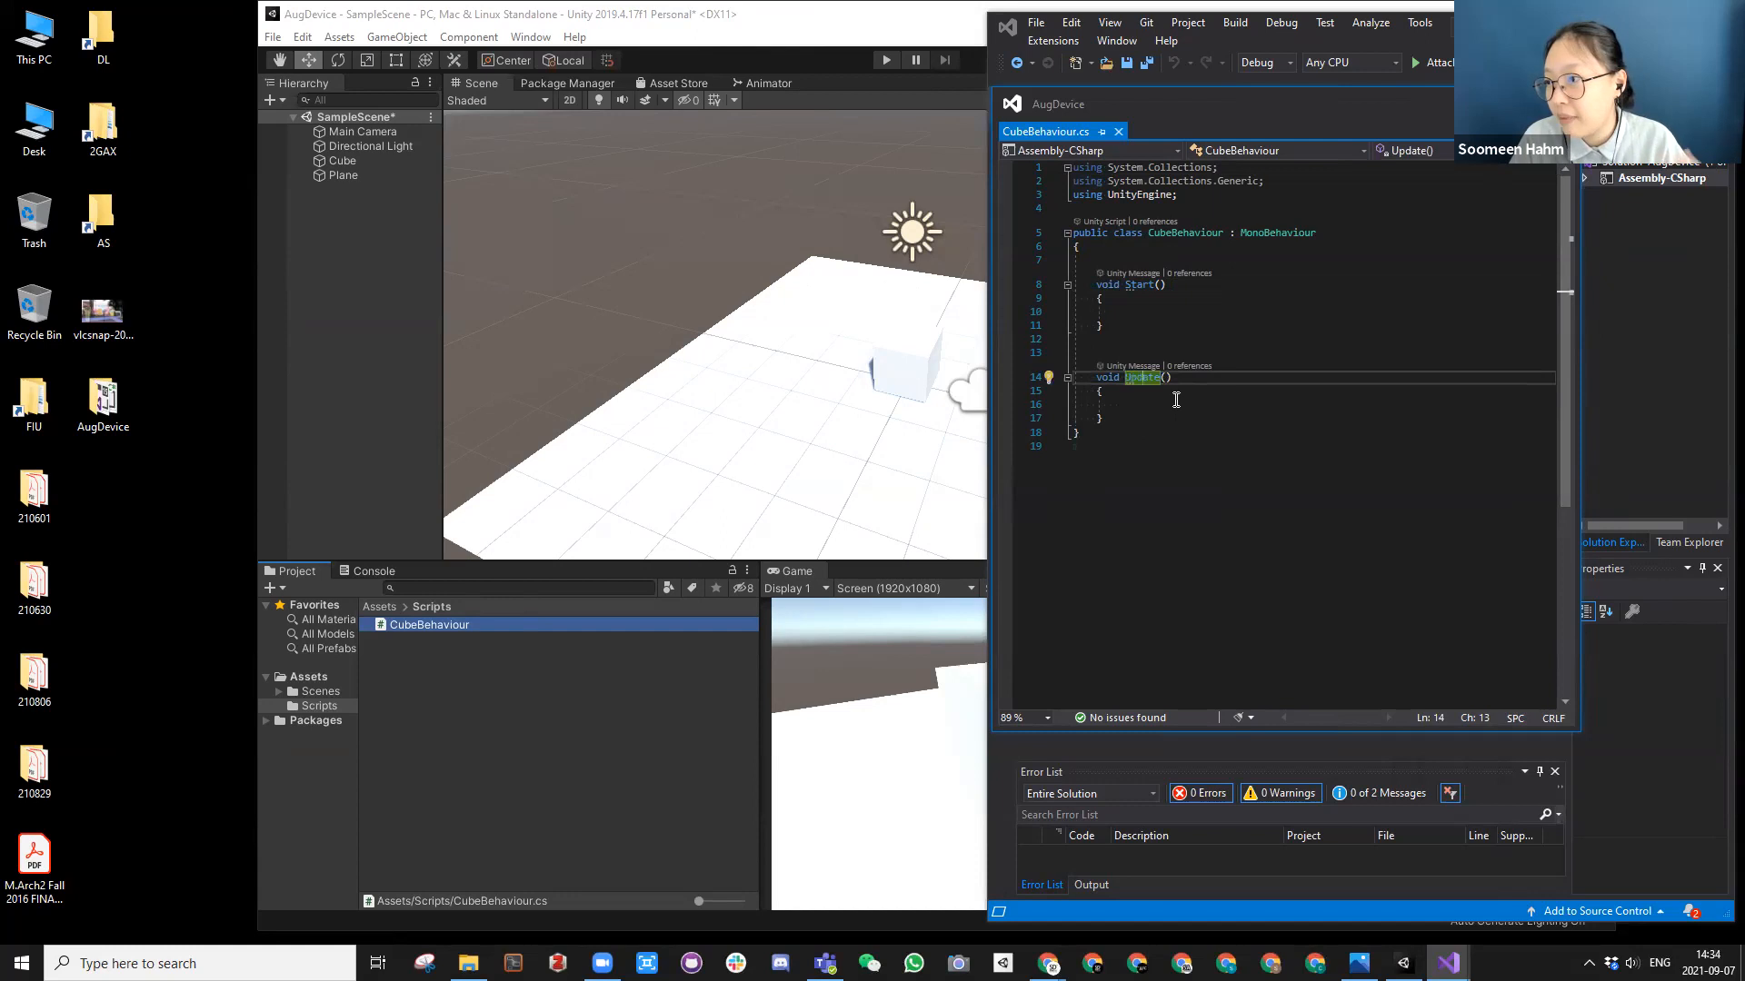
{"action": "left_click", "coordinate": [1160, 304]}
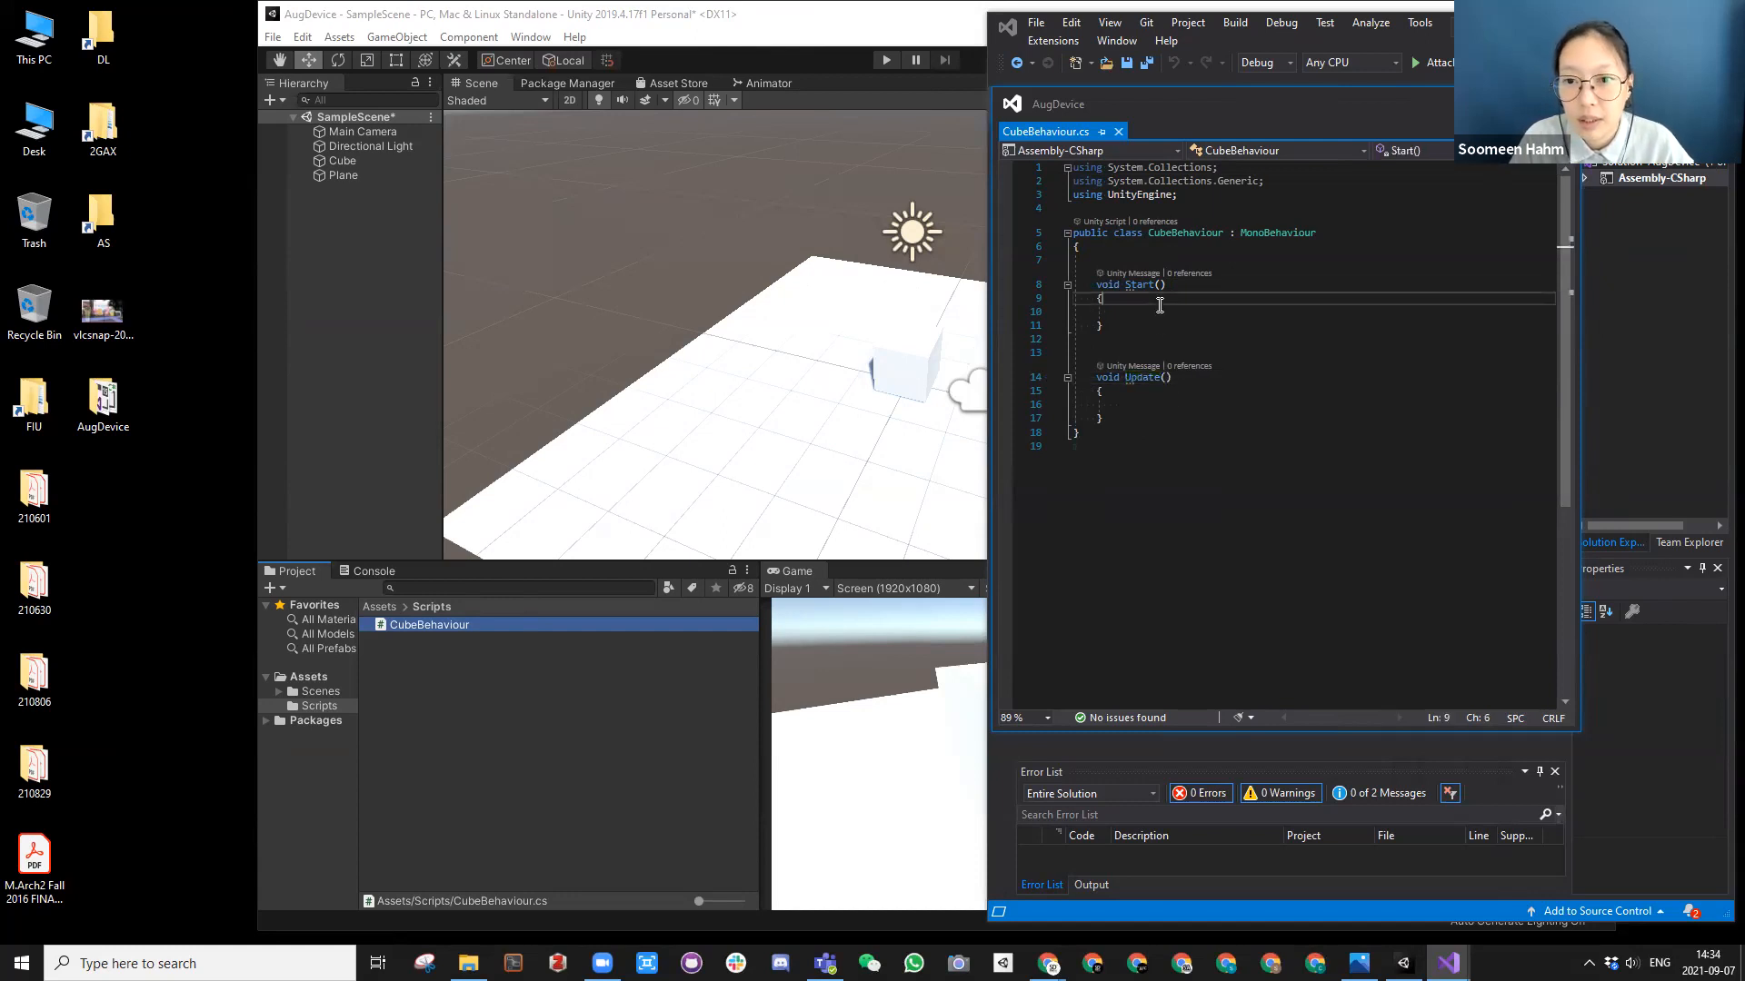
{"action": "left_click", "coordinate": [1163, 313]}
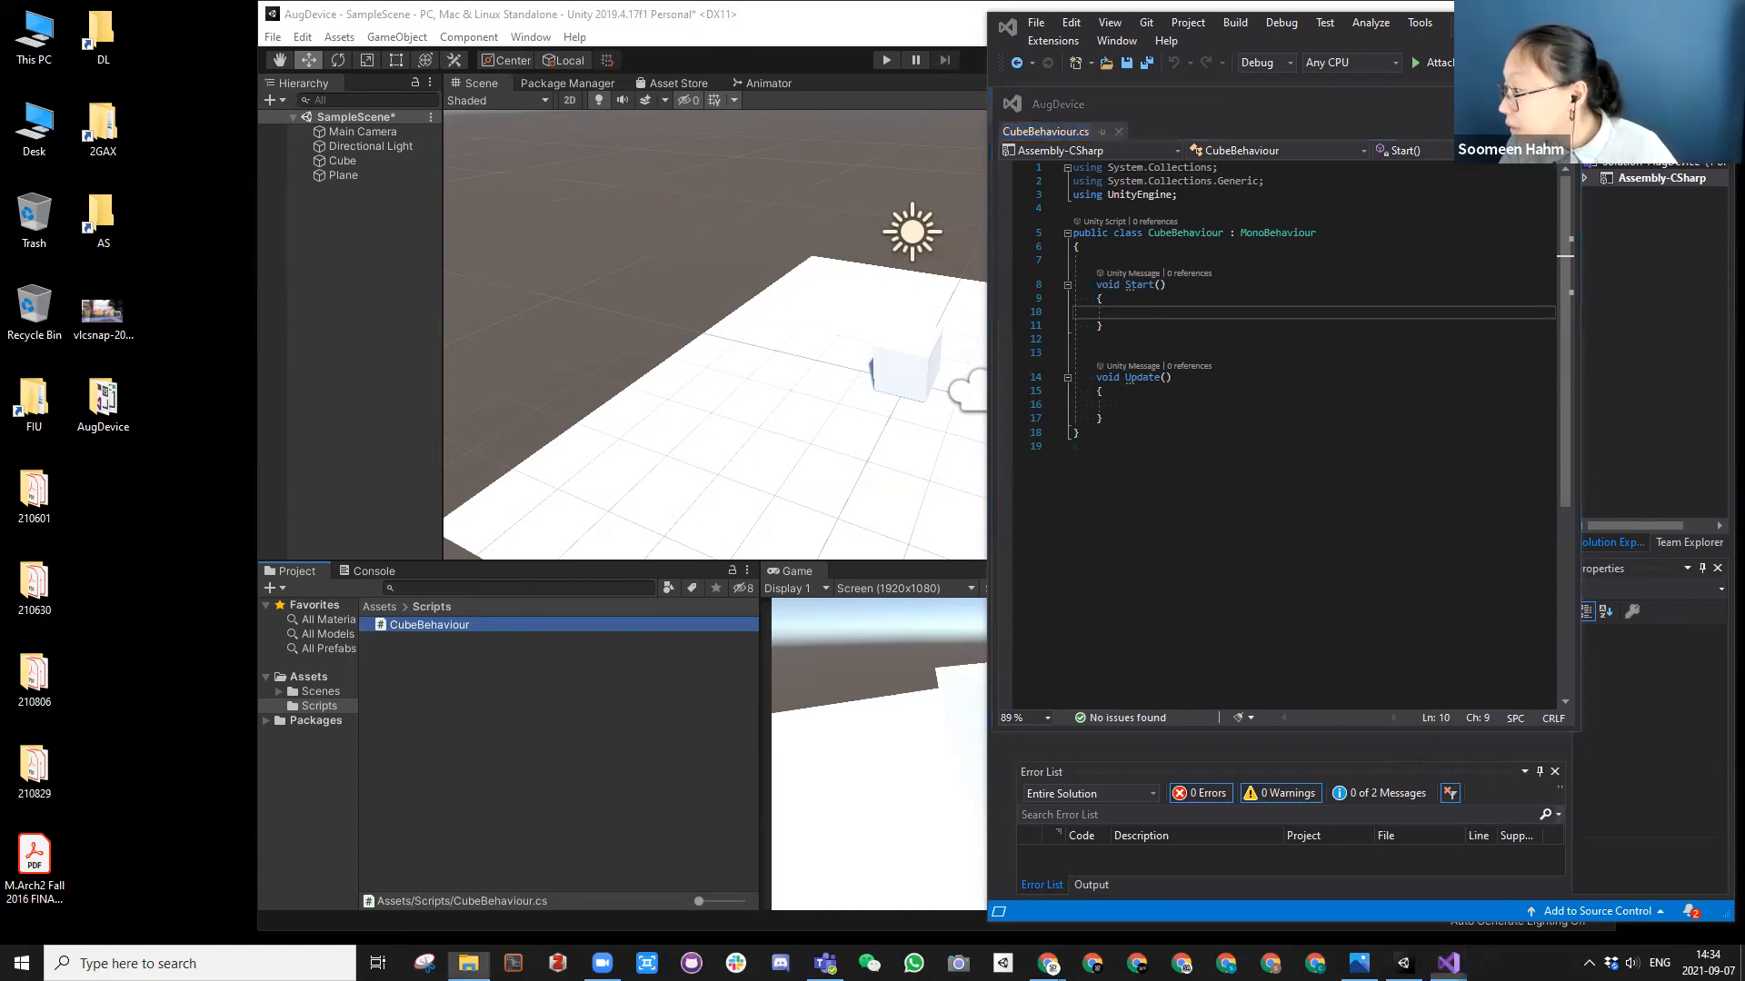
Step: Add the statement Debug.Log("hello"); inside the Start() method of CubeBehaviour.cs and save the script
{"action": "left_click", "coordinate": [1206, 316]}
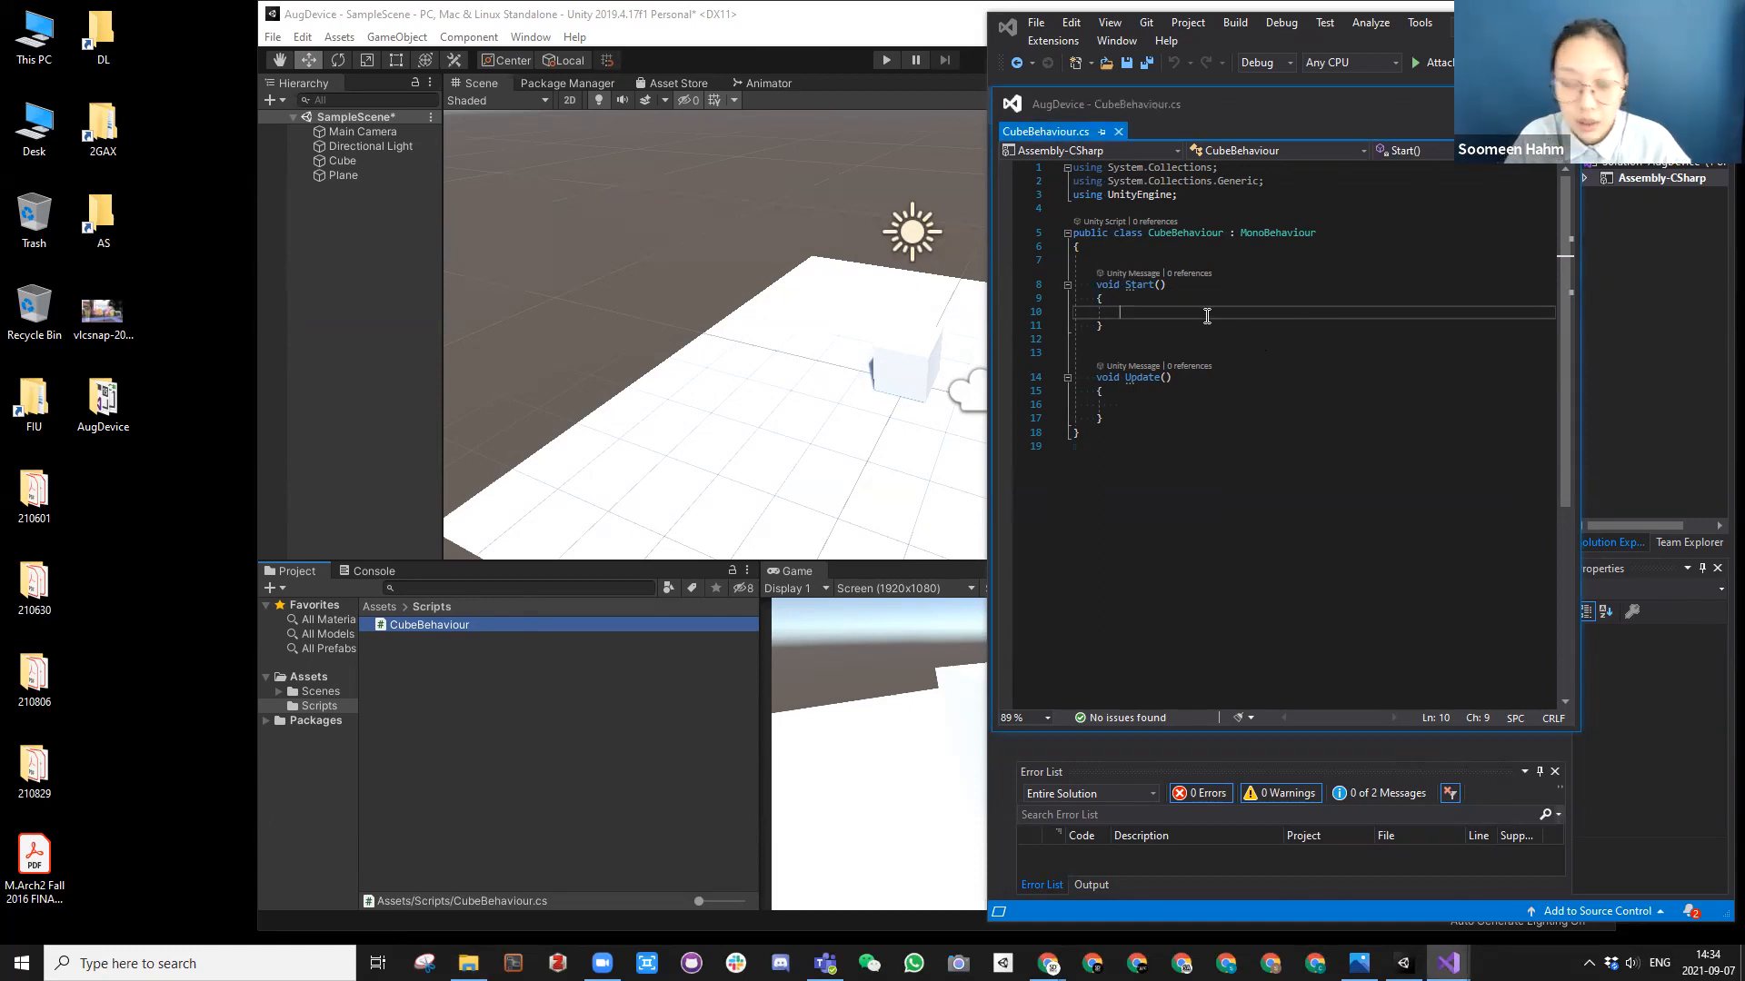
{"action": "type", "text": "De"}
{"action": "key", "text": "Tab"}
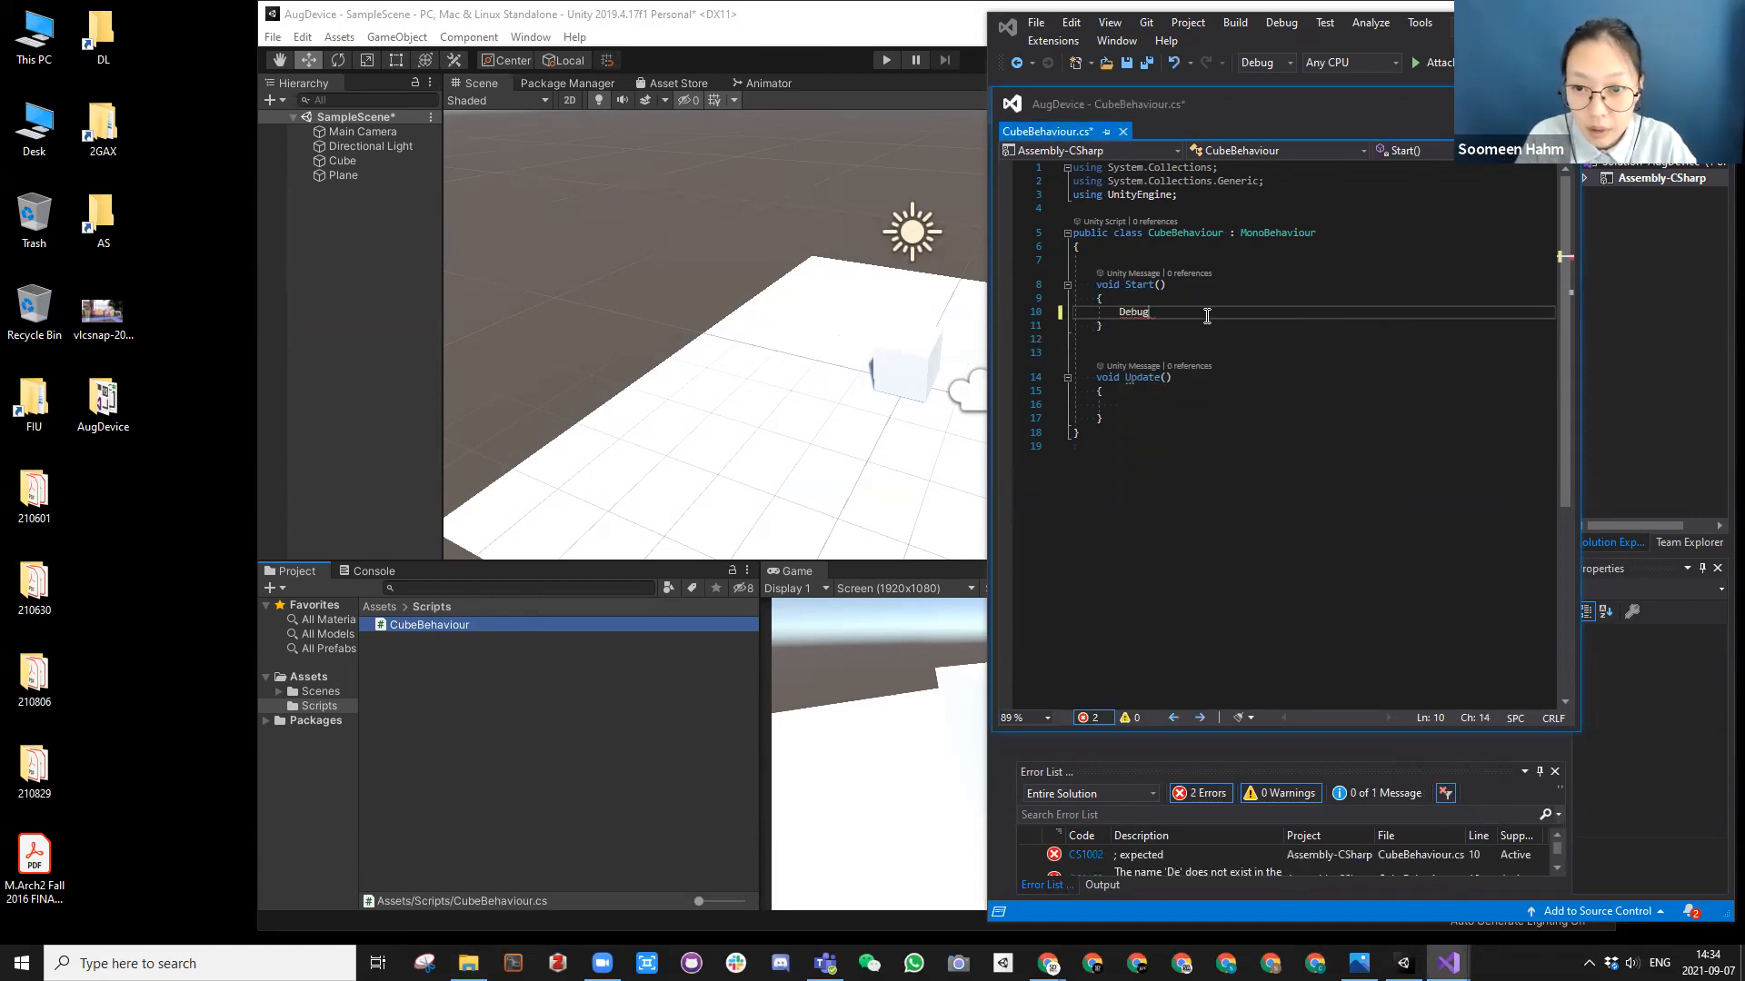
{"action": "type", "text": ".Log("}
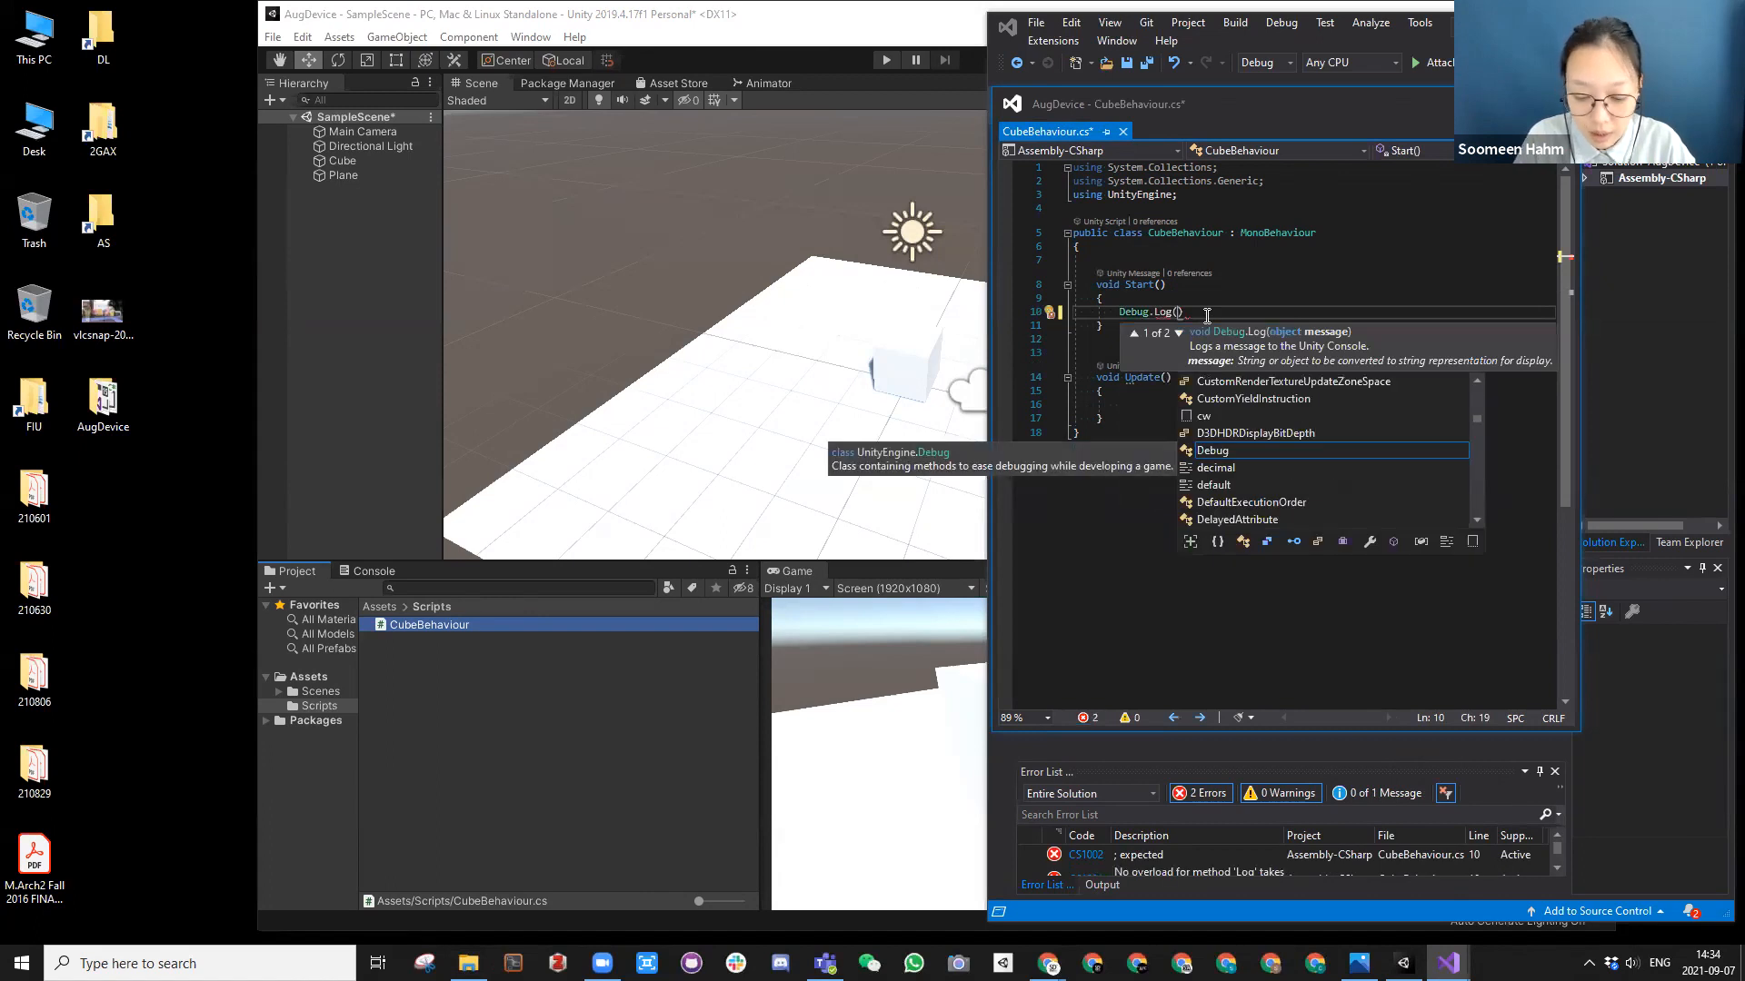
{"action": "type", "text": "\"hello\")"}
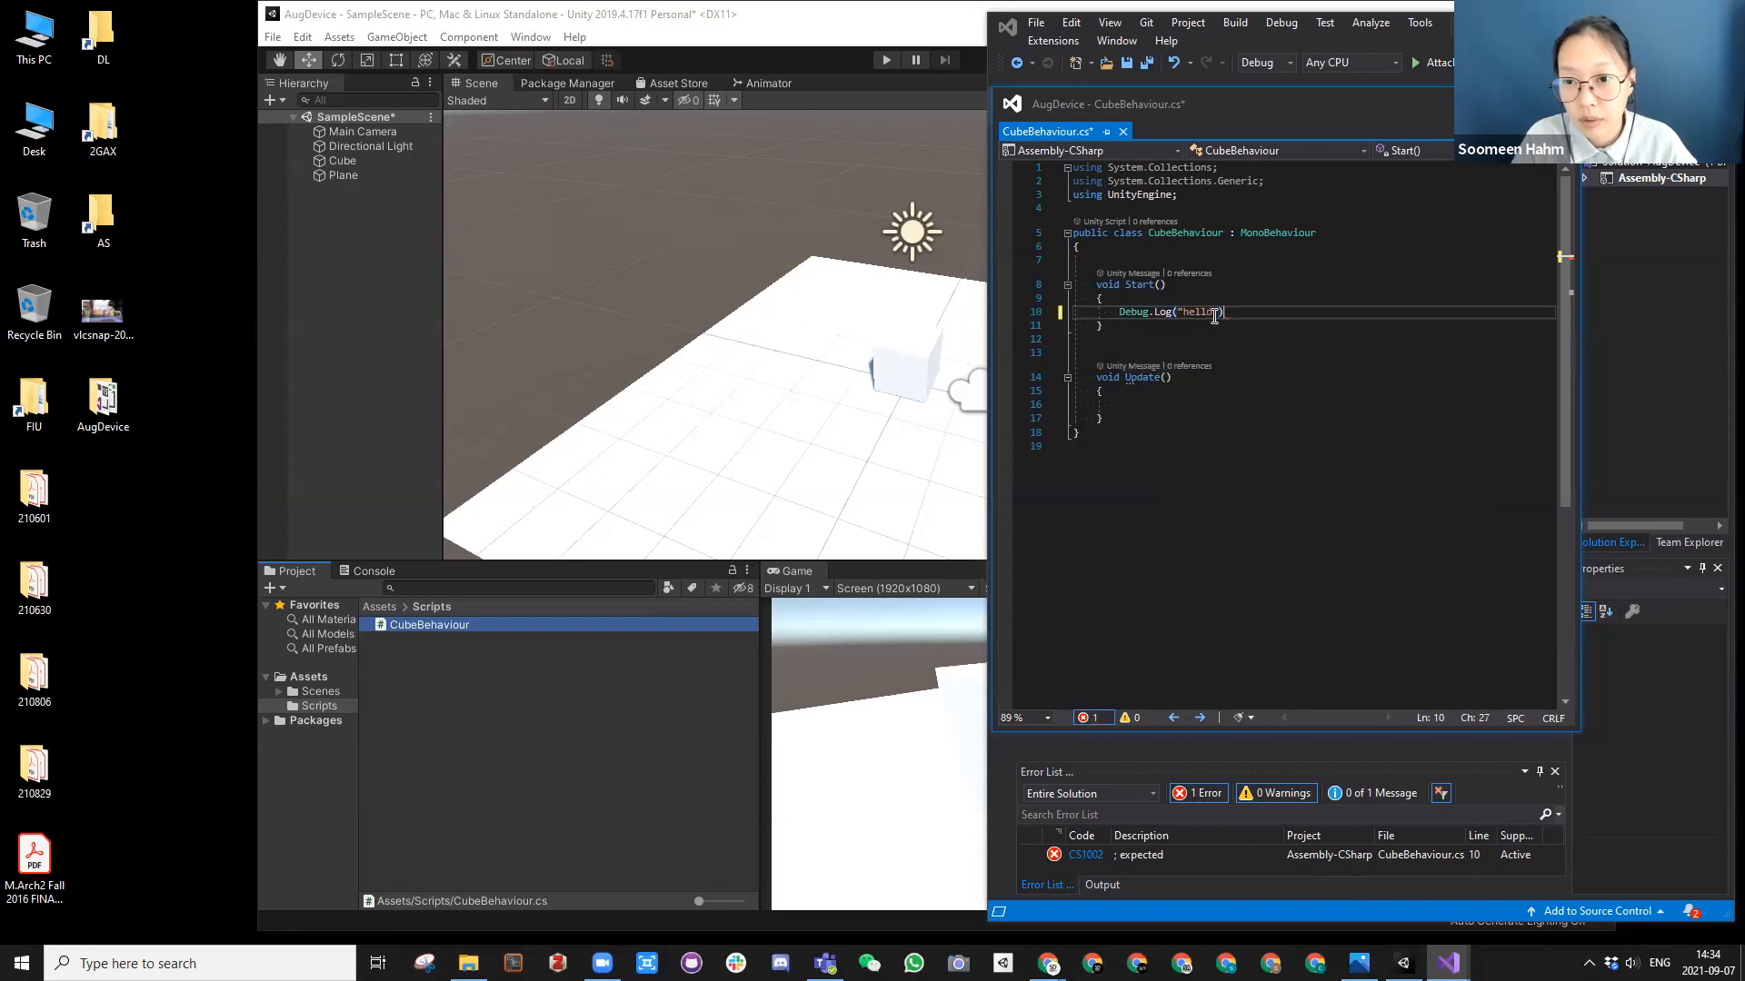
{"action": "type", "text": ";"}
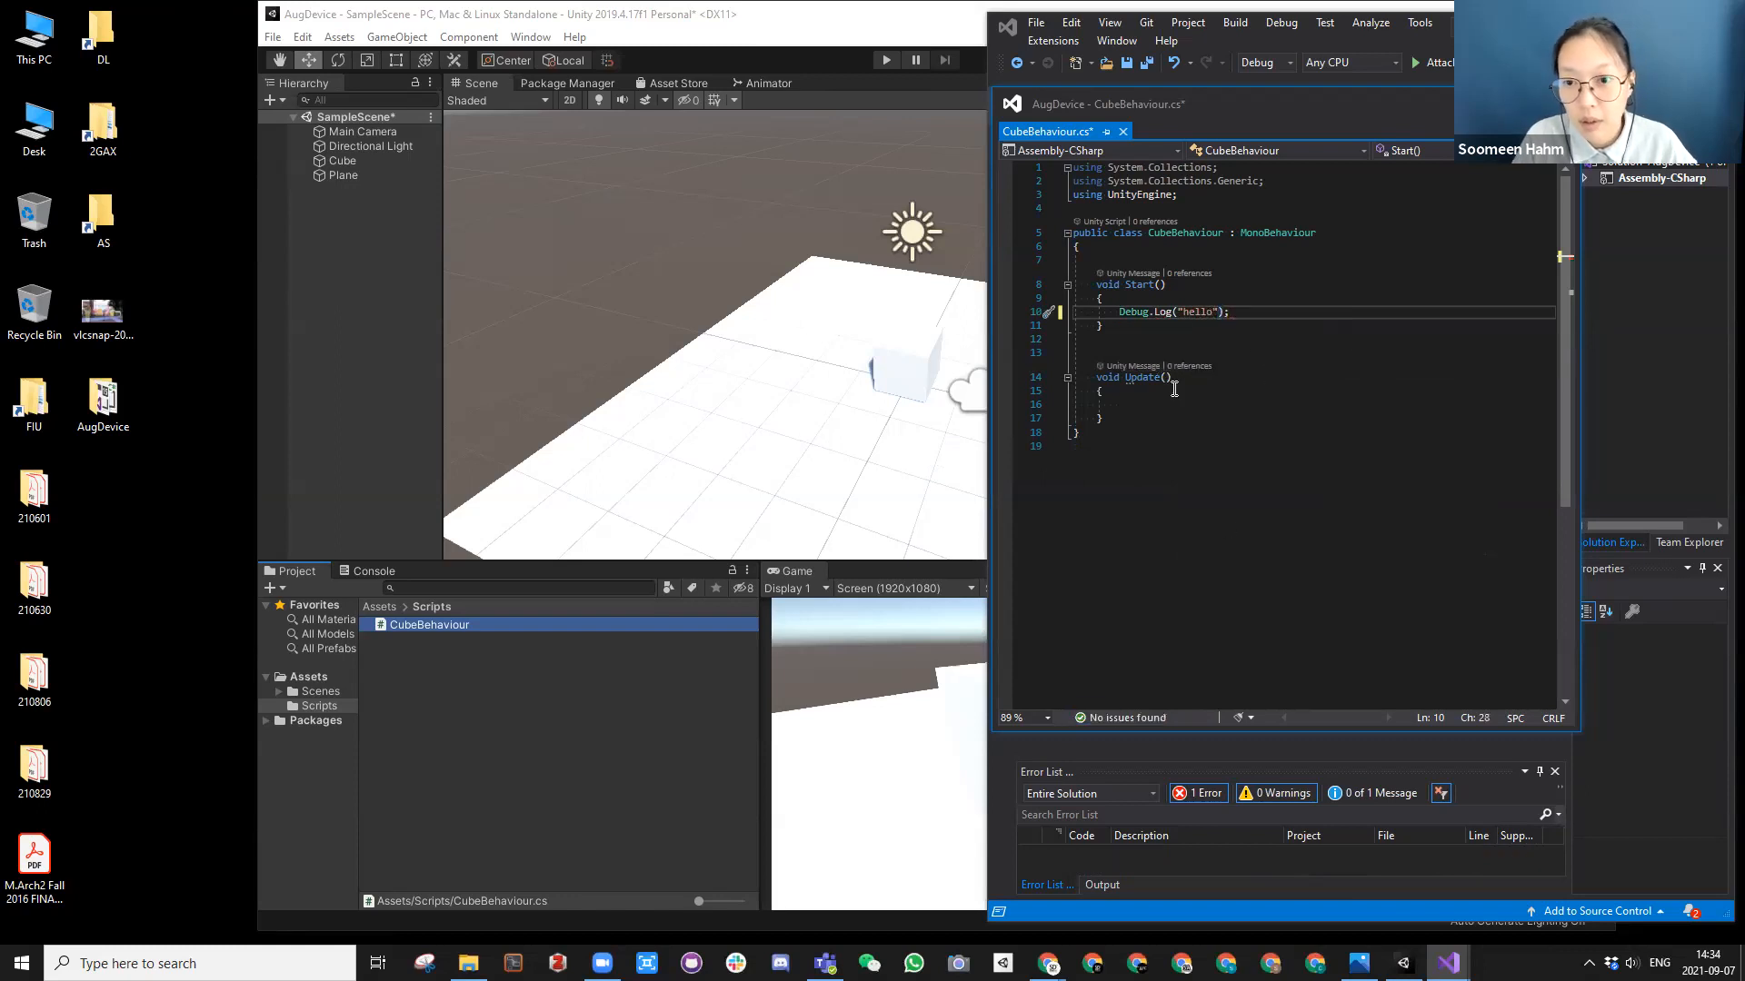
{"action": "left_click_drag", "start_coordinate": [1233, 314], "coordinate": [1176, 310]}
{"action": "left_click", "coordinate": [1224, 311]}
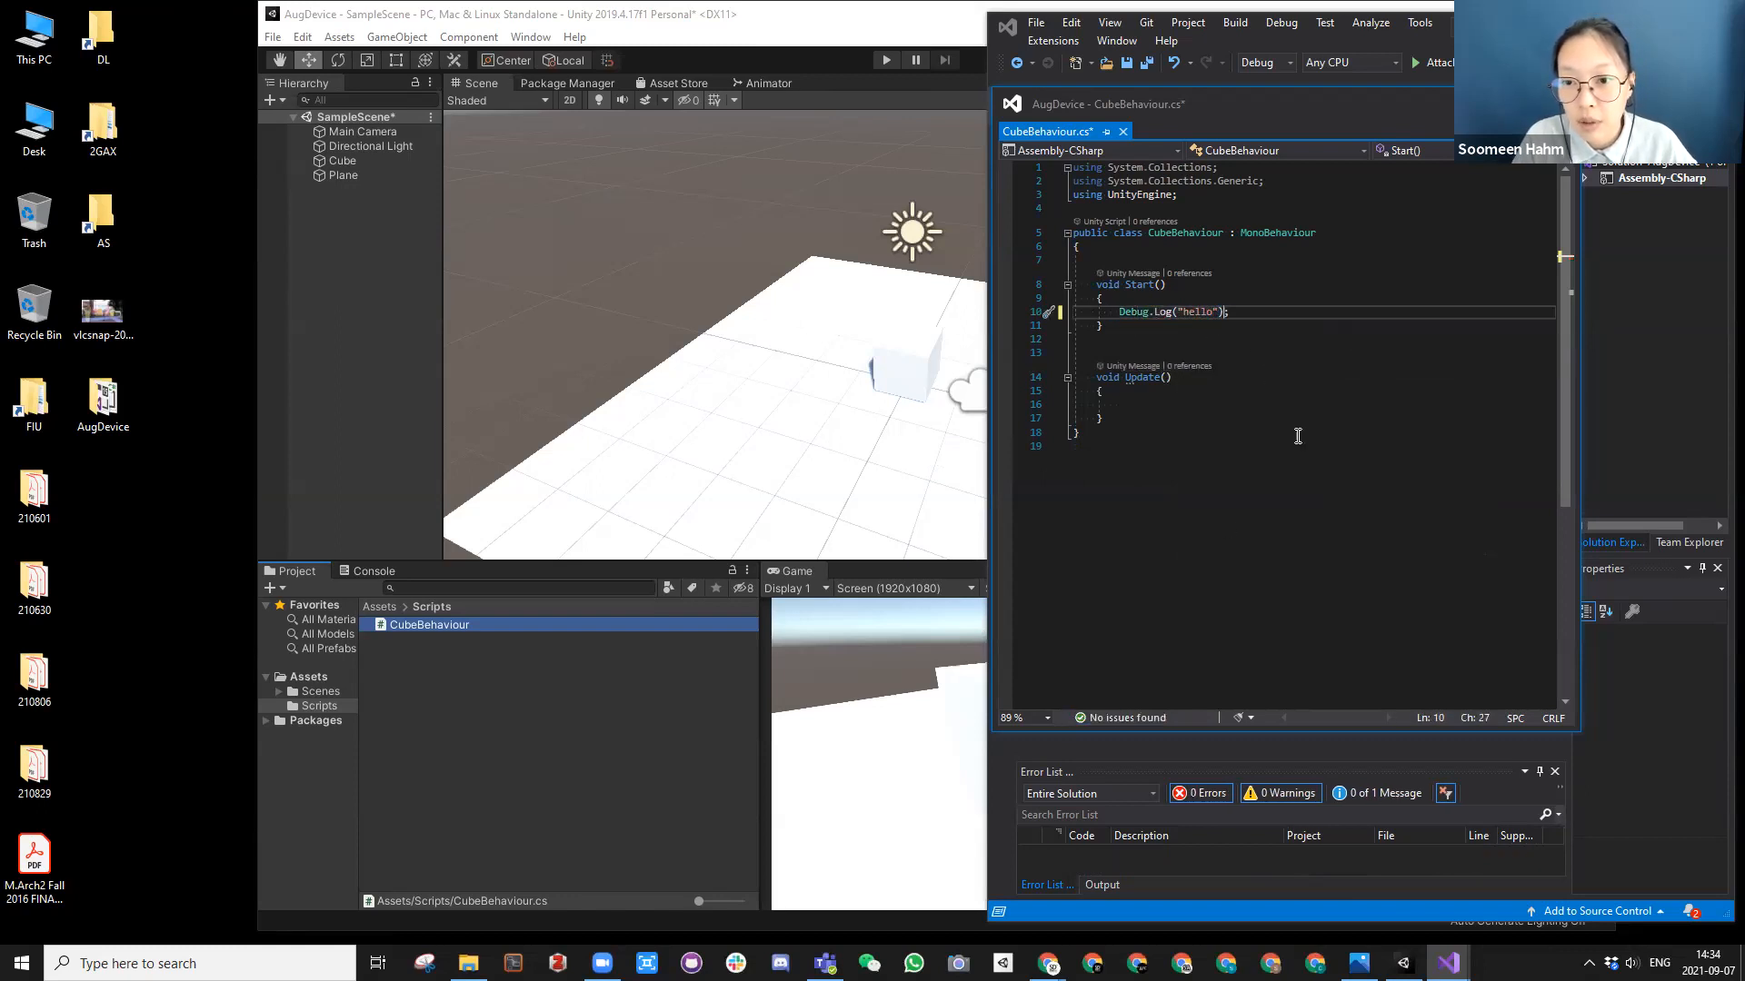
{"action": "left_click", "coordinate": [1243, 311]}
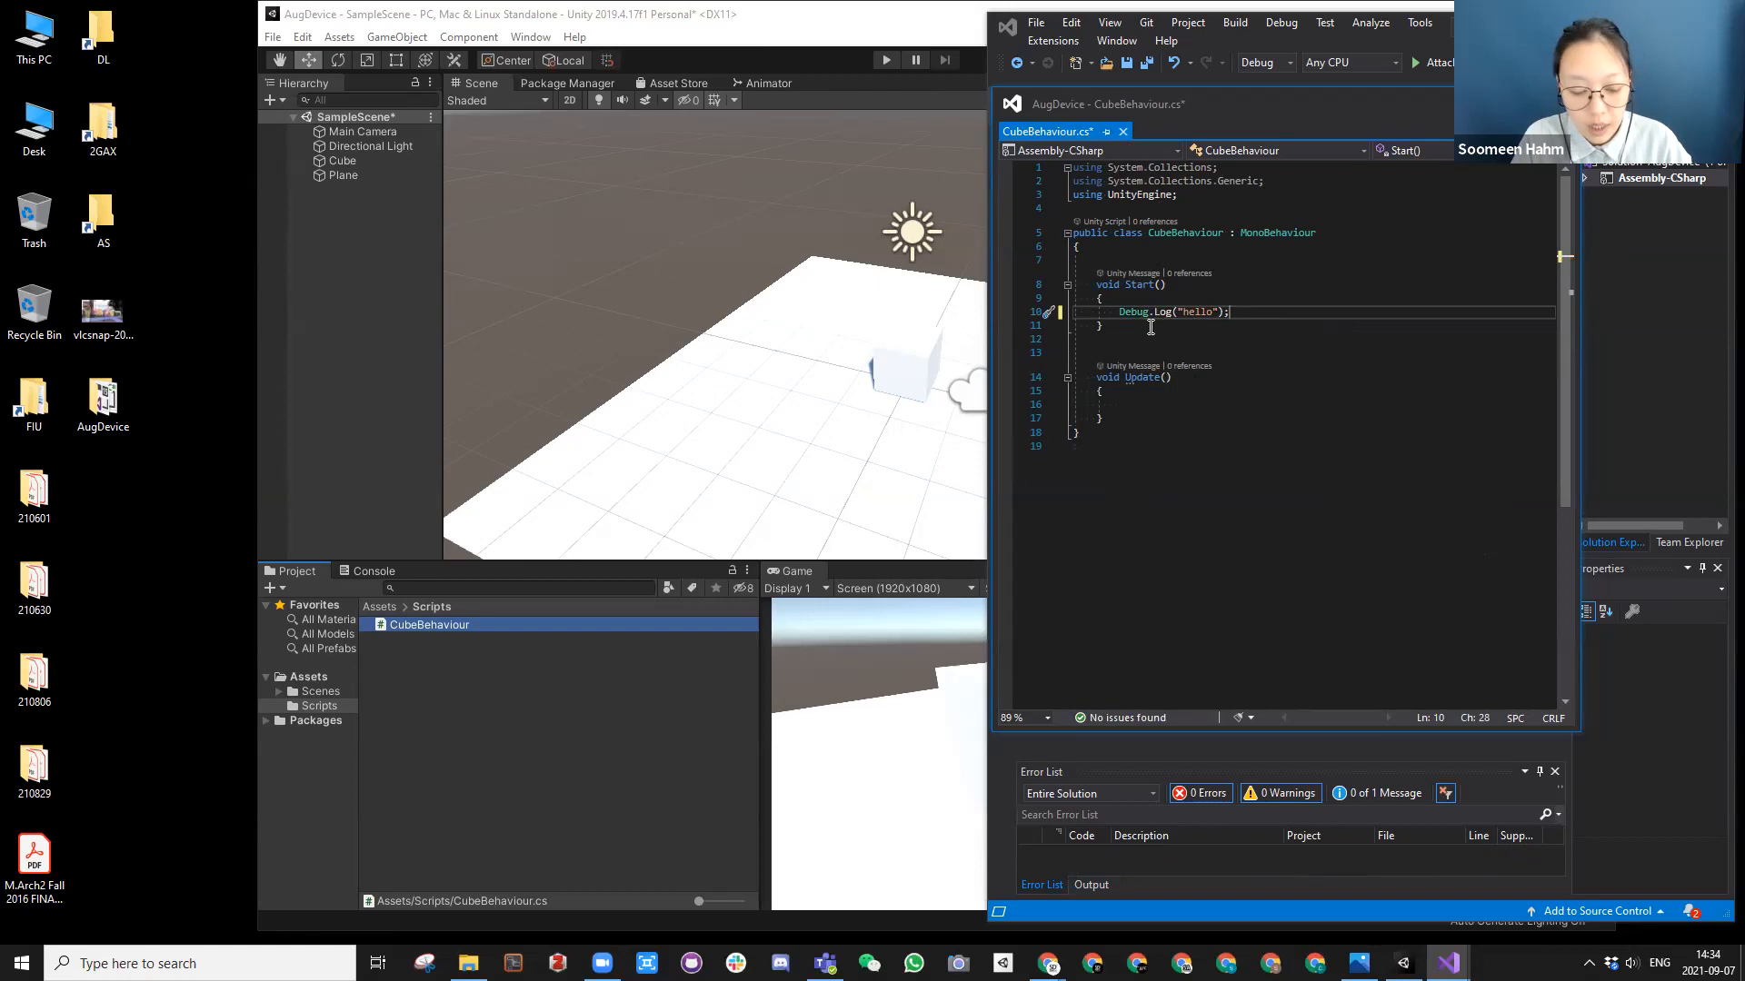
{"action": "key", "text": "ctrl+s"}
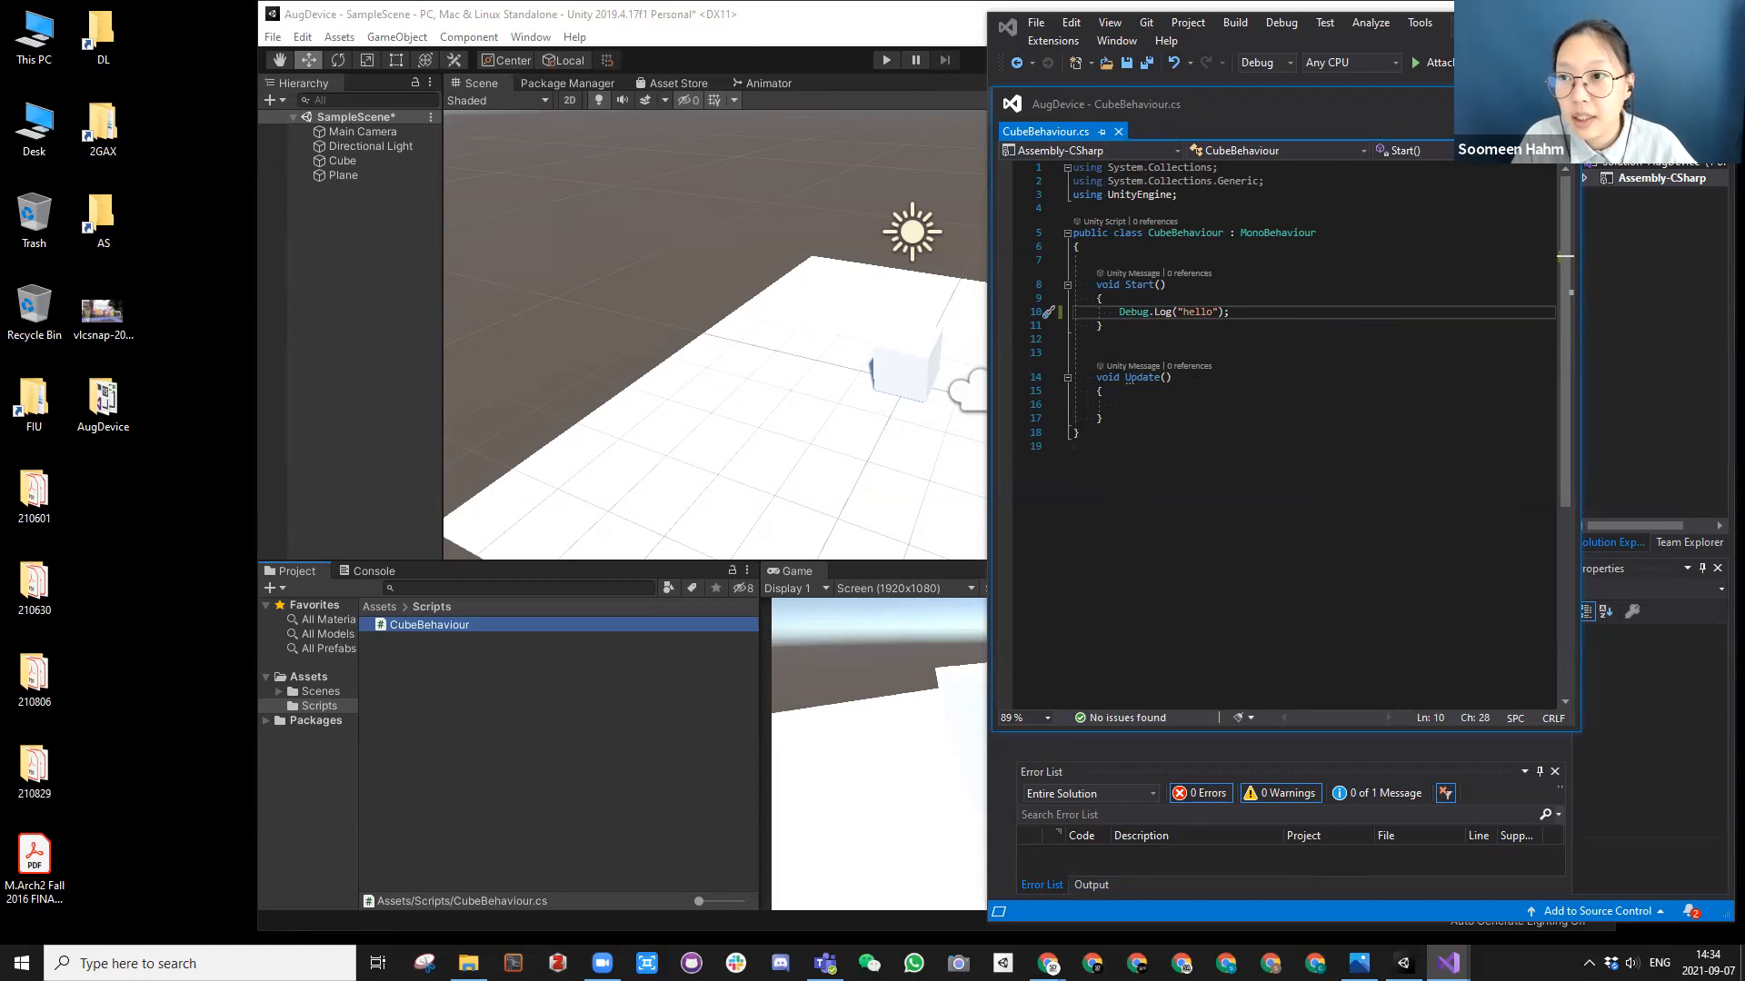
Step: Minimize the main Visual Studio window, keeping only the floating CubeBehaviour.cs code window over the Unity editor
{"action": "left_click", "coordinate": [1563, 100]}
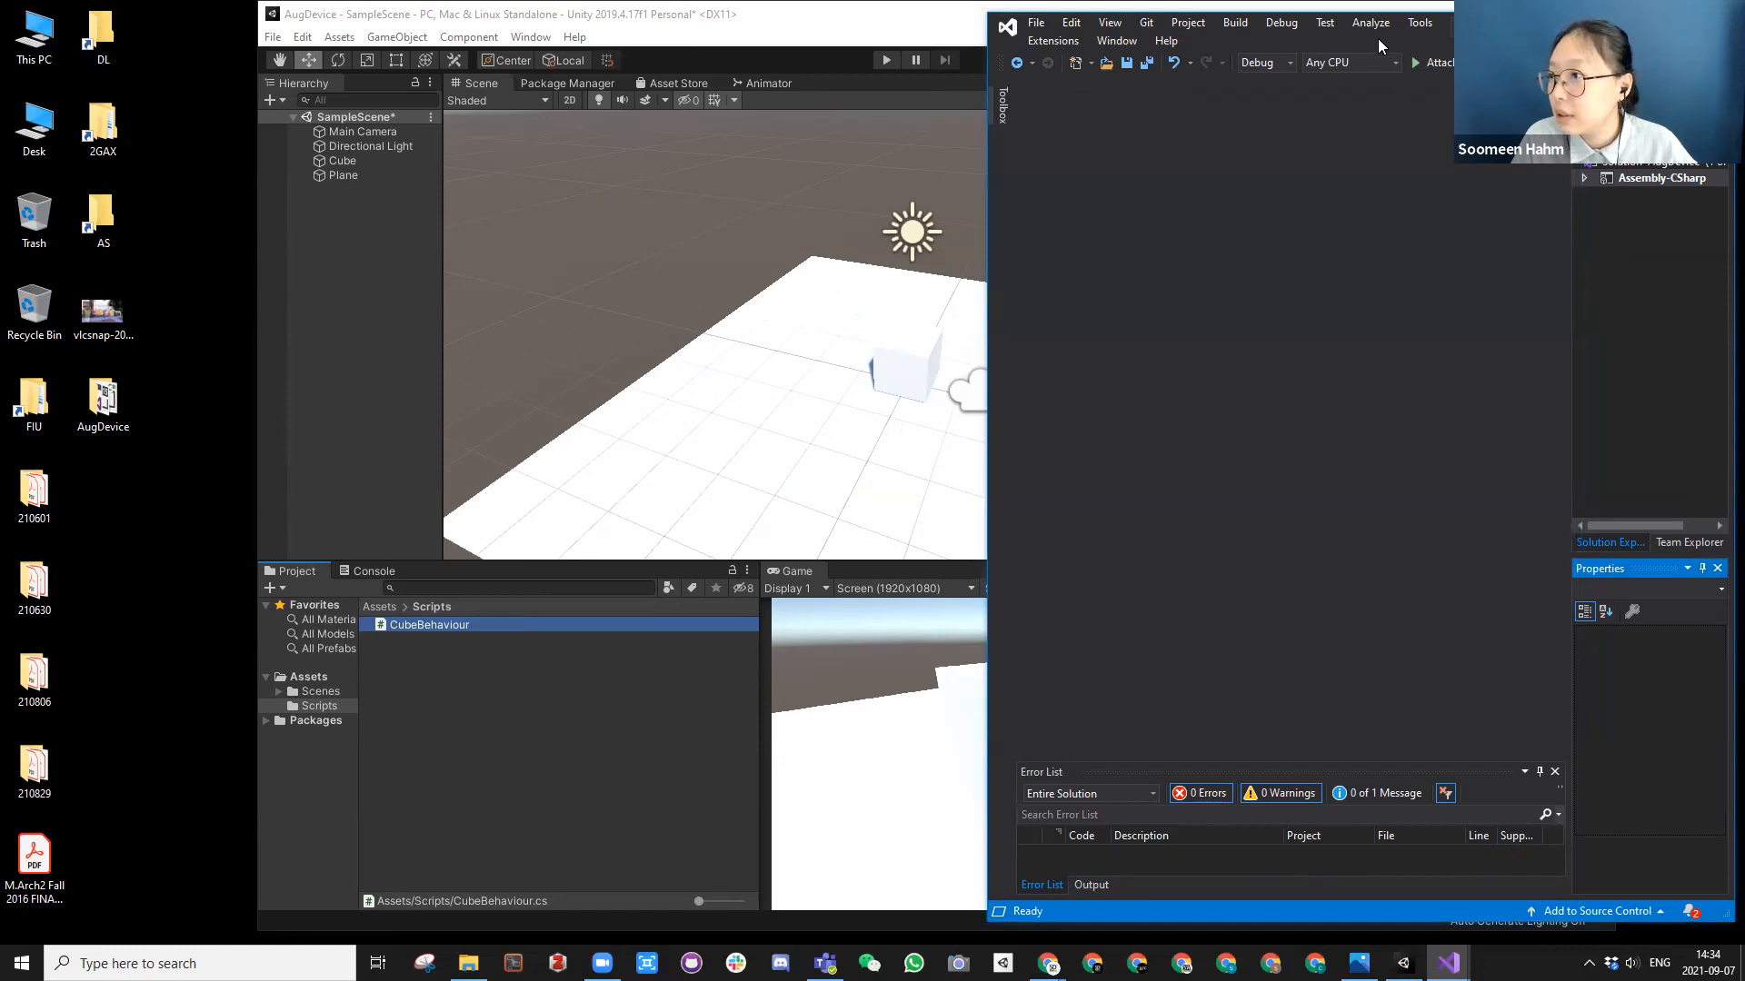
{"action": "left_click", "coordinate": [1633, 24]}
{"action": "left_click_drag", "start_coordinate": [1152, 108], "coordinate": [1034, 168]}
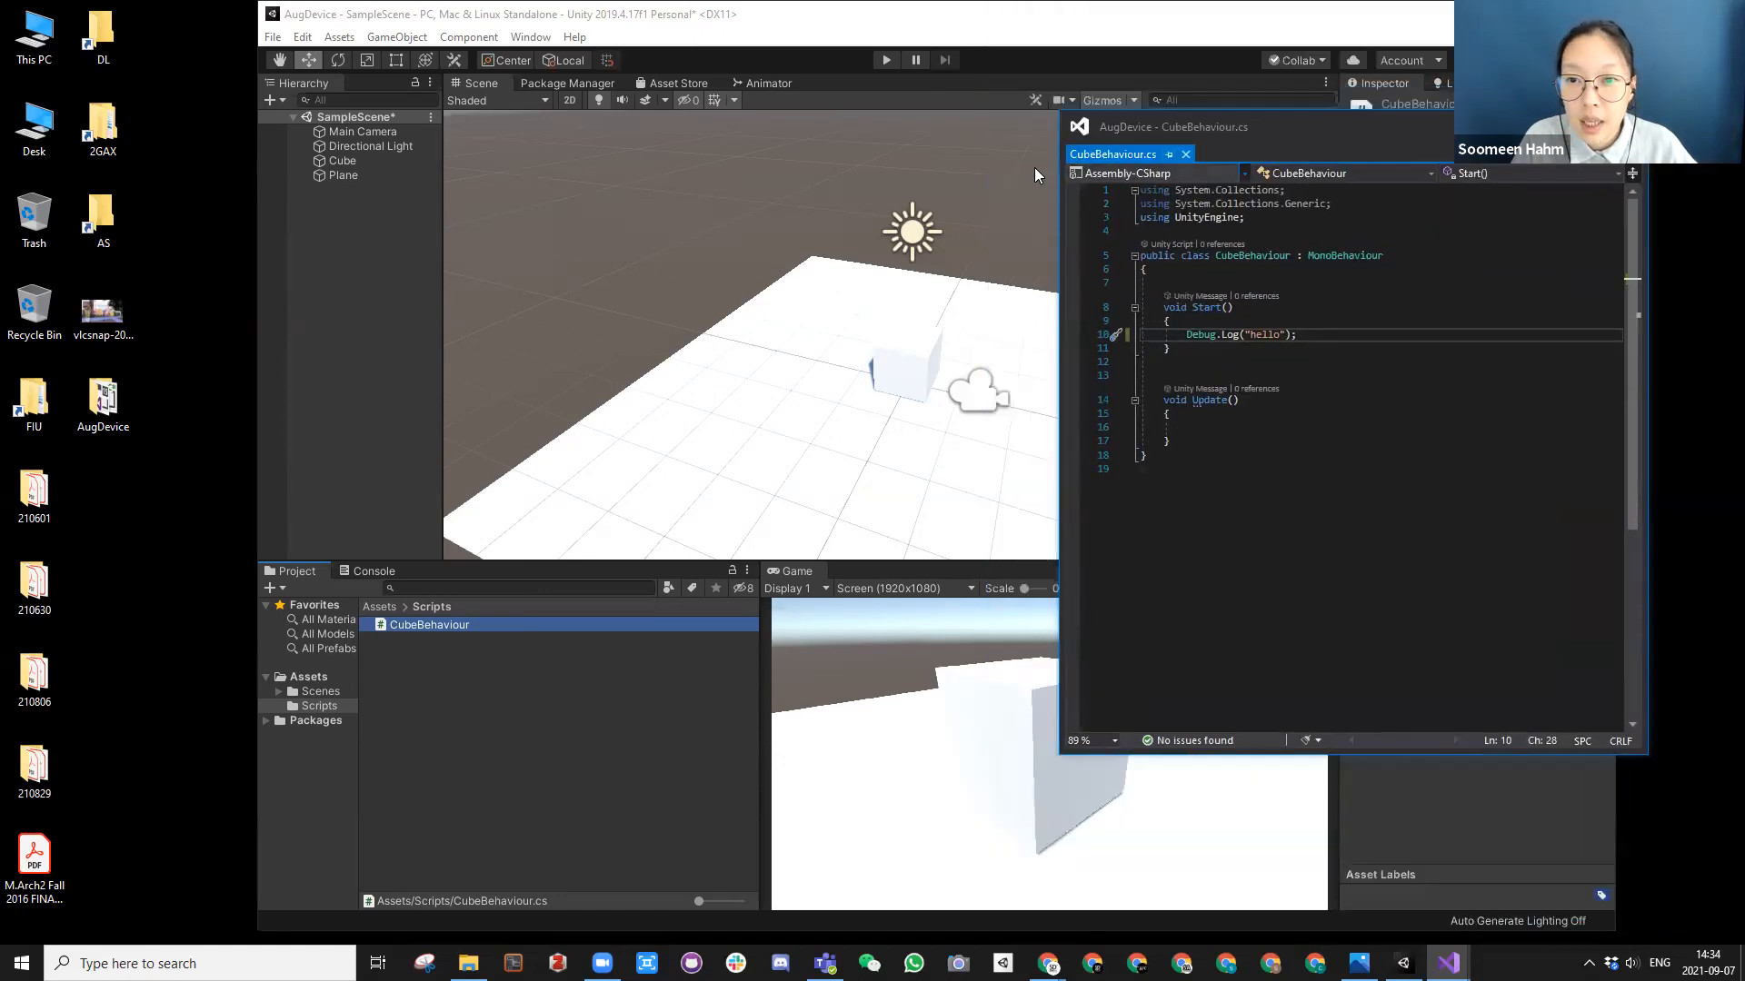
Step: Arrange the Unity editor and the CubeBehaviour.cs code window side by side, narrowing Unity and stretching the code window to match its height
{"action": "left_click", "coordinate": [987, 22]}
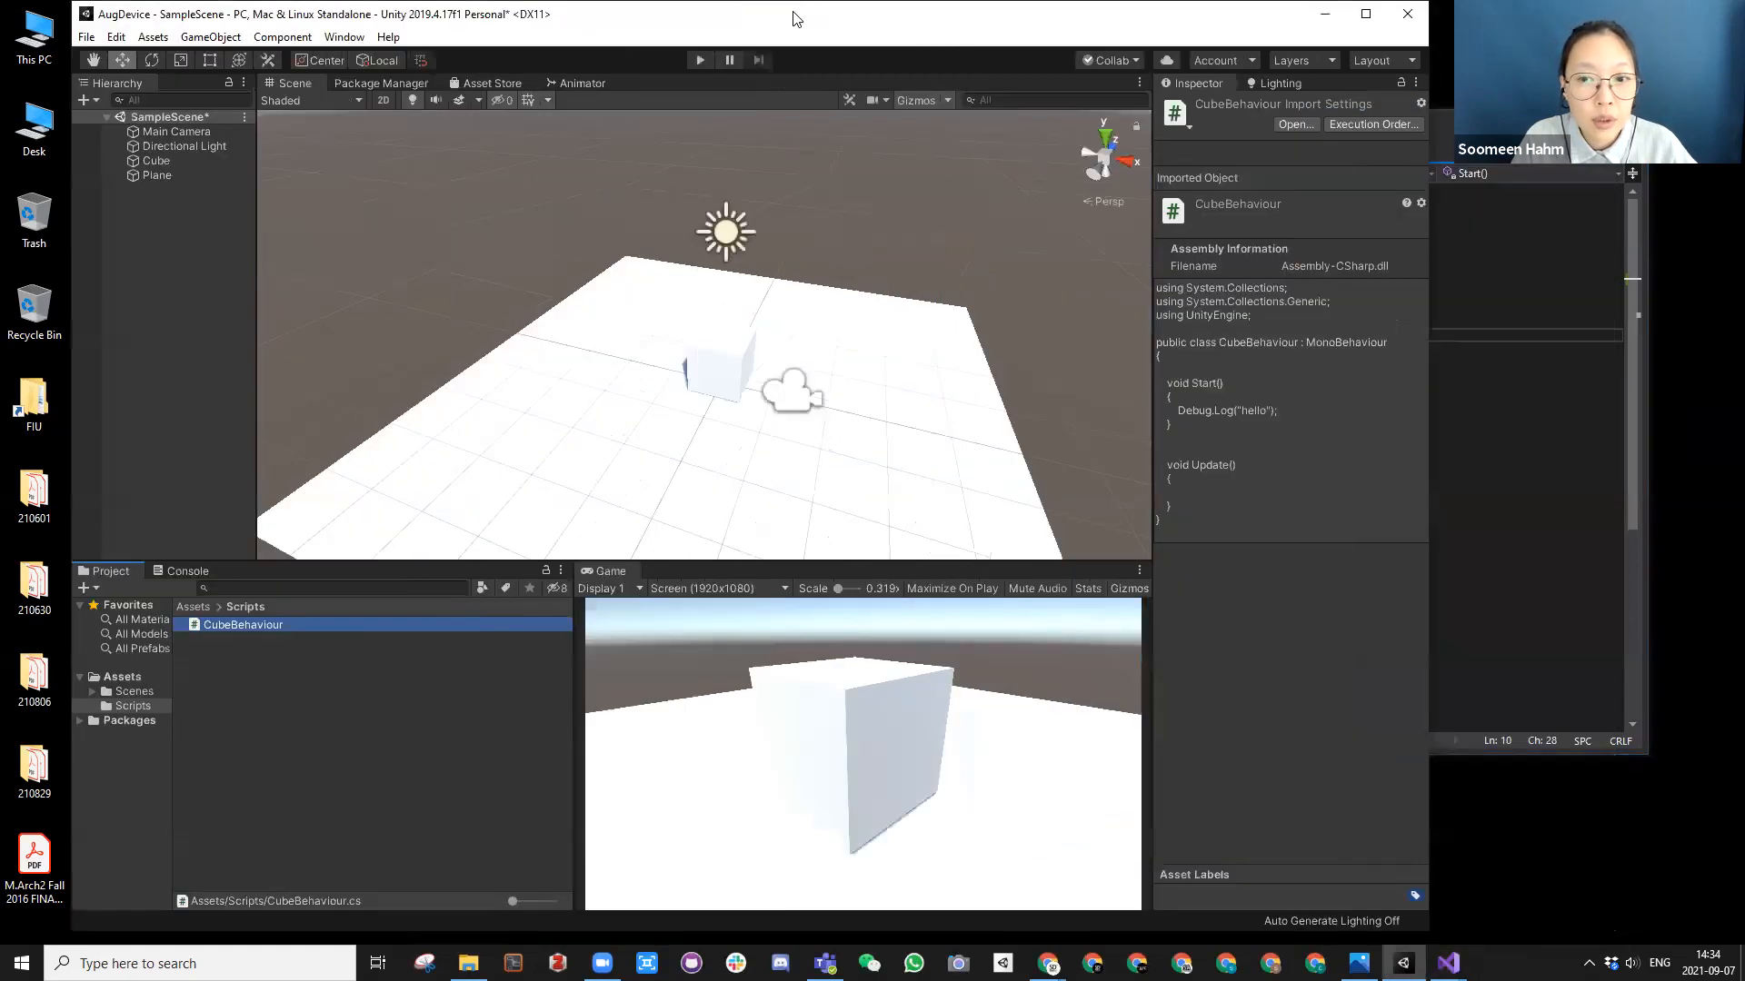
{"action": "left_click_drag", "start_coordinate": [792, 20], "coordinate": [574, 20]}
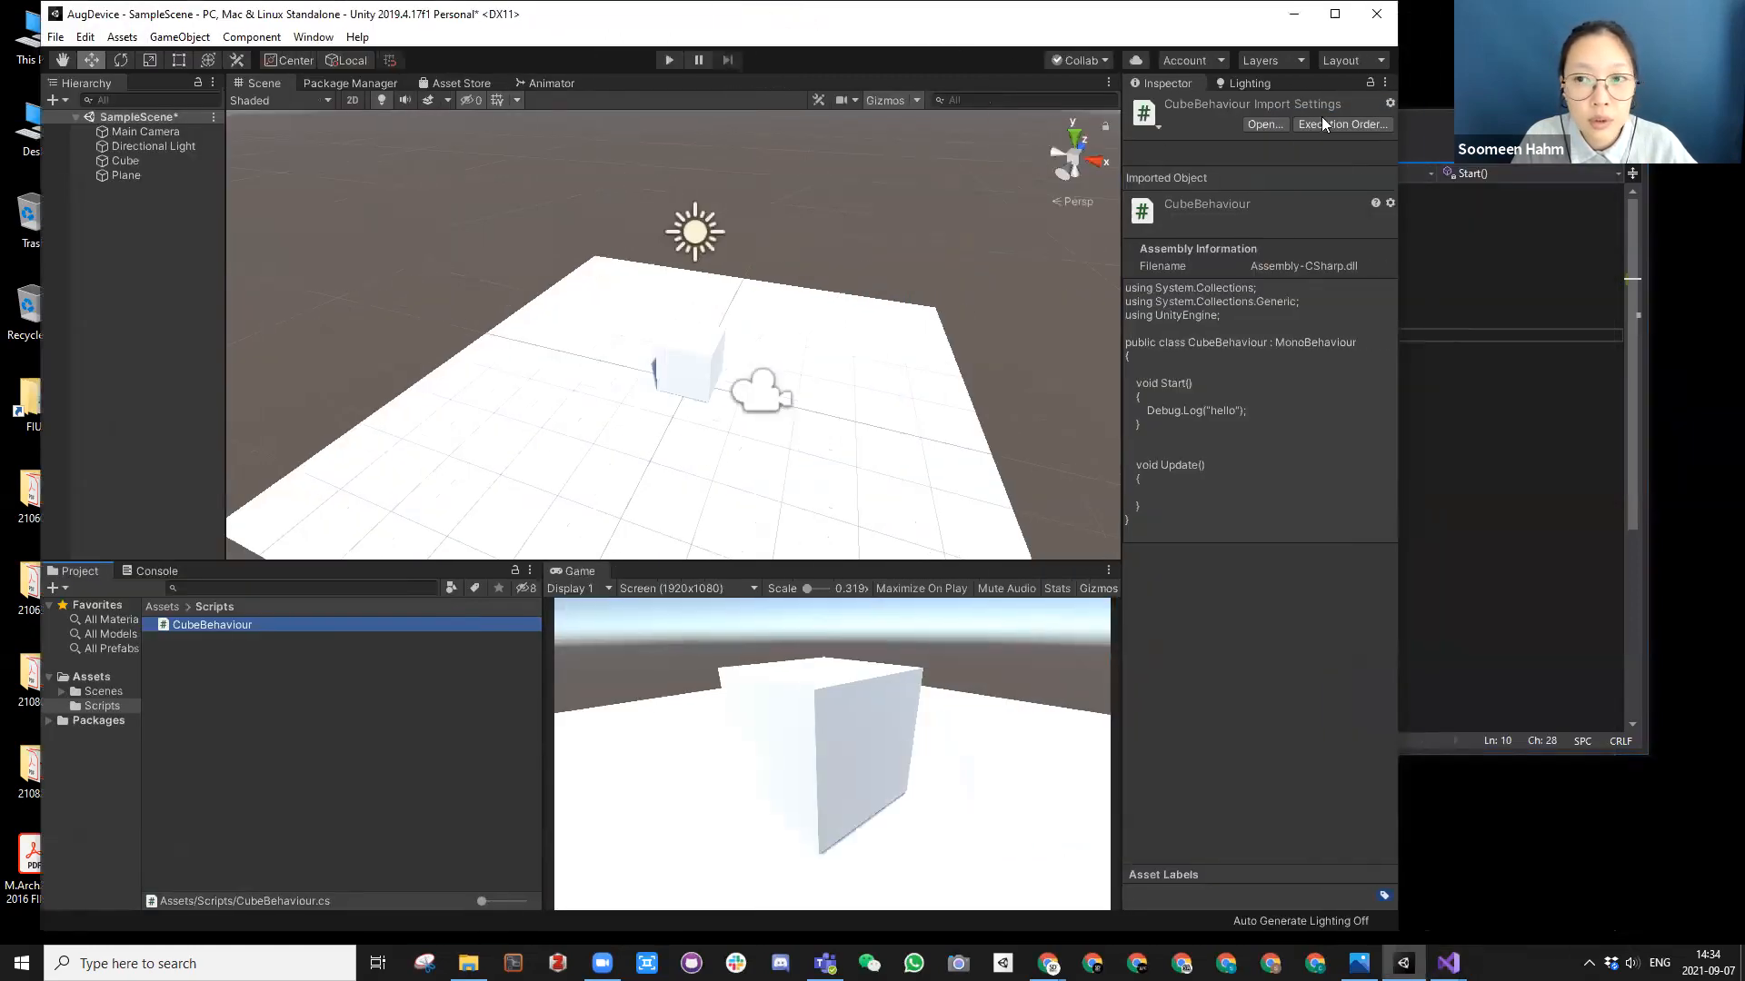
{"action": "left_click", "coordinate": [1426, 132]}
{"action": "left_click_drag", "start_coordinate": [1320, 127], "coordinate": [1665, 182]}
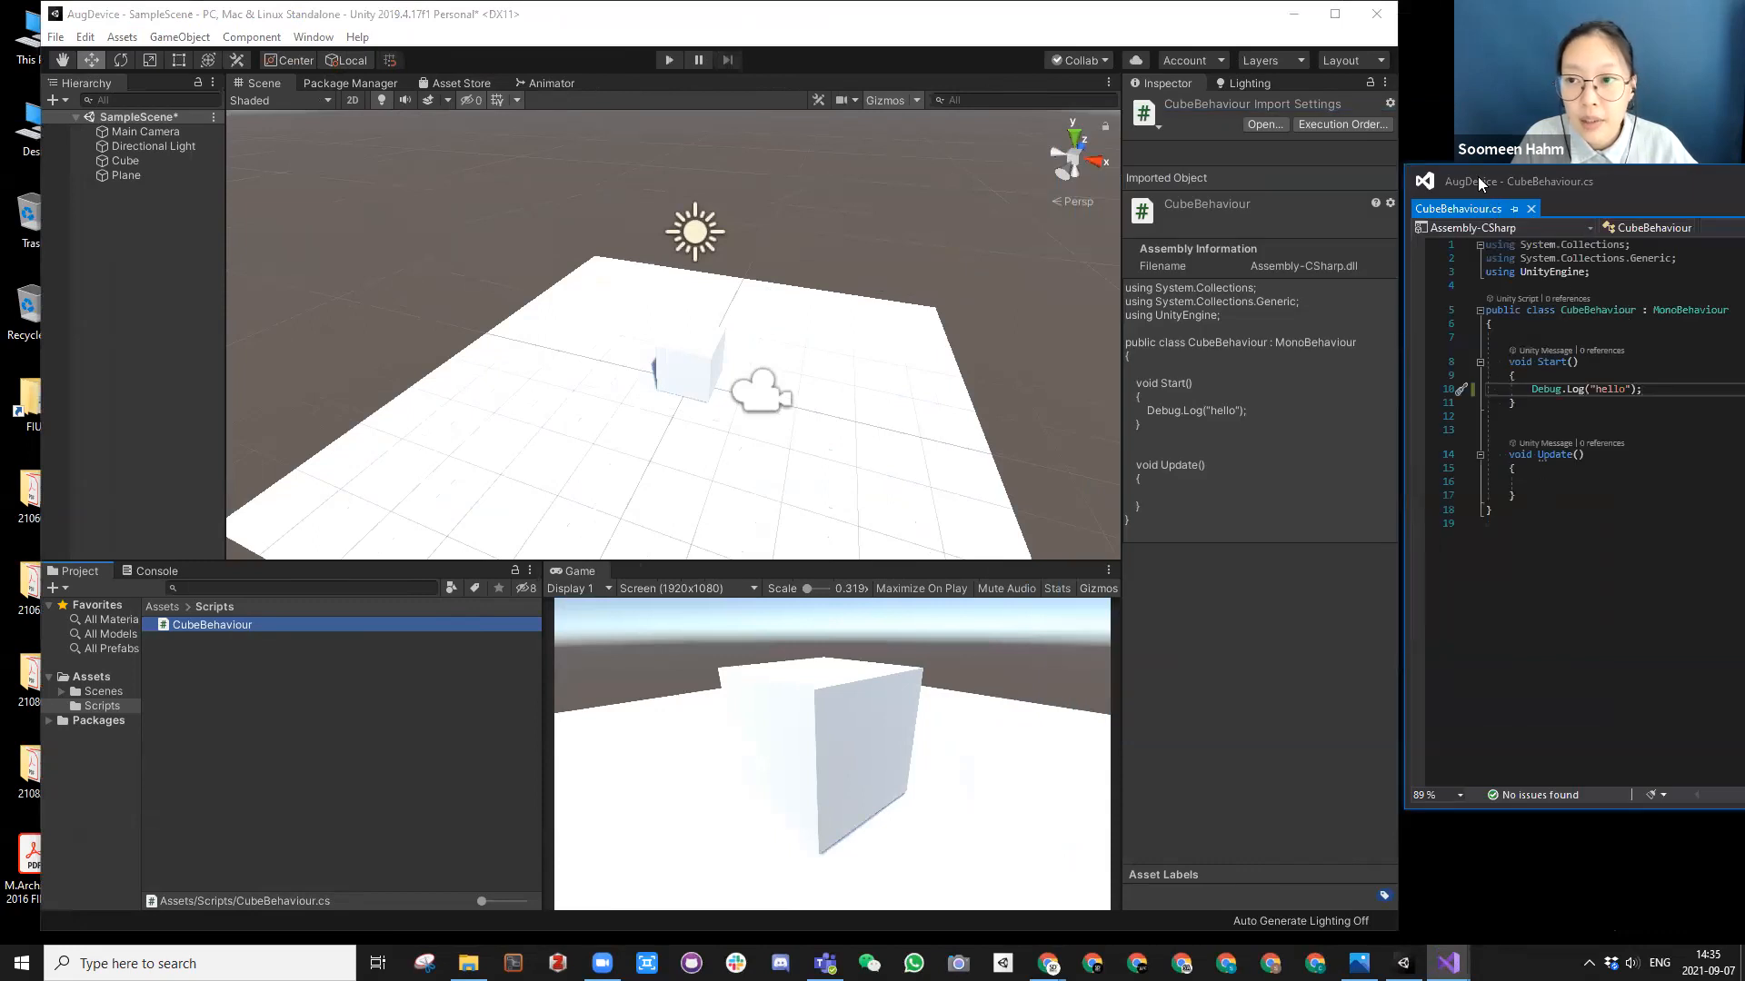
{"action": "left_click_drag", "start_coordinate": [1479, 185], "coordinate": [1225, 195]}
{"action": "left_click_drag", "start_coordinate": [999, 23], "coordinate": [968, 26]}
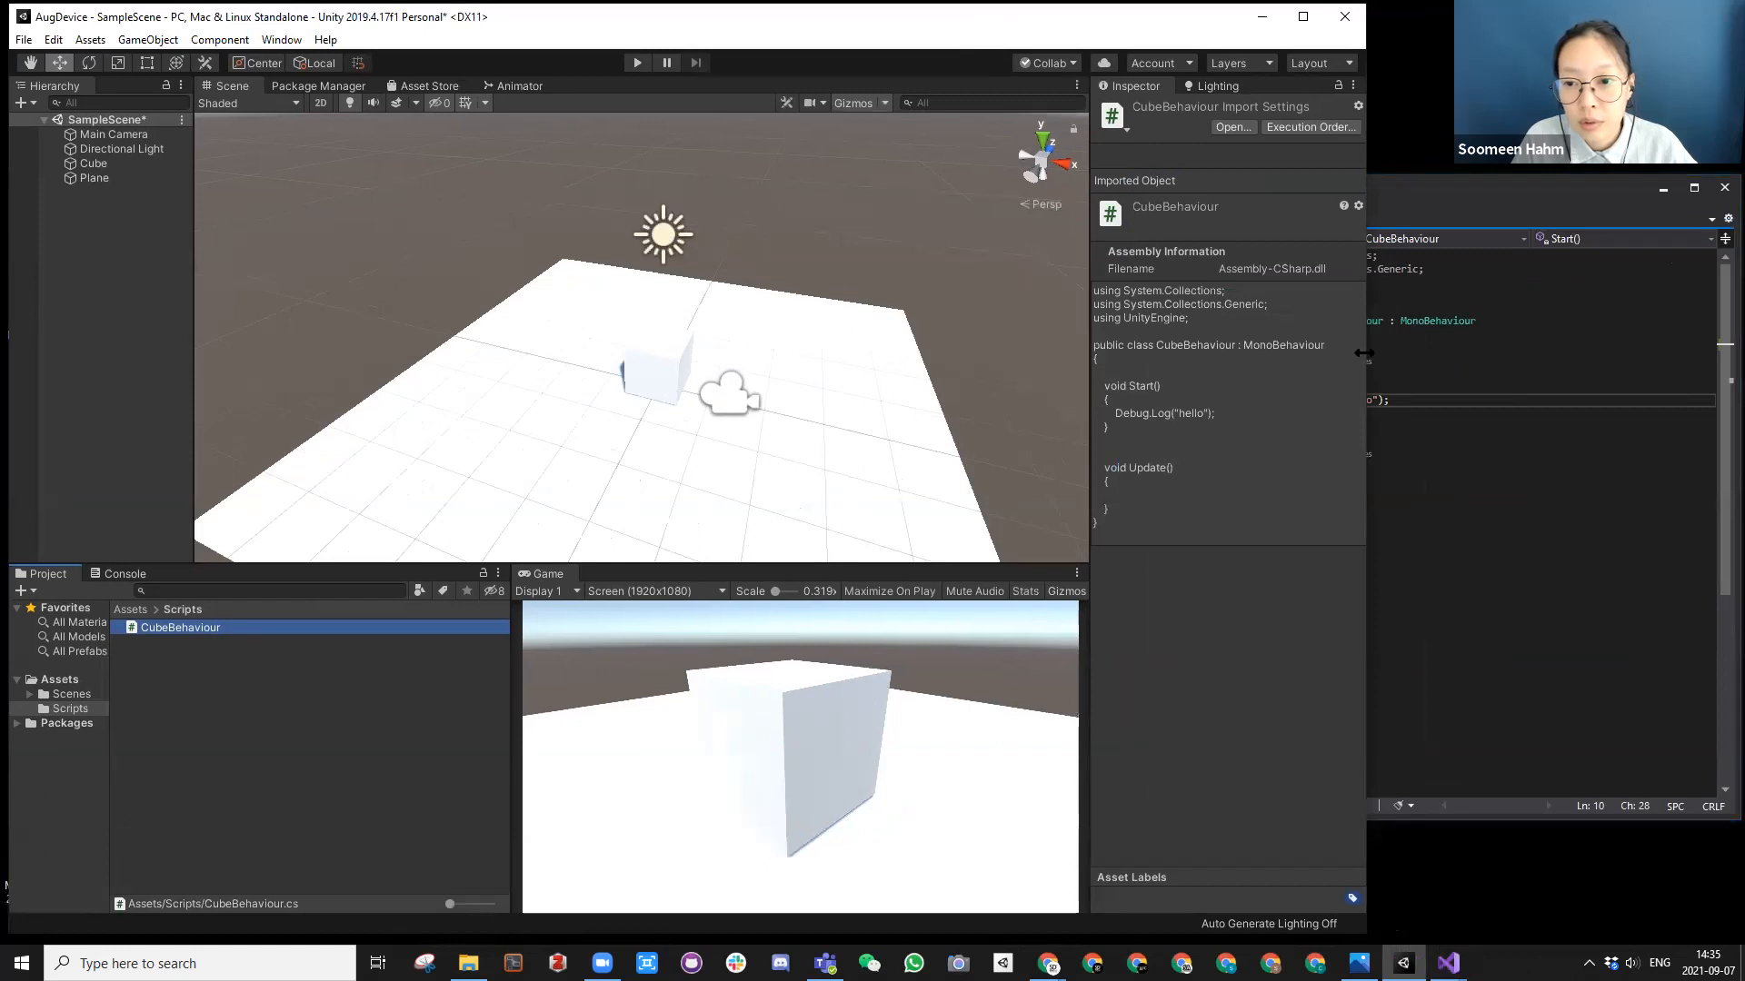
{"action": "left_click_drag", "start_coordinate": [1363, 353], "coordinate": [1144, 354]}
{"action": "left_click", "coordinate": [1317, 196]}
{"action": "left_click_drag", "start_coordinate": [1318, 191], "coordinate": [1315, 22]}
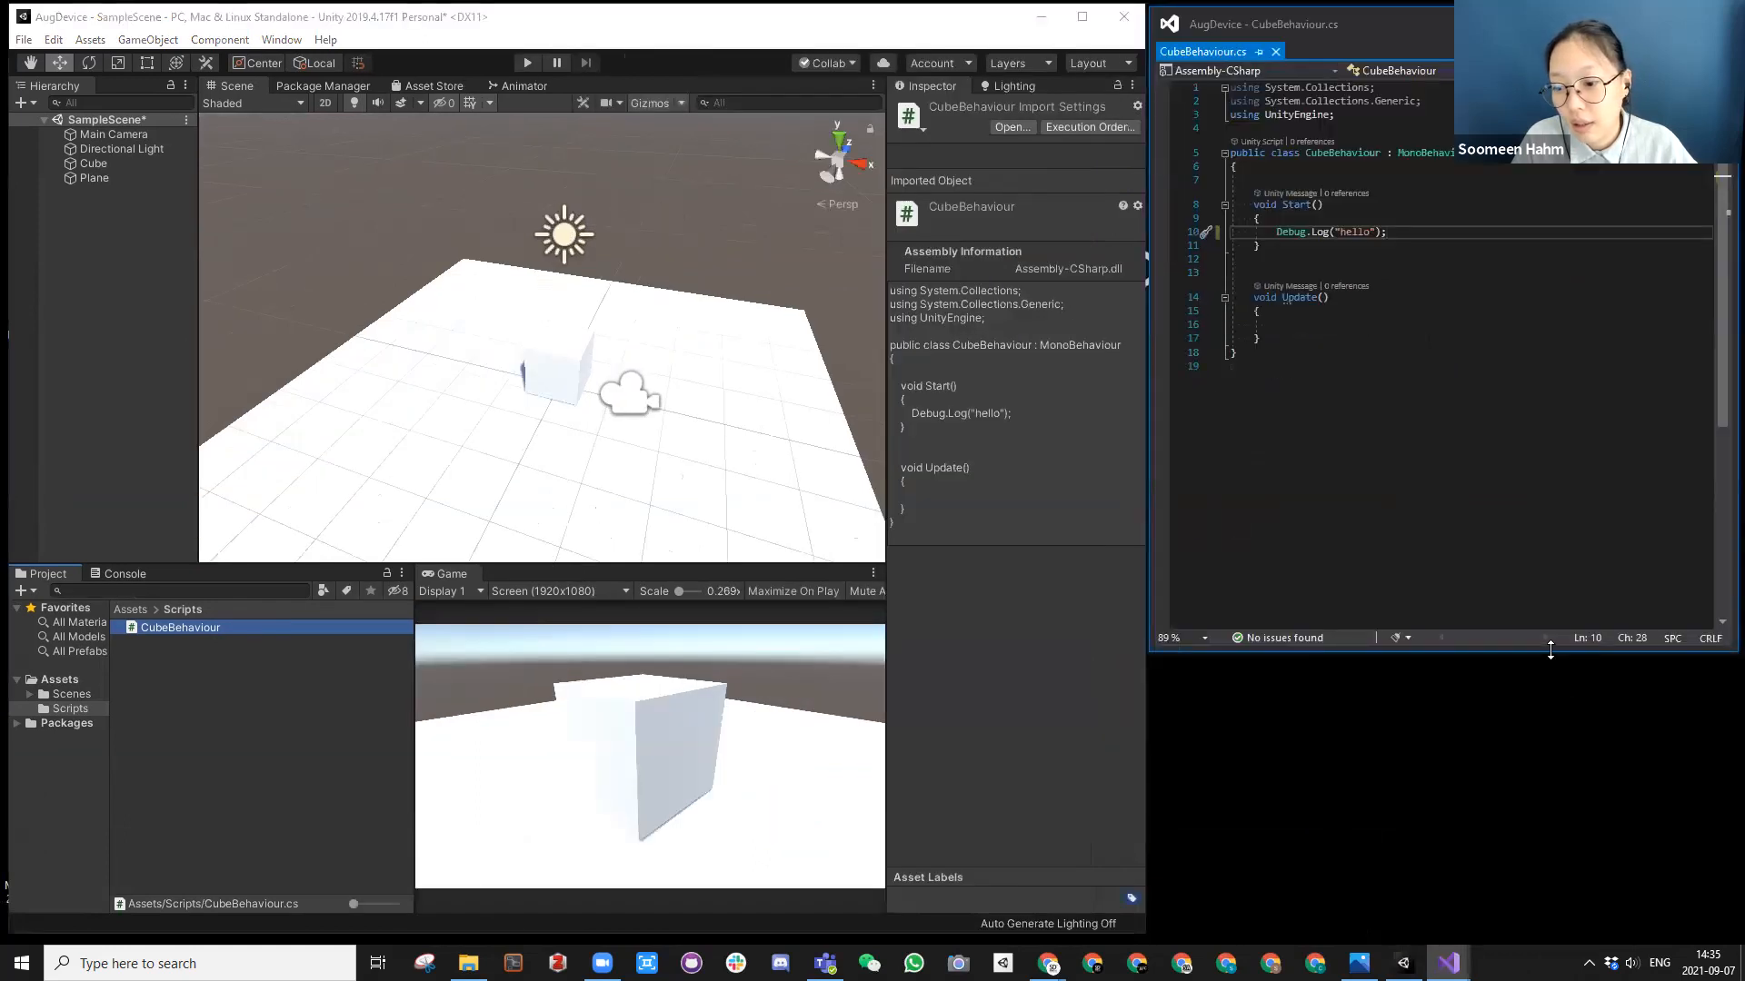
{"action": "left_click_drag", "start_coordinate": [1550, 648], "coordinate": [1571, 933]}
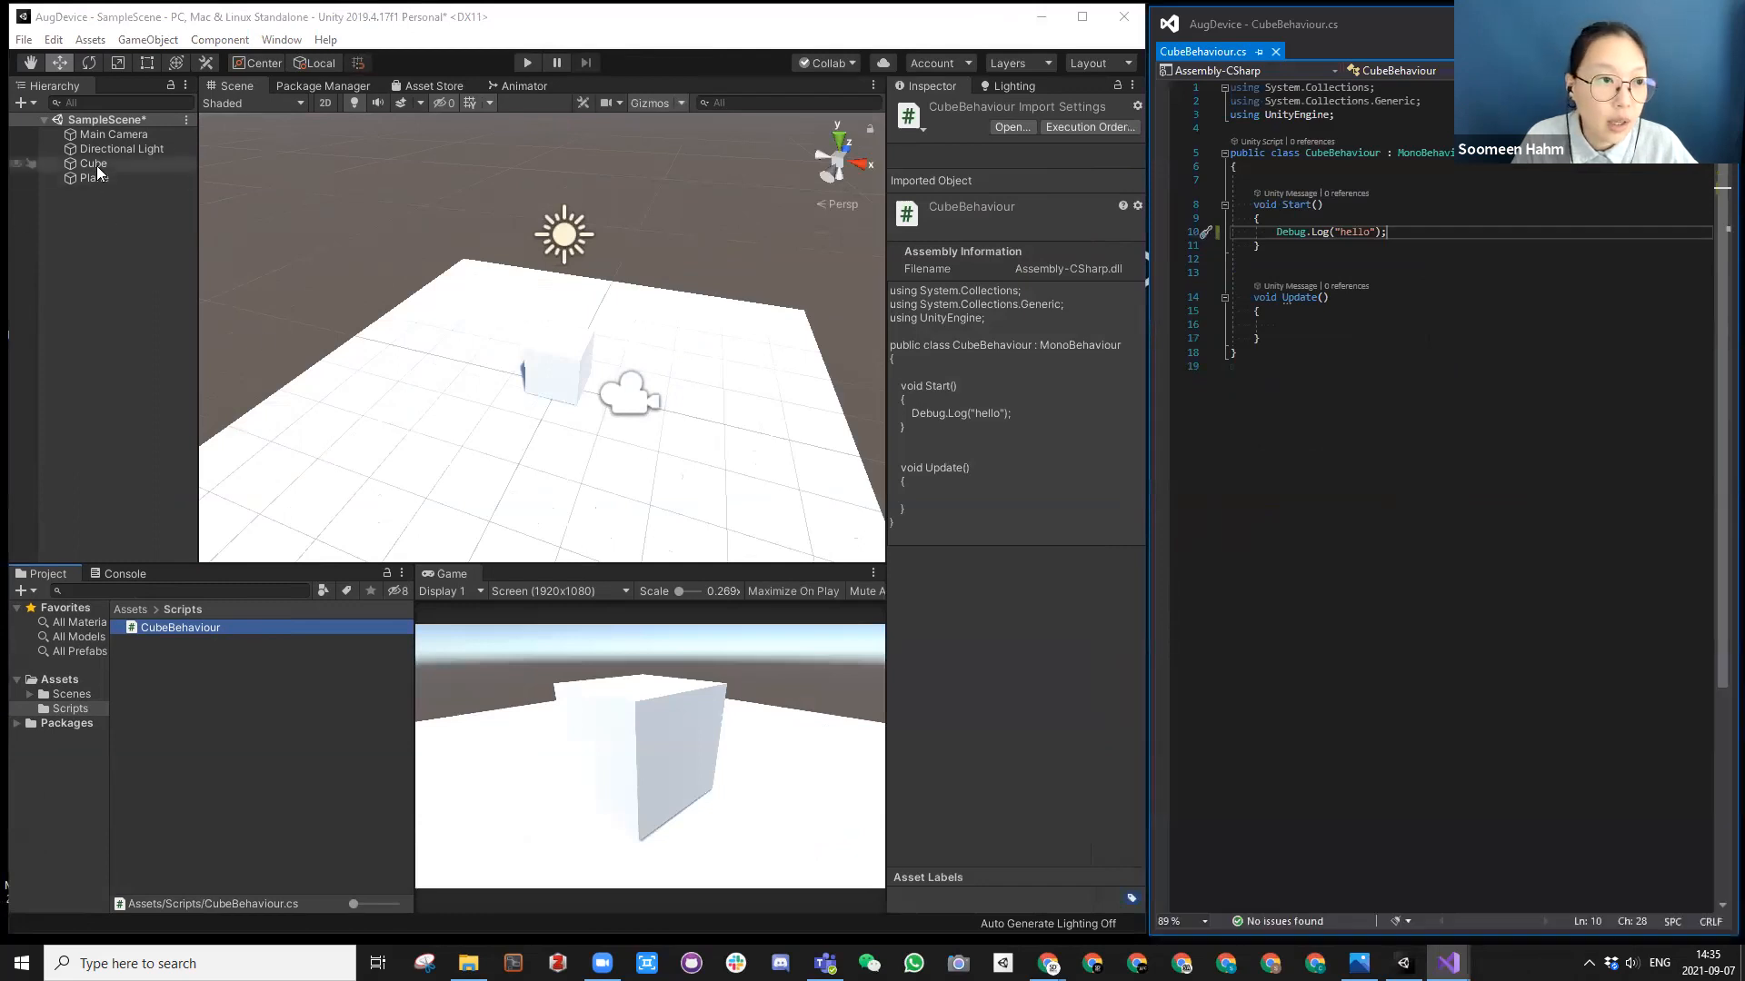
Step: Attach the CubeBehaviour script to the Cube object as a component
{"action": "left_click", "coordinate": [96, 165]}
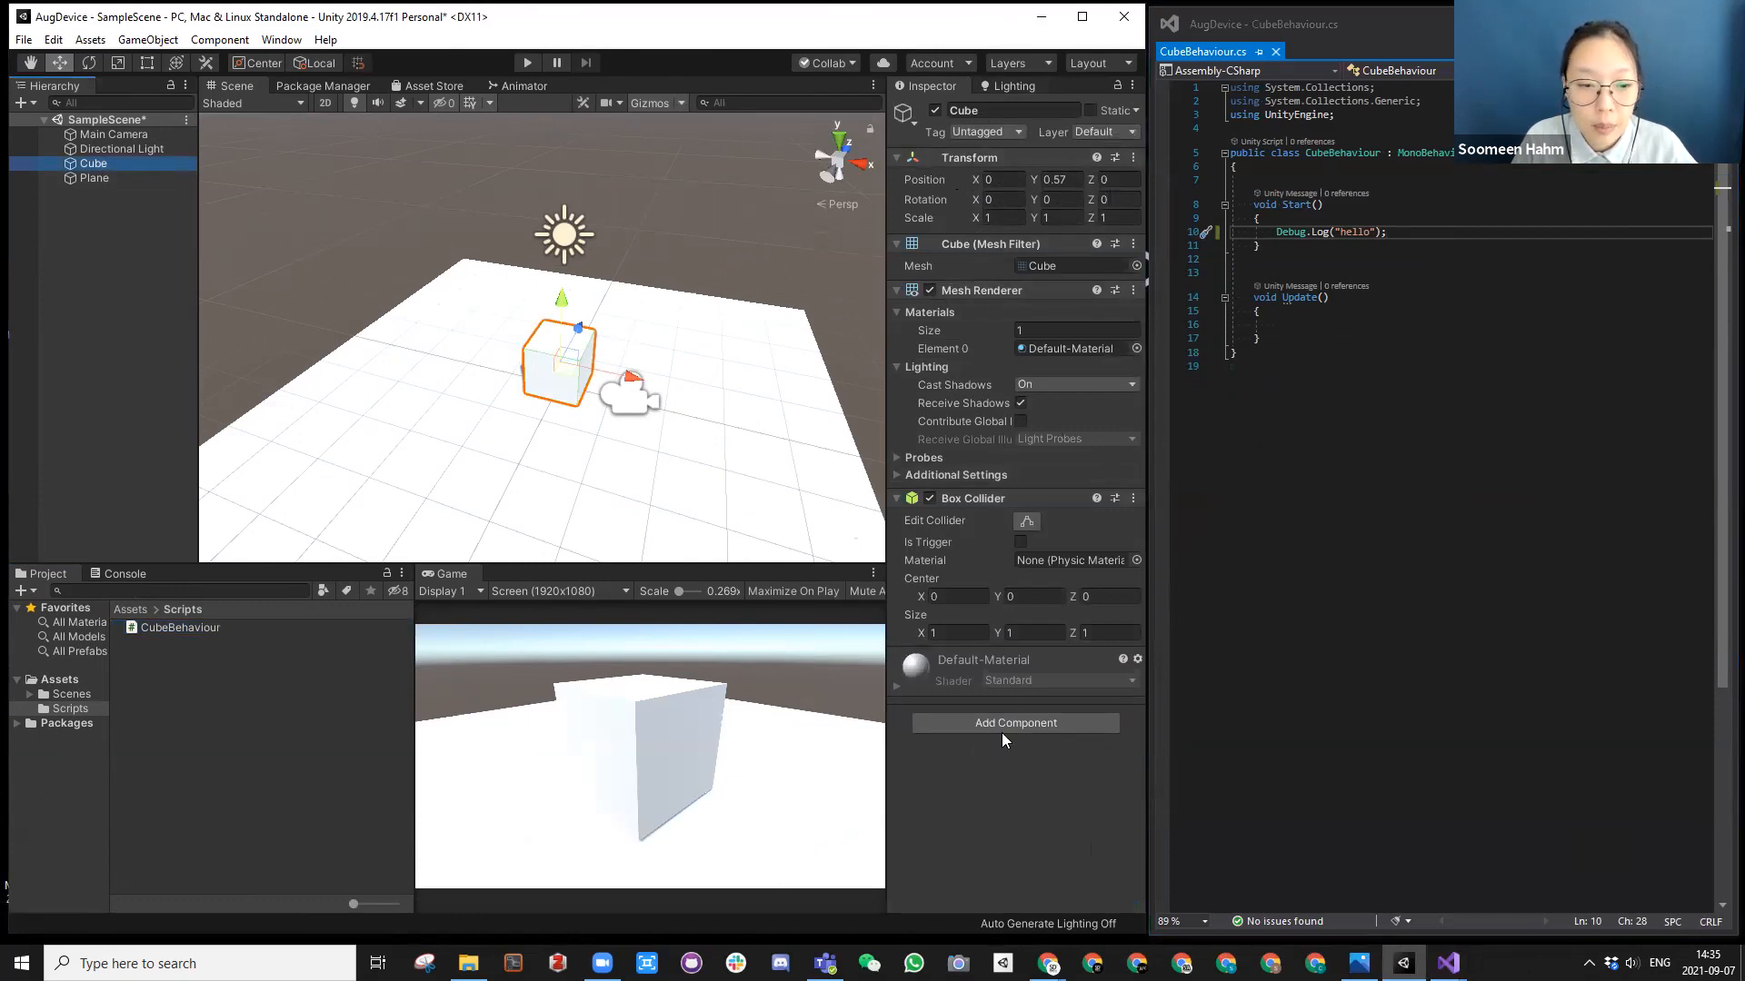
{"action": "left_click", "coordinate": [144, 627]}
{"action": "left_click_drag", "start_coordinate": [144, 627], "coordinate": [927, 766]}
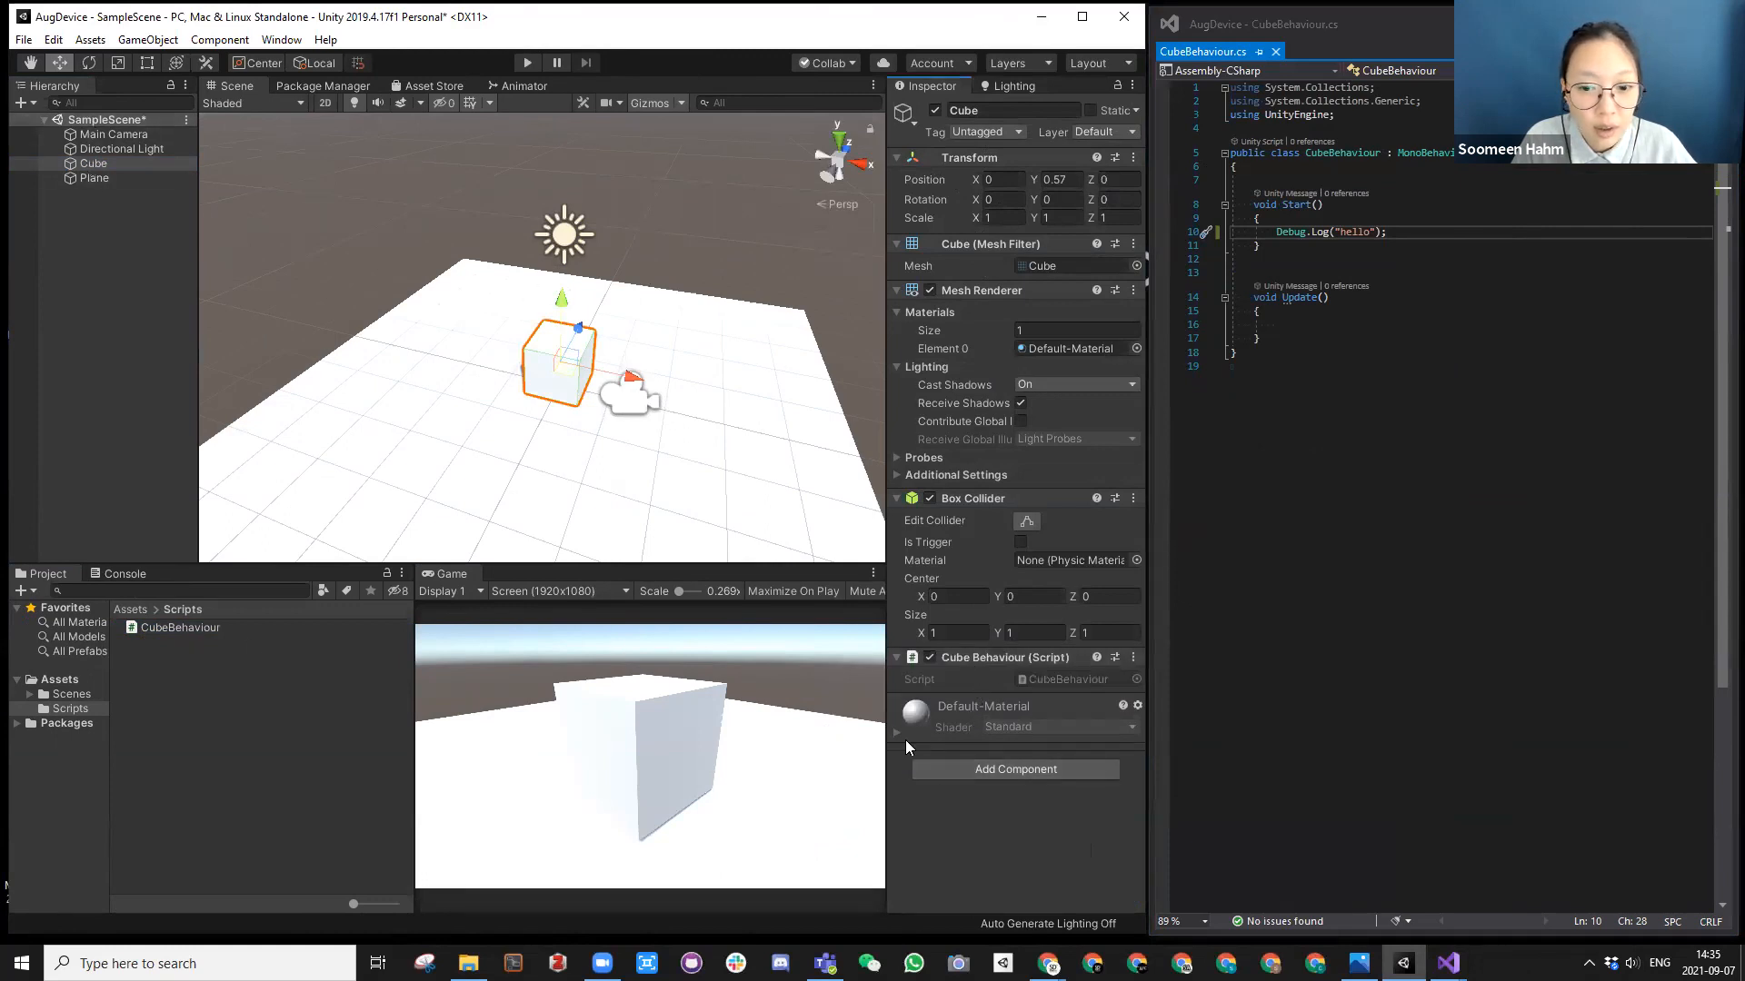
Step: View the component categories that can be added to the Cube, and close the list without adding any
{"action": "left_click", "coordinate": [1004, 768]}
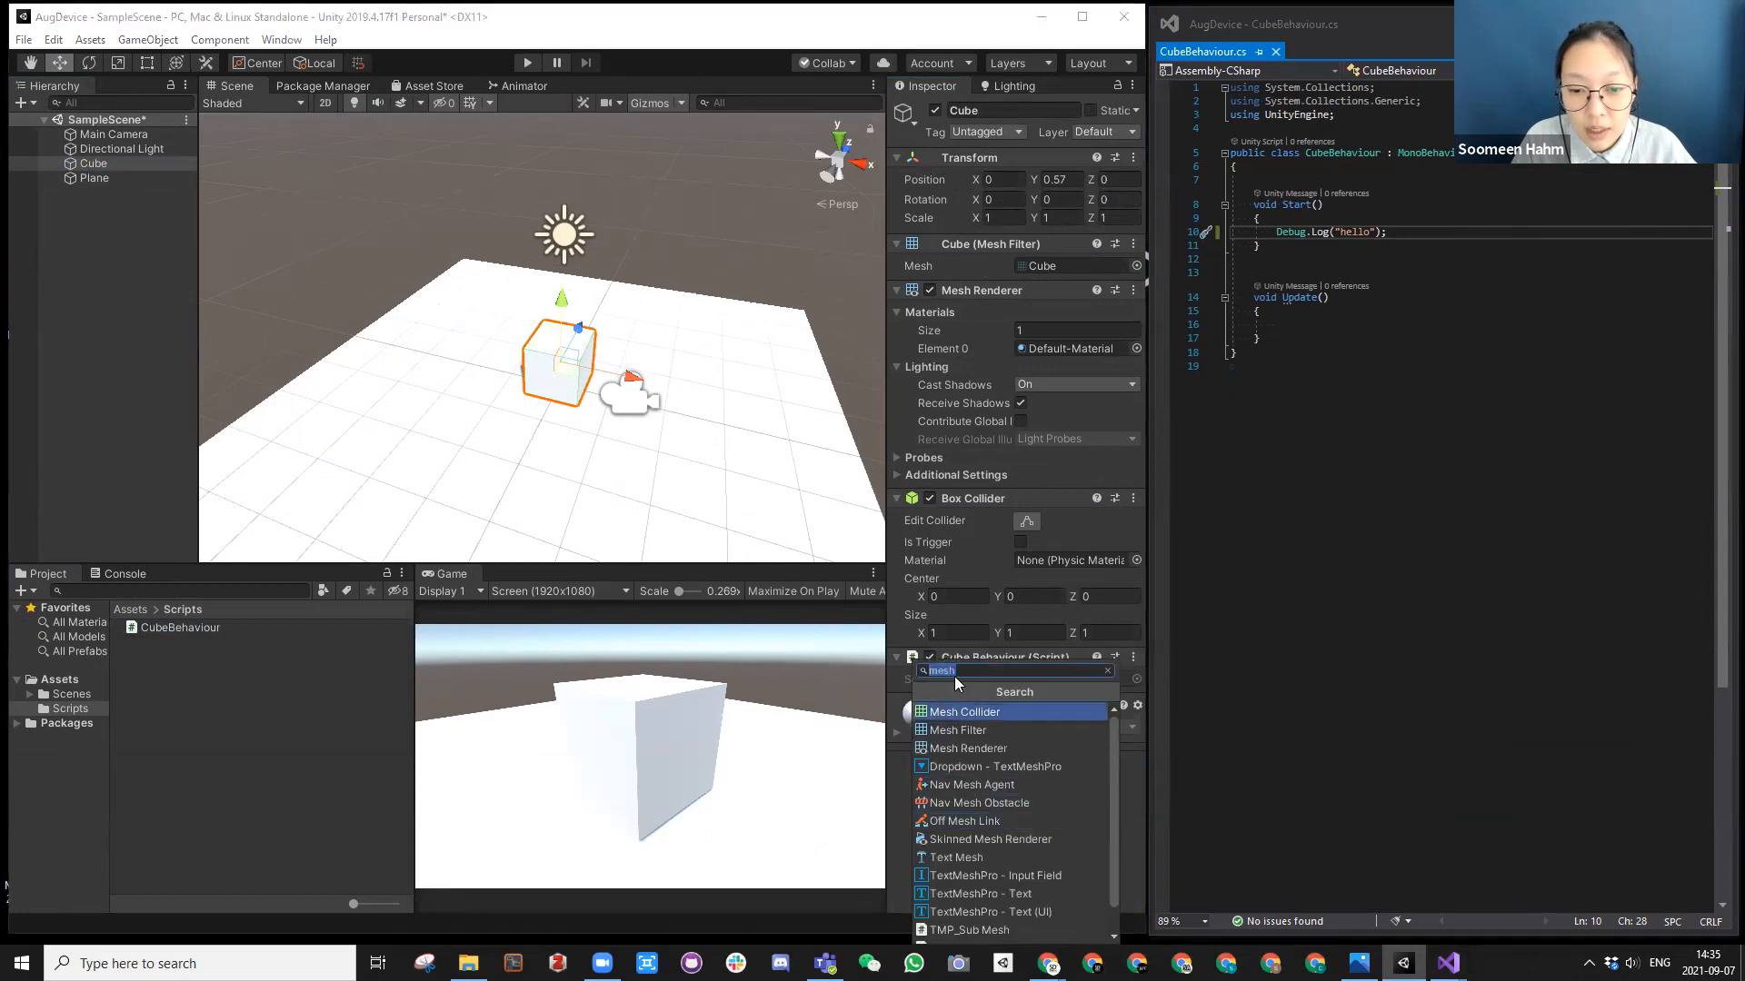
{"action": "left_click", "coordinate": [1108, 670]}
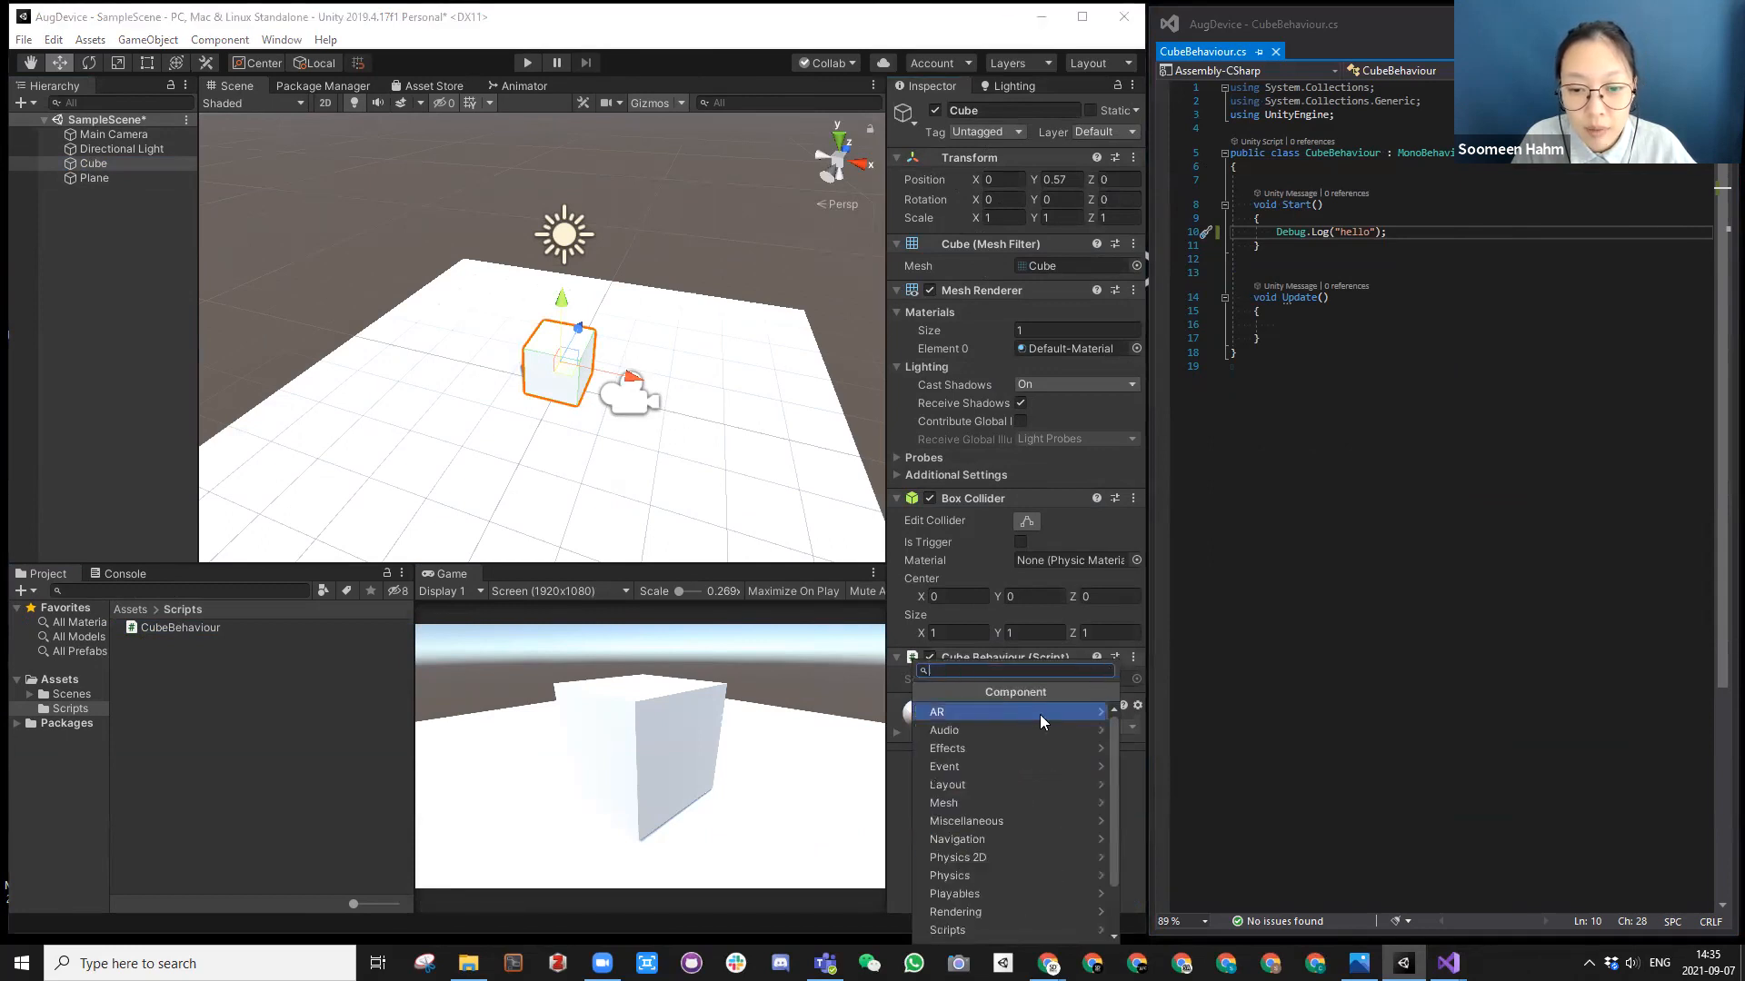
{"action": "left_click", "coordinate": [899, 805]}
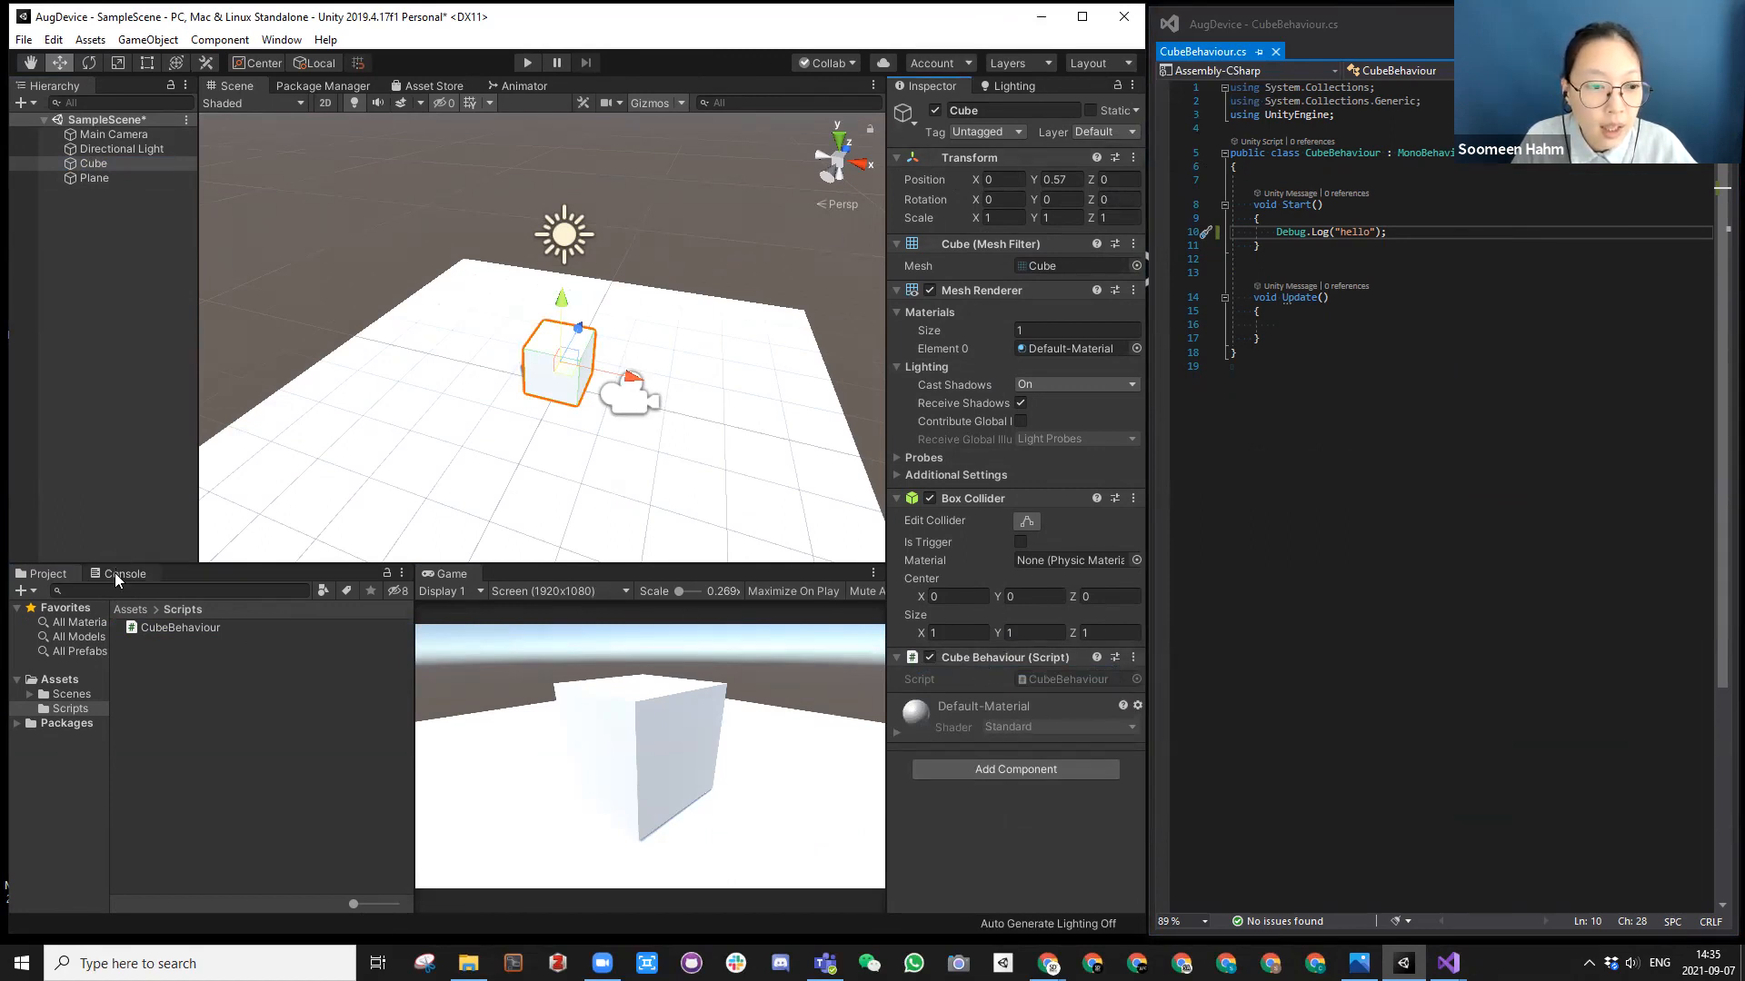
Step: Run the scene, check the script's log message in the Console, and stop Play mode
{"action": "left_click", "coordinate": [523, 62]}
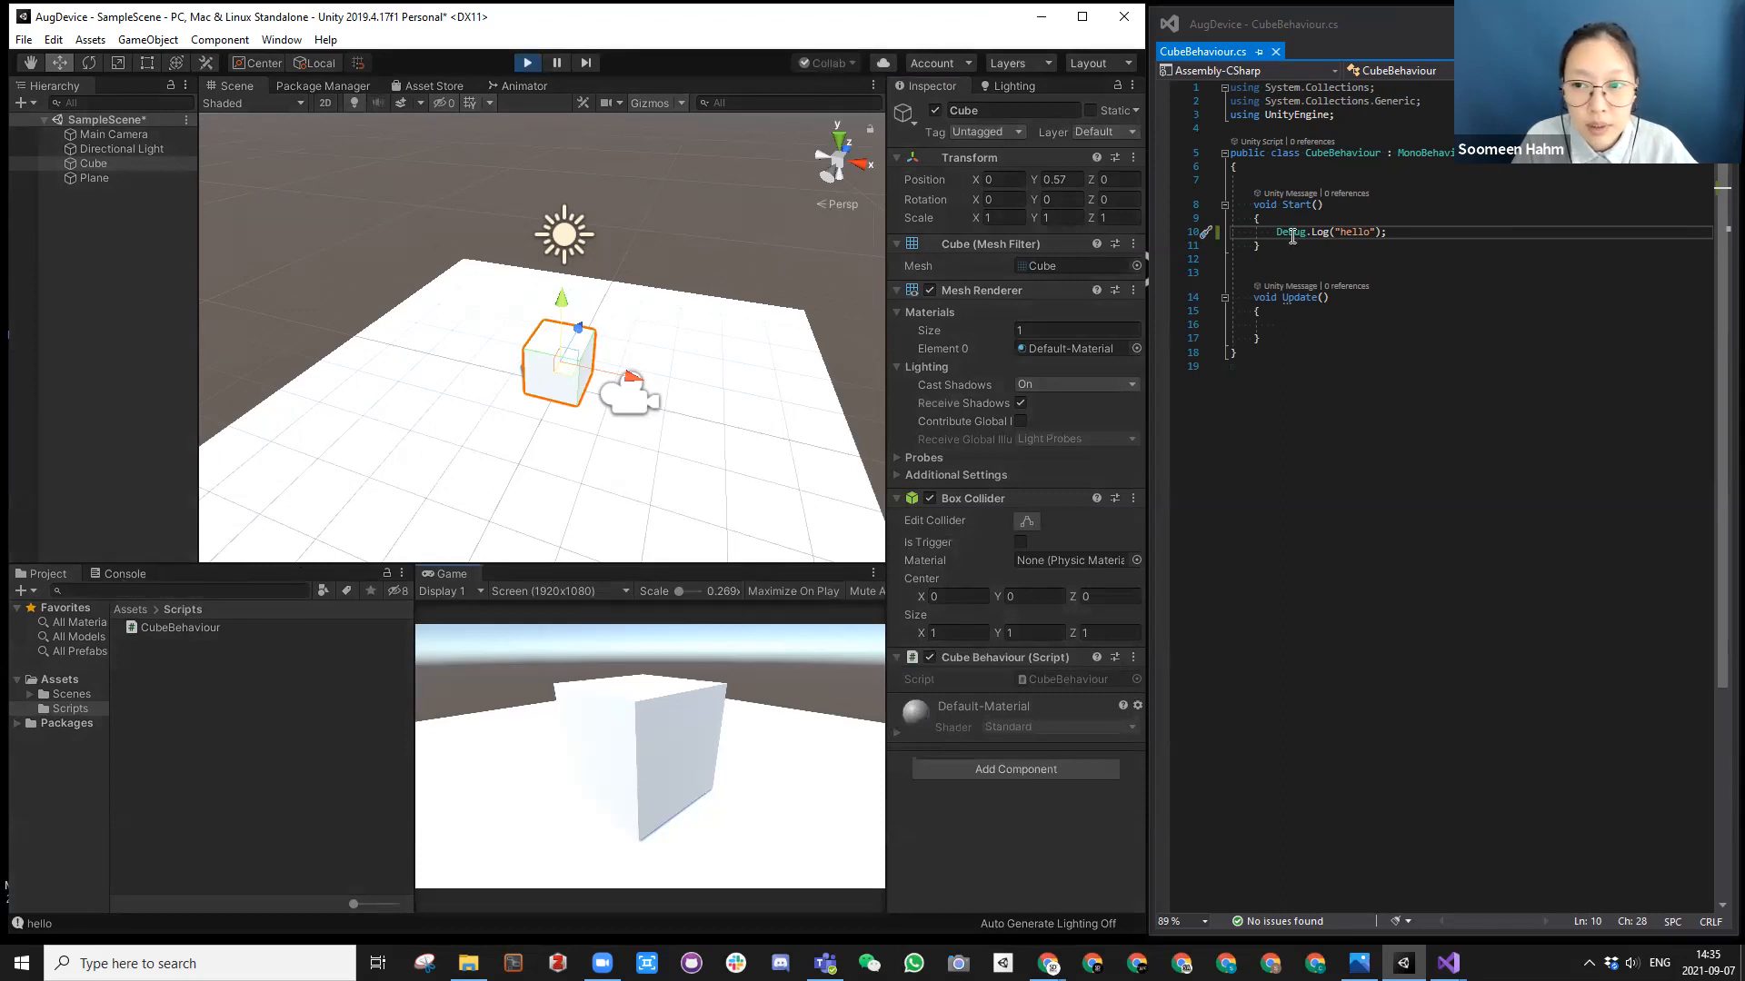
{"action": "left_click", "coordinate": [120, 574]}
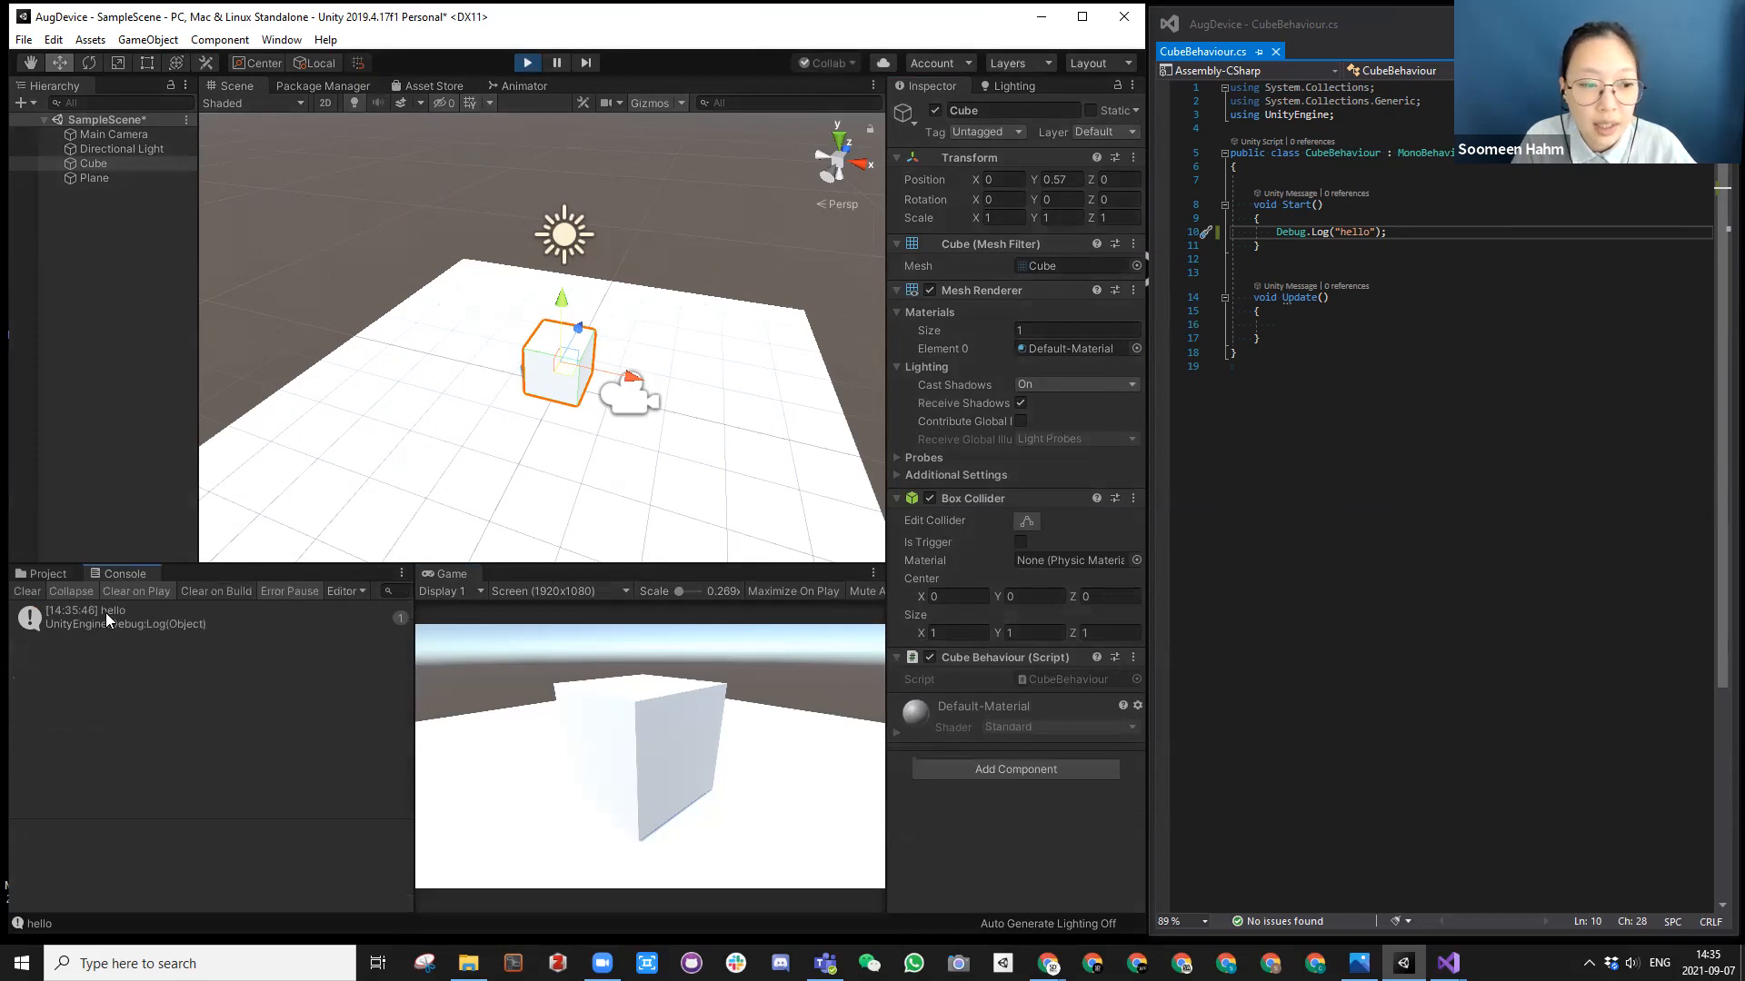
{"action": "mouse_move", "coordinate": [1319, 232]}
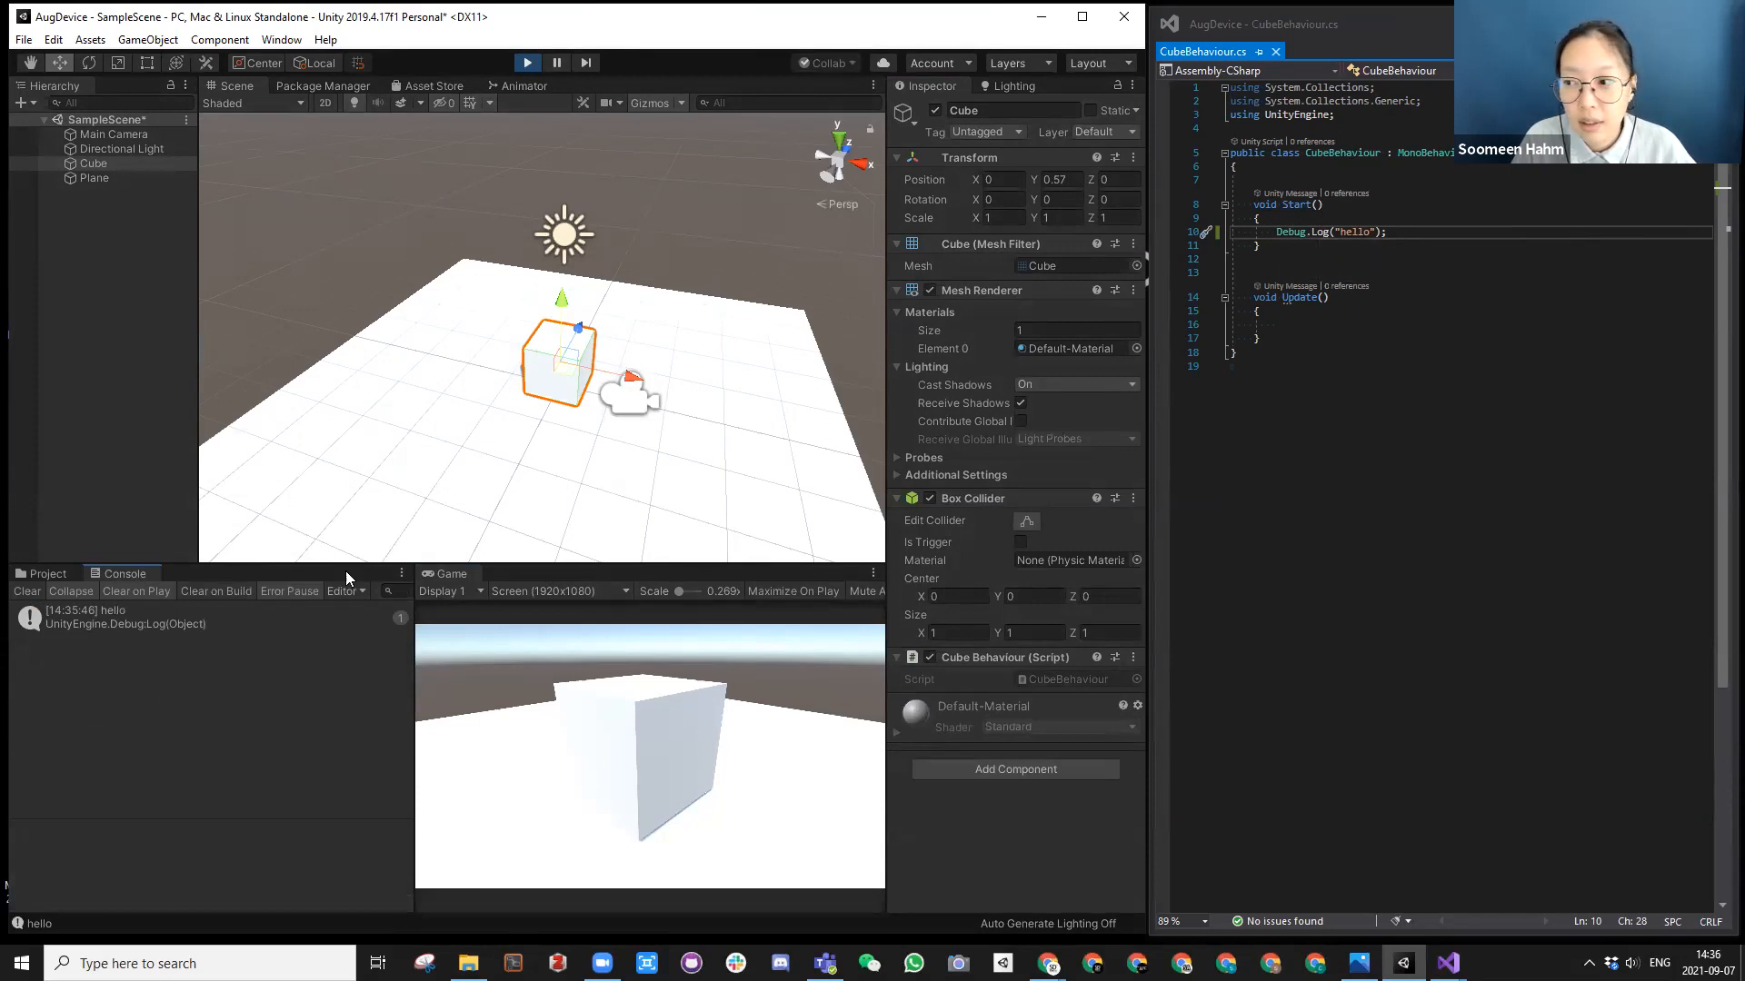
{"action": "left_click", "coordinate": [529, 63]}
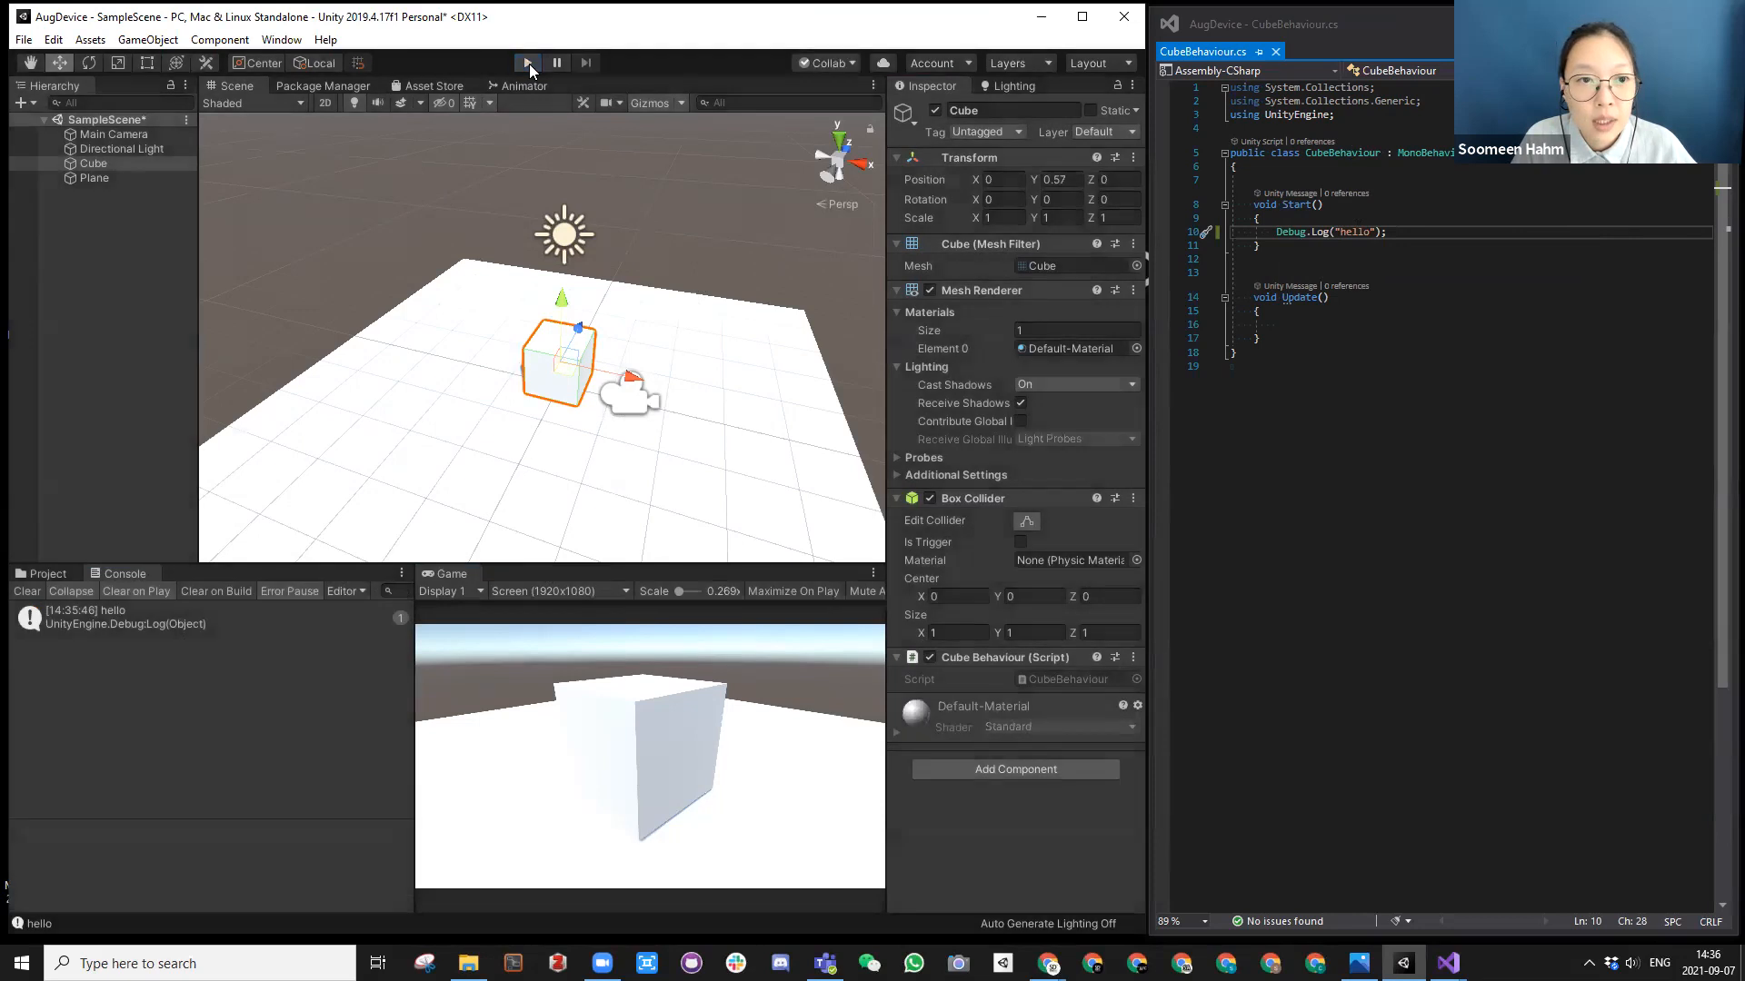
Step: Clear the Console, run the scene once more to recheck the Start() log, and stop and clear it again
{"action": "left_click", "coordinate": [27, 592]}
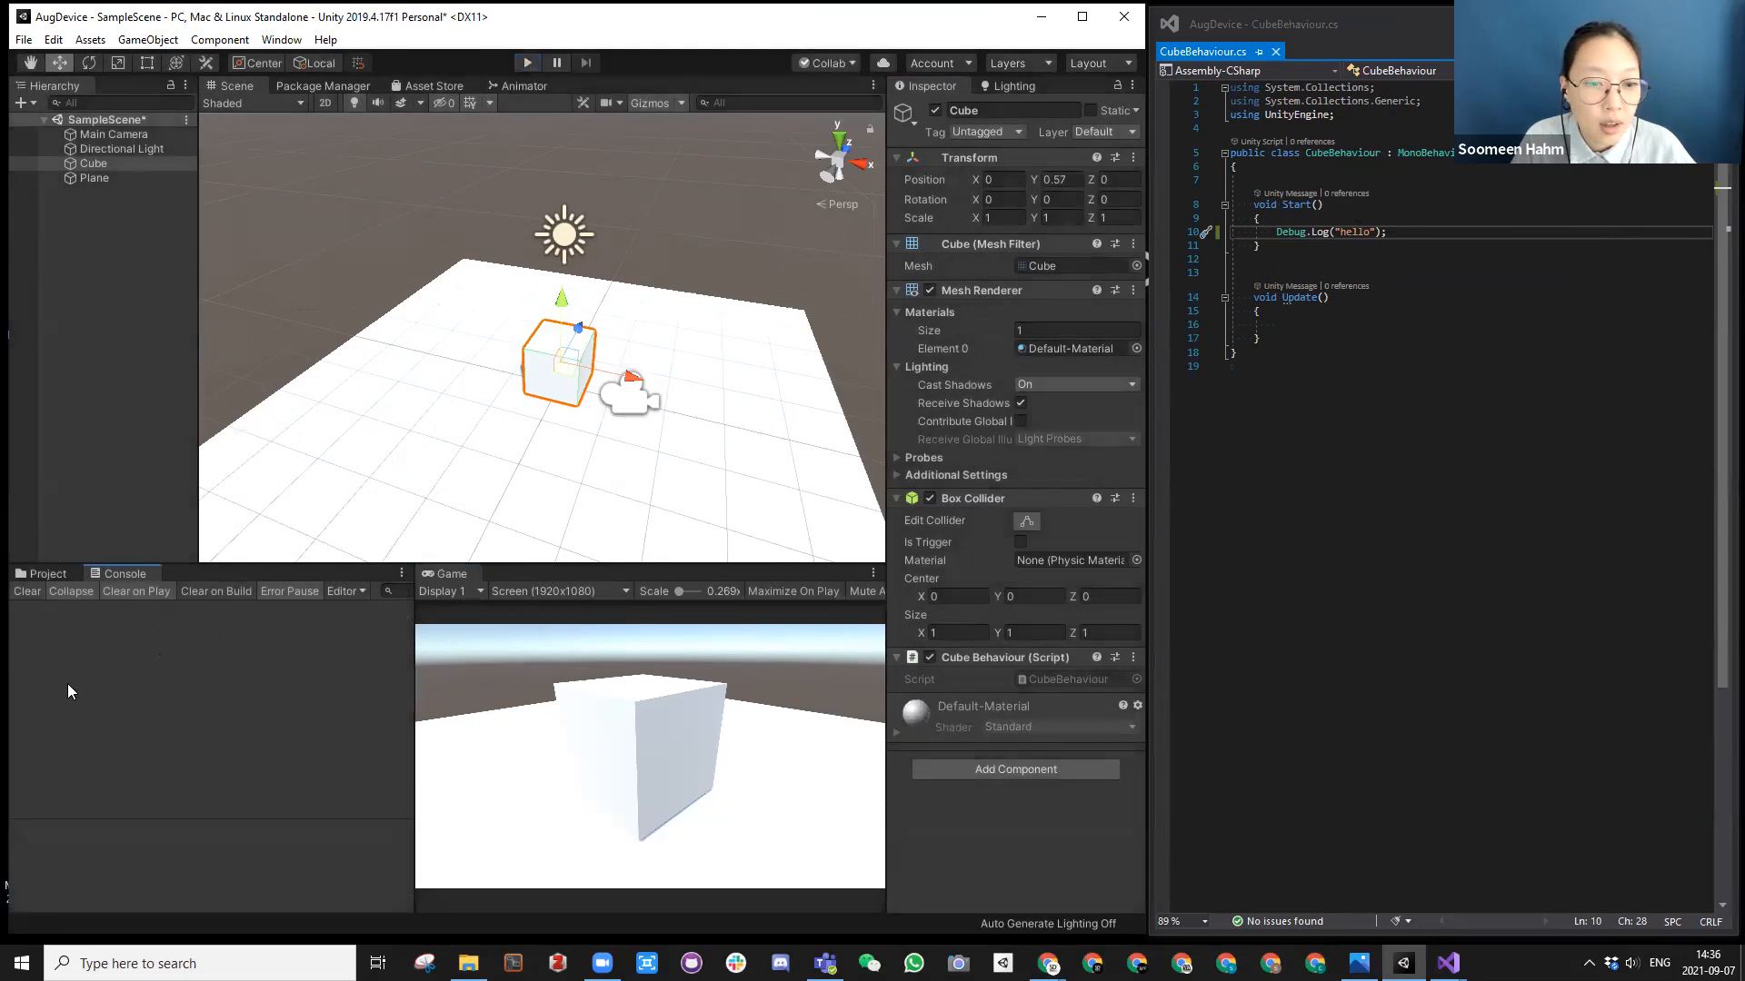
{"action": "left_click", "coordinate": [529, 63]}
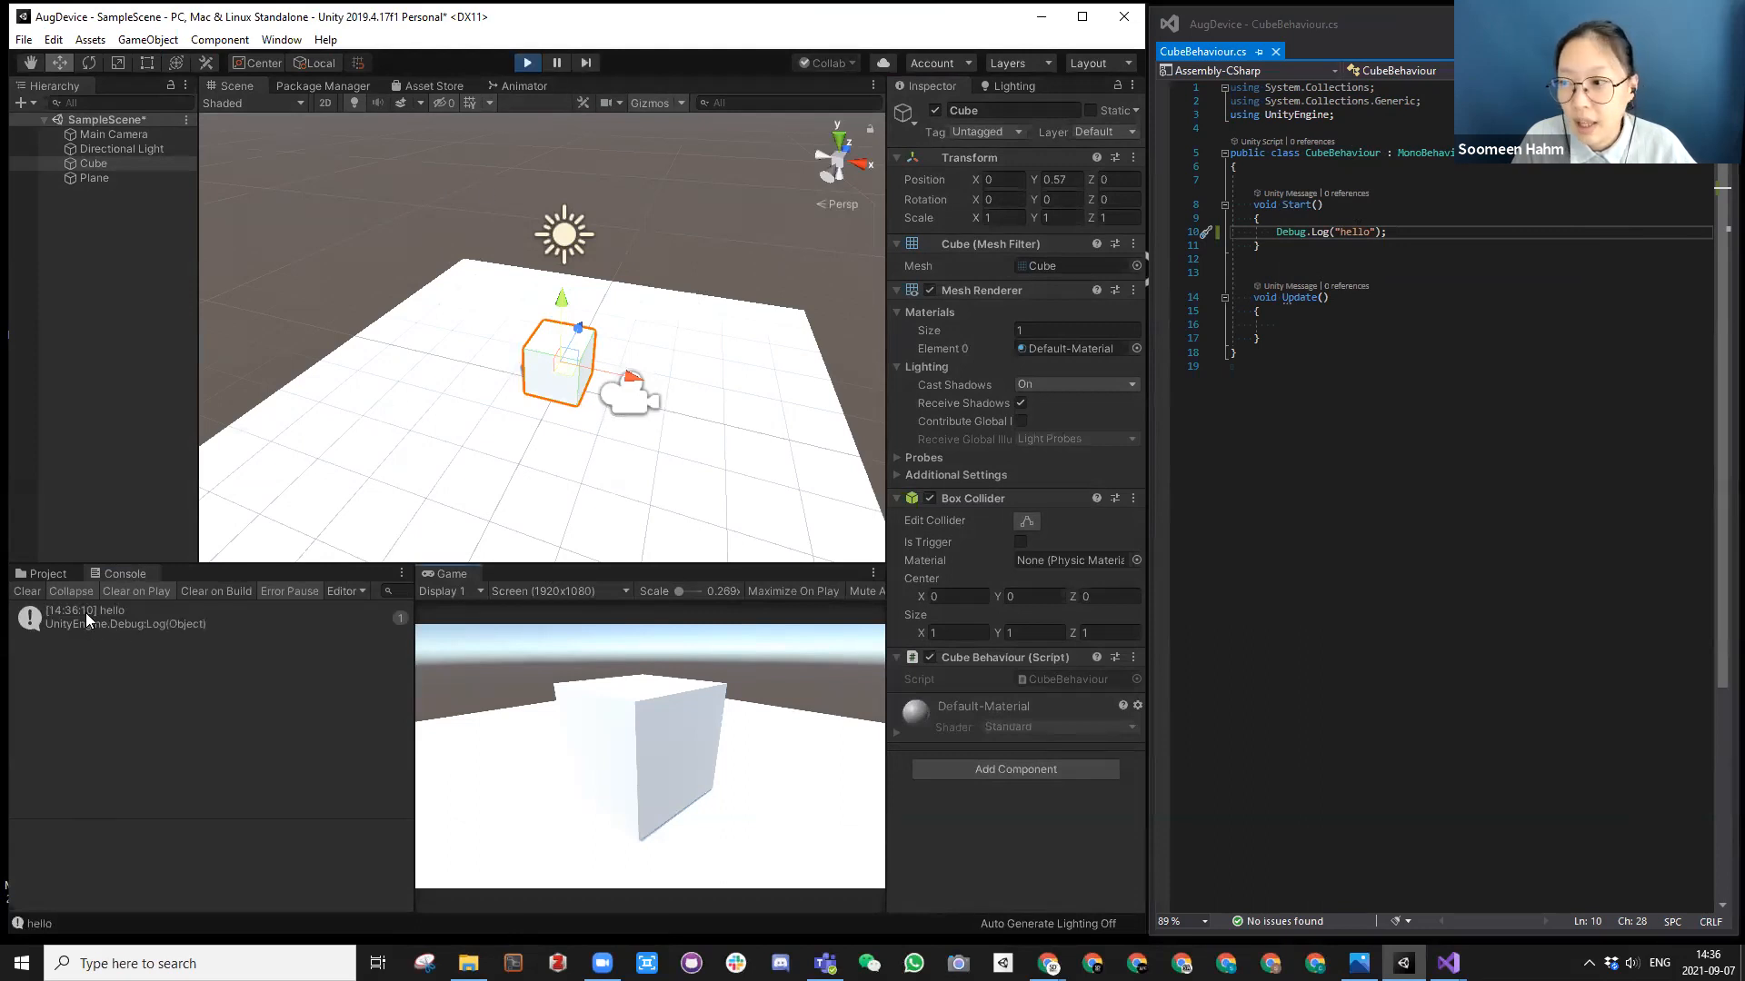
{"action": "left_click", "coordinate": [529, 63]}
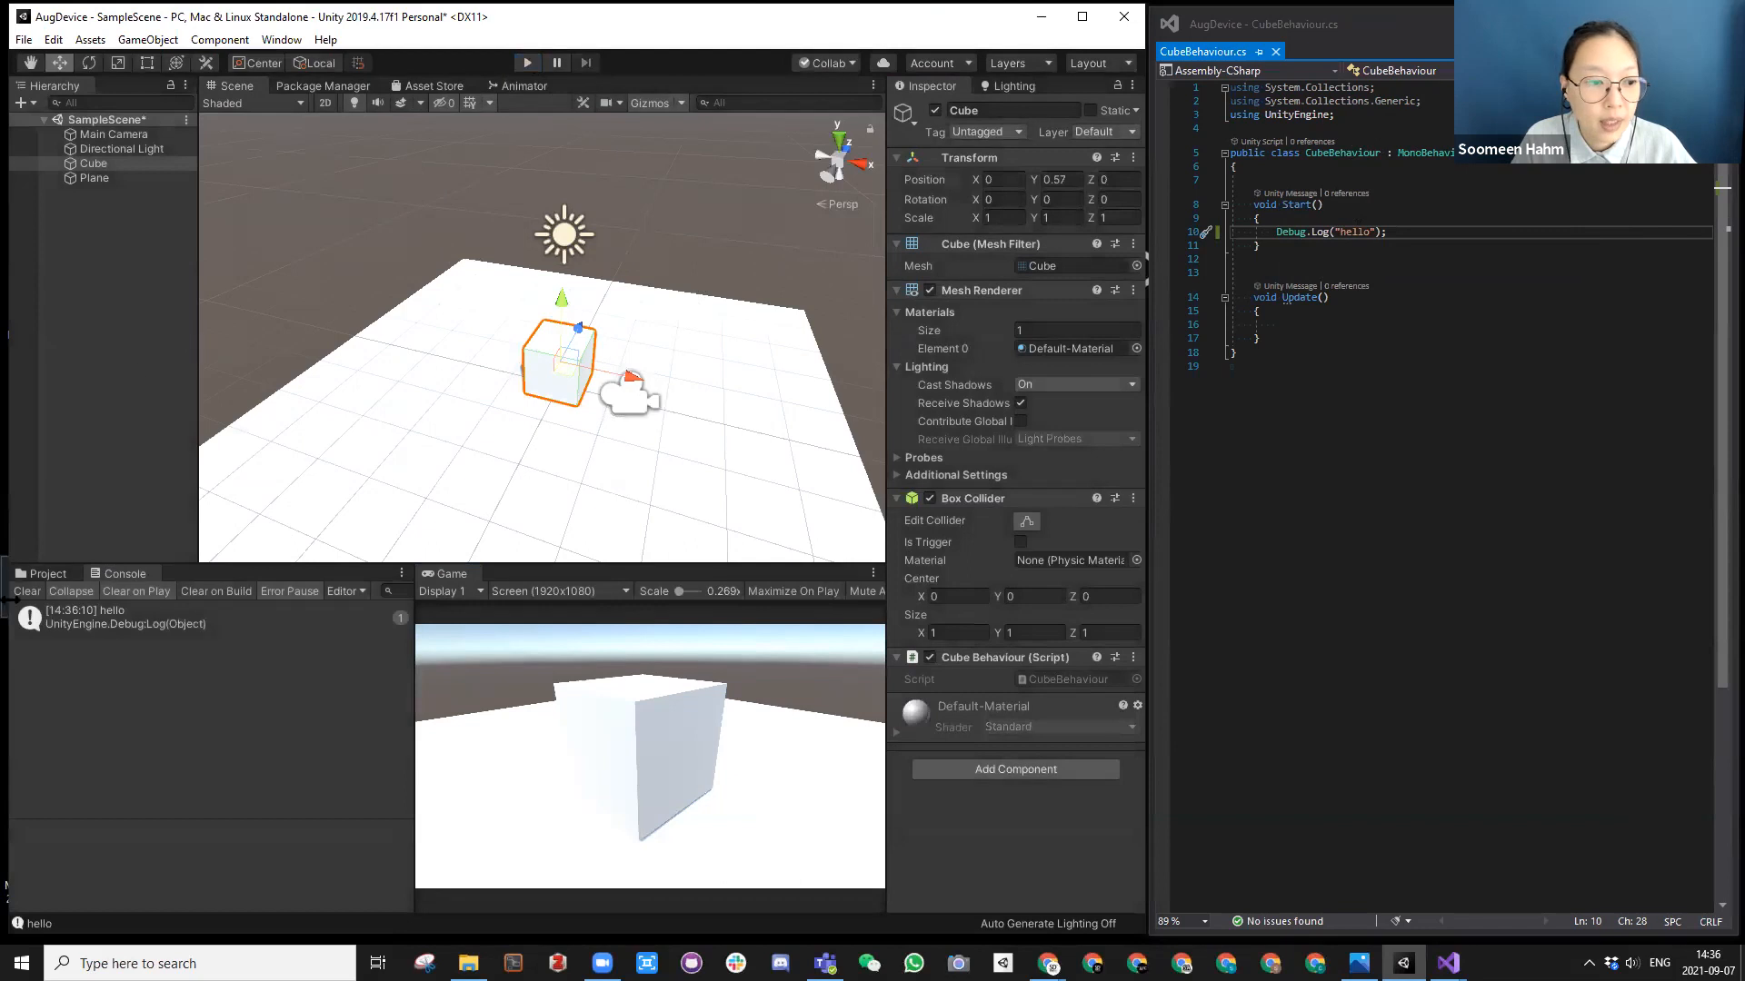
{"action": "left_click", "coordinate": [27, 592]}
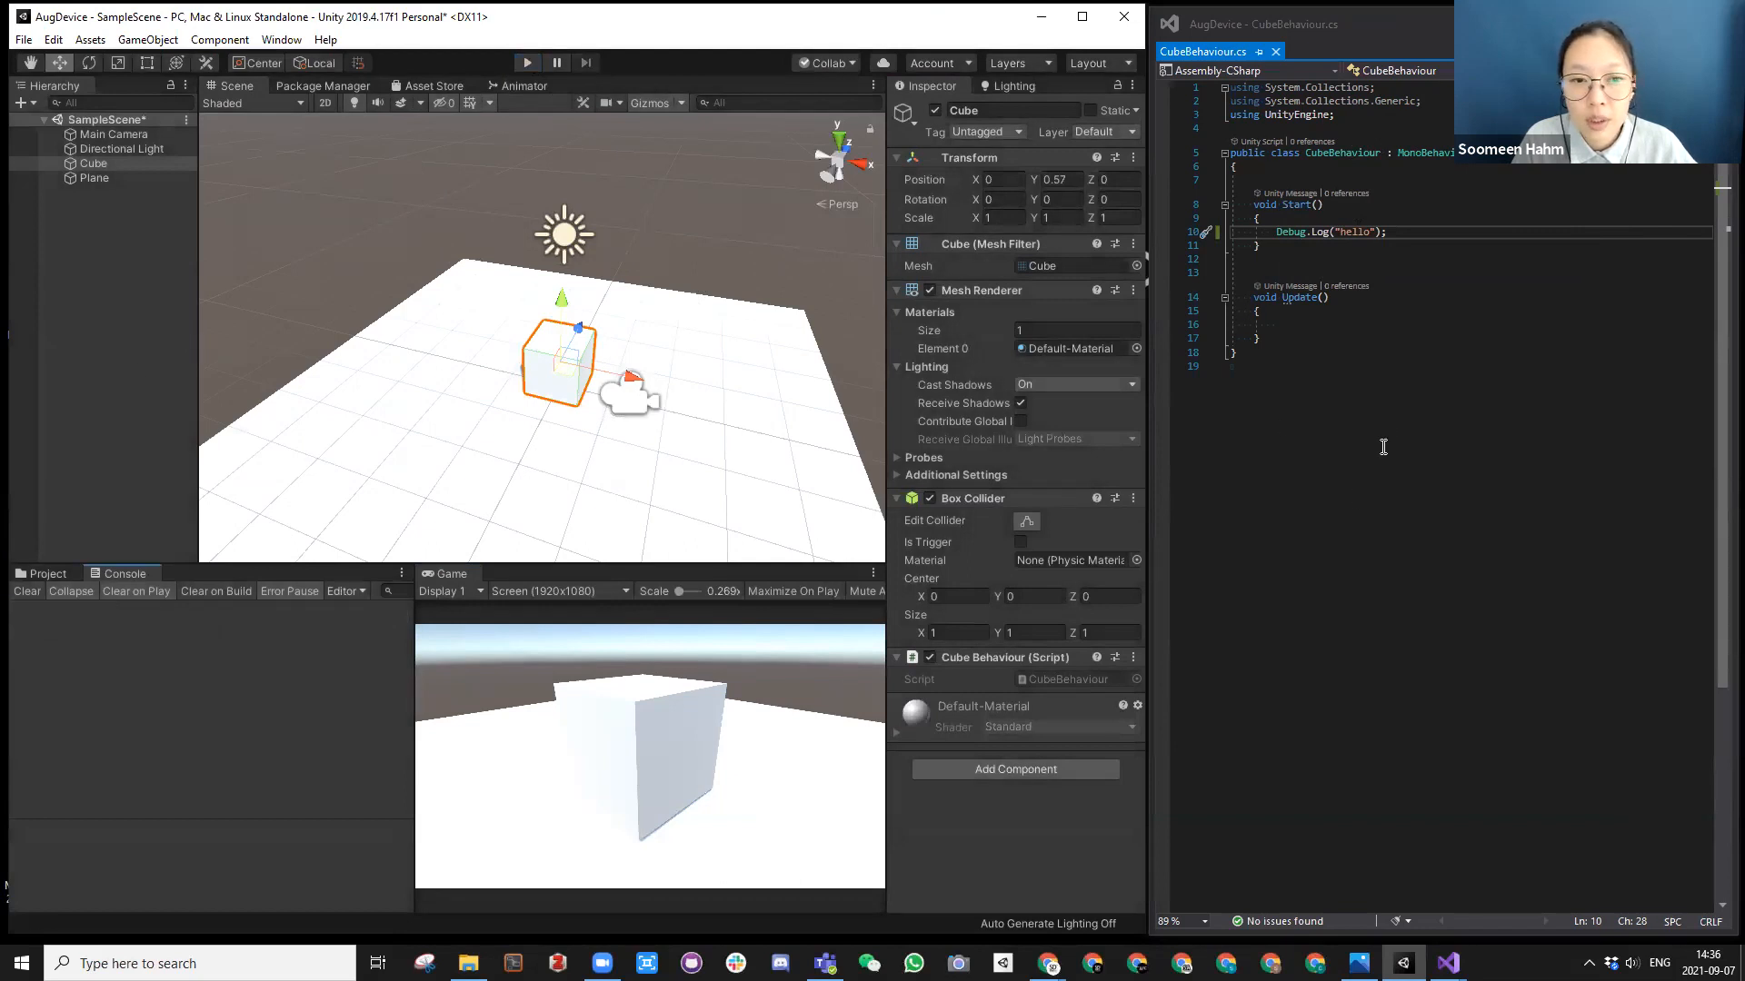
Step: Add the statement Debug.Log("bye"); inside the Update() method of CubeBehaviour.cs and save the script
{"action": "left_click", "coordinate": [1335, 324]}
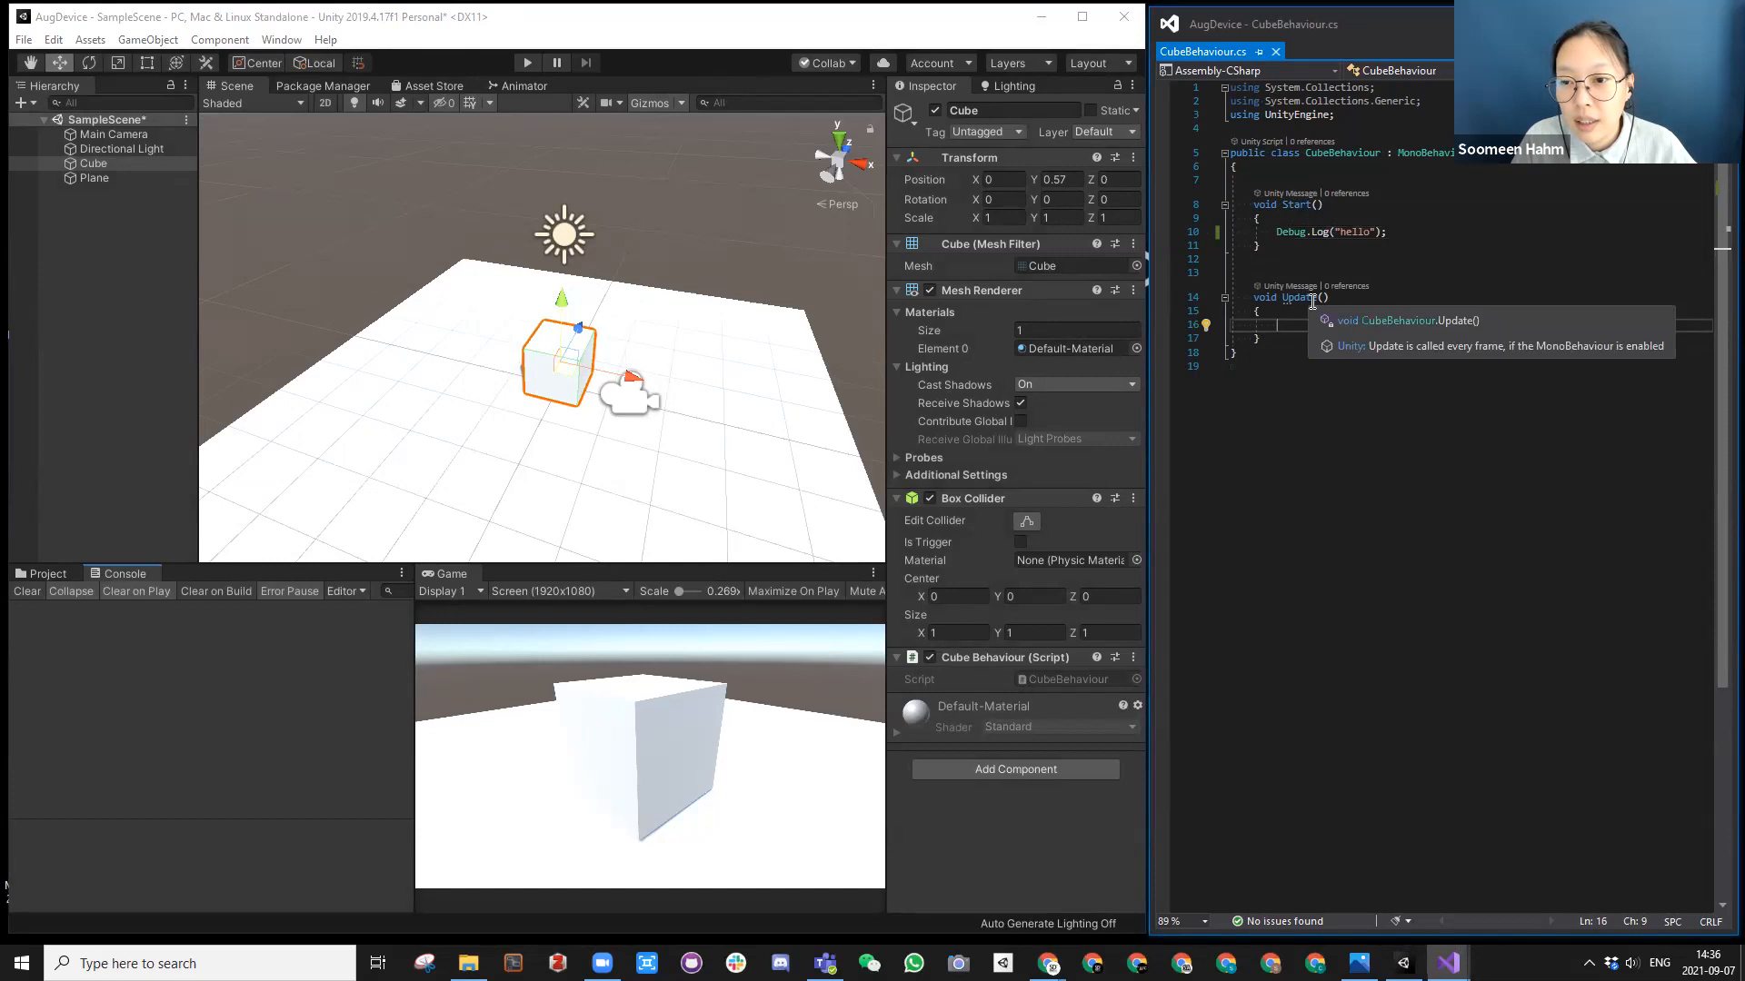
{"action": "type", "text": "De"}
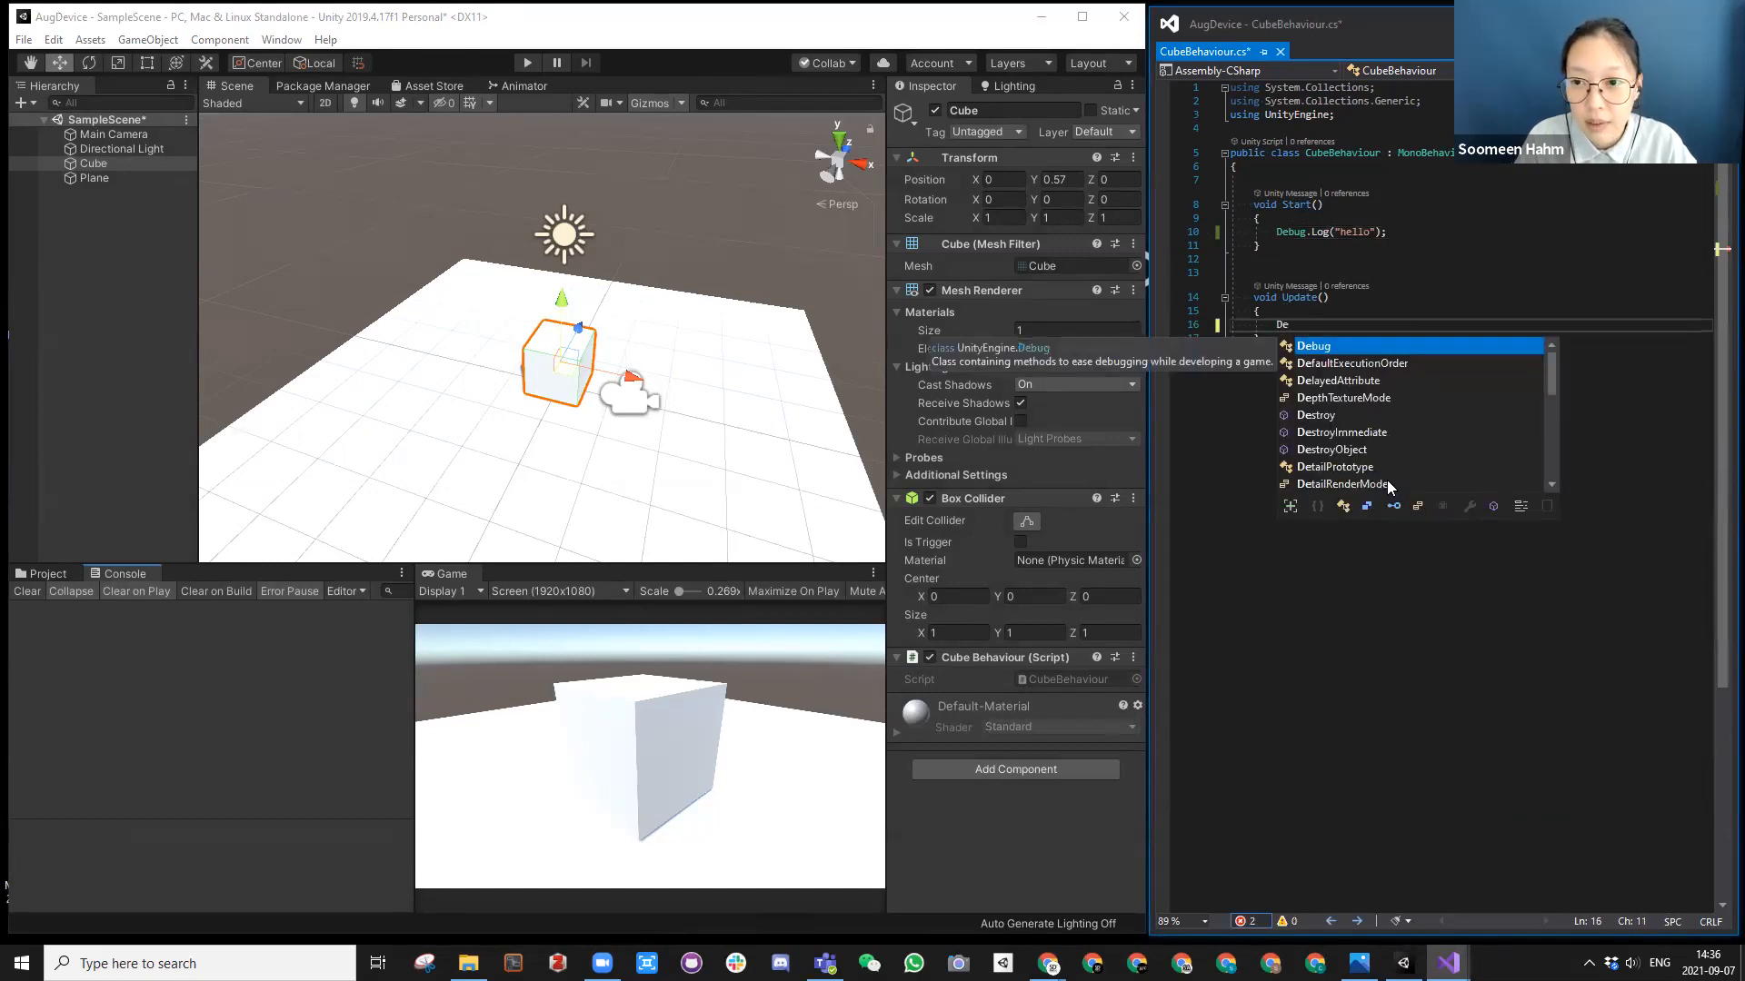
{"action": "type", "text": "bug.Log("}
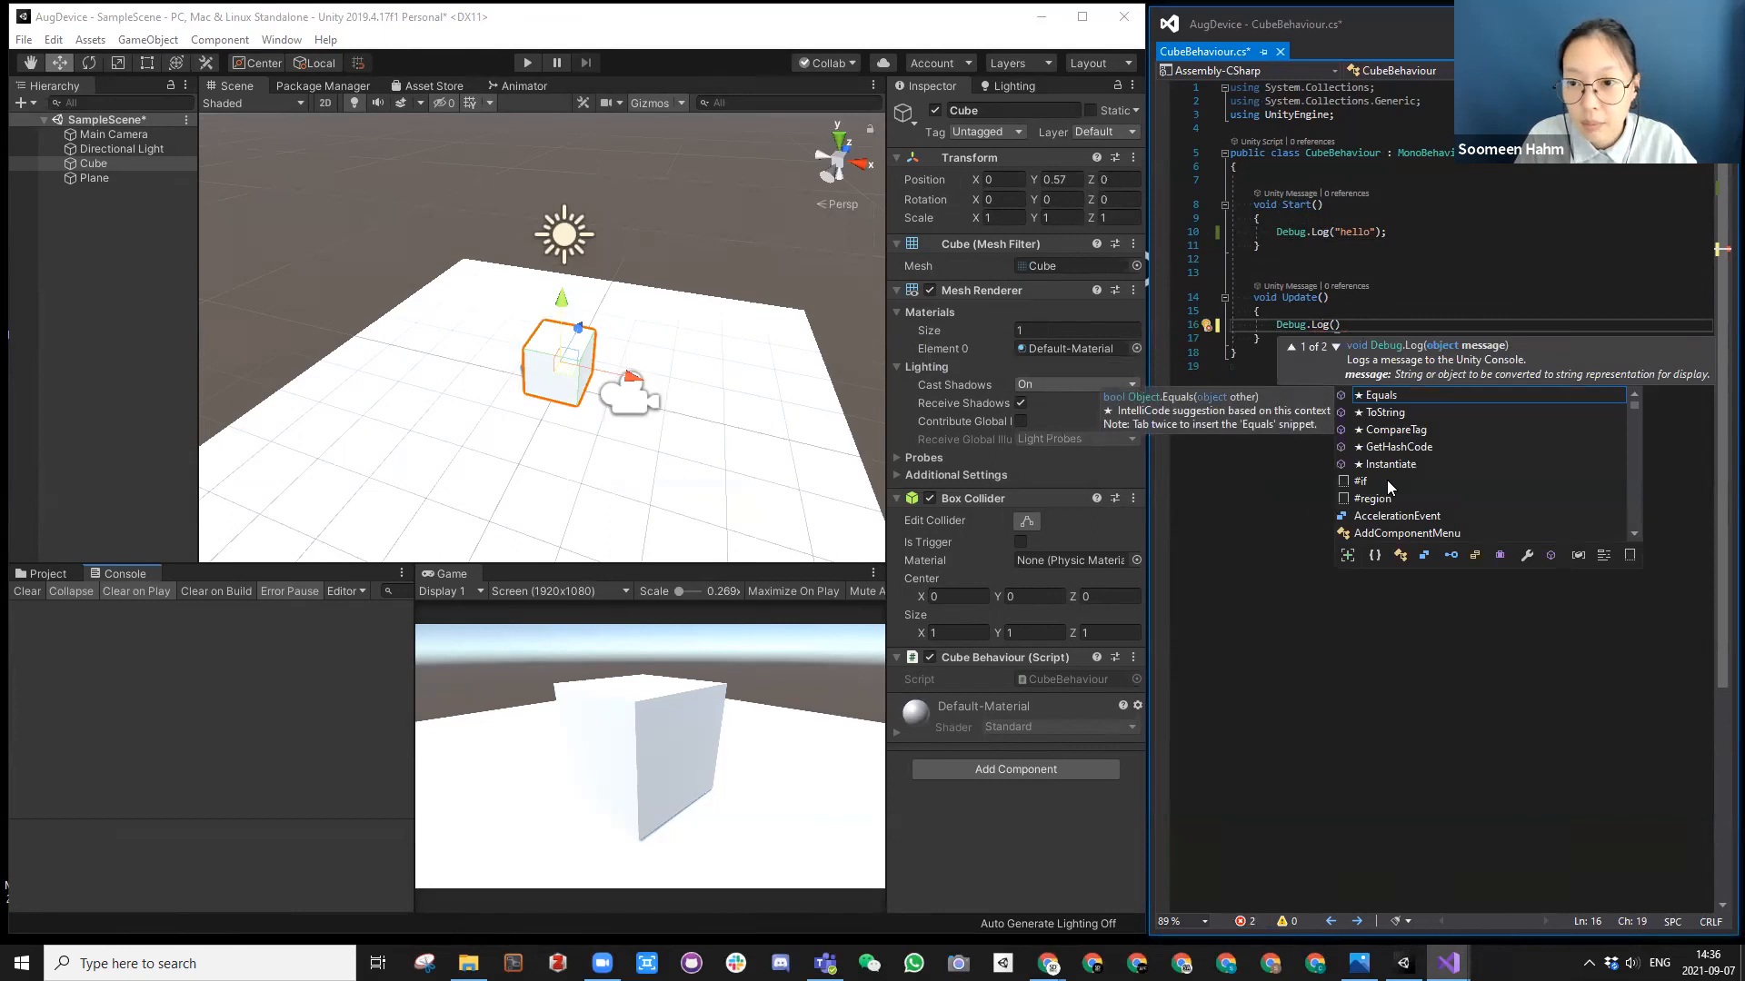
{"action": "type", "text": "\"bye\");"}
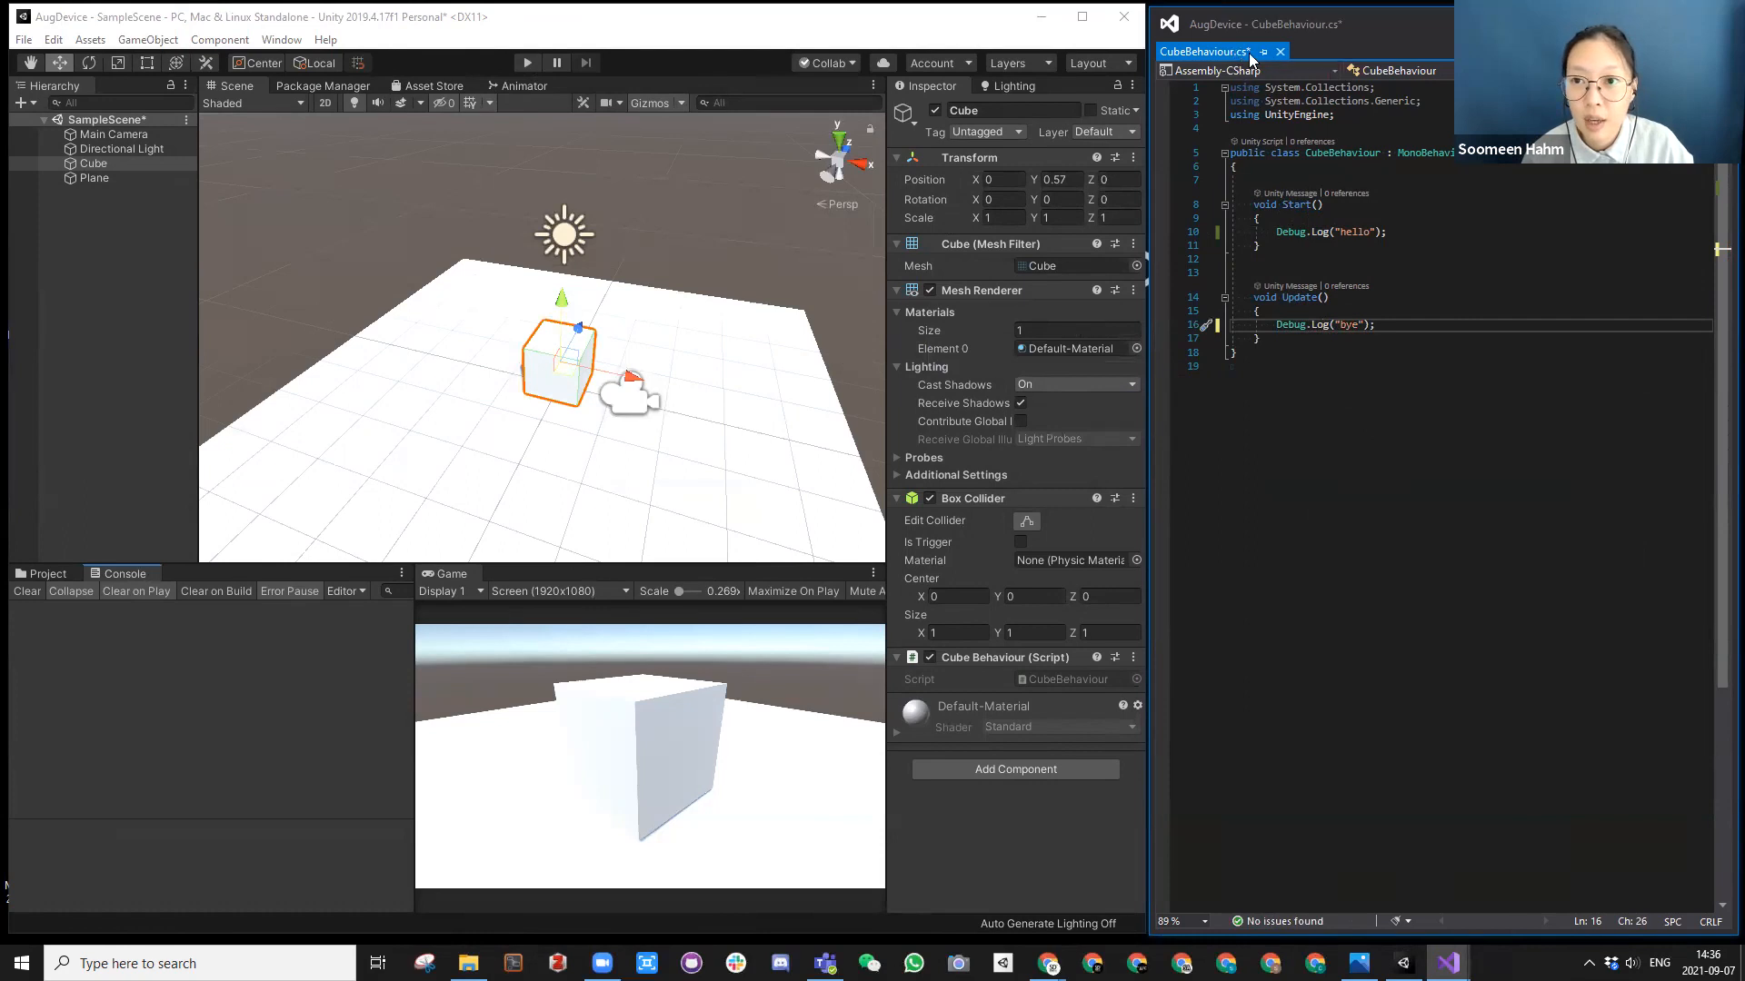
{"action": "left_click", "coordinate": [1320, 311]}
{"action": "key", "text": "ctrl+s"}
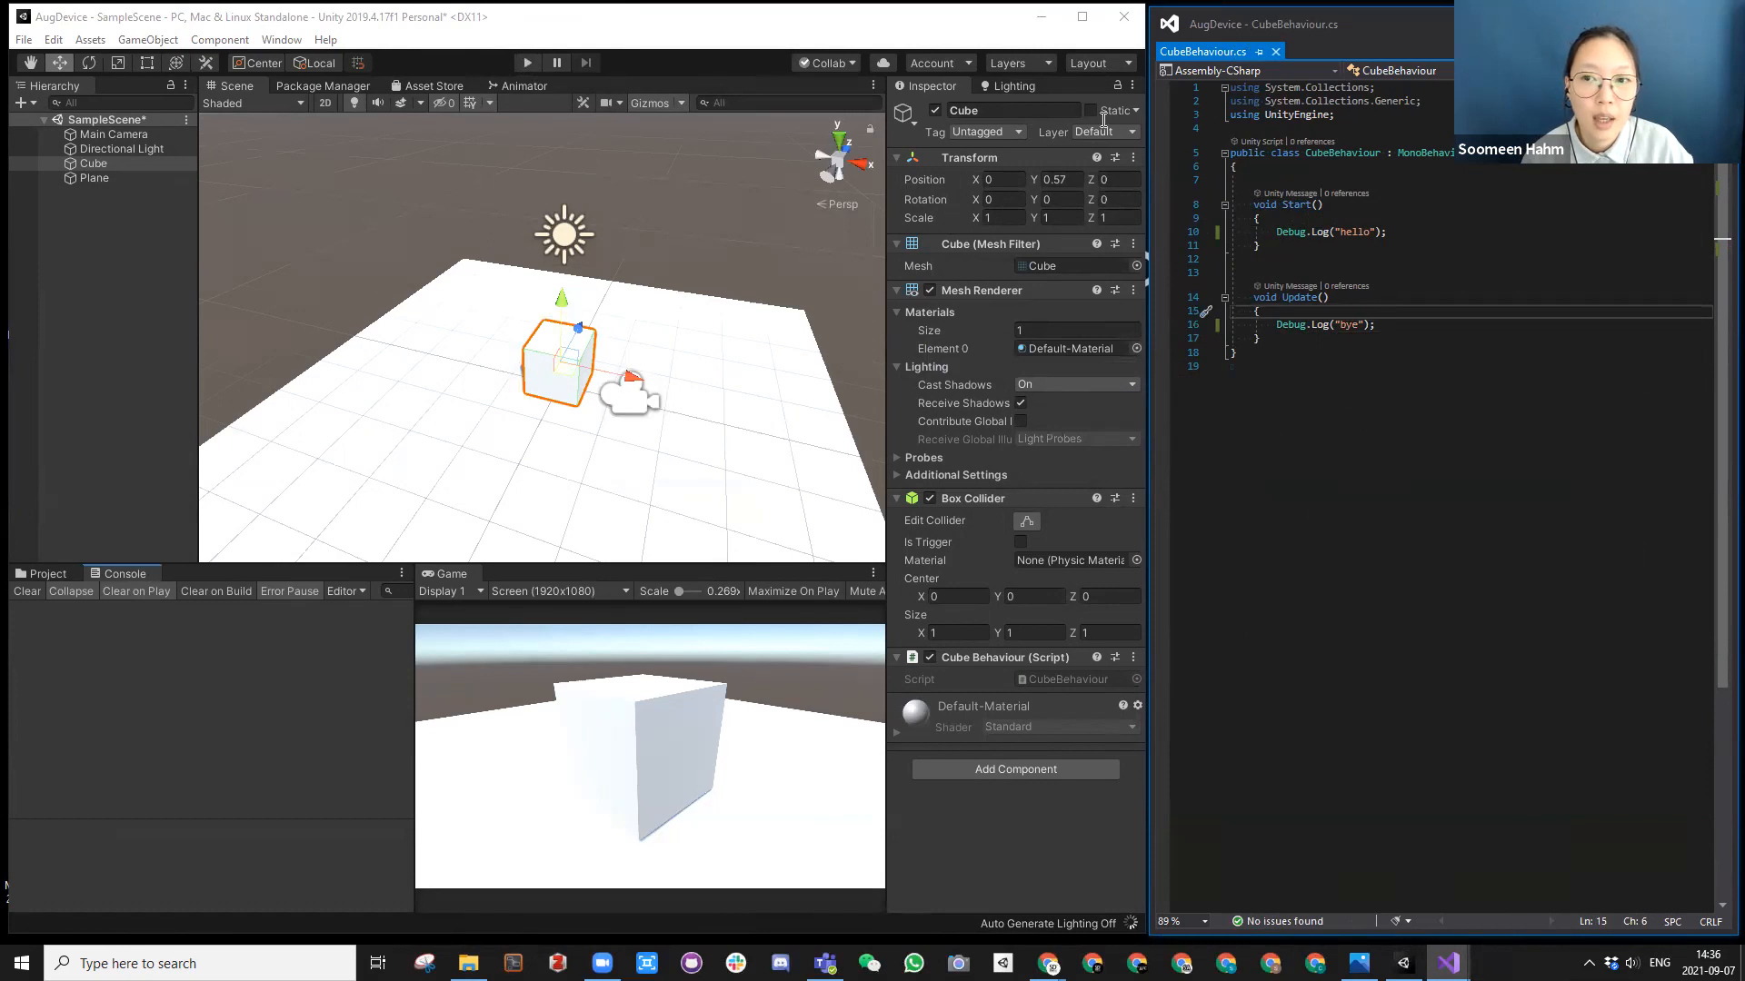
Step: Run the scene, check the messages logged by Start() and Update() in the Console, and stop Play mode
{"action": "left_click", "coordinate": [527, 62]}
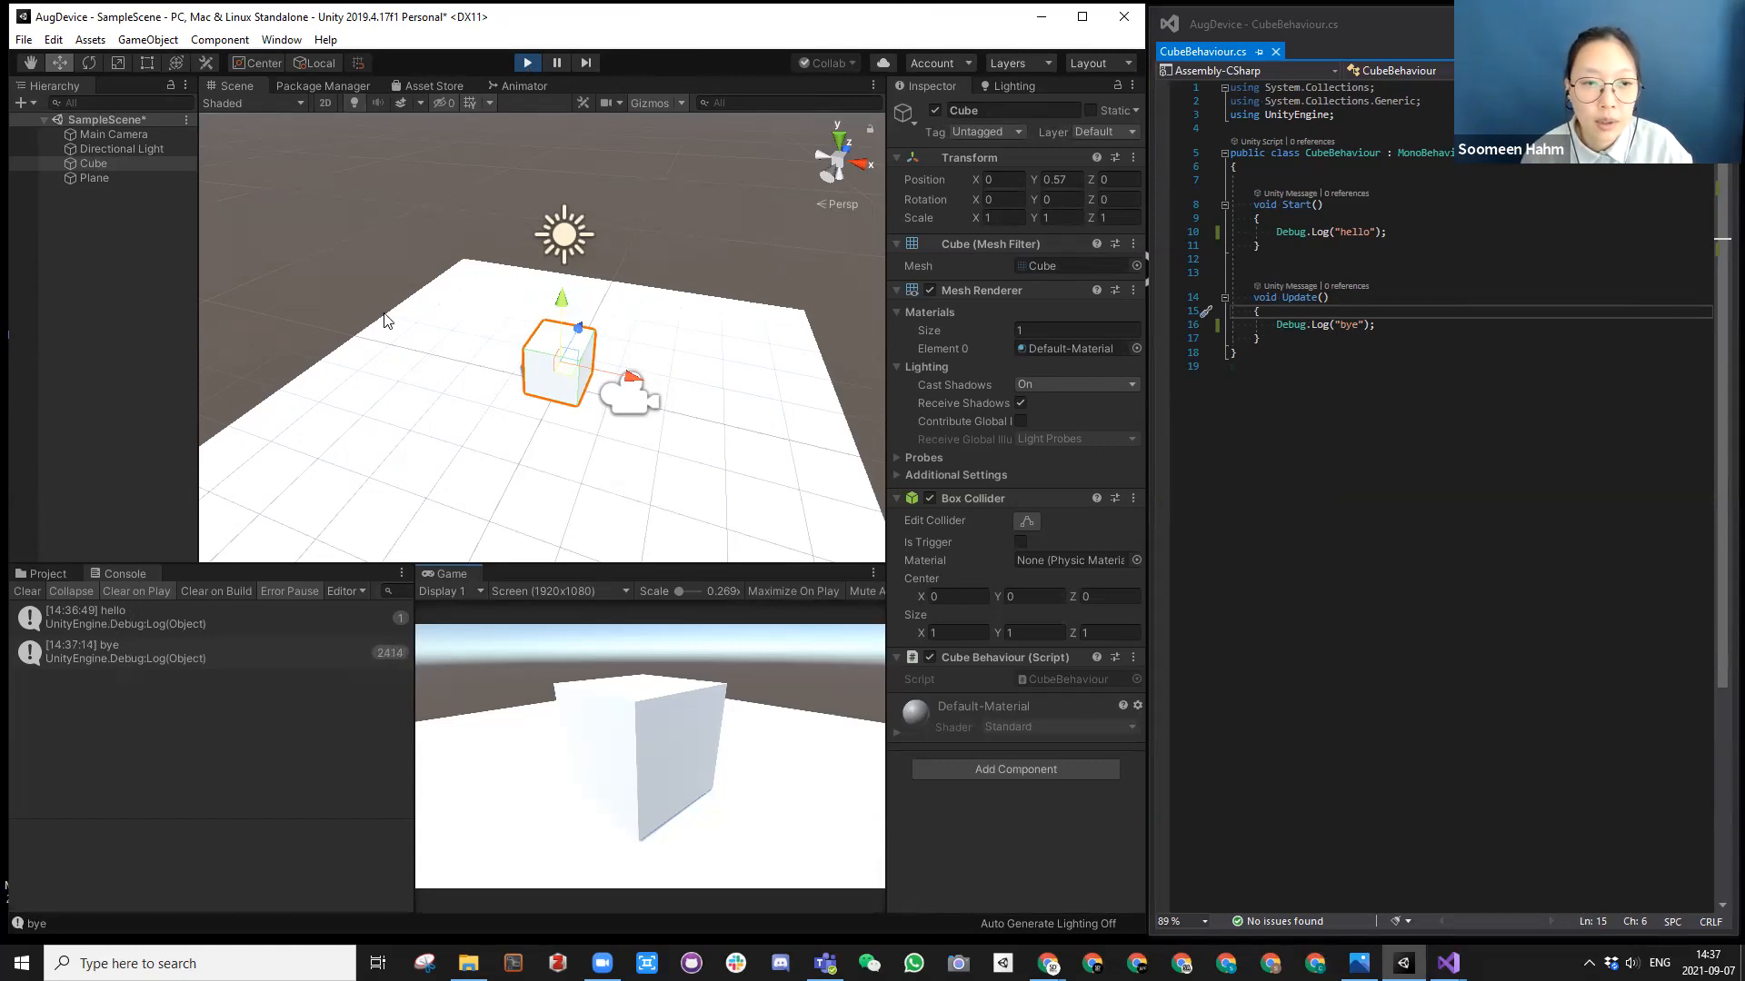
{"action": "left_click", "coordinate": [527, 63]}
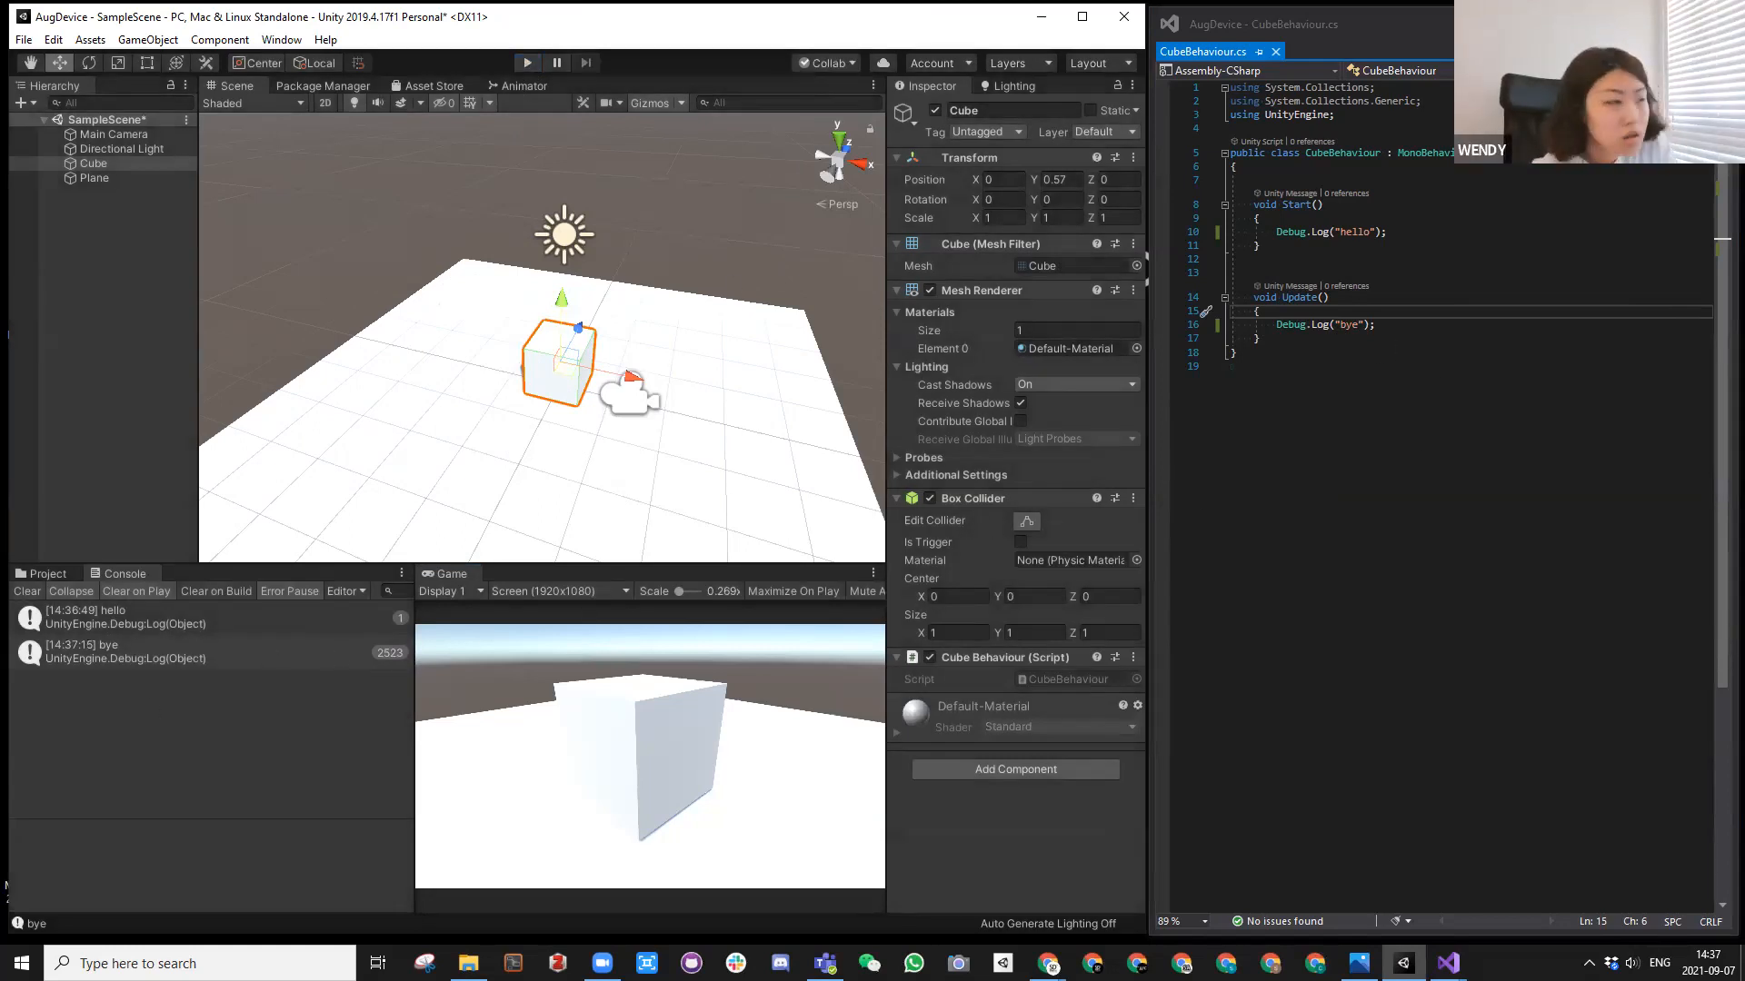
{"action": "key", "text": "alt+Tab"}
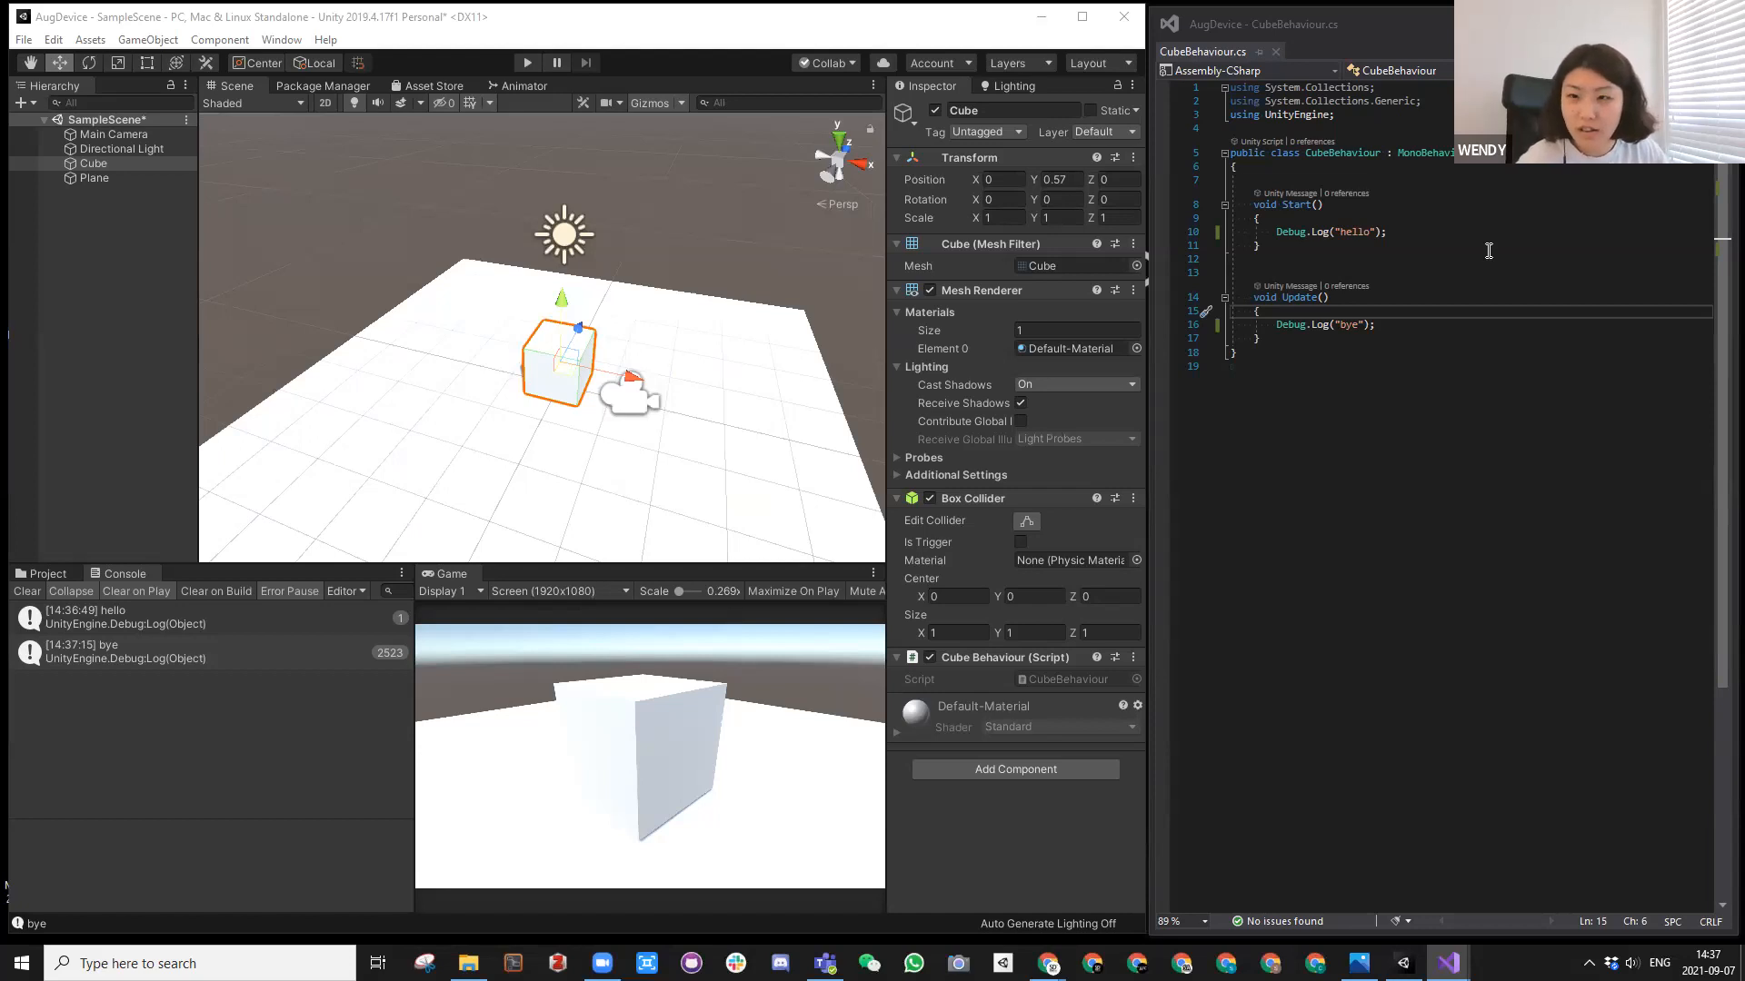
Step: Try to add another using directive for UnityEngine's Debug below using UnityEngine;, and remove its text again
{"action": "left_click", "coordinate": [1366, 113]}
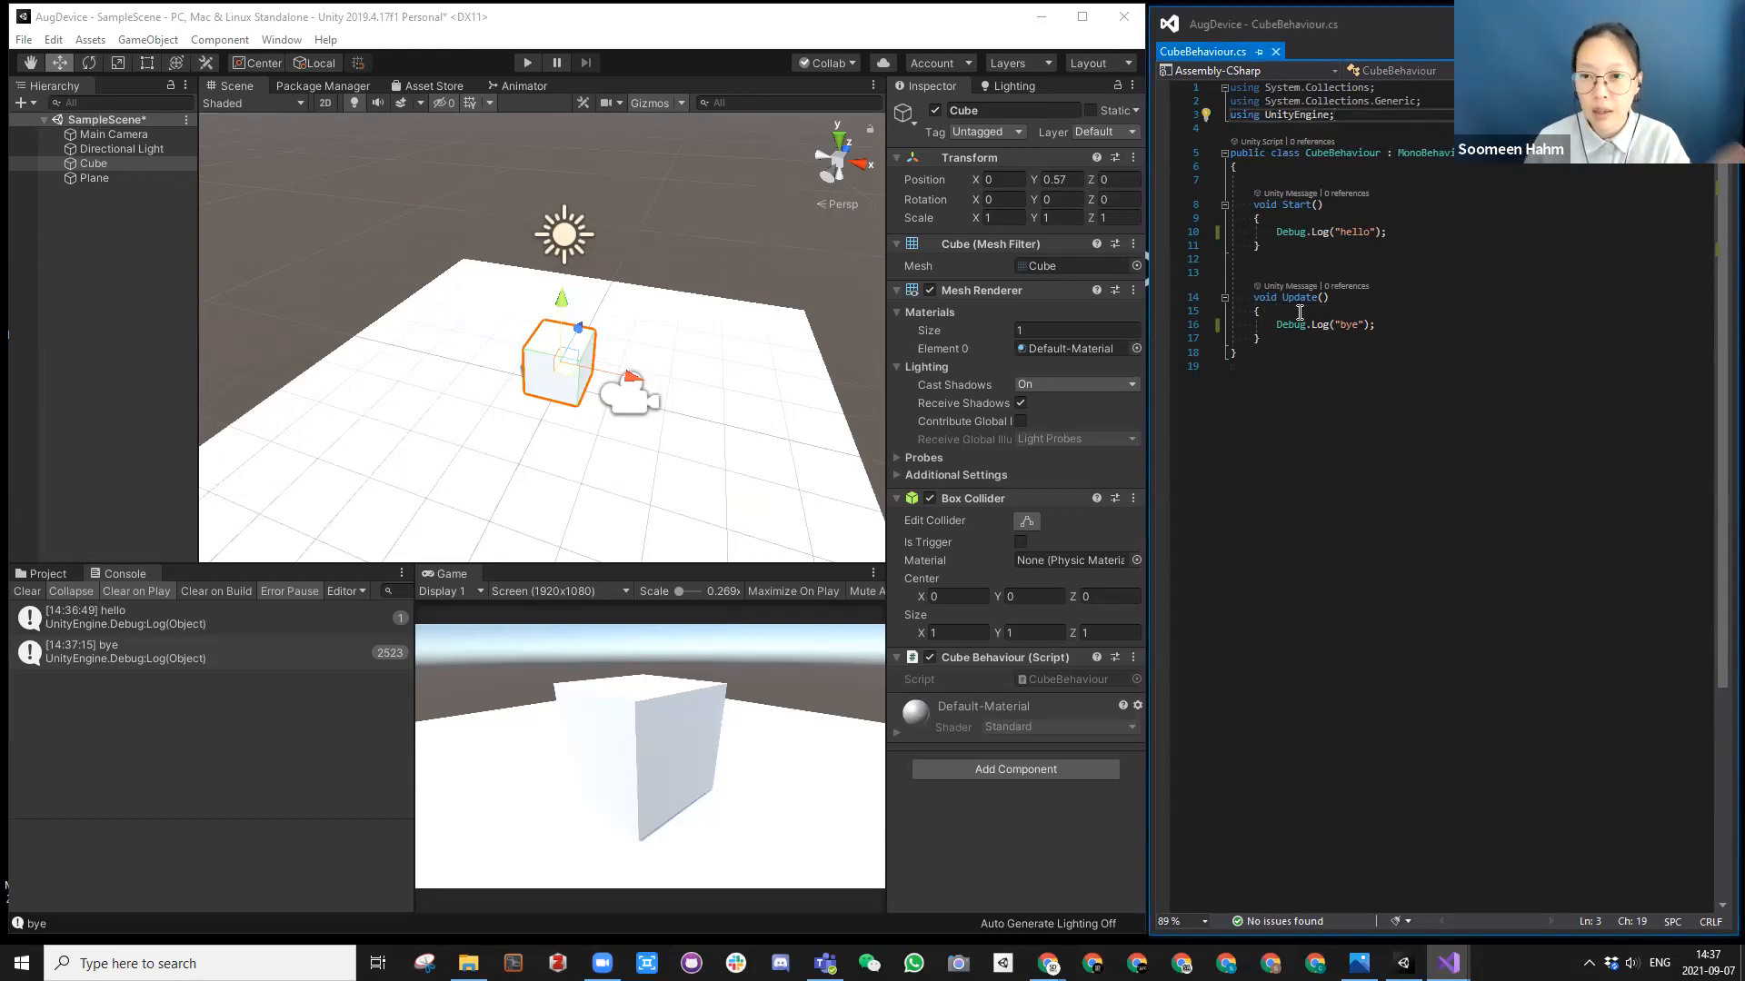
{"action": "key", "text": "Return"}
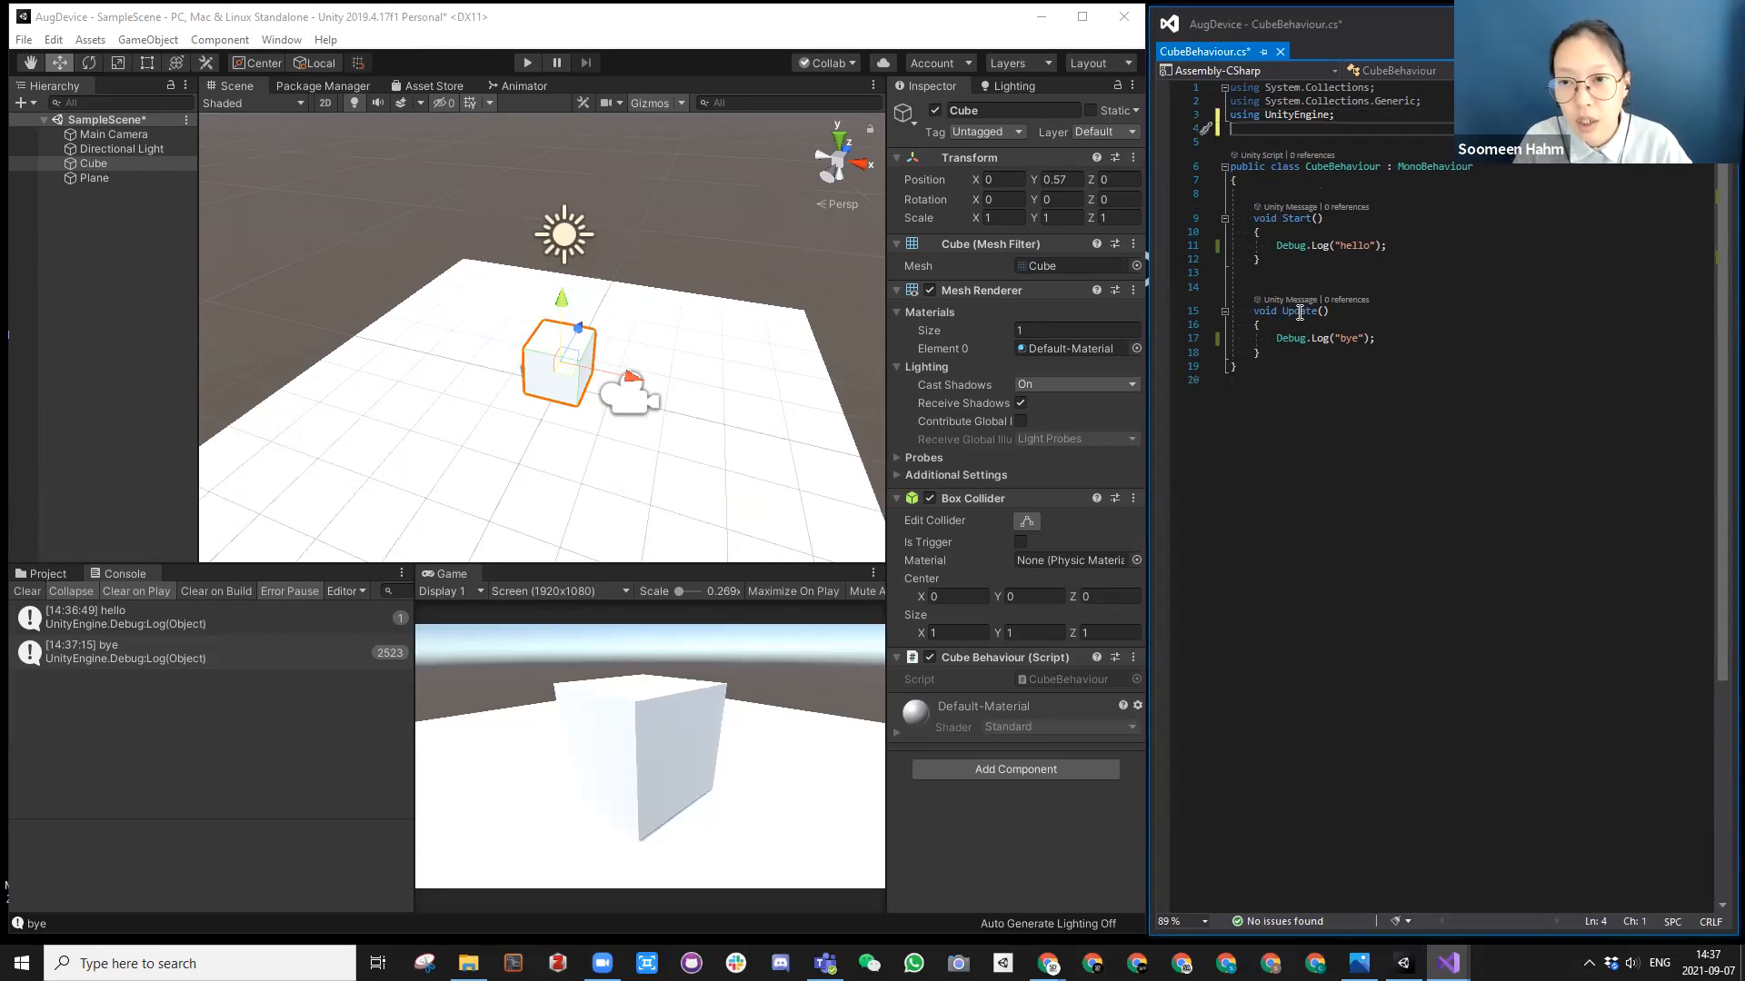
{"action": "type", "text": "using Unity.D"}
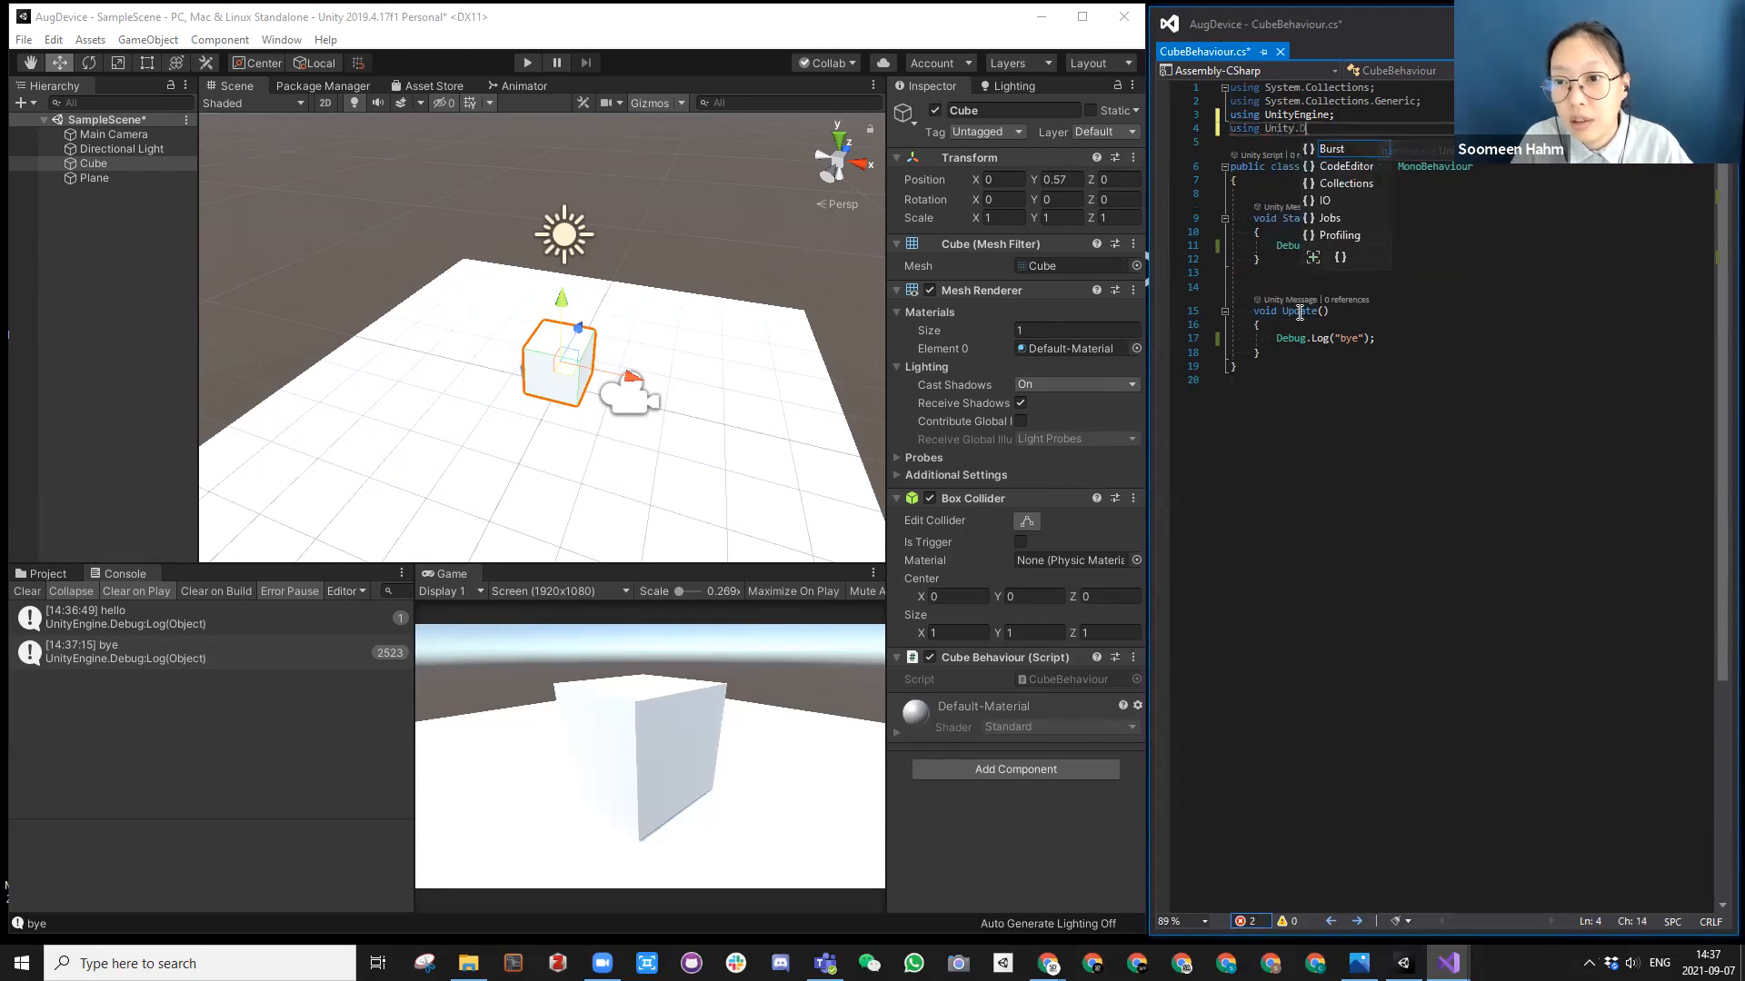
{"action": "key", "text": "BackSpace"}
{"action": "key", "text": "BackSpace"}
{"action": "type", "text": "Engine.De"}
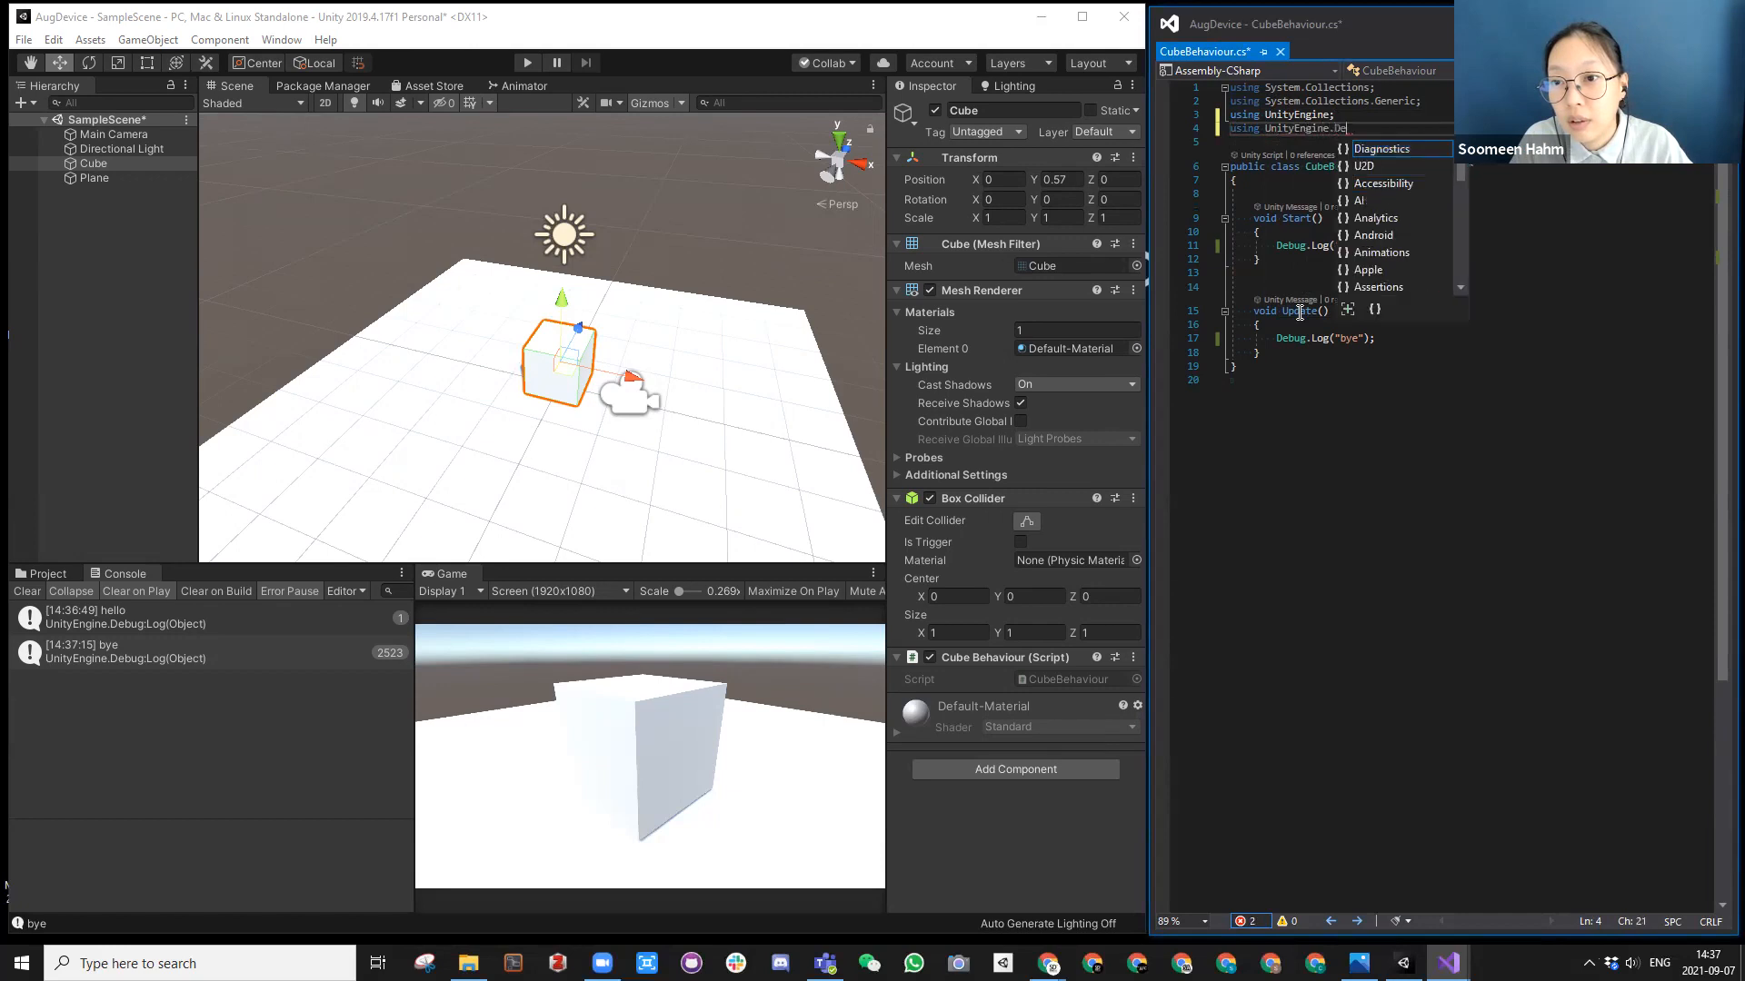
{"action": "type", "text": "b"}
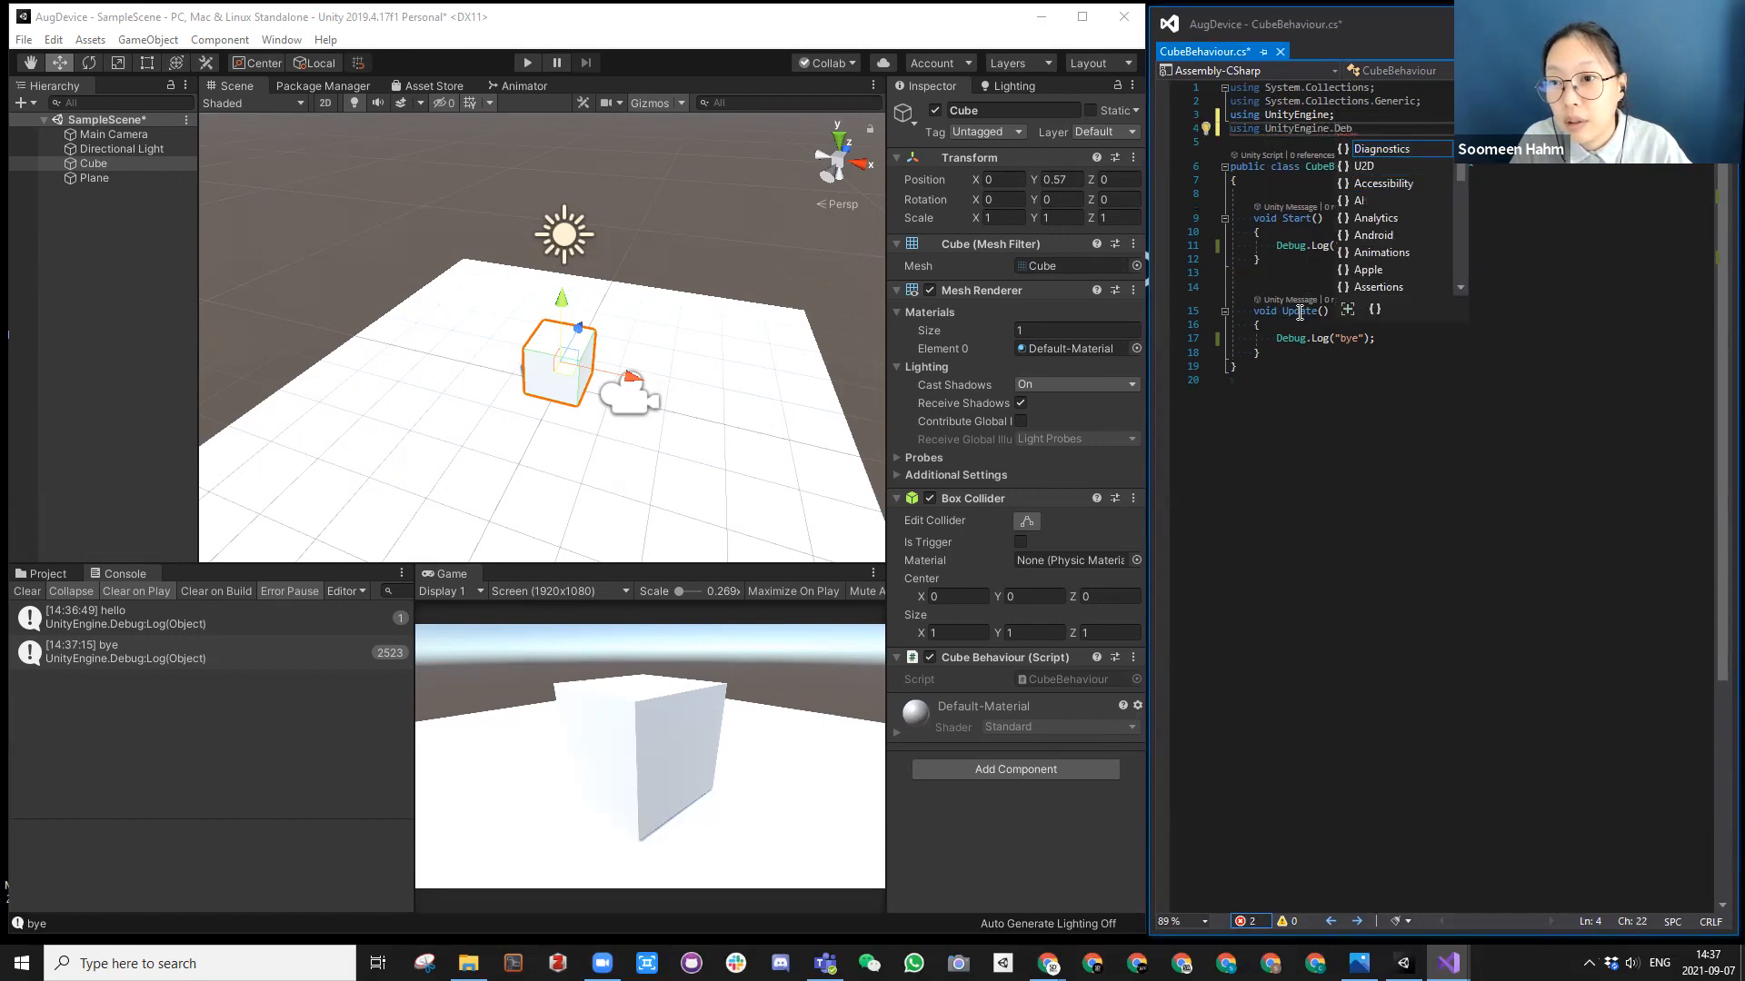
{"action": "left_click_drag", "start_coordinate": [1363, 119], "coordinate": [1228, 130]}
{"action": "left_click", "coordinate": [1259, 132]}
{"action": "key", "text": "BackSpace"}
{"action": "key", "text": "alt+Tab"}
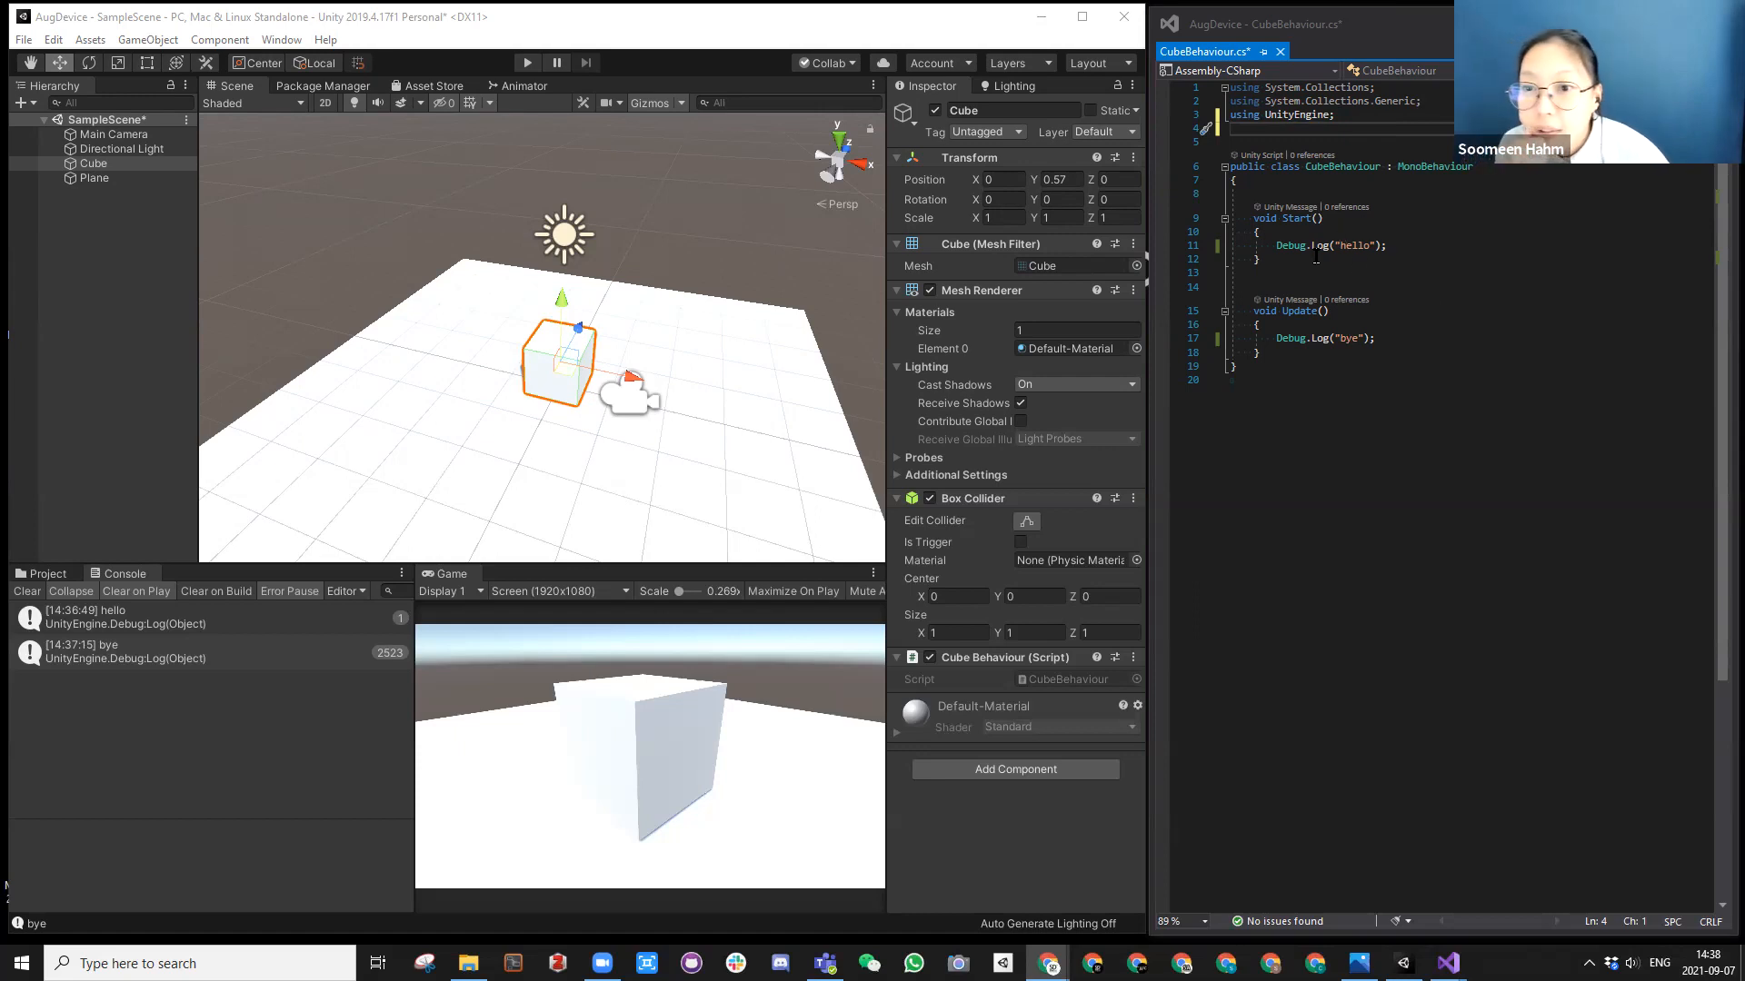
{"action": "left_click", "coordinate": [1381, 261]}
{"action": "left_click", "coordinate": [1397, 246]}
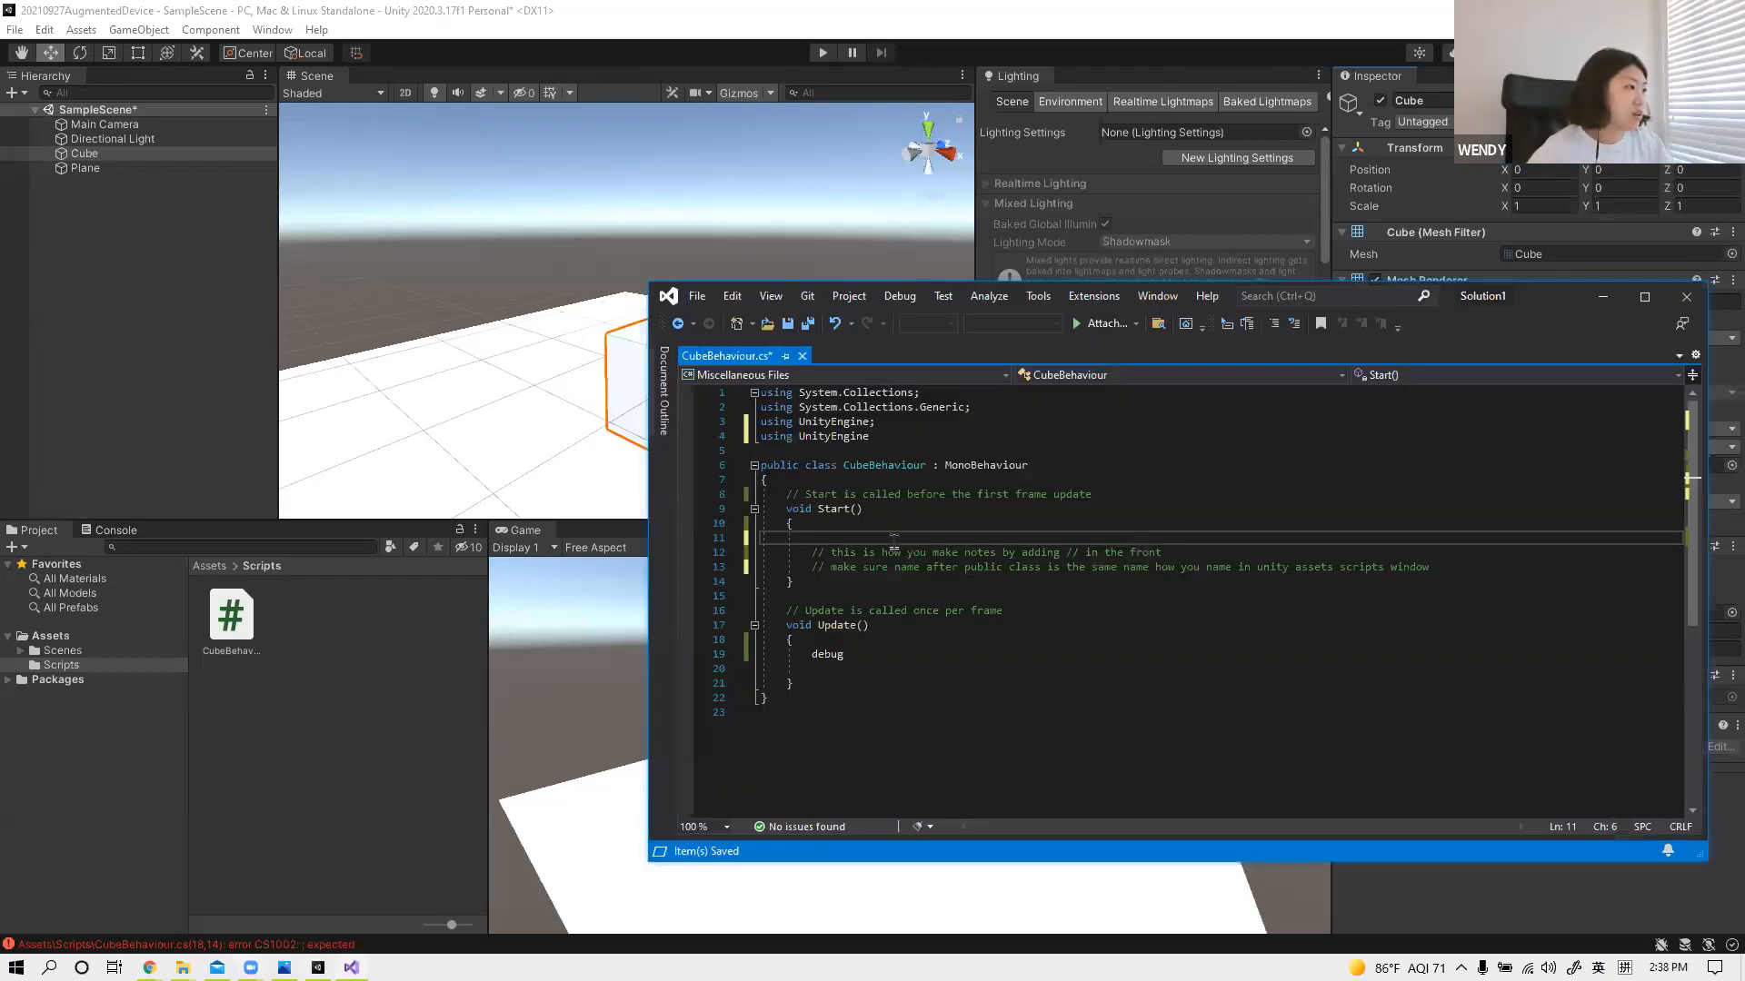
Step: Begin a statement with Debug.log inside the Start() method, on the line above the comment notes
{"action": "type", "text": "d"}
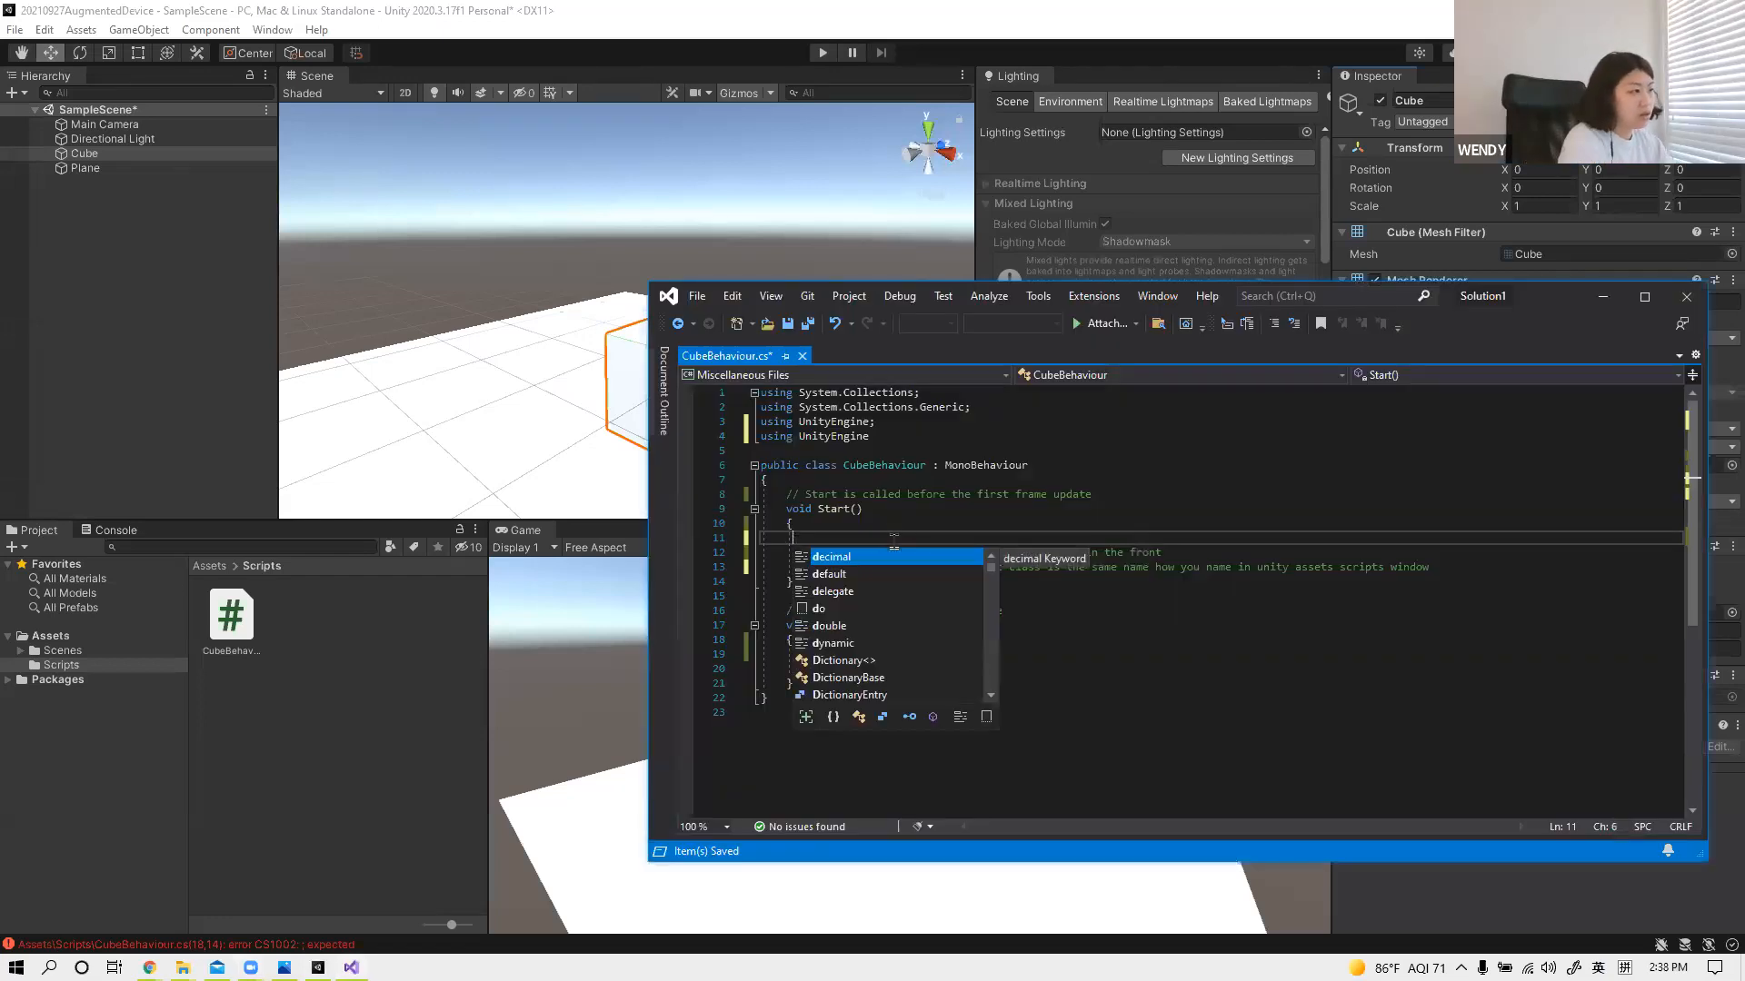
{"action": "type", "text": "ebu"}
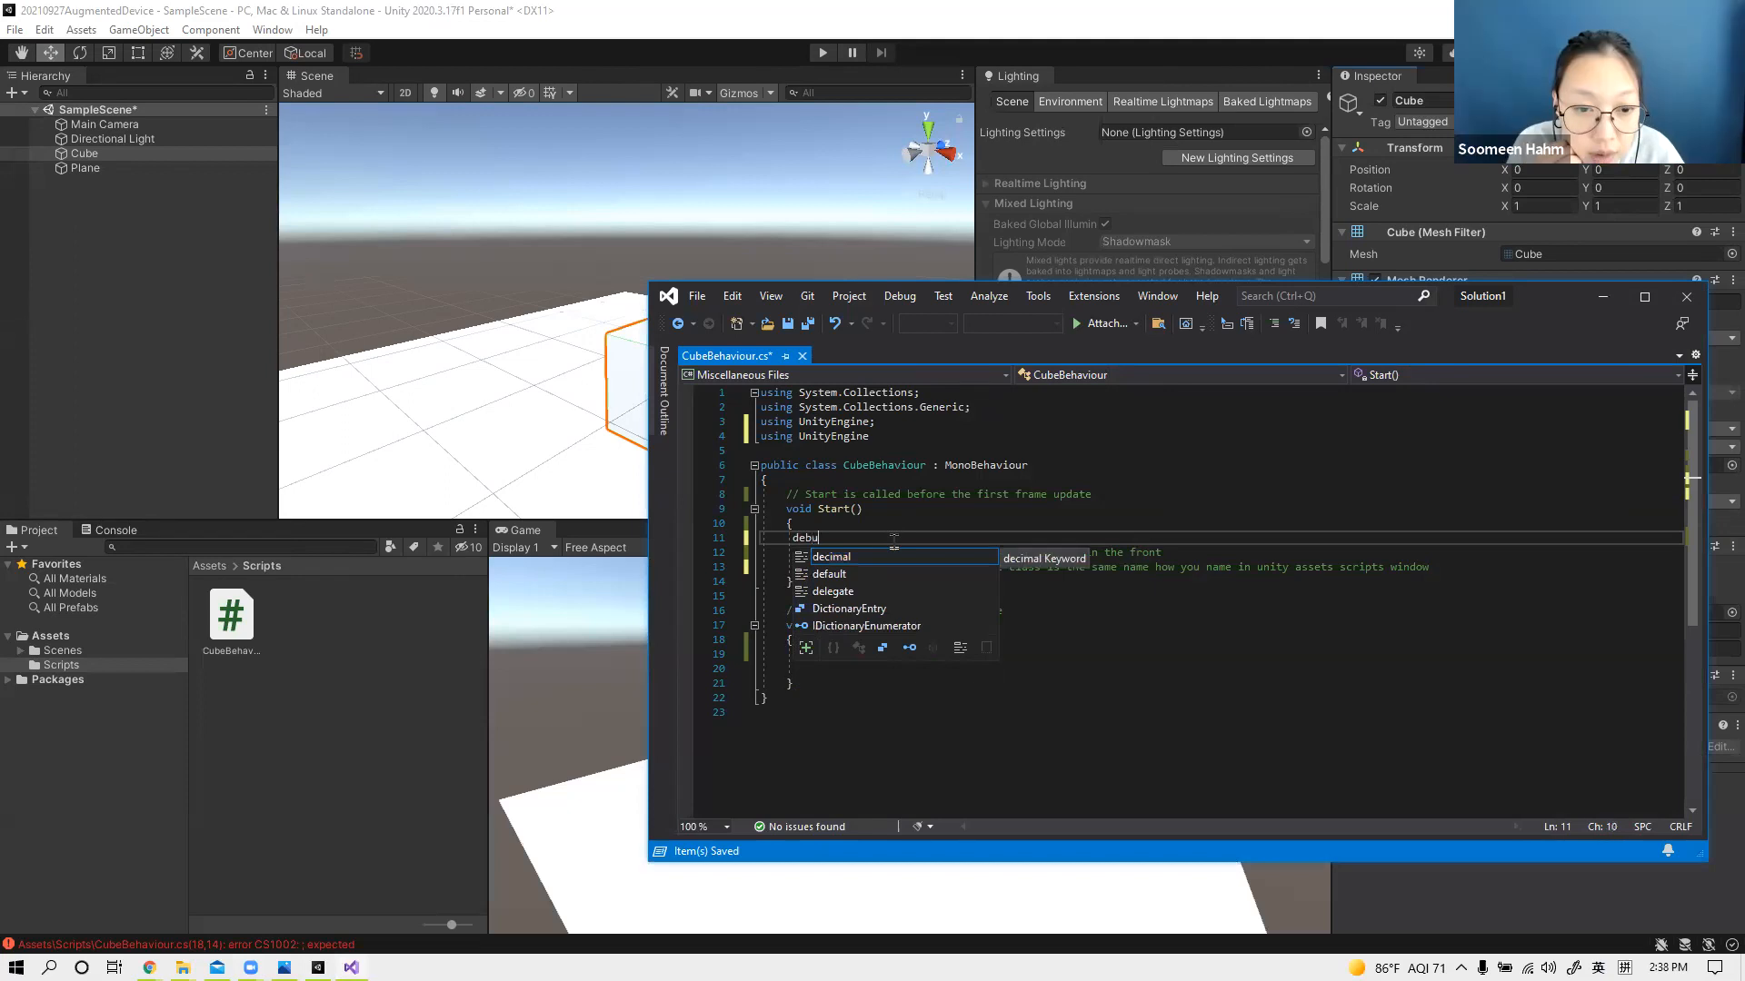
{"action": "type", "text": "g"}
{"action": "key", "text": "BackSpace"}
{"action": "key", "text": "BackSpace"}
{"action": "key", "text": "BackSpace"}
{"action": "key", "text": "BackSpace"}
{"action": "key", "text": "BackSpace"}
{"action": "type", "text": "Debug"}
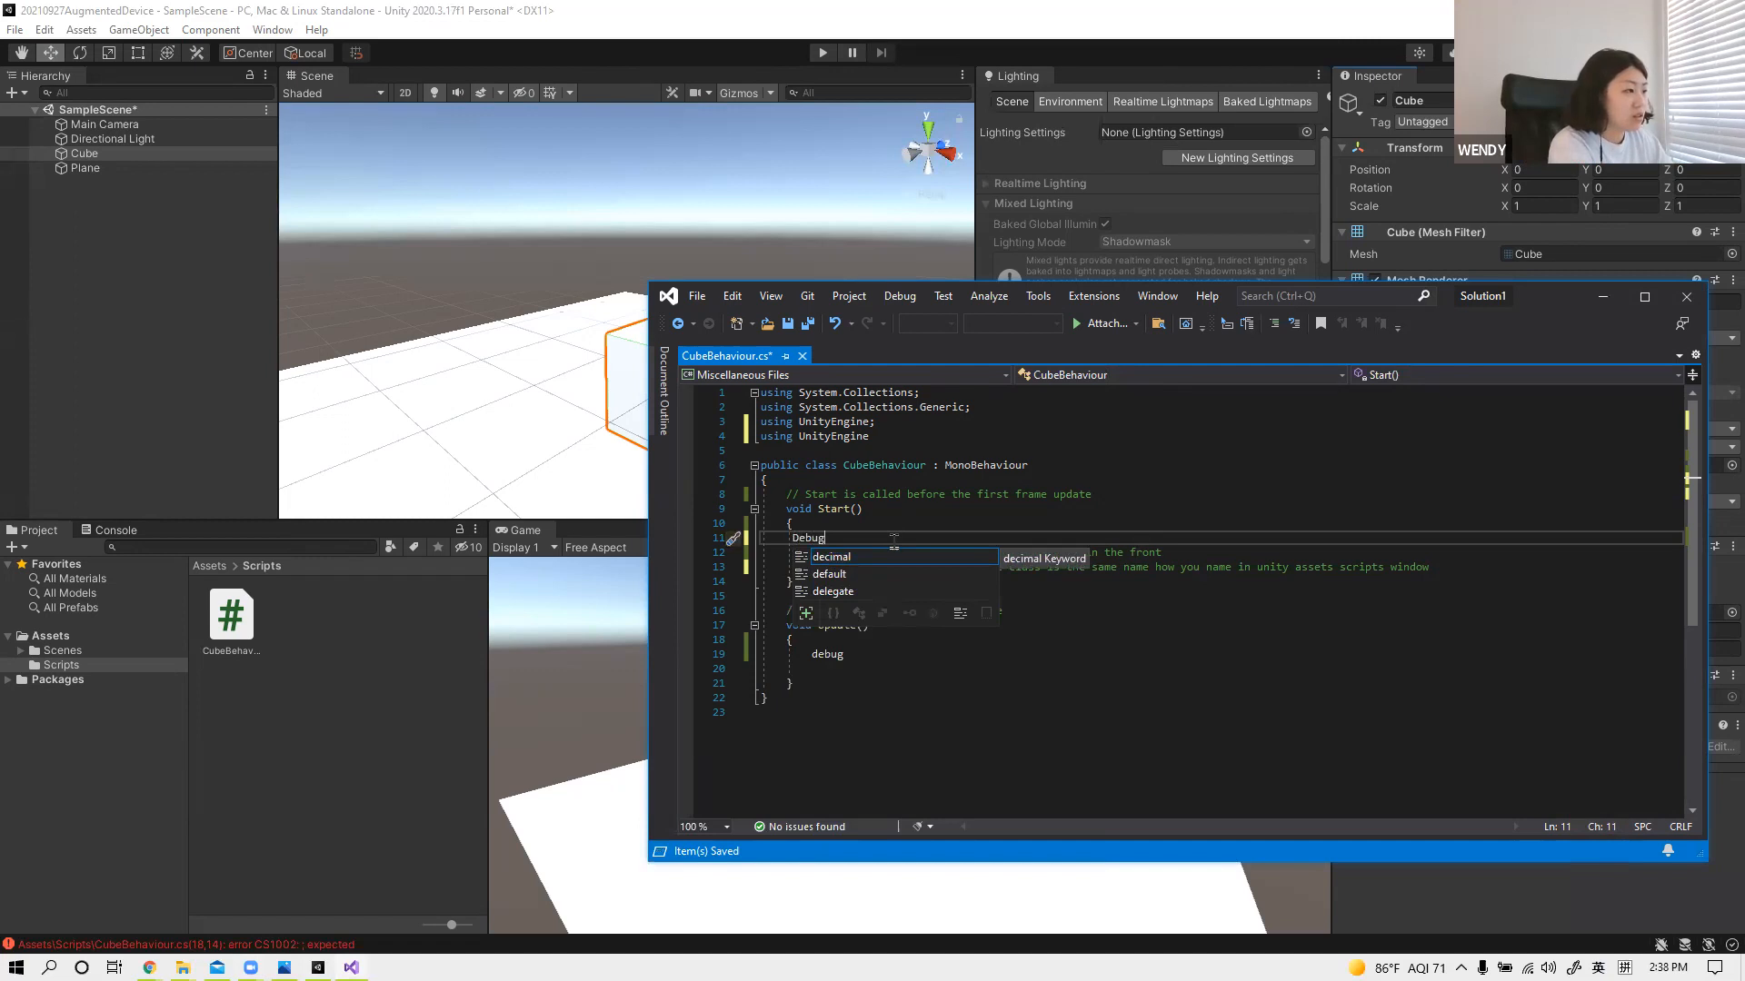
{"action": "type", "text": "."}
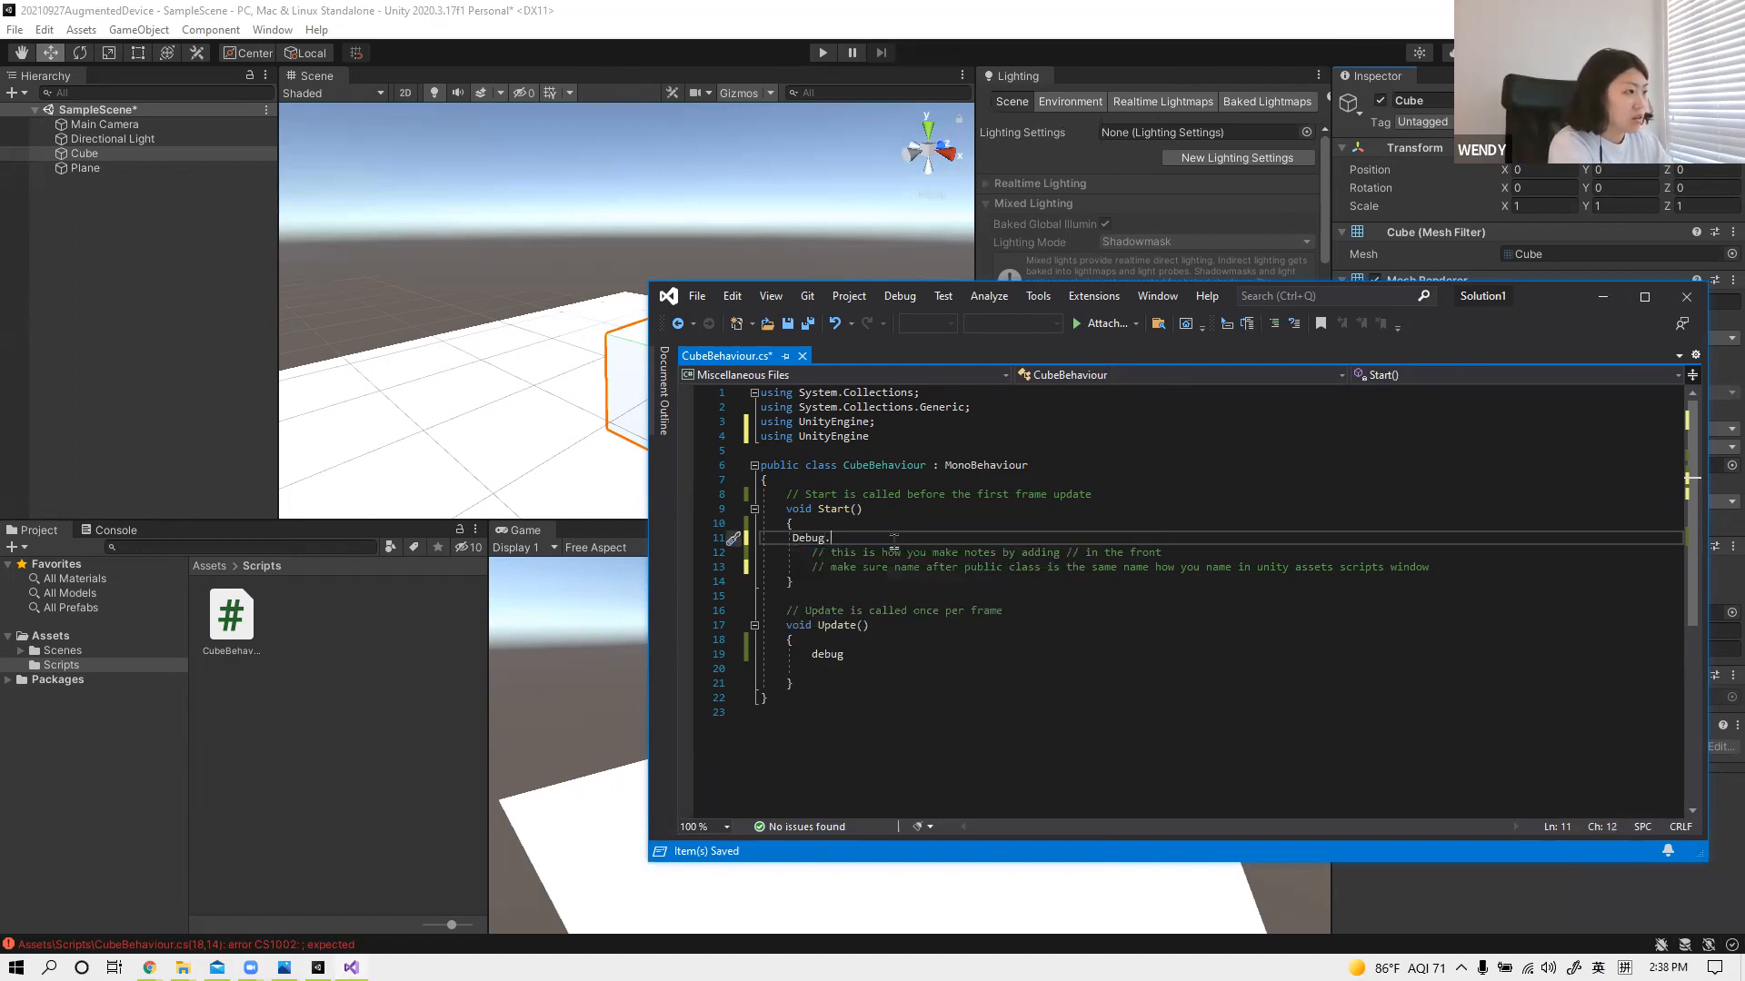
{"action": "type", "text": "log"}
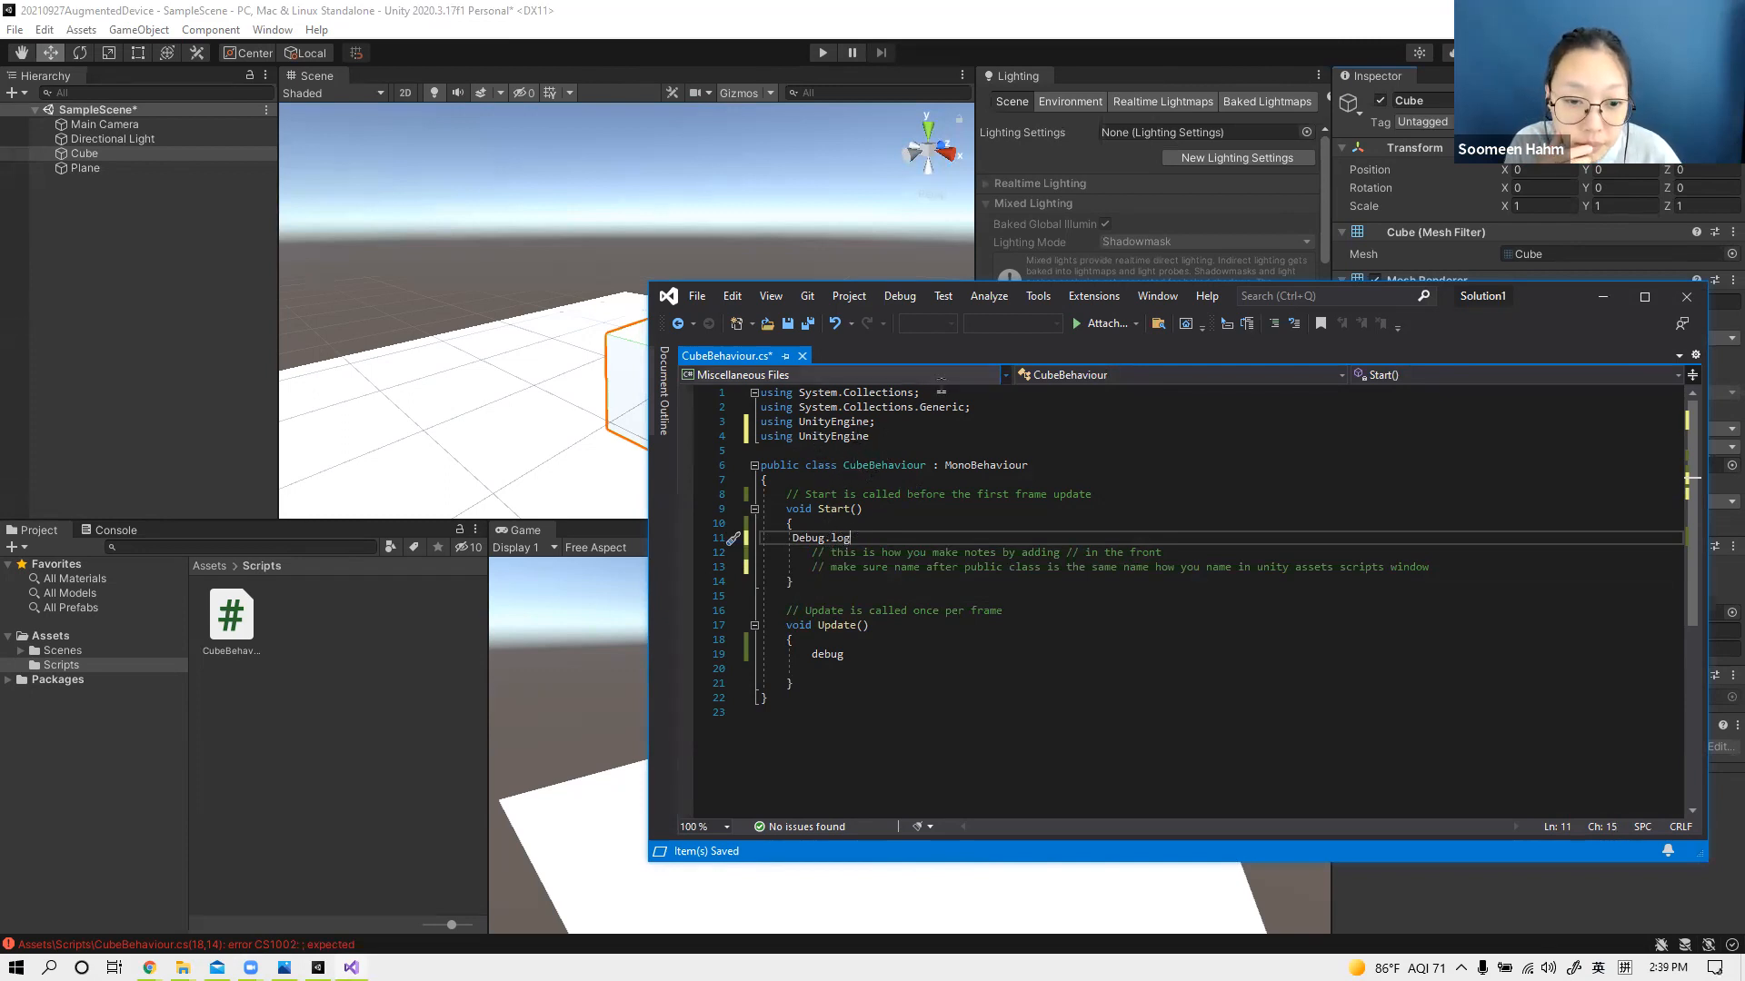
Step: Delete the leftover word debug from the Update() method
{"action": "left_click", "coordinate": [871, 656]}
{"action": "key", "text": "BackSpace"}
{"action": "key", "text": "BackSpace"}
{"action": "key", "text": "BackSpace"}
{"action": "key", "text": "BackSpace"}
{"action": "key", "text": "BackSpace"}
{"action": "key", "text": "BackSpace"}
{"action": "key", "text": "BackSpace"}
{"action": "key", "text": "BackSpace"}
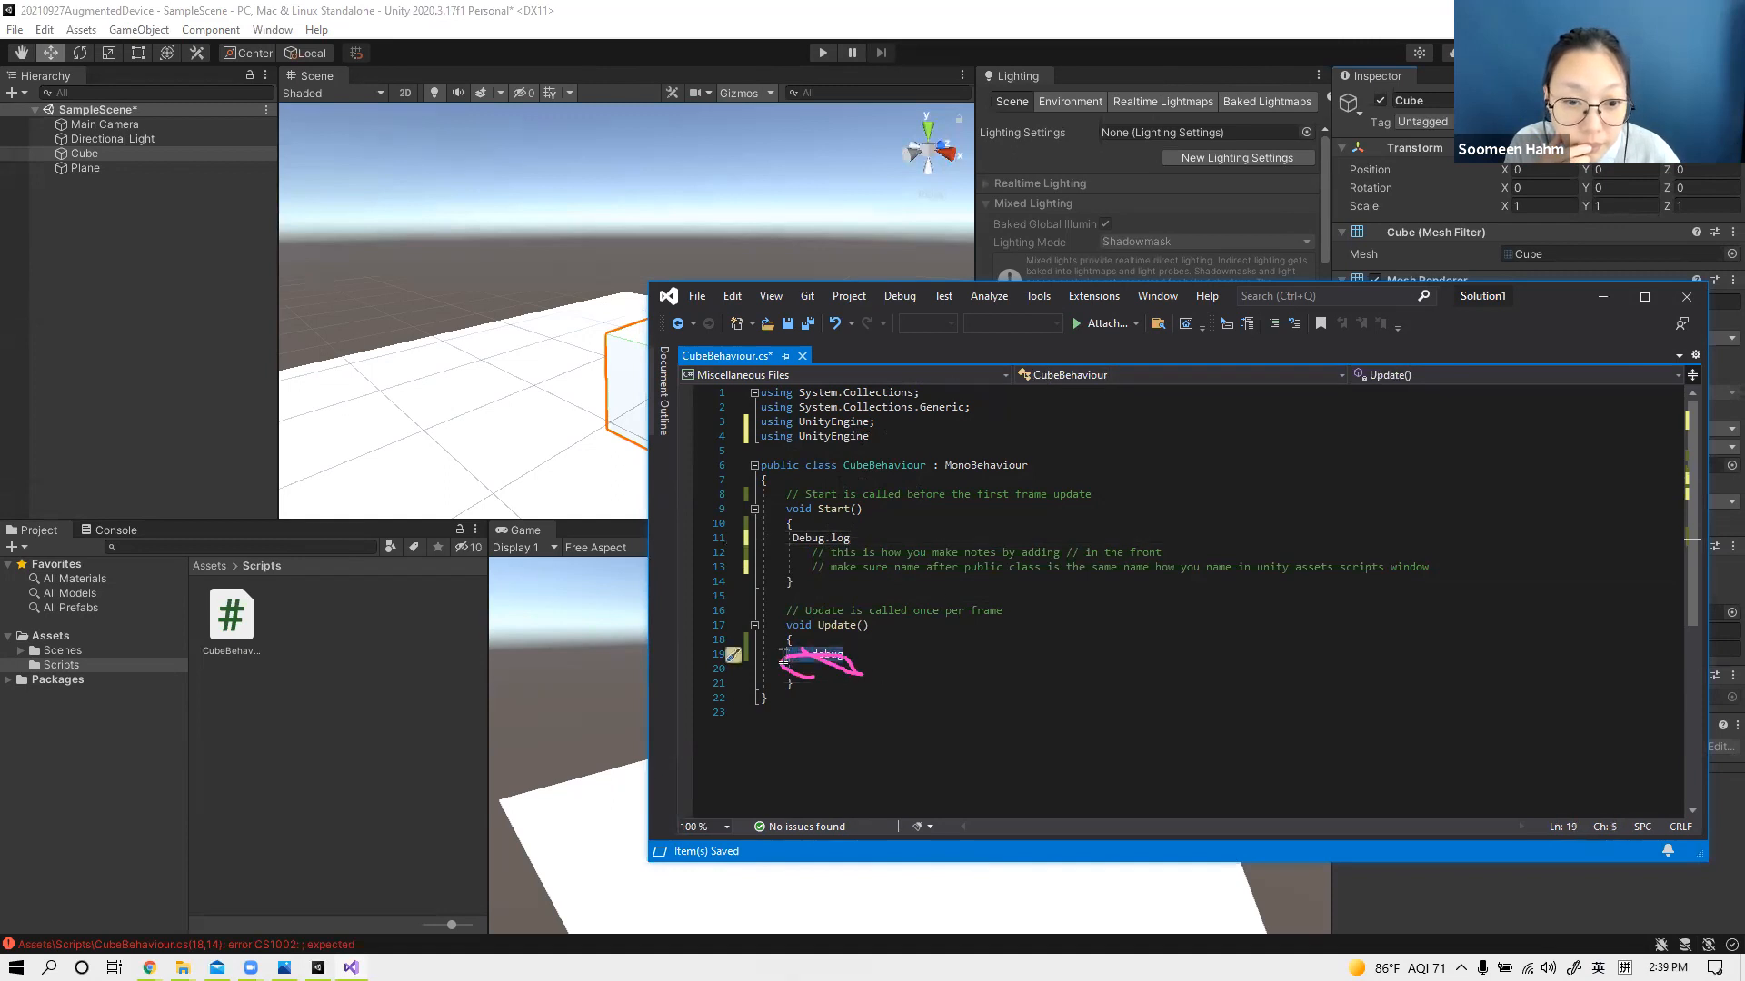
Step: Complete the statement in Start() as Debug.log("hello"); with double quotes and save the script
{"action": "left_click", "coordinate": [887, 540]}
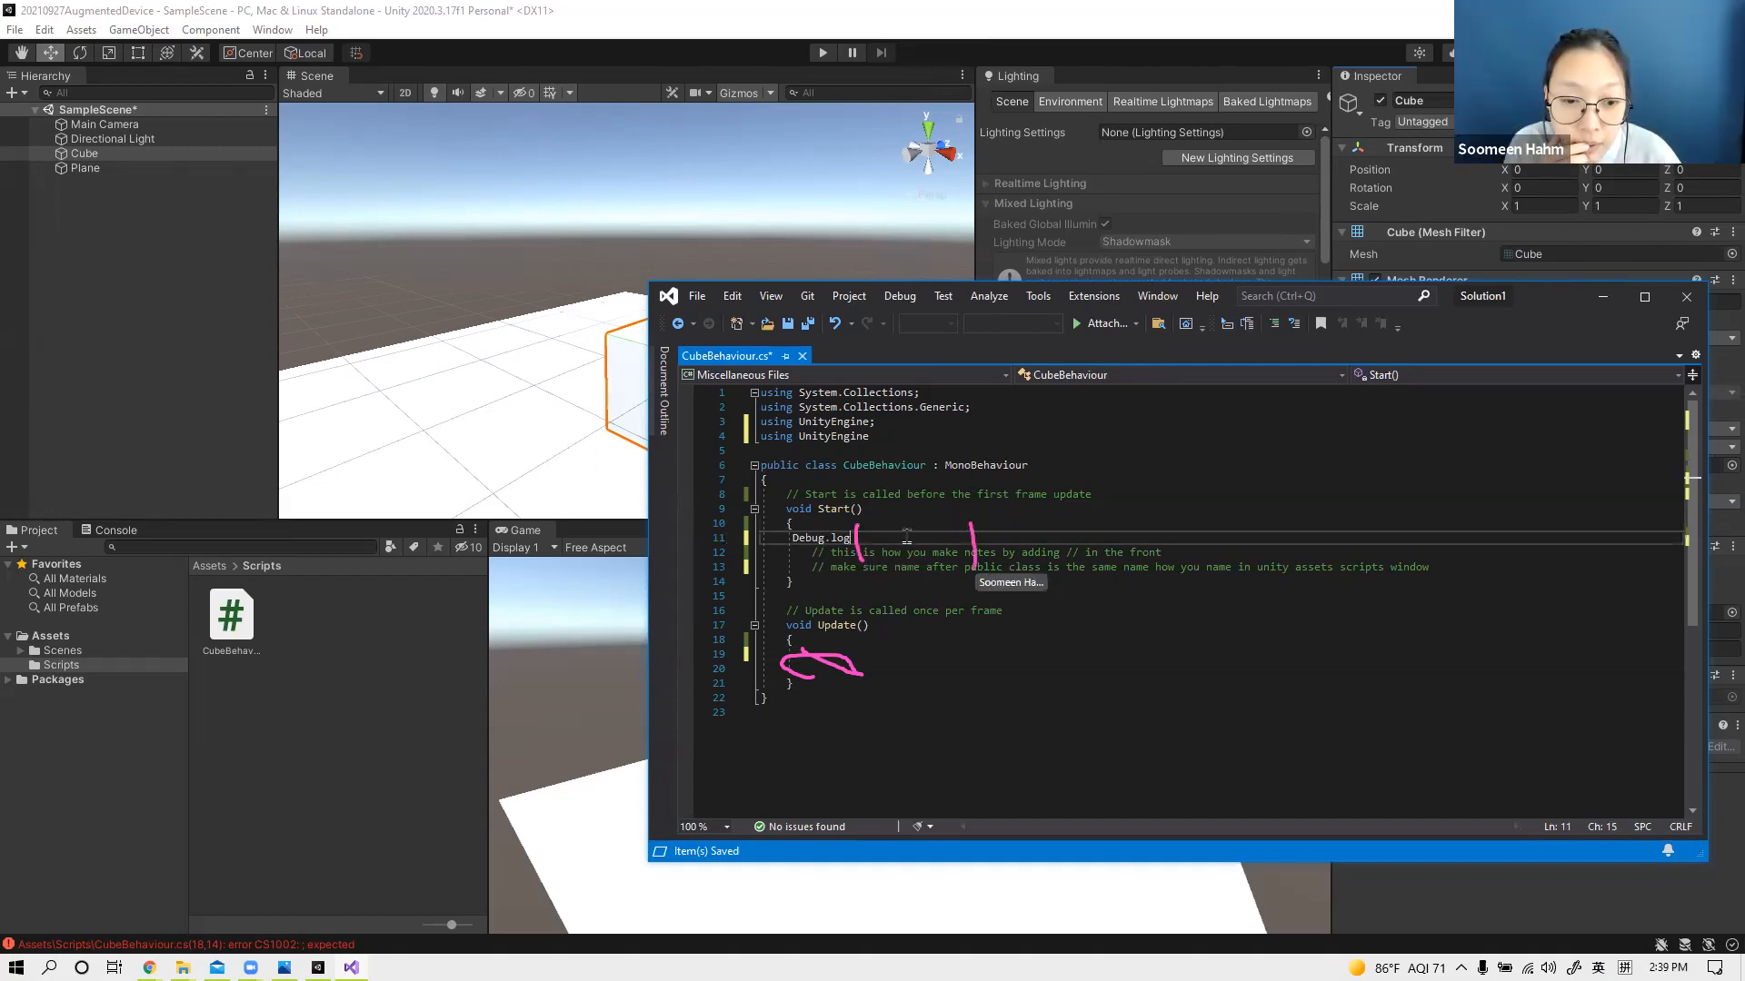
{"action": "type", "text": "("}
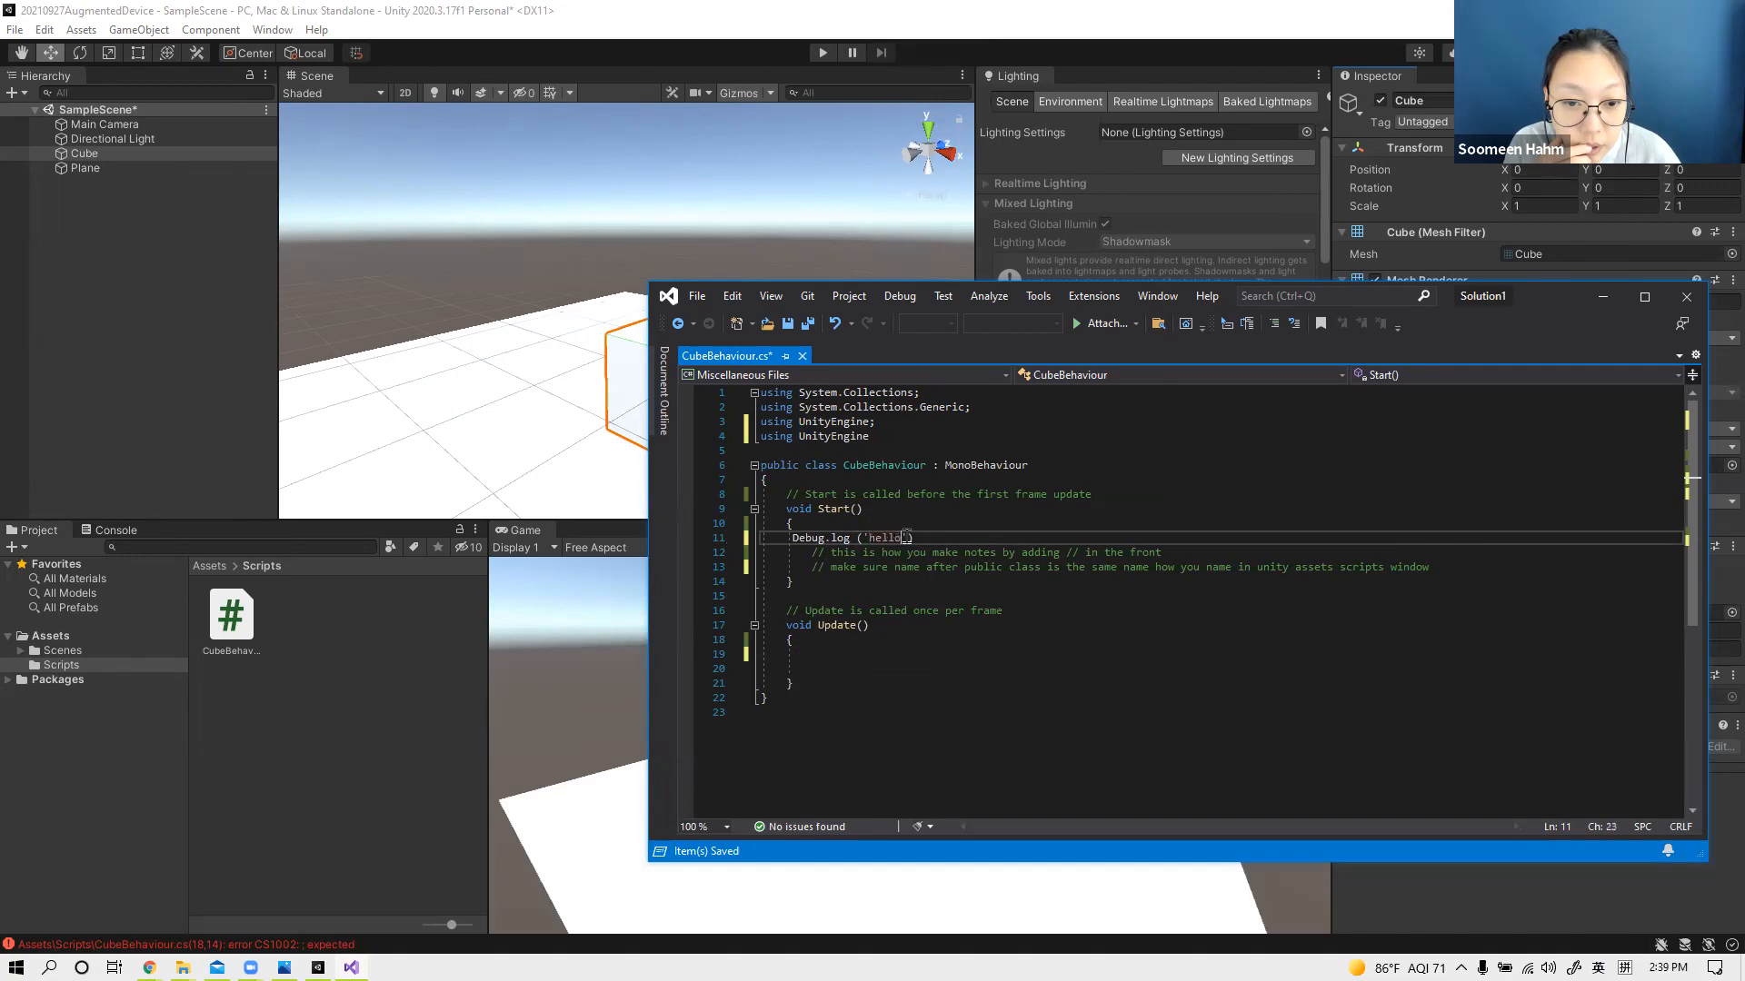
{"action": "type", "text": "'hello'"}
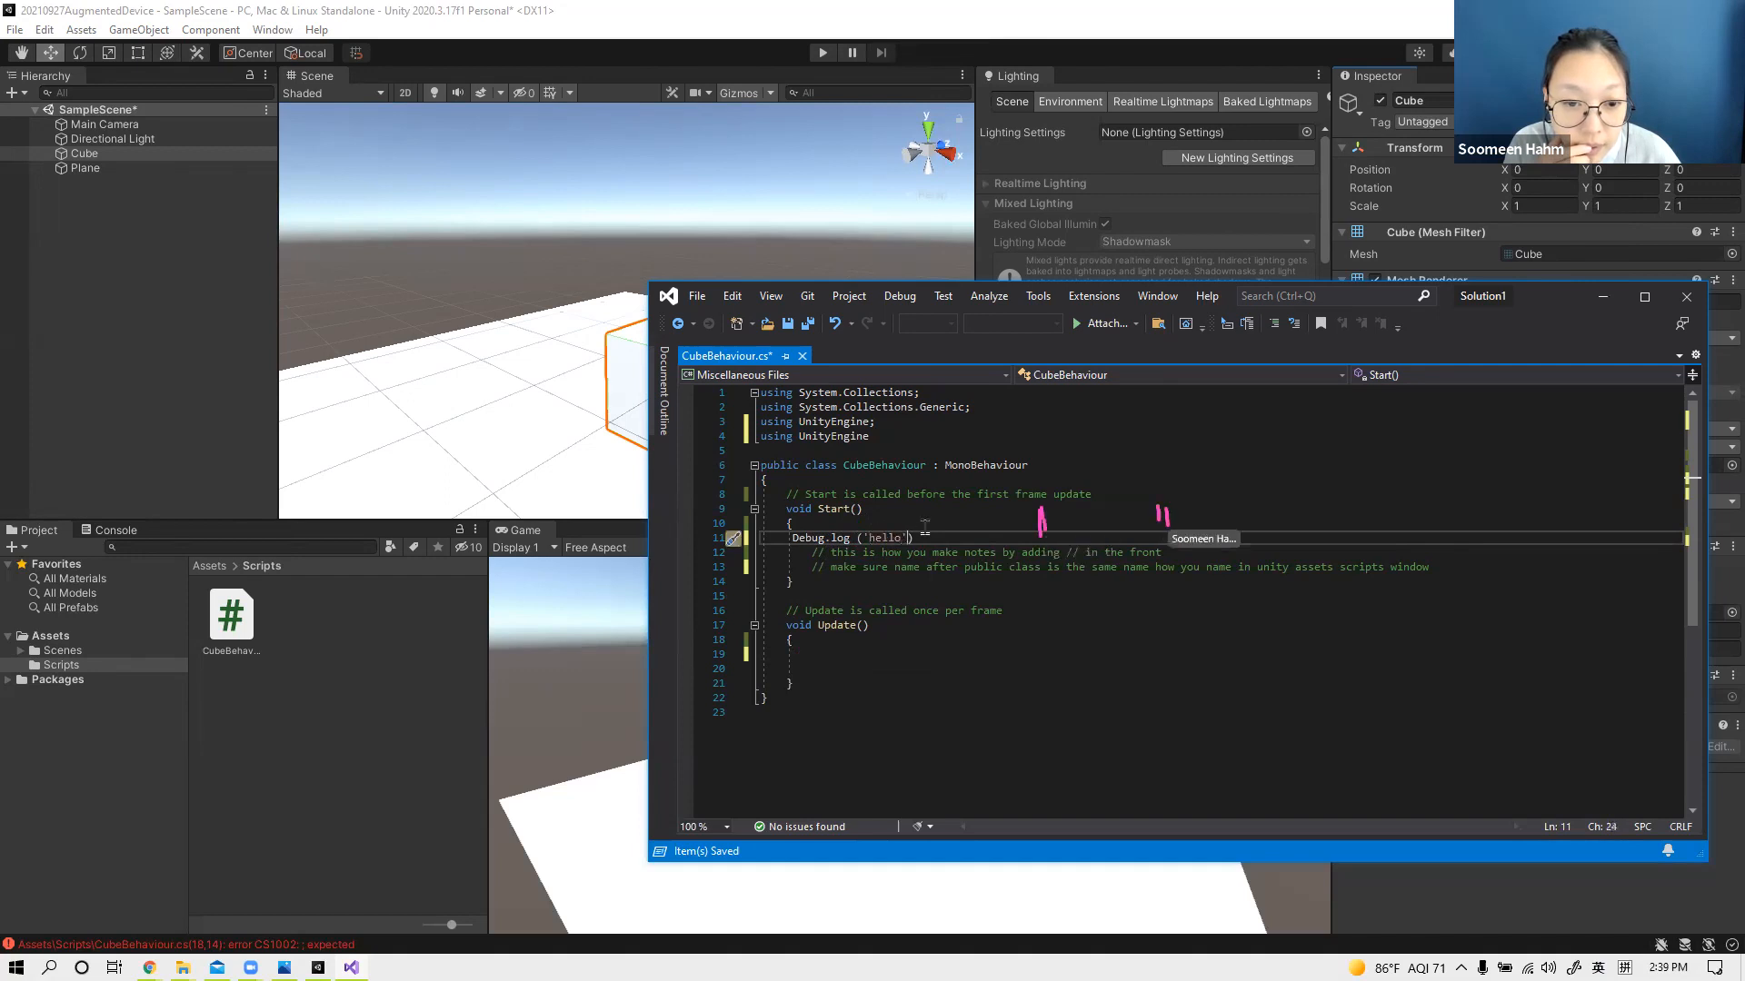
{"action": "type", "text": "\""}
{"action": "left_click_drag", "start_coordinate": [868, 538], "coordinate": [861, 537]}
{"action": "type", "text": "\""}
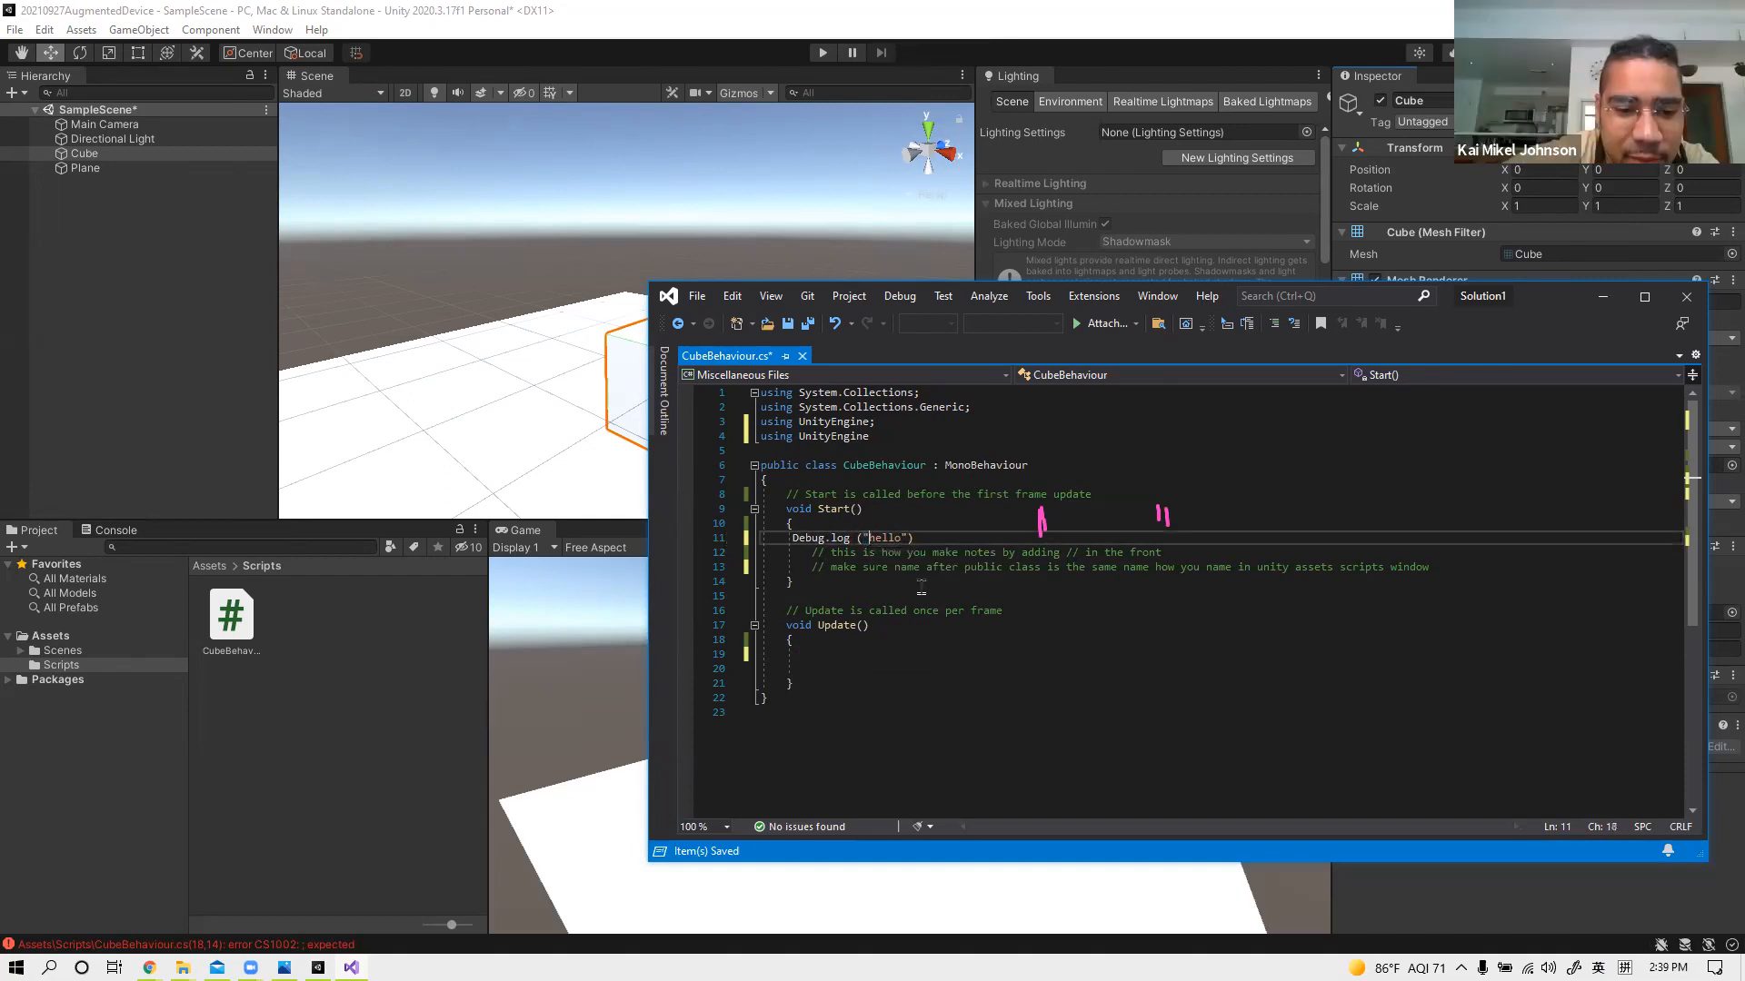
{"action": "left_click", "coordinate": [938, 541]}
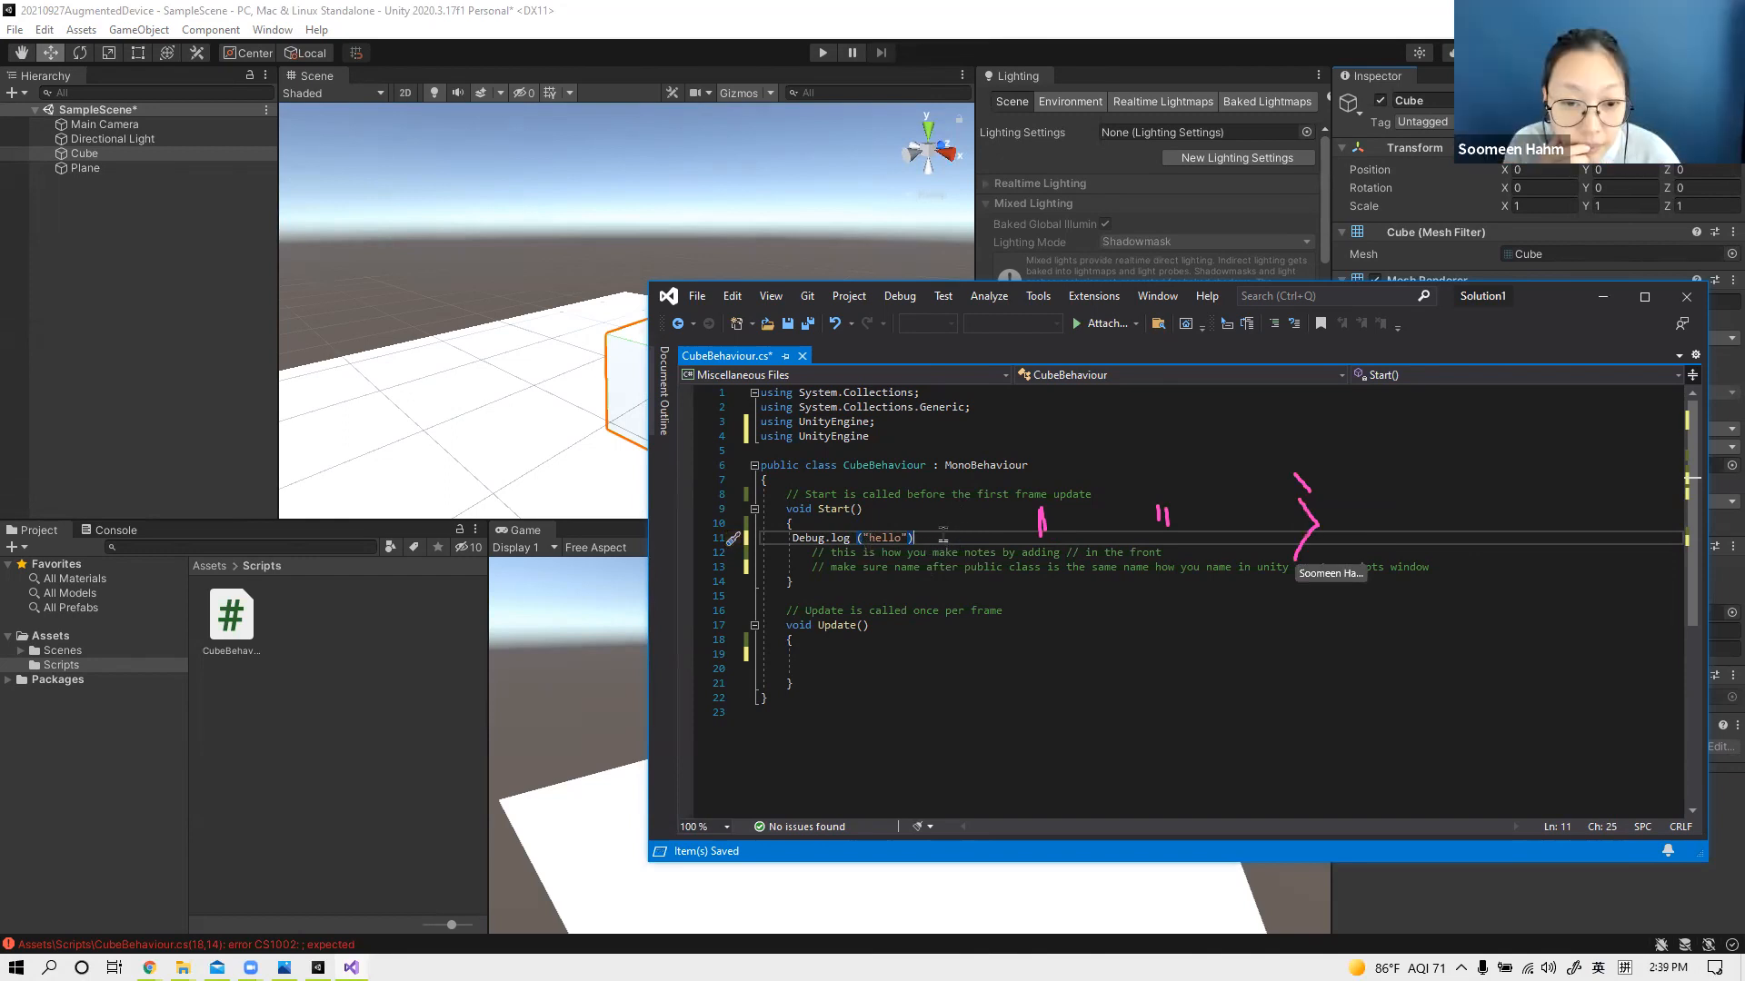
{"action": "type", "text": ";"}
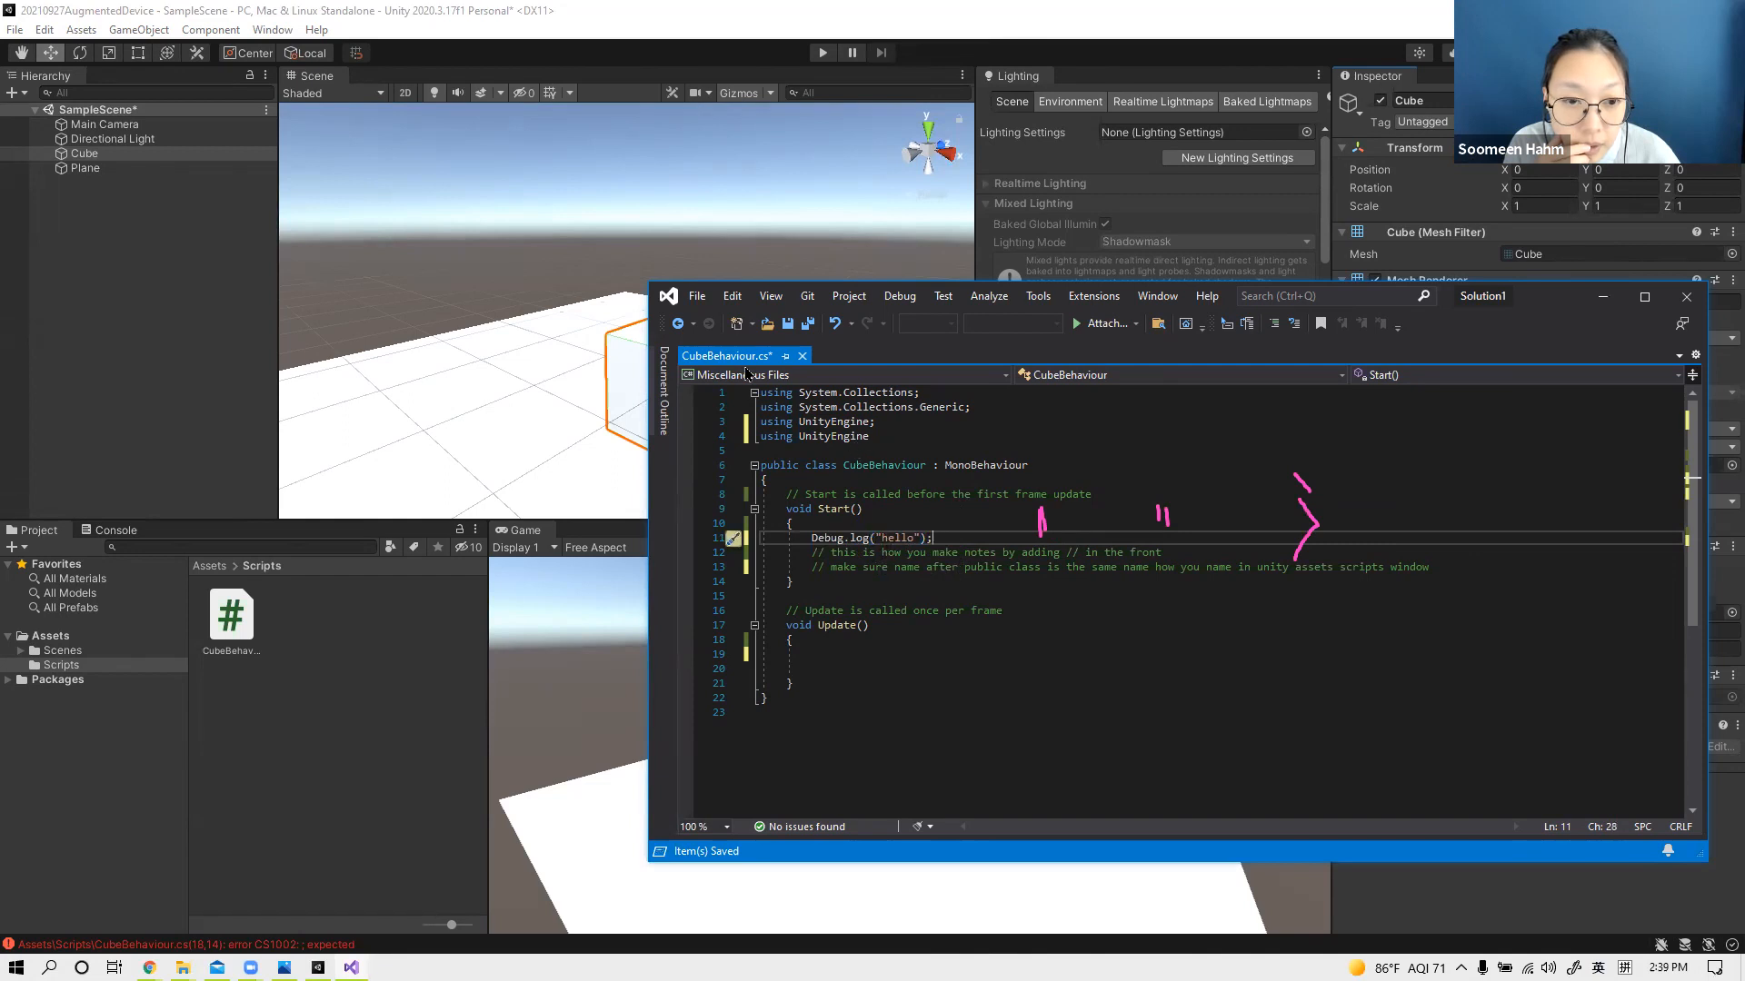
{"action": "key", "text": "ctrl+s"}
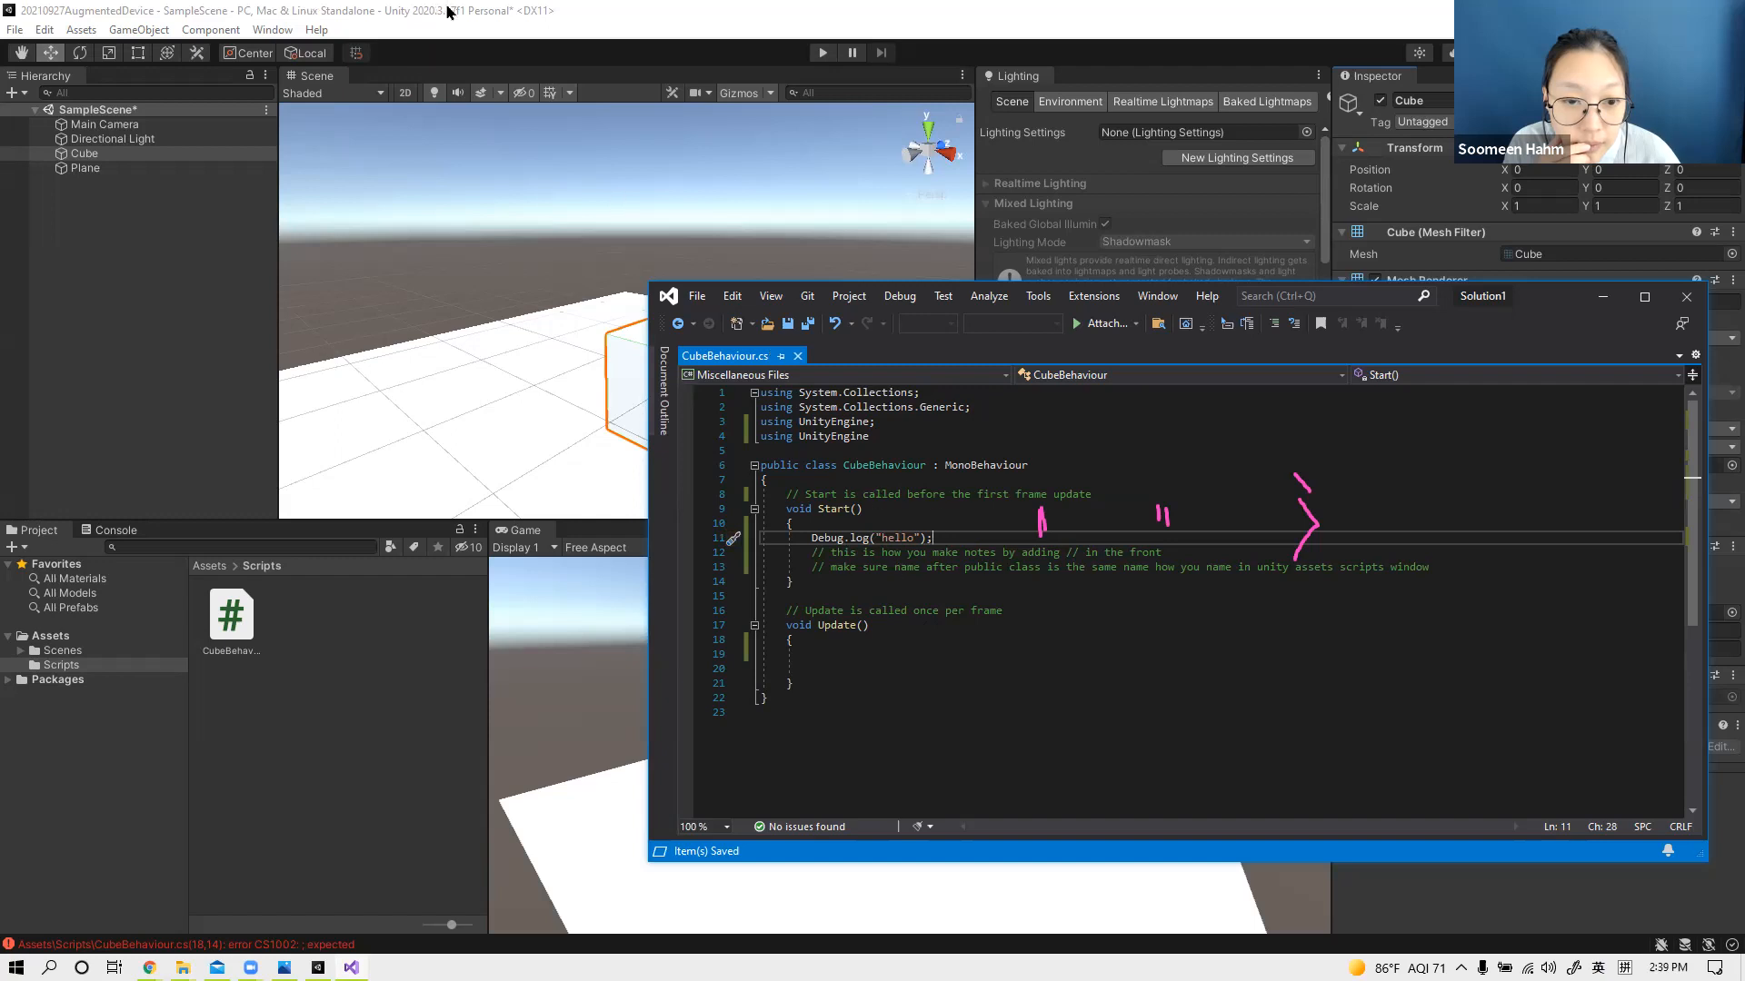
Step: Return to Unity, try to run the scene, and examine the error entry in the Console with the window maximized
{"action": "left_click", "coordinate": [1429, 9]}
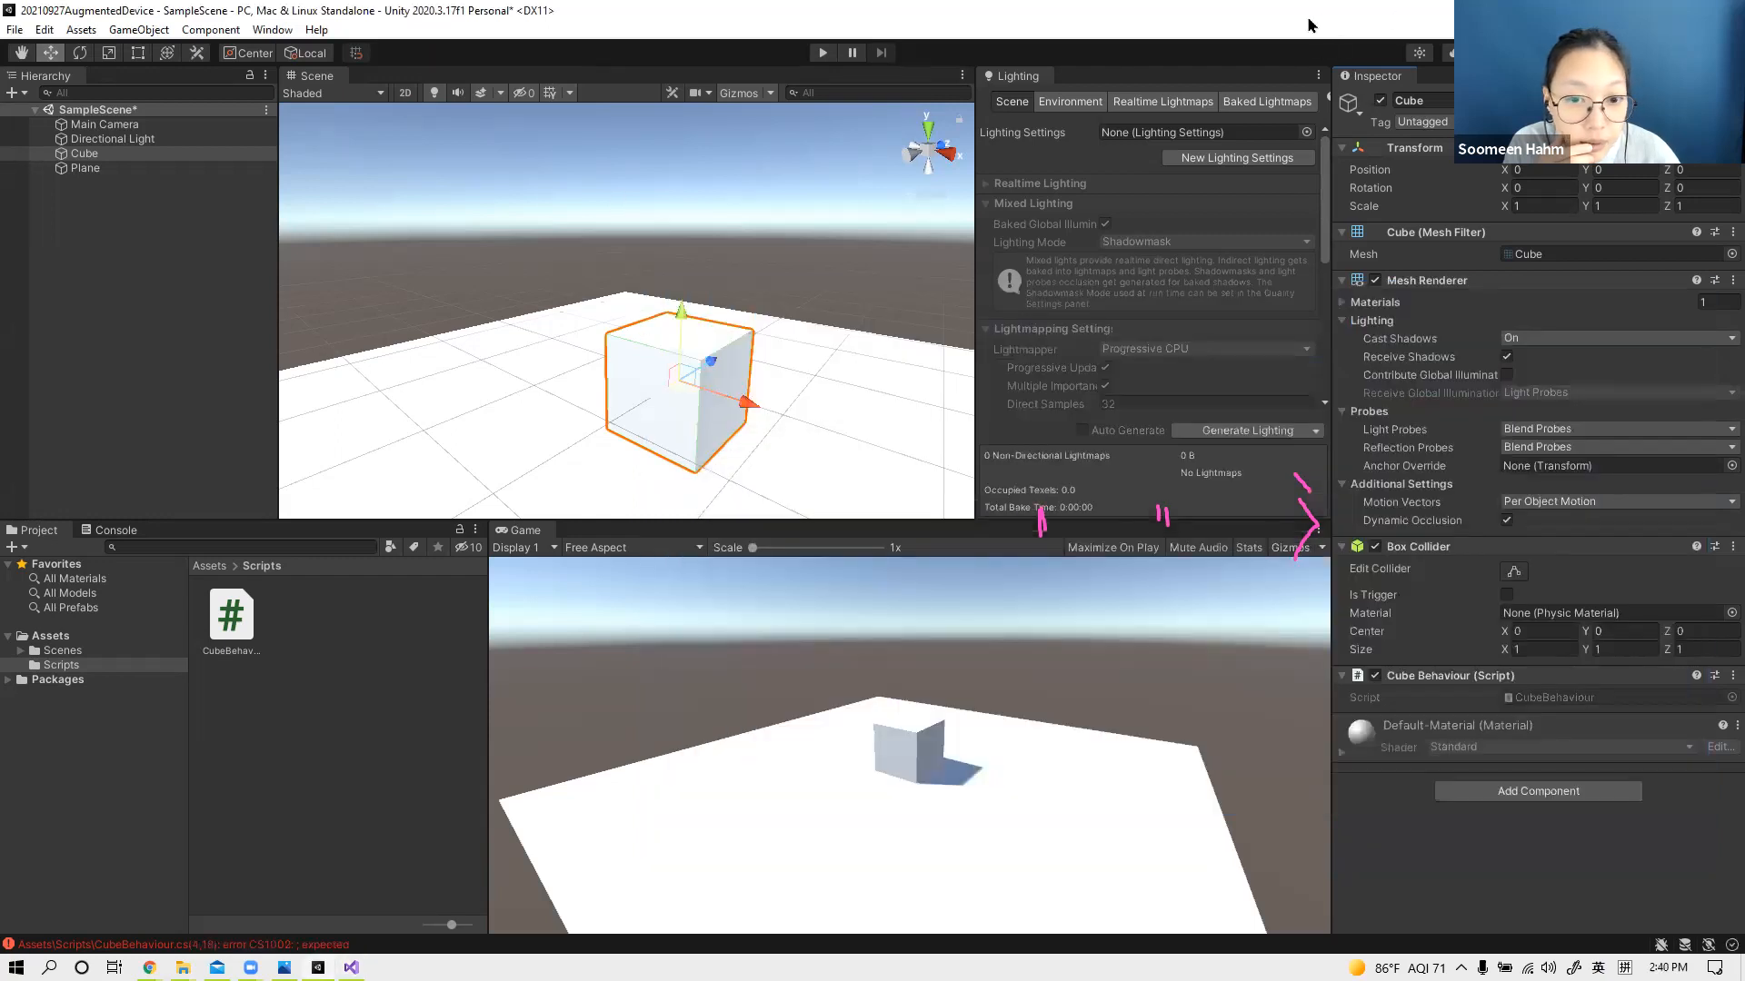
{"action": "left_click_drag", "start_coordinate": [1312, 21], "coordinate": [1228, 124]}
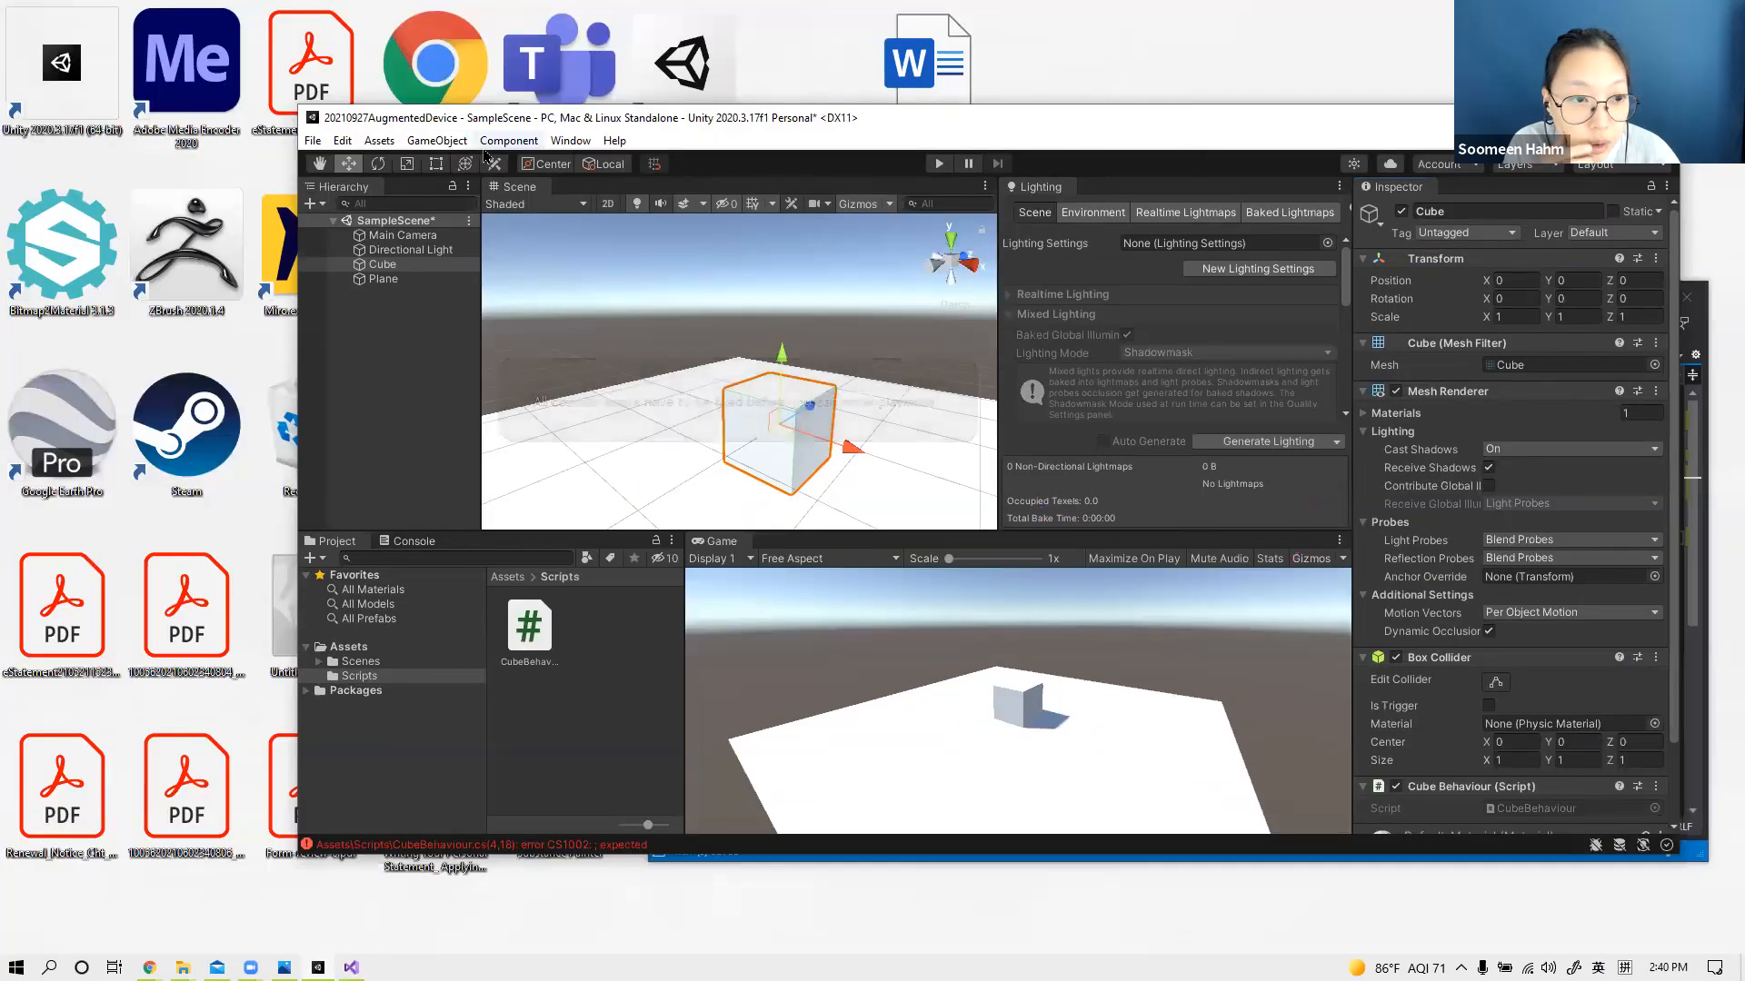
{"action": "scroll", "coordinate": [1545, 709], "scroll_direction": "down", "scroll_amount": 3}
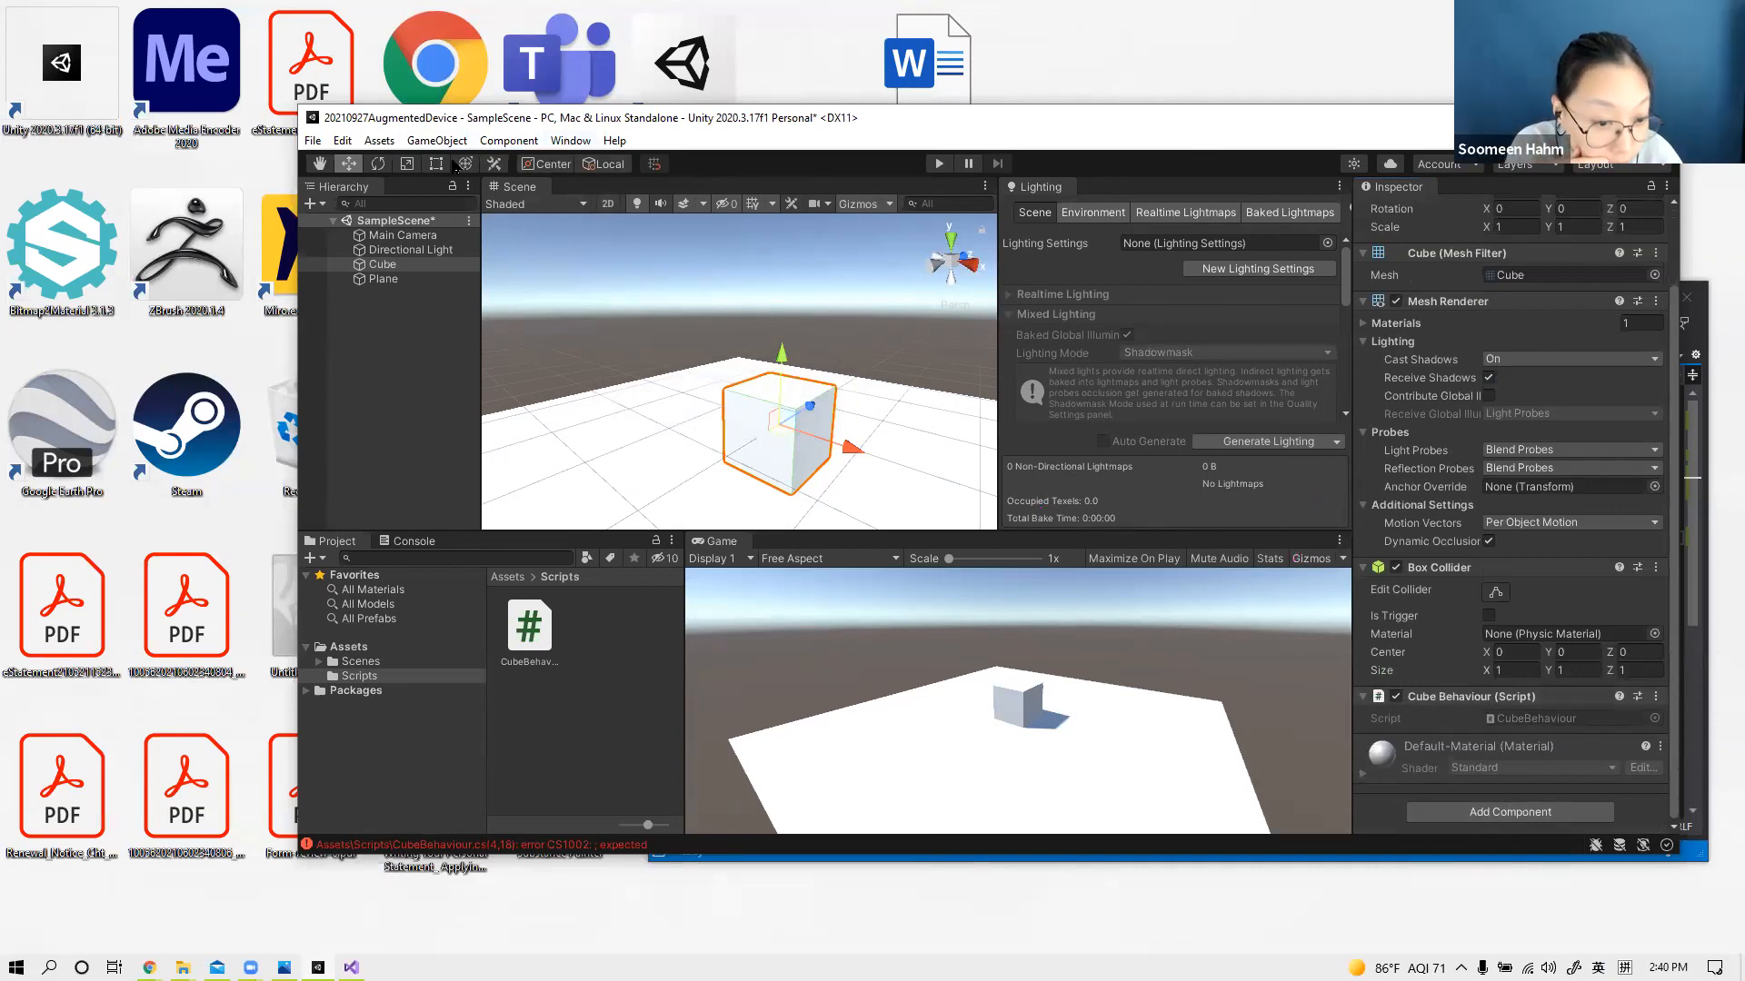
{"action": "left_click", "coordinate": [940, 165]}
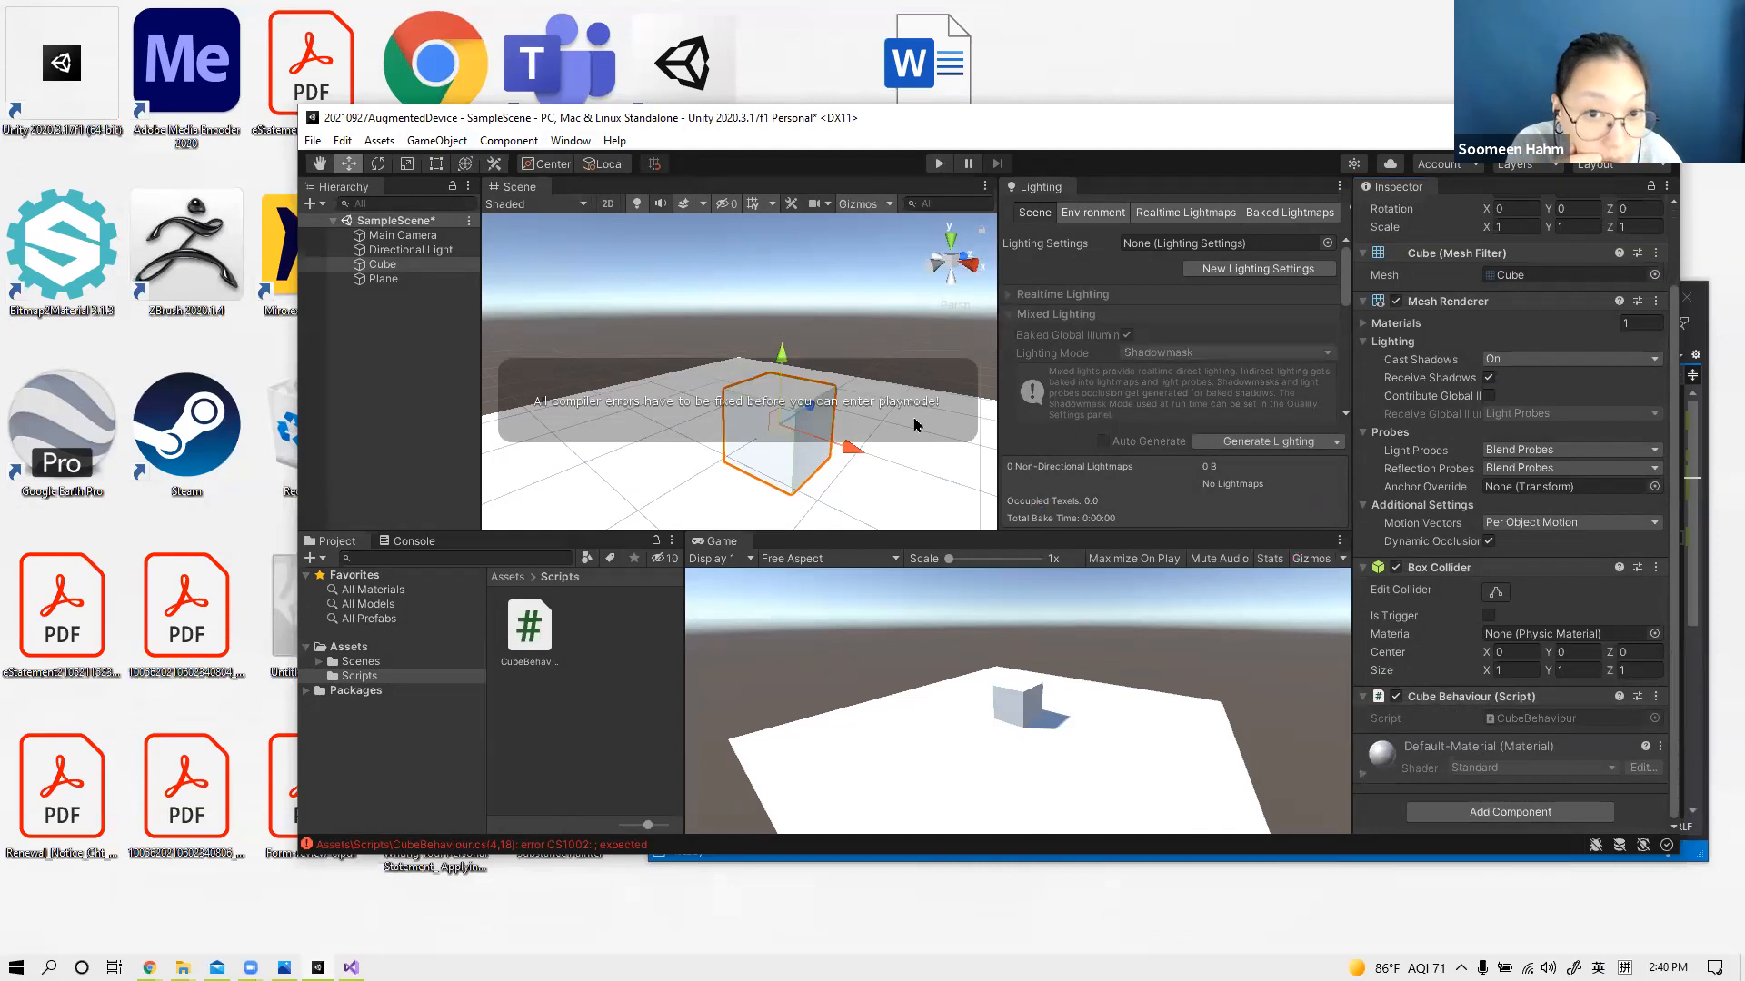
{"action": "left_click", "coordinate": [406, 542]}
{"action": "left_click", "coordinate": [418, 591]}
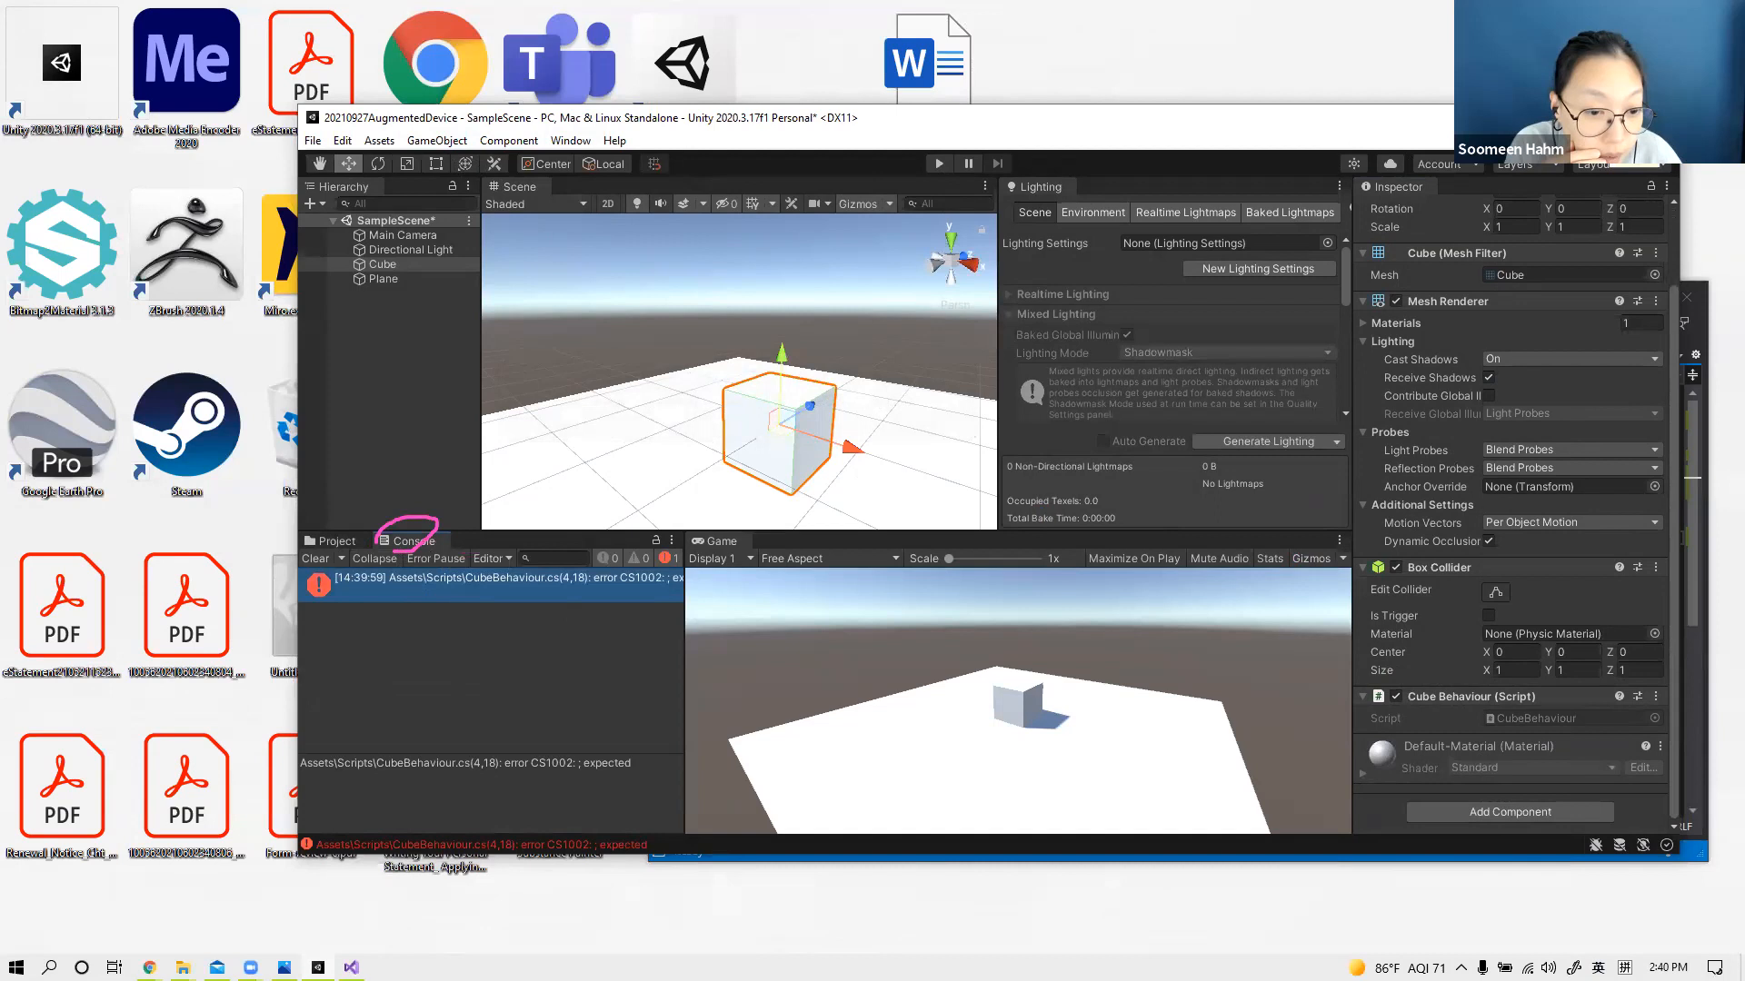
{"action": "left_click", "coordinate": [1617, 118]}
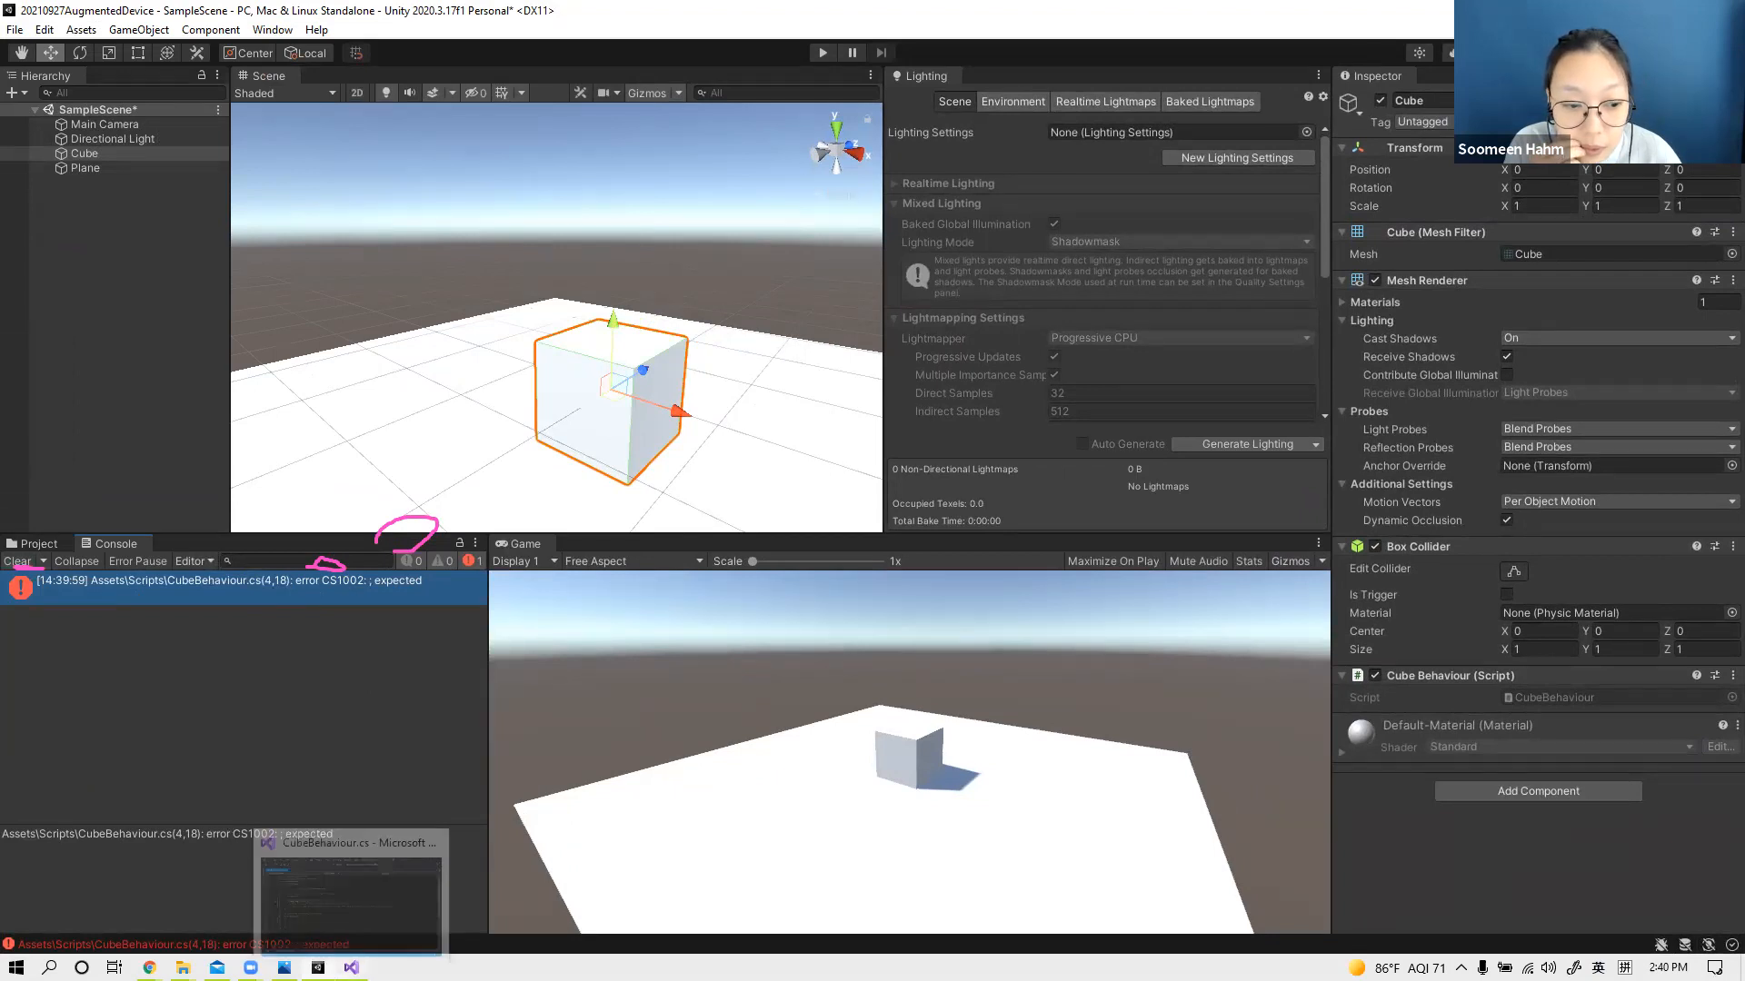
Step: Delete the duplicate using UnityEngine line from CubeBehaviour.cs, save the script, and return to Unity to recompile it
{"action": "left_click", "coordinate": [351, 967]}
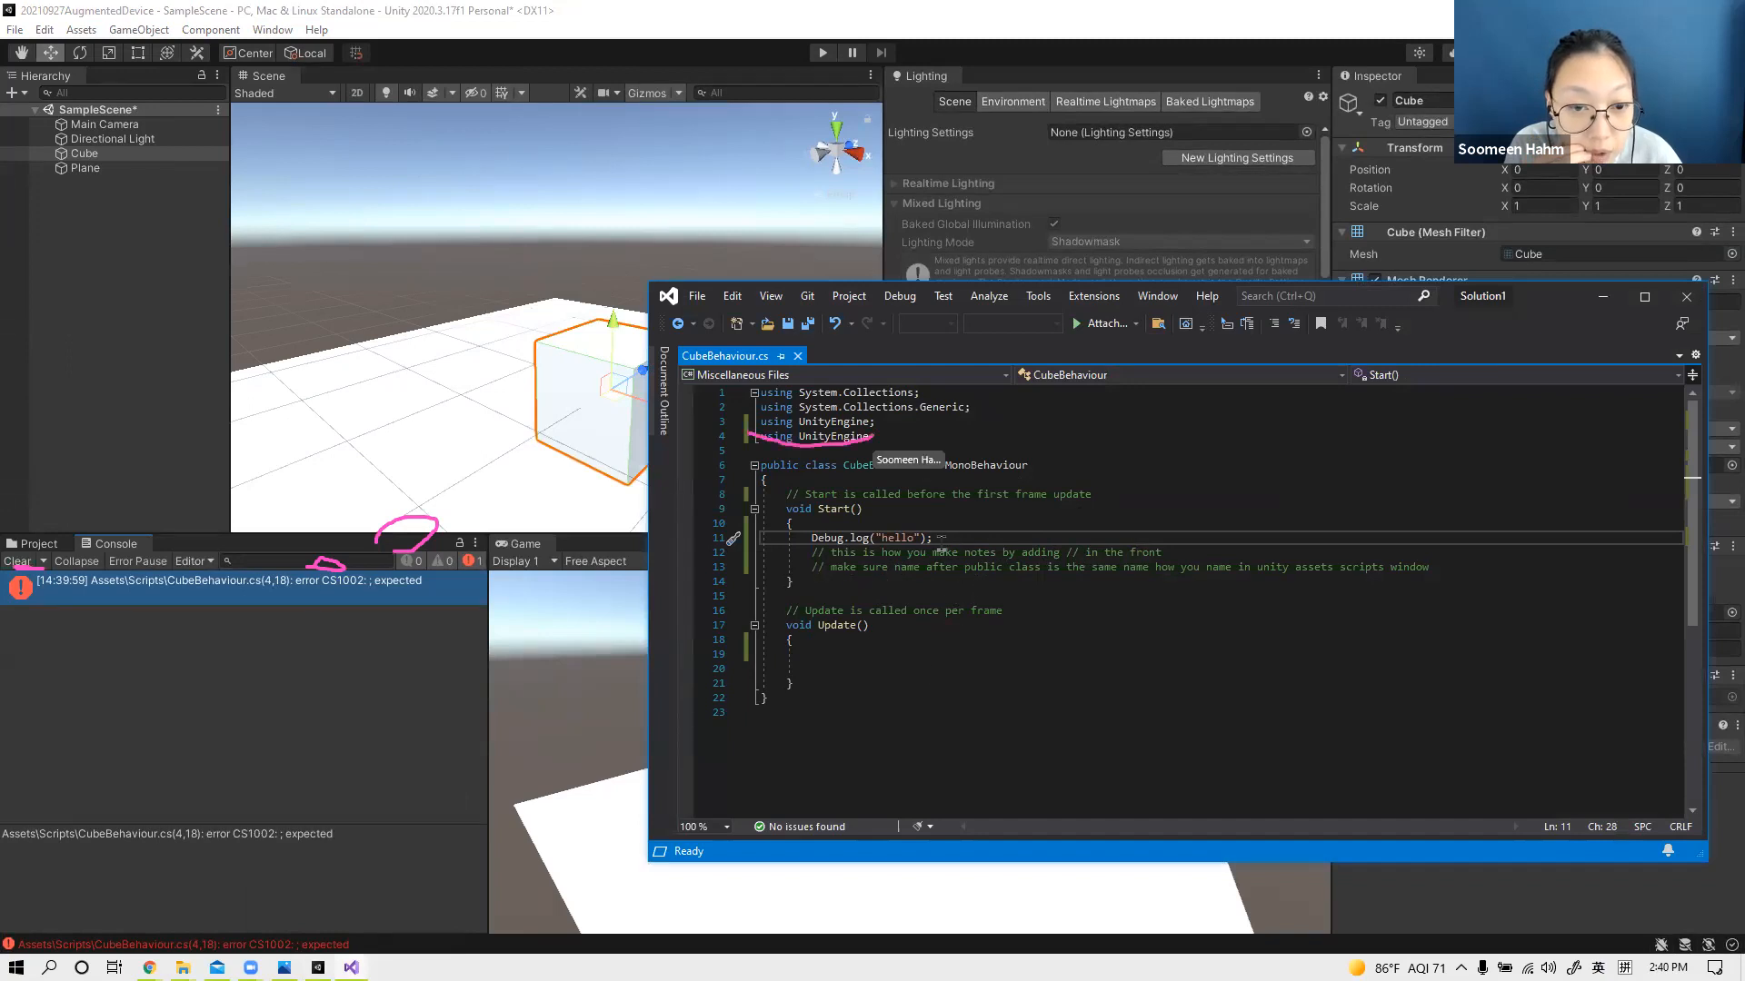
{"action": "left_click_drag", "start_coordinate": [872, 438], "coordinate": [725, 445]}
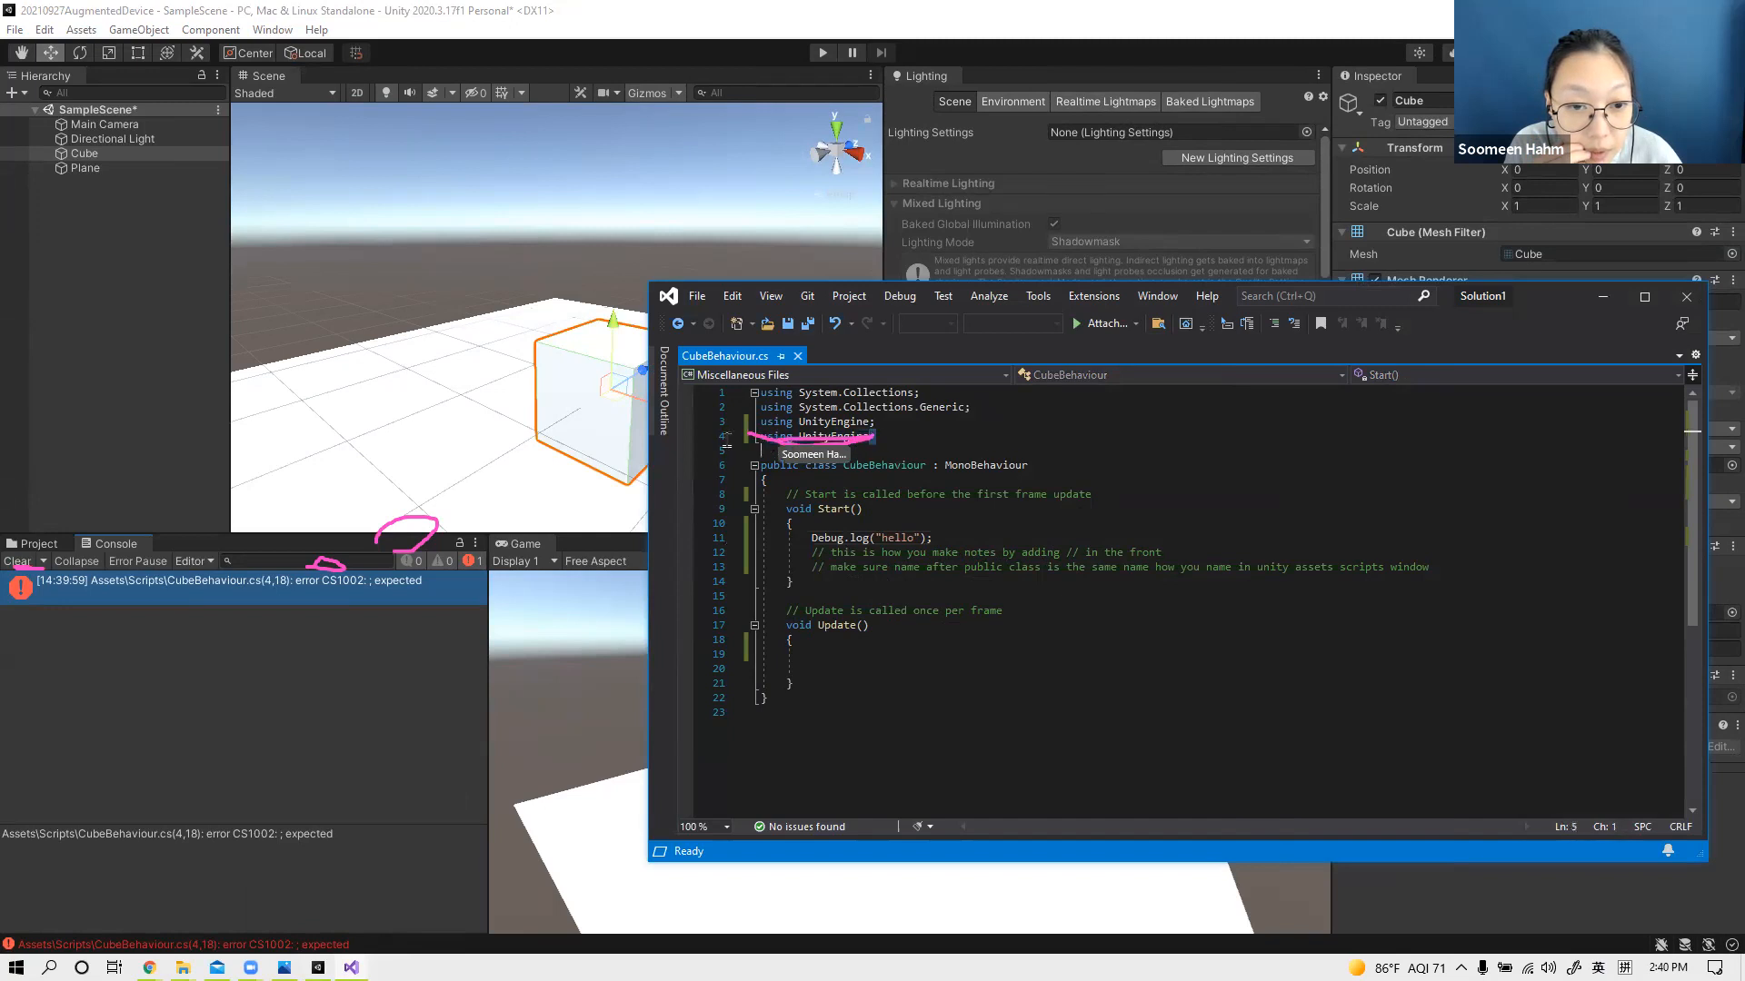
{"action": "key", "text": "BackSpace"}
{"action": "key", "text": "BackSpace"}
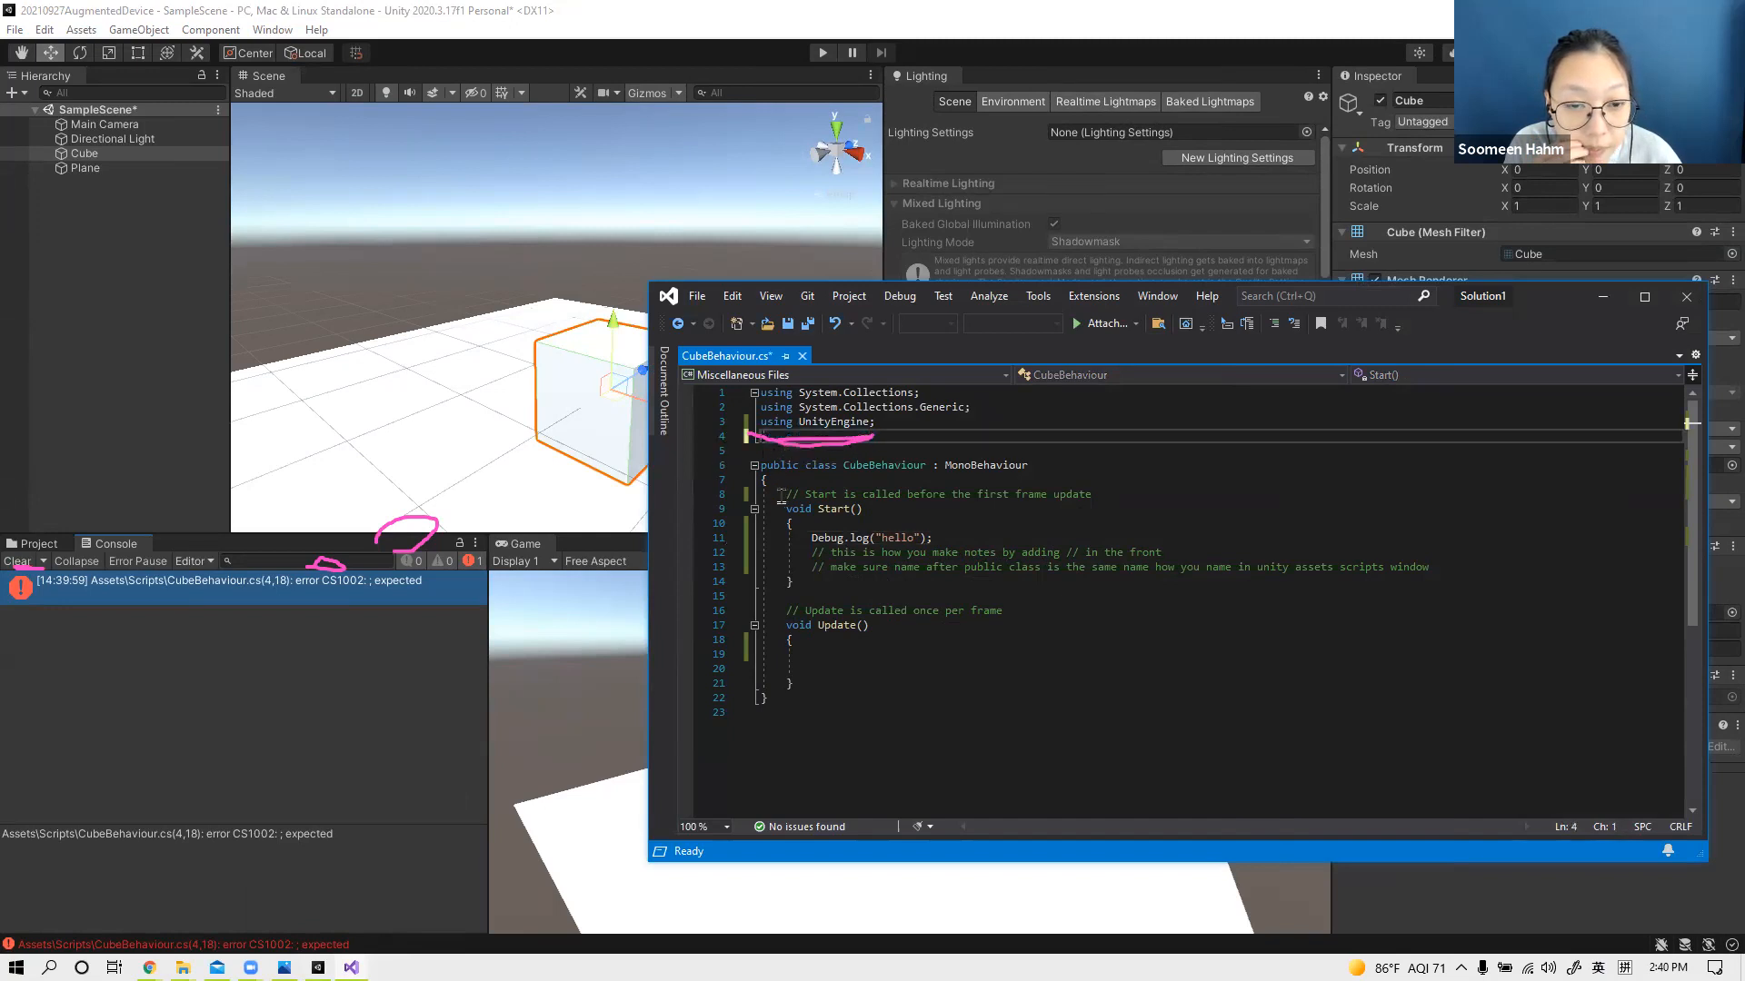
{"action": "left_click", "coordinate": [933, 641]}
{"action": "left_click", "coordinate": [942, 540]}
{"action": "left_click", "coordinate": [1065, 626]}
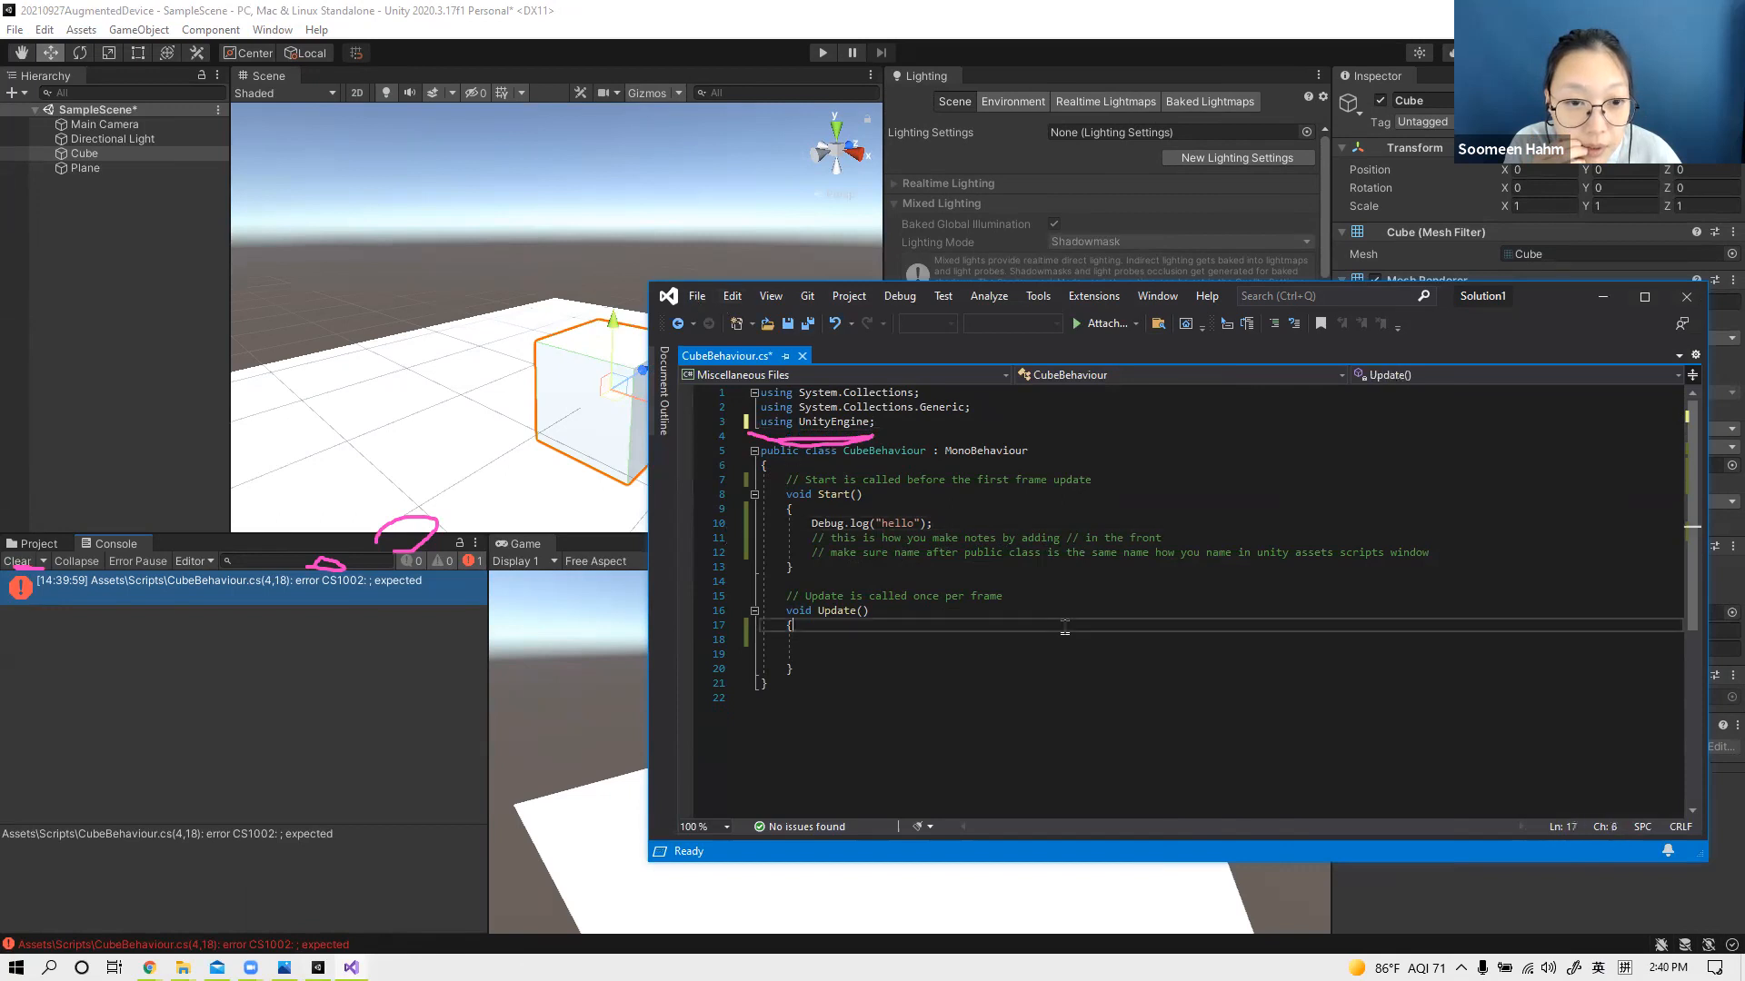
{"action": "key", "text": "ctrl+s"}
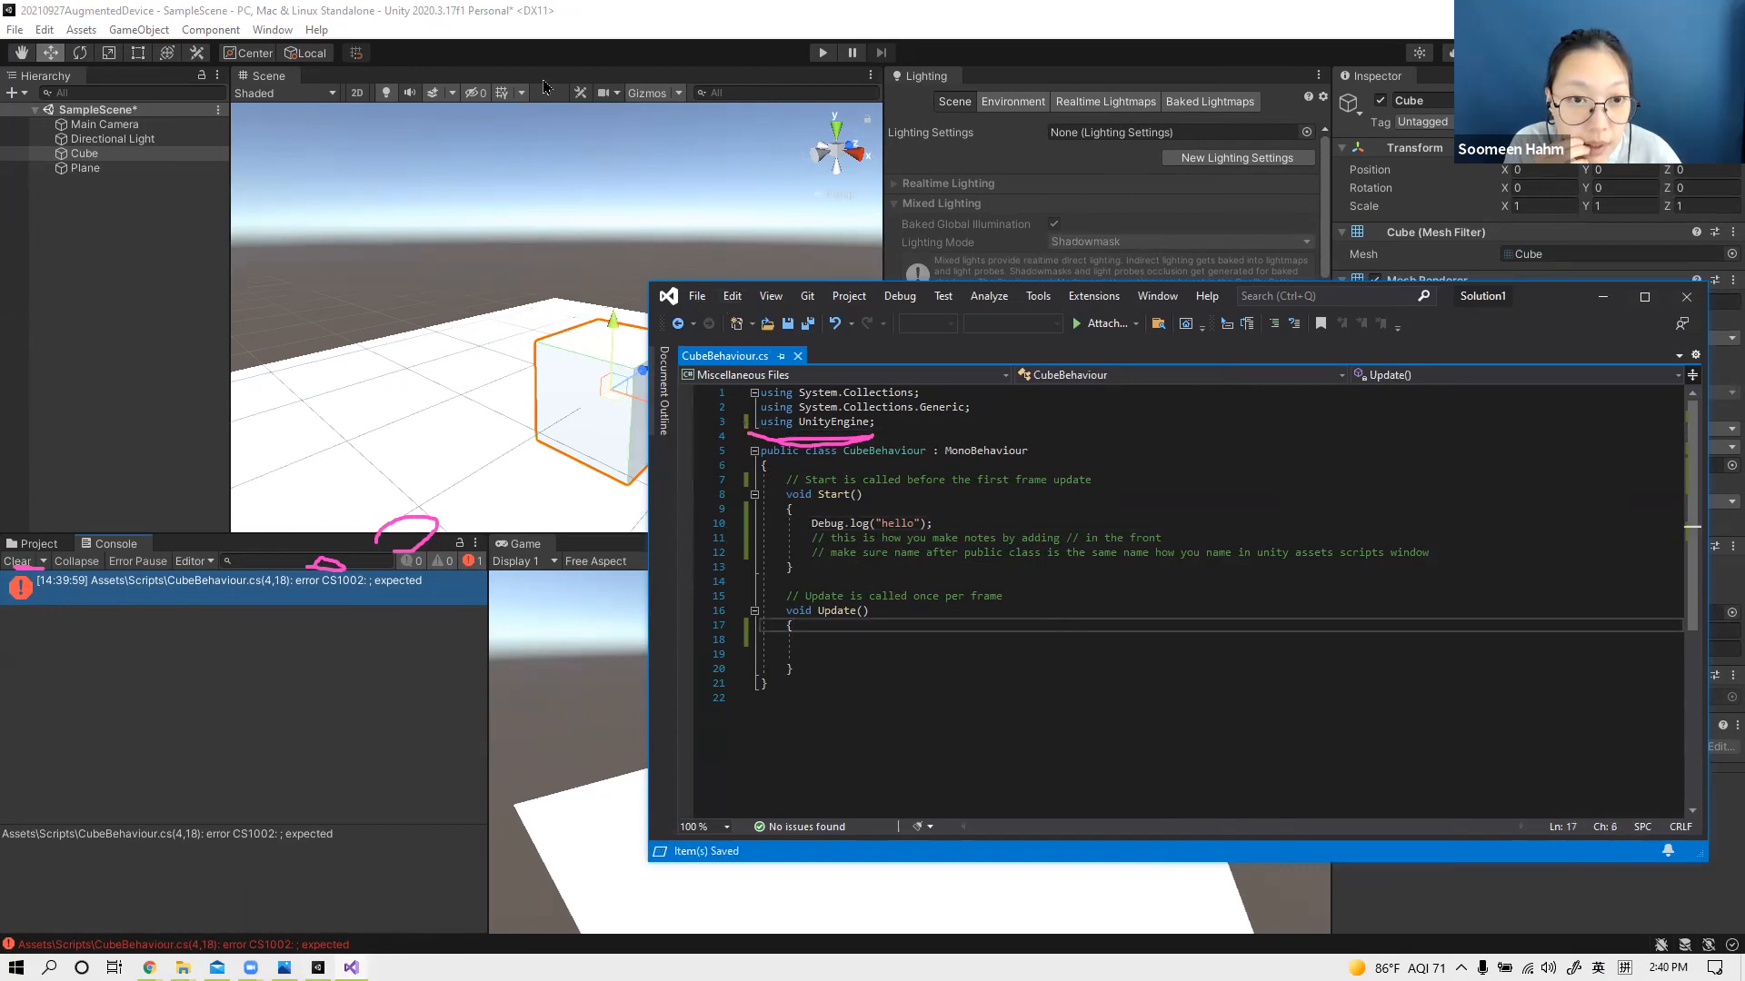
{"action": "left_click", "coordinate": [1337, 27]}
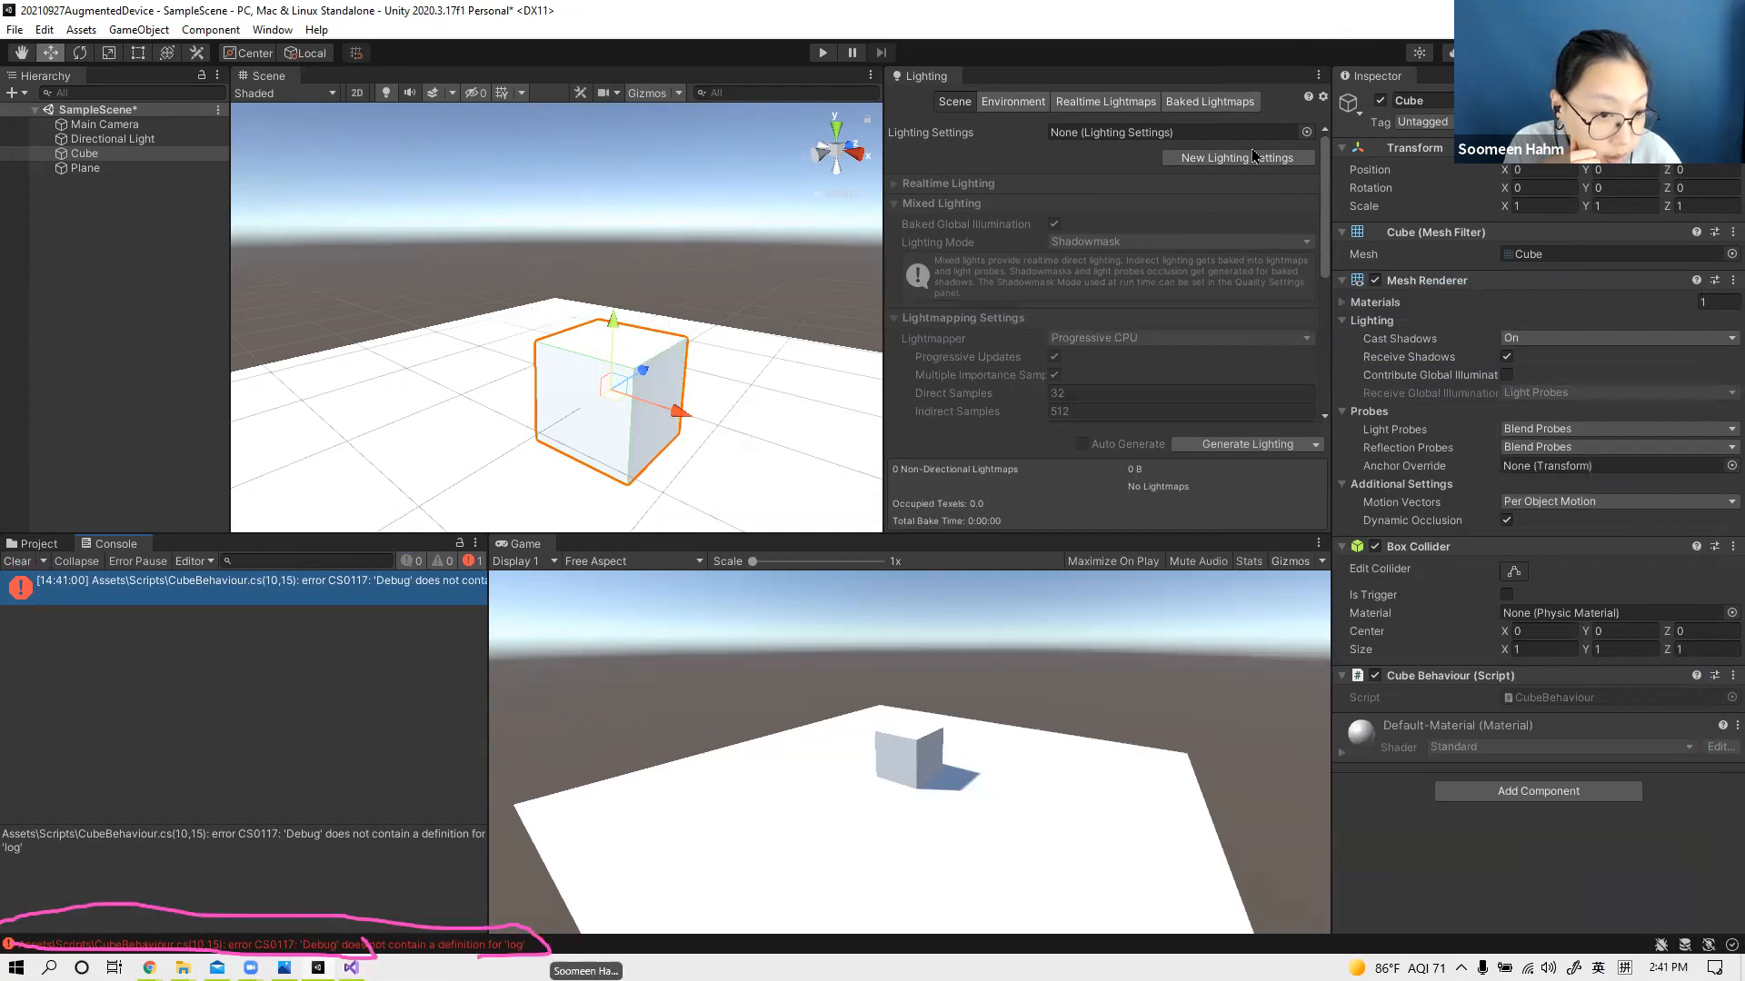
Step: Try to run the scene with the Unity window restored to a smaller size, and maximize the window again
{"action": "double_click", "coordinate": [1351, 18]}
{"action": "left_click", "coordinate": [981, 183]}
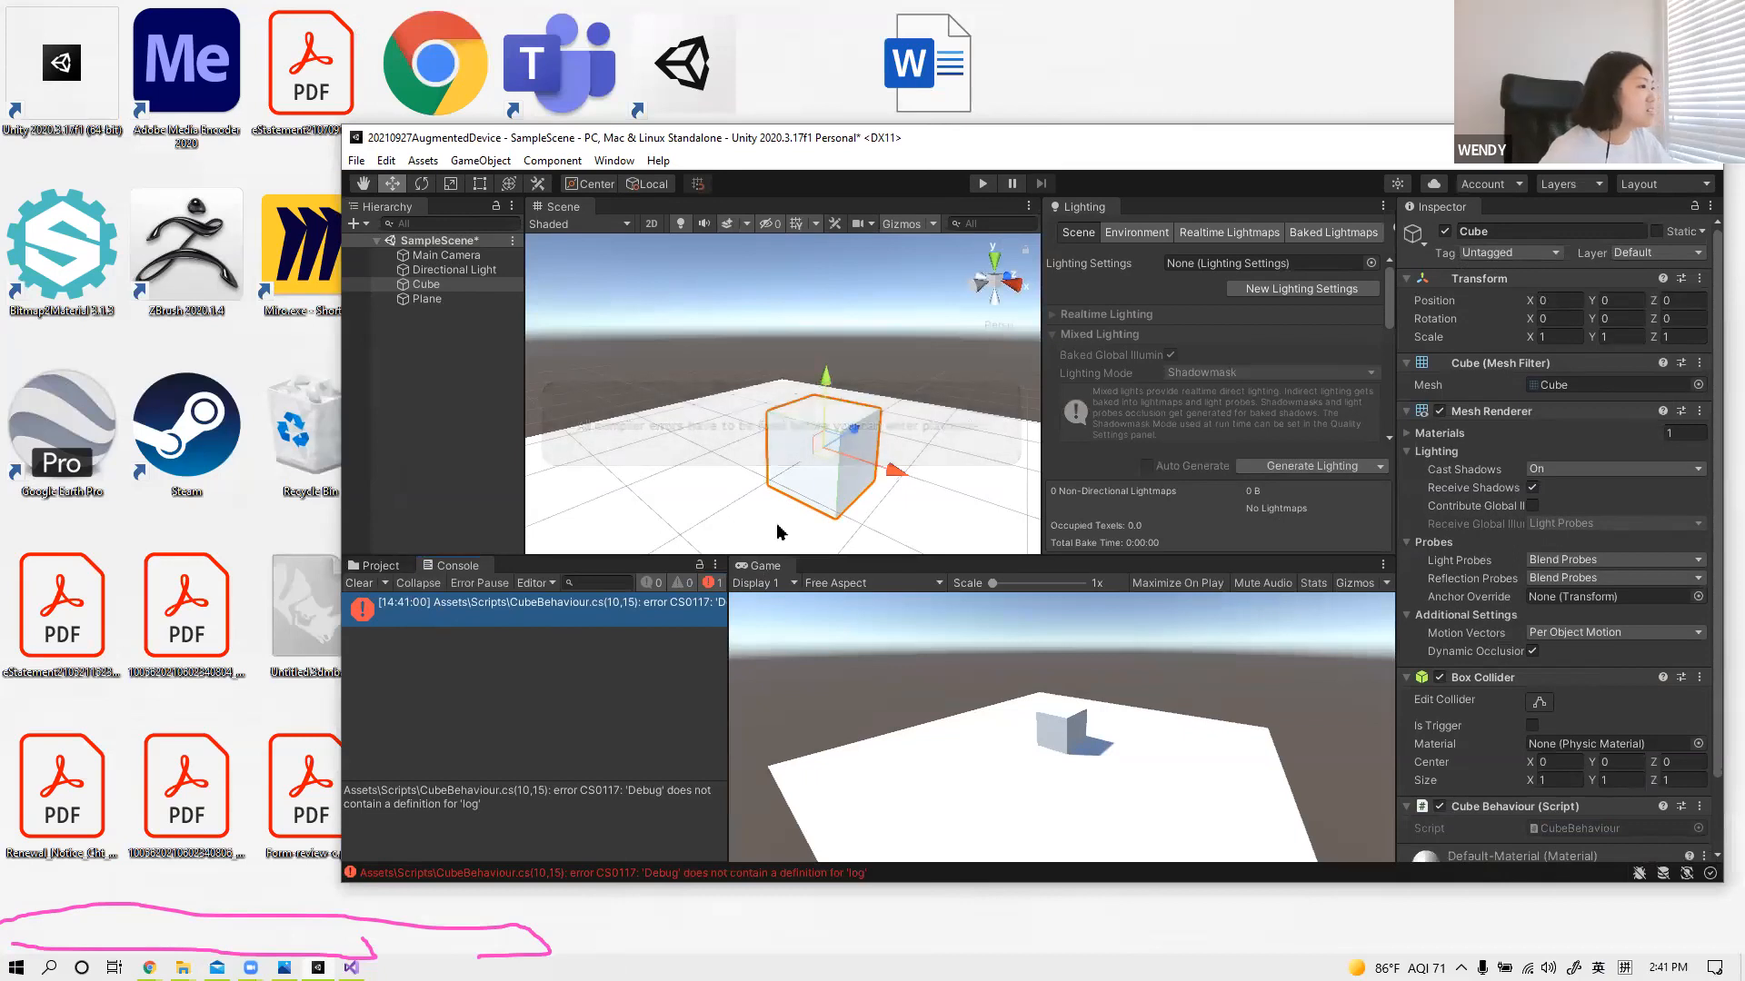
{"action": "left_click", "coordinate": [981, 183]}
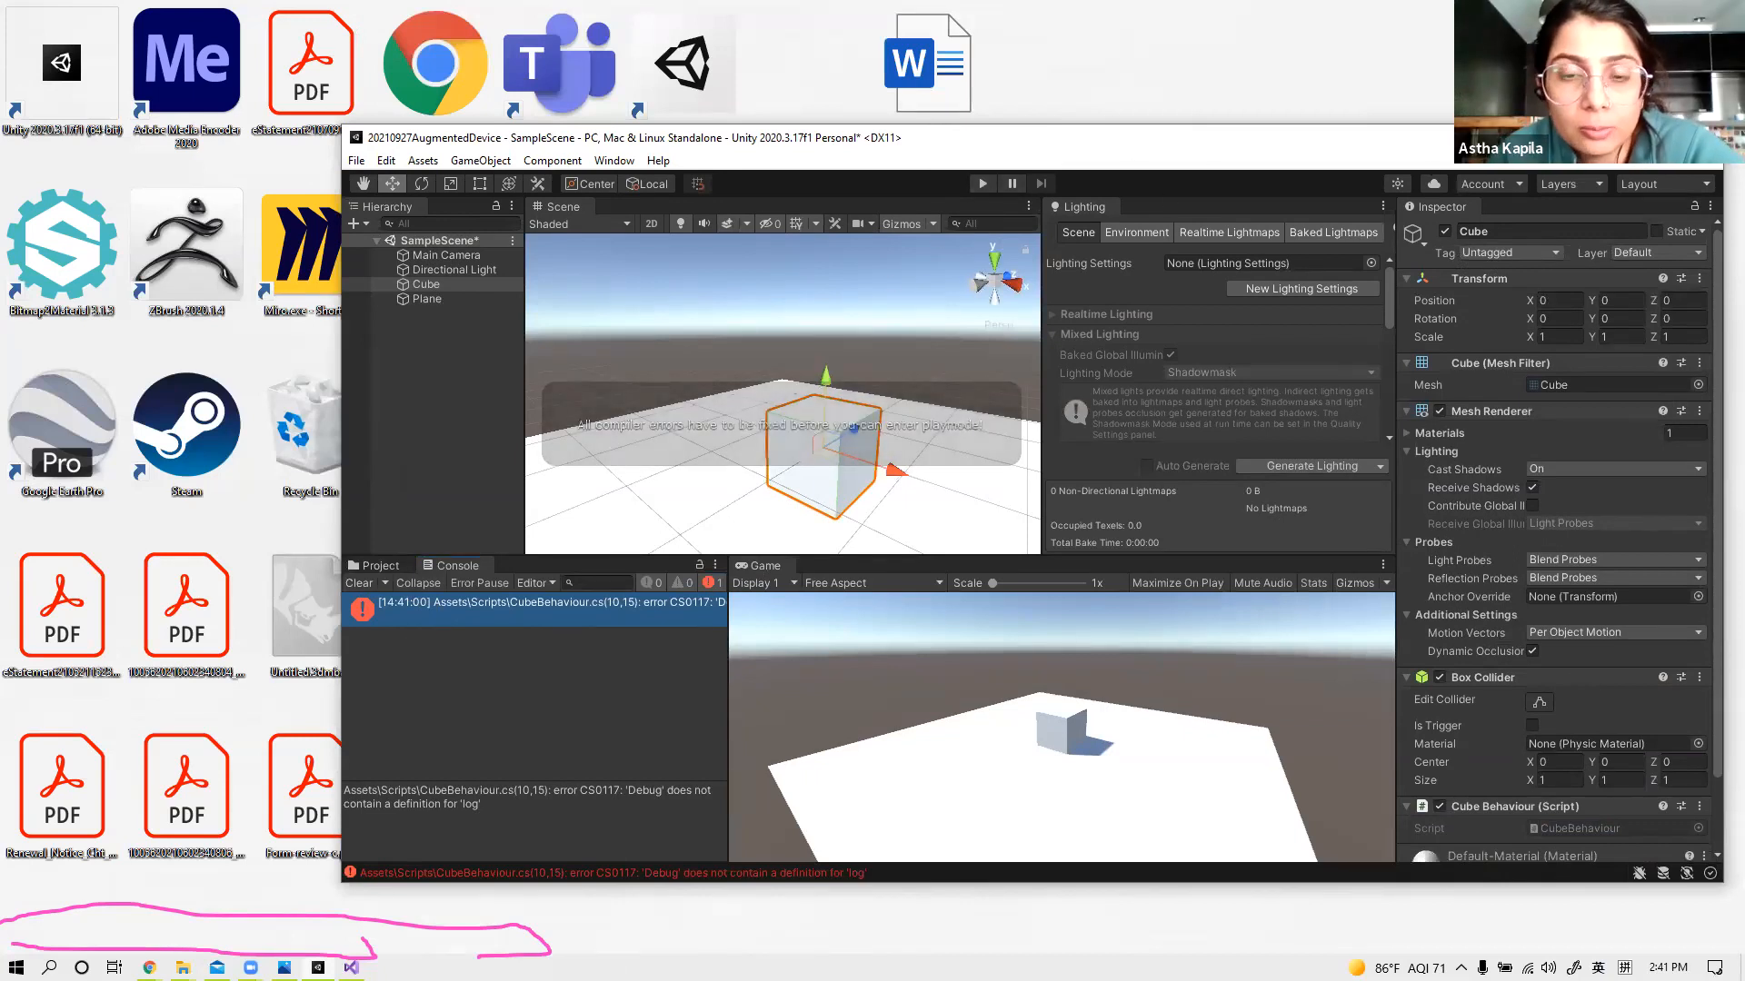
{"action": "left_click", "coordinate": [1660, 138]}
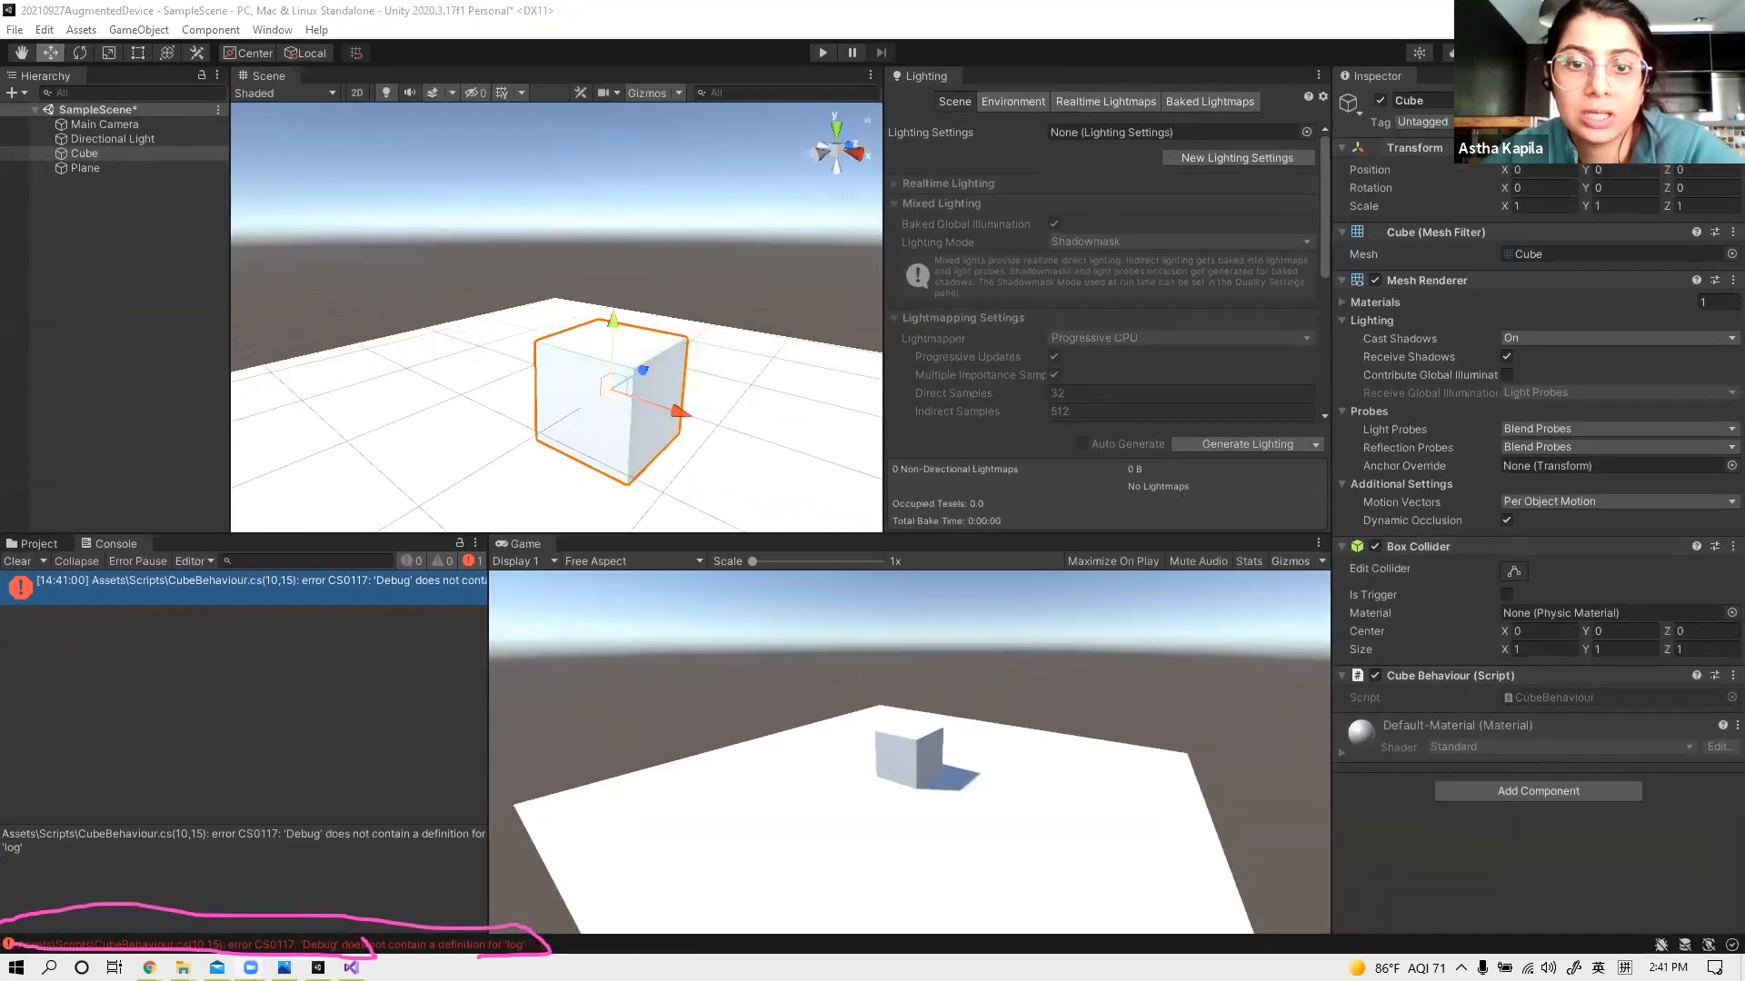
Step: Switch to Visual Studio, capitalize the method name in Start() so the line reads Debug.Log("hello");, and save the script
{"action": "left_click", "coordinate": [352, 968]}
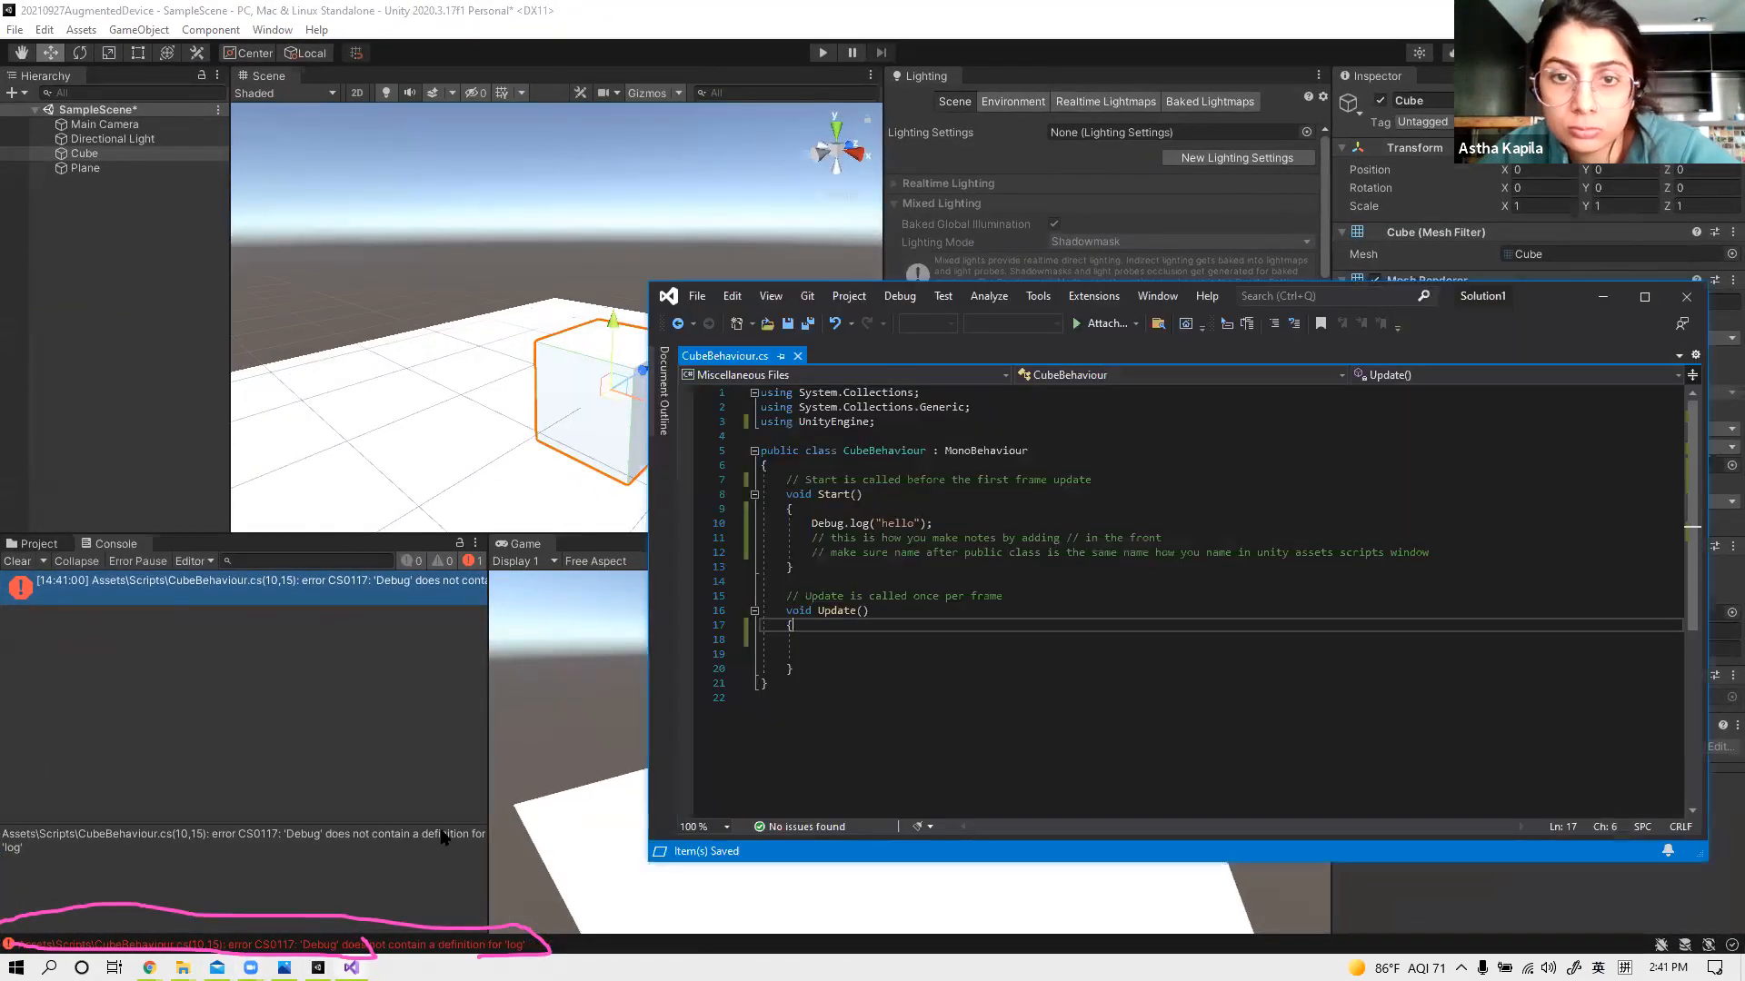
{"action": "left_click", "coordinate": [846, 523]}
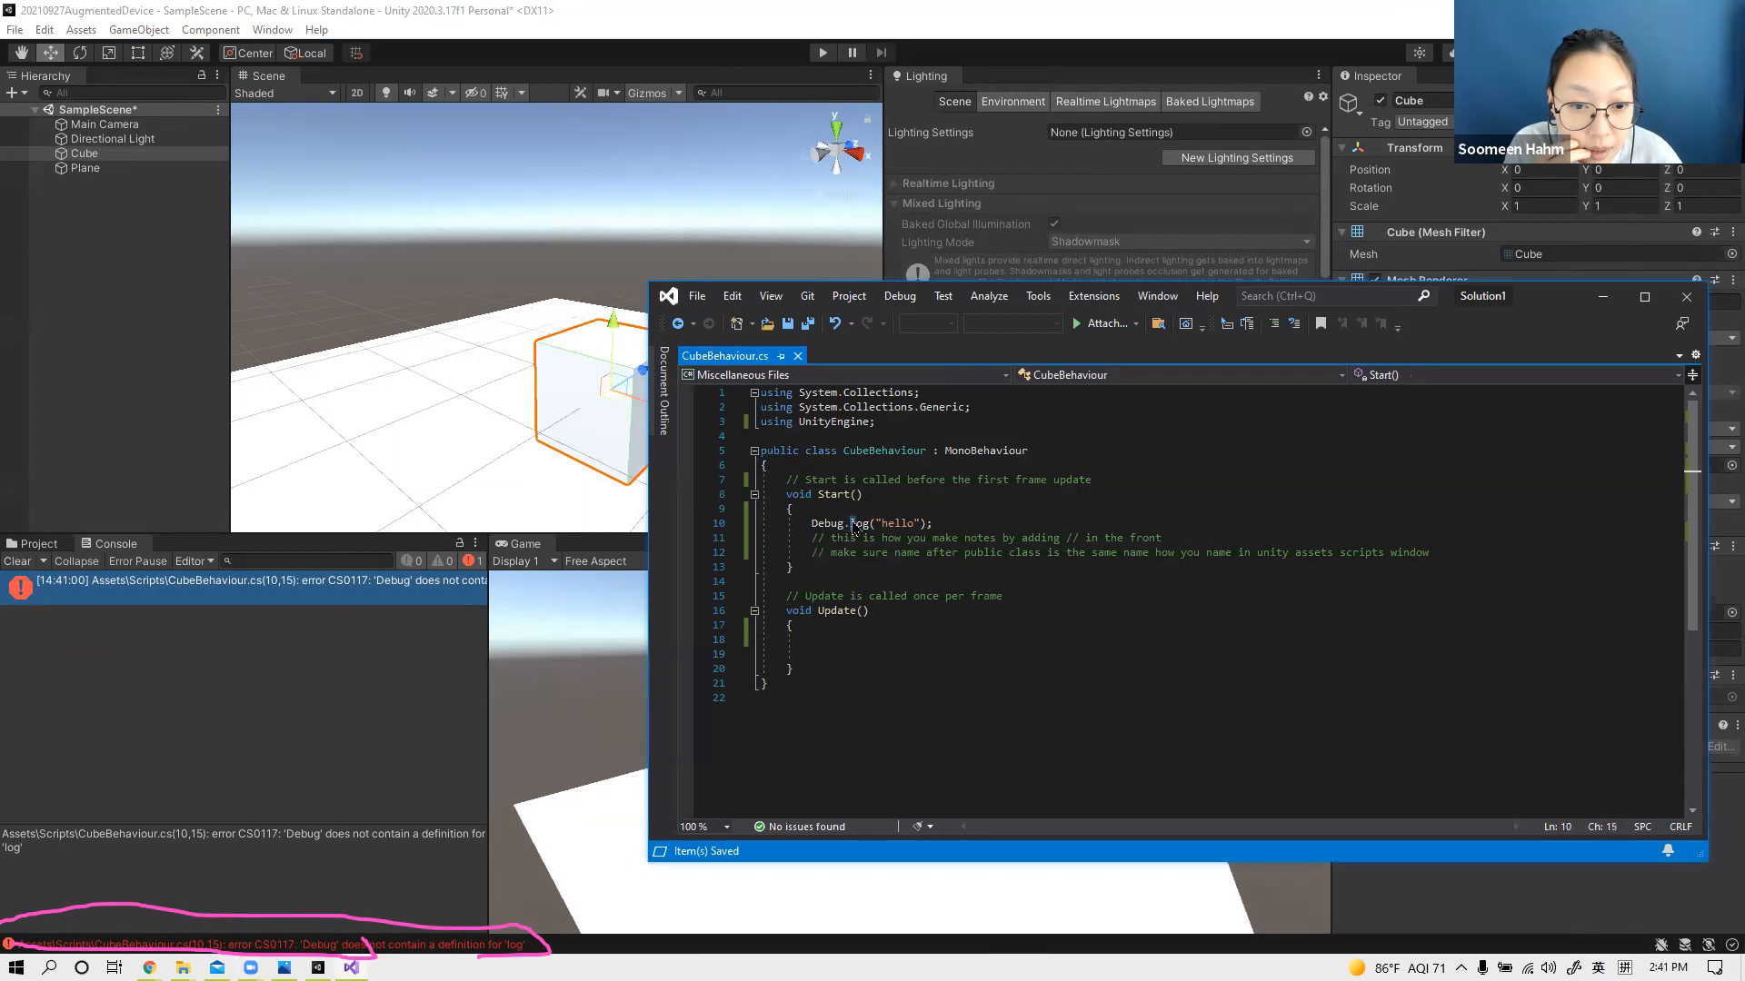
{"action": "type", "text": "L"}
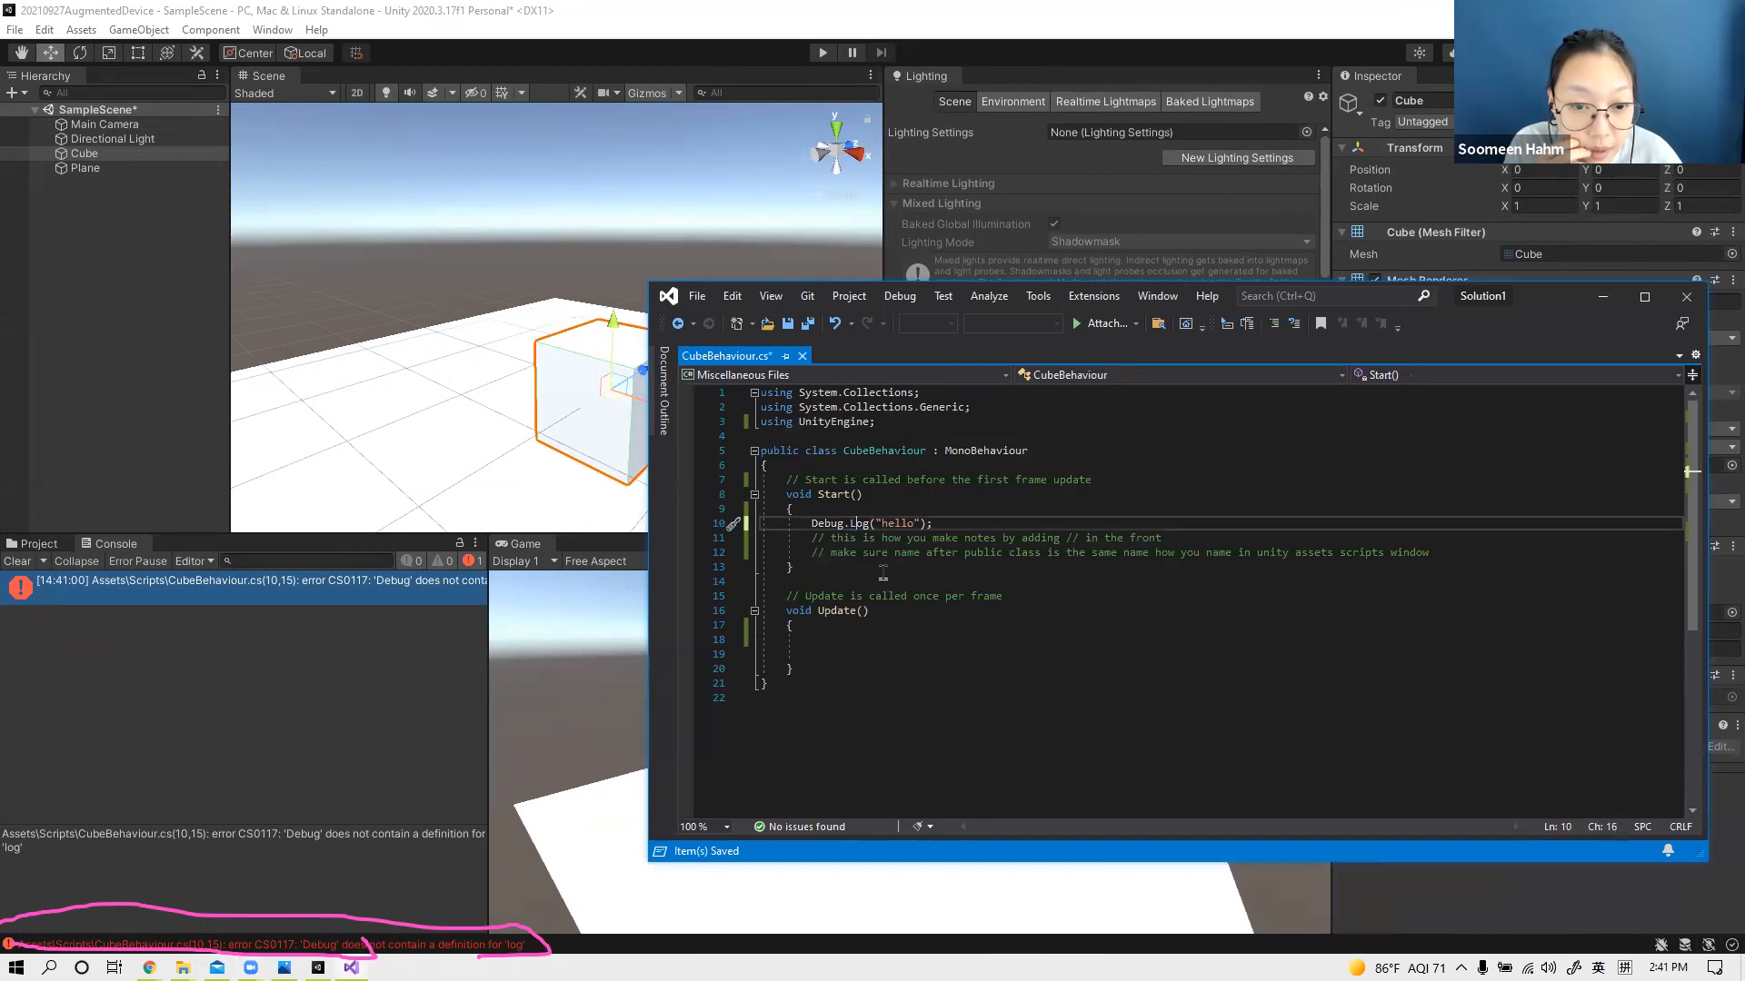
{"action": "key", "text": "ctrl+s"}
{"action": "key", "text": "End"}
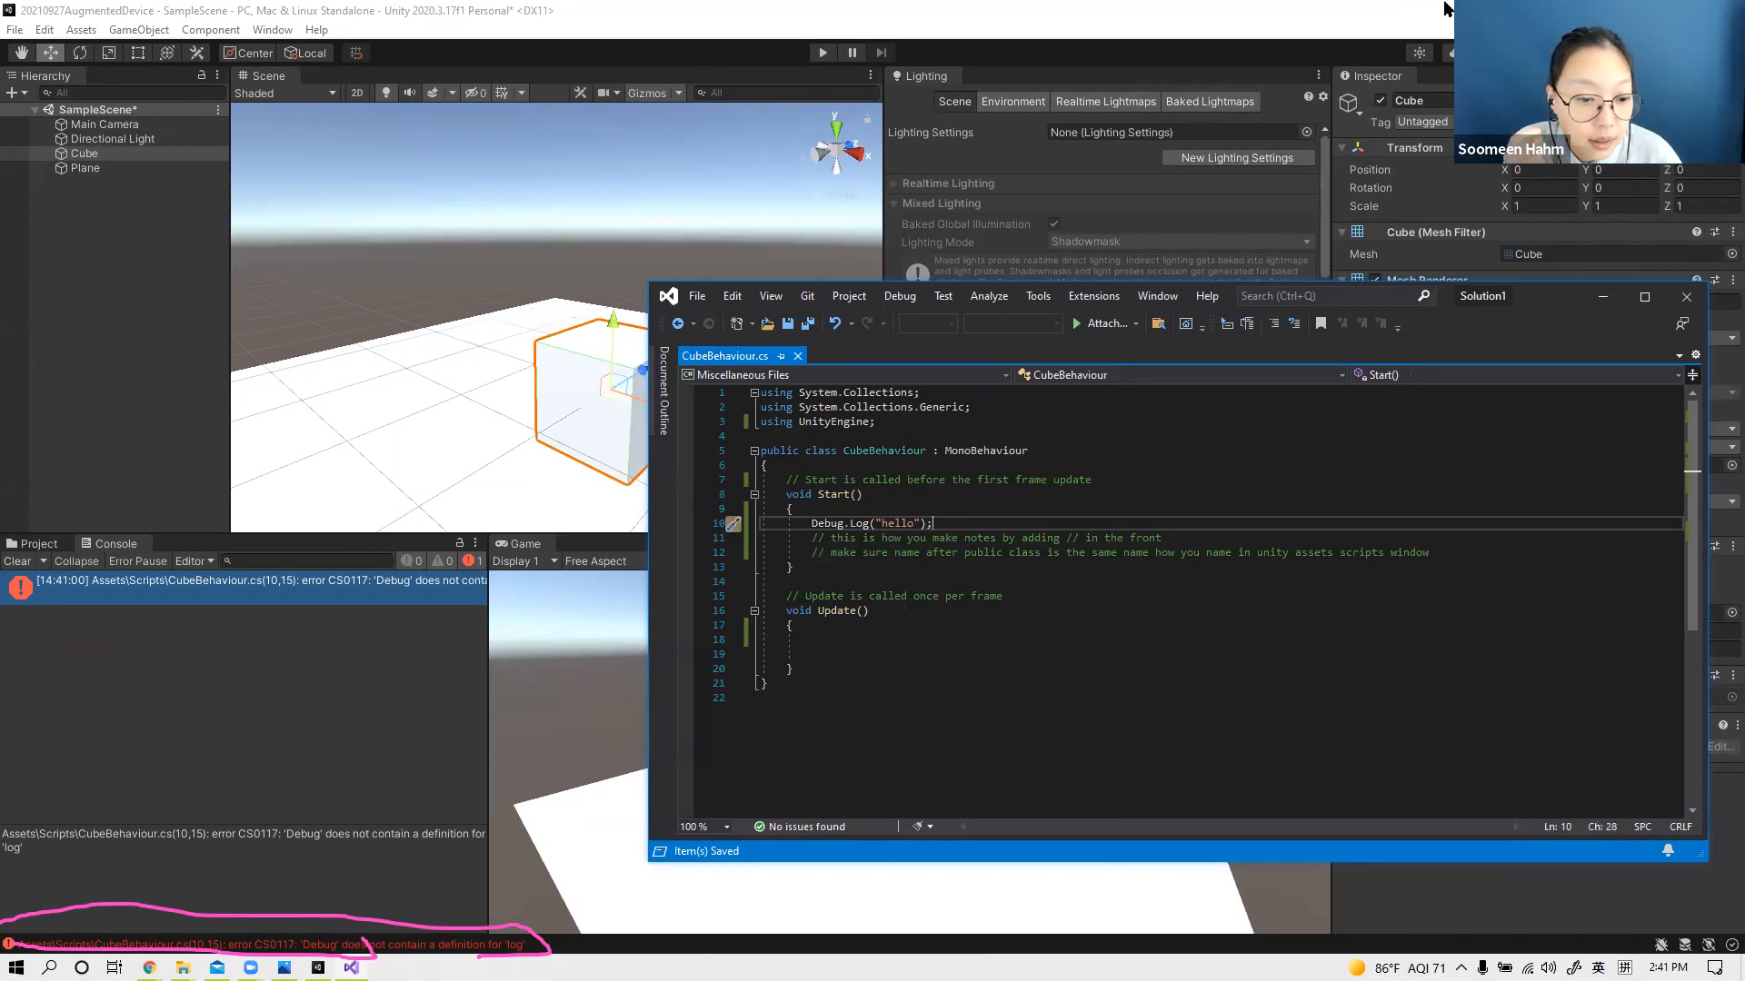
Step: Return to Unity to recompile the script and run the scene to check the Console output
{"action": "left_click", "coordinate": [1446, 9]}
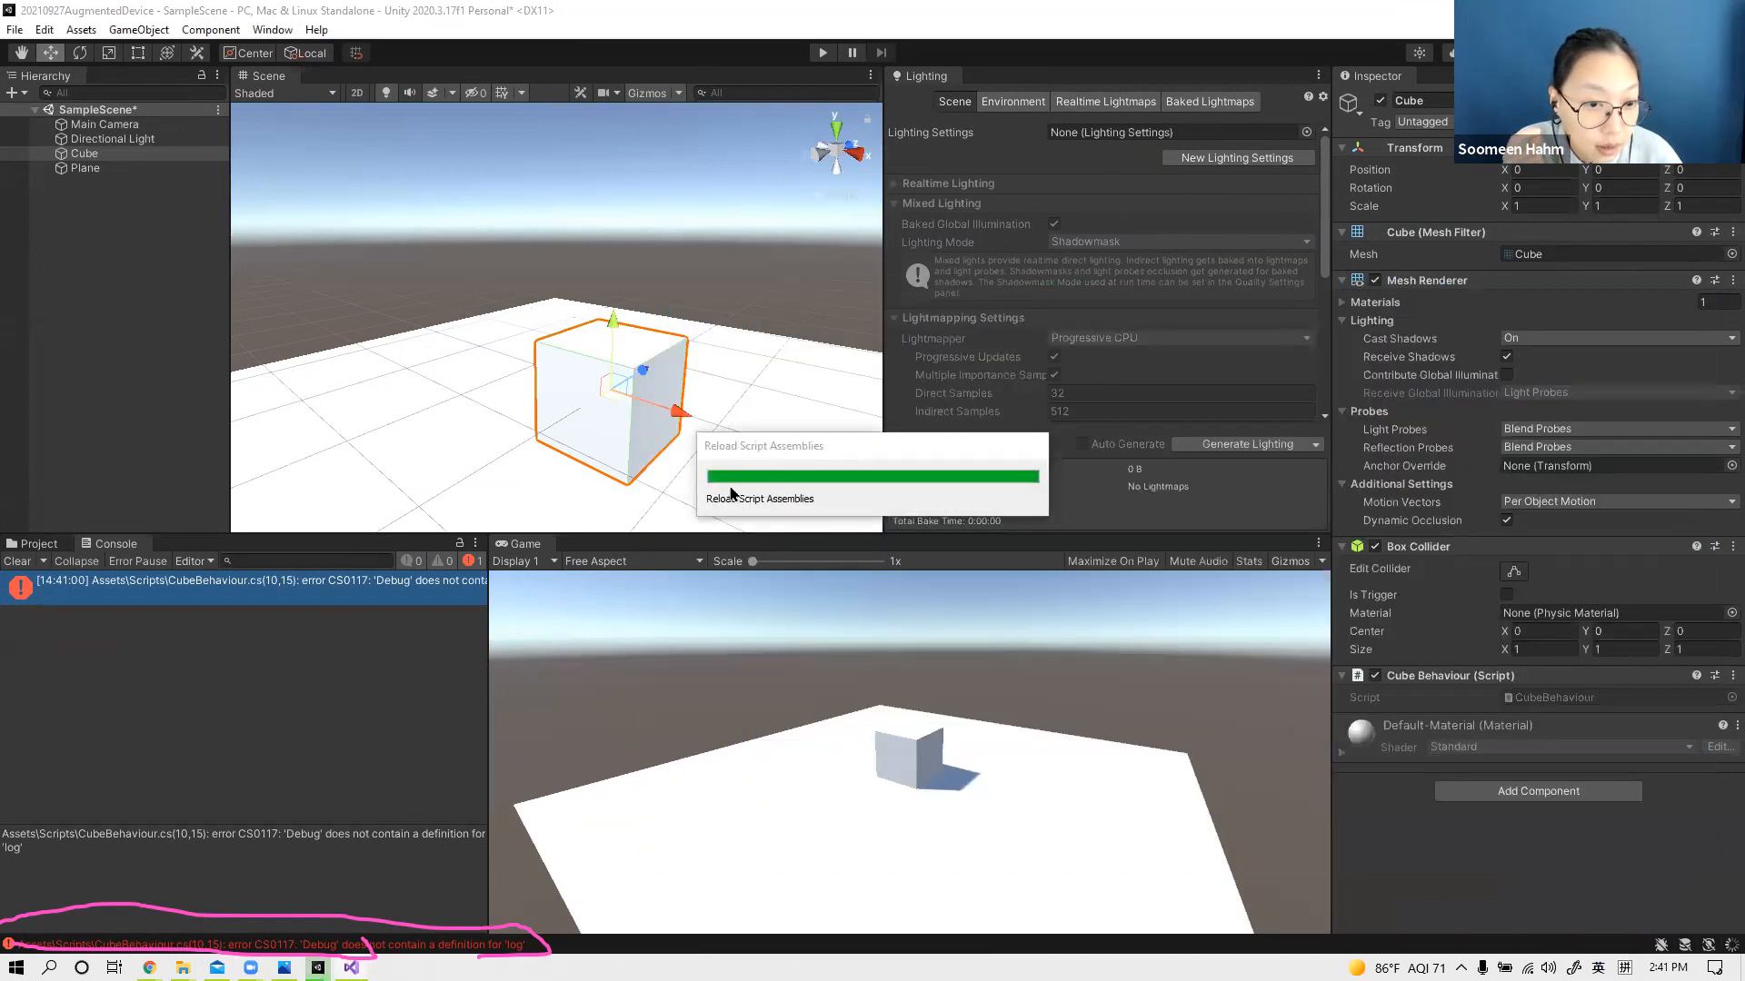
{"action": "left_click_drag", "start_coordinate": [732, 13], "coordinate": [950, 162]}
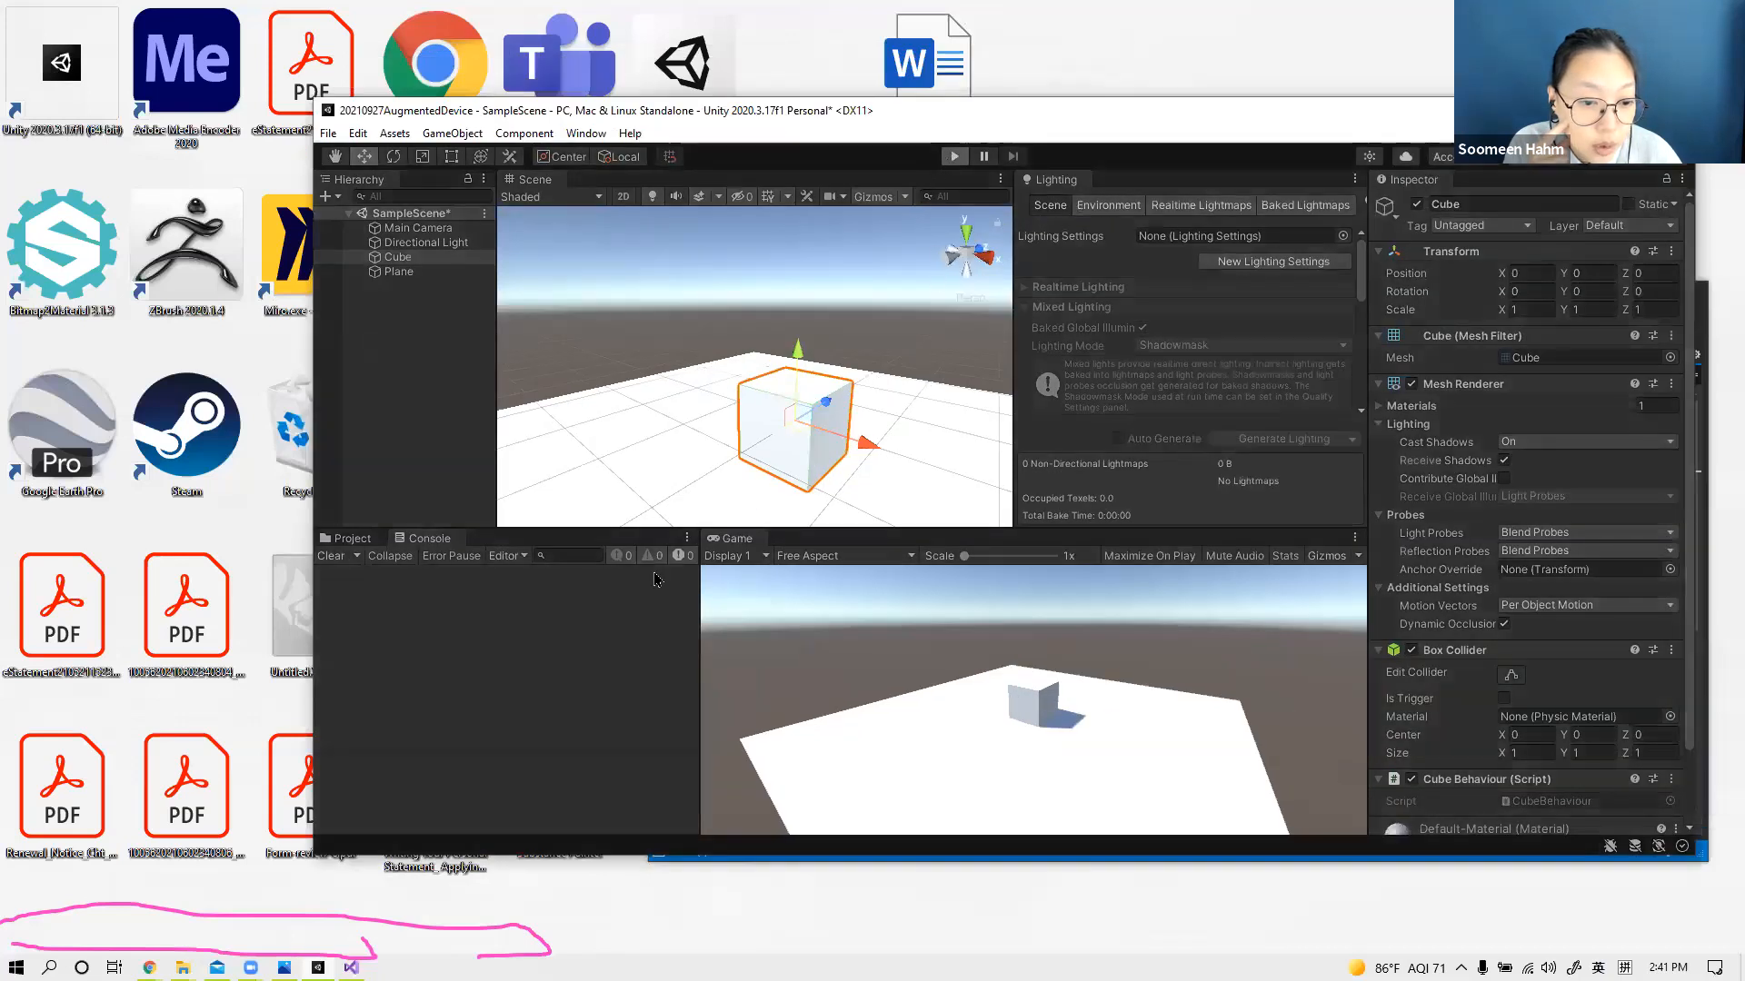
{"action": "key", "text": "ctrl+p"}
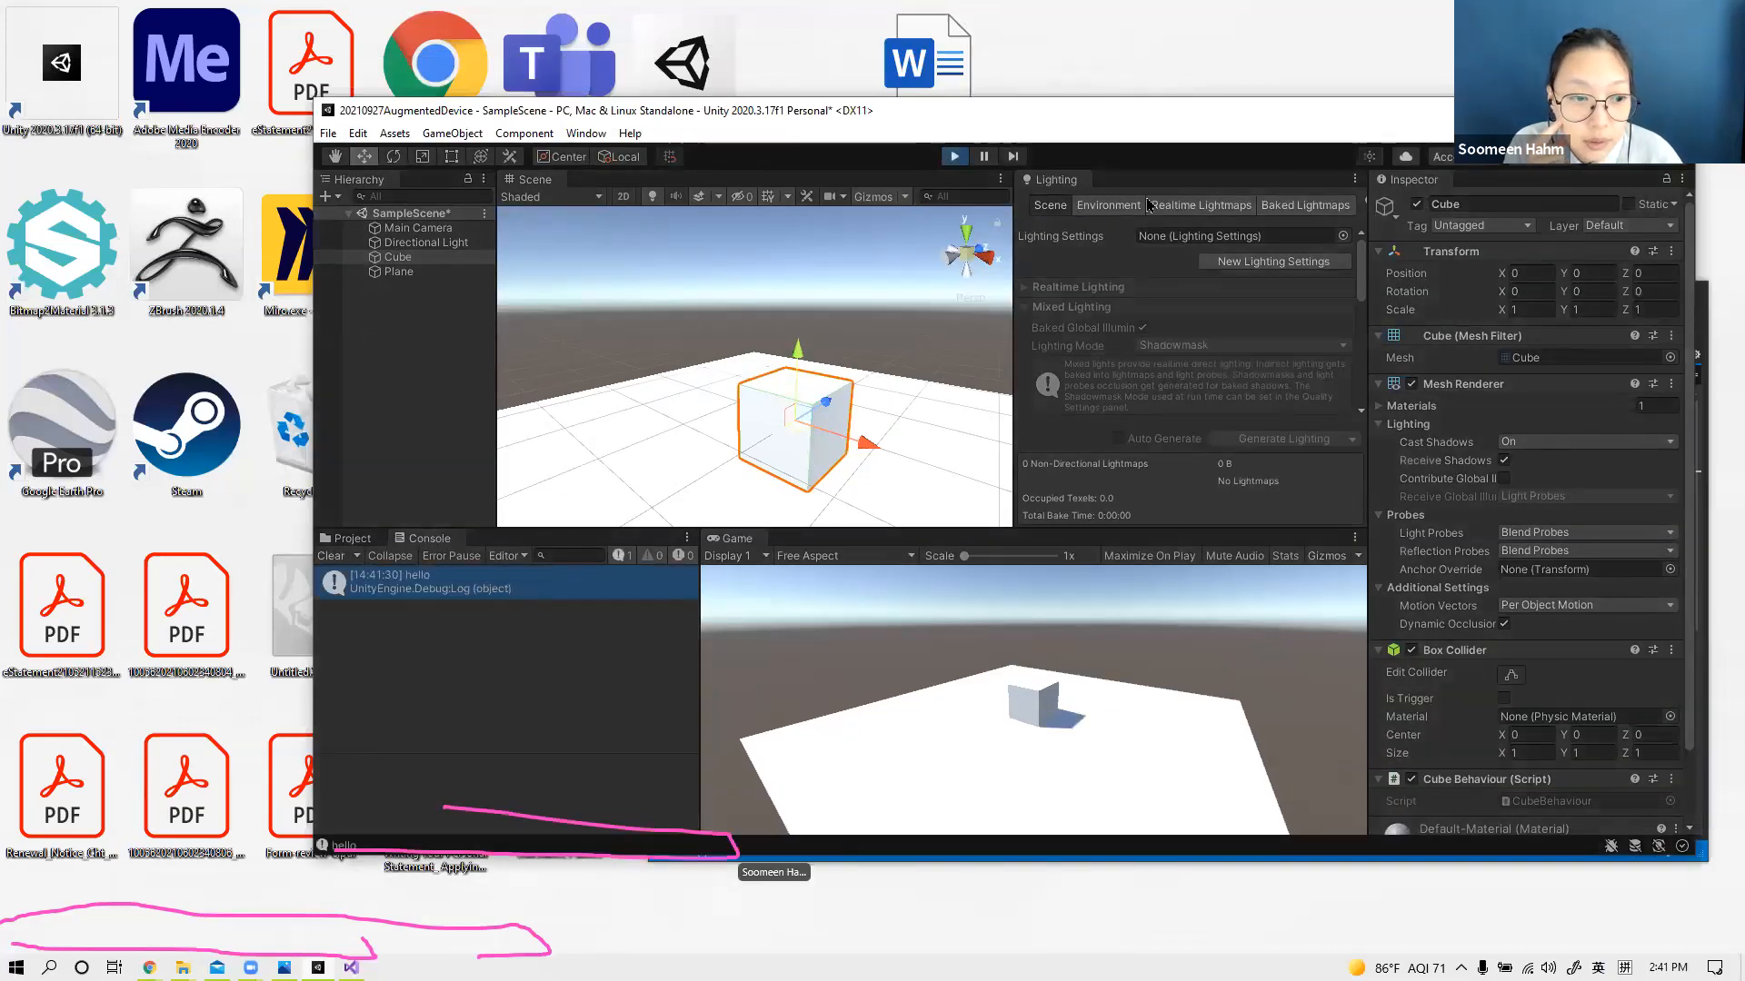
{"action": "left_click", "coordinate": [1632, 111]}
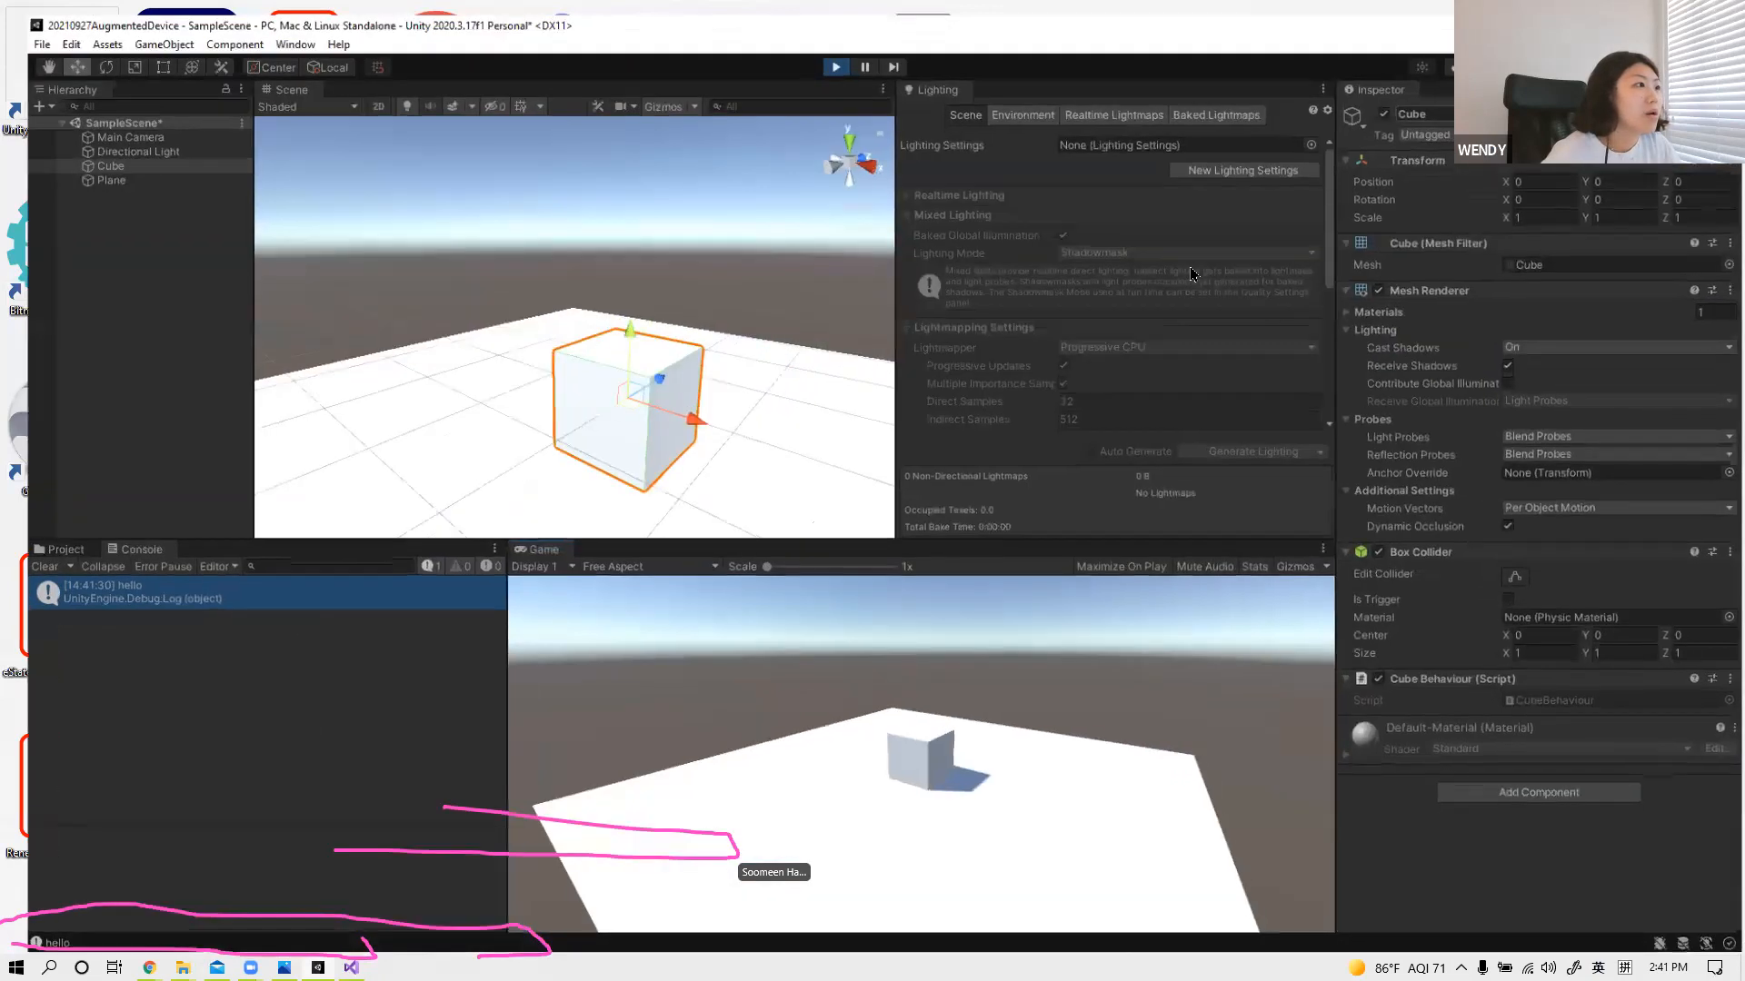
Step: Switch back to Visual Studio and review the parts of the Debug.Log statement in Start()
{"action": "key", "text": "alt+Tab"}
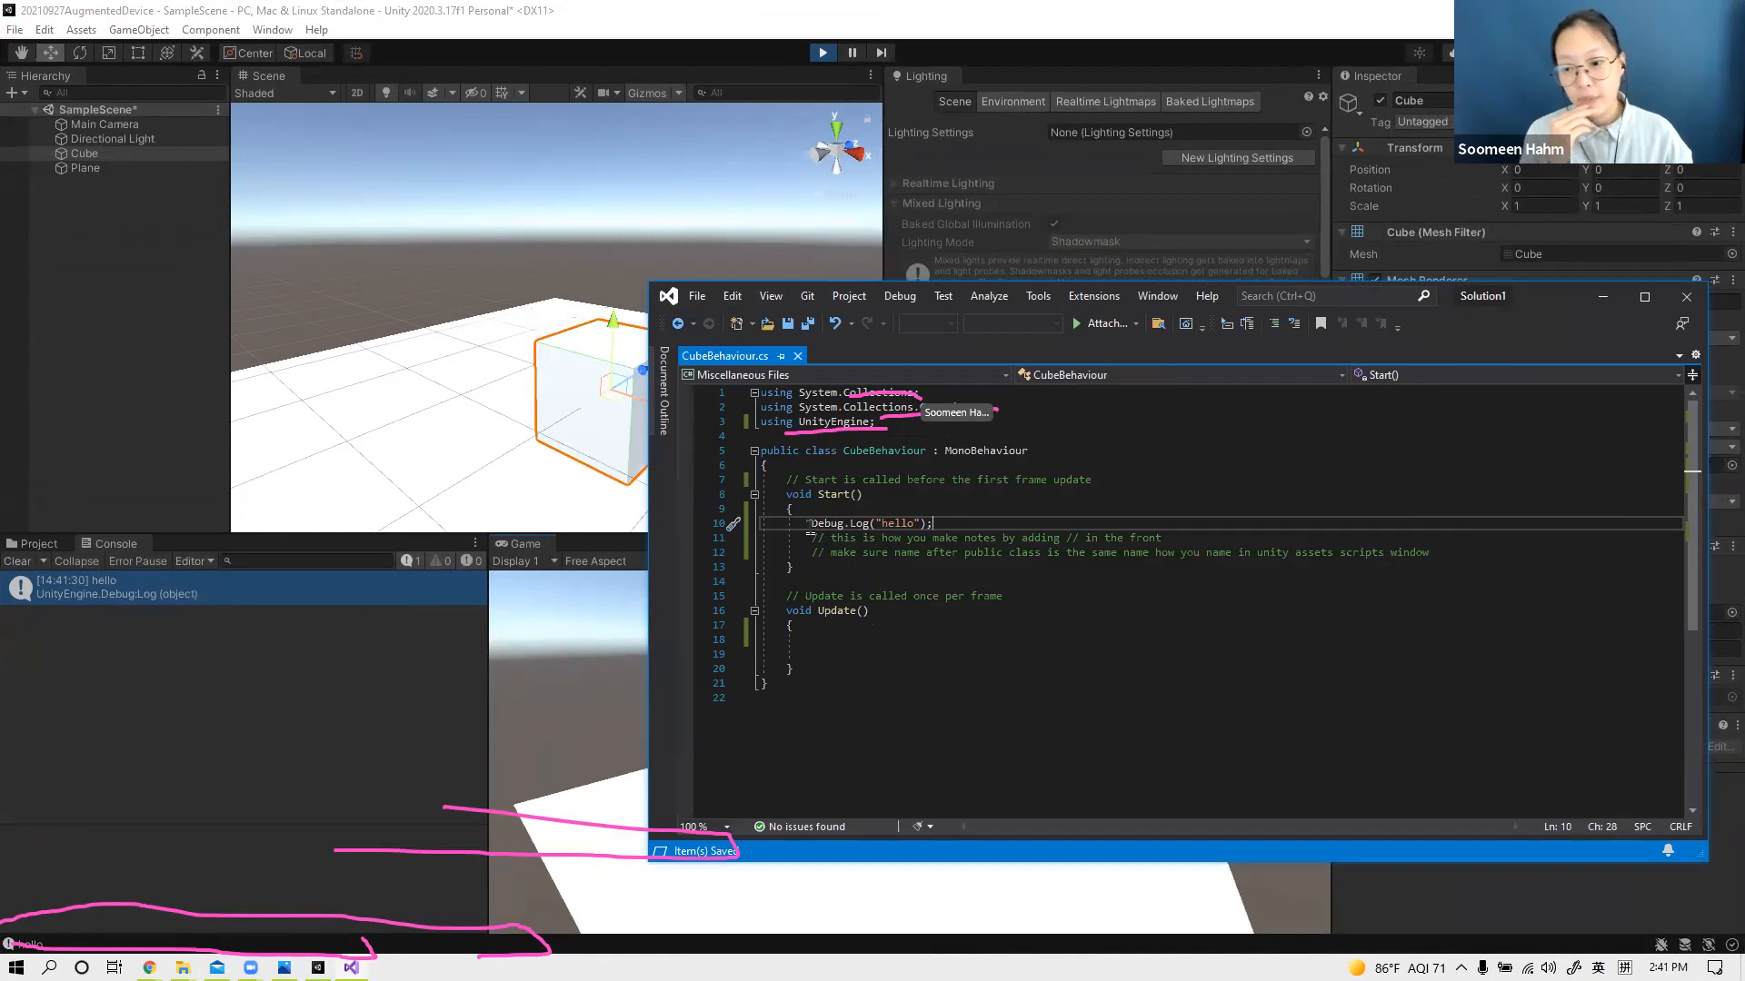
{"action": "left_click_drag", "start_coordinate": [811, 523], "coordinate": [841, 527]}
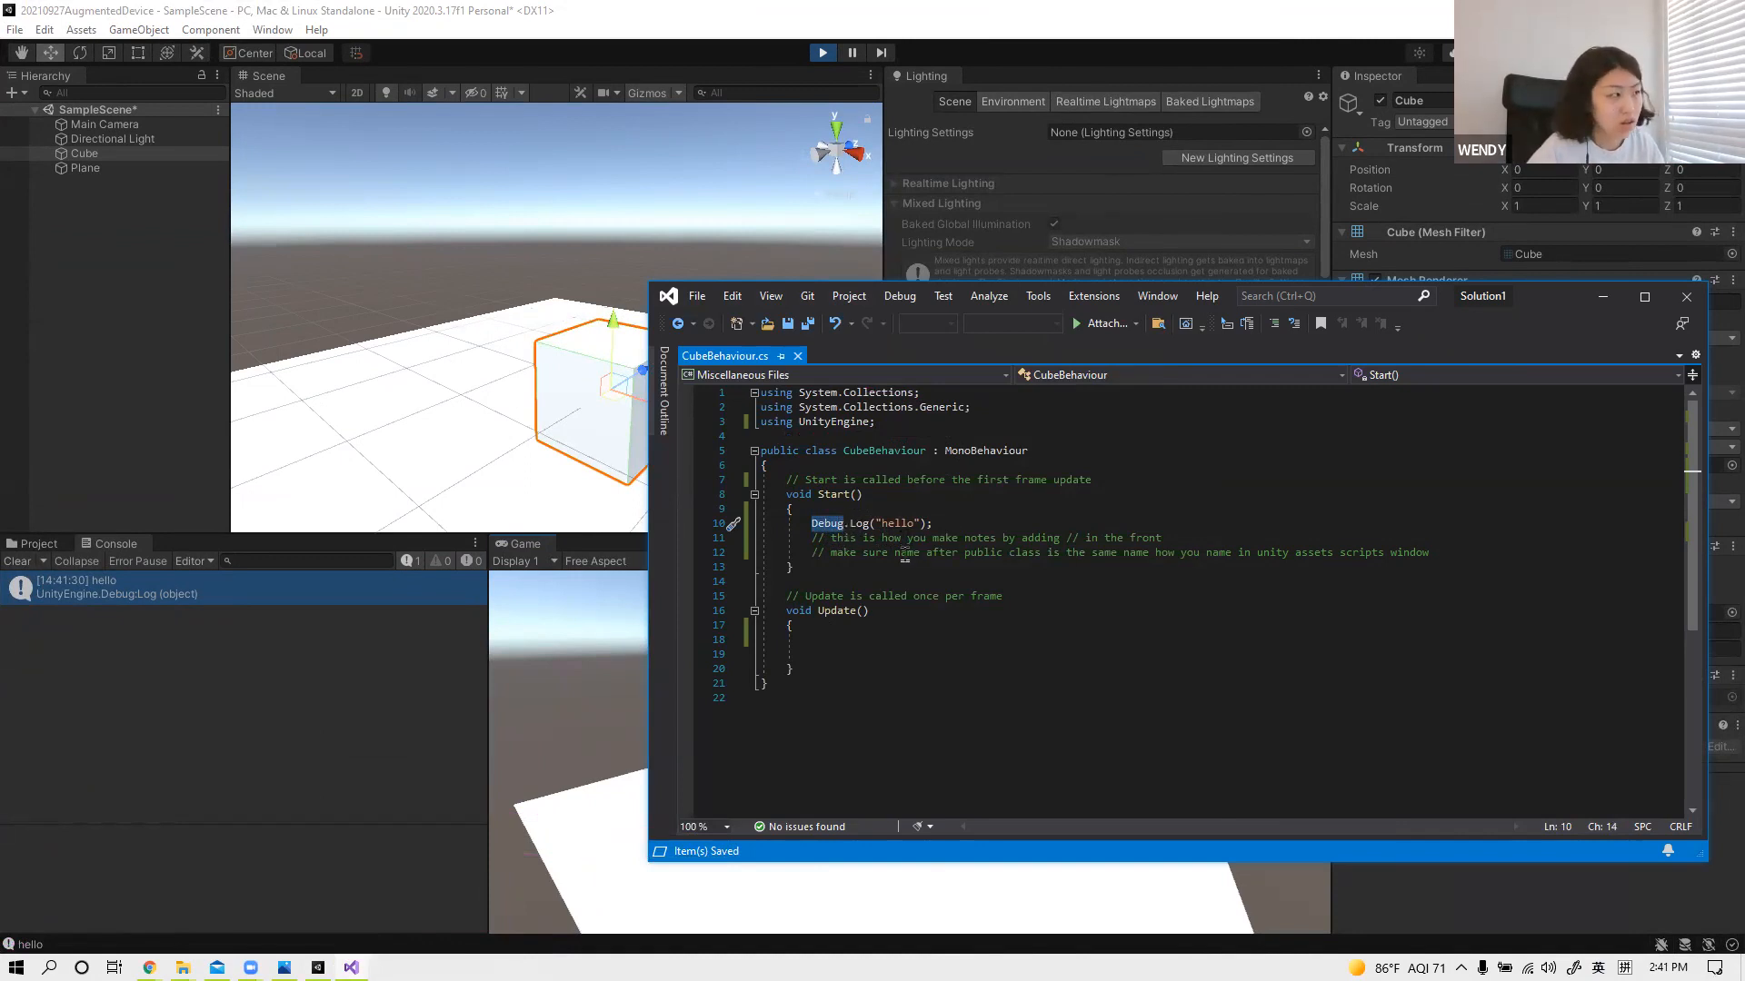
{"action": "left_click", "coordinate": [918, 524]}
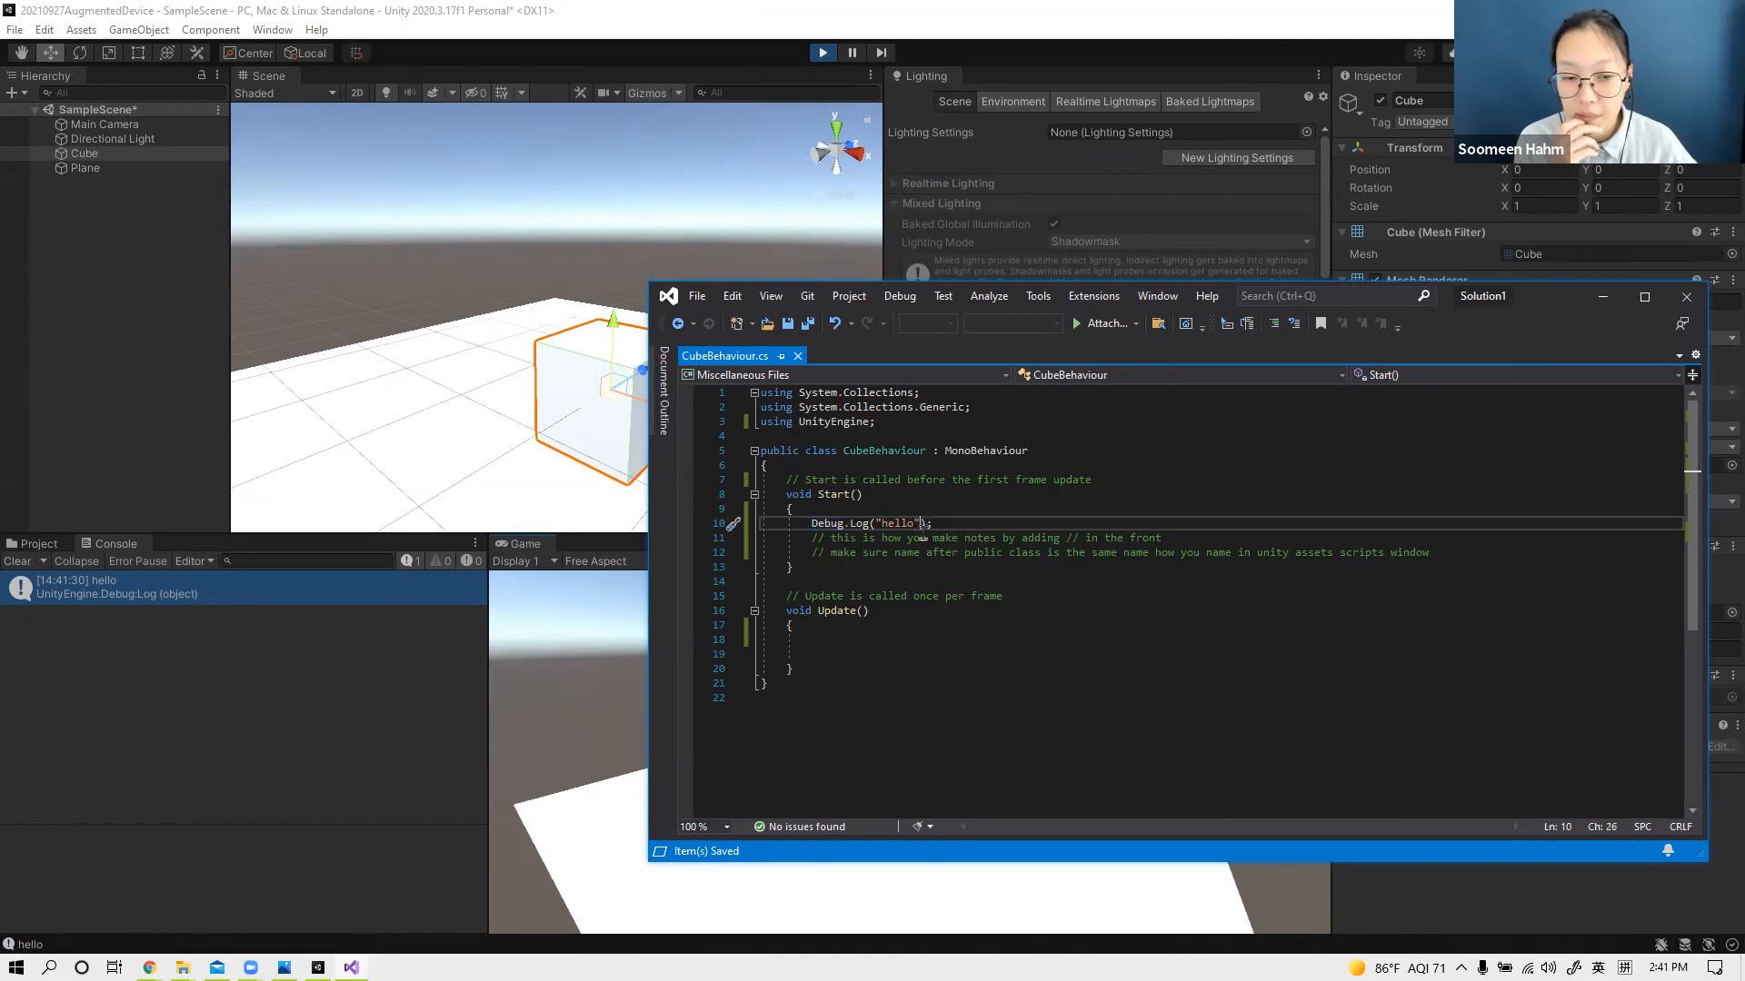